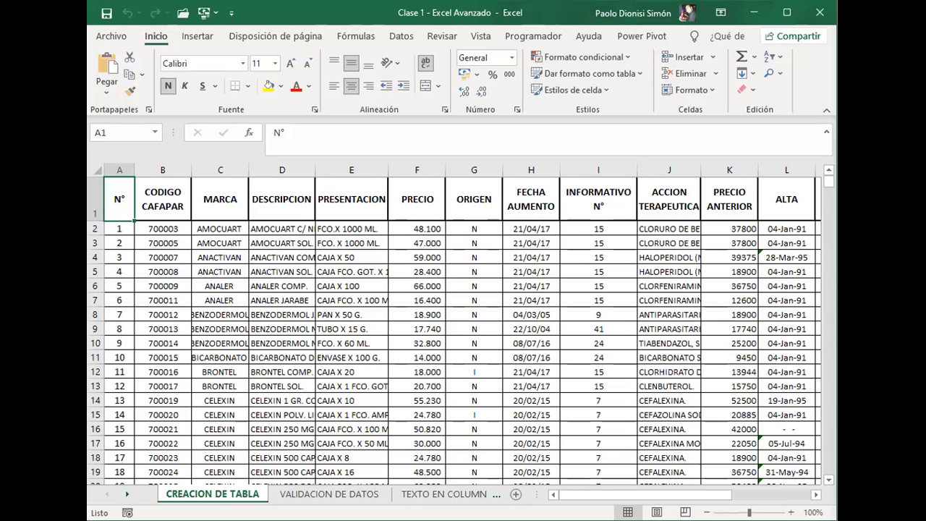
Step: Examine the column headers and the first record of the data on the CREACION DE TABLA sheet
{"action": "left_click", "coordinate": [215, 271]}
{"action": "left_click", "coordinate": [118, 199]}
{"action": "key", "text": "Right"}
{"action": "key", "text": "Down"}
{"action": "key", "text": "Left"}
{"action": "key", "text": "Up"}
{"action": "key", "text": "Right"}
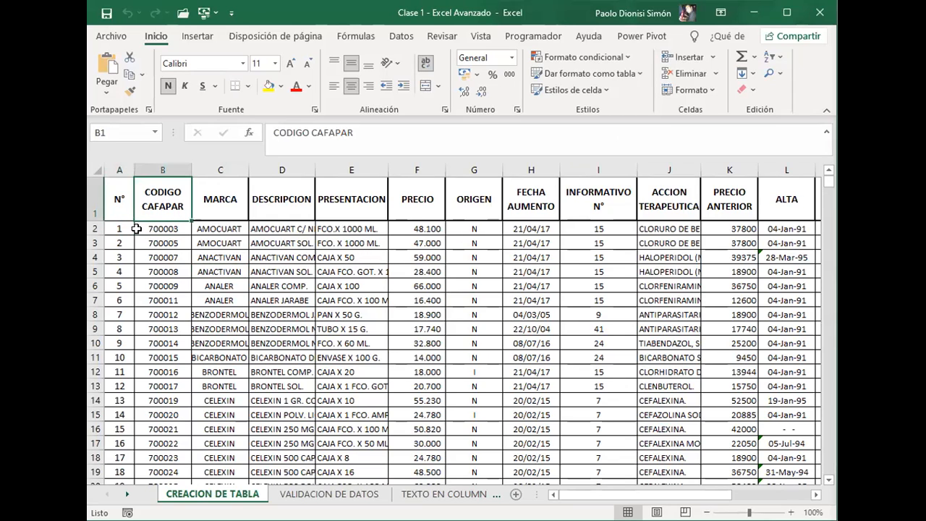
{"action": "key", "text": "Right"}
{"action": "key", "text": "Right"}
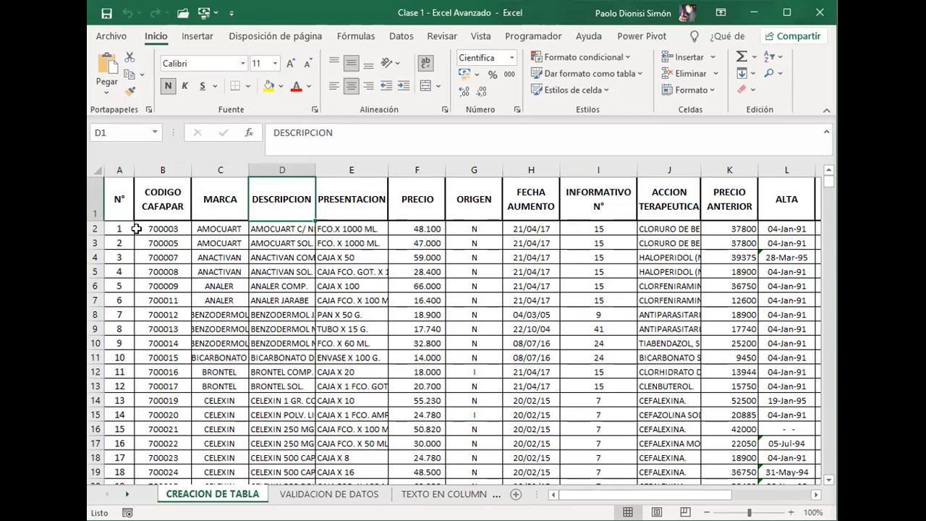
{"action": "key", "text": "Right"}
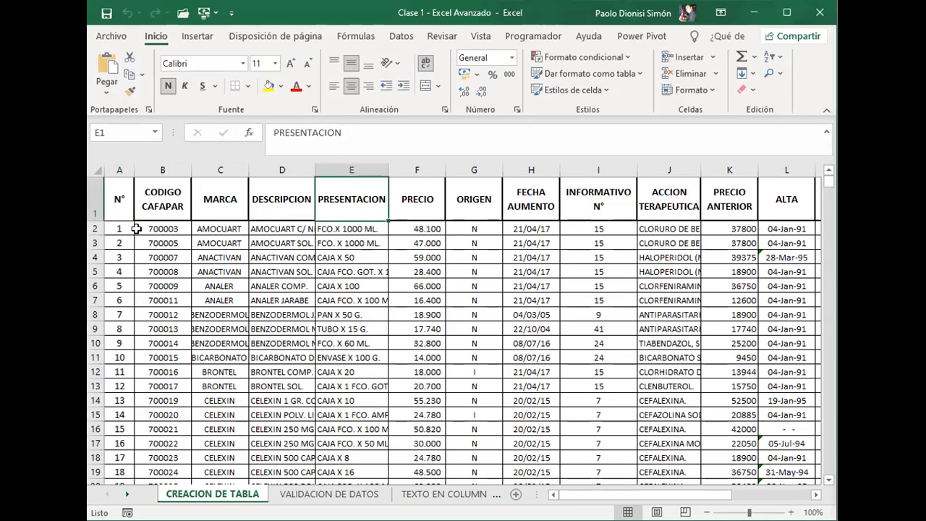
{"action": "key", "text": "Right"}
{"action": "key", "text": "Right"}
{"action": "key", "text": "Right"}
{"action": "key", "text": "Left"}
{"action": "key", "text": "Left"}
{"action": "key", "text": "Left"}
{"action": "key", "text": "Left"}
{"action": "key", "text": "Left"}
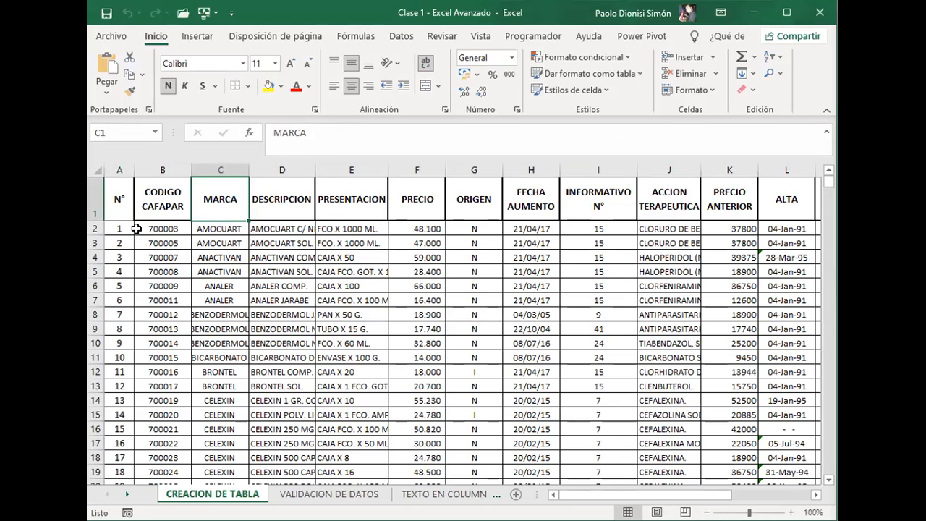
{"action": "key", "text": "Down"}
{"action": "key", "text": "Left"}
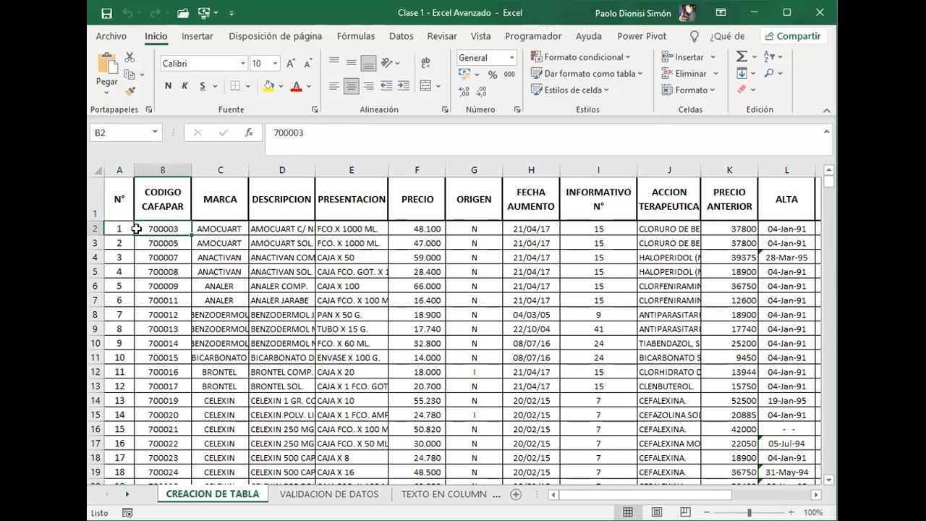
{"action": "key", "text": "Left"}
{"action": "key", "text": "Up"}
{"action": "key", "text": "Right"}
{"action": "key", "text": "Down"}
{"action": "key", "text": "Left"}
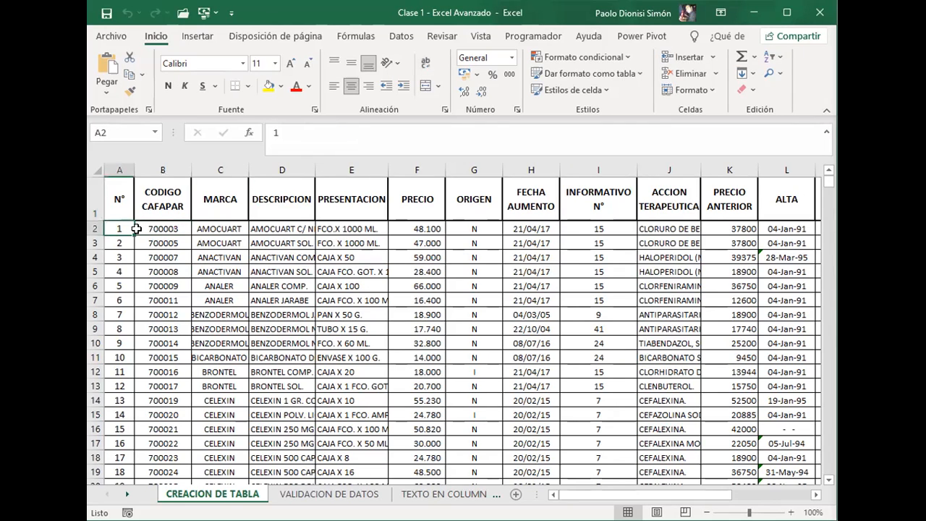
Step: Convert the whole data range A1:P13327 into a table, keeping the first row as headers
{"action": "key", "text": "Up"}
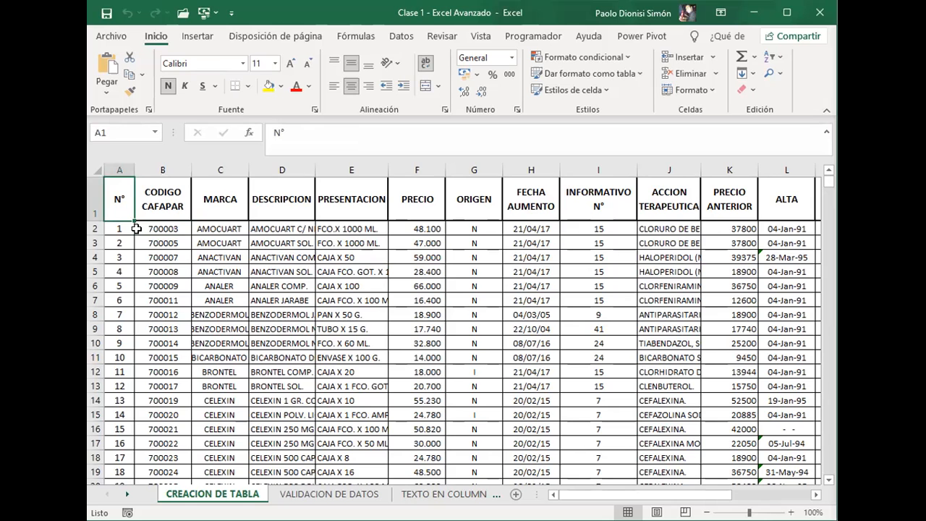
{"action": "key", "text": "ctrl+shift+Right"}
{"action": "key", "text": "ctrl+shift+Down"}
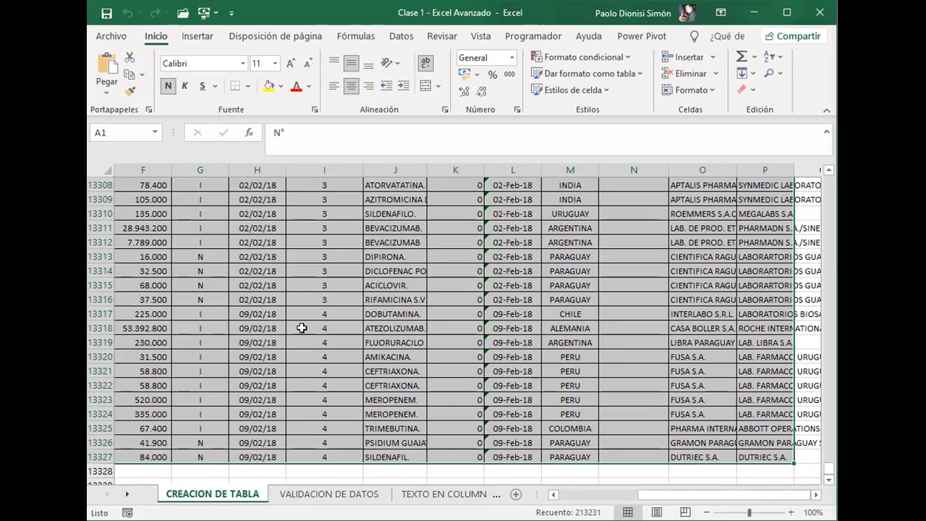
{"action": "left_click", "coordinate": [198, 36]}
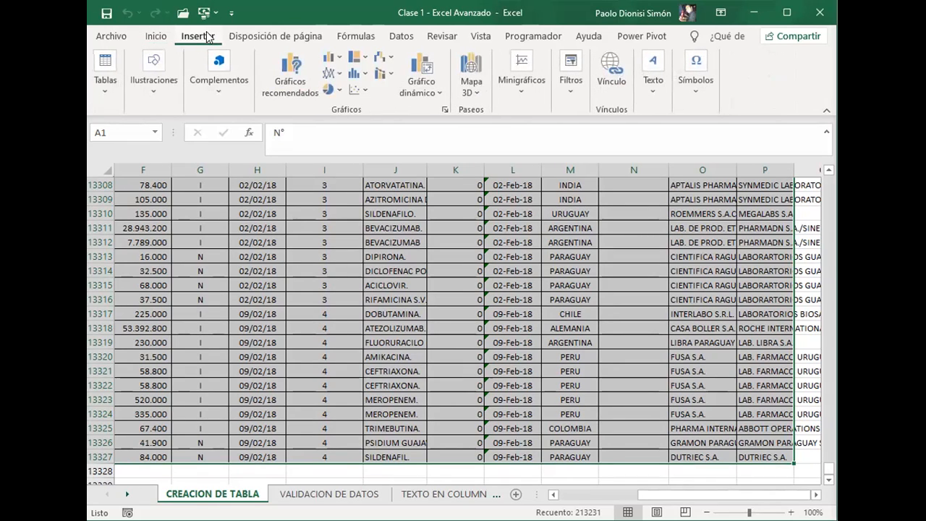
{"action": "left_click", "coordinate": [99, 86]}
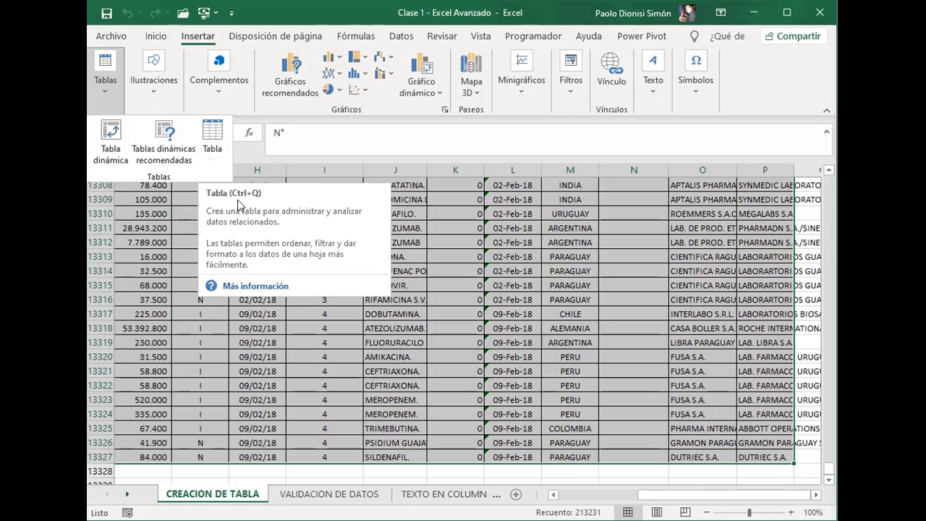
{"action": "left_click", "coordinate": [215, 167]}
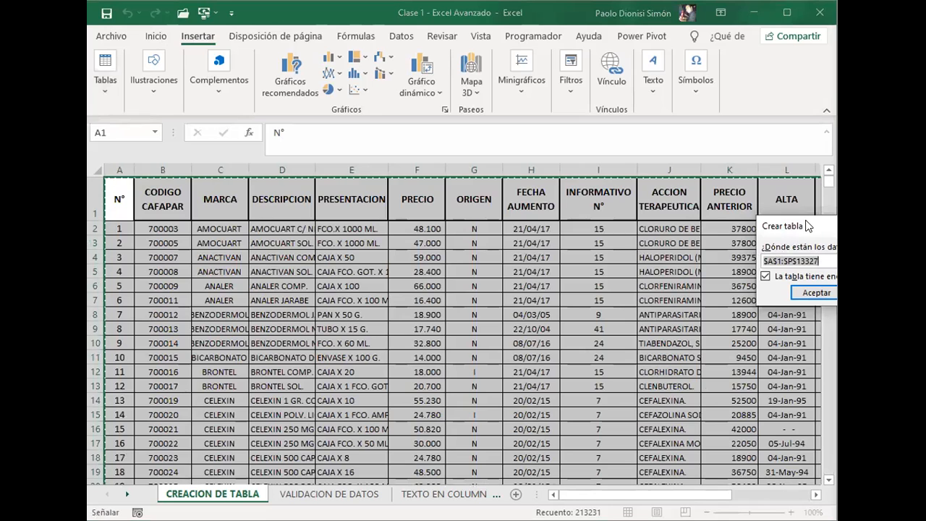
{"action": "left_click_drag", "start_coordinate": [807, 220], "coordinate": [396, 206]}
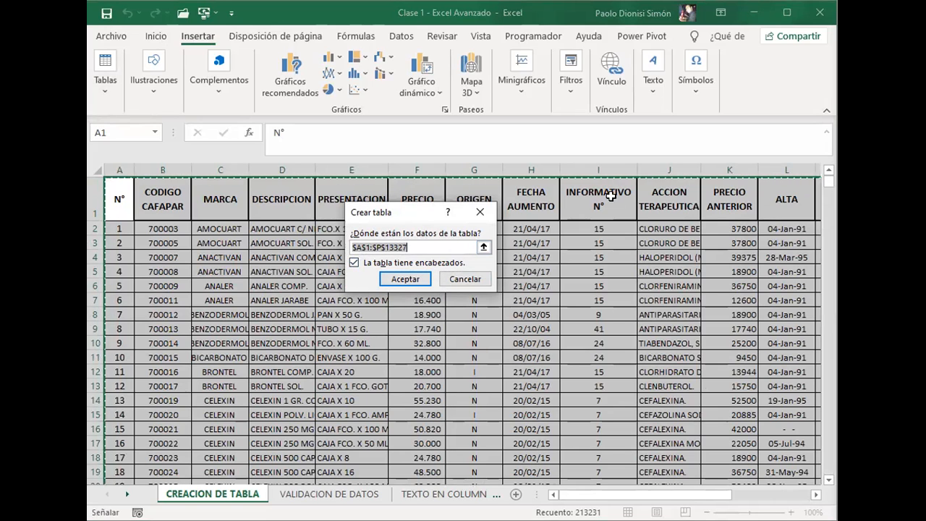
{"action": "left_click", "coordinate": [417, 279]}
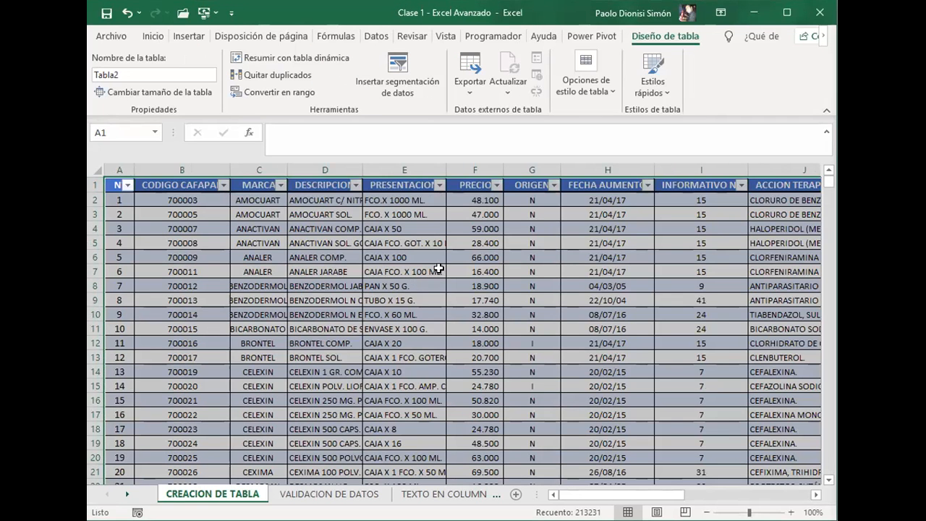
Step: Examine the new table's header row, filter arrows and banded rows across the N° to ORIGEN columns
{"action": "left_click", "coordinate": [426, 267]}
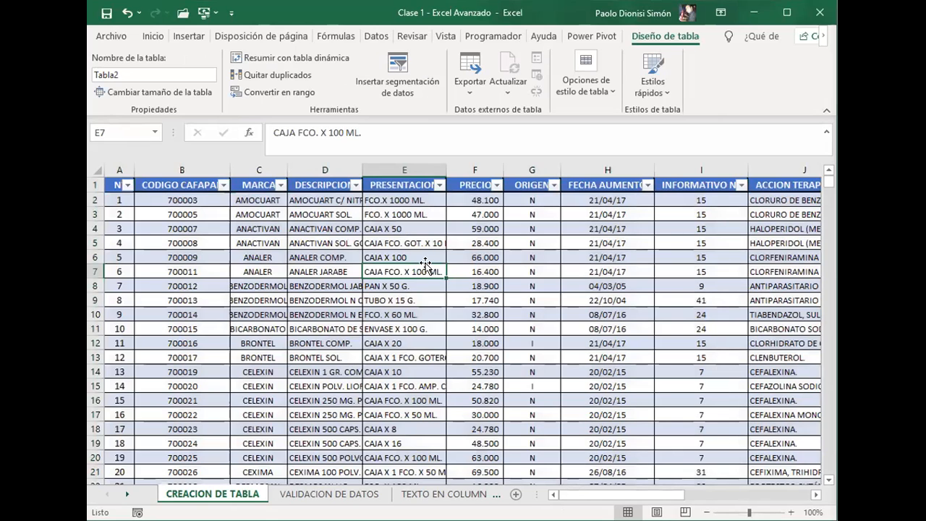
{"action": "key", "text": "Left"}
{"action": "key", "text": "Up"}
{"action": "key", "text": "Left"}
{"action": "key", "text": "Up"}
{"action": "key", "text": "Left"}
{"action": "key", "text": "Up"}
{"action": "key", "text": "Left"}
{"action": "key", "text": "Up"}
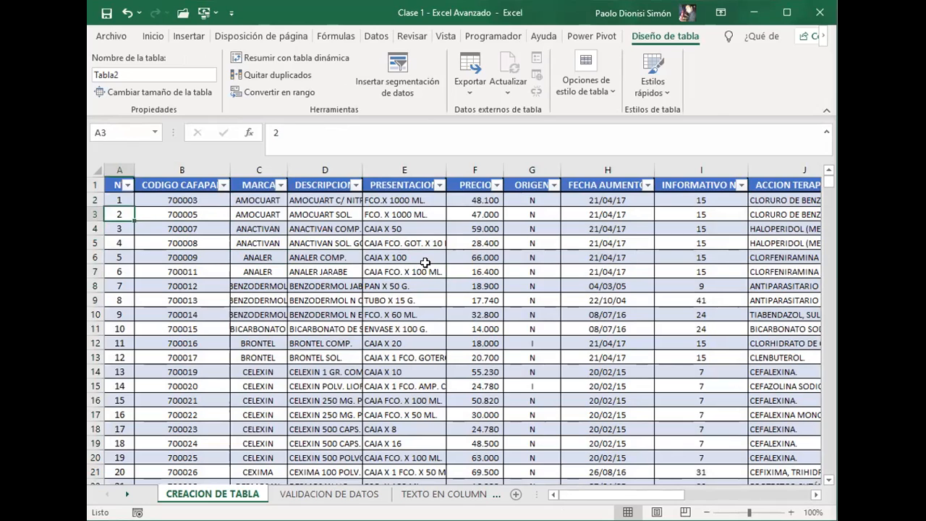
{"action": "key", "text": "Up"}
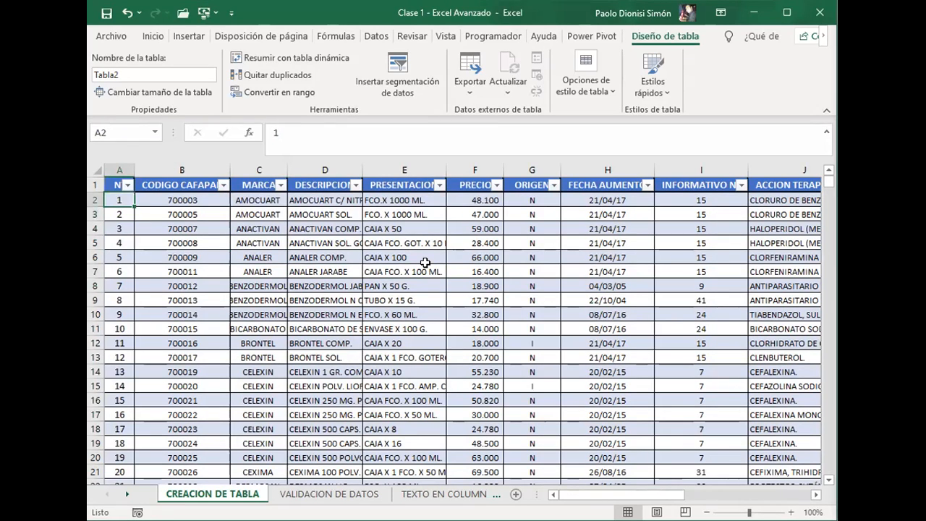
{"action": "key", "text": "Right"}
{"action": "key", "text": "Up"}
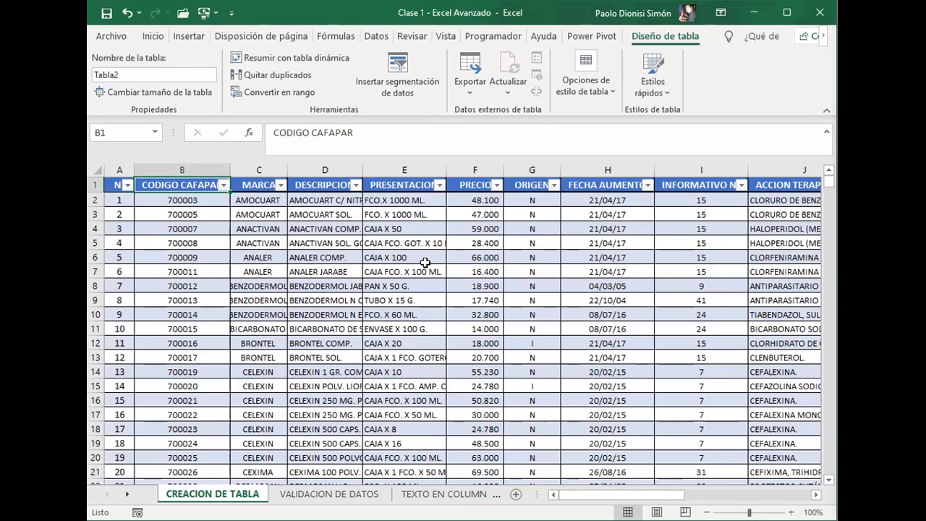
{"action": "key", "text": "Left"}
{"action": "key", "text": "Right"}
{"action": "key", "text": "Right"}
{"action": "key", "text": "Right"}
{"action": "key", "text": "Right"}
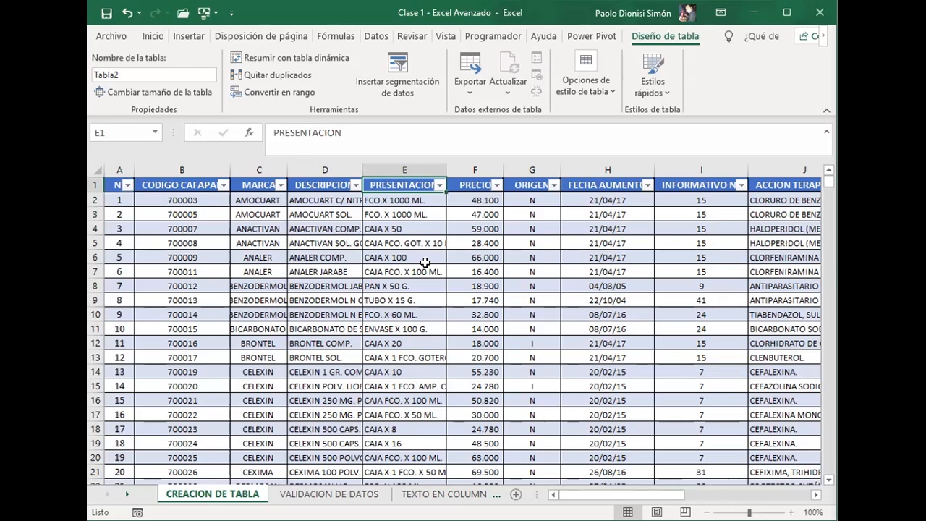
{"action": "key", "text": "Down"}
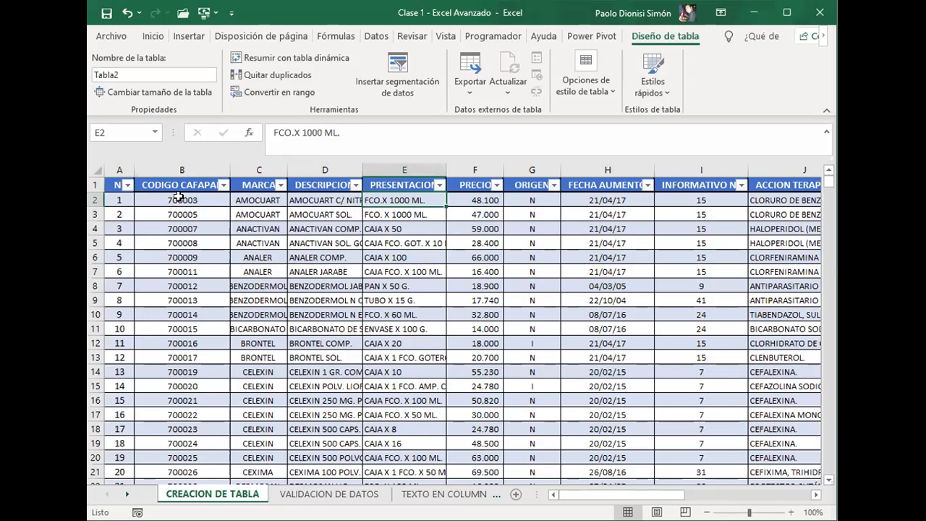
{"action": "left_click", "coordinate": [413, 243]}
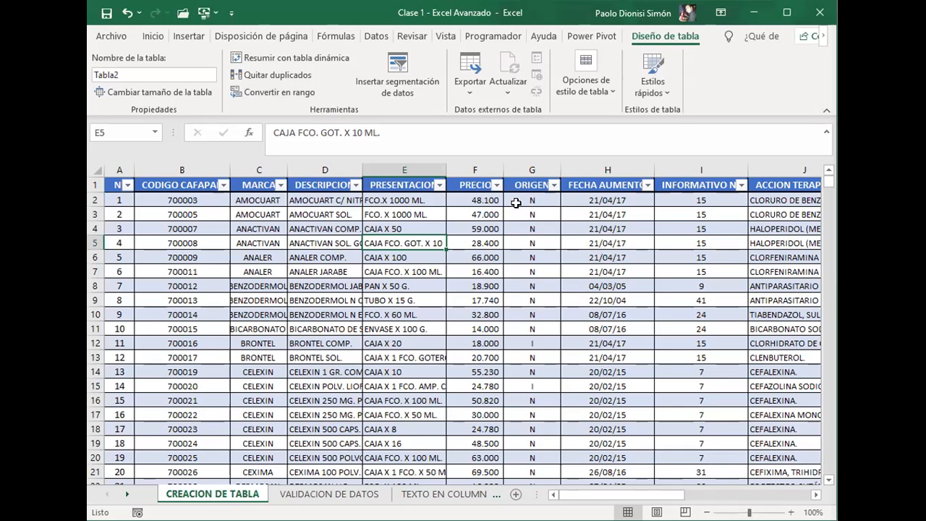
{"action": "left_click", "coordinate": [459, 209]}
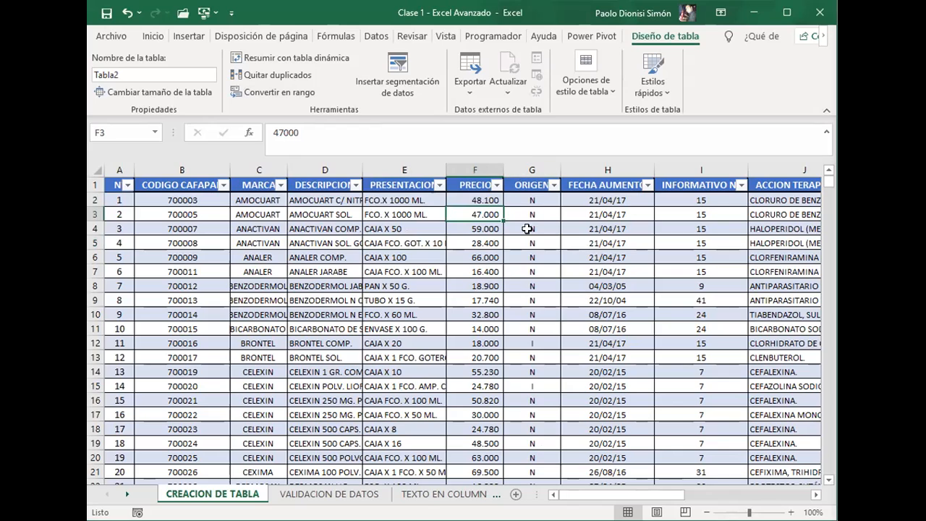
{"action": "key", "text": "Right"}
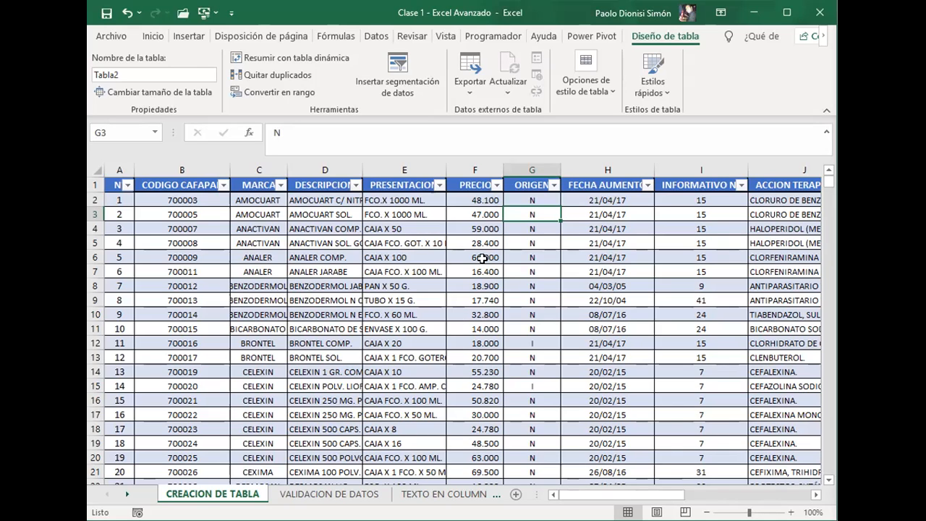
Step: Insert a blank table column between PRECIO and ORIGEN and select its first data cell, G2
{"action": "left_click", "coordinate": [554, 248]}
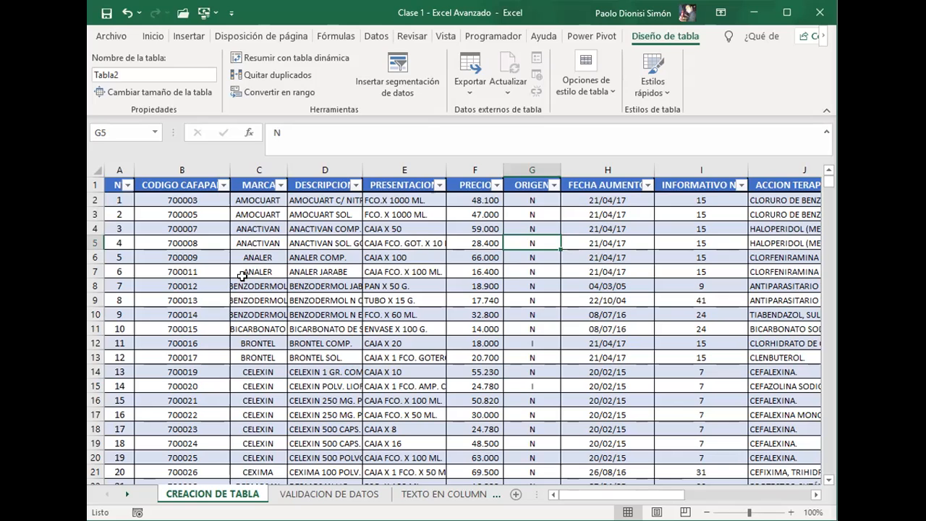
{"action": "key", "text": "ctrl+space"}
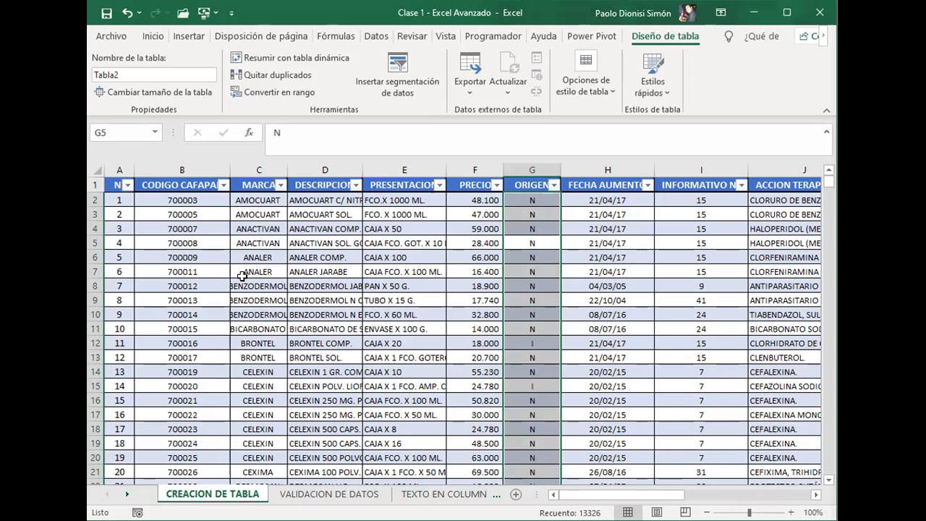
{"action": "key", "text": "ctrl+plus"}
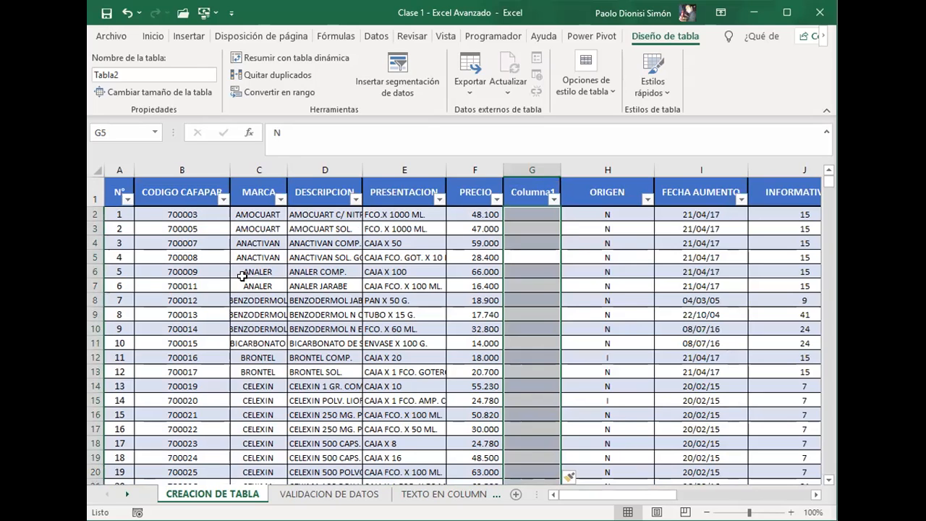
{"action": "key", "text": "Up"}
{"action": "key", "text": "Up"}
{"action": "key", "text": "Up"}
{"action": "key", "text": "Up"}
{"action": "key", "text": "Down"}
{"action": "key", "text": "Down"}
{"action": "key", "text": "Left"}
{"action": "key", "text": "Right"}
{"action": "key", "text": "Left"}
{"action": "key", "text": "Up"}
{"action": "key", "text": "Right"}
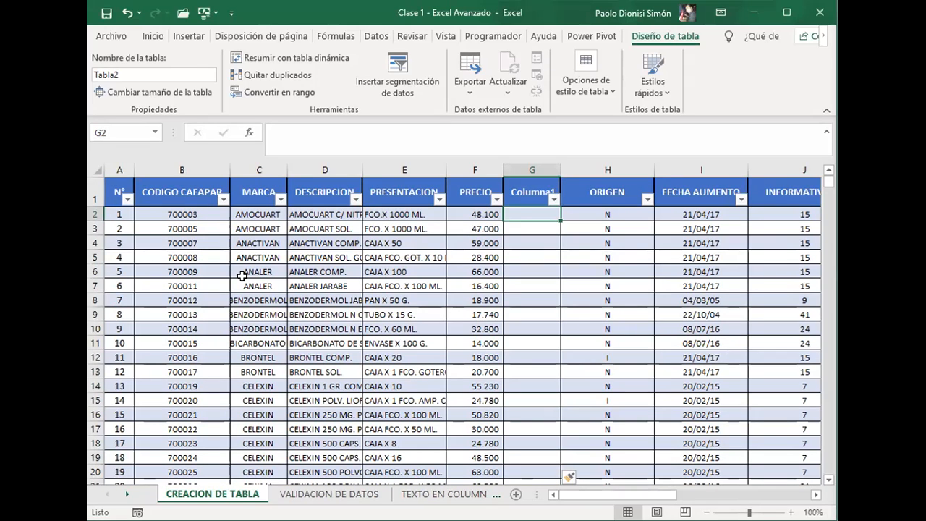
{"action": "key", "text": "Left"}
{"action": "key", "text": "Right"}
{"action": "type", "text": "="}
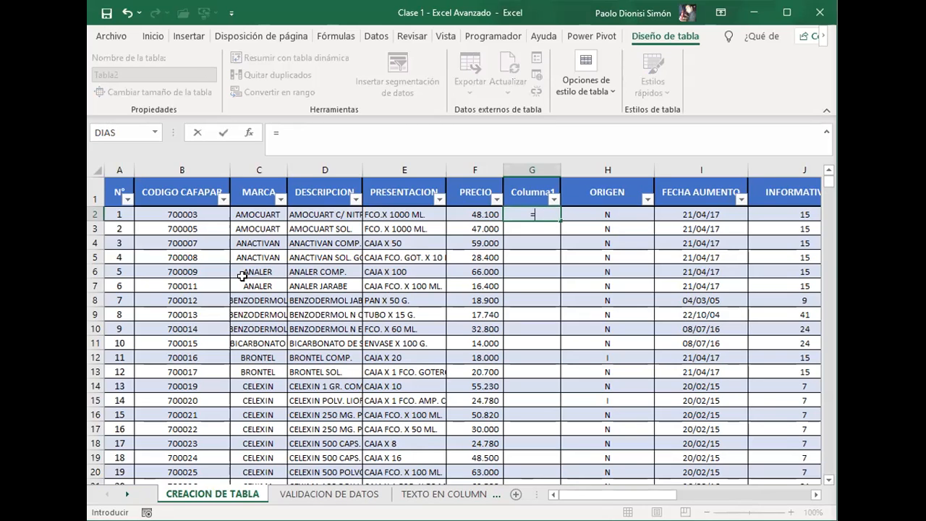
{"action": "key", "text": "Left"}
{"action": "type", "text": "/"}
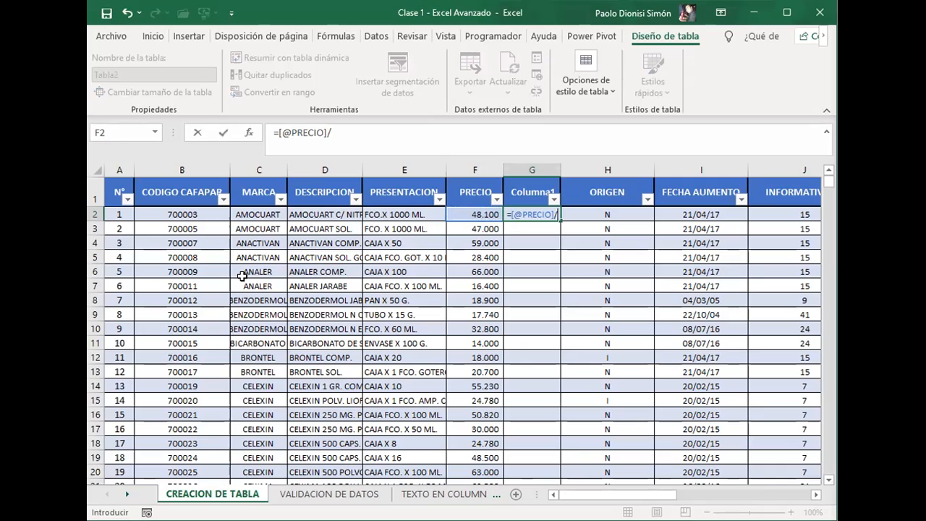
{"action": "type", "text": "1,25"}
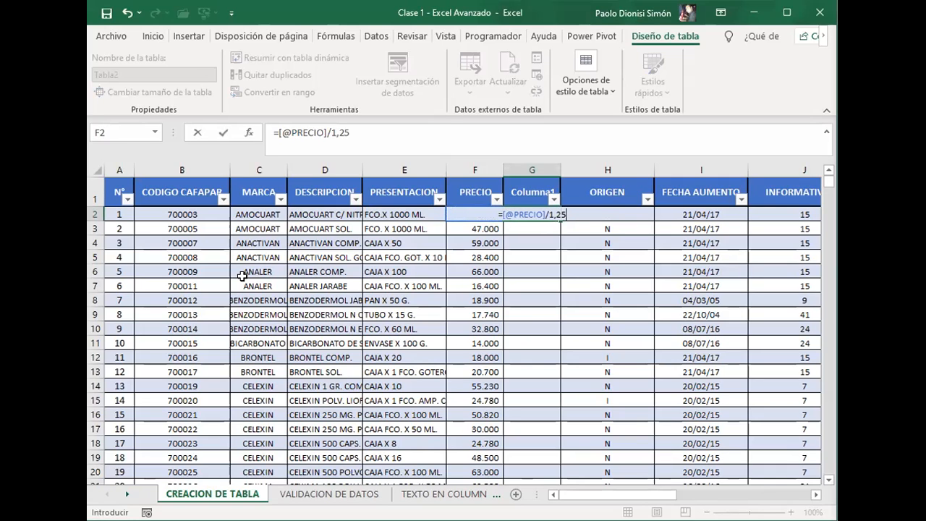
{"action": "type", "text": ")"}
{"action": "key", "text": "Return"}
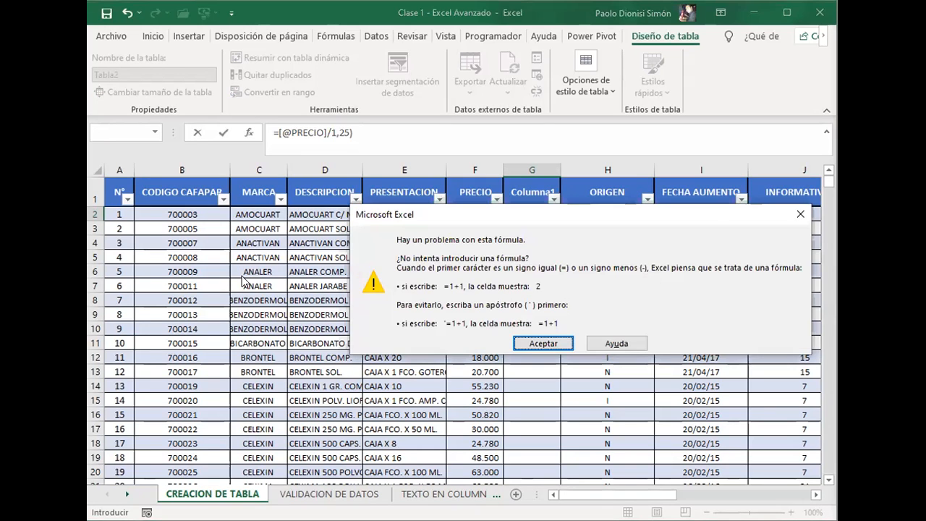
{"action": "key", "text": "Return"}
{"action": "key", "text": "Left"}
{"action": "key", "text": "Left"}
{"action": "key", "text": "Left"}
{"action": "key", "text": "Left"}
{"action": "key", "text": "Delete"}
{"action": "type", "text": "."}
{"action": "key", "text": "Return"}
{"action": "key", "text": "Right"}
{"action": "key", "text": "Left"}
{"action": "key", "text": "Return"}
{"action": "key", "text": "Left"}
{"action": "key", "text": "Left"}
{"action": "key", "text": "Left"}
{"action": "key", "text": "Left"}
{"action": "key", "text": "Left"}
{"action": "key", "text": "Left"}
{"action": "key", "text": "Left"}
{"action": "key", "text": "Right"}
{"action": "key", "text": "Right"}
{"action": "key", "text": "Right"}
{"action": "key", "text": "Right"}
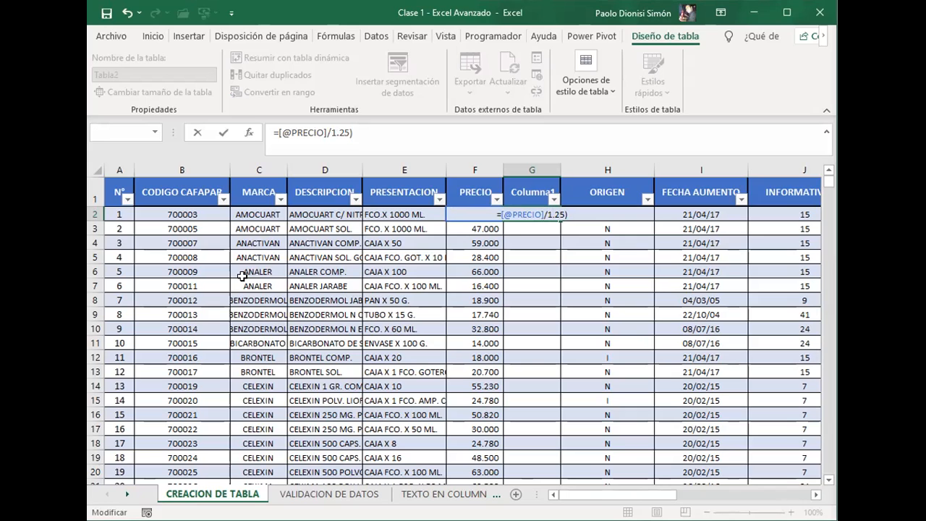
{"action": "key", "text": "Right"}
{"action": "key", "text": "Right"}
{"action": "key", "text": "Right"}
{"action": "key", "text": "Right"}
{"action": "key", "text": "Left"}
{"action": "key", "text": "BackSpace"}
{"action": "key", "text": "BackSpace"}
{"action": "key", "text": "BackSpace"}
{"action": "key", "text": "BackSpace"}
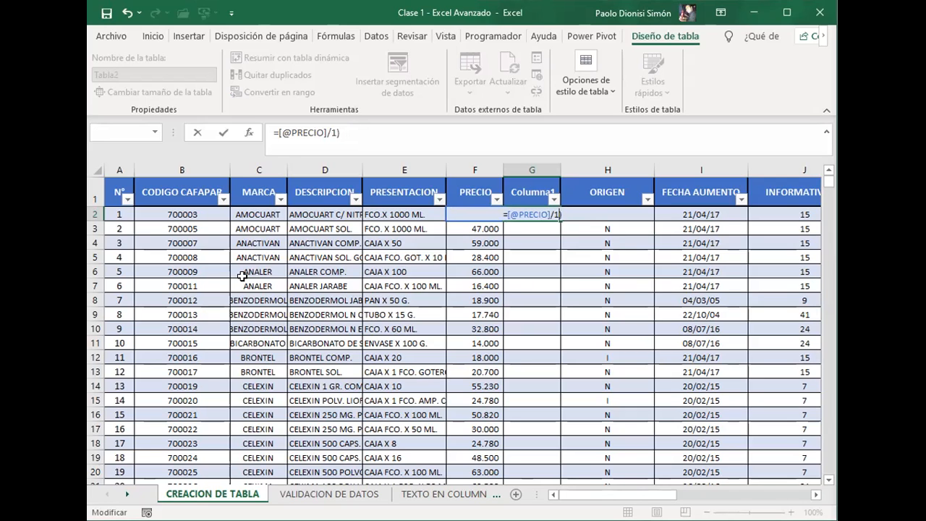
{"action": "type", "text": "1"}
{"action": "key", "text": "BackSpace"}
{"action": "type", "text": "21"}
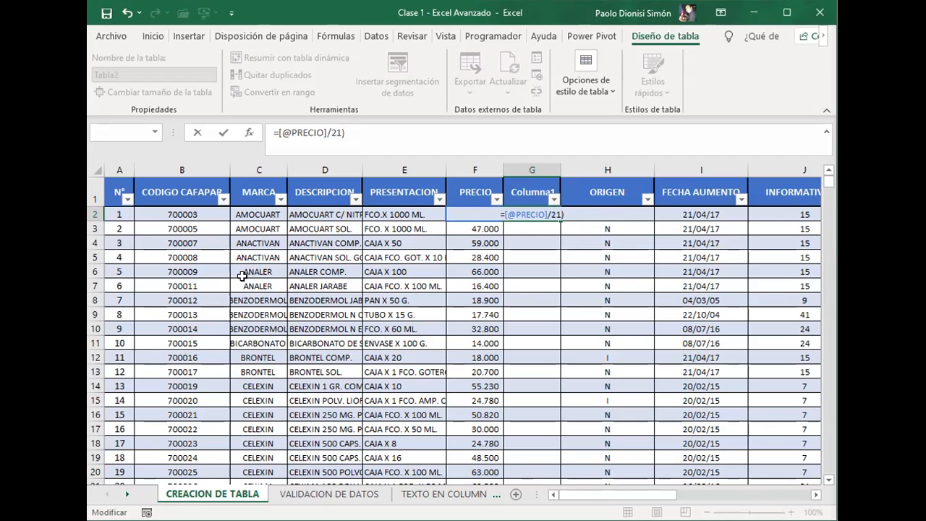
{"action": "key", "text": "Return"}
Step: Try further corrections to the G2 price formula and discard the entry
{"action": "key", "text": "Return"}
{"action": "key", "text": "BackSpace"}
{"action": "type", "text": "/"}
{"action": "key", "text": "Return"}
{"action": "key", "text": "Return"}
{"action": "key", "text": "Delete"}
{"action": "type", "text": "1"}
{"action": "key", "text": "Return"}
{"action": "key", "text": "Escape"}
{"action": "key", "text": "Escape"}
{"action": "key", "text": "Left"}
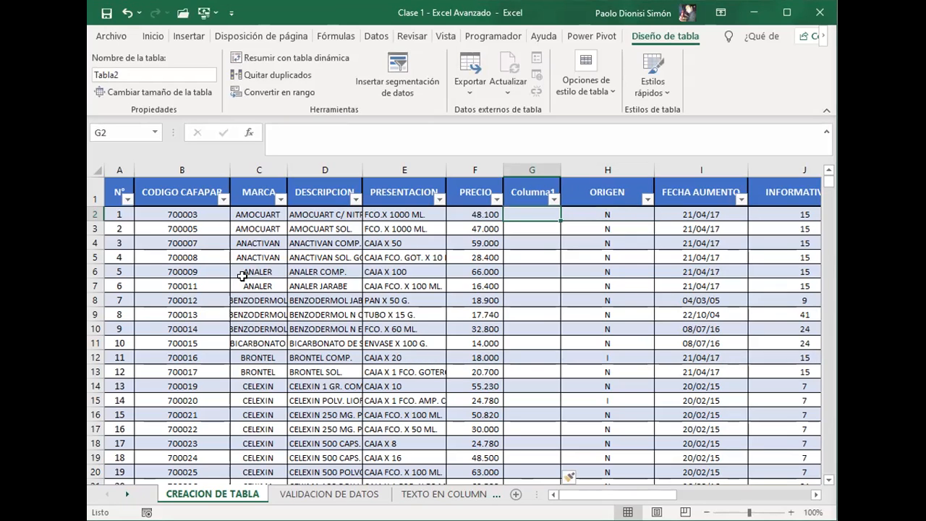
{"action": "type", "text": "="}
{"action": "key", "text": "Left"}
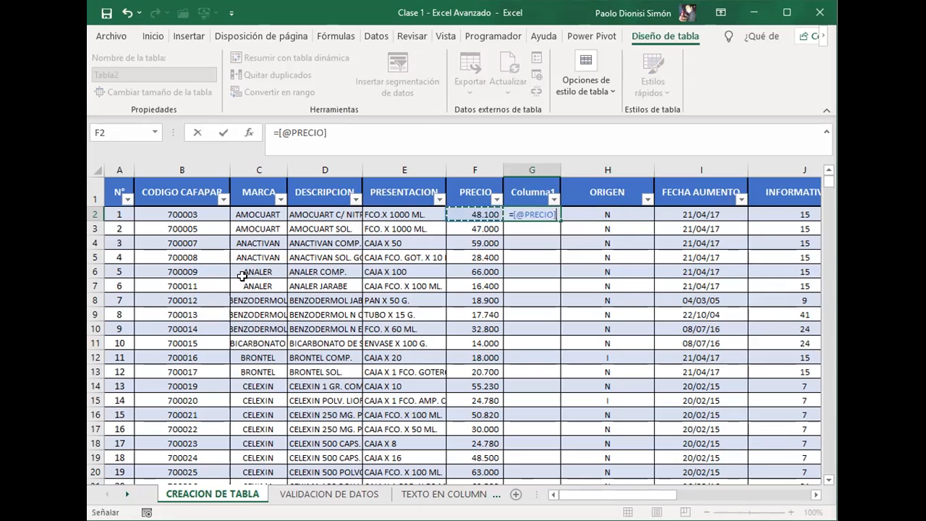
{"action": "type", "text": "/"}
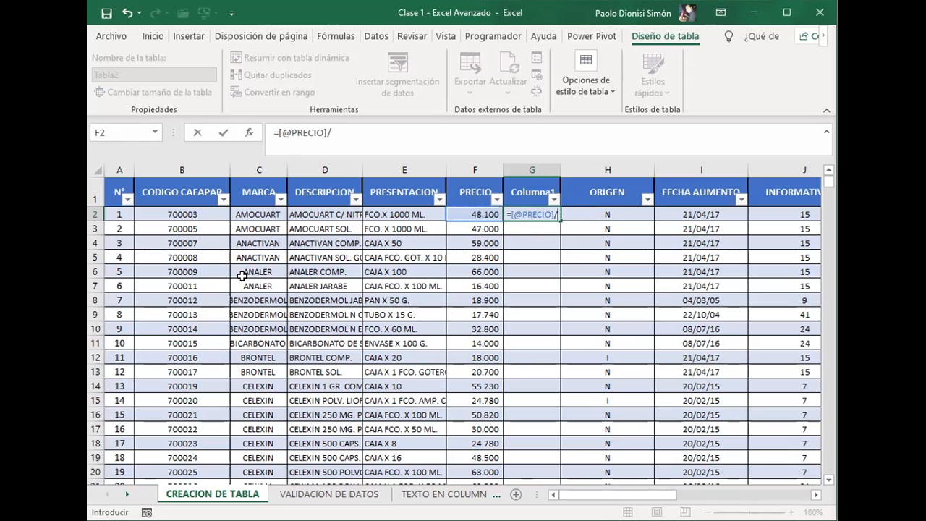
{"action": "type", "text": "11"}
{"action": "key", "text": "Return"}
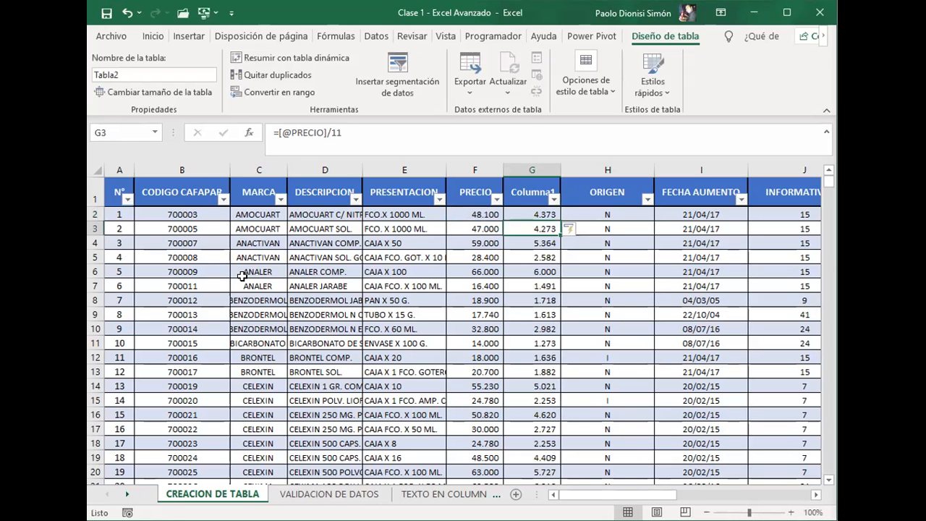
{"action": "key", "text": "Up"}
{"action": "key", "text": "F2"}
{"action": "key", "text": "BackSpace"}
{"action": "key", "text": "BackSpace"}
{"action": "type", "text": "21"}
{"action": "key", "text": "Return"}
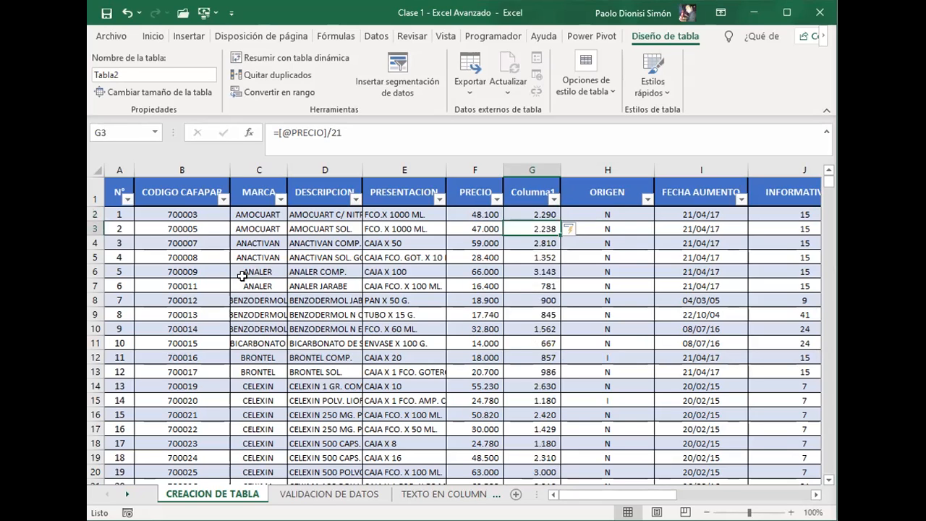
Step: Examine the calculated column from its first cells to the last table rows, checking the formula used in each row
{"action": "key", "text": "Down"}
{"action": "key", "text": "Up"}
{"action": "key", "text": "Up"}
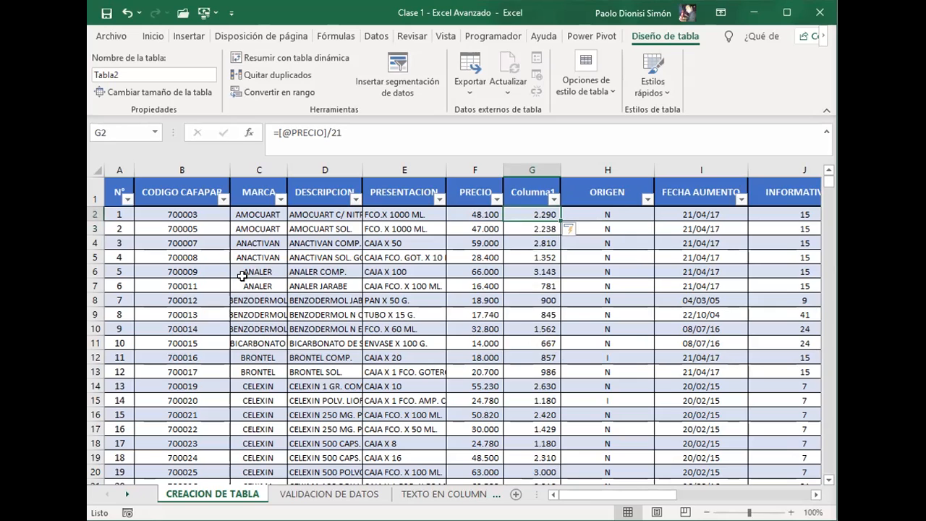
{"action": "key", "text": "Down"}
{"action": "key", "text": "Up"}
{"action": "key", "text": "Up"}
{"action": "key", "text": "Down"}
{"action": "key", "text": "Down"}
{"action": "key", "text": "Up"}
{"action": "key", "text": "ctrl+Down"}
{"action": "key", "text": "Down"}
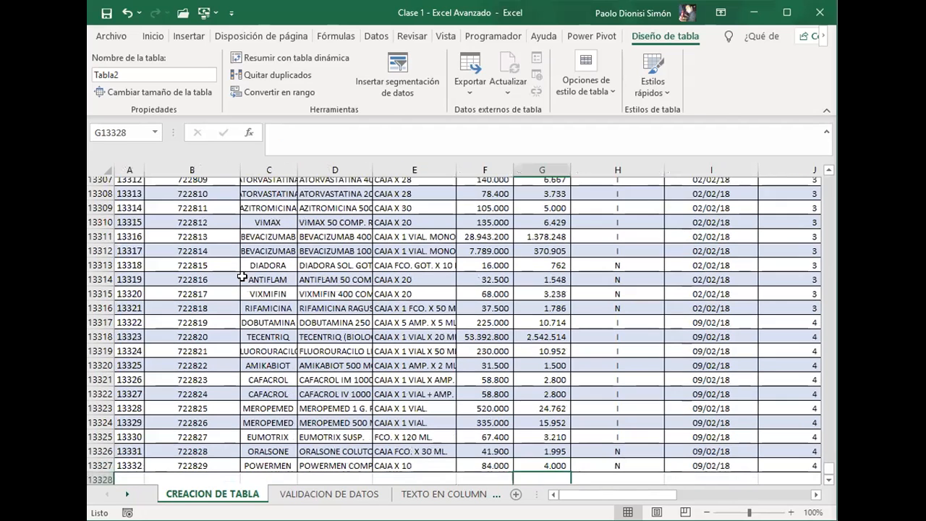
{"action": "key", "text": "Up"}
{"action": "key", "text": "Left"}
{"action": "key", "text": "Right"}
{"action": "key", "text": "Up"}
{"action": "key", "text": "Up"}
{"action": "key", "text": "Up"}
{"action": "key", "text": "Up"}
{"action": "key", "text": "Up"}
{"action": "key", "text": "Up"}
{"action": "key", "text": "Up"}
{"action": "key", "text": "Up"}
{"action": "key", "text": "Up"}
{"action": "key", "text": "Up"}
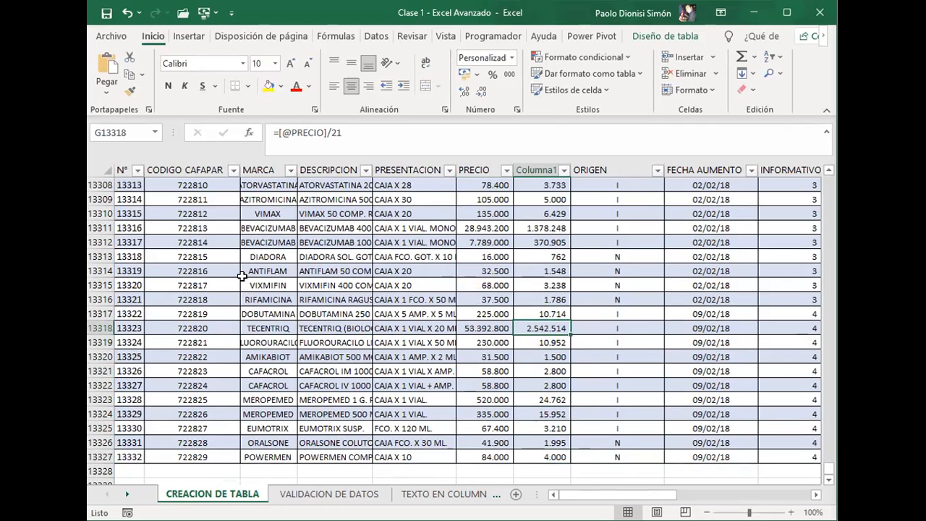
{"action": "key", "text": "Up"}
{"action": "key", "text": "ctrl+Up"}
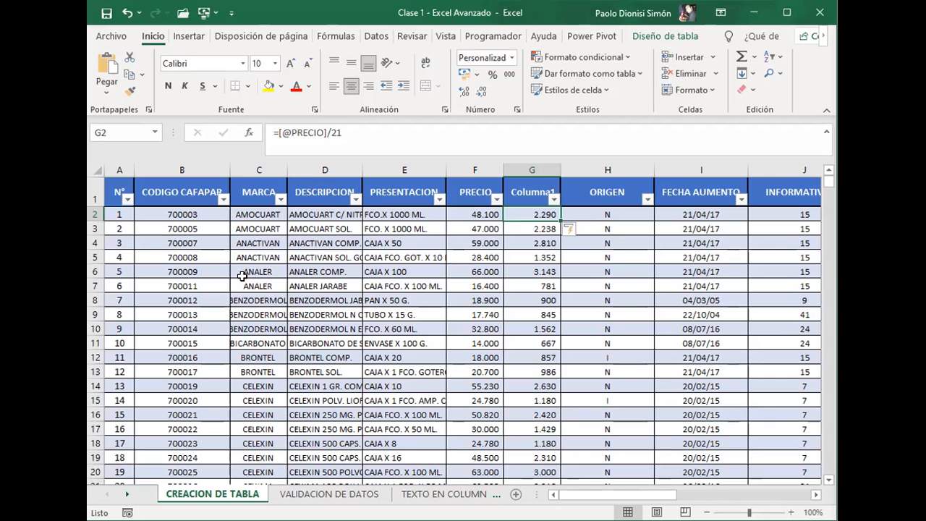
Step: Compare the calculated column's last filled cell with the empty cells below the end of the table
{"action": "key", "text": "Down"}
{"action": "key", "text": "Down"}
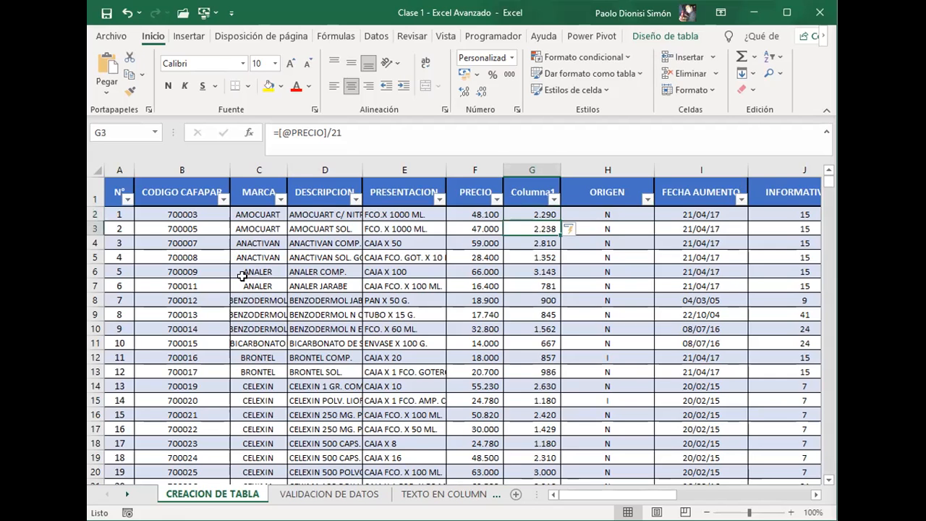
{"action": "key", "text": "ctrl+Down"}
{"action": "key", "text": "Down"}
{"action": "scroll", "coordinate": [242, 276], "scroll_direction": "down", "scroll_amount": 2}
{"action": "key", "text": "Up"}
{"action": "key", "text": "Up"}
{"action": "key", "text": "Up"}
{"action": "key", "text": "Up"}
{"action": "key", "text": "Up"}
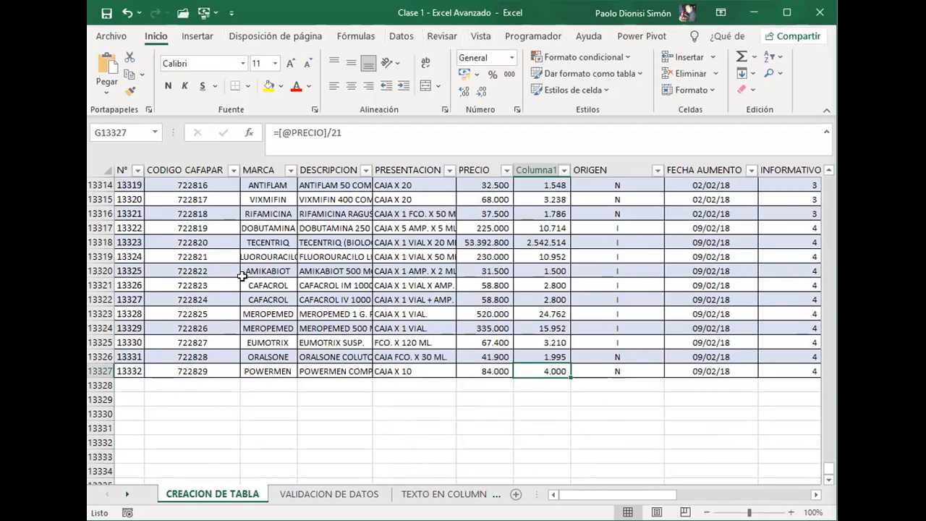
{"action": "key", "text": "Down"}
{"action": "key", "text": "Down"}
{"action": "key", "text": "Down"}
{"action": "key", "text": "Down"}
{"action": "key", "text": "Down"}
{"action": "key", "text": "Up"}
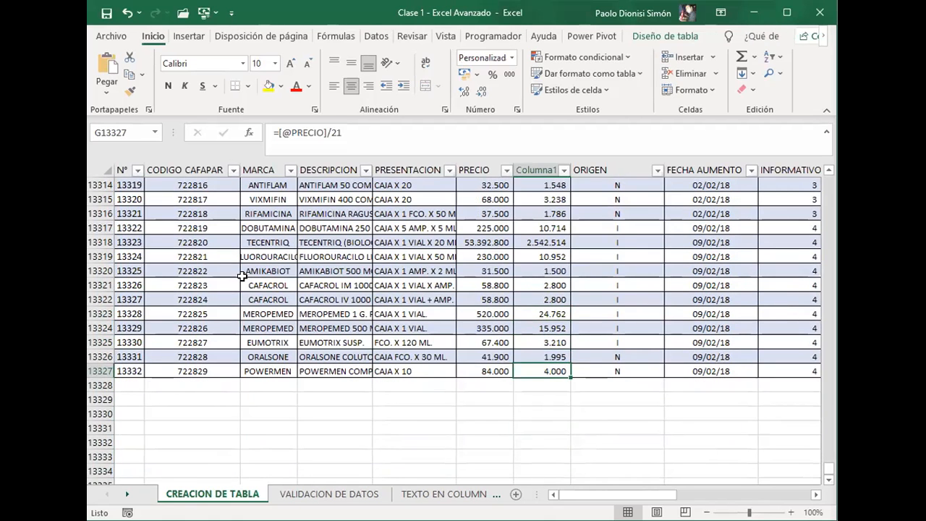
{"action": "key", "text": "Down"}
{"action": "key", "text": "Down"}
{"action": "key", "text": "Down"}
{"action": "key", "text": "Down"}
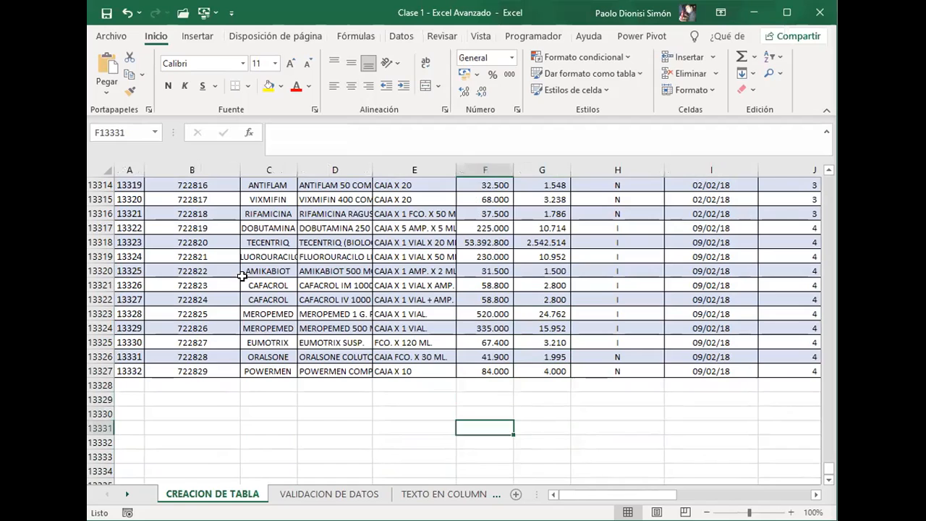
{"action": "key", "text": "Left"}
{"action": "key", "text": "Left"}
{"action": "key", "text": "Left"}
{"action": "key", "text": "Down"}
{"action": "key", "text": "Right"}
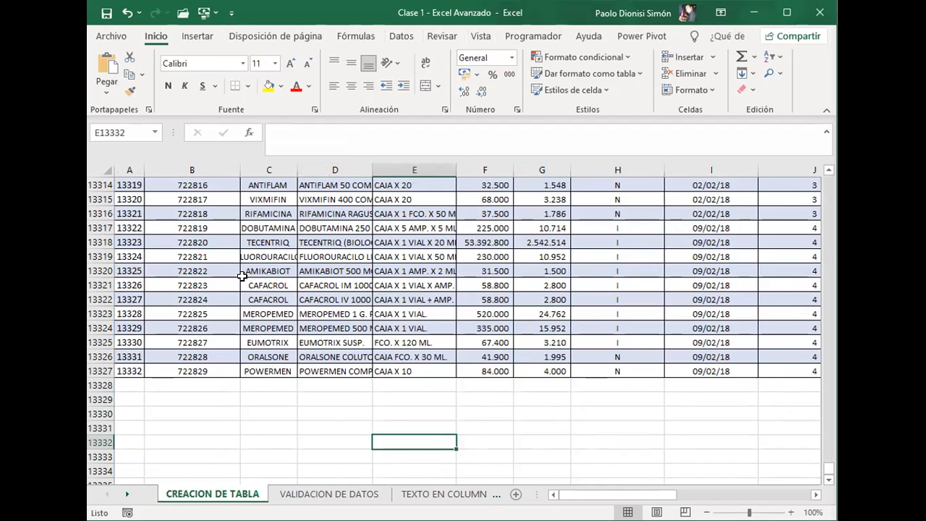
{"action": "key", "text": "Right"}
{"action": "key", "text": "Up"}
{"action": "key", "text": "Up"}
{"action": "key", "text": "Up"}
{"action": "key", "text": "Right"}
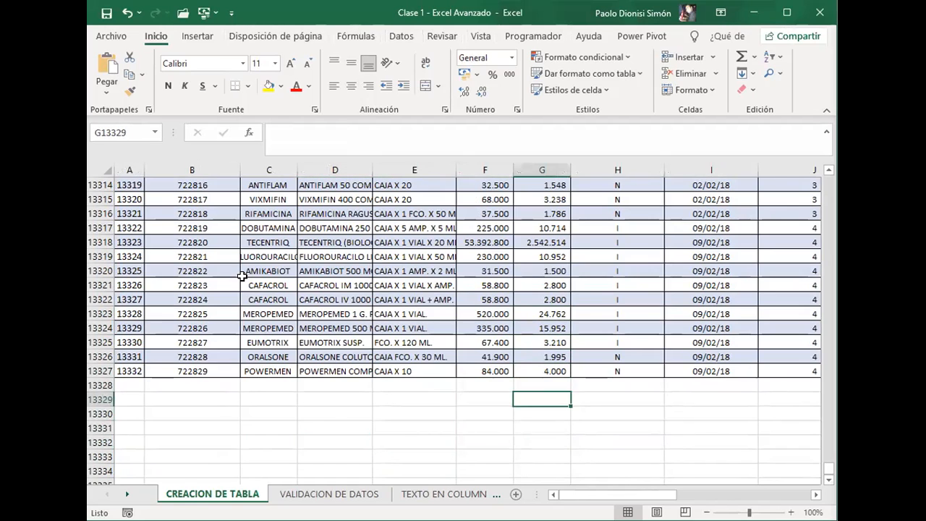
{"action": "key", "text": "Up"}
{"action": "key", "text": "Up"}
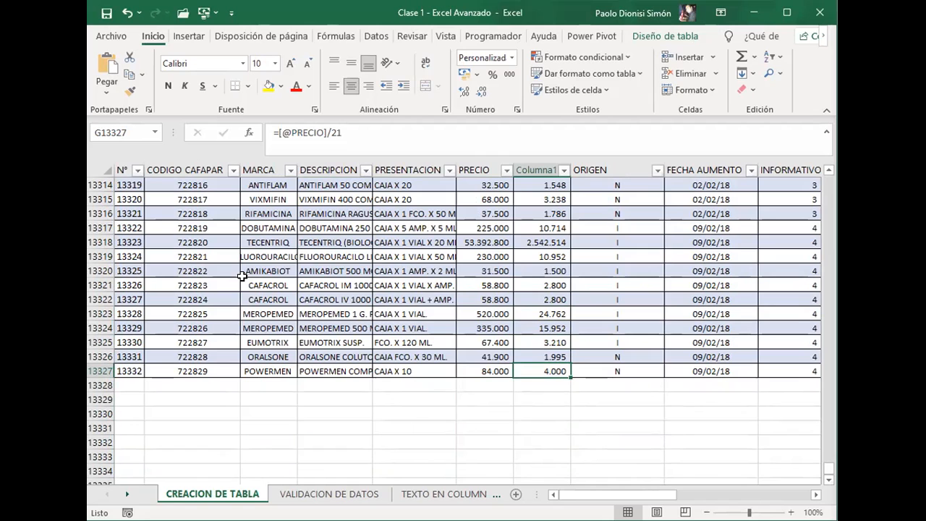
{"action": "key", "text": "ctrl+Up"}
Step: Look across the third row's columns as far as NOMBRE LABORATORIO and back to PRECIO
{"action": "key", "text": "Left"}
{"action": "key", "text": "Down"}
{"action": "key", "text": "Left"}
{"action": "key", "text": "Down"}
{"action": "key", "text": "Left"}
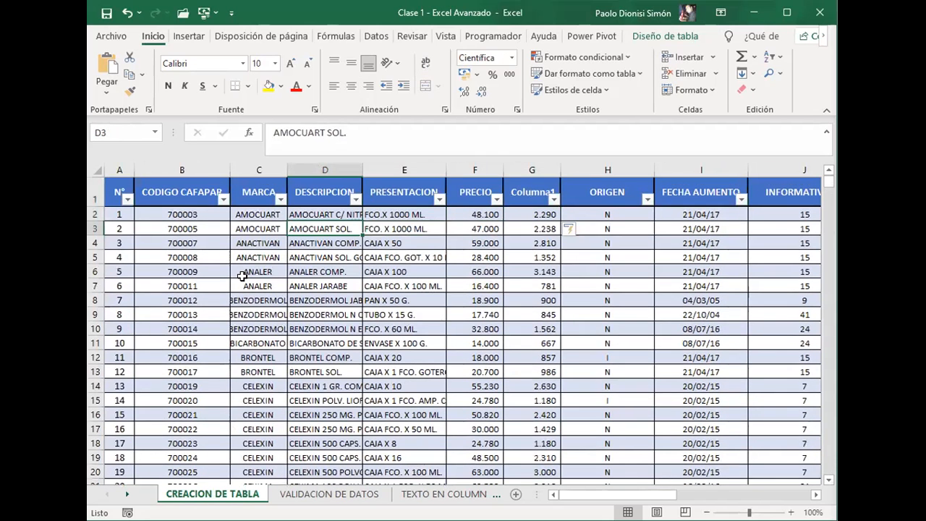
{"action": "key", "text": "Right"}
{"action": "key", "text": "Right"}
{"action": "key", "text": "Right"}
{"action": "key", "text": "Right"}
{"action": "key", "text": "Right"}
{"action": "key", "text": "Right"}
{"action": "key", "text": "Right"}
{"action": "key", "text": "Right"}
{"action": "key", "text": "Right"}
{"action": "key", "text": "Right"}
{"action": "key", "text": "Right"}
{"action": "key", "text": "Right"}
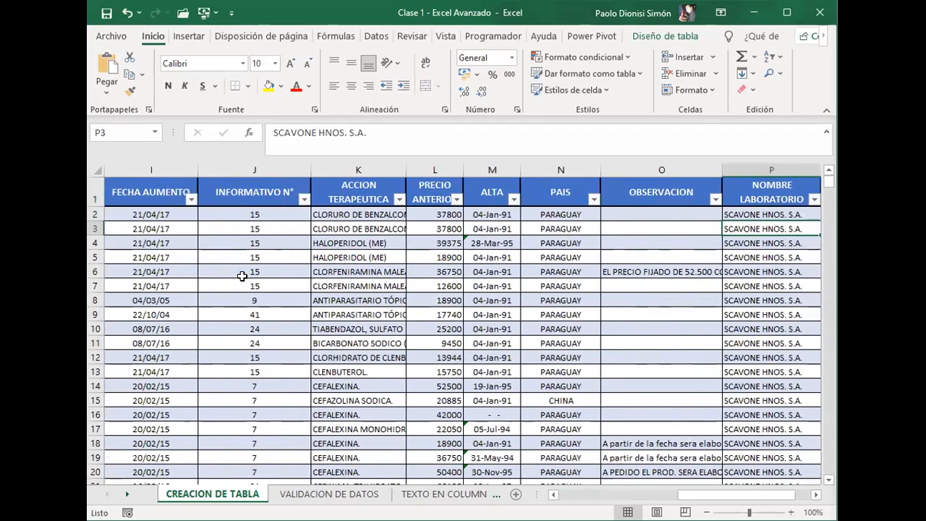
{"action": "key", "text": "Left"}
{"action": "key", "text": "Left"}
{"action": "key", "text": "Left"}
{"action": "key", "text": "Left"}
{"action": "key", "text": "Left"}
{"action": "key", "text": "Left"}
{"action": "key", "text": "Left"}
{"action": "key", "text": "Left"}
{"action": "key", "text": "Left"}
{"action": "key", "text": "Left"}
{"action": "key", "text": "Left"}
{"action": "key", "text": "Left"}
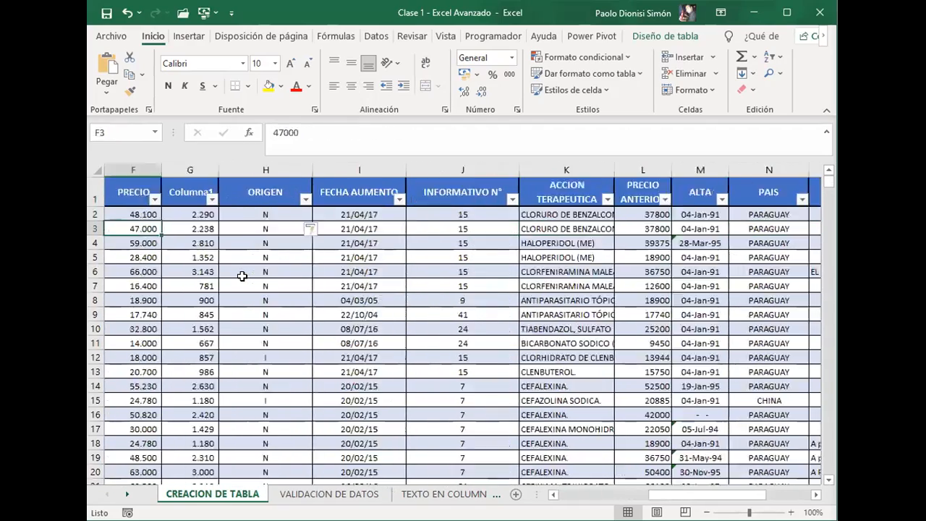
Step: Insert a new table column between FECHA AUMENTO and INFORMATIVO N°
{"action": "key", "text": "Right"}
{"action": "key", "text": "Right"}
{"action": "key", "text": "Right"}
{"action": "key", "text": "Right"}
{"action": "key", "text": "Right"}
{"action": "key", "text": "Up"}
{"action": "key", "text": "Up"}
{"action": "key", "text": "Right"}
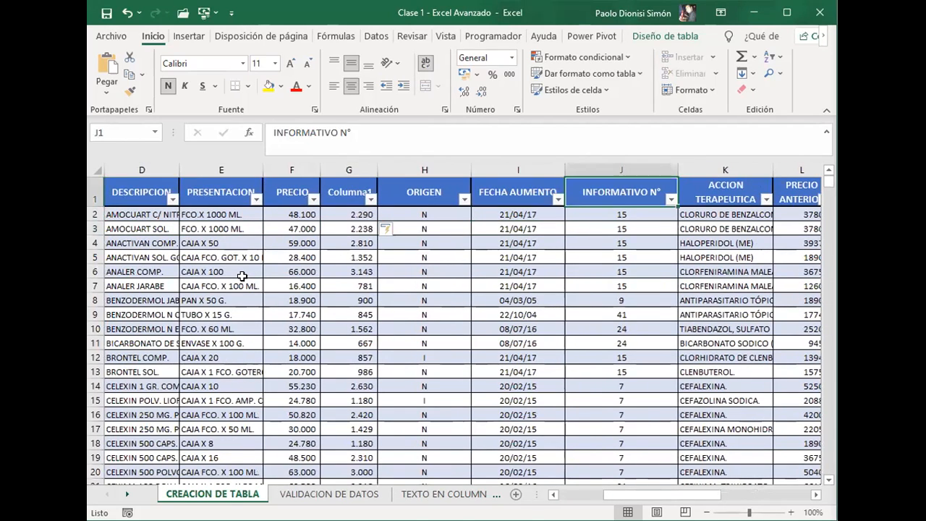
{"action": "key", "text": "ctrl+plus"}
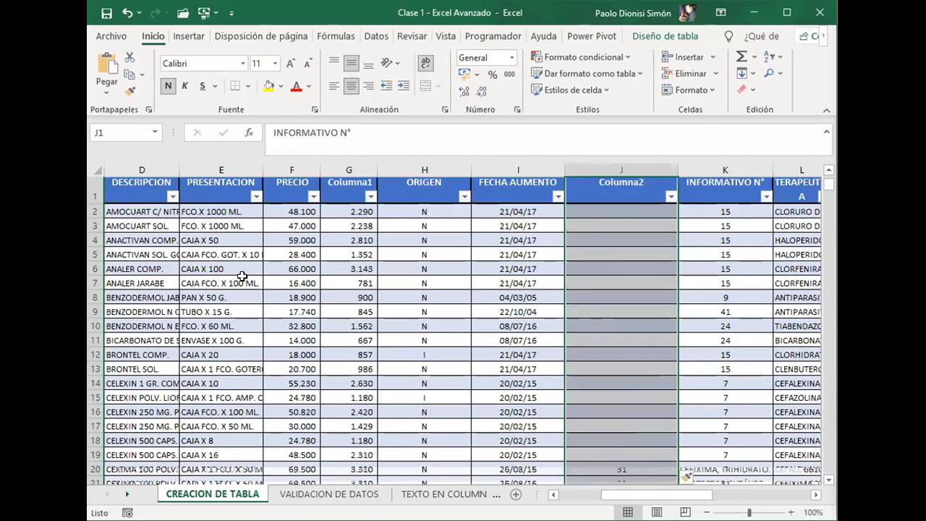
Step: Rename the header of the calculated price column in G1 as IVA 5%
{"action": "key", "text": "Left"}
{"action": "key", "text": "Left"}
{"action": "key", "text": "Left"}
{"action": "key", "text": "Left"}
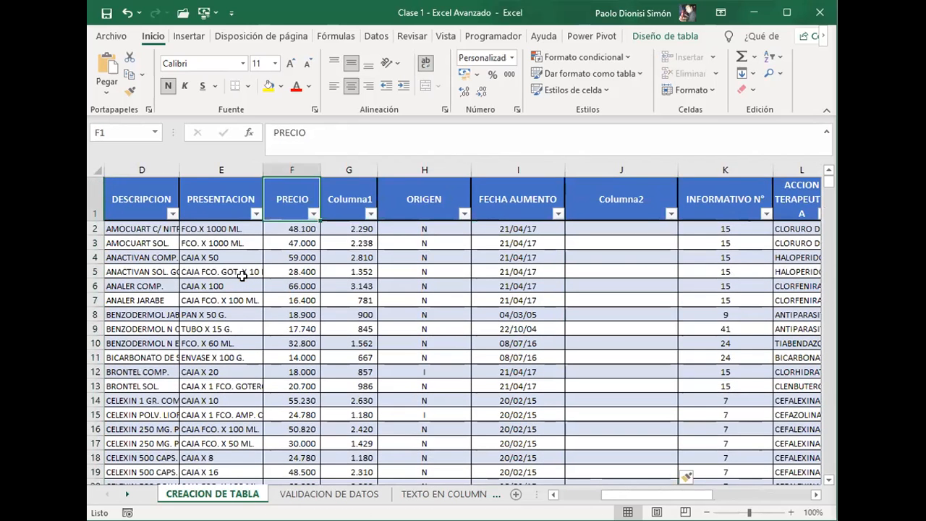
{"action": "key", "text": "Right"}
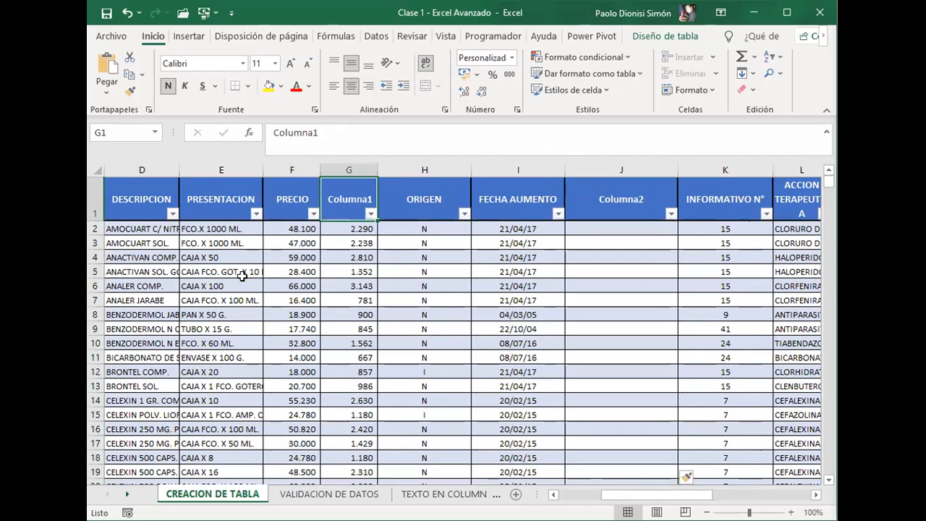
{"action": "type", "text": "iva"}
{"action": "key", "text": "BackSpace"}
{"action": "key", "text": "BackSpace"}
{"action": "key", "text": "BackSpace"}
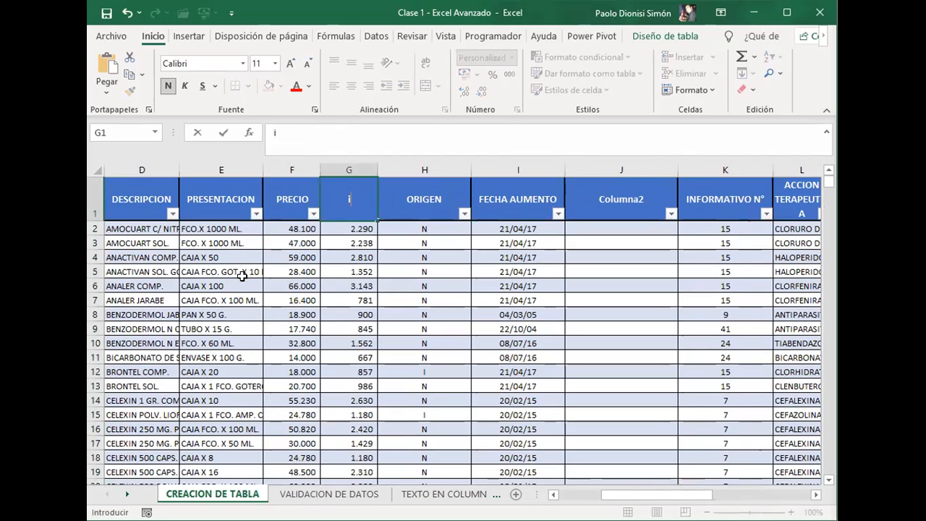
{"action": "type", "text": "IVA 5%"}
{"action": "key", "text": "Tab"}
{"action": "key", "text": "Tab"}
{"action": "key", "text": "Tab"}
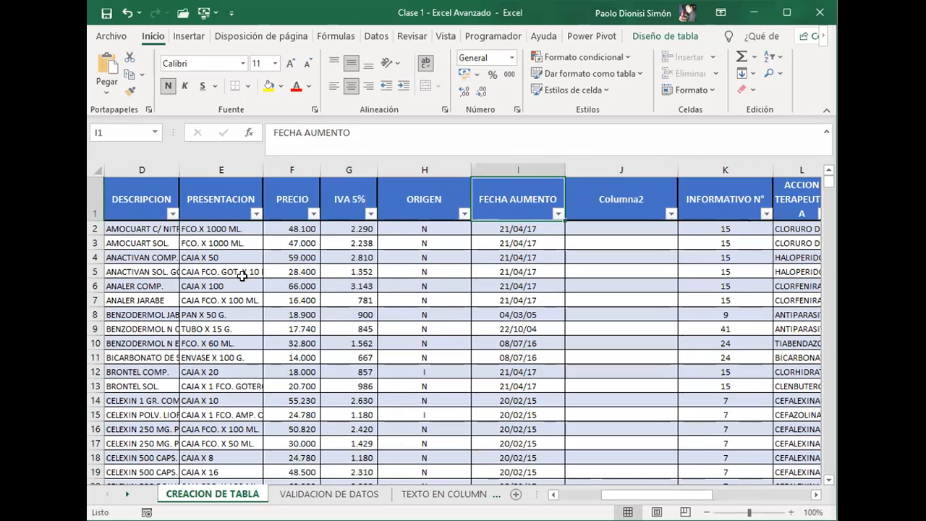
{"action": "key", "text": "Down"}
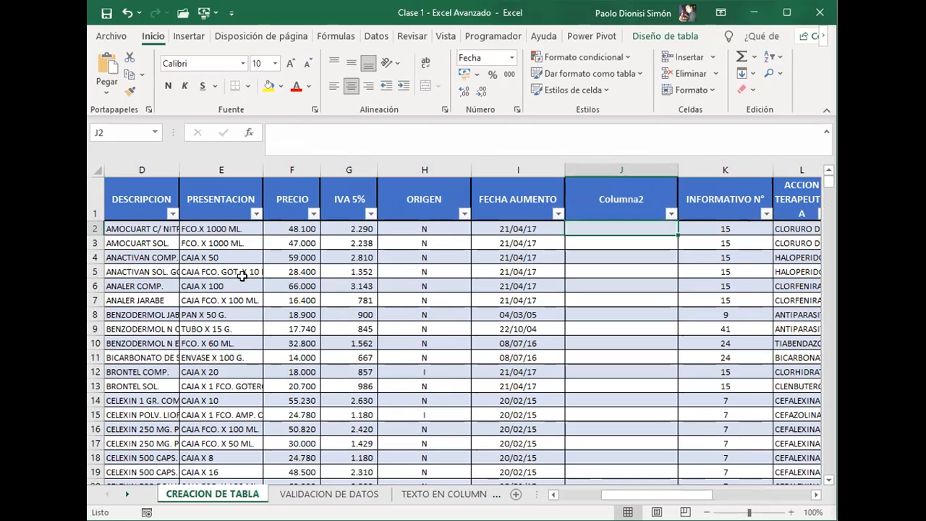
{"action": "key", "text": "Left"}
{"action": "key", "text": "Left"}
{"action": "key", "text": "Up"}
{"action": "key", "text": "Right"}
{"action": "key", "text": "Right"}
{"action": "key", "text": "Left"}
{"action": "key", "text": "Down"}
{"action": "key", "text": "Down"}
{"action": "key", "text": "Up"}
{"action": "key", "text": "Right"}
Step: Enter the formula =AÑO([@[FECHA AUMENTO]]) in J2 of the blank column
{"action": "type", "text": "="}
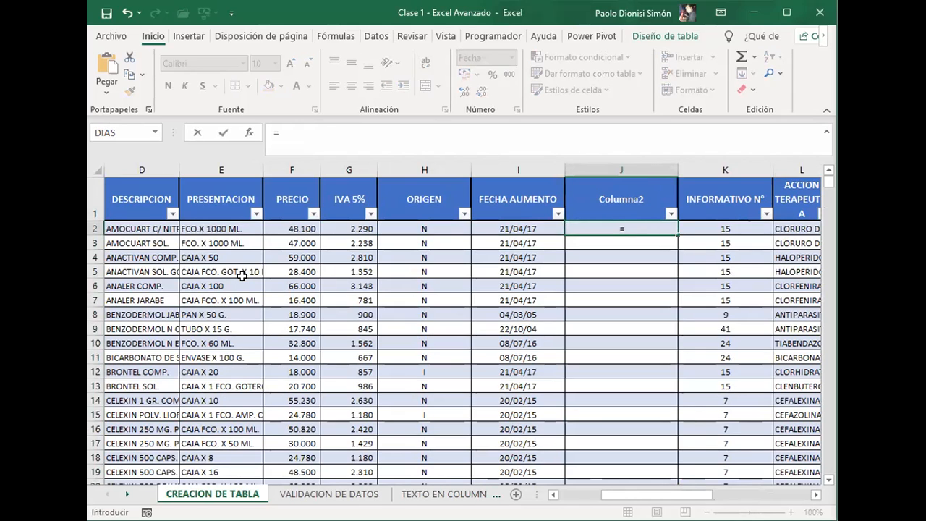
{"action": "type", "text": "AÑO("}
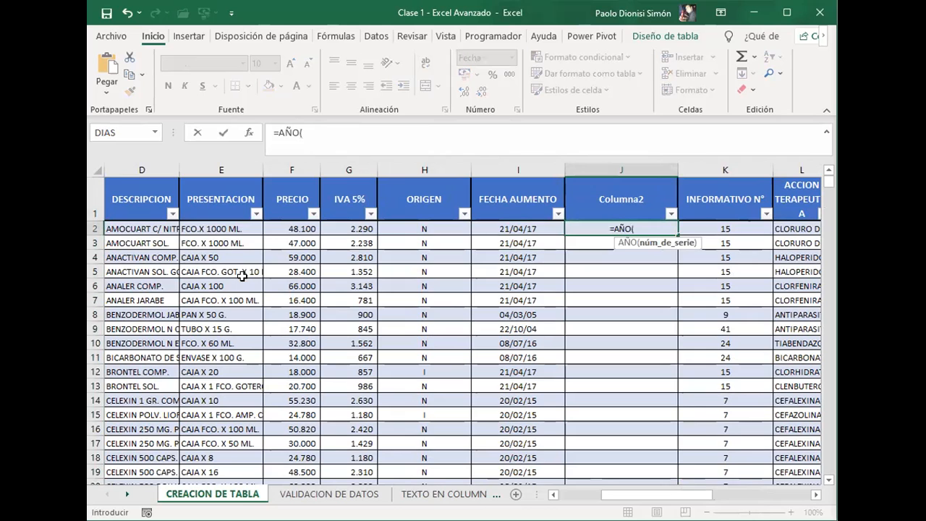
{"action": "key", "text": "Left"}
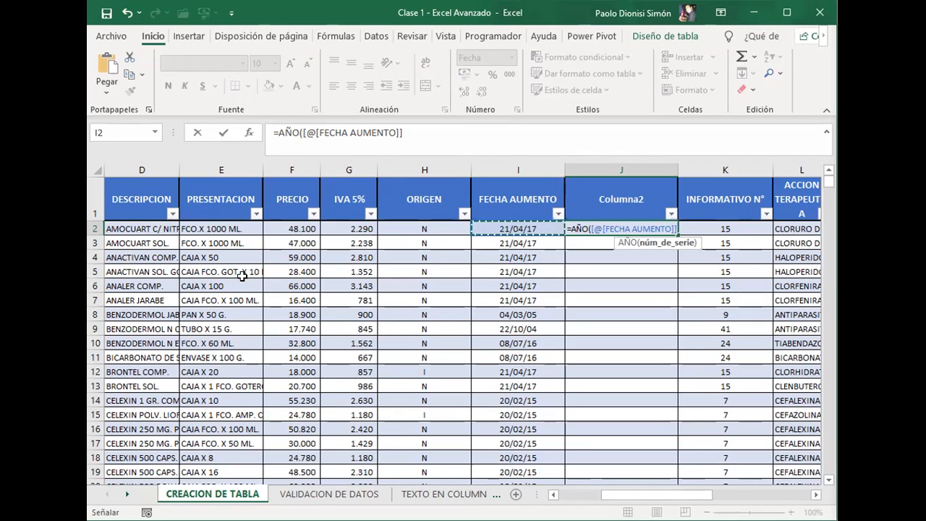
{"action": "key", "text": "Return"}
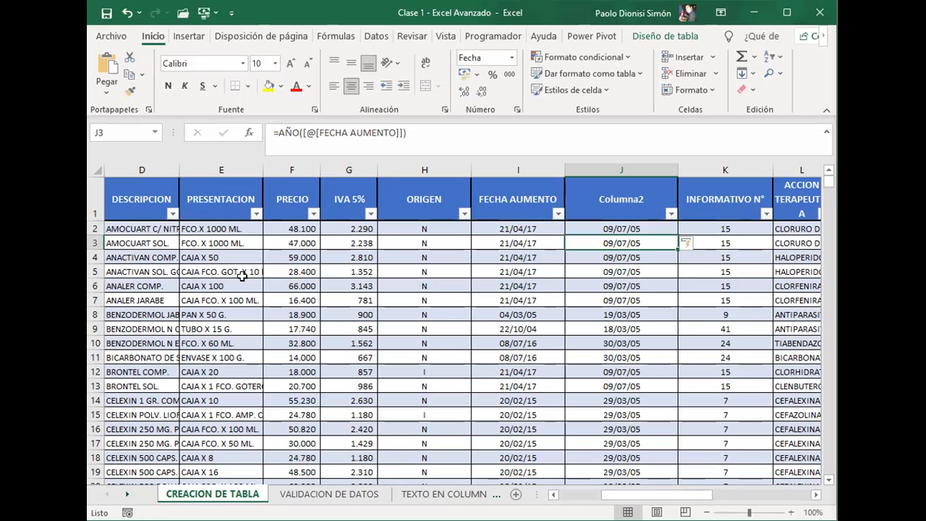
Step: Try the J2 year formula without the @ sign, as =AÑO([FECHA AUMENTO])
{"action": "key", "text": "Up"}
{"action": "key", "text": "Up"}
{"action": "key", "text": "Down"}
{"action": "key", "text": "F2"}
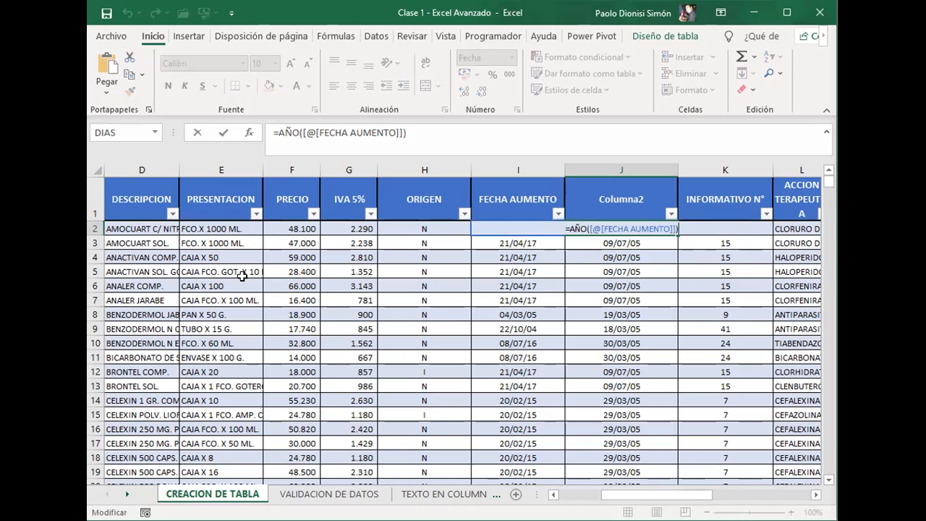
{"action": "key", "text": "Escape"}
{"action": "key", "text": "F2"}
{"action": "key", "text": "Left"}
{"action": "key", "text": "Left"}
{"action": "key", "text": "Left"}
{"action": "key", "text": "Left"}
{"action": "key", "text": "Left"}
{"action": "key", "text": "Left"}
{"action": "key", "text": "Left"}
{"action": "key", "text": "Left"}
{"action": "key", "text": "Left"}
{"action": "key", "text": "Left"}
{"action": "key", "text": "Left"}
{"action": "key", "text": "Left"}
{"action": "key", "text": "Left"}
{"action": "key", "text": "Left"}
{"action": "key", "text": "Left"}
{"action": "key", "text": "Left"}
{"action": "key", "text": "Left"}
{"action": "key", "text": "Left"}
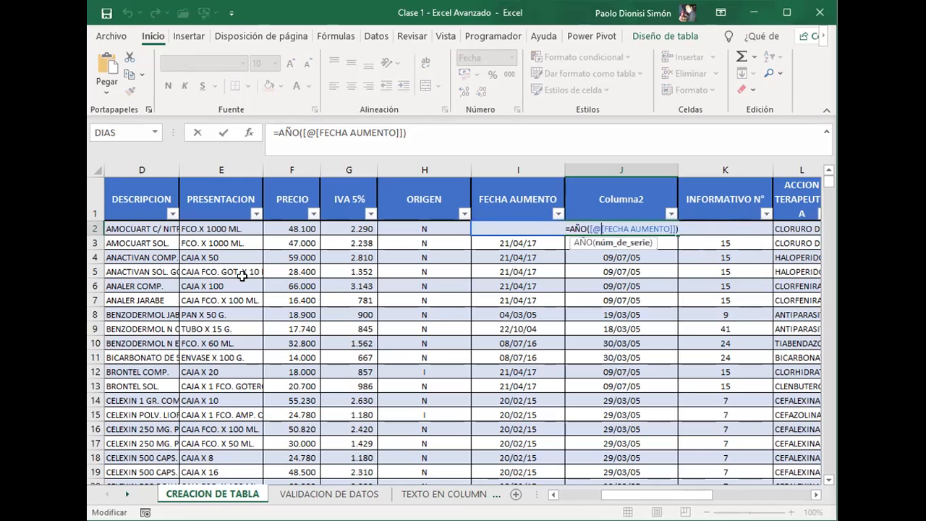
{"action": "key", "text": "BackSpace"}
{"action": "key", "text": "Return"}
{"action": "key", "text": "Up"}
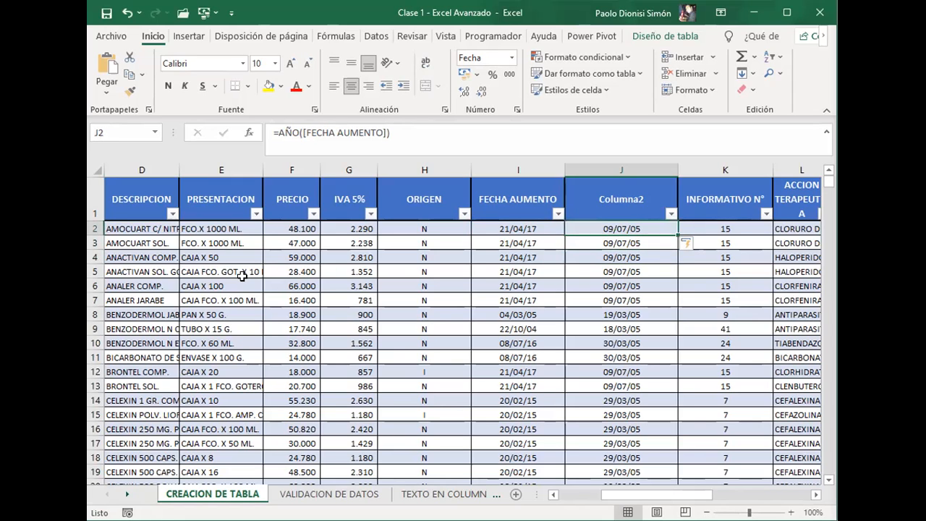
Step: Replace the year formula in J2 with =TEXTO([@[FECHA AUMENTO]];"YYYY")
{"action": "key", "text": "F2"}
{"action": "key", "text": "Escape"}
{"action": "type", "text": "="}
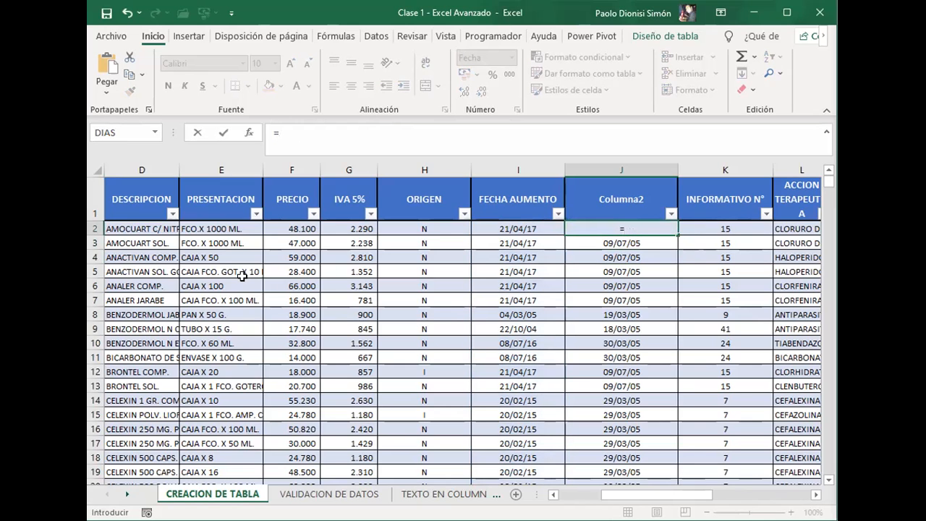
{"action": "type", "text": "TEXTO("}
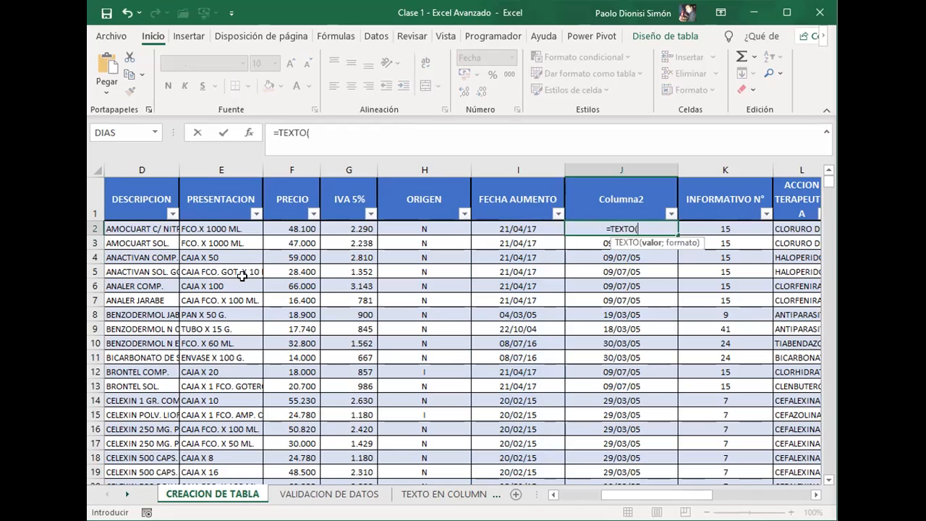
{"action": "key", "text": "Left"}
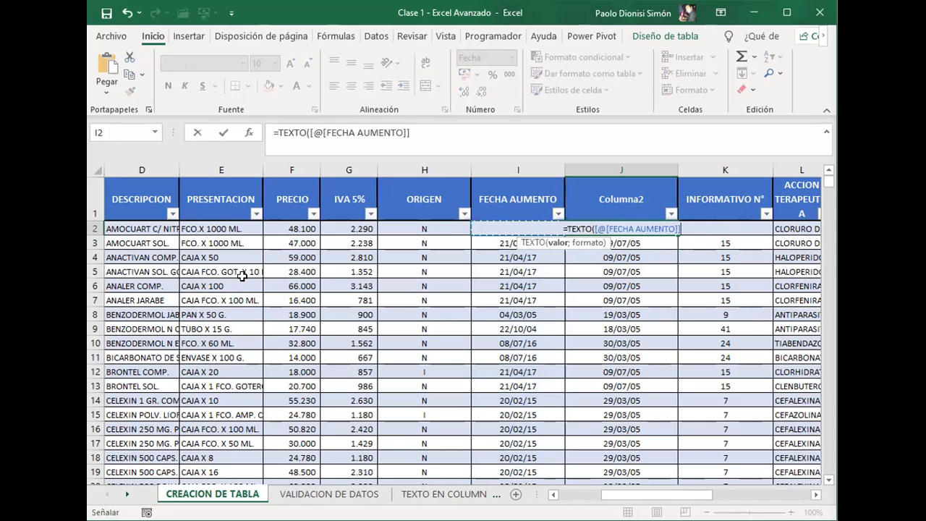
{"action": "type", "text": ";\"YYYY\")"}
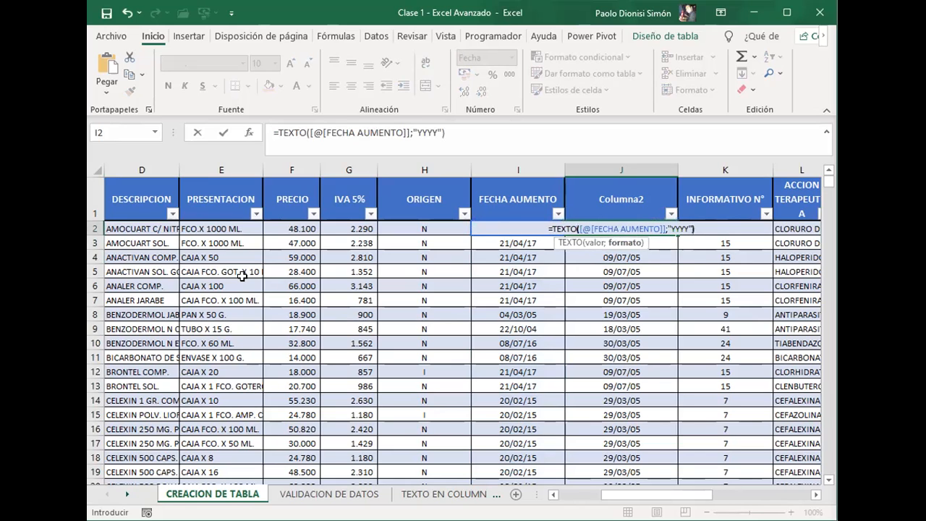
{"action": "key", "text": "Return"}
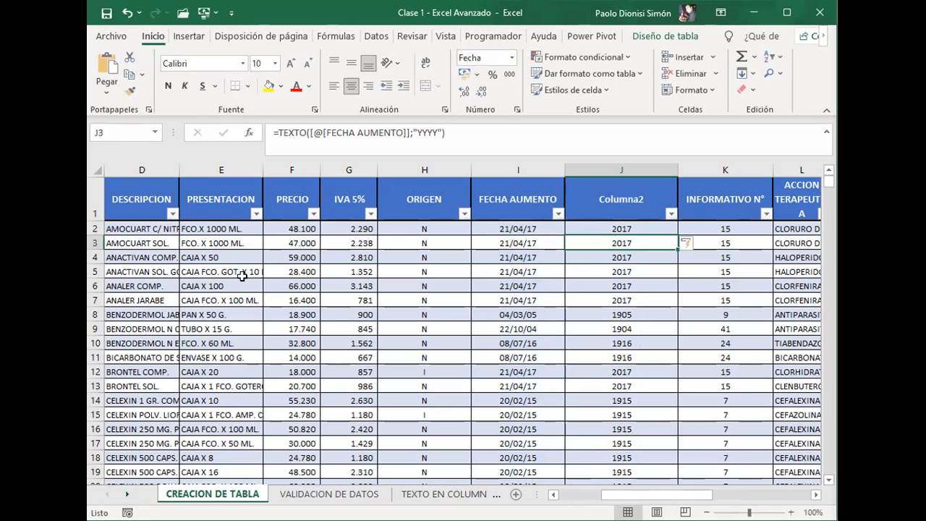
Step: Compare the TEXTO formula in J2 and its "YYYY" format argument with the source date in I2
{"action": "key", "text": "Up"}
{"action": "key", "text": "Up"}
{"action": "key", "text": "Down"}
{"action": "key", "text": "Down"}
{"action": "key", "text": "Up"}
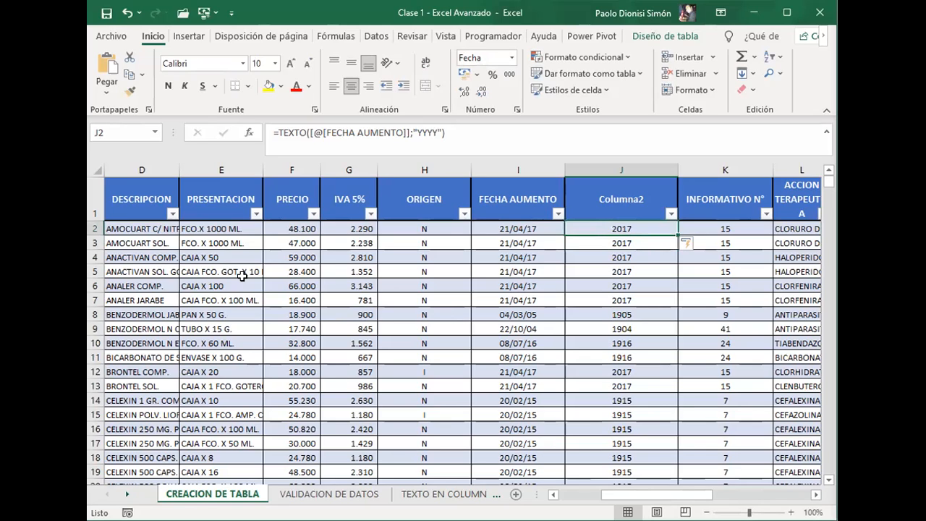
{"action": "key", "text": "Left"}
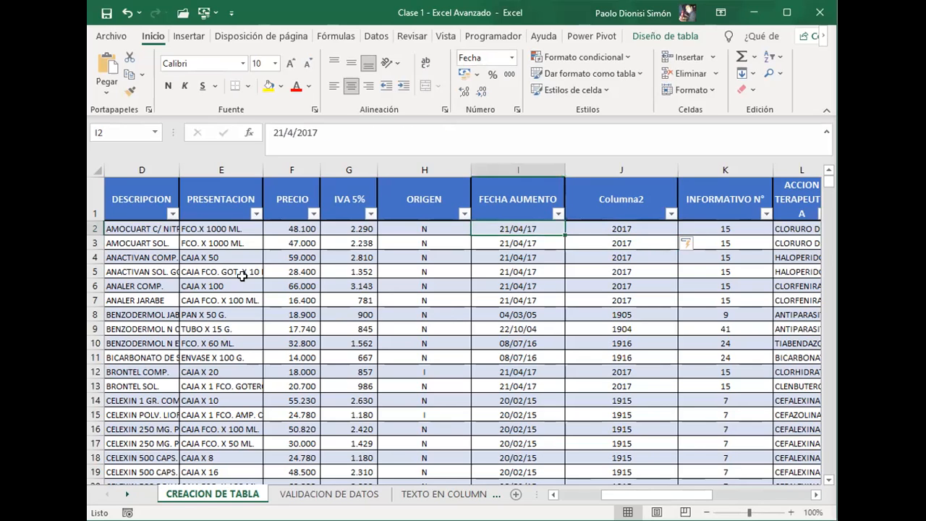
{"action": "key", "text": "Right"}
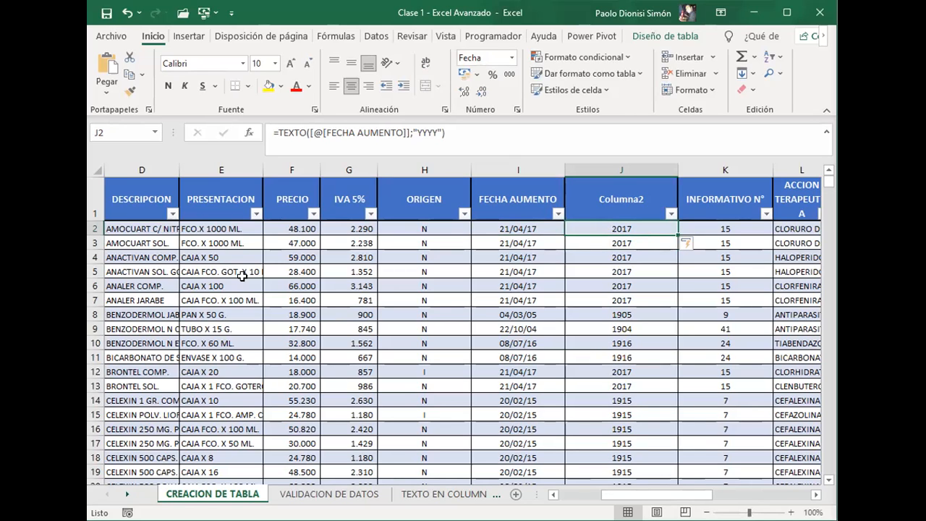
{"action": "key", "text": "Left"}
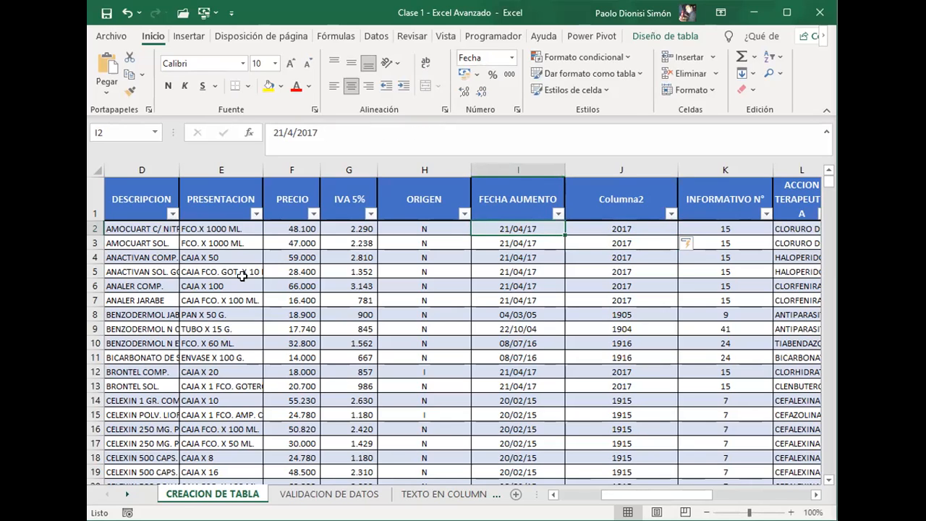
{"action": "key", "text": "Right"}
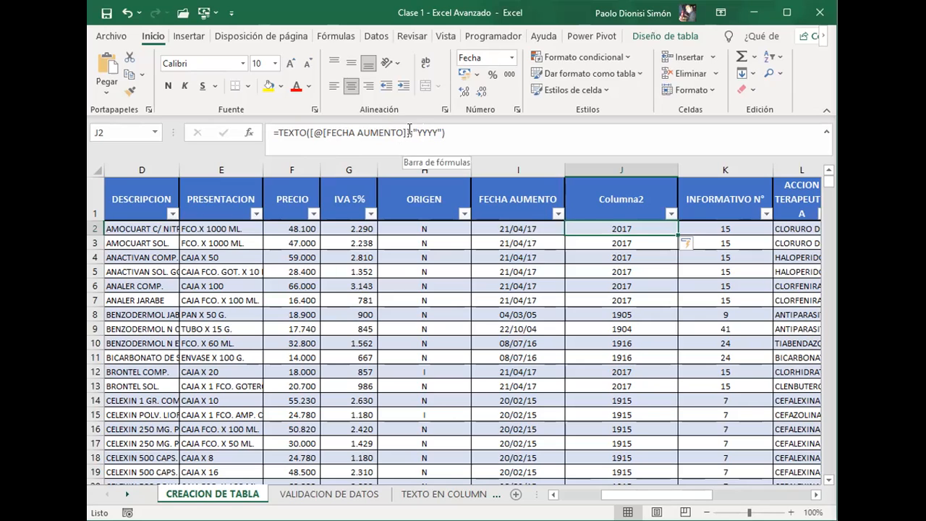
{"action": "left_click", "coordinate": [410, 131]}
{"action": "left_click_drag", "start_coordinate": [422, 131], "coordinate": [442, 131]}
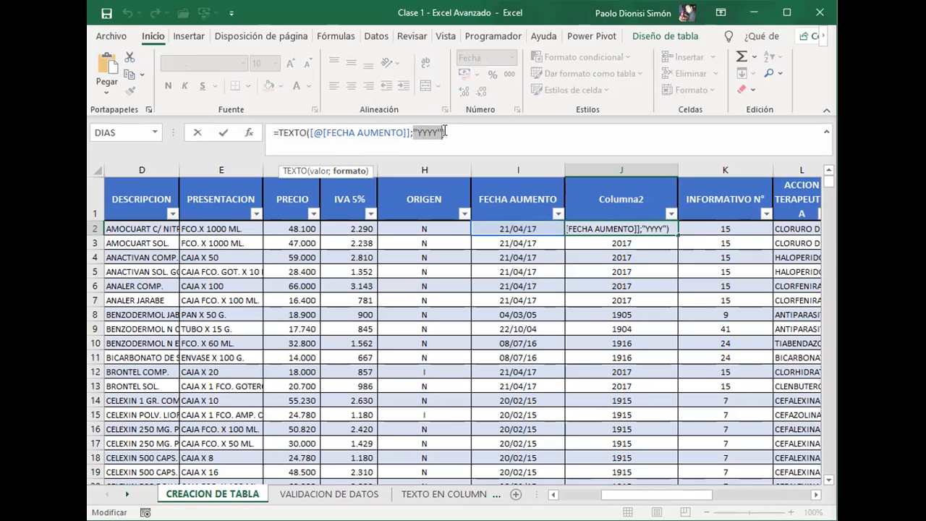
{"action": "left_click", "coordinate": [642, 284]}
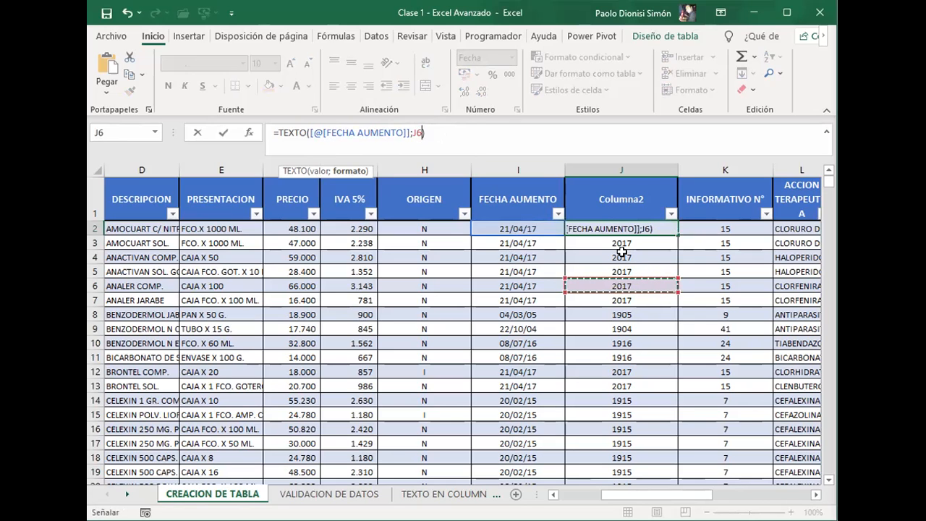
{"action": "key", "text": "Escape"}
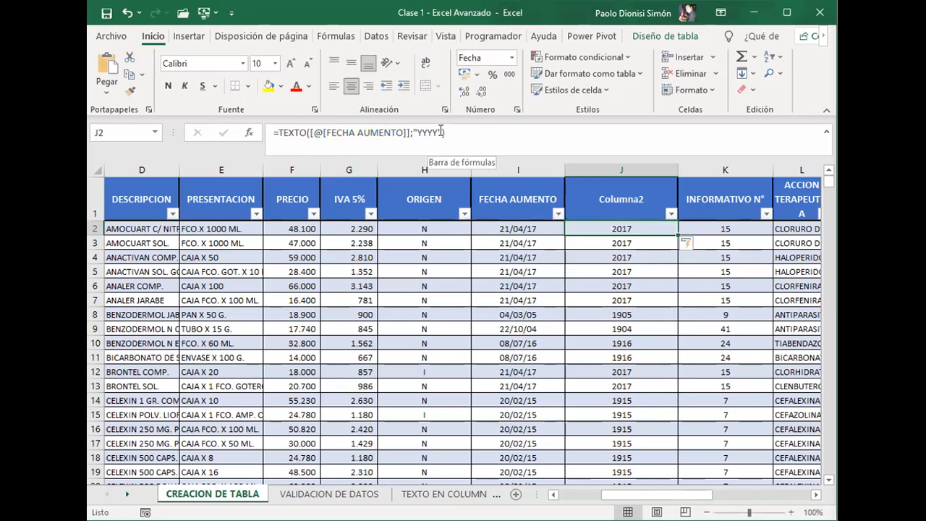
Step: Check the extracted years down column J against the FECHA AUMENTO dates, including the date in I8
{"action": "left_click", "coordinate": [634, 240]}
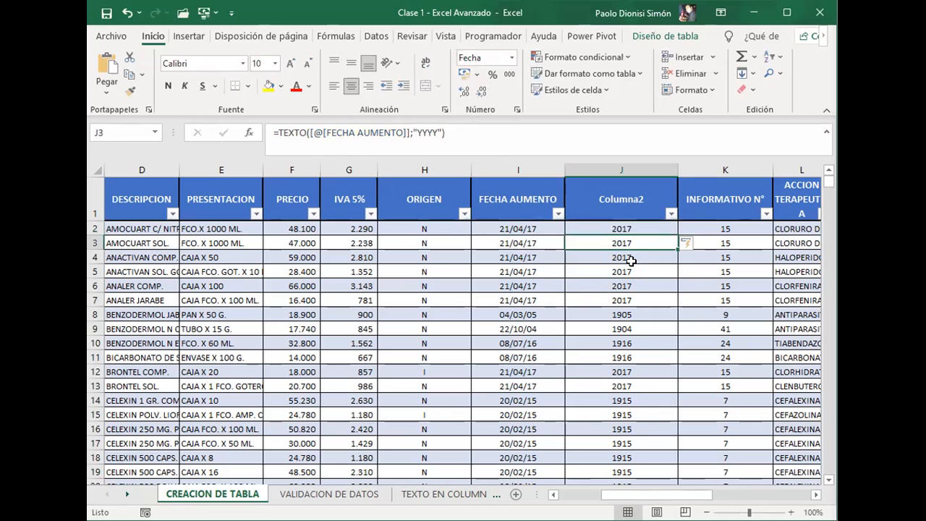
{"action": "left_click", "coordinate": [630, 286]}
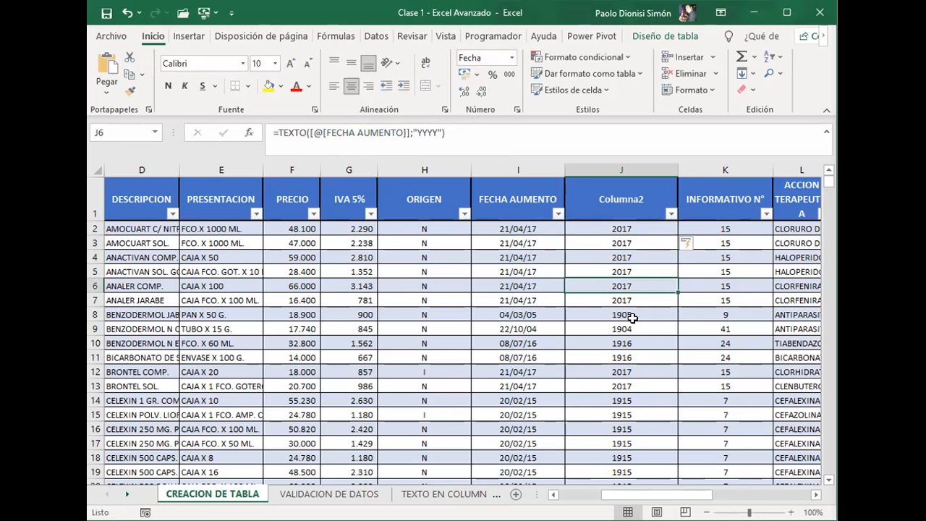
{"action": "scroll", "coordinate": [631, 345], "scroll_direction": "down", "scroll_amount": 3}
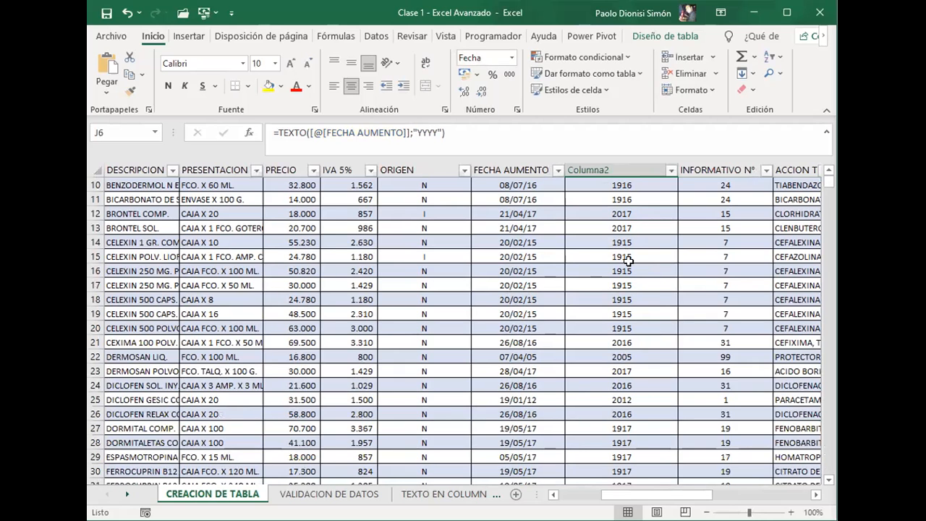
{"action": "scroll", "coordinate": [628, 307], "scroll_direction": "down", "scroll_amount": 5}
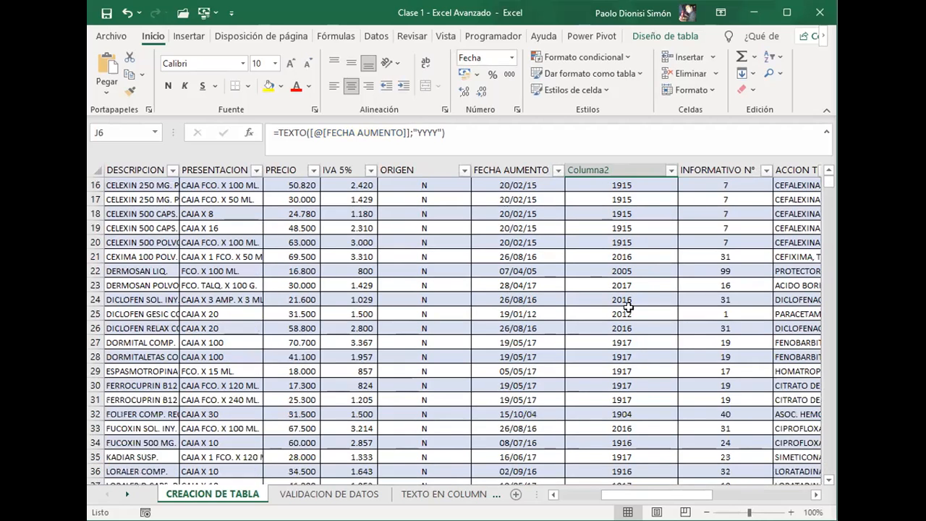
{"action": "scroll", "coordinate": [628, 307], "scroll_direction": "down", "scroll_amount": 8}
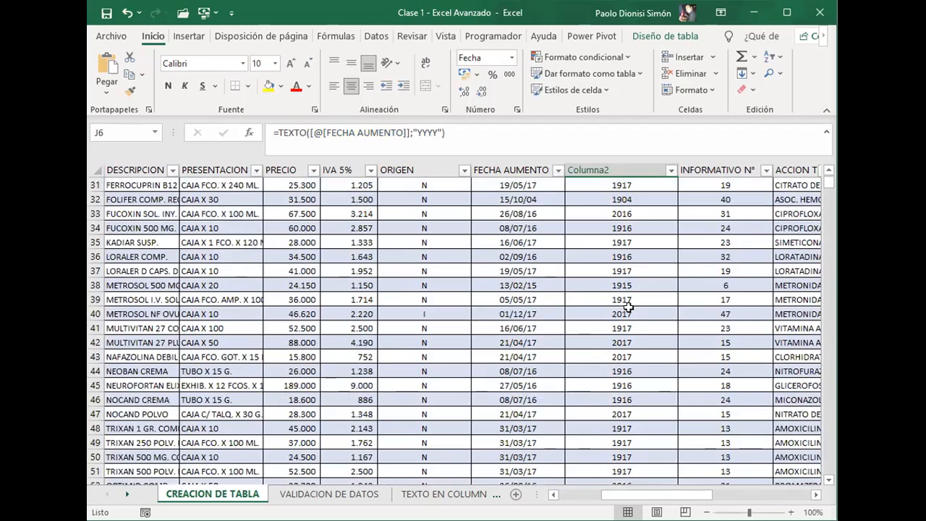
{"action": "scroll", "coordinate": [628, 307], "scroll_direction": "up", "scroll_amount": 16}
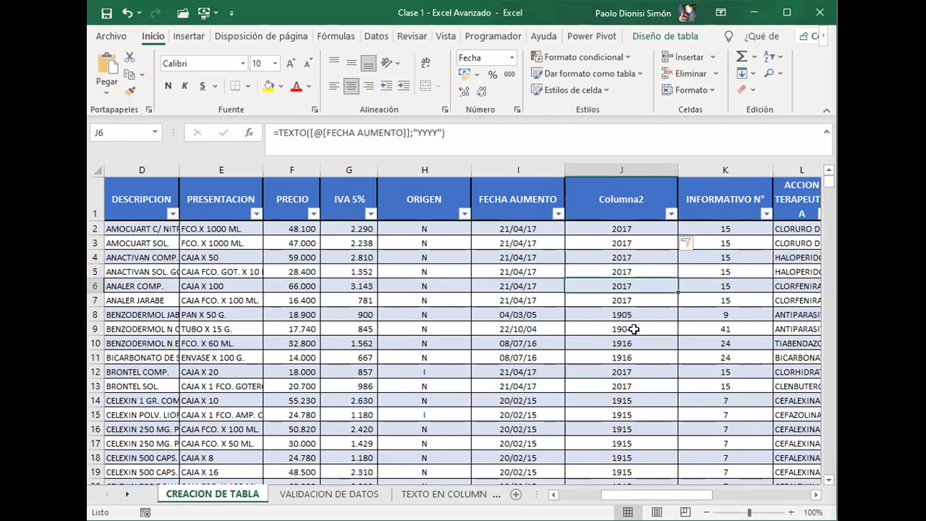
{"action": "left_click", "coordinate": [530, 313]}
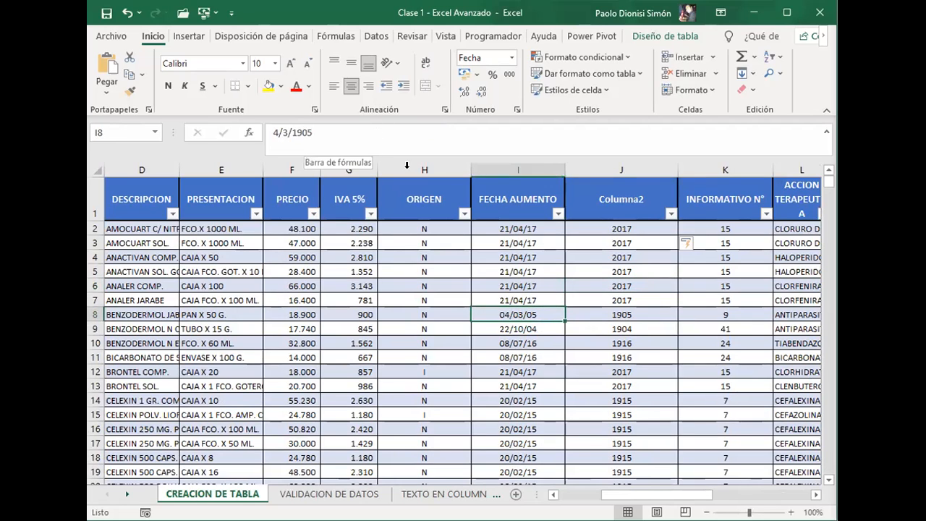
{"action": "left_click", "coordinate": [634, 228]}
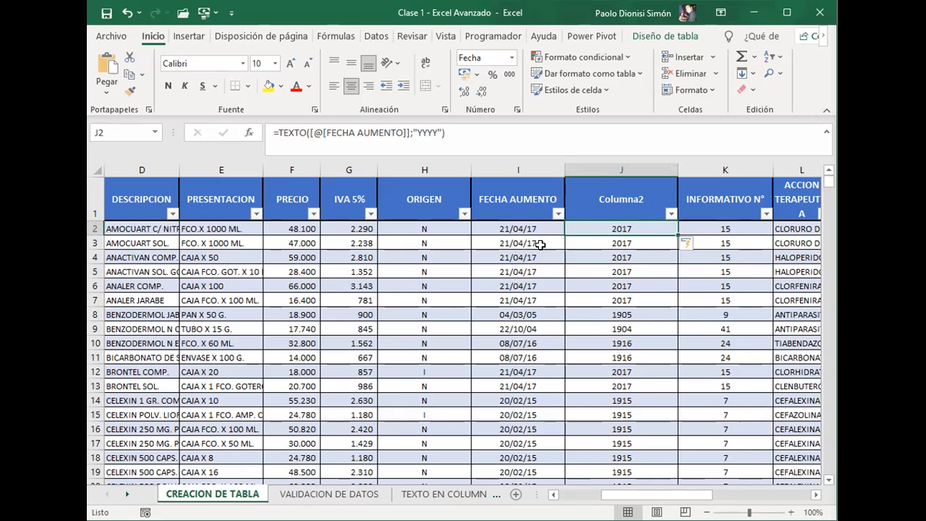
Step: Rename the header of the year column in J1 as AÑO DE AUMENTO
{"action": "left_click", "coordinate": [615, 203]}
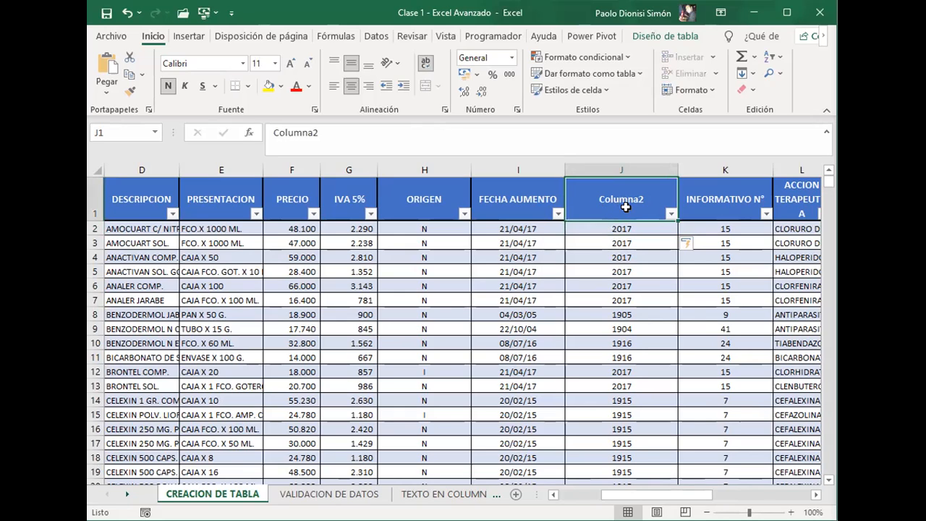
{"action": "type", "text": "AÑO D"}
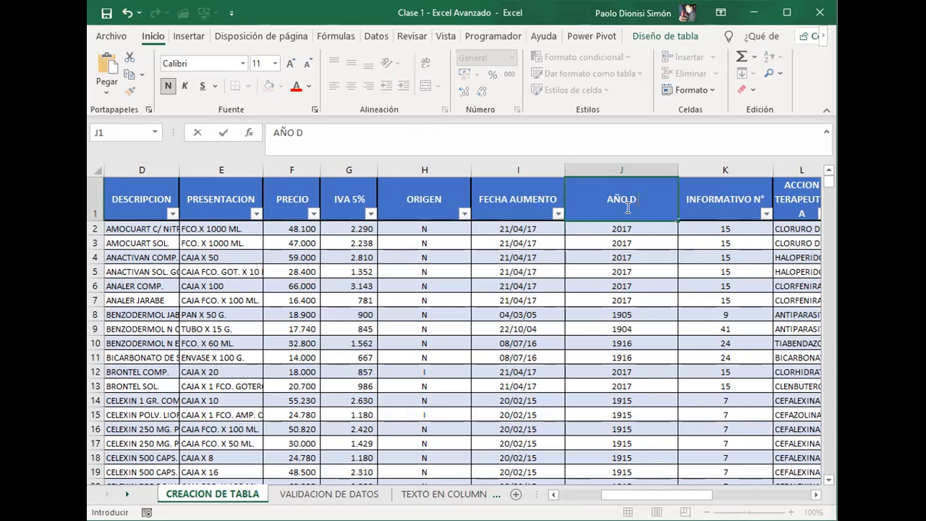
{"action": "type", "text": "E AUMENTO"}
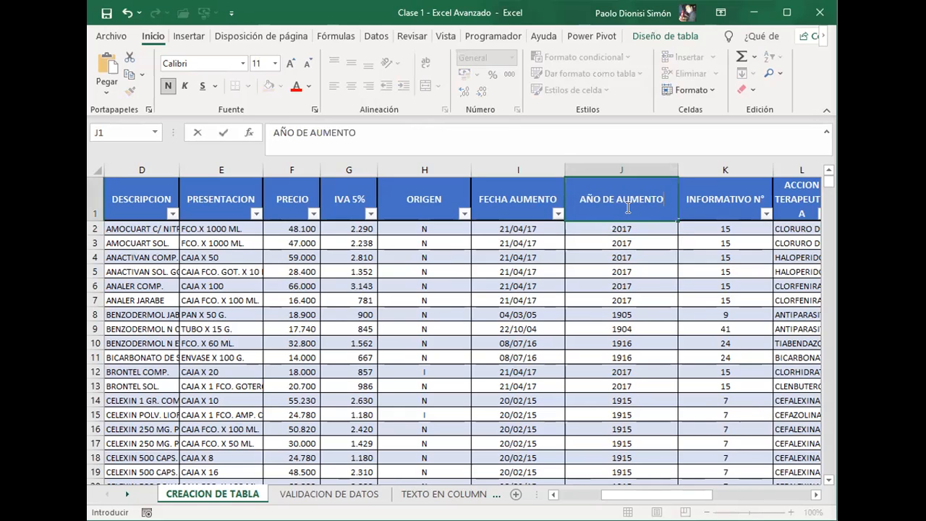
{"action": "key", "text": "Return"}
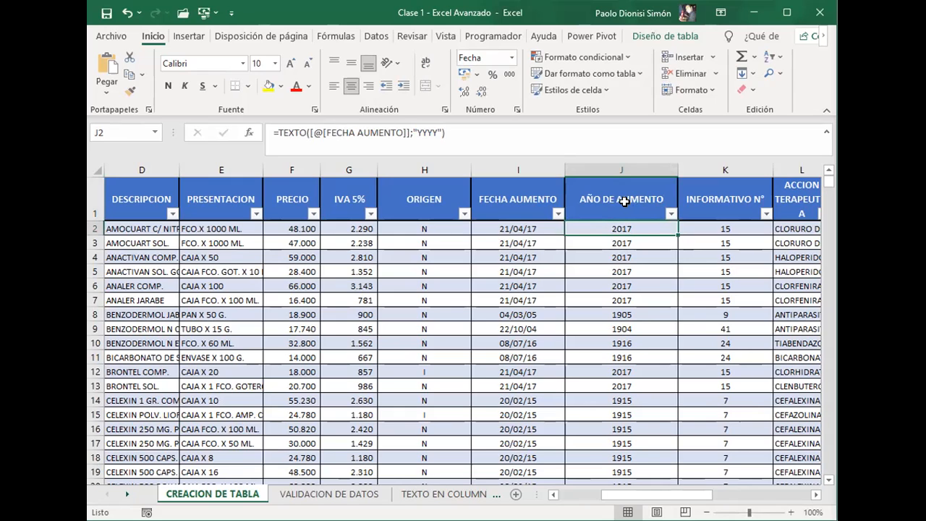
Step: Review the table's columns along row 3, from N° through to AÑO DE AUMENTO
{"action": "key", "text": "Down"}
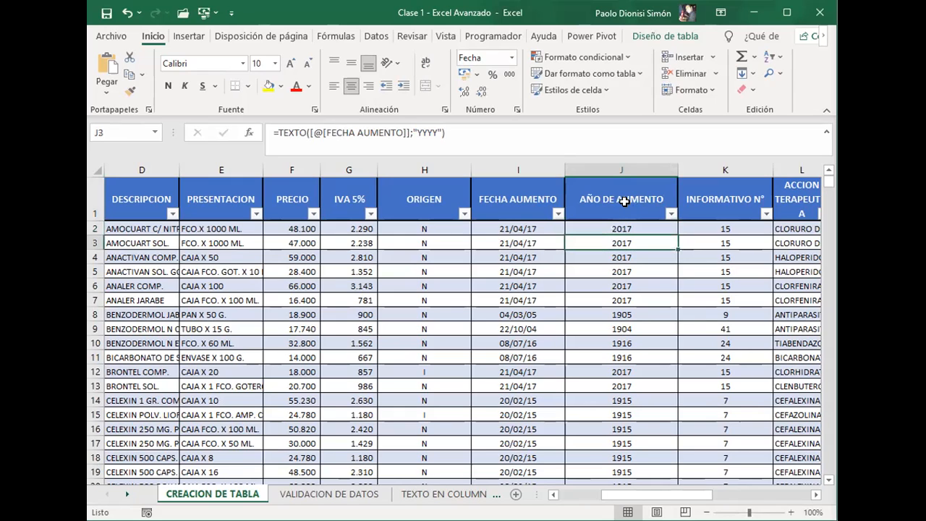
{"action": "key", "text": "Left"}
{"action": "key", "text": "Left"}
{"action": "key", "text": "Left"}
{"action": "key", "text": "Right"}
{"action": "key", "text": "Right"}
{"action": "key", "text": "Left"}
{"action": "key", "text": "Left"}
{"action": "key", "text": "Left"}
{"action": "key", "text": "Left"}
{"action": "key", "text": "Left"}
{"action": "key", "text": "Left"}
{"action": "key", "text": "Left"}
{"action": "key", "text": "Left"}
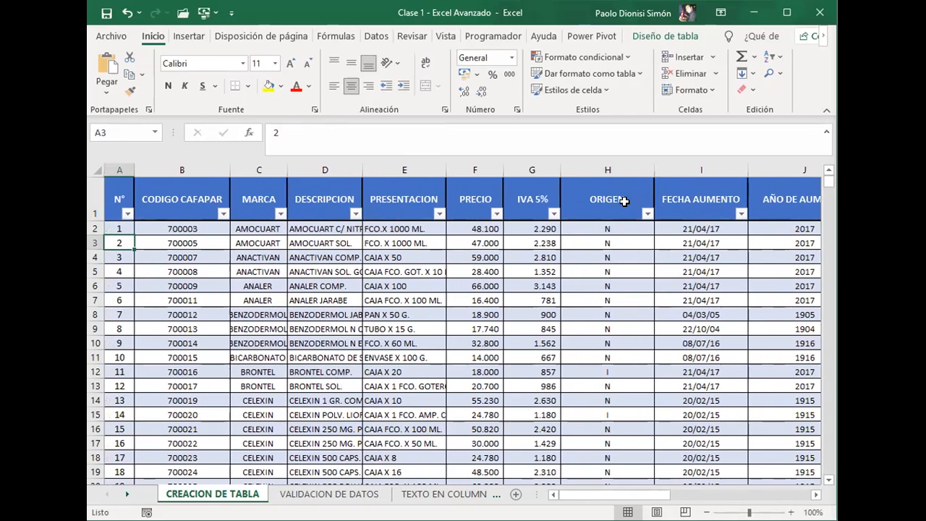
{"action": "key", "text": "Right"}
{"action": "key", "text": "Right"}
{"action": "key", "text": "Right"}
{"action": "key", "text": "Right"}
{"action": "key", "text": "Right"}
{"action": "key", "text": "Right"}
{"action": "key", "text": "Right"}
{"action": "key", "text": "Right"}
{"action": "key", "text": "Right"}
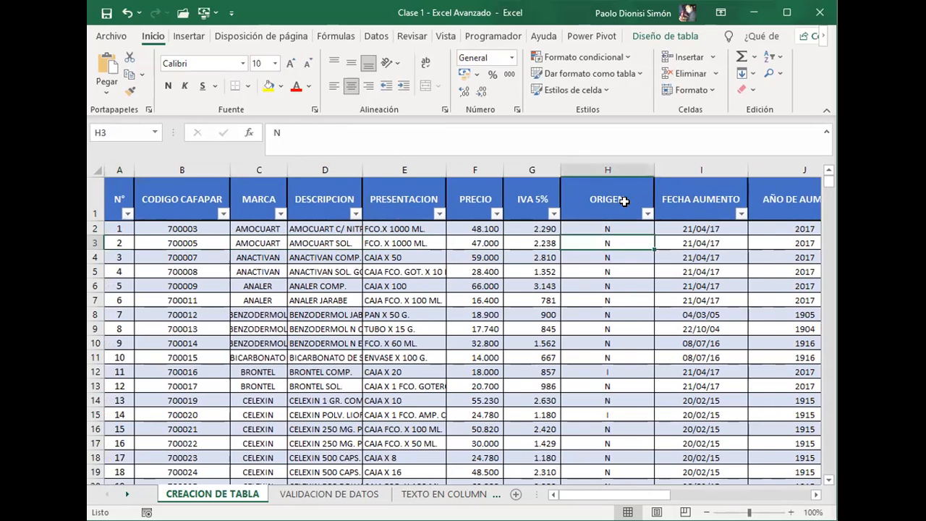
{"action": "key", "text": "Left"}
{"action": "key", "text": "Right"}
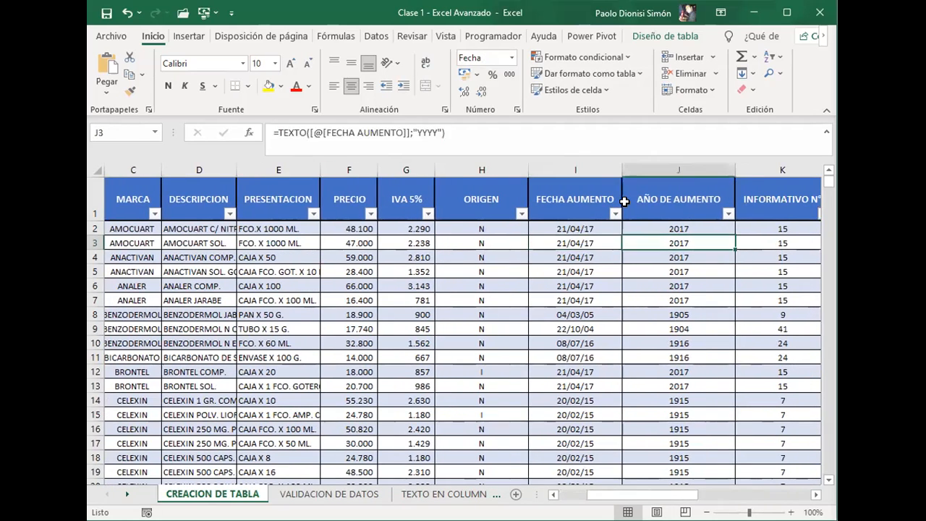
Step: Inspect the end of the AÑO DE AUMENTO column, then return to its first data cell, J2
{"action": "key", "text": "ctrl+Down"}
{"action": "key", "text": "Down"}
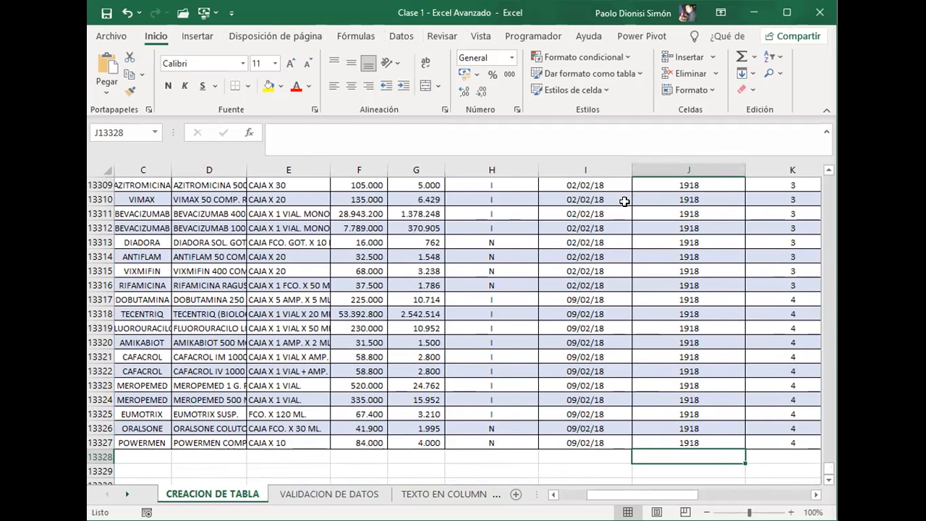
{"action": "key", "text": "ctrl+Home"}
{"action": "key", "text": "Right"}
{"action": "key", "text": "Right"}
{"action": "key", "text": "Right"}
{"action": "key", "text": "Right"}
{"action": "key", "text": "Right"}
{"action": "key", "text": "Right"}
{"action": "key", "text": "Right"}
{"action": "key", "text": "Right"}
{"action": "key", "text": "Right"}
{"action": "key", "text": "Right"}
{"action": "key", "text": "Right"}
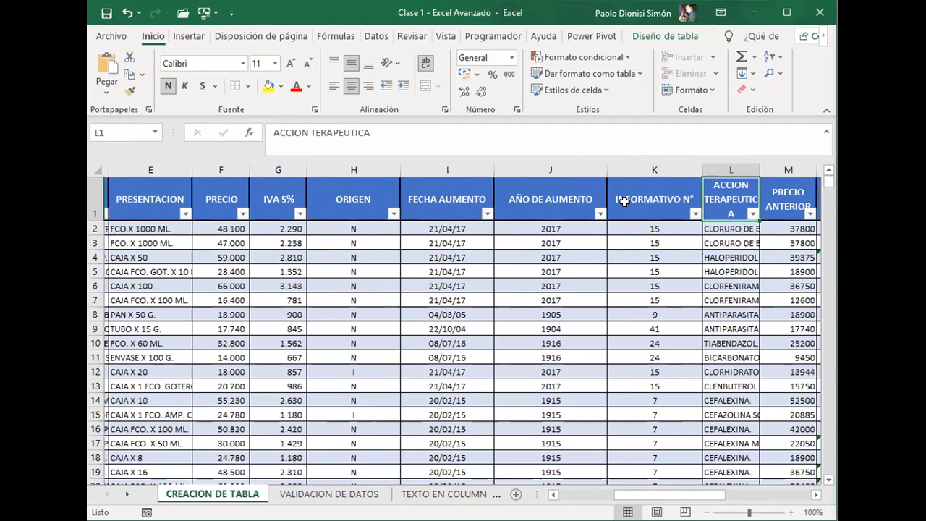
{"action": "key", "text": "Left"}
{"action": "key", "text": "Down"}
{"action": "key", "text": "Left"}
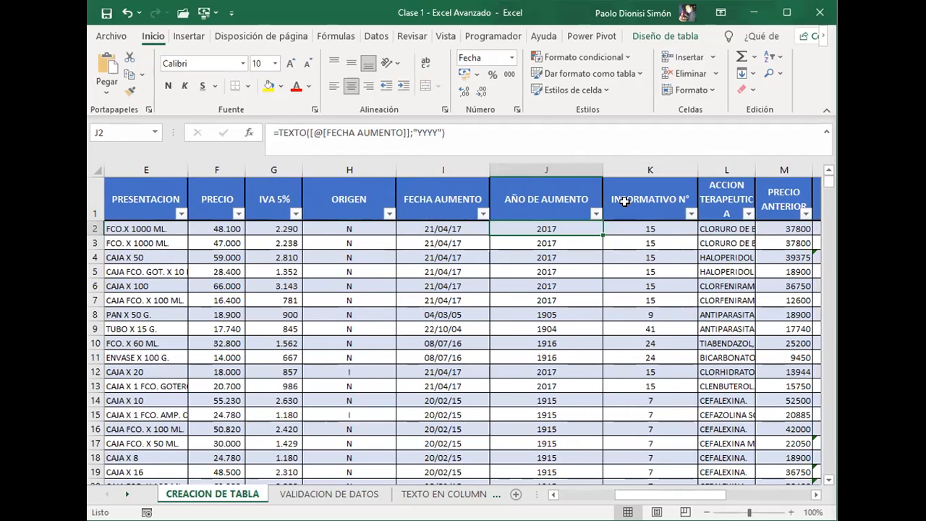
Step: Clear the FECHA AUMENTO date in I13317 and check the year formula in the same row
{"action": "key", "text": "ctrl+Down"}
{"action": "key", "text": "Up"}
{"action": "key", "text": "Left"}
{"action": "key", "text": "Left"}
{"action": "key", "text": "Up"}
{"action": "key", "text": "Up"}
{"action": "key", "text": "Right"}
{"action": "key", "text": "Up"}
{"action": "key", "text": "Up"}
{"action": "key", "text": "Up"}
{"action": "key", "text": "Up"}
{"action": "key", "text": "Up"}
{"action": "key", "text": "Up"}
{"action": "key", "text": "Up"}
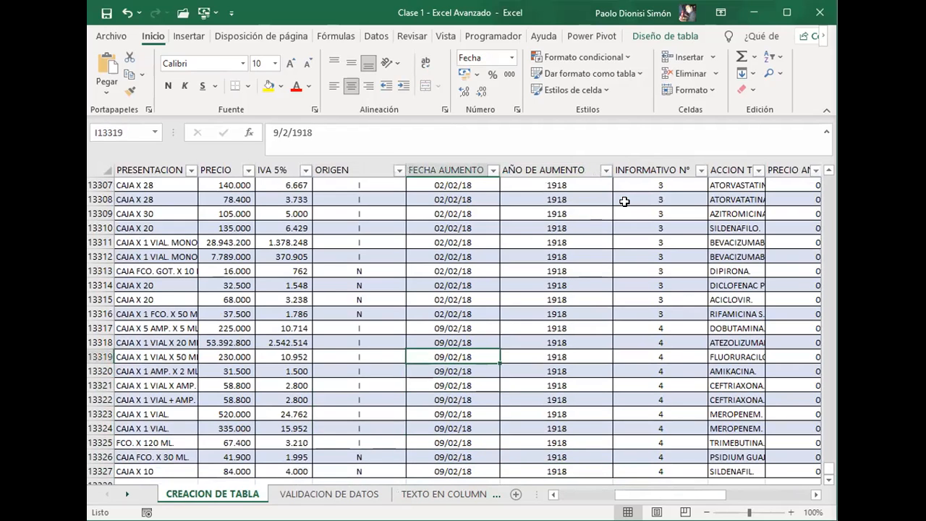
{"action": "key", "text": "Delete"}
{"action": "key", "text": "Right"}
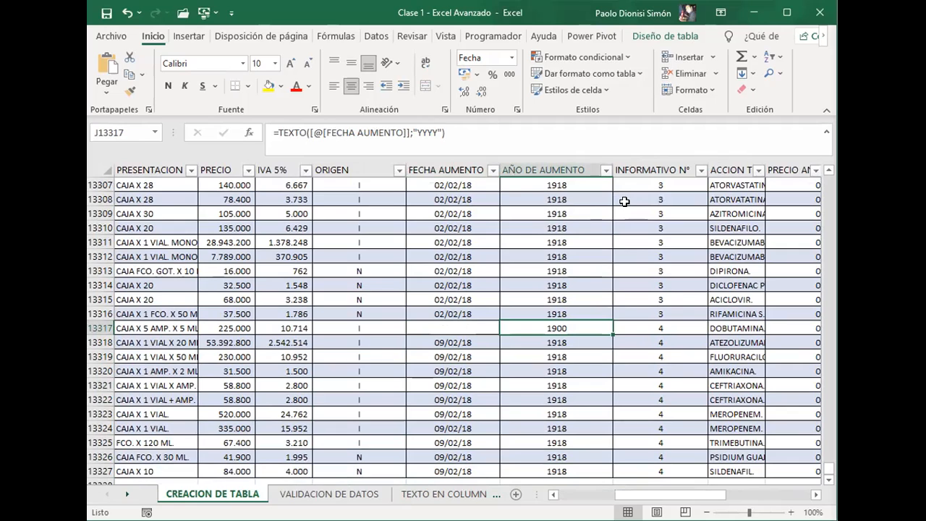
{"action": "key", "text": "Left"}
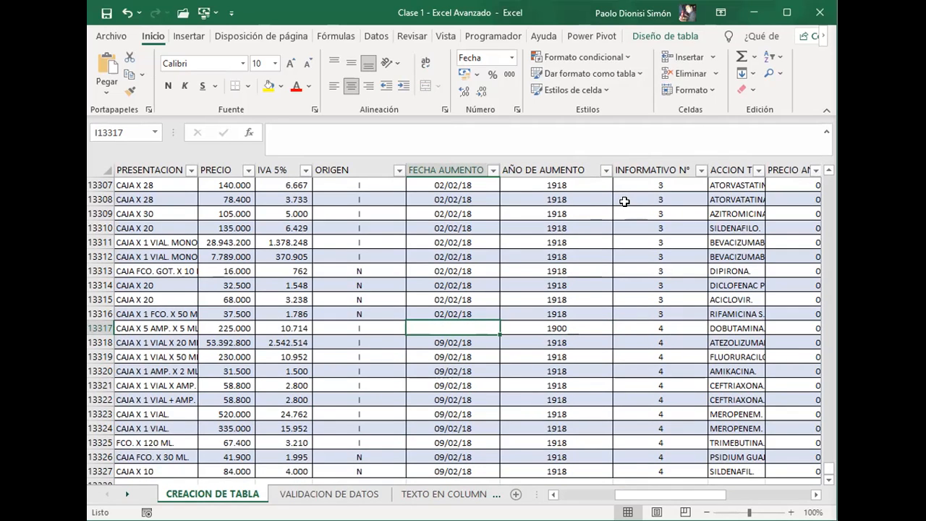
Step: Compare the blank FECHA AUMENTO cell I13317 with the year formula in J13317
{"action": "key", "text": "Right"}
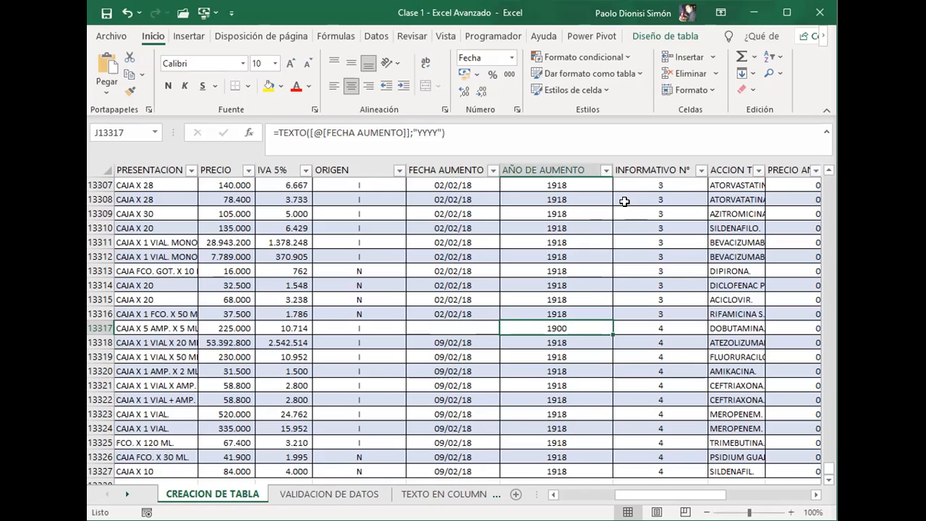
{"action": "key", "text": "Left"}
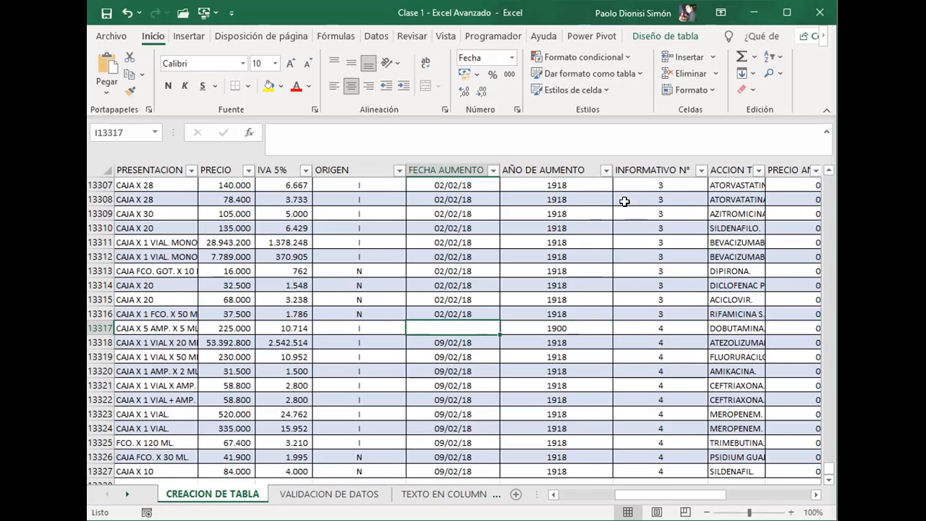
{"action": "key", "text": "Right"}
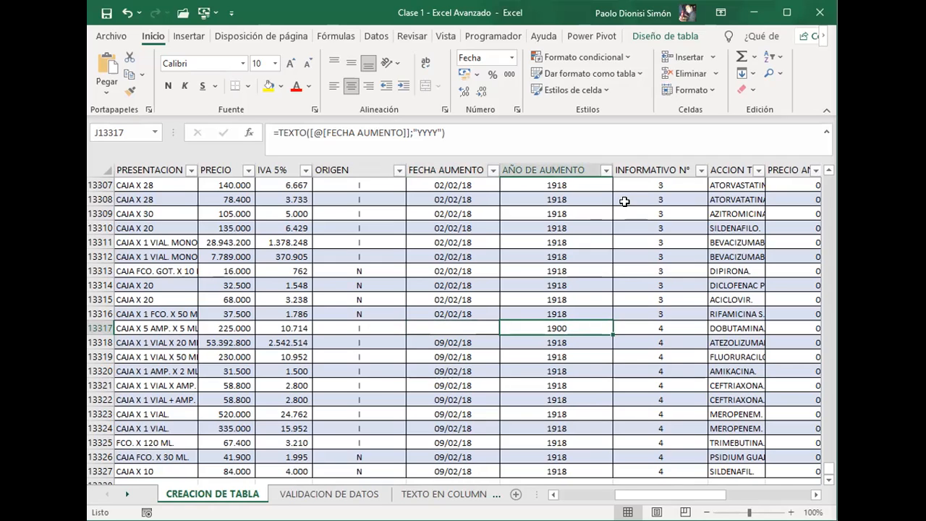
{"action": "key", "text": "Left"}
{"action": "key", "text": "Right"}
{"action": "key", "text": "Left"}
{"action": "key", "text": "Right"}
{"action": "key", "text": "Left"}
{"action": "key", "text": "Right"}
{"action": "key", "text": "Left"}
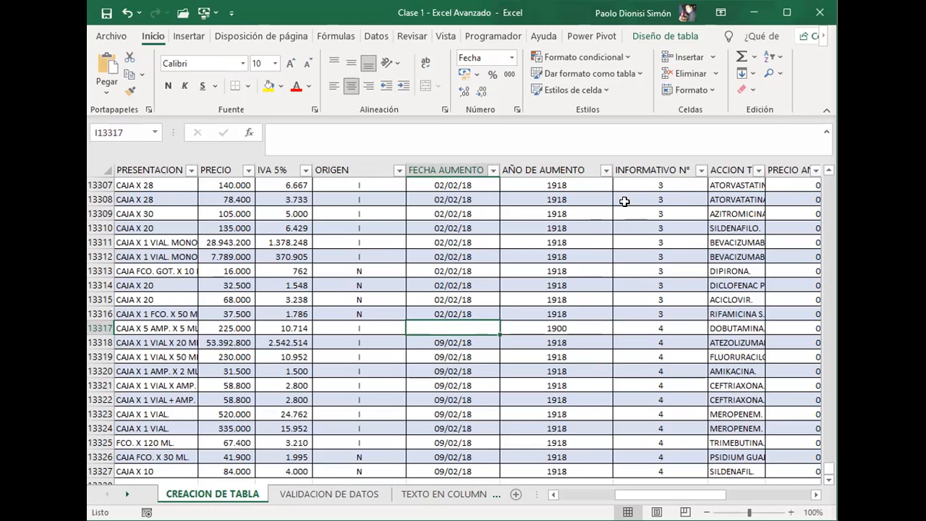
Step: Undo the clearing of the FECHA AUMENTO date in I13317
{"action": "key", "text": "Right"}
{"action": "key", "text": "Left"}
{"action": "key", "text": "ctrl+z"}
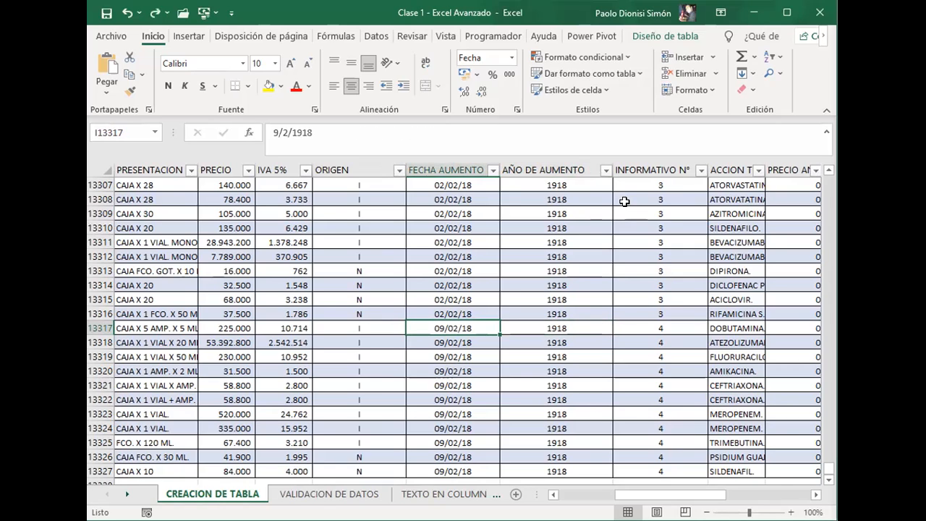
Step: Compare the year formulas with their dates near the table's end and in row 4, finishing on J4
{"action": "key", "text": "Right"}
{"action": "key", "text": "Down"}
{"action": "key", "text": "Down"}
{"action": "key", "text": "Down"}
{"action": "key", "text": "Down"}
{"action": "key", "text": "Up"}
{"action": "key", "text": "Up"}
{"action": "key", "text": "ctrl+Up"}
{"action": "key", "text": "Down"}
{"action": "key", "text": "Down"}
{"action": "key", "text": "Down"}
{"action": "key", "text": "Left"}
{"action": "key", "text": "Right"}
{"action": "key", "text": "Left"}
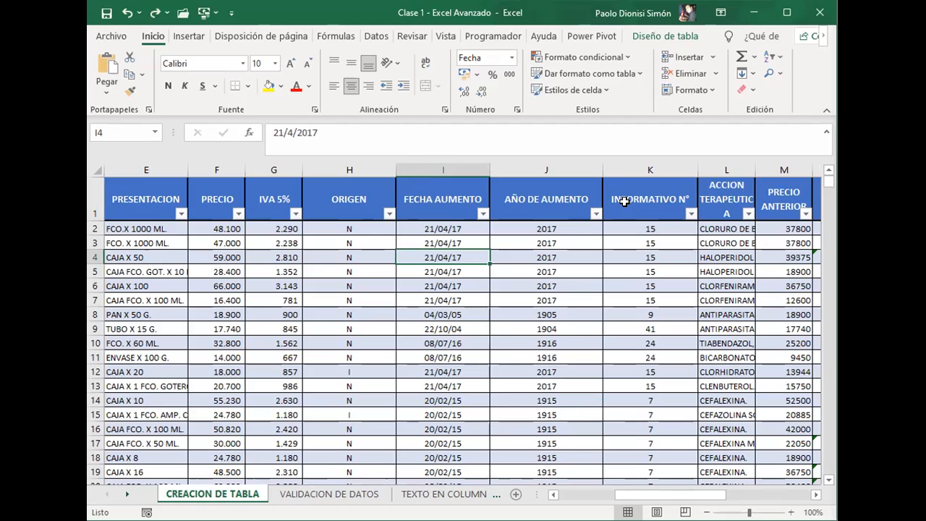
{"action": "key", "text": "Right"}
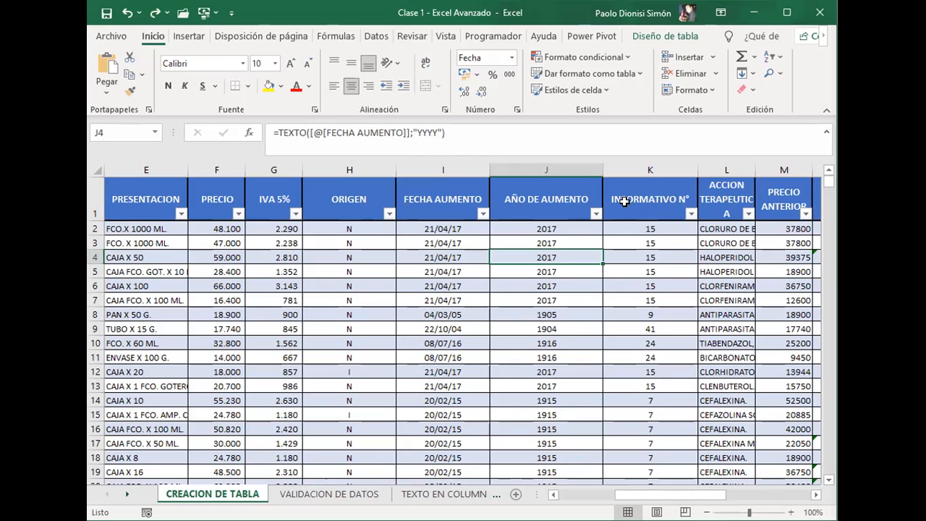
Step: Check the last rows of the AÑO DE AUMENTO column, then return to the FECHA AUMENTO header in I1
{"action": "key", "text": "ctrl+Down"}
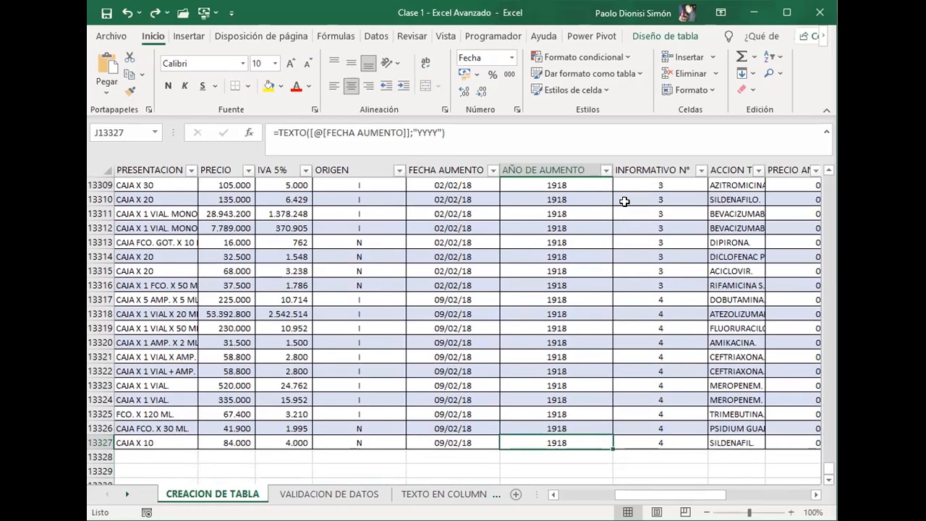
{"action": "key", "text": "Up"}
{"action": "key", "text": "Up"}
{"action": "key", "text": "Up"}
{"action": "key", "text": "Up"}
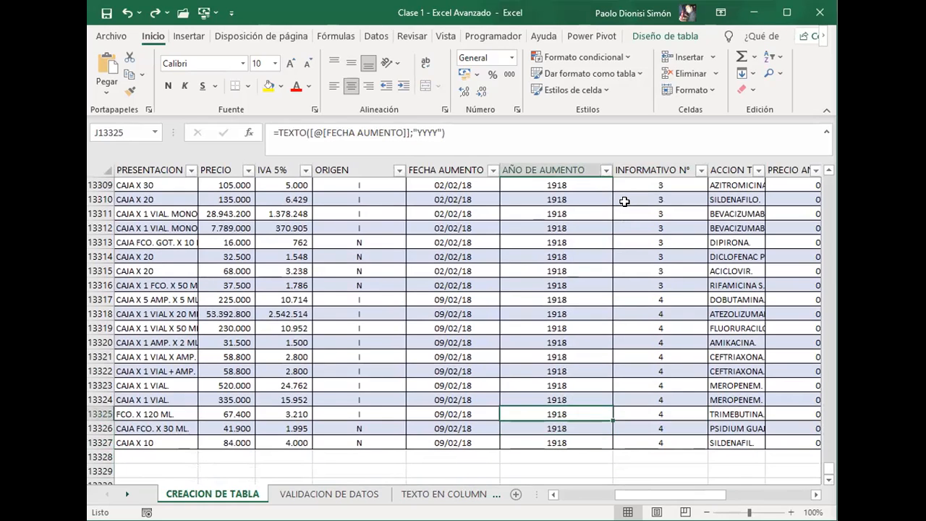
{"action": "key", "text": "ctrl+Up"}
{"action": "key", "text": "Left"}
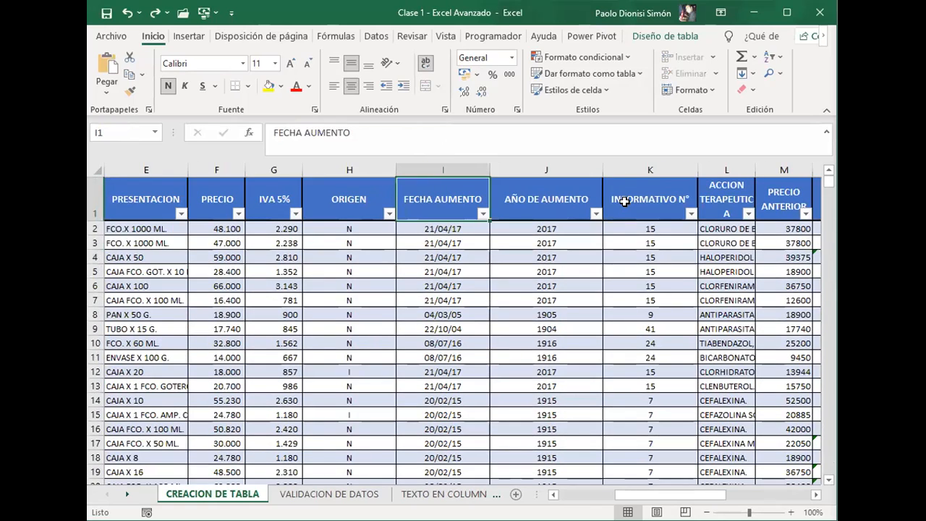
Step: Select the whole table from the N° header in A1 to its last cell and check the available table insertion options
{"action": "key", "text": "ctrl+Left"}
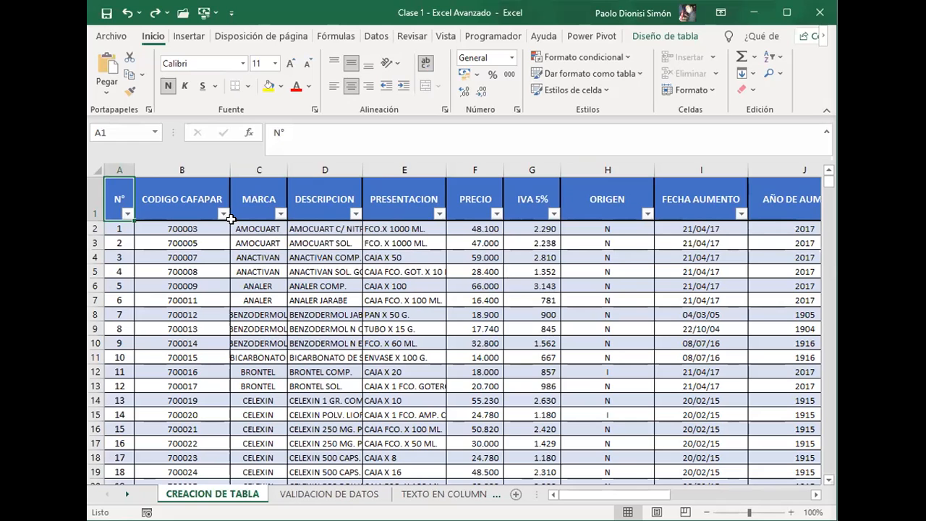
{"action": "key", "text": "ctrl+shift+End"}
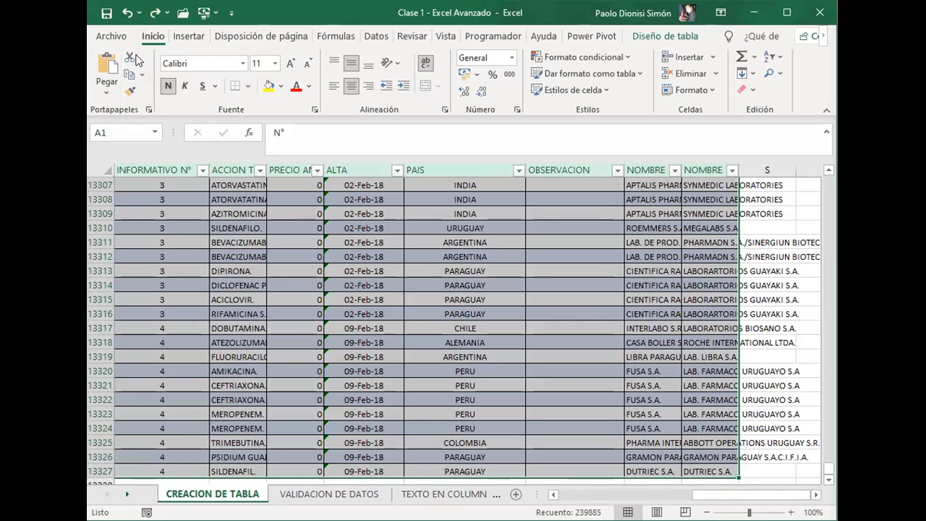
{"action": "left_click", "coordinate": [191, 40]}
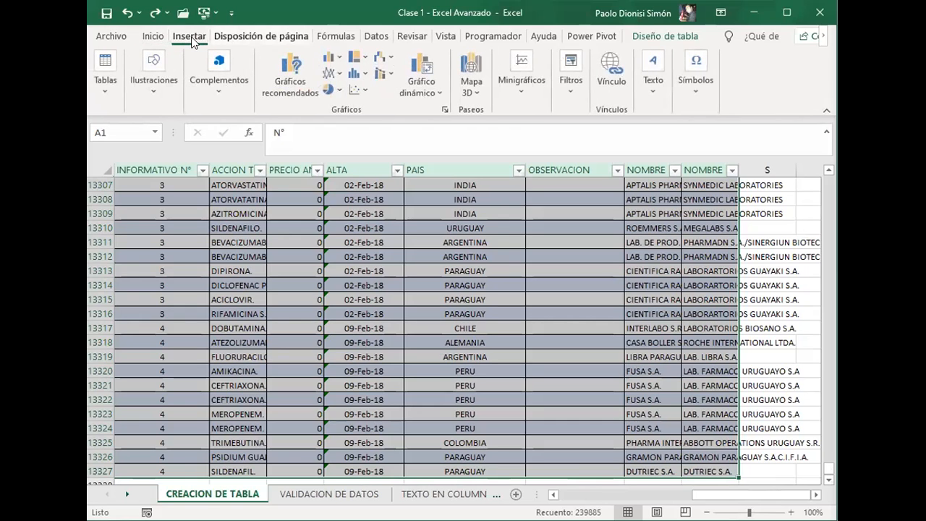
{"action": "left_click", "coordinate": [102, 94]}
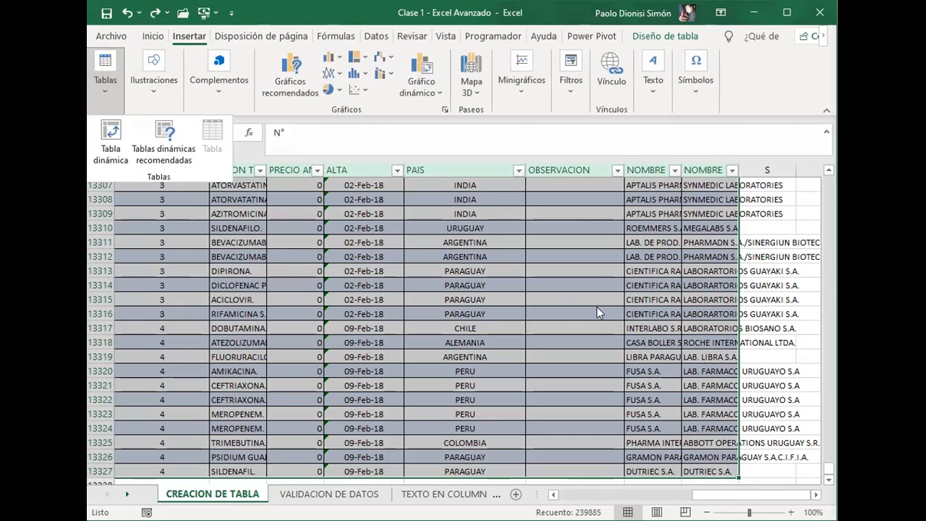
{"action": "key", "text": "Down"}
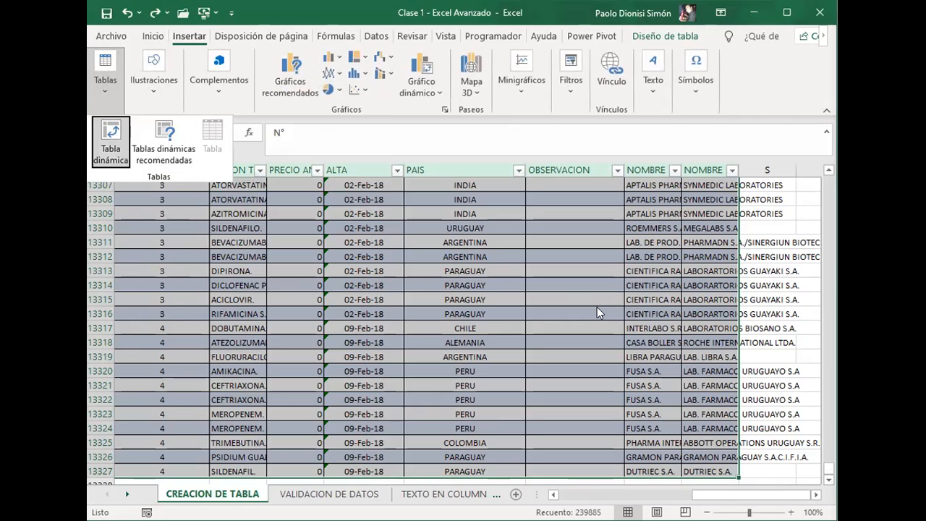
{"action": "key", "text": "Escape"}
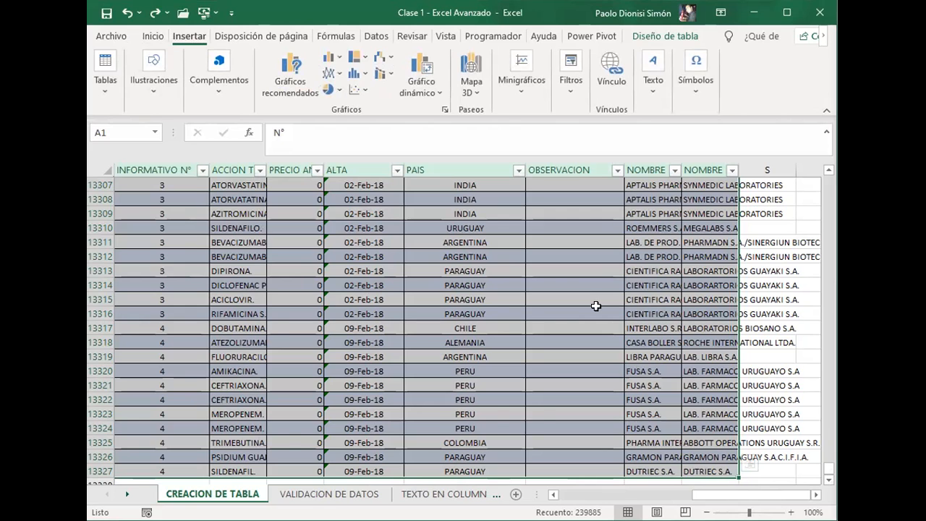
Step: Reselect the entire table from A1 to its last cell, then return to the N° header in A1
{"action": "key", "text": "ctrl+Home"}
{"action": "key", "text": "Right"}
{"action": "key", "text": "Left"}
{"action": "key", "text": "Right"}
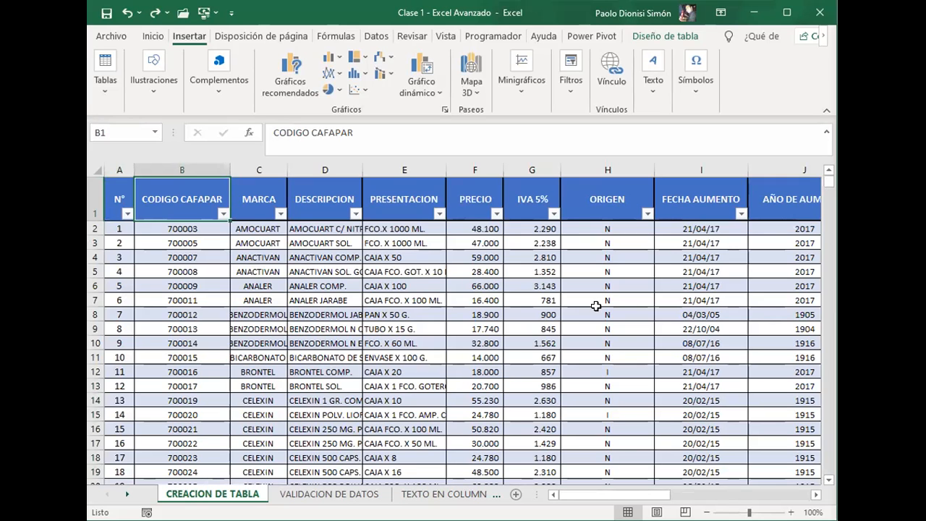
{"action": "key", "text": "Left"}
{"action": "key", "text": "ctrl+shift+End"}
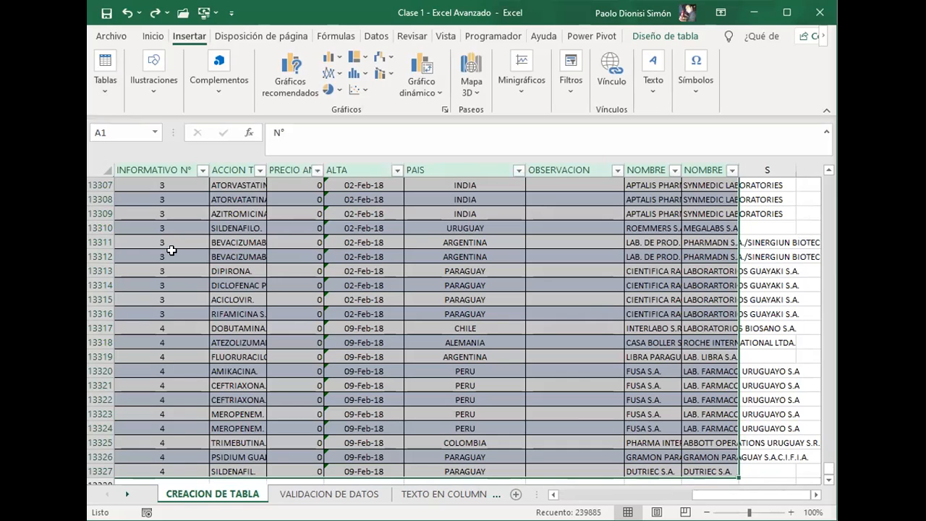
{"action": "left_click", "coordinate": [411, 68]}
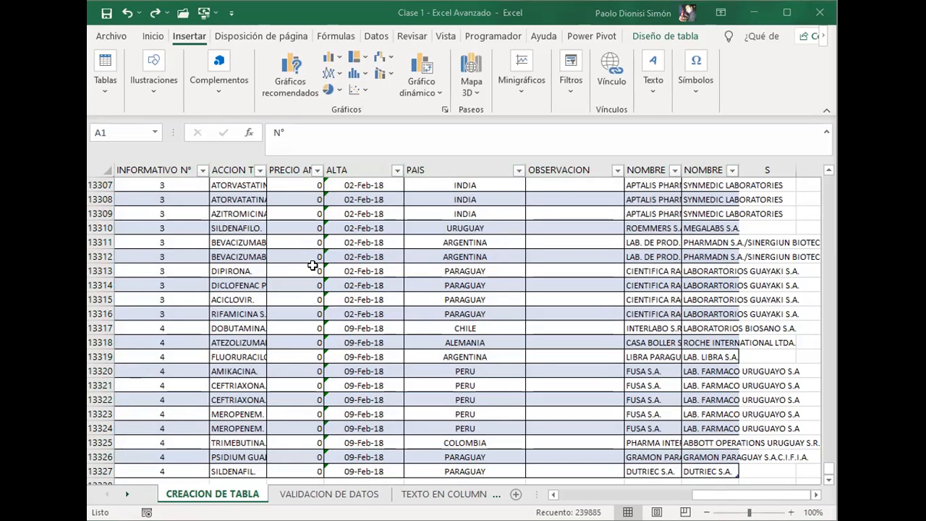
{"action": "key", "text": "ctrl+a"}
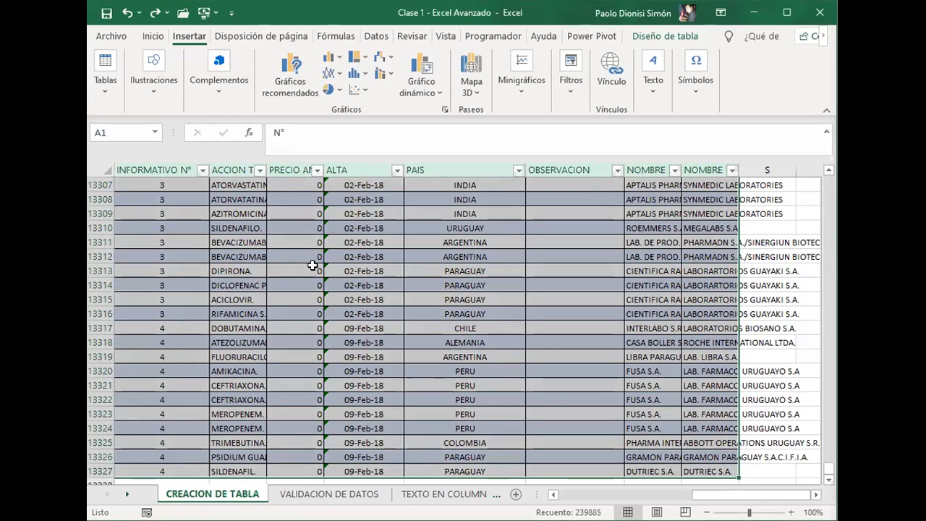
{"action": "key", "text": "ctrl+Home"}
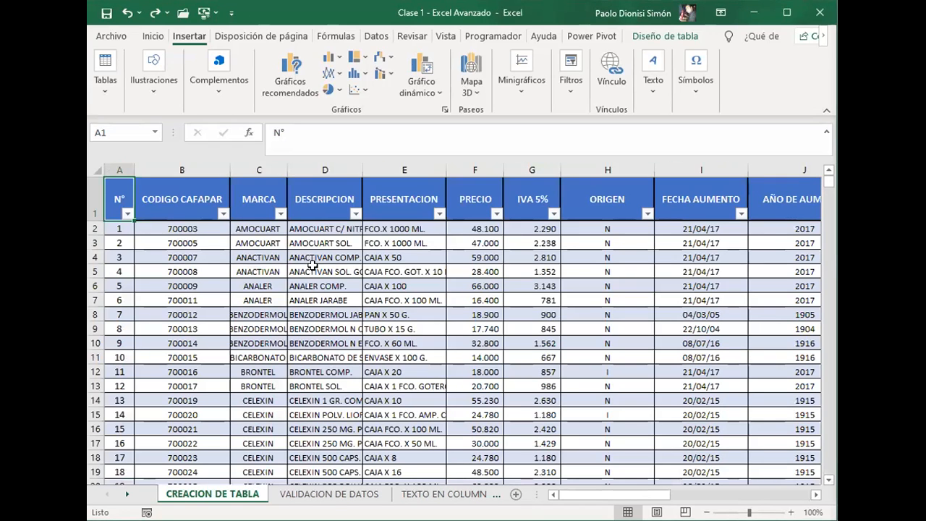
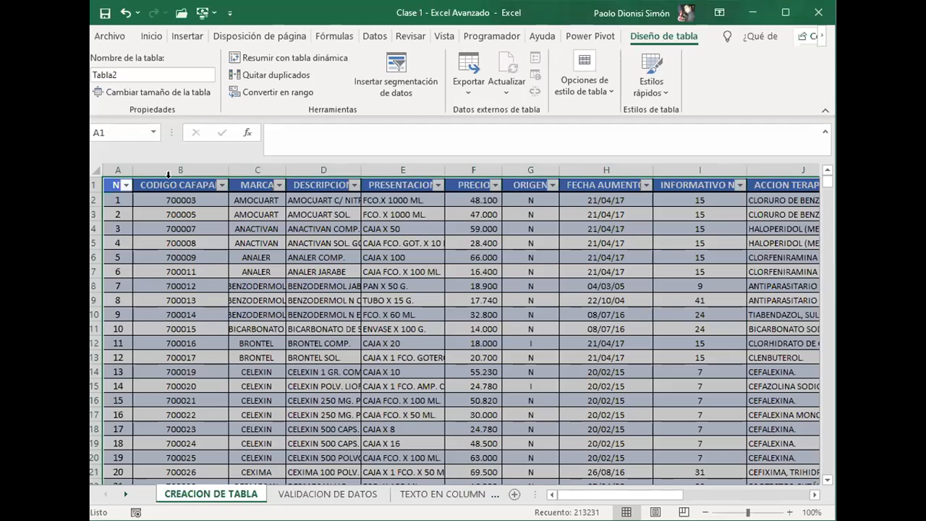
Step: Switch to the VALIDACION DE DATOS sheet, select A2 under FECHA and show the cell formatting options
{"action": "key", "text": "ctrl+Page_Down"}
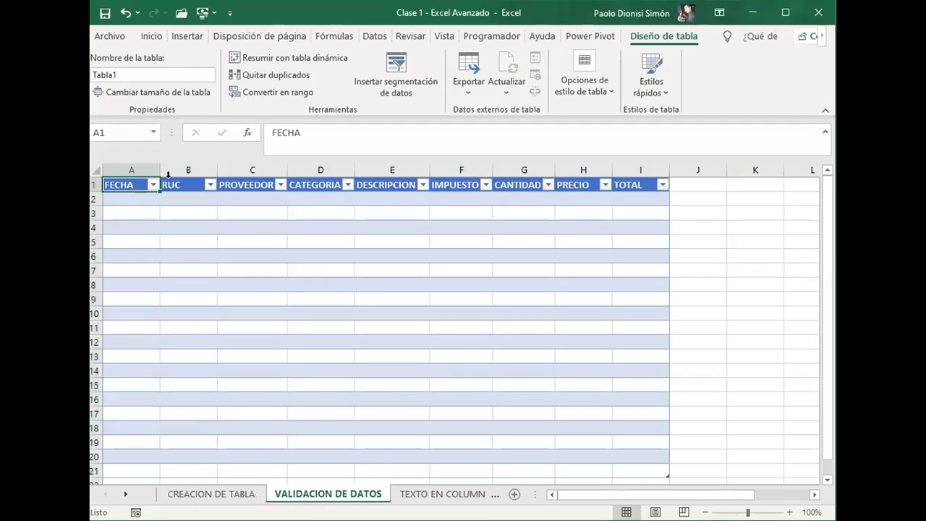
{"action": "key", "text": "Down"}
{"action": "key", "text": "Right"}
{"action": "key", "text": "Left"}
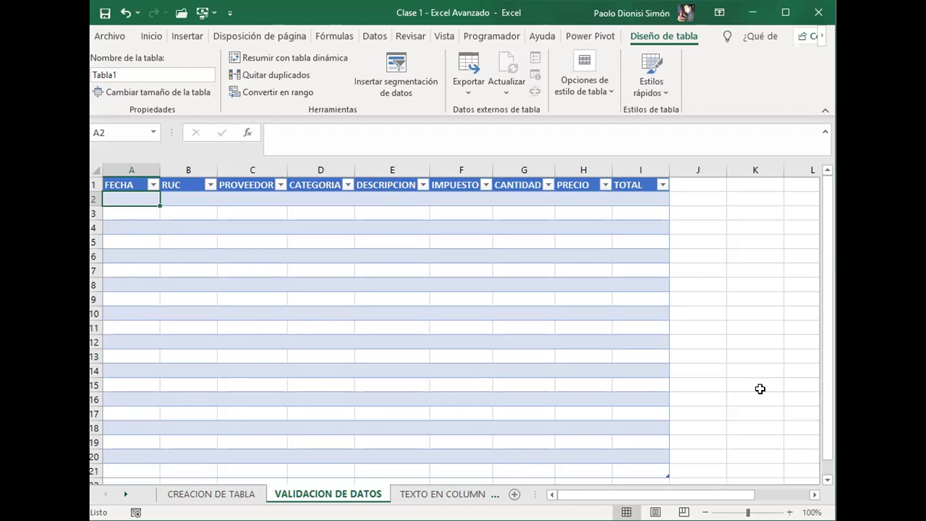
{"action": "scroll", "coordinate": [707, 337], "scroll_direction": "down", "scroll_amount": 3}
{"action": "scroll", "coordinate": [707, 337], "scroll_direction": "up", "scroll_amount": 3}
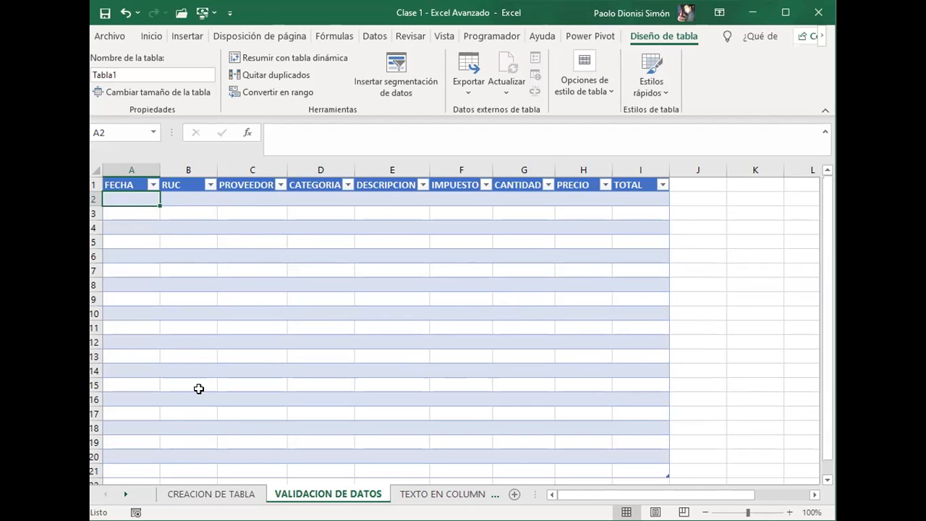
{"action": "left_click", "coordinate": [149, 37]}
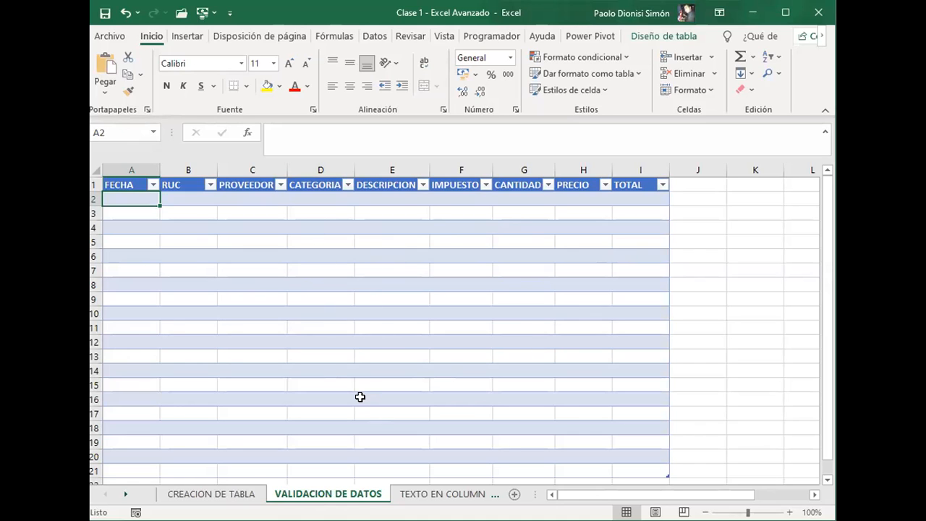
Step: Examine the first-row cells from FECHA to CATEGORIA and check the dropdown options offered in D2
{"action": "left_click", "coordinate": [238, 199]}
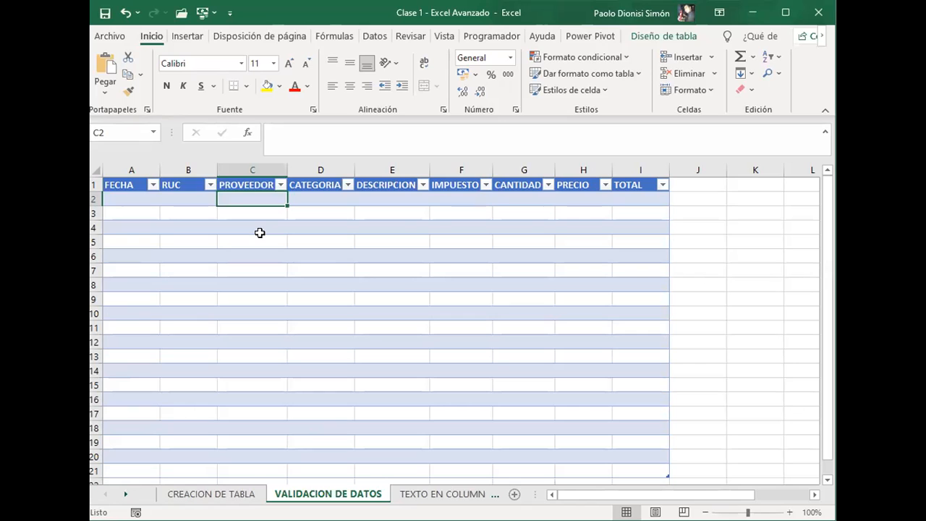
{"action": "key", "text": "Left"}
{"action": "key", "text": "Left"}
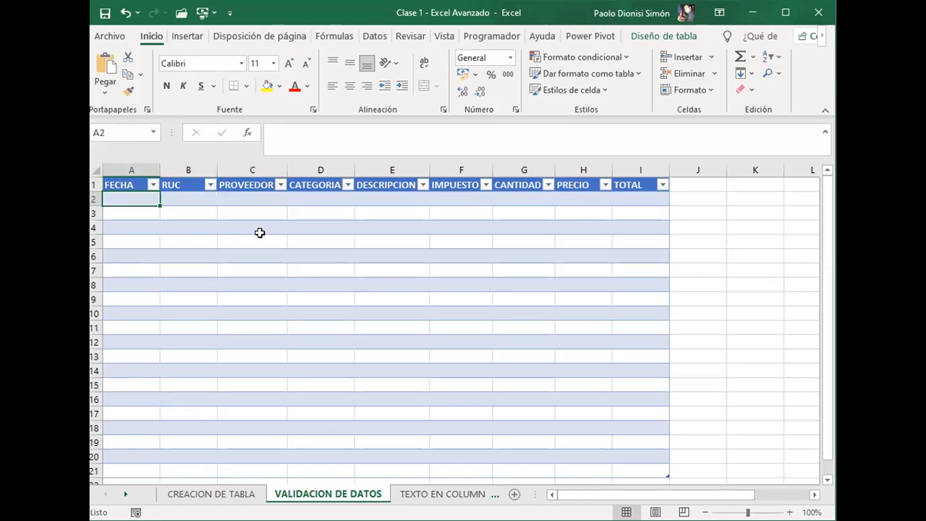
{"action": "key", "text": "Right"}
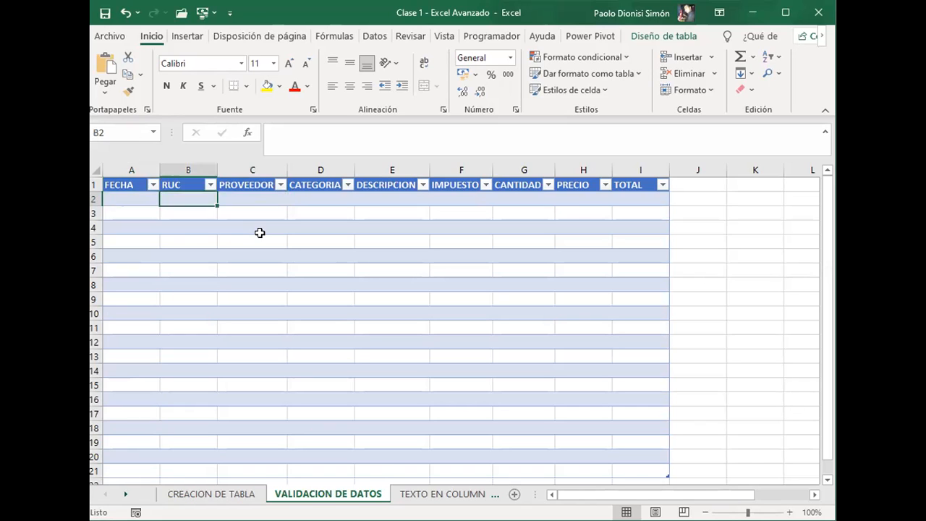
{"action": "key", "text": "Left"}
{"action": "key", "text": "Right"}
{"action": "key", "text": "Right"}
{"action": "key", "text": "Left"}
{"action": "key", "text": "Left"}
{"action": "key", "text": "Right"}
{"action": "key", "text": "Right"}
{"action": "key", "text": "Right"}
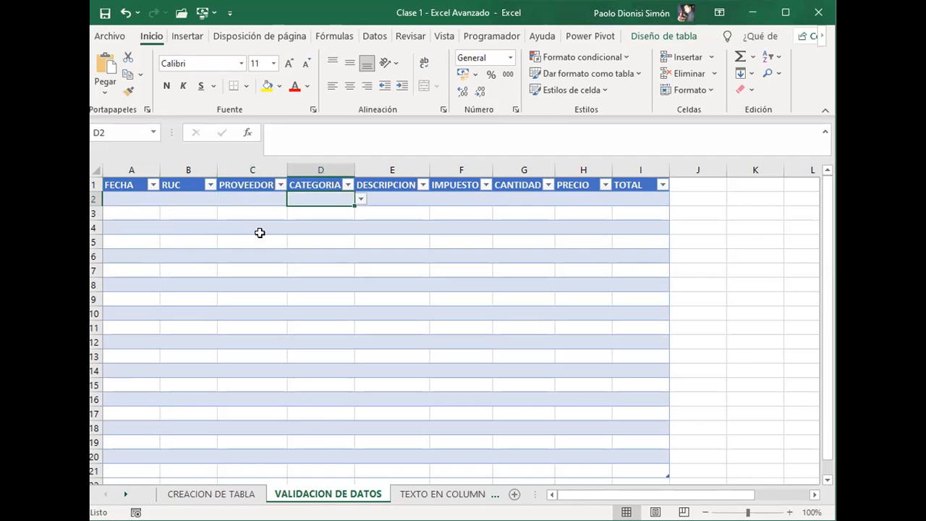
{"action": "key", "text": "alt+Down"}
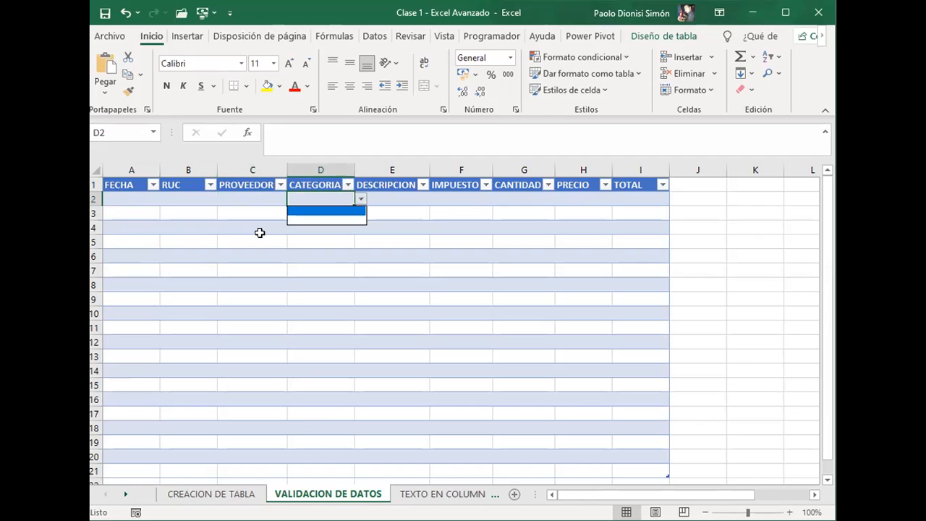
{"action": "key", "text": "Escape"}
Step: Go over the table's first columns and their headers, ending on the FECHA header in A1
{"action": "key", "text": "Right"}
{"action": "key", "text": "Left"}
{"action": "key", "text": "Right"}
{"action": "key", "text": "Left"}
{"action": "key", "text": "Left"}
{"action": "key", "text": "Left"}
{"action": "key", "text": "Up"}
{"action": "key", "text": "Left"}
{"action": "key", "text": "Right"}
{"action": "key", "text": "Right"}
{"action": "key", "text": "Left"}
{"action": "key", "text": "Left"}
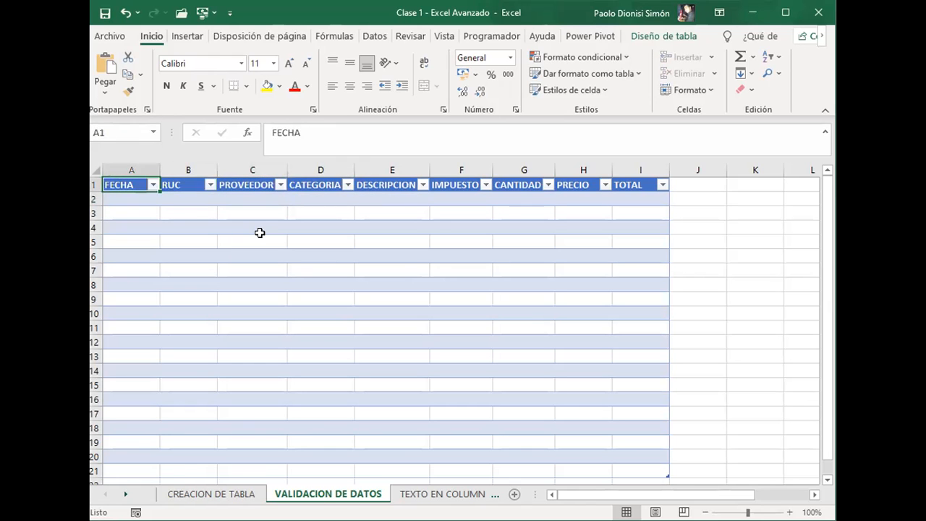
{"action": "key", "text": "Right"}
{"action": "key", "text": "Left"}
Step: Check how far the table extends down the FECHA column to row 21, then return to its first data row
{"action": "key", "text": "Down"}
{"action": "key", "text": "Down"}
{"action": "key", "text": "Down"}
{"action": "key", "text": "Down"}
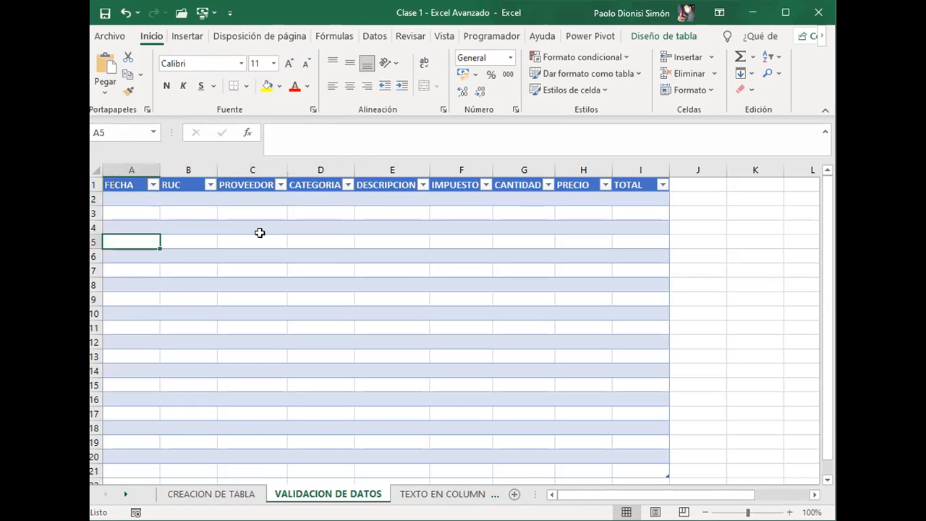
{"action": "key", "text": "Down"}
{"action": "key", "text": "Down"}
{"action": "key", "text": "Down"}
{"action": "key", "text": "Down"}
{"action": "key", "text": "Down"}
{"action": "key", "text": "Down"}
{"action": "key", "text": "Down"}
{"action": "key", "text": "Down"}
{"action": "key", "text": "Down"}
{"action": "key", "text": "Down"}
{"action": "key", "text": "Down"}
{"action": "key", "text": "Down"}
{"action": "key", "text": "Down"}
{"action": "key", "text": "Down"}
{"action": "key", "text": "Down"}
{"action": "key", "text": "Down"}
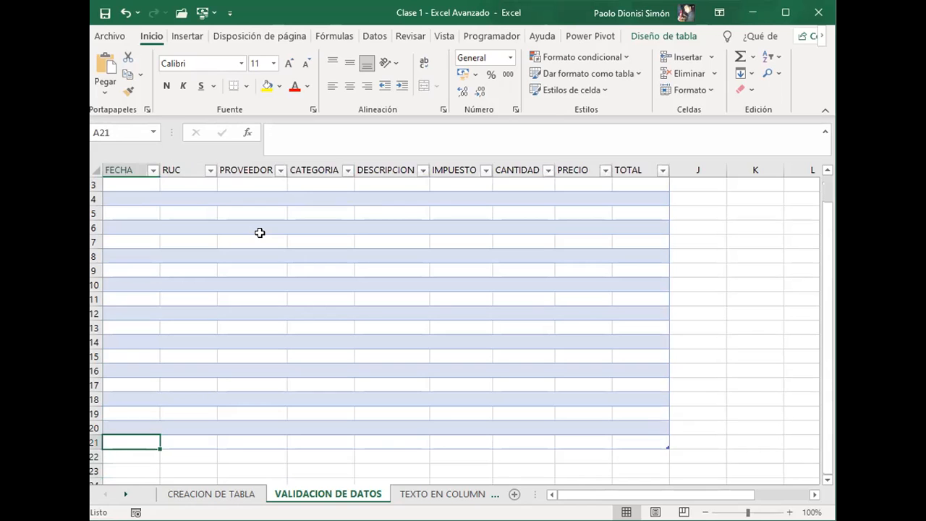
{"action": "key", "text": "Up"}
{"action": "key", "text": "Up"}
{"action": "key", "text": "Up"}
{"action": "key", "text": "Up"}
{"action": "key", "text": "Up"}
{"action": "key", "text": "Up"}
{"action": "key", "text": "Up"}
{"action": "key", "text": "Up"}
{"action": "key", "text": "Up"}
{"action": "key", "text": "Up"}
{"action": "key", "text": "Up"}
{"action": "key", "text": "Up"}
{"action": "key", "text": "Up"}
{"action": "key", "text": "Up"}
{"action": "key", "text": "Up"}
{"action": "key", "text": "Up"}
{"action": "key", "text": "Up"}
{"action": "key", "text": "Up"}
{"action": "key", "text": "Up"}
{"action": "key", "text": "Up"}
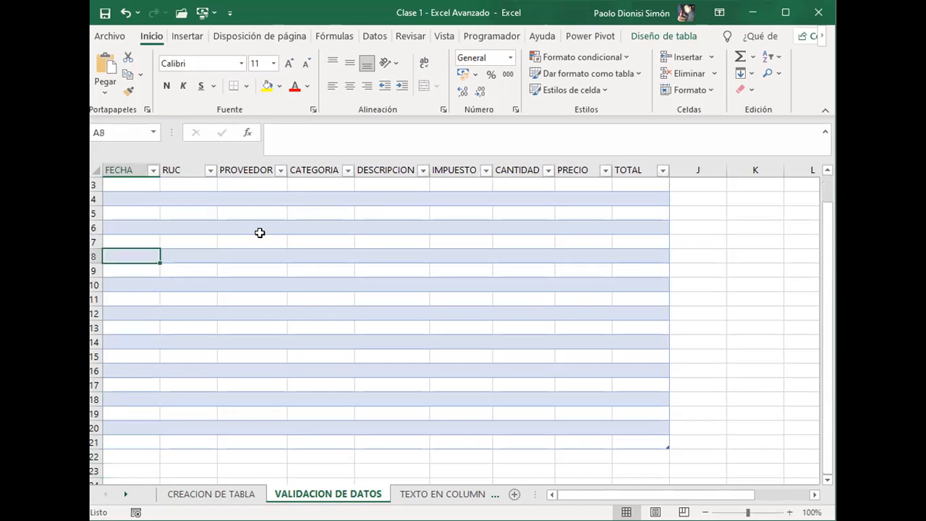
{"action": "key", "text": "Down"}
Step: Review the first-row cells across the remaining columns, comparing CANTIDAD, PRECIO and TOTAL, and finish on I2
{"action": "key", "text": "Right"}
{"action": "key", "text": "Right"}
{"action": "key", "text": "Right"}
{"action": "key", "text": "Right"}
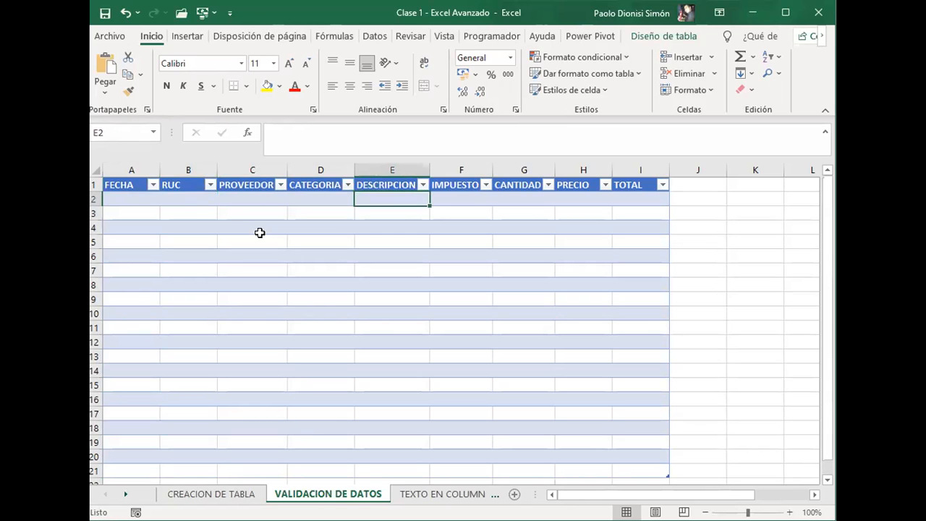
{"action": "key", "text": "Right"}
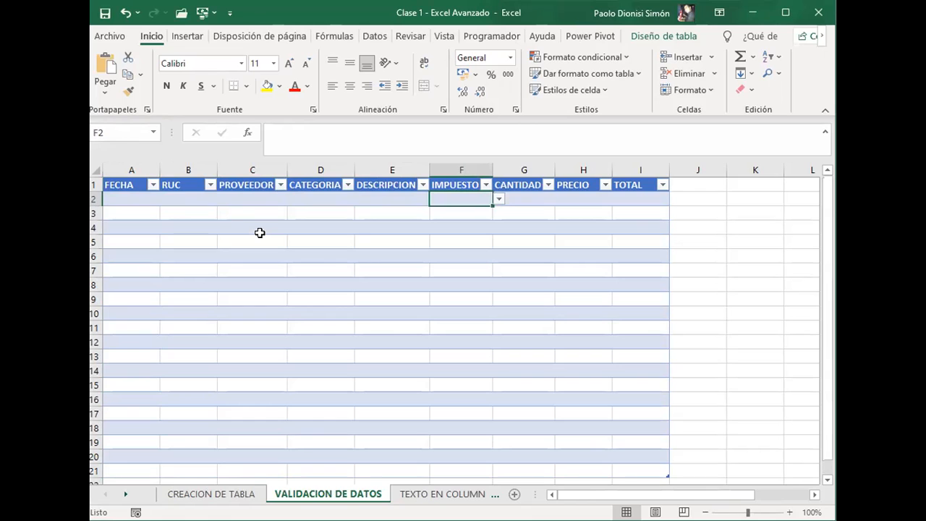
{"action": "key", "text": "Right"}
{"action": "key", "text": "Right"}
{"action": "key", "text": "Right"}
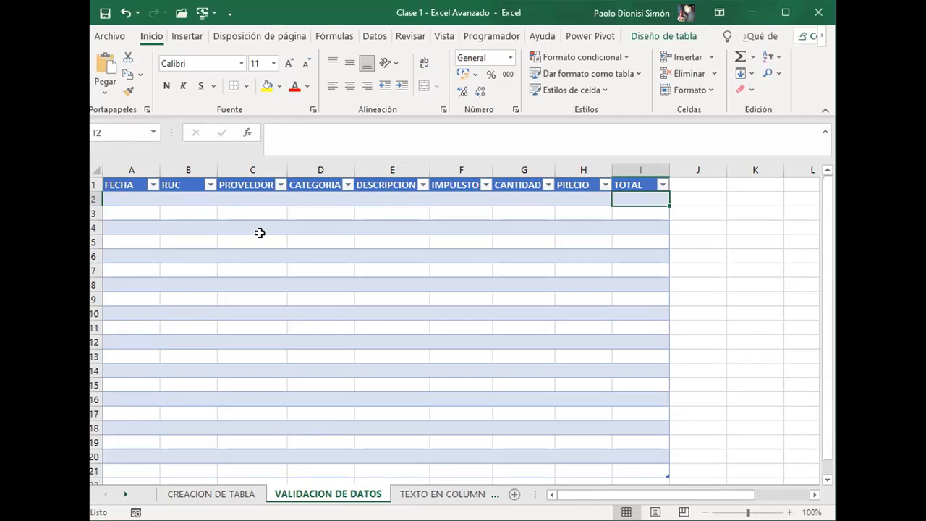
{"action": "key", "text": "Left"}
{"action": "key", "text": "Left"}
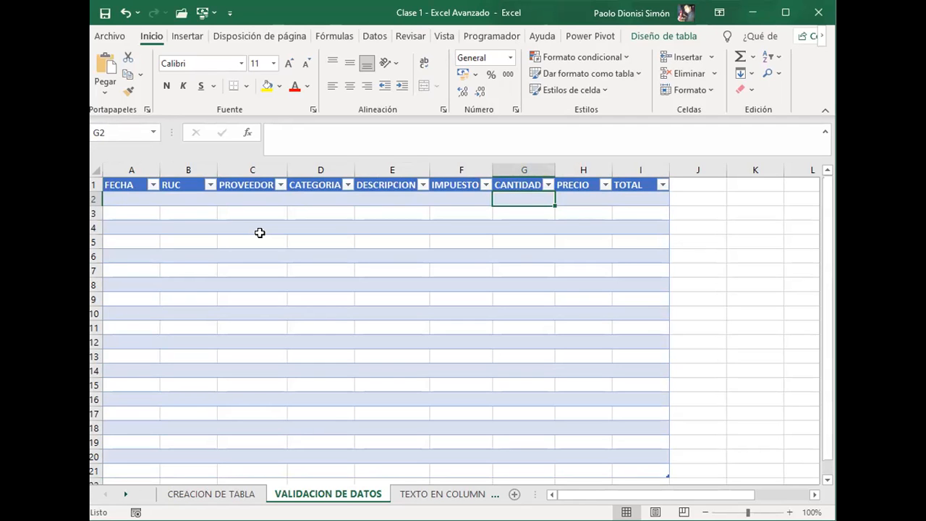
{"action": "key", "text": "Right"}
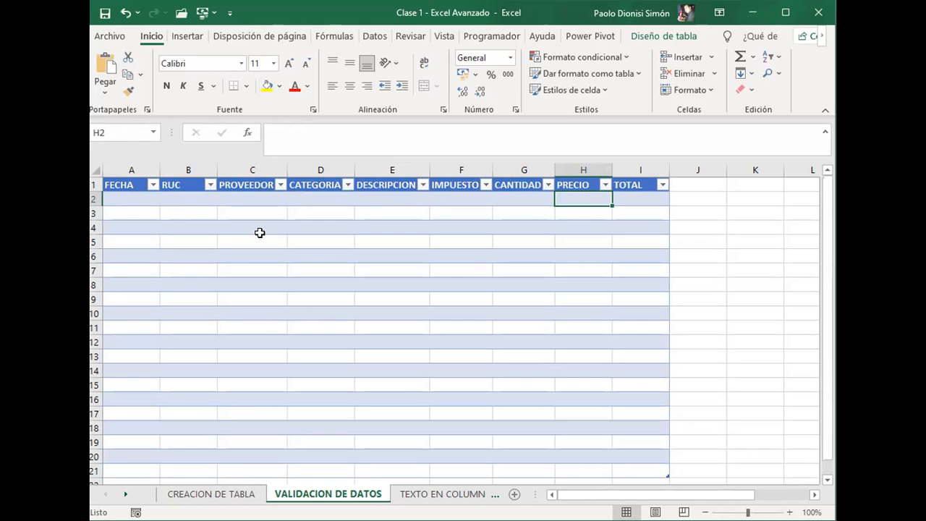
{"action": "key", "text": "Right"}
{"action": "key", "text": "Left"}
{"action": "key", "text": "Left"}
{"action": "key", "text": "Right"}
{"action": "key", "text": "Right"}
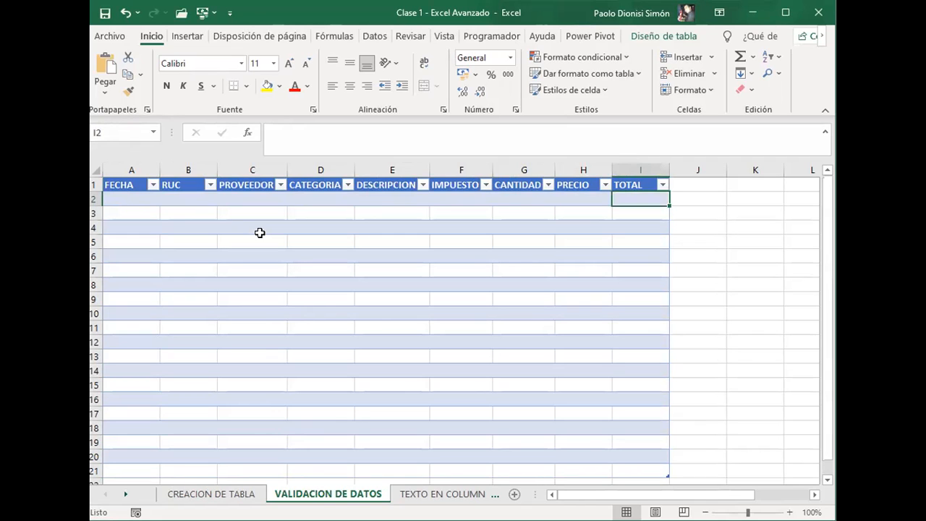
{"action": "type", "text": "="}
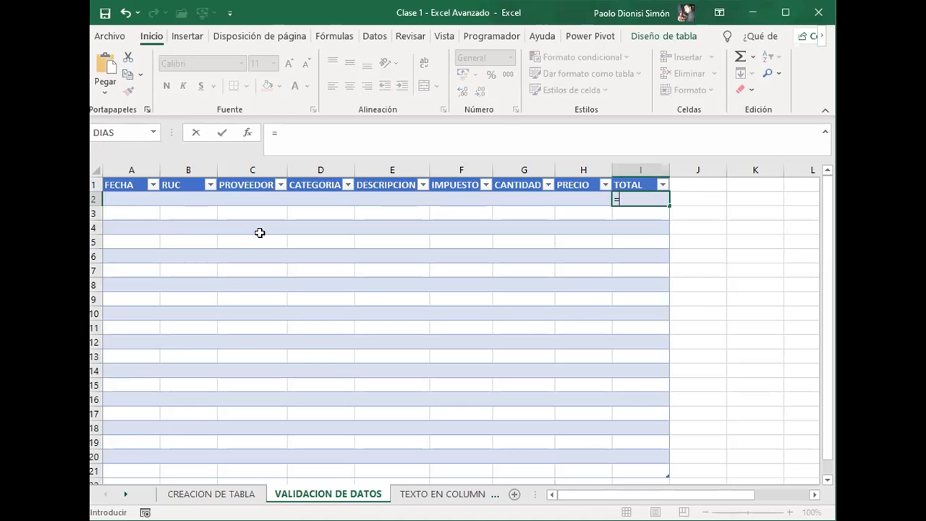
{"action": "key", "text": "Left"}
{"action": "key", "text": "Left"}
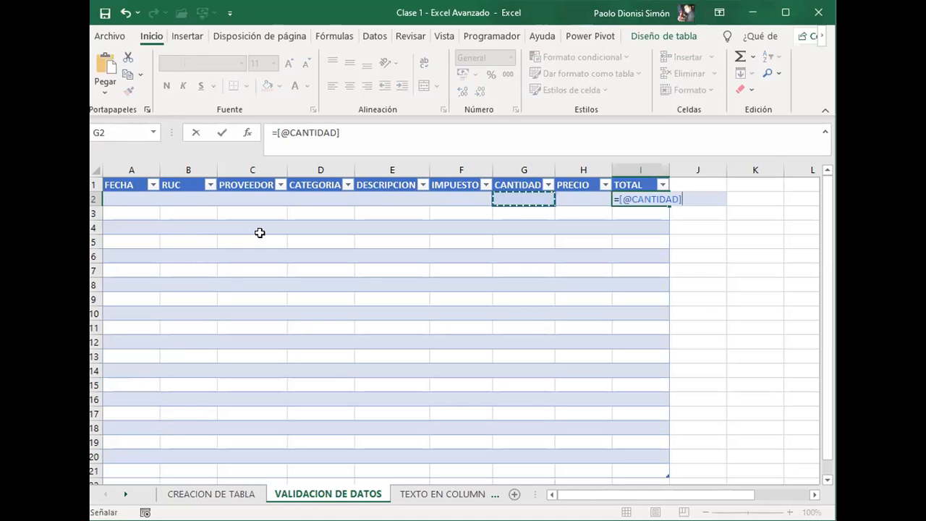
{"action": "type", "text": "*"}
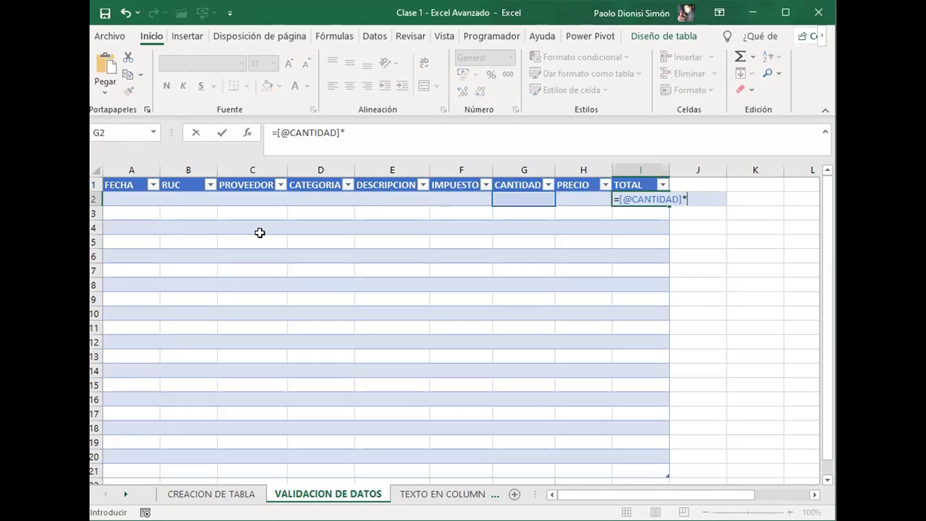
{"action": "key", "text": "Left"}
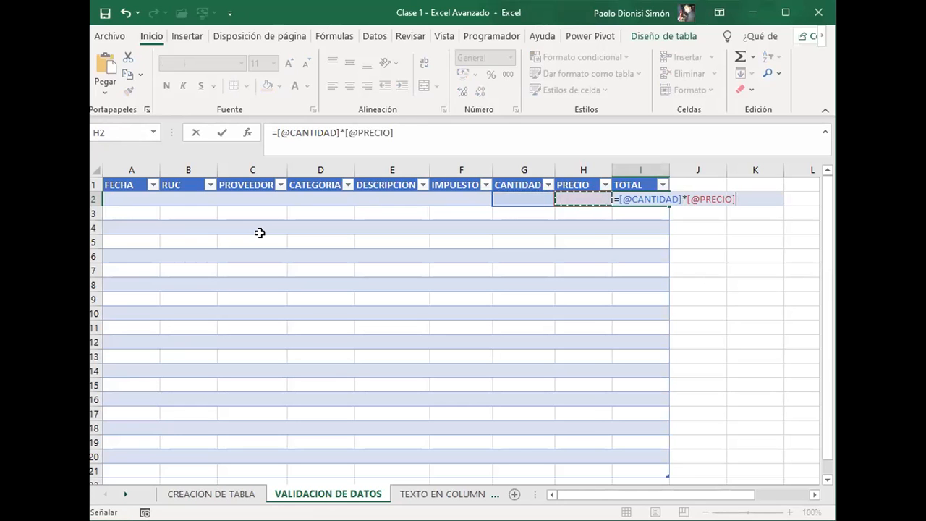
{"action": "key", "text": "Return"}
Step: Check the calculated formula down the TOTAL column to the table's last row in I21
{"action": "key", "text": "Up"}
{"action": "key", "text": "Down"}
{"action": "key", "text": "Down"}
{"action": "key", "text": "Down"}
{"action": "key", "text": "Down"}
{"action": "key", "text": "Down"}
{"action": "key", "text": "Down"}
{"action": "key", "text": "Down"}
{"action": "key", "text": "Down"}
{"action": "key", "text": "Down"}
{"action": "key", "text": "Down"}
{"action": "key", "text": "Down"}
{"action": "key", "text": "Down"}
{"action": "key", "text": "Down"}
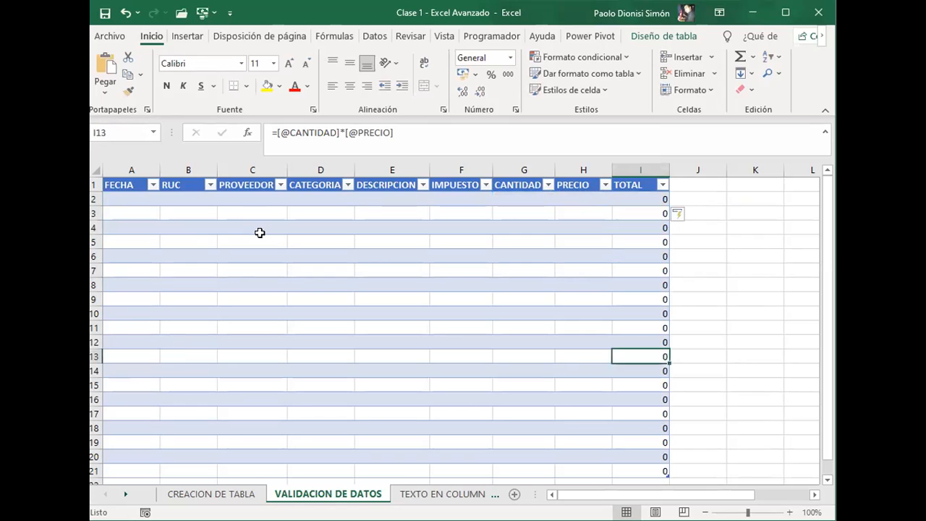
{"action": "key", "text": "Down"}
{"action": "key", "text": "Down"}
{"action": "key", "text": "Down"}
{"action": "key", "text": "Down"}
{"action": "key", "text": "Down"}
{"action": "key", "text": "Down"}
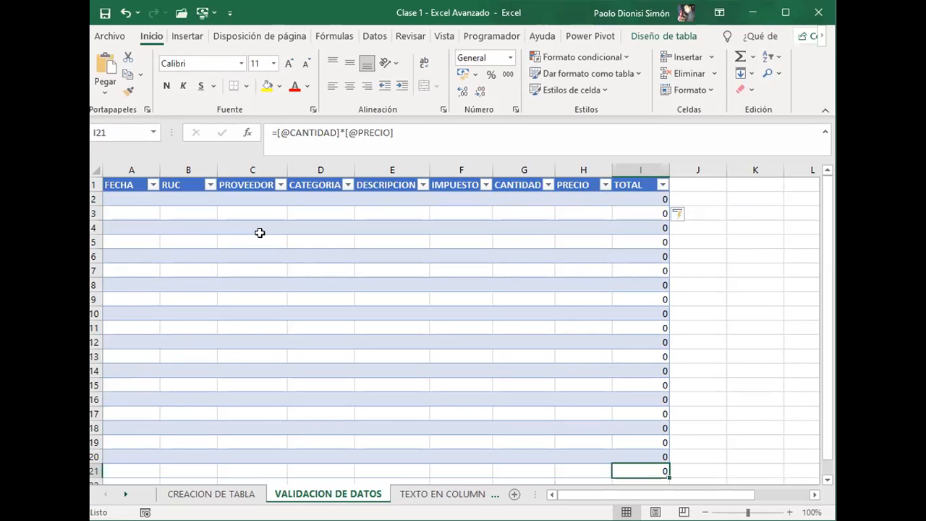
Step: Recheck the upper and lower ends of the TOTAL column, then return to the FECHA header in A1
{"action": "key", "text": "Up"}
{"action": "key", "text": "Down"}
{"action": "key", "text": "Up"}
{"action": "key", "text": "Up"}
{"action": "key", "text": "ctrl+Up"}
{"action": "key", "text": "Down"}
{"action": "key", "text": "ctrl+Down"}
{"action": "key", "text": "Down"}
{"action": "key", "text": "Down"}
{"action": "key", "text": "Down"}
{"action": "key", "text": "Up"}
{"action": "key", "text": "Up"}
{"action": "key", "text": "Up"}
{"action": "key", "text": "Up"}
{"action": "key", "text": "Left"}
{"action": "key", "text": "Up"}
{"action": "key", "text": "ctrl+Home"}
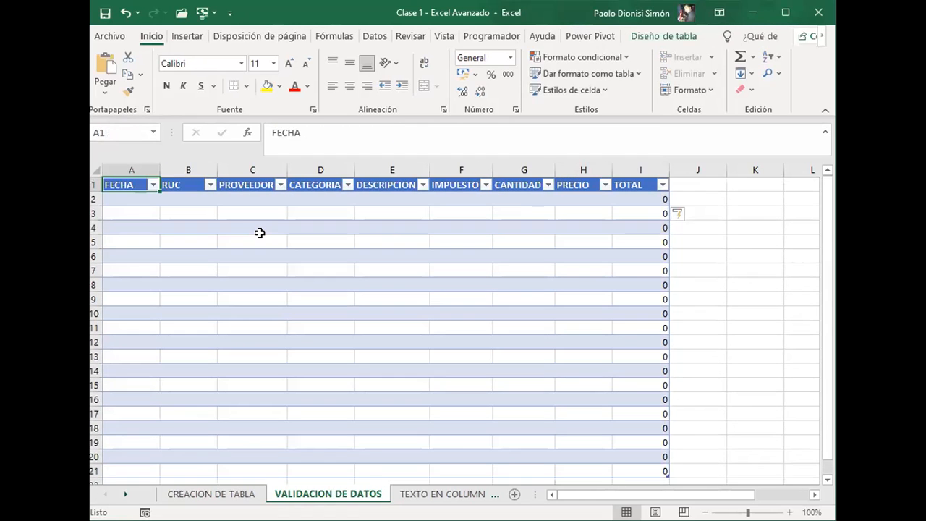
Step: Go through the first-row cells from FECHA to CATEGORIA, finishing on D2
{"action": "key", "text": "Down"}
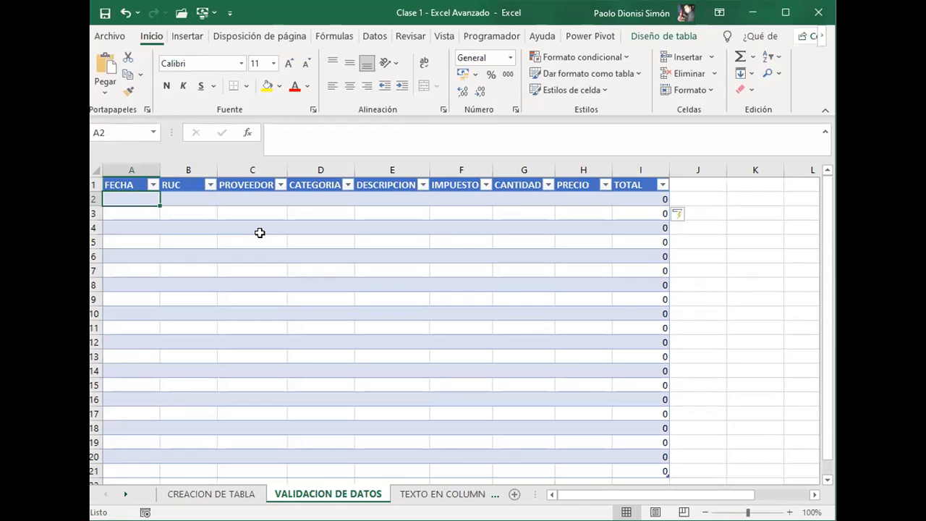
{"action": "key", "text": "Right"}
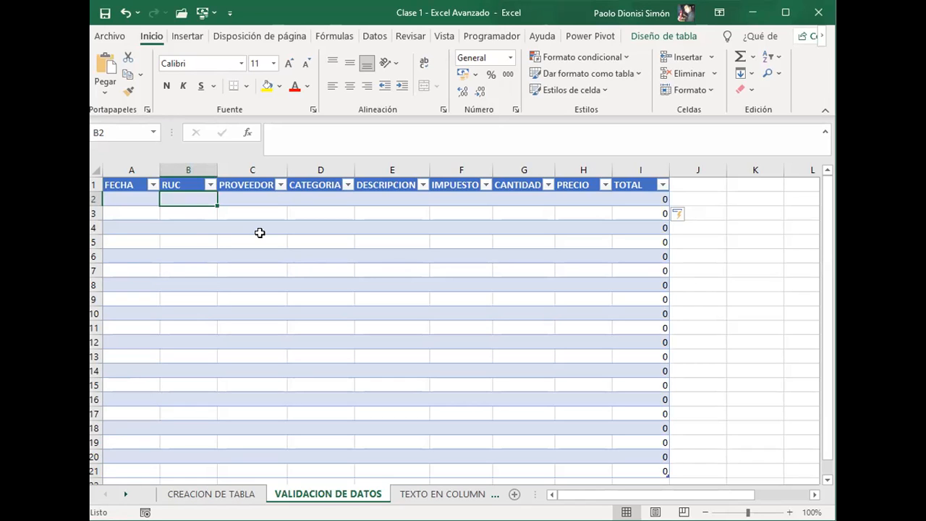
{"action": "key", "text": "Right"}
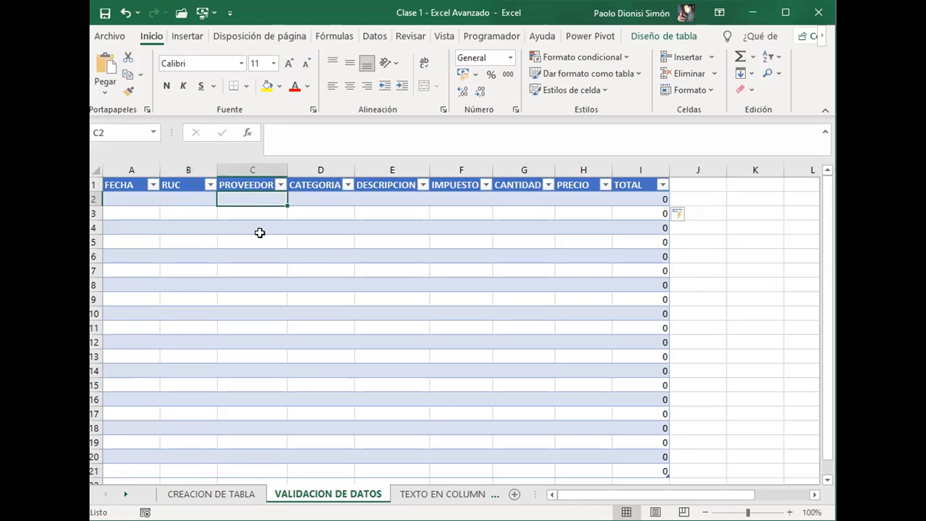
{"action": "key", "text": "Right"}
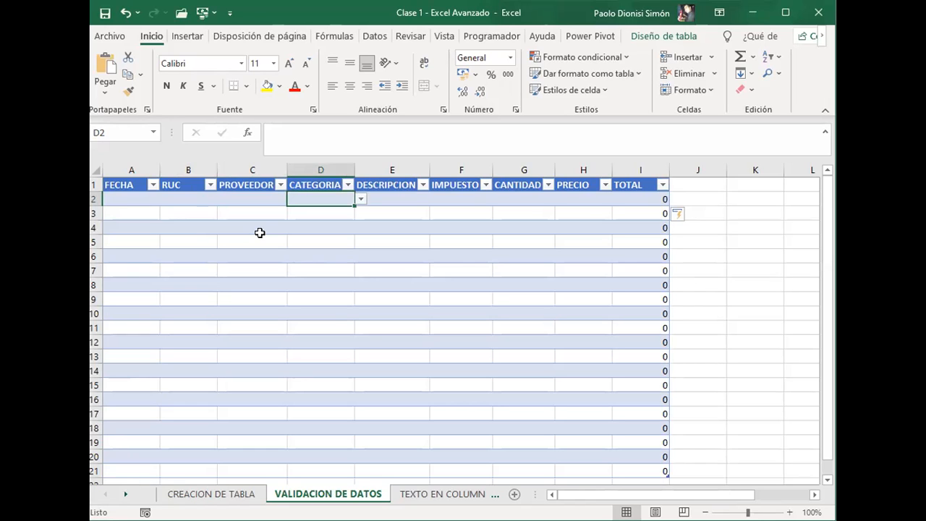
Step: Enter the category values Mayorista in L2 and Minorista in L3, outside the table
{"action": "key", "text": "Right"}
{"action": "key", "text": "Right"}
{"action": "key", "text": "Right"}
{"action": "key", "text": "Right"}
{"action": "key", "text": "Right"}
{"action": "key", "text": "Right"}
{"action": "key", "text": "Right"}
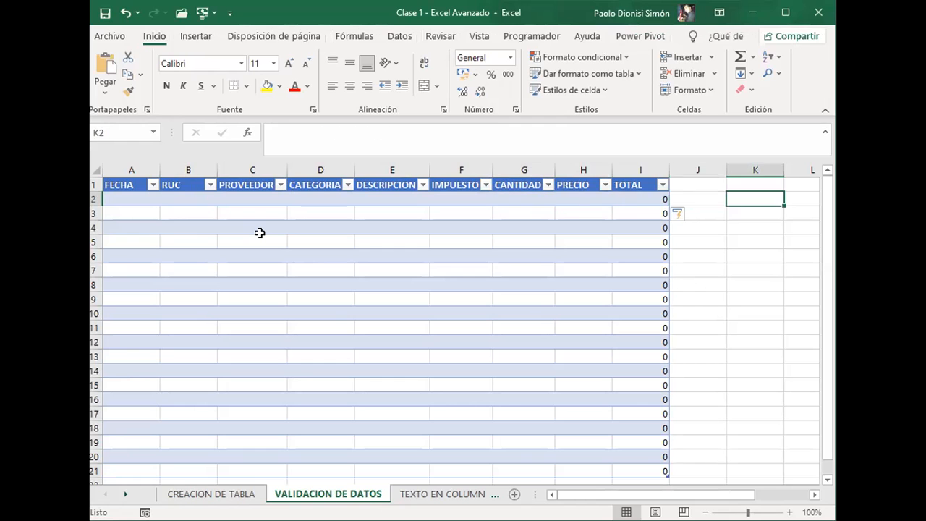
{"action": "key", "text": "Right"}
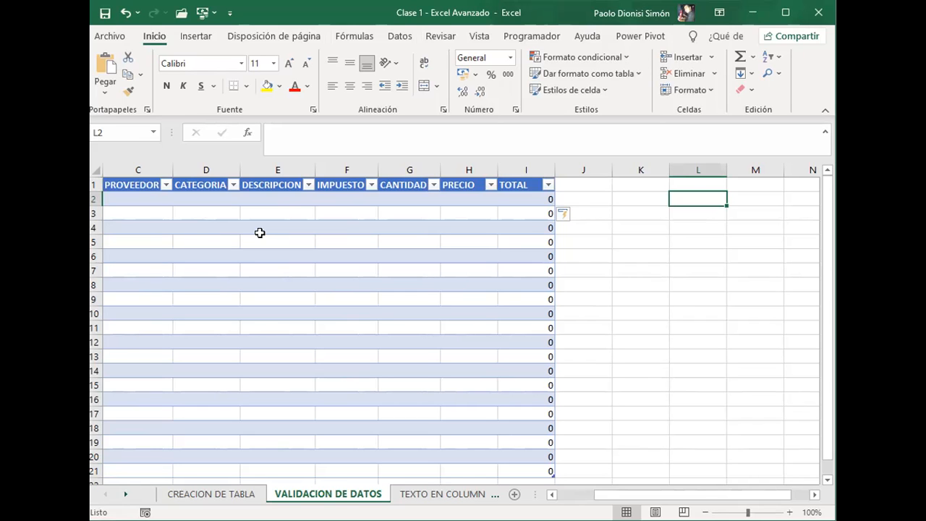
{"action": "type", "text": "mAY"}
{"action": "key", "text": "BackSpace"}
{"action": "key", "text": "BackSpace"}
{"action": "key", "text": "BackSpace"}
{"action": "type", "text": "Mayorista"}
{"action": "key", "text": "Return"}
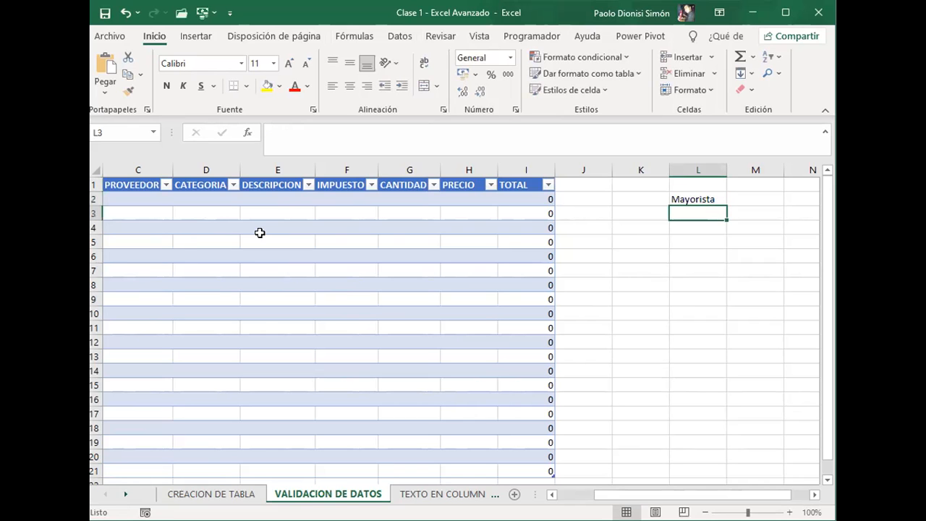
{"action": "type", "text": "Minori"}
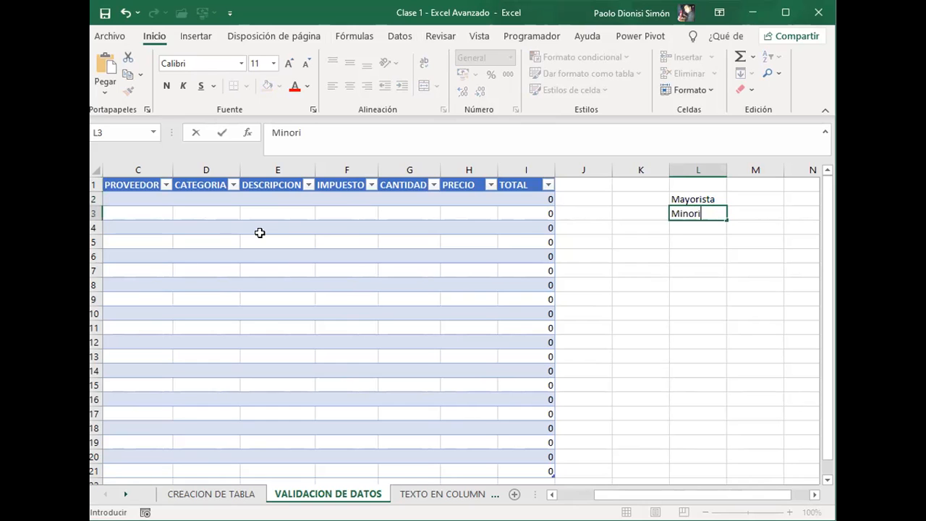
{"action": "type", "text": "sta"}
{"action": "key", "text": "Return"}
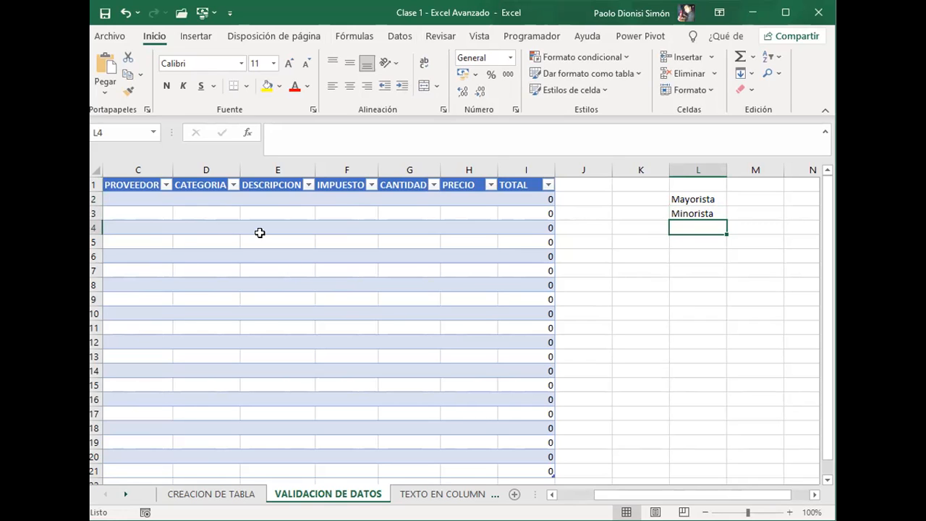
Step: Add the category value Ocasional in L4, below Mayorista and Minorista
{"action": "type", "text": "Oca"}
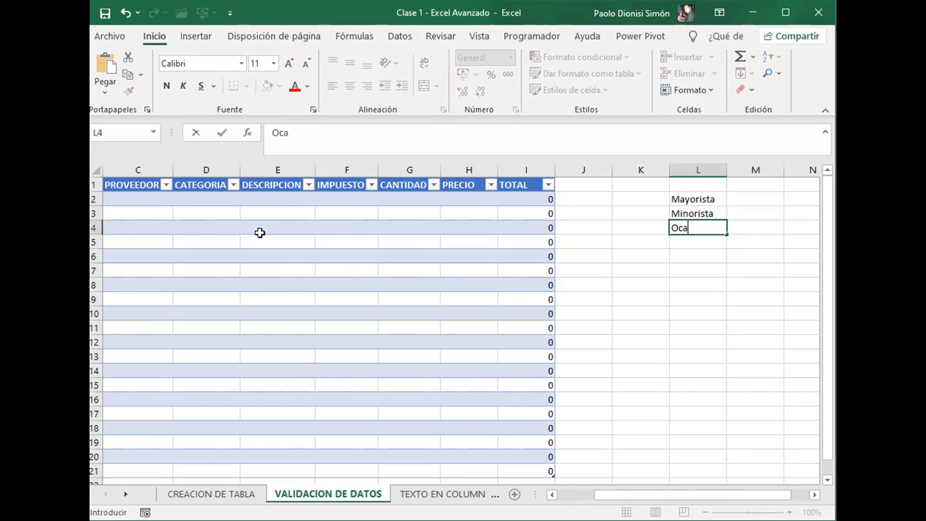
{"action": "type", "text": "sional"}
{"action": "key", "text": "Return"}
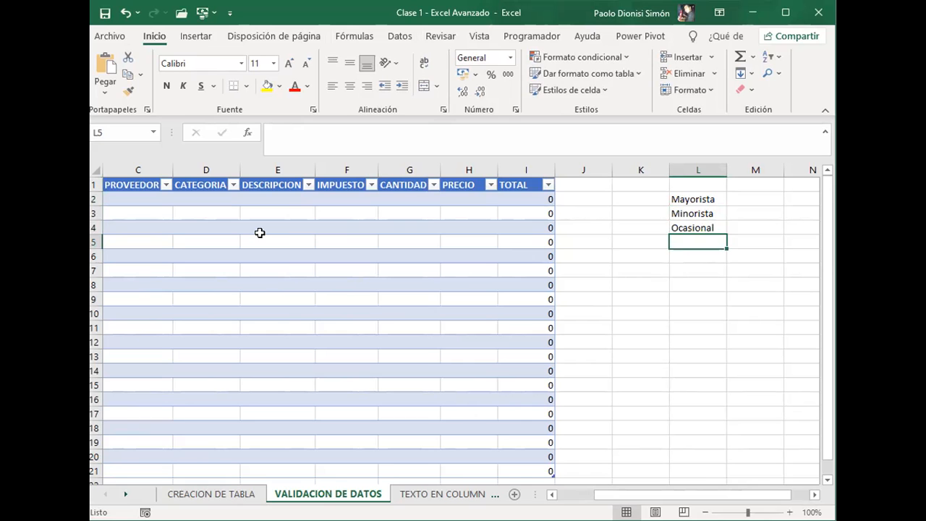
{"action": "key", "text": "Up"}
{"action": "key", "text": "Up"}
{"action": "key", "text": "Left"}
{"action": "key", "text": "Right"}
{"action": "key", "text": "Up"}
{"action": "key", "text": "Down"}
{"action": "key", "text": "Down"}
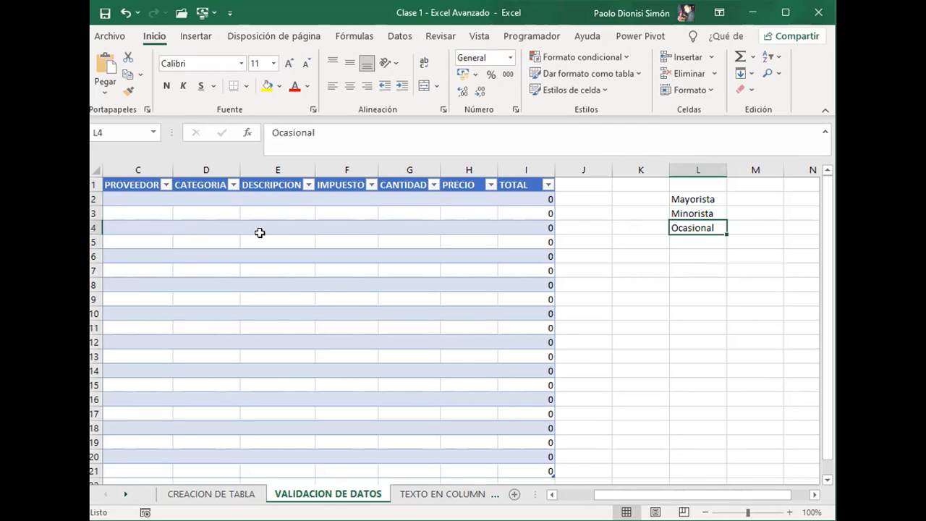
Step: Go back from the category values to the first CATEGORIA cell of the table, D2
{"action": "key", "text": "Down"}
{"action": "key", "text": "Left"}
{"action": "key", "text": "Left"}
{"action": "key", "text": "Left"}
{"action": "key", "text": "Left"}
{"action": "key", "text": "Home"}
{"action": "key", "text": "Right"}
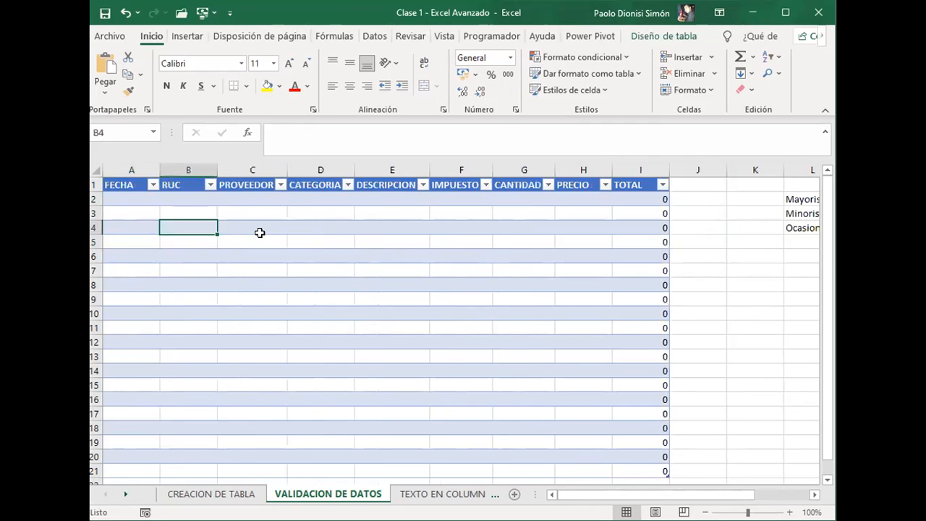
{"action": "key", "text": "Up"}
{"action": "key", "text": "Up"}
{"action": "key", "text": "Up"}
{"action": "key", "text": "Right"}
{"action": "key", "text": "Right"}
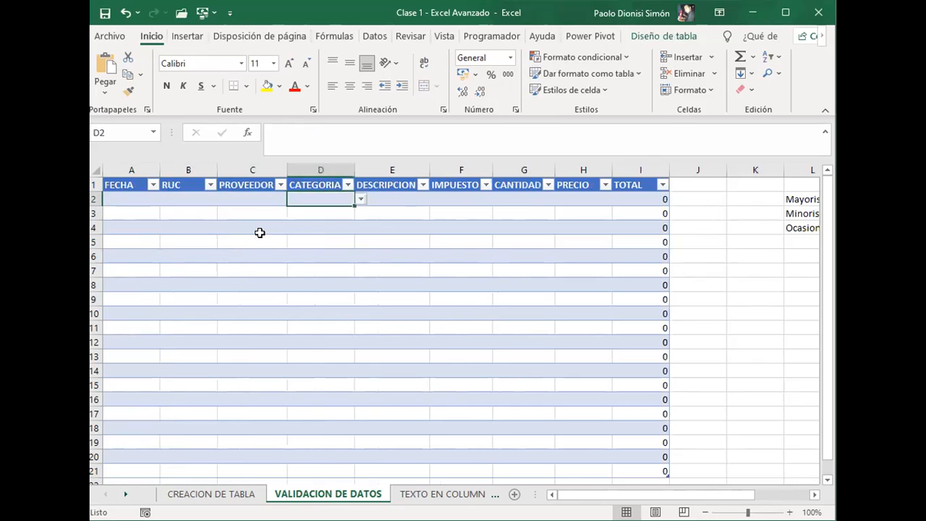
Step: Move down the CATEGORIA column and check the options offered by the dropdown list in D6
{"action": "key", "text": "Down"}
{"action": "key", "text": "Up"}
{"action": "key", "text": "Down"}
{"action": "key", "text": "Down"}
{"action": "key", "text": "Down"}
{"action": "key", "text": "Down"}
{"action": "key", "text": "Down"}
{"action": "key", "text": "Up"}
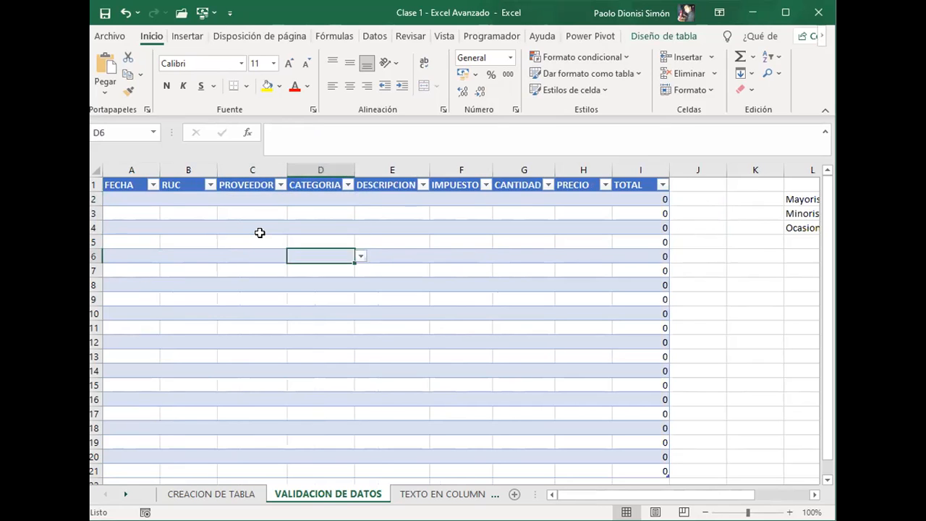
{"action": "left_click", "coordinate": [361, 258]}
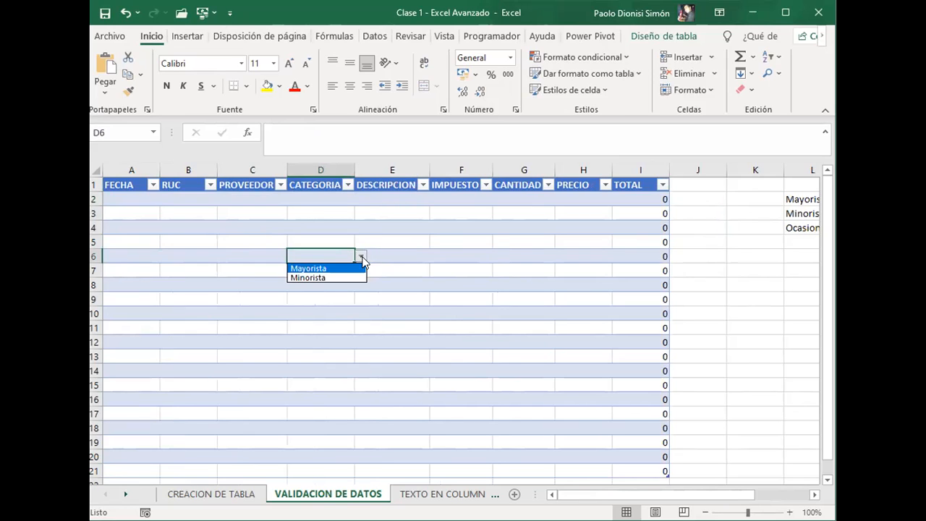
{"action": "left_click", "coordinate": [361, 258]}
Step: Open the data validation settings for D2 and choose Lista as the allowed type
{"action": "left_click", "coordinate": [334, 200]}
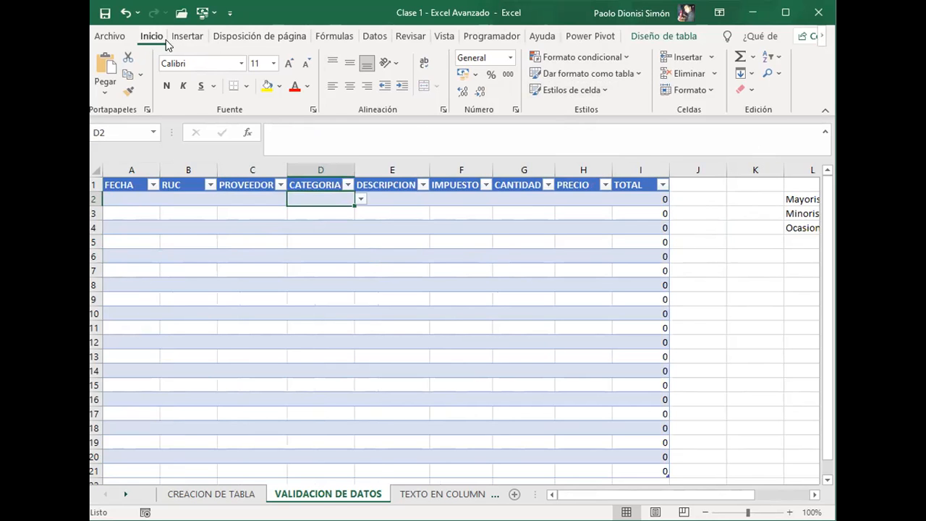
{"action": "left_click", "coordinate": [373, 37]}
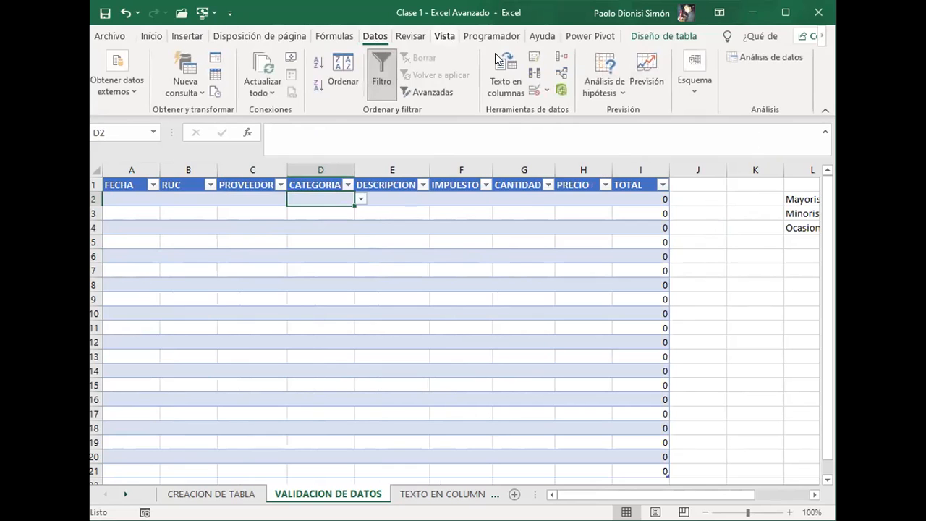
{"action": "left_click", "coordinate": [546, 92]}
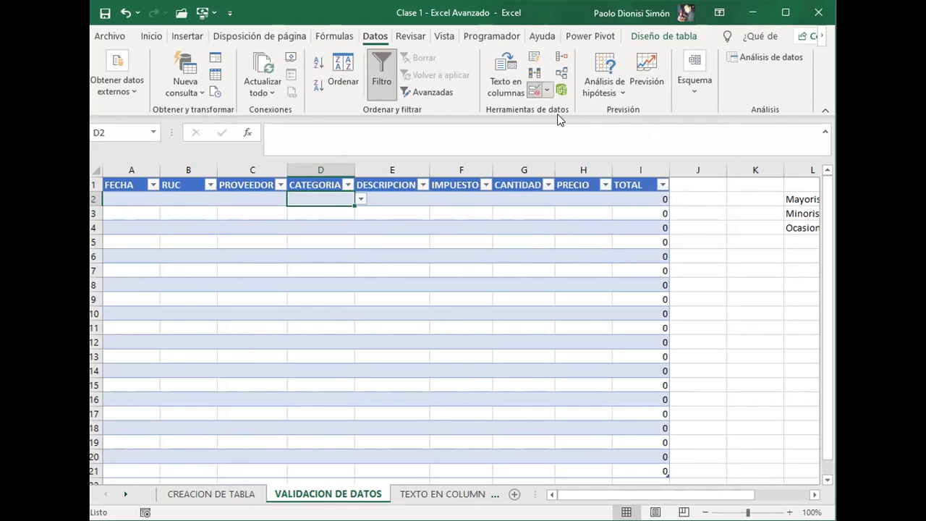
{"action": "left_click", "coordinate": [528, 115]}
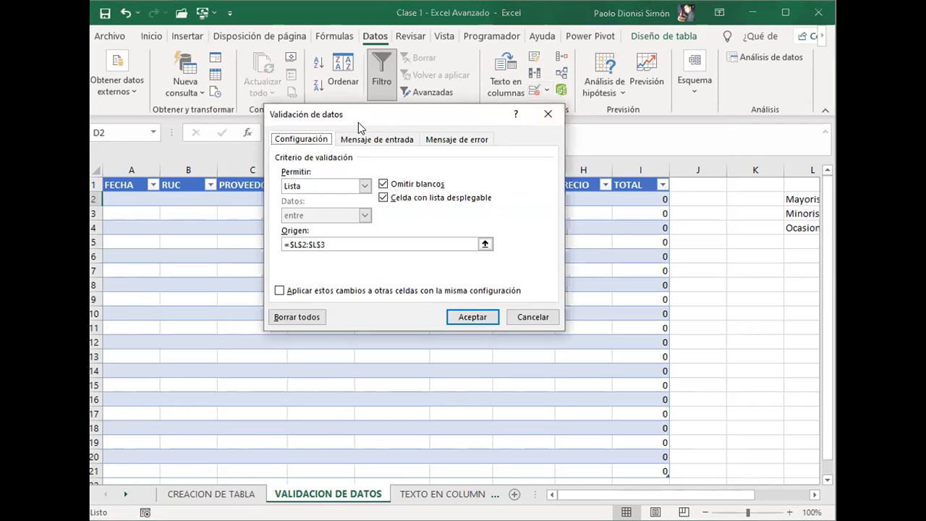
{"action": "left_click", "coordinate": [363, 186]}
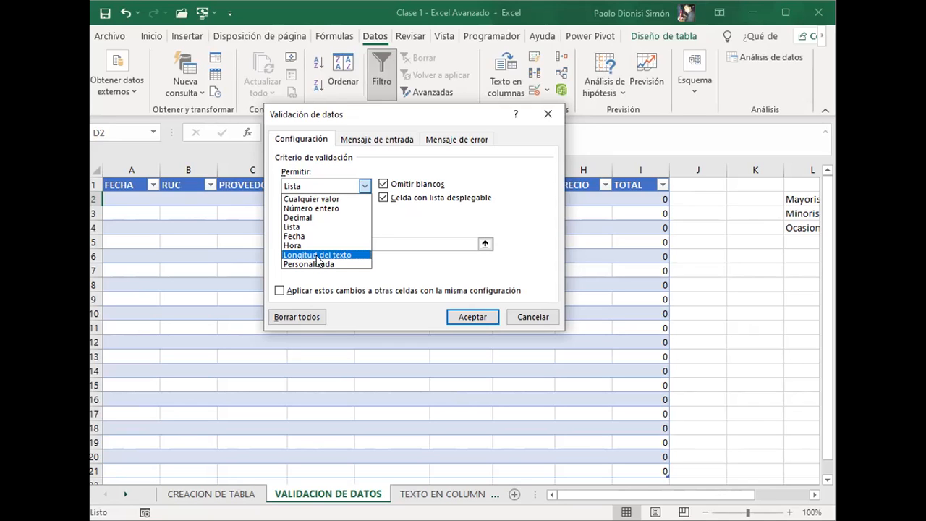
{"action": "left_click", "coordinate": [316, 228]}
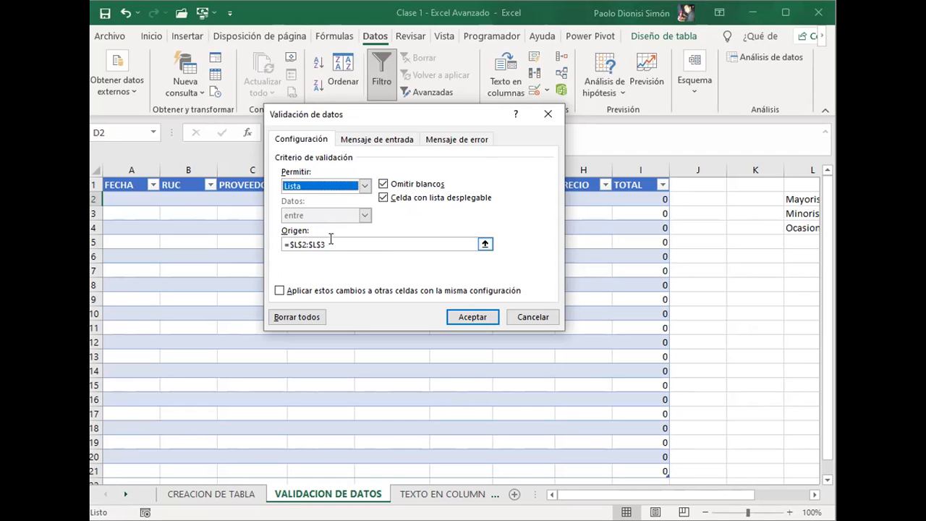
Step: Set the validation list source to =$L$2:$L$4, apply it, and choose Mayorista from the dropdown list in D2
{"action": "left_click", "coordinate": [484, 244]}
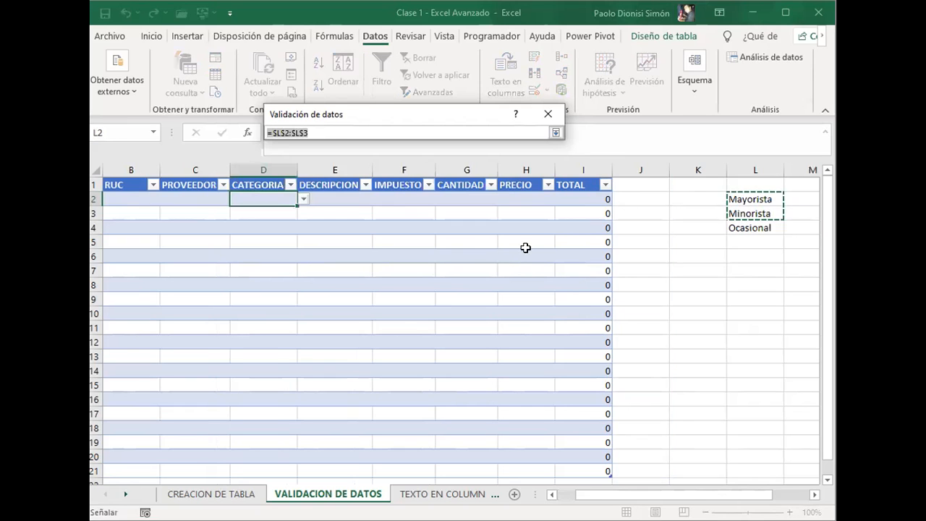
{"action": "left_click", "coordinate": [745, 196]}
{"action": "left_click_drag", "start_coordinate": [745, 197], "coordinate": [749, 250]}
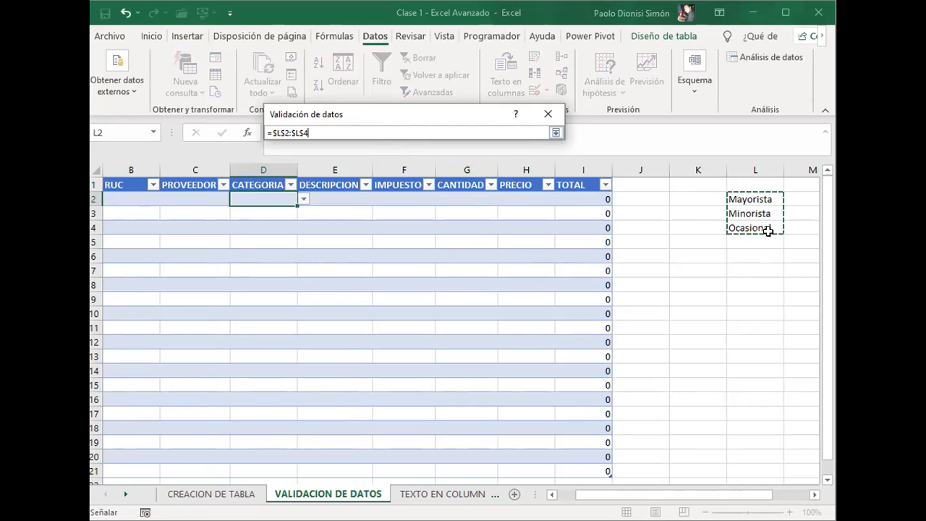
{"action": "left_click", "coordinate": [556, 133]}
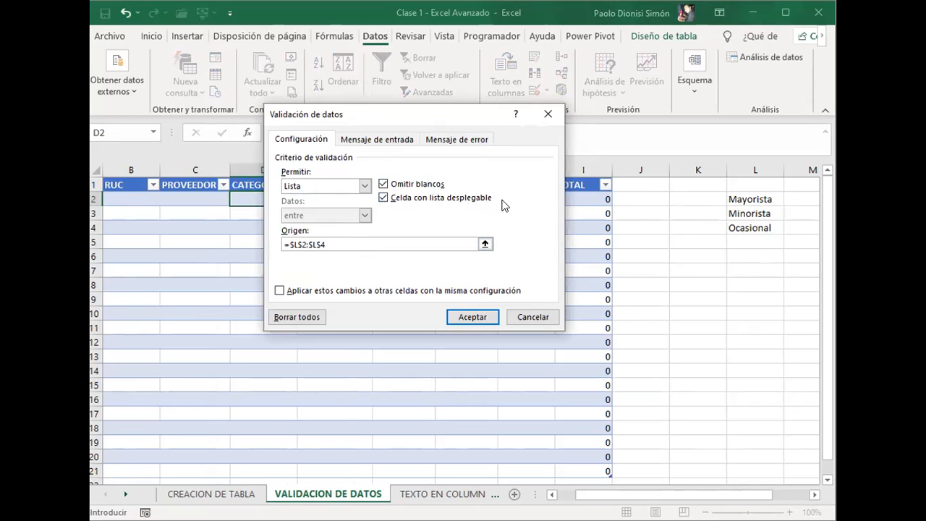
{"action": "left_click", "coordinate": [481, 318]}
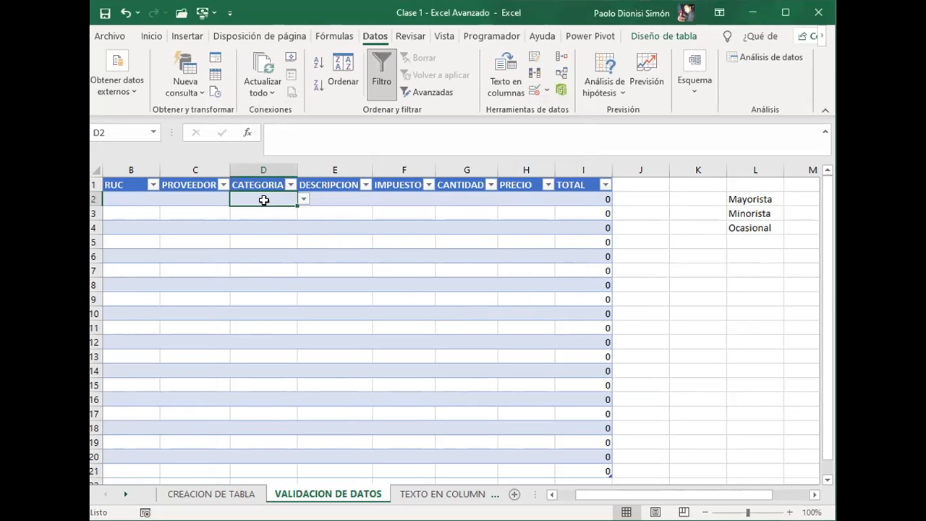
{"action": "left_click", "coordinate": [304, 199]}
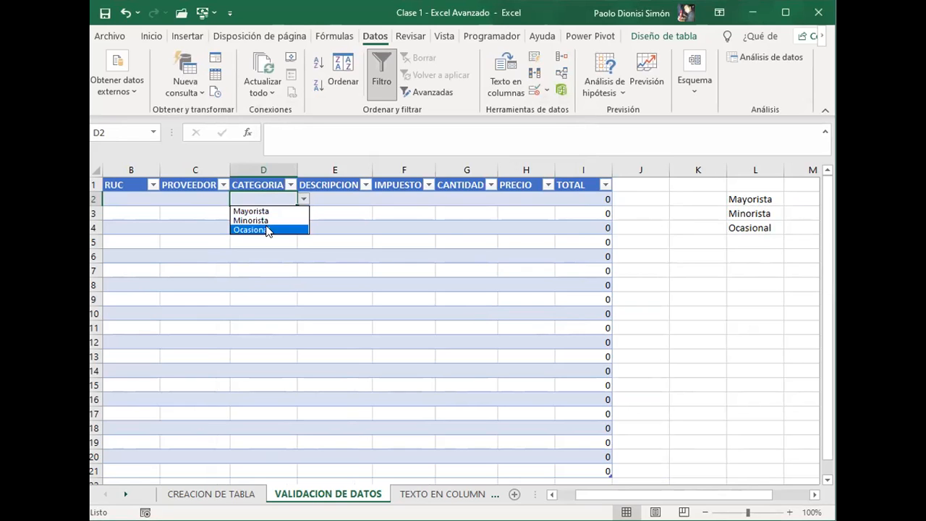
{"action": "left_click", "coordinate": [262, 211]}
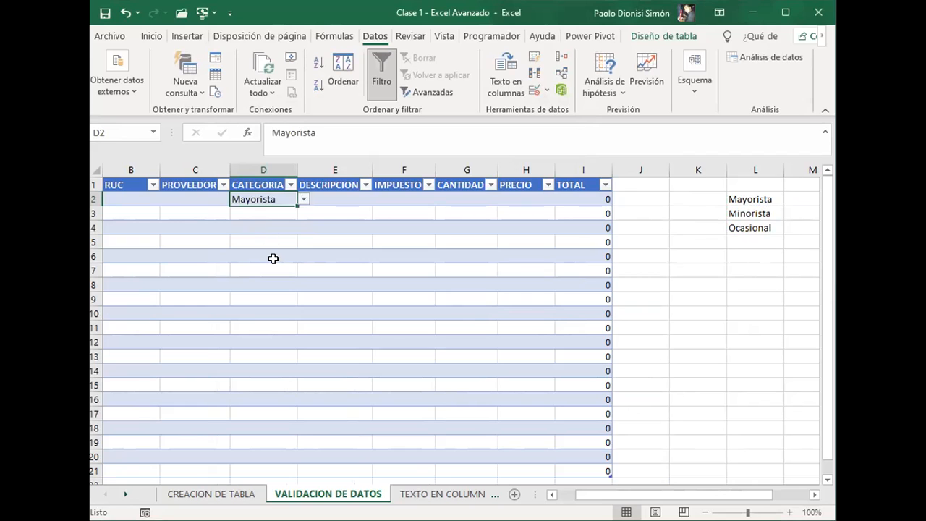
Step: Try arbitrary text in D3, erase it, and choose Minorista from the cell's dropdown list instead
{"action": "left_click", "coordinate": [279, 211]}
{"action": "type", "text": "jsbvvjlsj"}
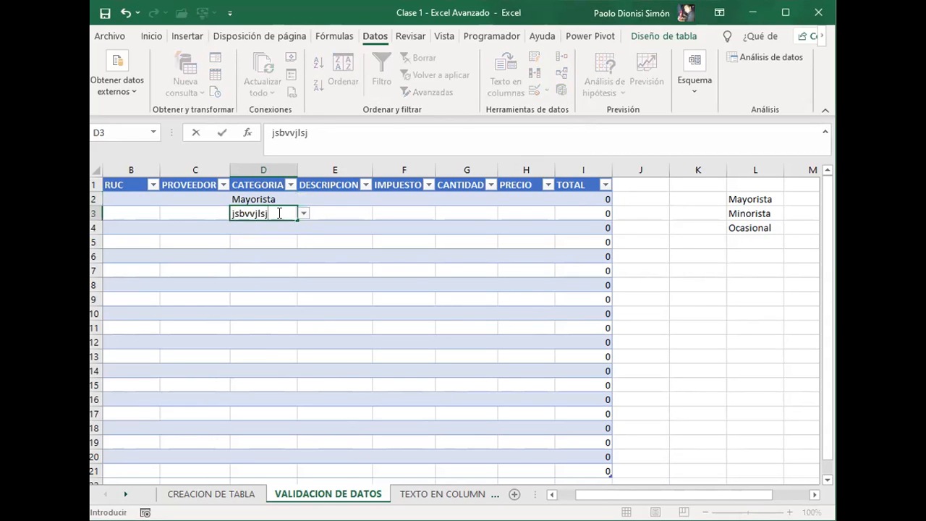
{"action": "key", "text": "BackSpace"}
{"action": "key", "text": "BackSpace"}
{"action": "key", "text": "BackSpace"}
{"action": "key", "text": "BackSpace"}
{"action": "key", "text": "BackSpace"}
{"action": "key", "text": "BackSpace"}
{"action": "key", "text": "BackSpace"}
{"action": "key", "text": "BackSpace"}
{"action": "key", "text": "BackSpace"}
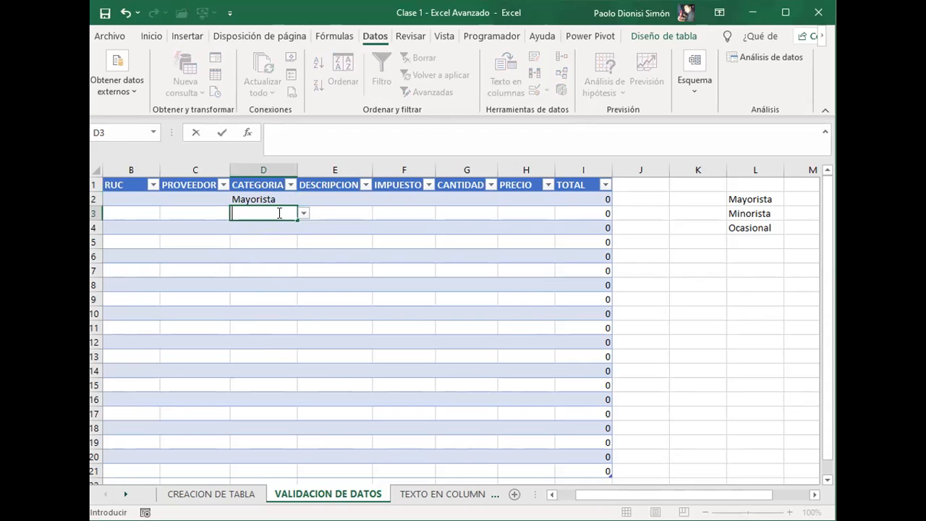
{"action": "left_click", "coordinate": [303, 214]}
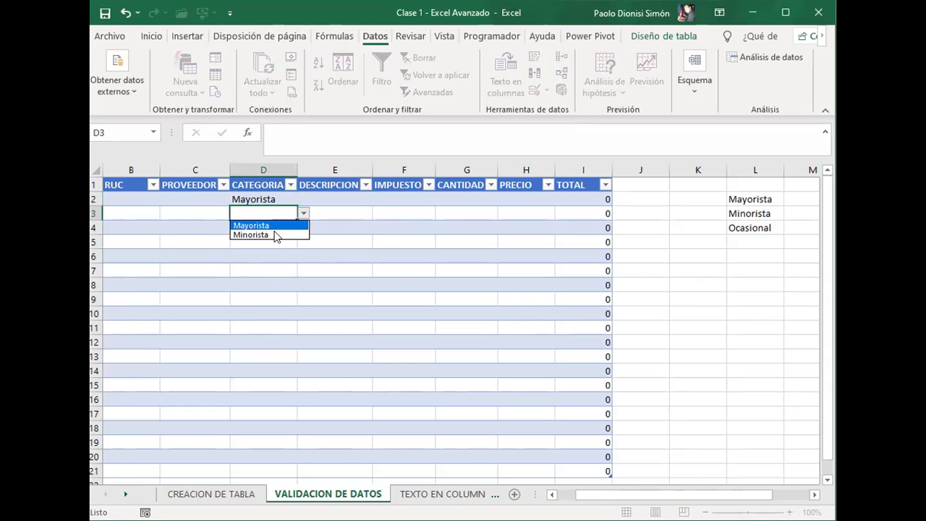
{"action": "left_click", "coordinate": [274, 235]}
Step: Copy D2 with its updated validation down the CATEGORIA column to D21
{"action": "key", "text": "Up"}
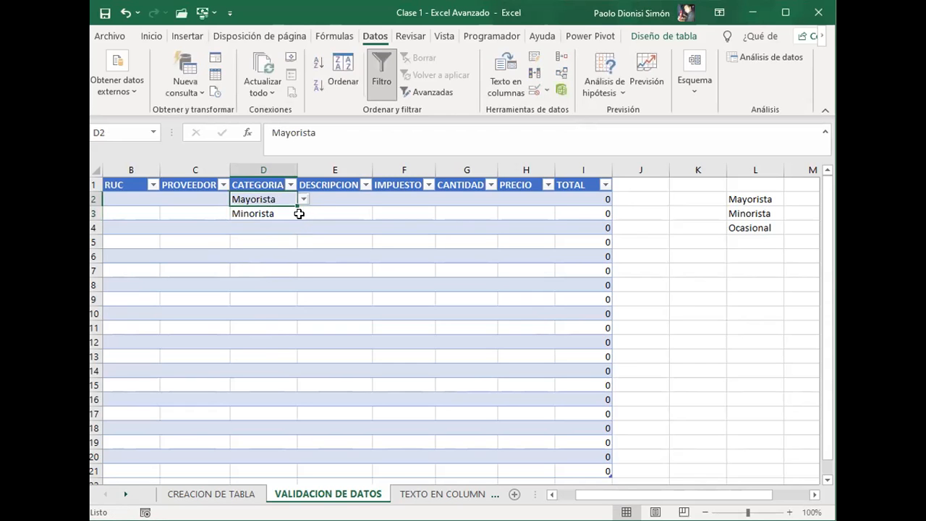
{"action": "key", "text": "ctrl+c"}
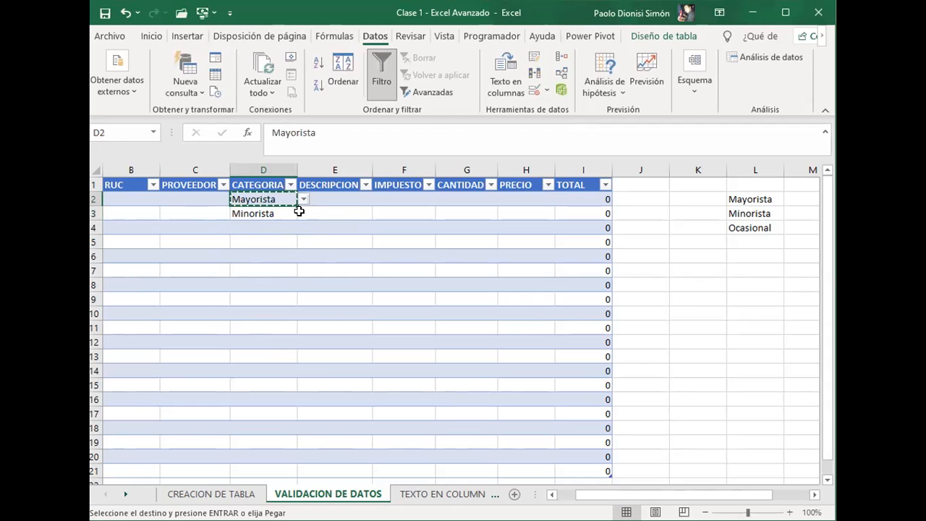
{"action": "key", "text": "shift+Down"}
{"action": "key", "text": "shift+Down"}
{"action": "key", "text": "shift+Down"}
{"action": "key", "text": "shift+Down"}
{"action": "key", "text": "shift+Down"}
{"action": "key", "text": "shift+Down"}
{"action": "key", "text": "shift+Down"}
{"action": "key", "text": "shift+Down"}
{"action": "key", "text": "shift+Down"}
{"action": "key", "text": "shift+Down"}
{"action": "key", "text": "shift+Down"}
{"action": "key", "text": "shift+Down"}
{"action": "key", "text": "shift+Down"}
{"action": "key", "text": "shift+Down"}
{"action": "key", "text": "shift+Down"}
{"action": "key", "text": "shift+Down"}
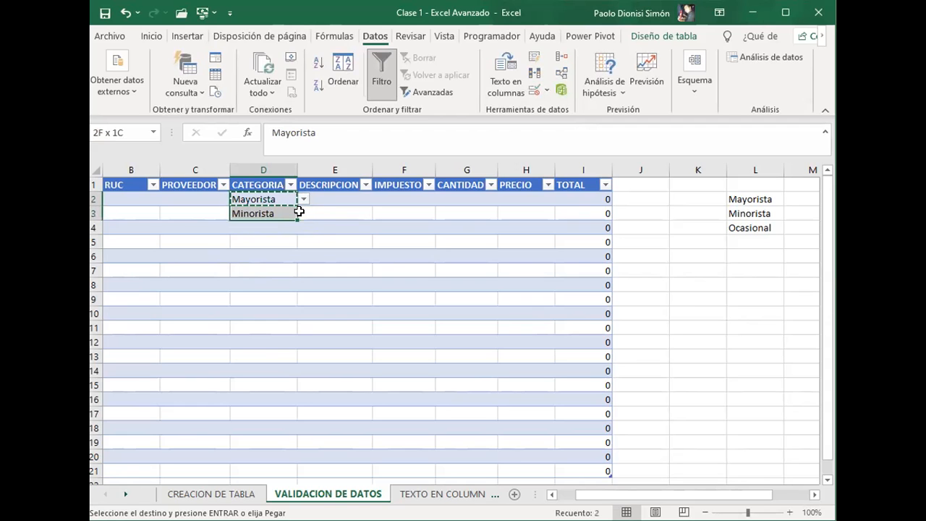
{"action": "key", "text": "shift+Down"}
{"action": "key", "text": "shift+Down"}
{"action": "key", "text": "shift+Down"}
{"action": "key", "text": "Return"}
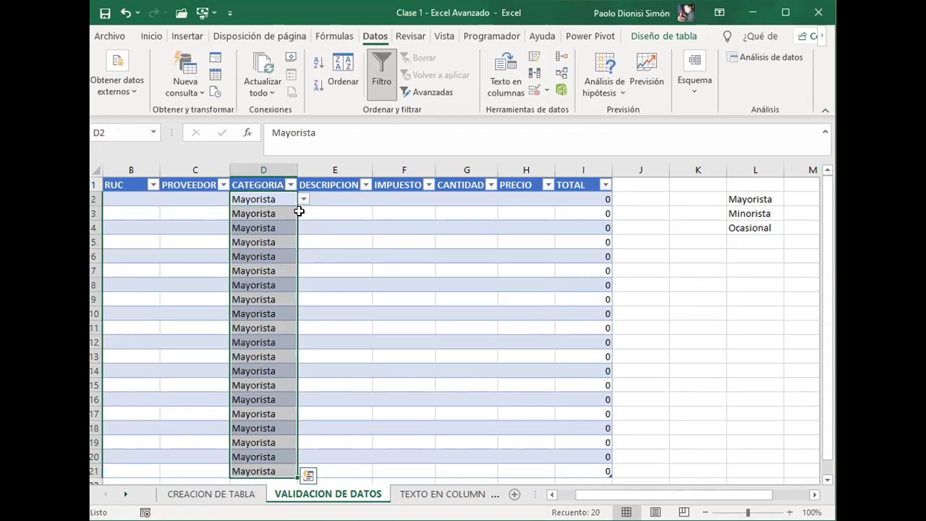
Step: Clear the copied Mayorista values from D3 to D21, keeping the entry in D2
{"action": "key", "text": "ctrl+q"}
{"action": "key", "text": "Left"}
{"action": "key", "text": "Right"}
{"action": "key", "text": "Escape"}
{"action": "key", "text": "Down"}
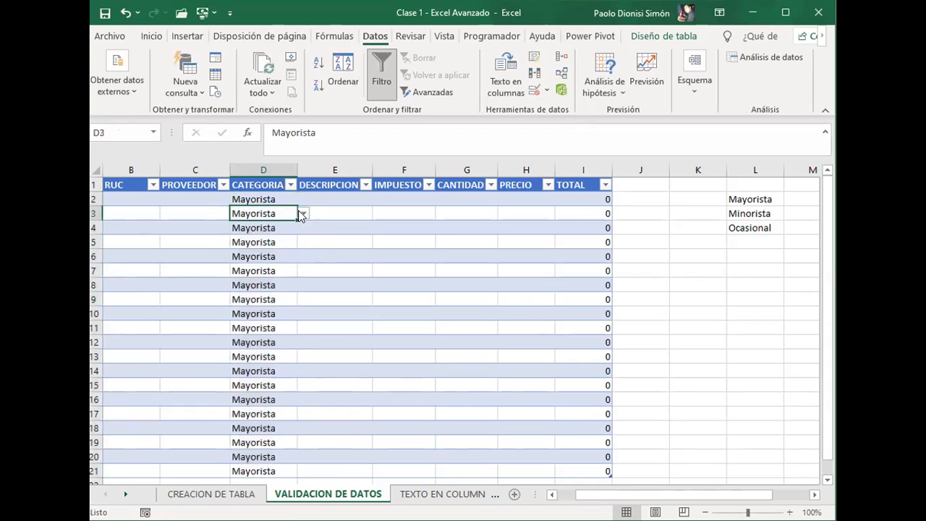
{"action": "key", "text": "ctrl+shift+Down"}
{"action": "key", "text": "Delete"}
Step: Check the dropdown options in D3 and D4 without choosing a value, and return to D2
{"action": "left_click", "coordinate": [300, 215]}
{"action": "key", "text": "Left"}
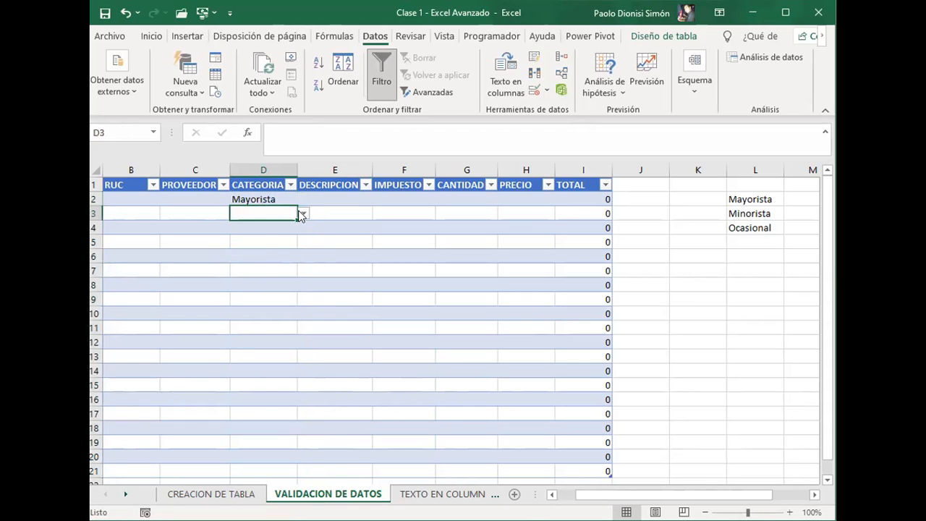
{"action": "left_click", "coordinate": [302, 215]}
{"action": "key", "text": "Escape"}
{"action": "key", "text": "Down"}
{"action": "key", "text": "alt+Down"}
{"action": "key", "text": "Down"}
{"action": "key", "text": "Down"}
{"action": "key", "text": "Escape"}
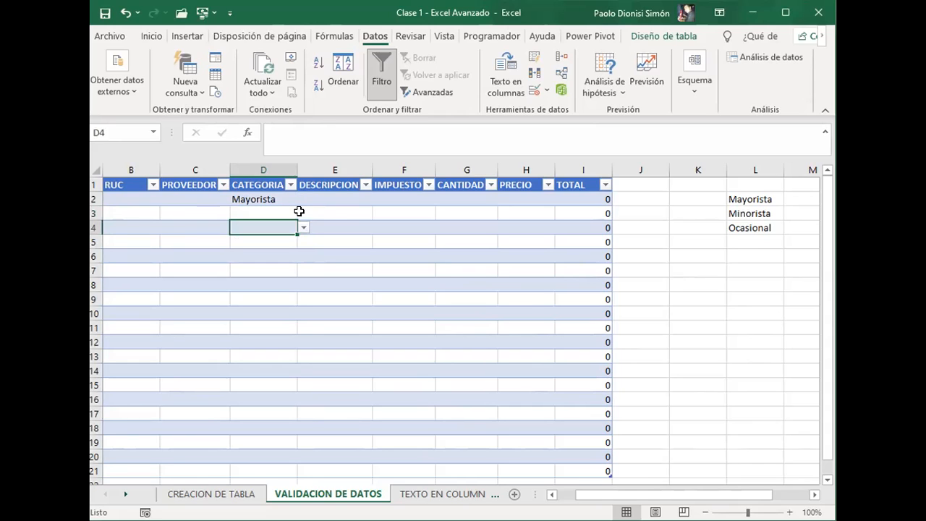
{"action": "key", "text": "Up"}
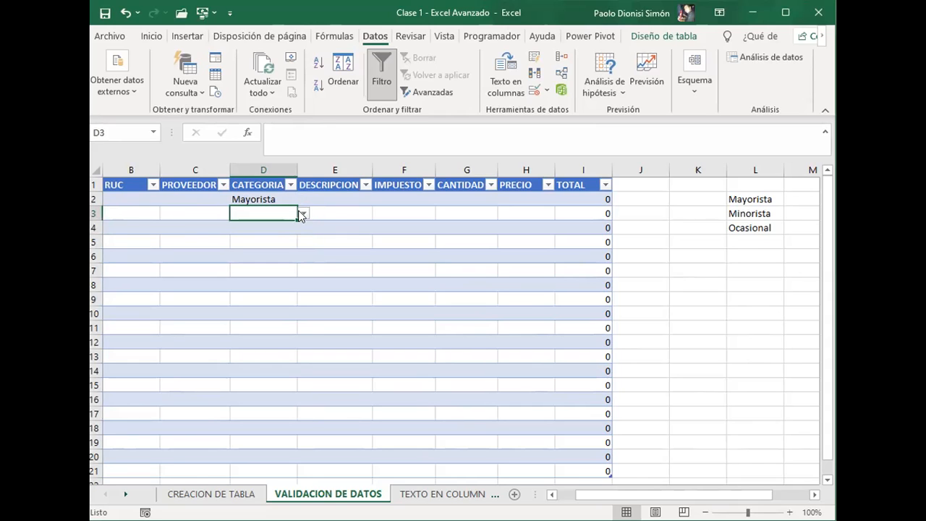
{"action": "key", "text": "Up"}
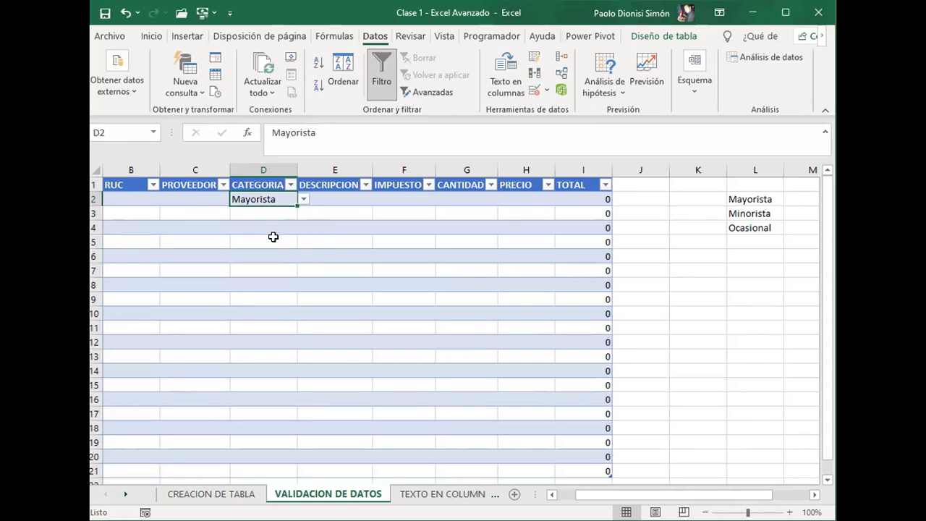
Step: Enter the date 18/09/2021 under FECHA in the table's first record
{"action": "left_click", "coordinate": [269, 210]}
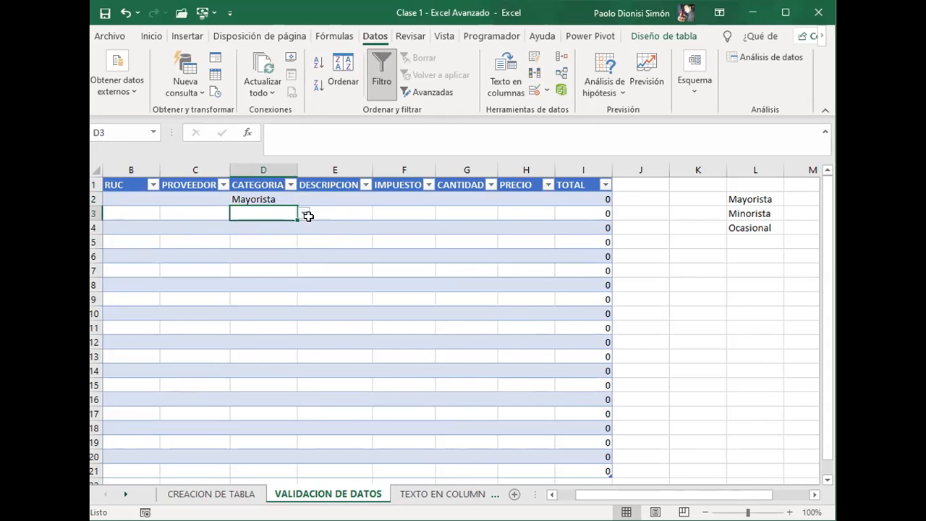
{"action": "left_click", "coordinate": [208, 199]}
{"action": "key", "text": "Home"}
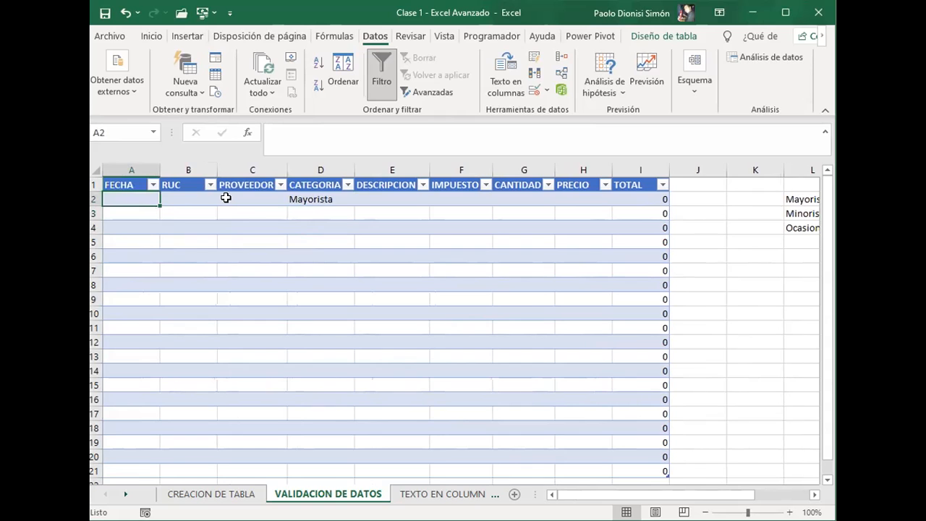
{"action": "type", "text": "18"}
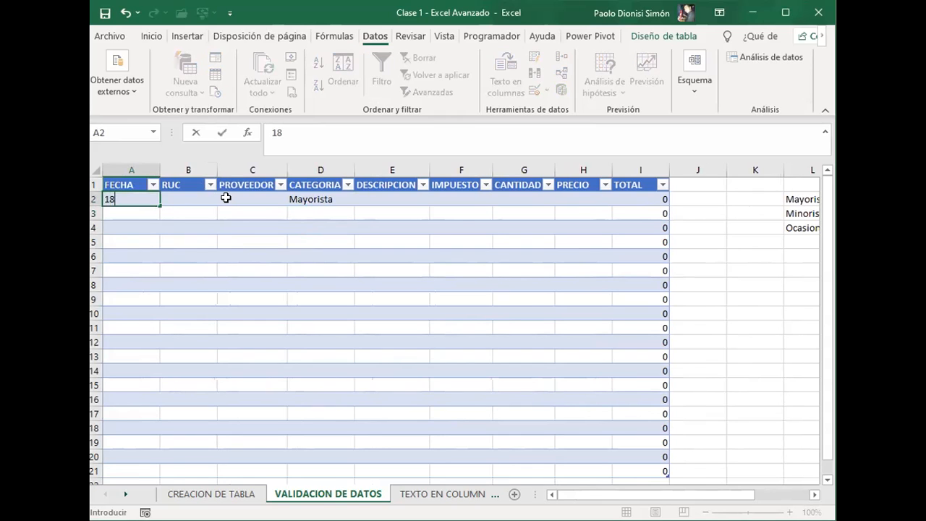
{"action": "type", "text": "/09/2021"}
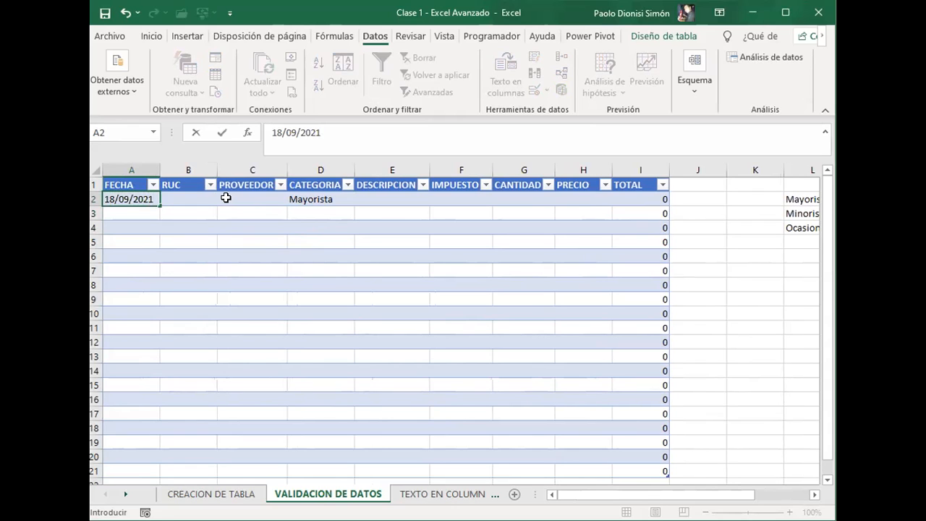
{"action": "key", "text": "Tab"}
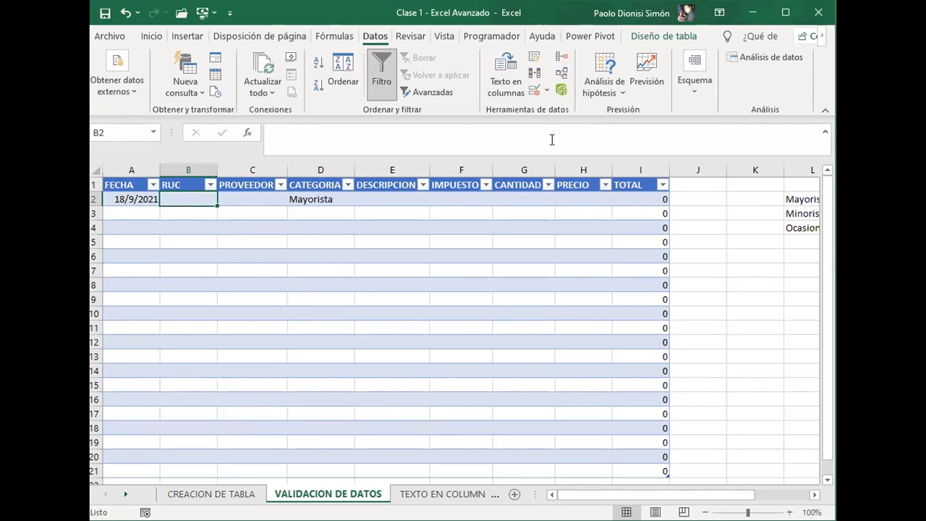
Step: Set up data validation on RUC cell B2 with Longitud del texto igual a 13
{"action": "left_click", "coordinate": [533, 91]}
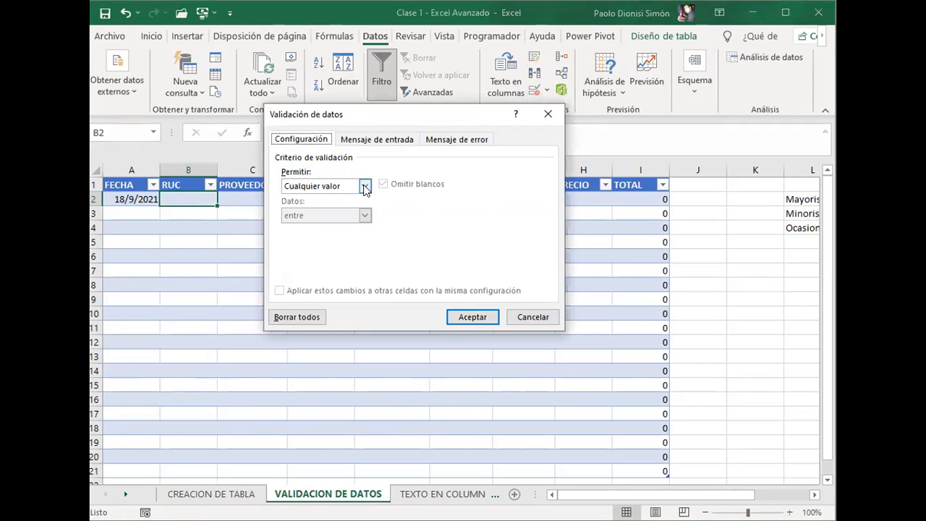
{"action": "left_click", "coordinate": [365, 187]}
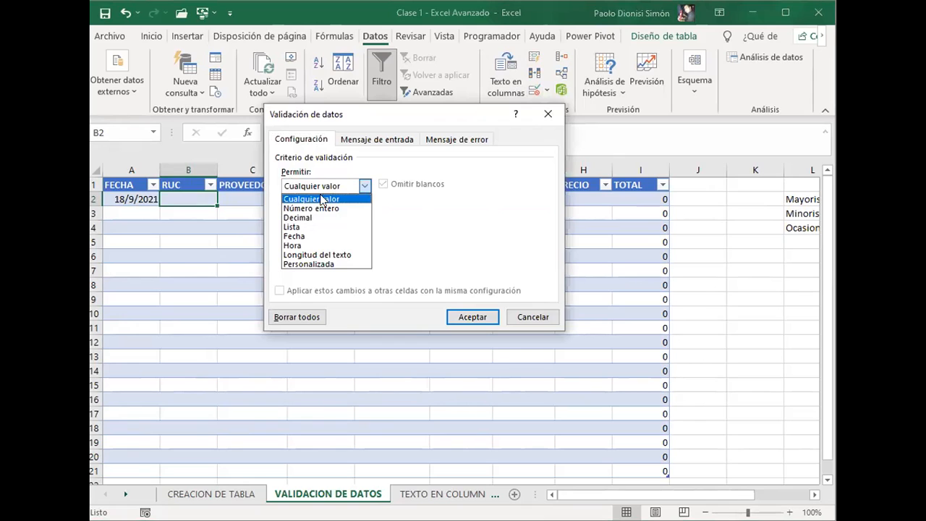
{"action": "left_click", "coordinate": [322, 265]}
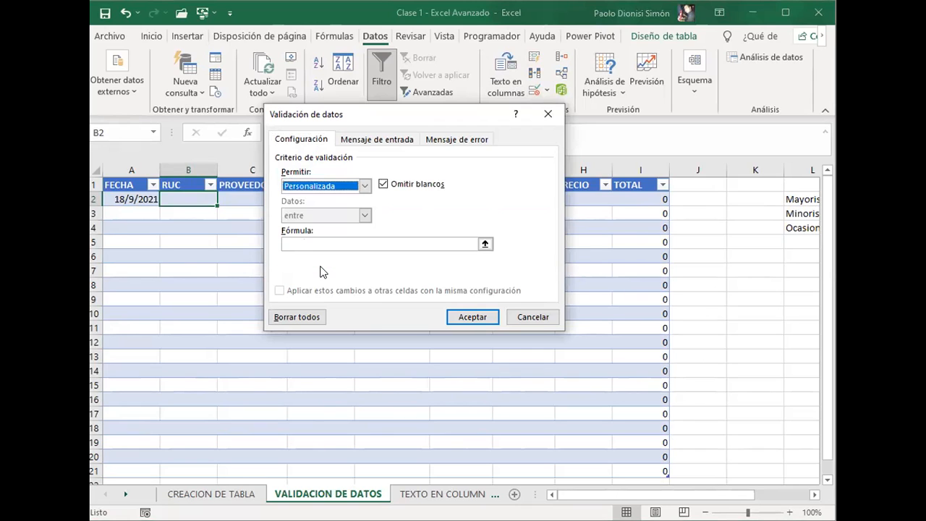
{"action": "left_click", "coordinate": [366, 186]}
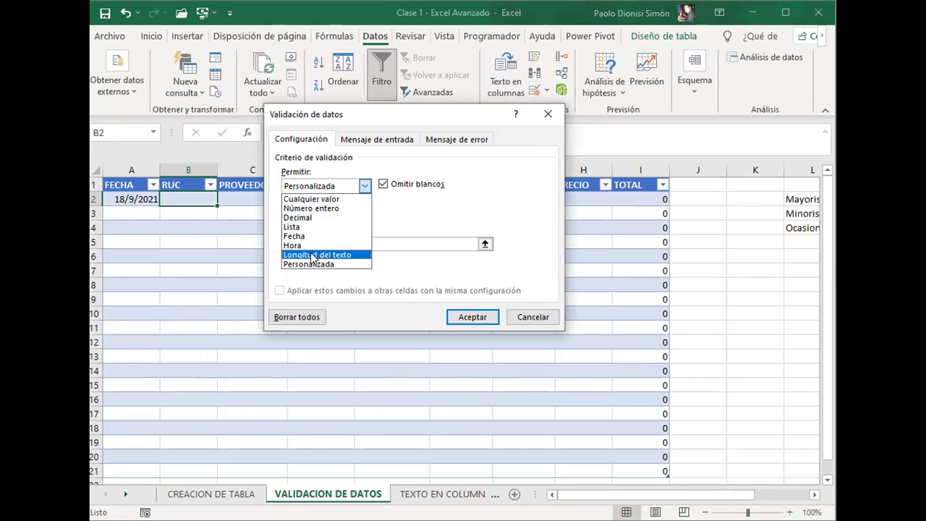
{"action": "left_click", "coordinate": [313, 255]}
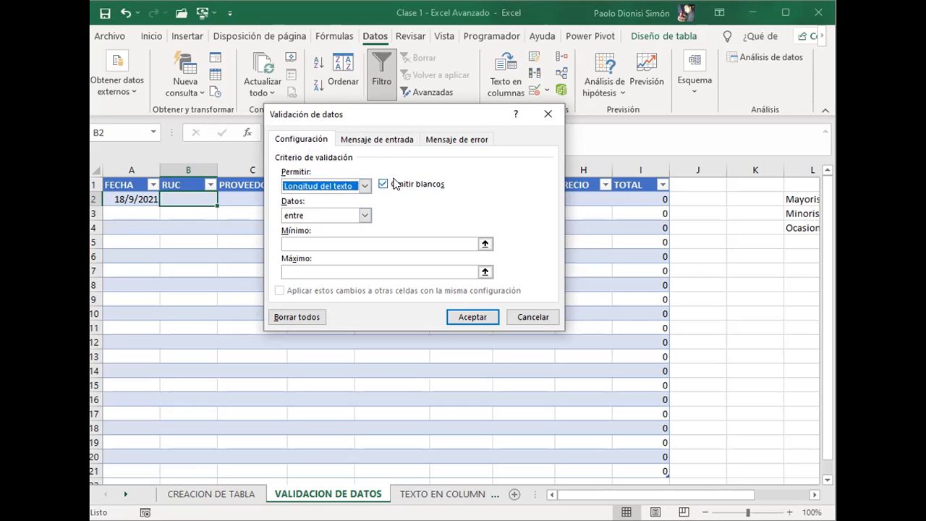
{"action": "left_click", "coordinate": [363, 216]}
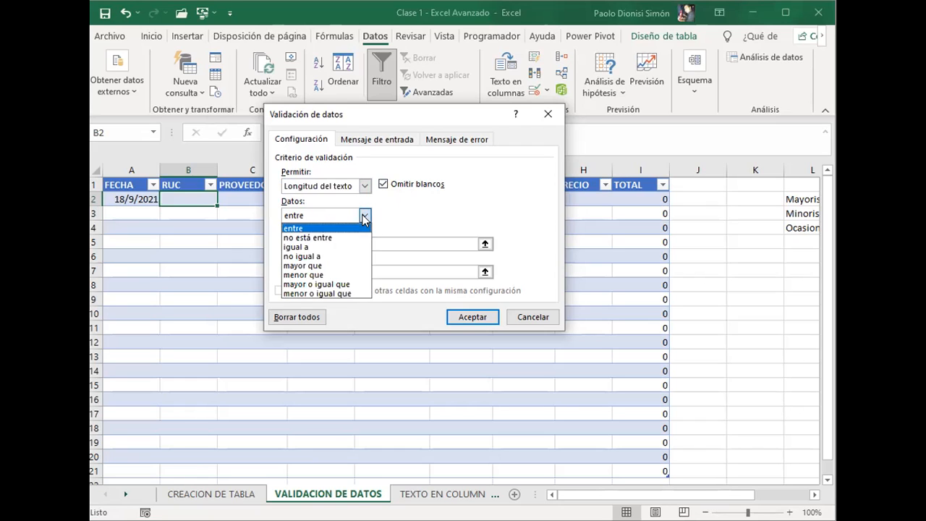
{"action": "left_click", "coordinate": [322, 247]}
{"action": "left_click", "coordinate": [328, 245]}
{"action": "type", "text": "13"}
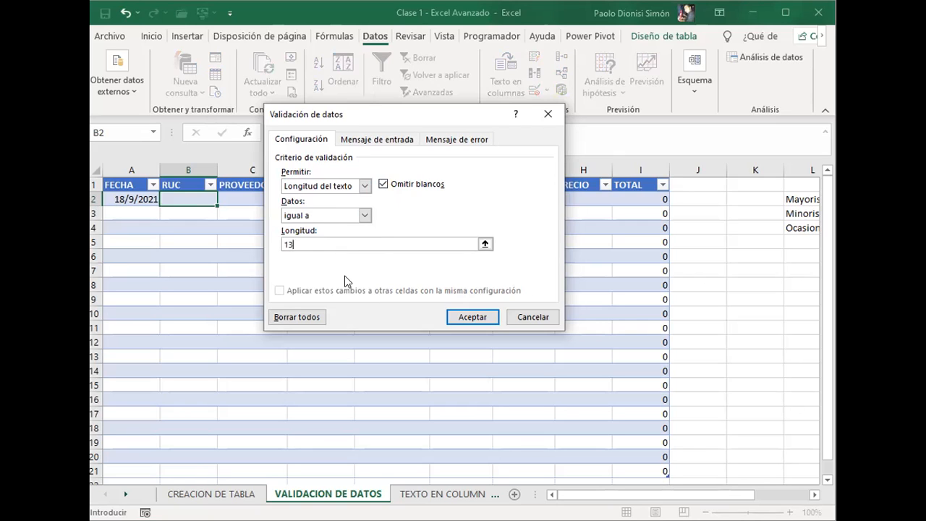
Step: Look over the input message options and the Advertencia and Información error styles, ending on the Alto style
{"action": "left_click", "coordinate": [376, 140]}
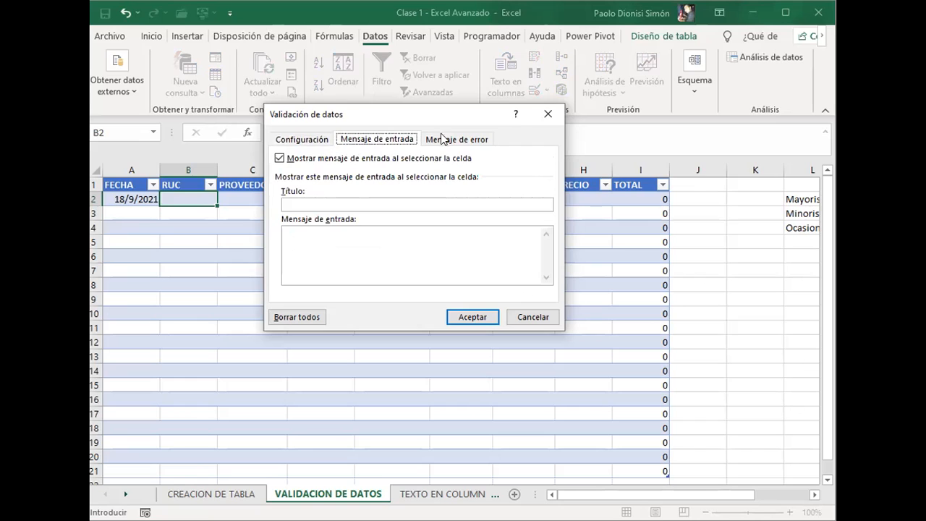
{"action": "left_click", "coordinate": [443, 138]}
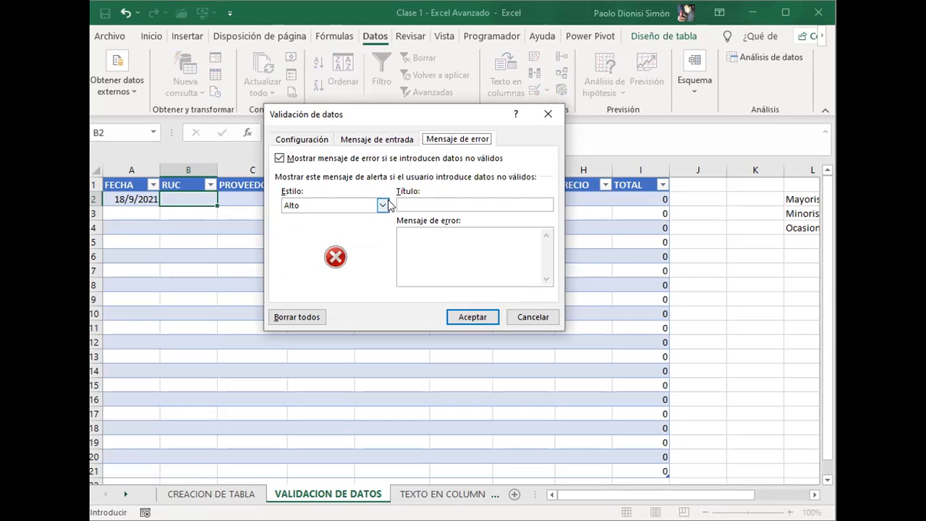
{"action": "left_click", "coordinate": [312, 207]}
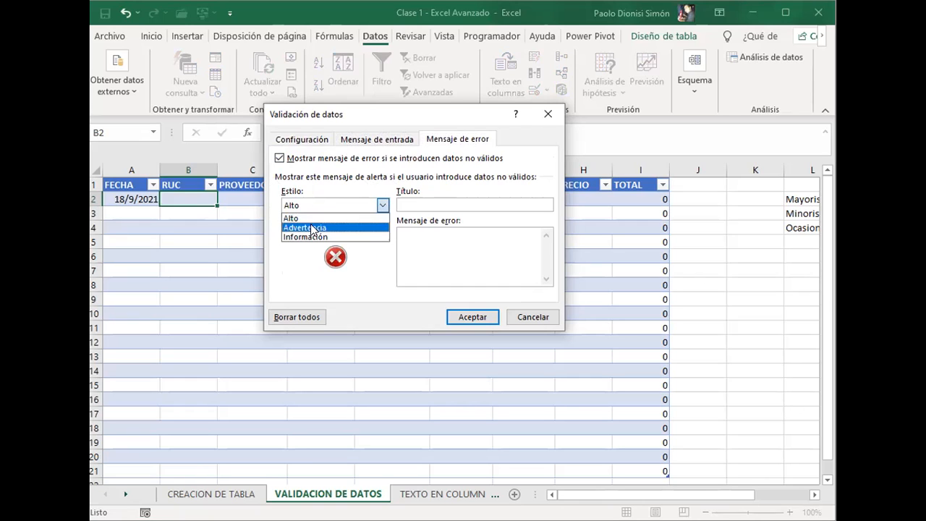
{"action": "left_click", "coordinate": [331, 226]}
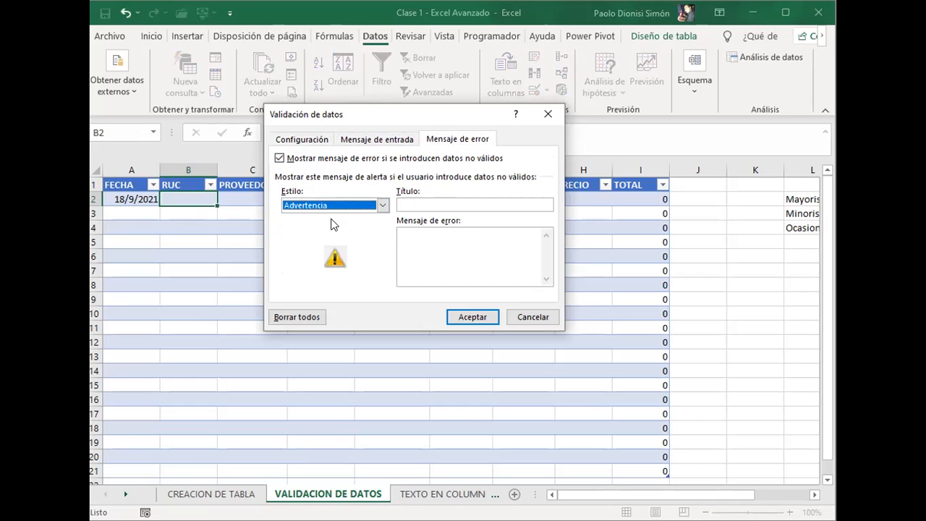
{"action": "left_click", "coordinate": [344, 205]}
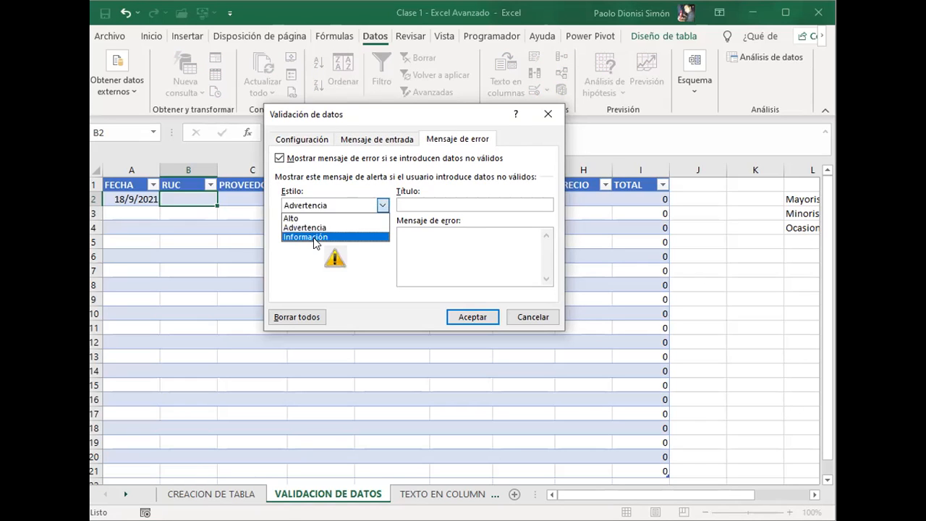
{"action": "left_click", "coordinate": [313, 237]}
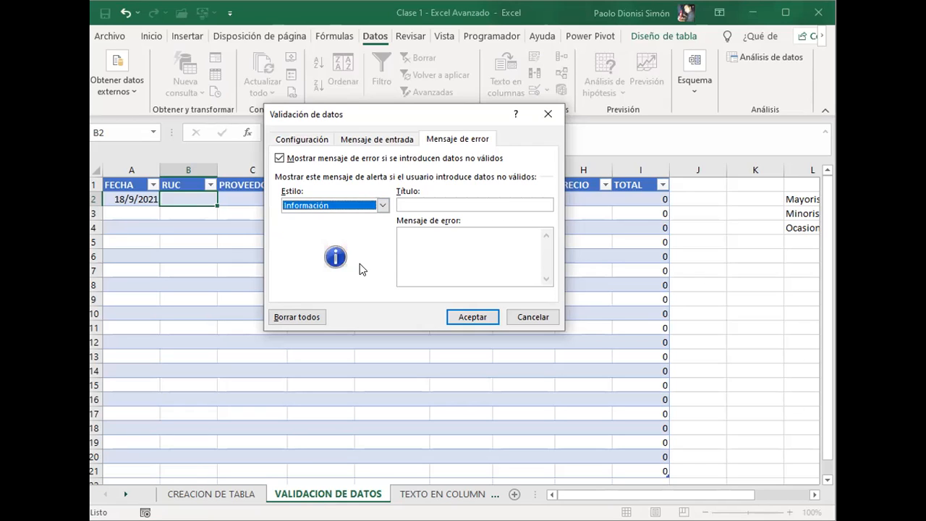
{"action": "left_click", "coordinate": [382, 205]}
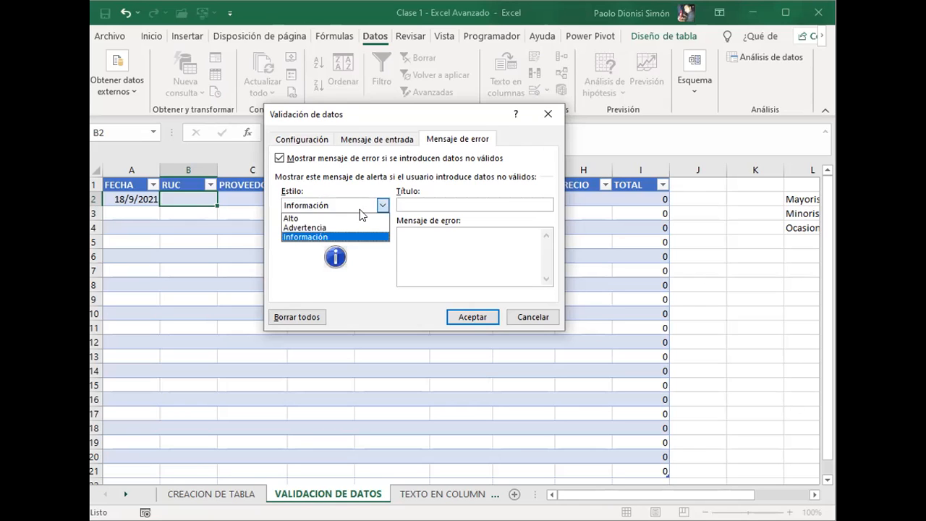
{"action": "left_click", "coordinate": [345, 218]}
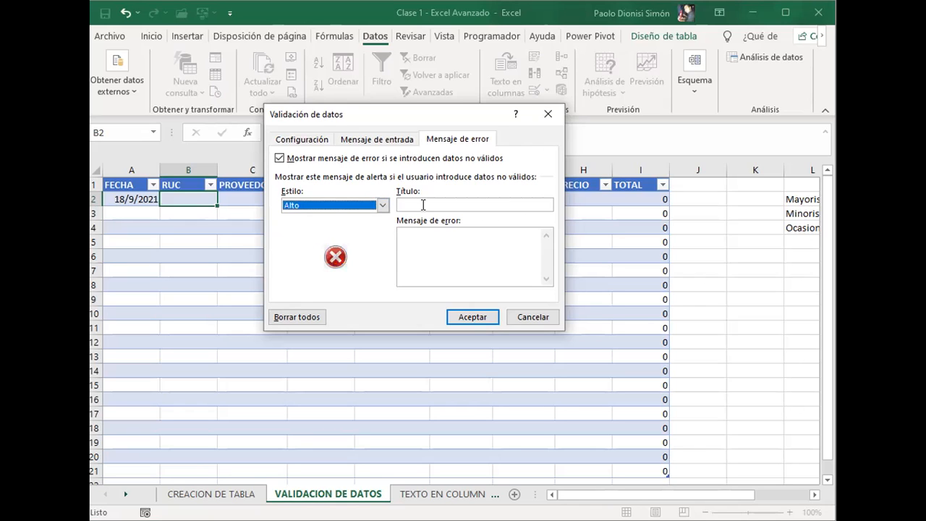
Step: Give the error alert the title "Digito Verificar"
{"action": "left_click", "coordinate": [423, 205]}
{"action": "type", "text": "Digito Verigi"}
{"action": "key", "text": "BackSpace"}
{"action": "key", "text": "BackSpace"}
{"action": "type", "text": "ficar"}
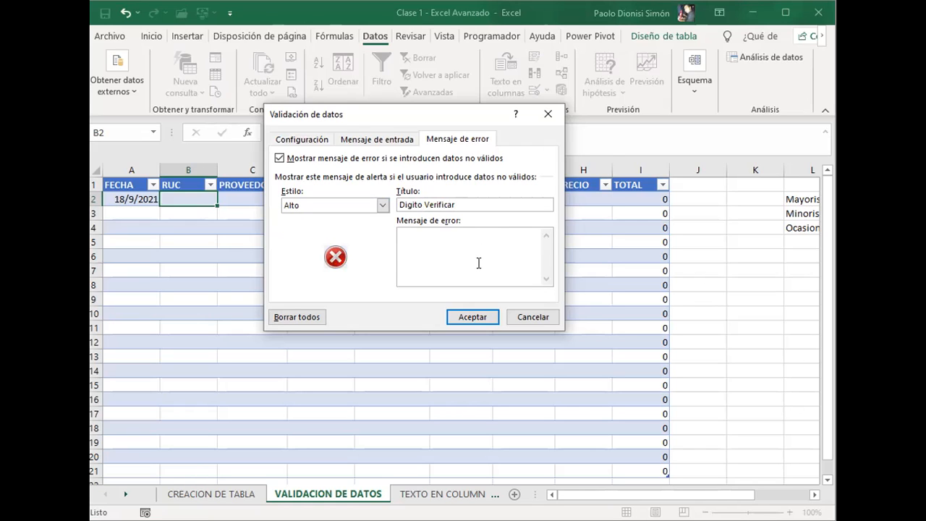
{"action": "type", "text": "Cargar oblicg"}
Step: Write the error message "Cargar obligatoriamente el ruc con el digito verificador (-)." and apply the validation to B2
{"action": "key", "text": "BackSpace"}
{"action": "key", "text": "BackSpace"}
{"action": "type", "text": "gatoriamente el ruc con el digito"}
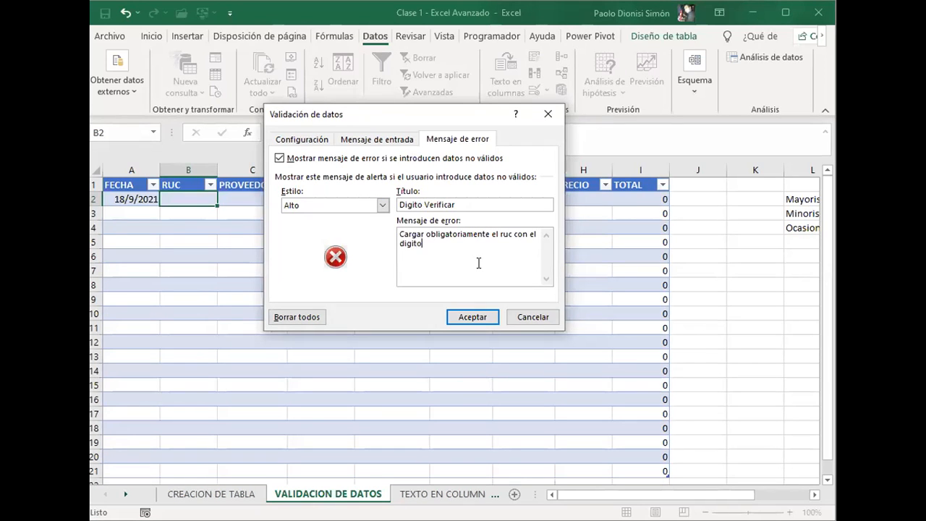
{"action": "type", "text": " verificador"}
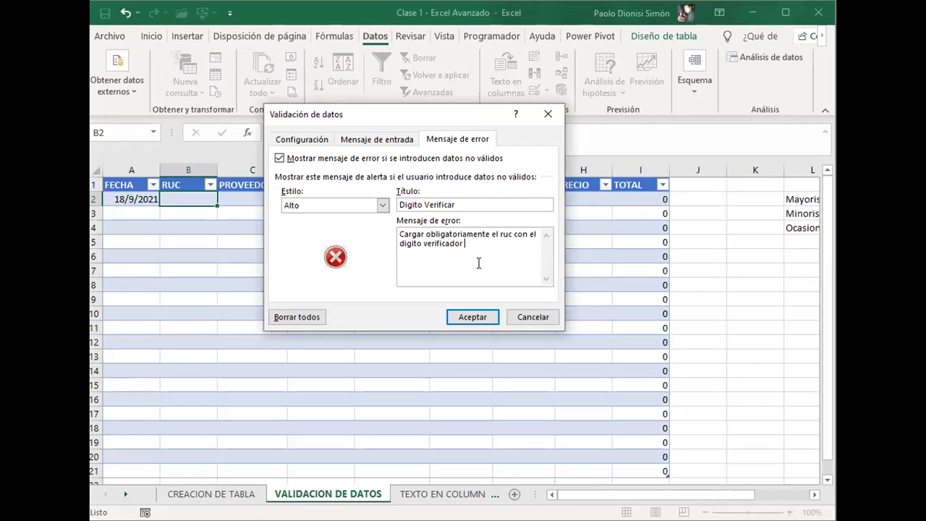
{"action": "type", "text": " (-"}
{"action": "type", "text": "="}
{"action": "key", "text": "BackSpace"}
{"action": "type", "text": ")."}
{"action": "left_click", "coordinate": [464, 318]}
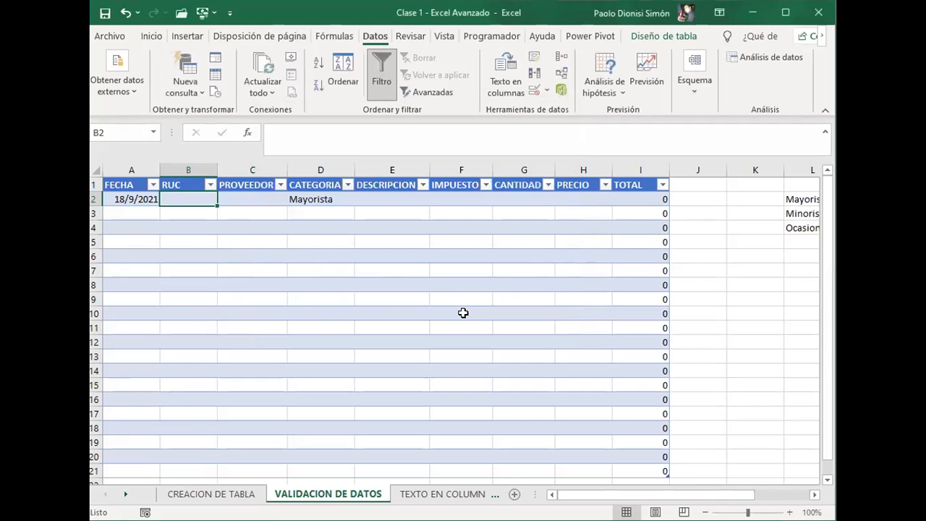
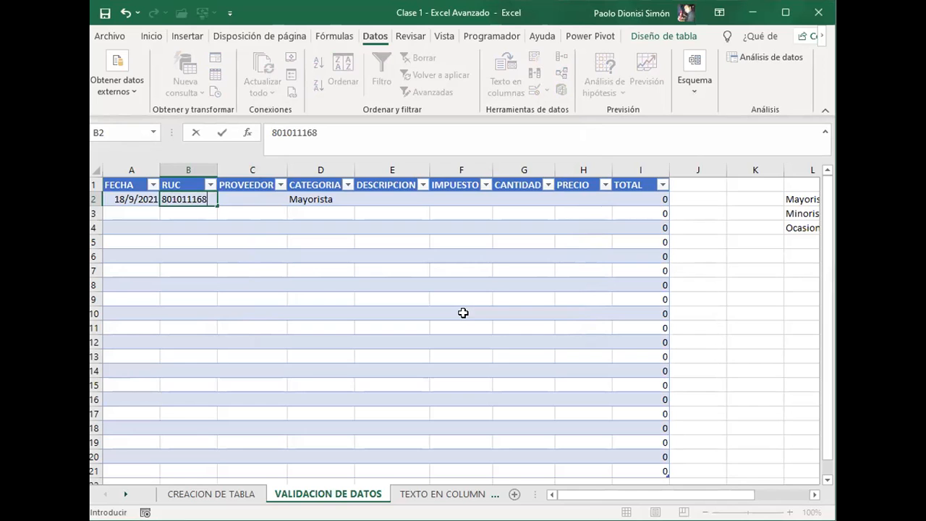
Step: Try a nine-digit RUC without a hyphen in B2 to test the validation, and cancel the entry
{"action": "key", "text": "Return"}
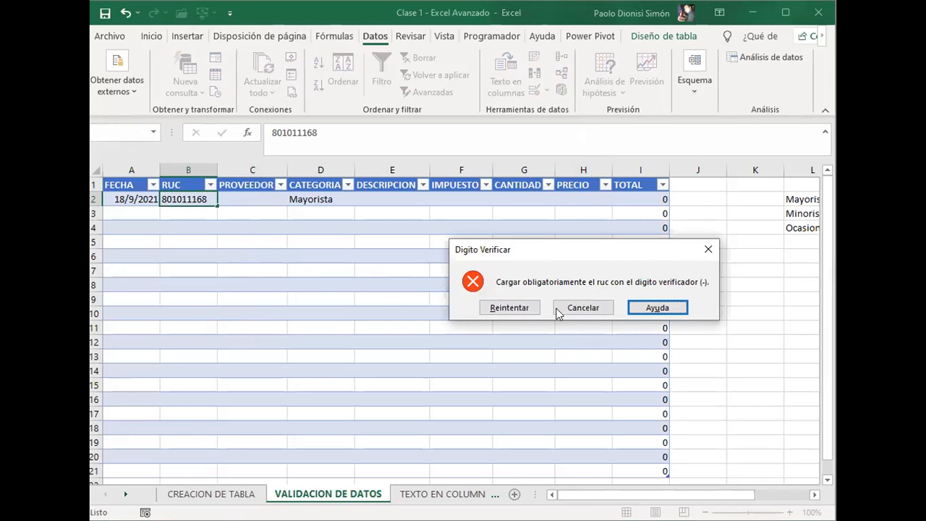
{"action": "key", "text": "Escape"}
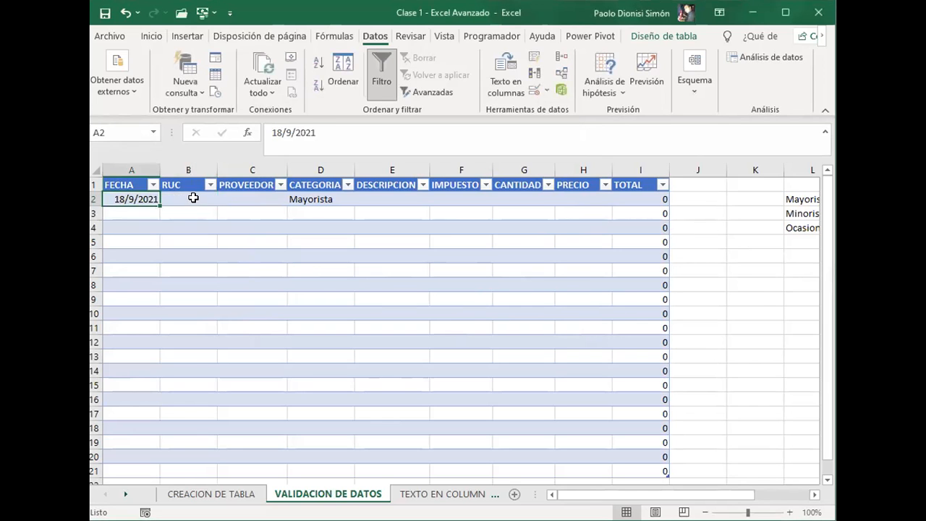
Step: Try an eight-digit RUC without its check digit in B2, and cancel the entry
{"action": "left_click", "coordinate": [194, 200]}
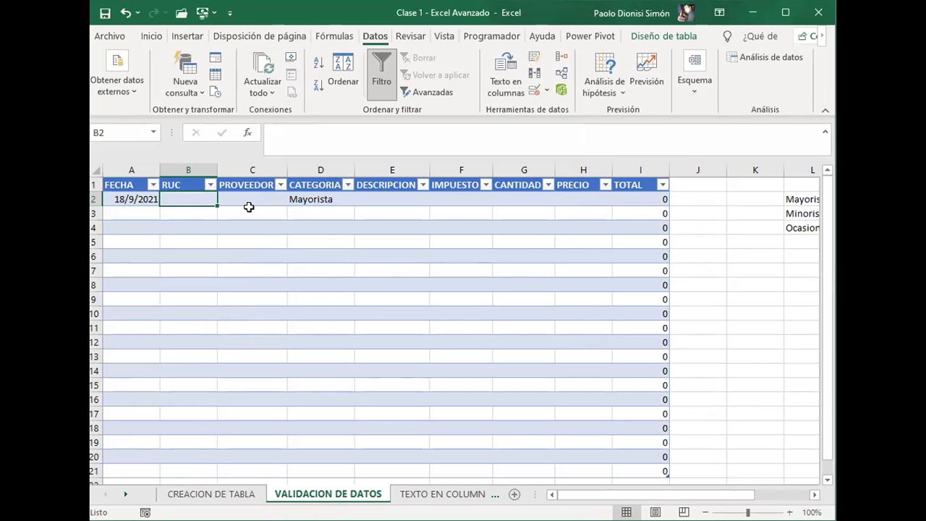
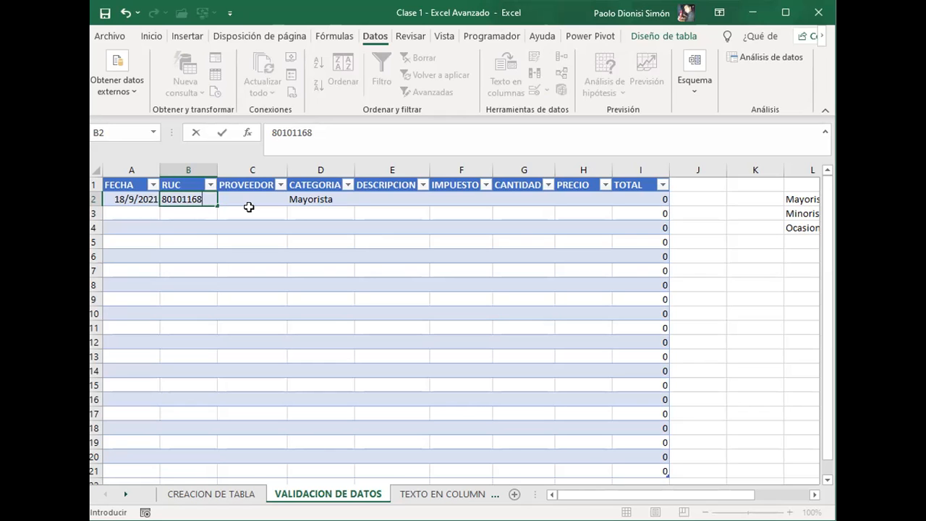
{"action": "key", "text": "Return"}
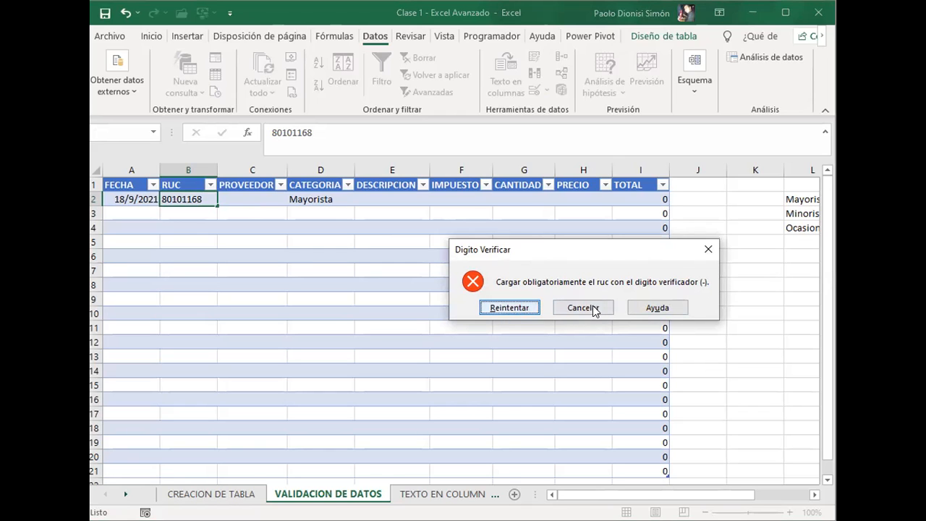
{"action": "left_click", "coordinate": [559, 311]}
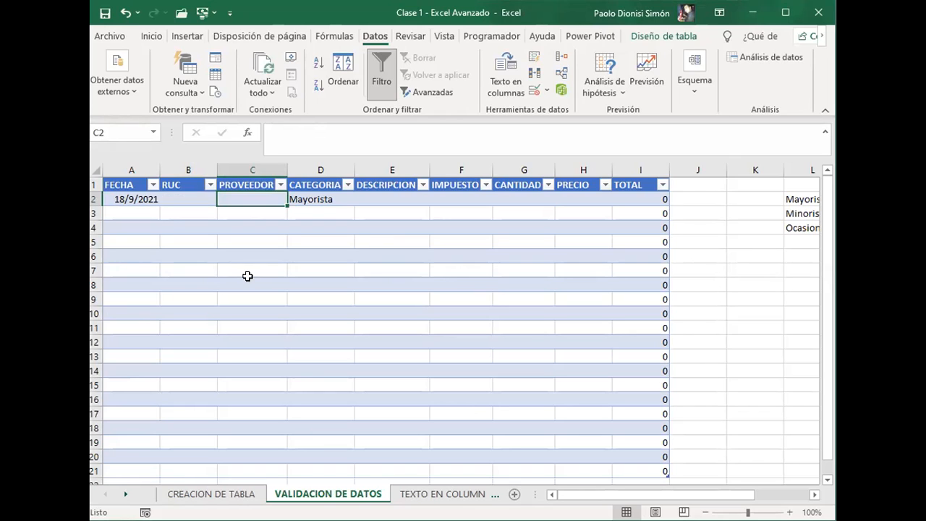
Step: Try a RUC with its hyphen and check digit in B2 to test the validation, and cancel the entry
{"action": "key", "text": "Left"}
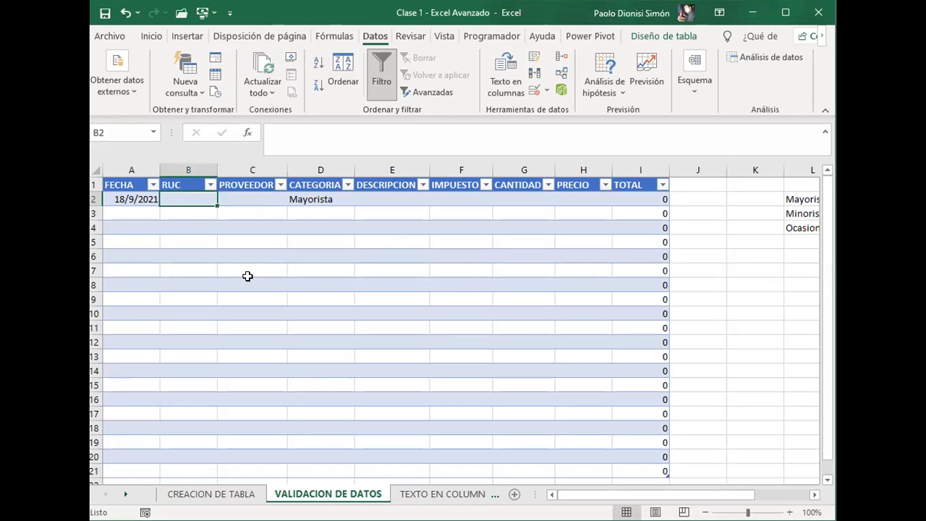
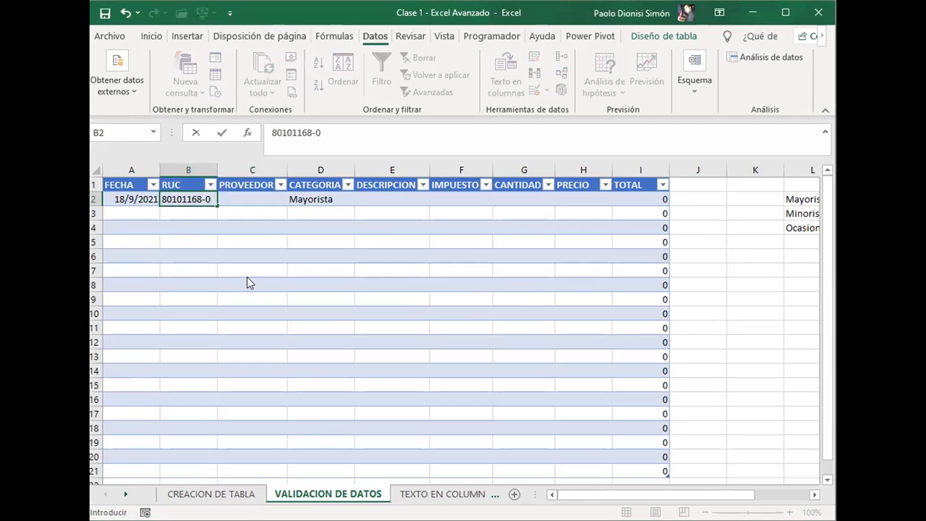
{"action": "key", "text": "Return"}
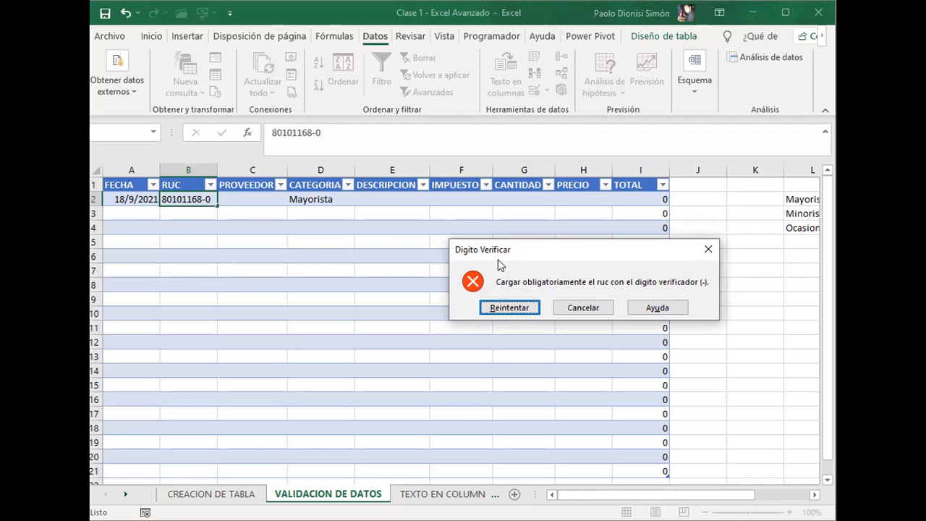
{"action": "left_click", "coordinate": [586, 309]}
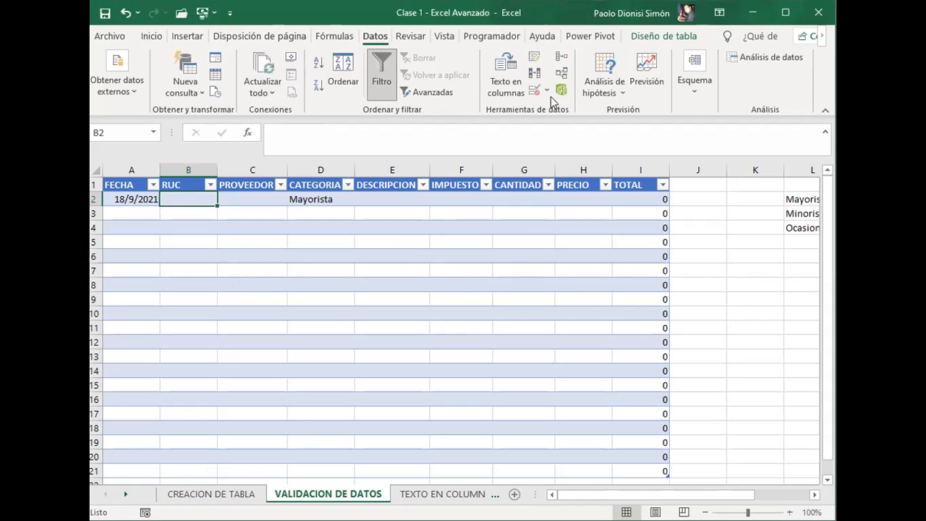
Step: Set the text length required by the RUC validation in B2 to 10 and apply it
{"action": "left_click", "coordinate": [535, 92]}
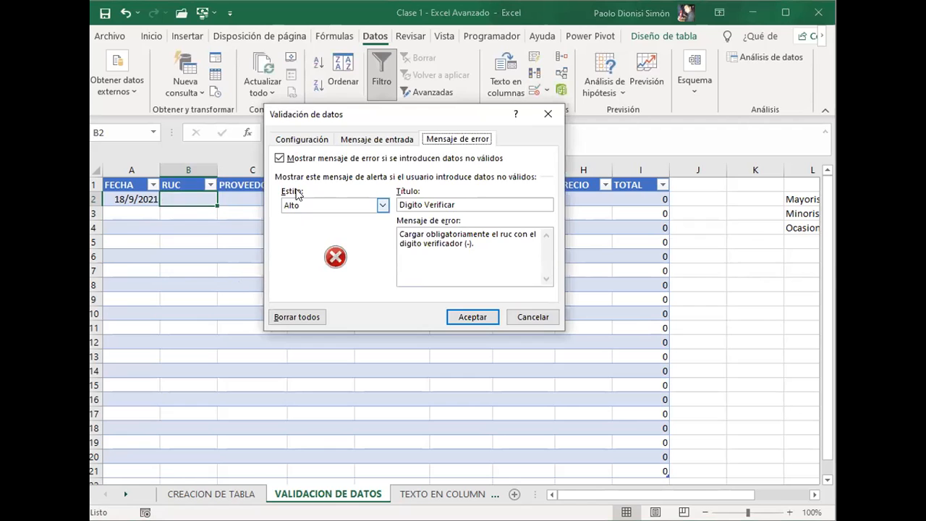
{"action": "left_click", "coordinate": [317, 143]}
{"action": "left_click", "coordinate": [289, 244]}
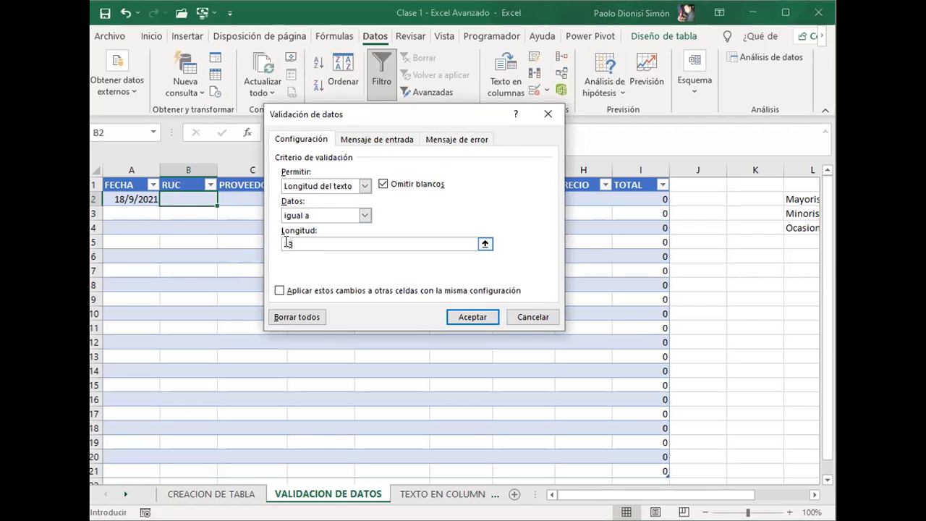
{"action": "type", "text": "10"}
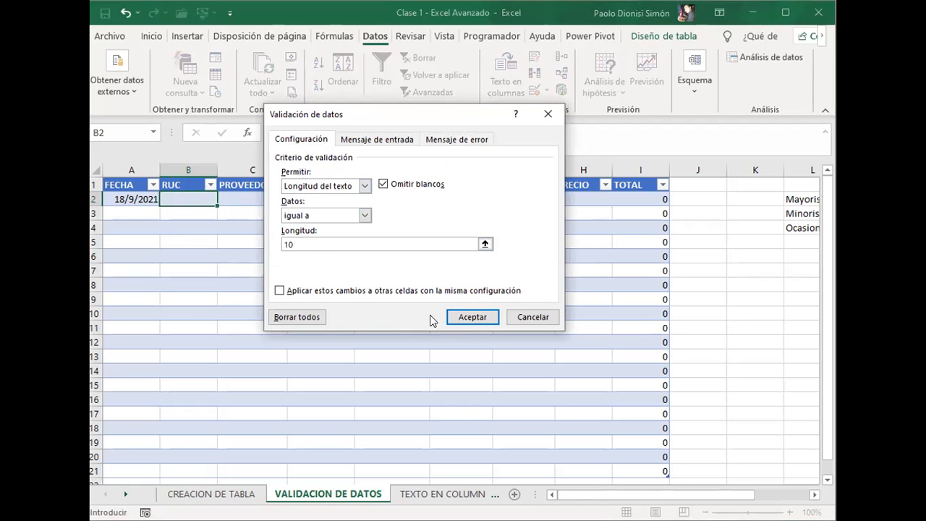
{"action": "left_click", "coordinate": [473, 318]}
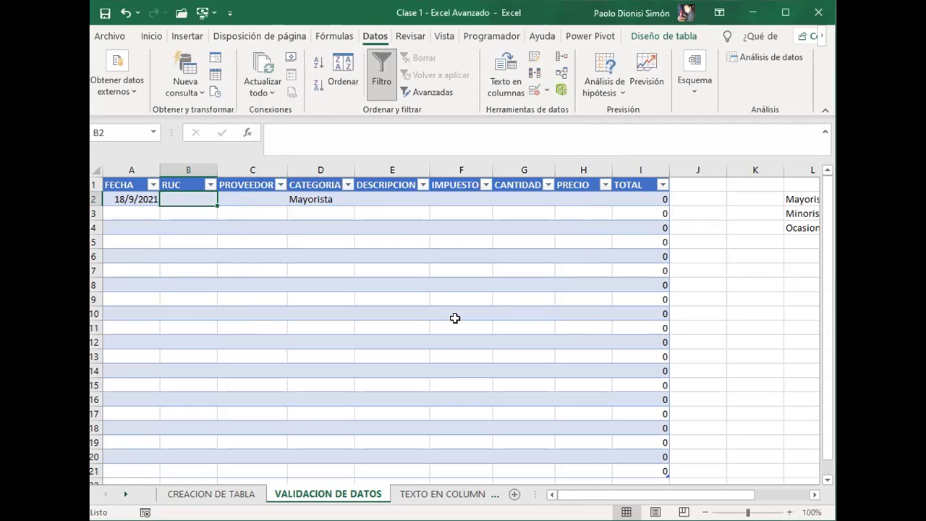
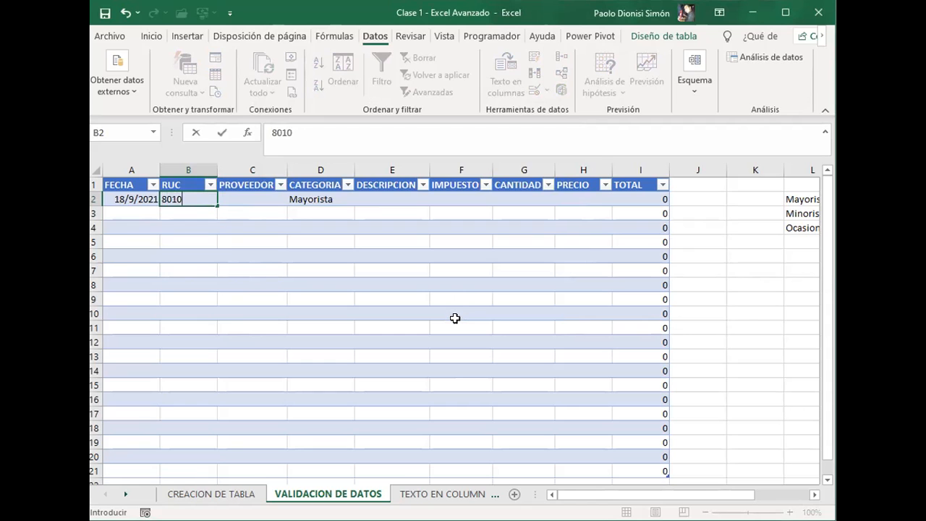
Step: Enter the supplier's RUC with its hyphen and check digit in B2
{"action": "key", "text": "Tab"}
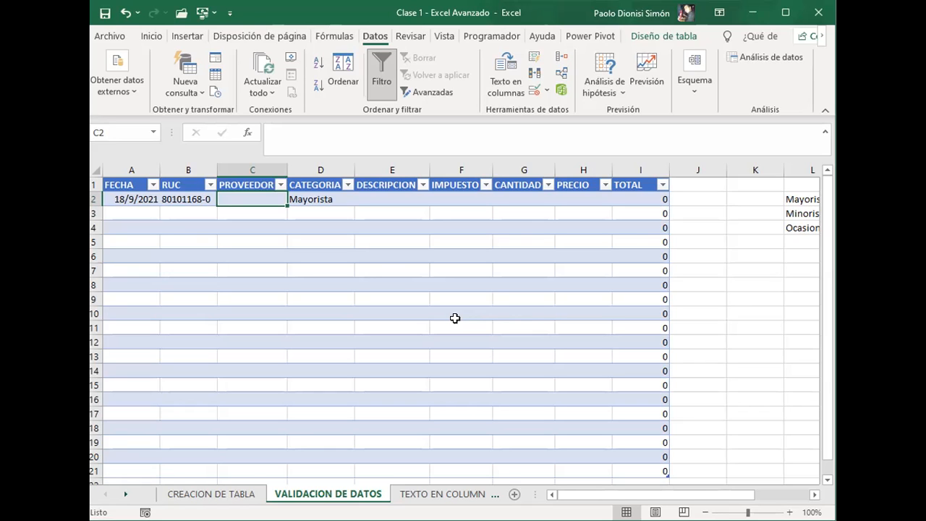
Step: Enter EMEC SA as the PROVEEDOR in C2
{"action": "type", "text": "emec"}
{"action": "key", "text": "BackSpace"}
{"action": "key", "text": "BackSpace"}
{"action": "key", "text": "BackSpace"}
{"action": "key", "text": "BackSpace"}
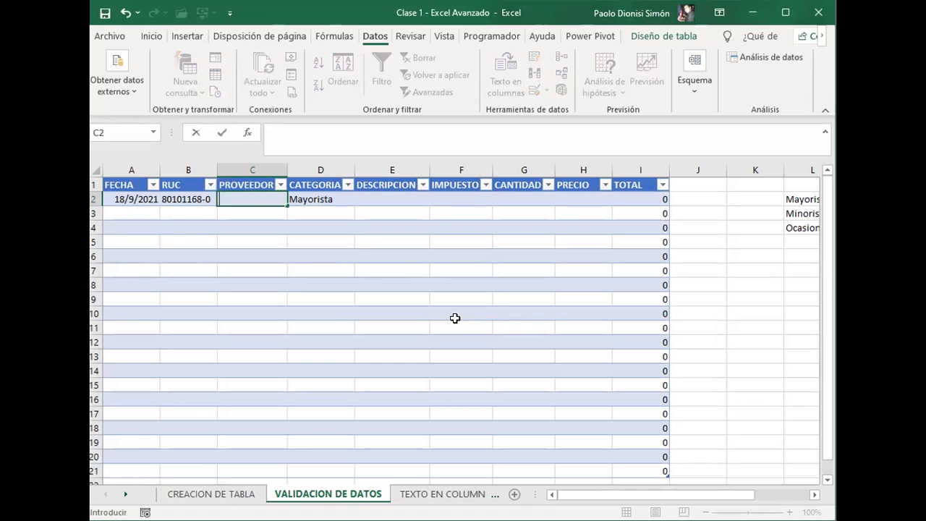
{"action": "type", "text": "EMEC SA"}
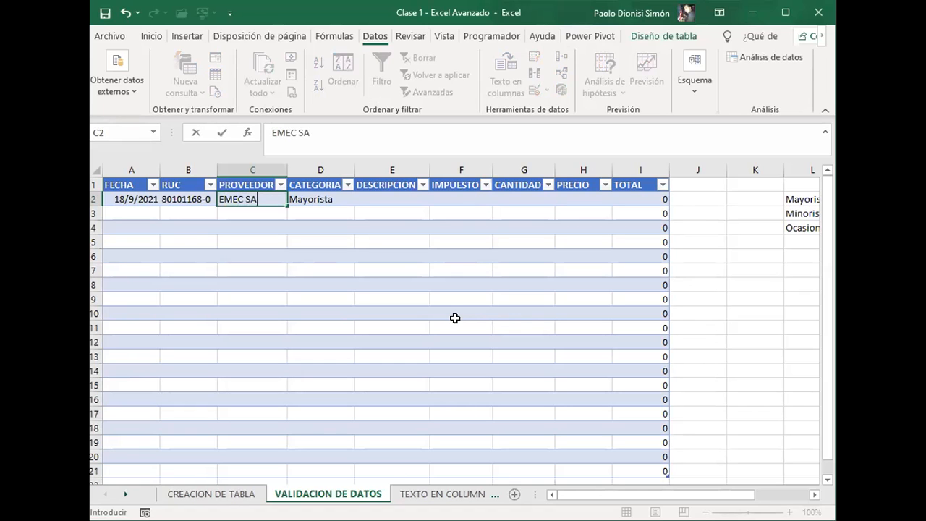
{"action": "key", "text": "Tab"}
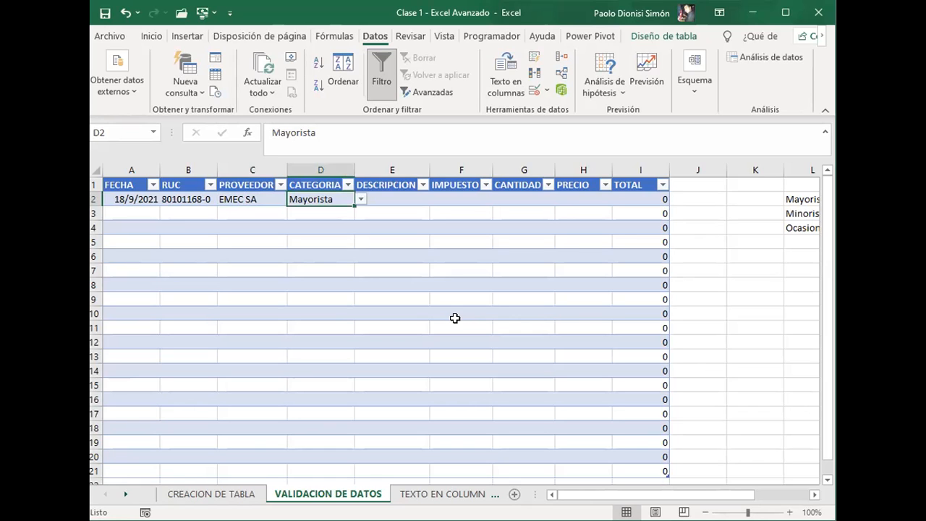
Step: Choose Mayorista from the CATEGORIA drop-down list in D2
{"action": "key", "text": "Right"}
{"action": "key", "text": "Left"}
{"action": "key", "text": "alt+Down"}
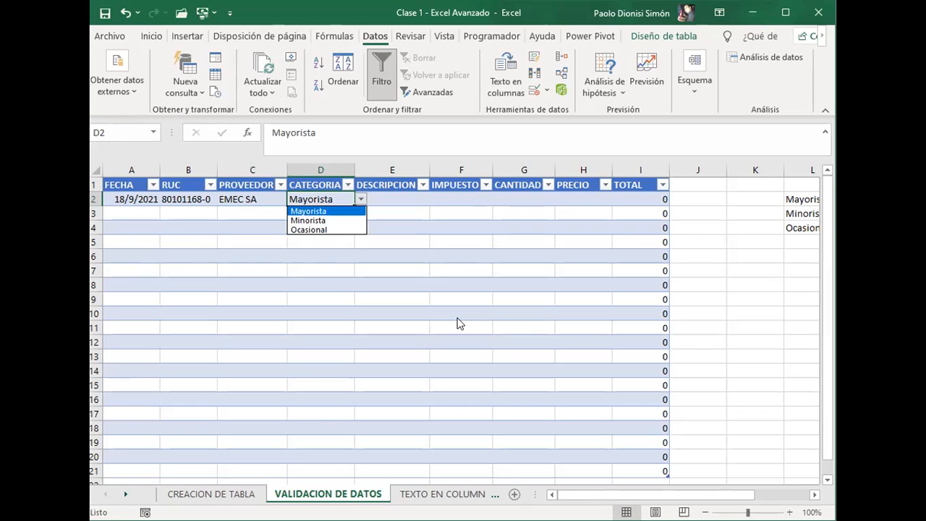
{"action": "key", "text": "Return"}
Step: Enter PRODUCTO 1 as the DESCRIPCION in E2
{"action": "key", "text": "Right"}
{"action": "type", "text": "PRODIUC"}
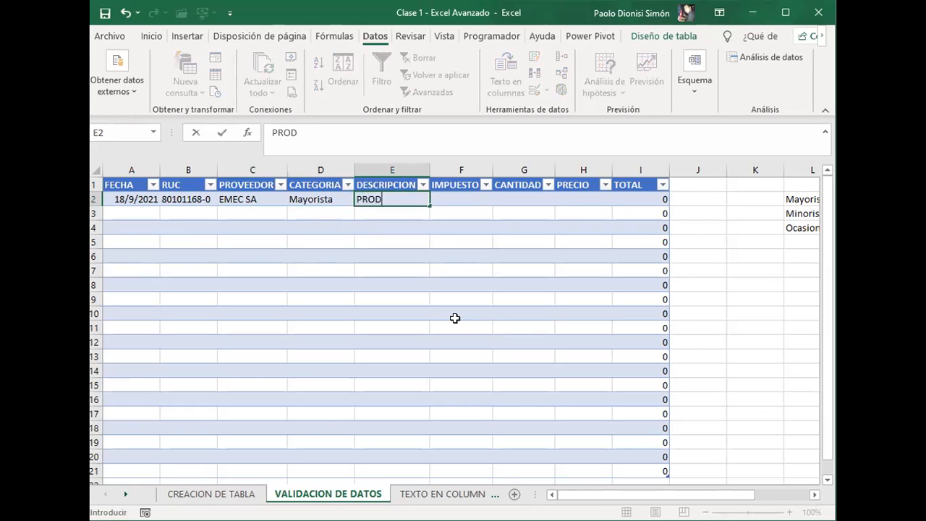
{"action": "key", "text": "BackSpace"}
{"action": "key", "text": "BackSpace"}
{"action": "key", "text": "BackSpace"}
{"action": "type", "text": "UCTO 1"}
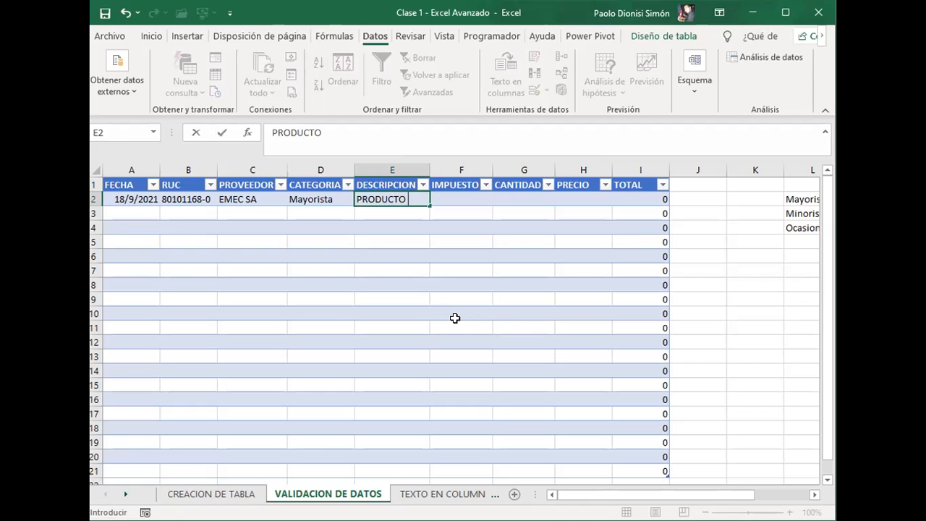
{"action": "key", "text": "Tab"}
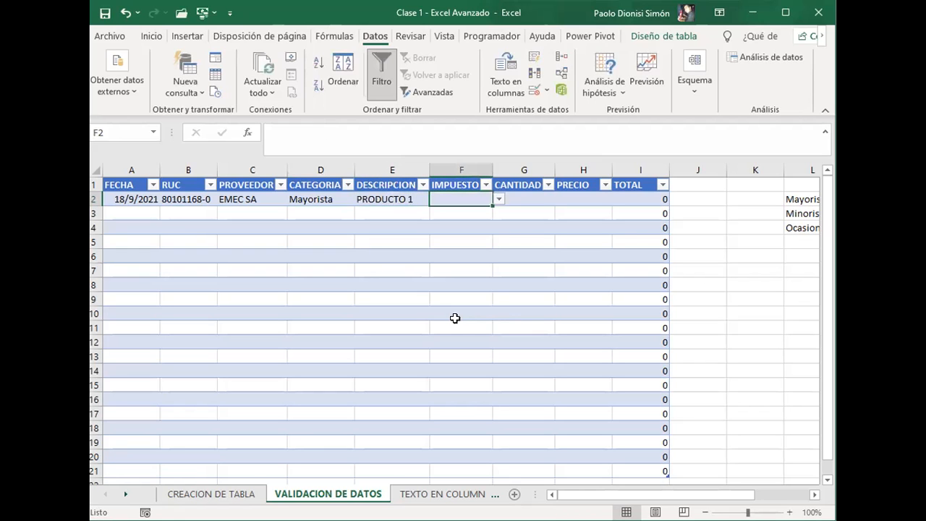
Step: Check the options offered by the IMPUESTO drop-down list in F2
{"action": "key", "text": "alt+Down"}
{"action": "key", "text": "alt+Down"}
{"action": "key", "text": "alt+Down"}
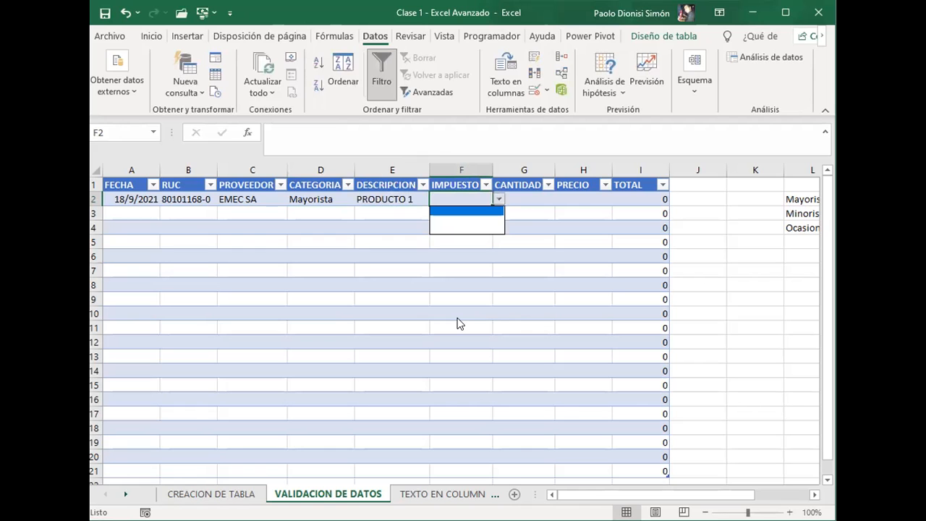
{"action": "key", "text": "alt+Down"}
Step: Enter the tax options 5%, 10% and EXENTO in cells N2 to N4
{"action": "key", "text": "Right"}
{"action": "key", "text": "Right"}
{"action": "key", "text": "Right"}
{"action": "key", "text": "Right"}
{"action": "key", "text": "Right"}
{"action": "key", "text": "Right"}
{"action": "key", "text": "Right"}
{"action": "key", "text": "Right"}
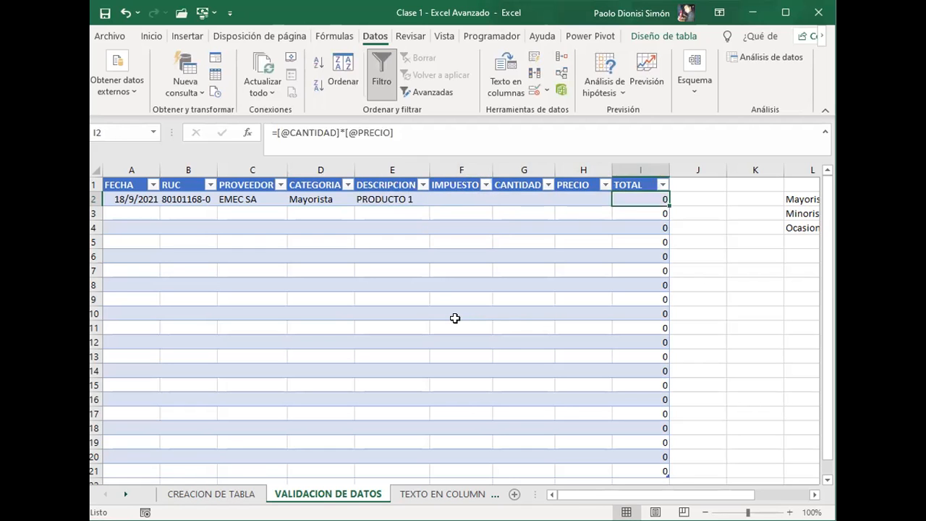
{"action": "key", "text": "Left"}
{"action": "key", "text": "Right"}
{"action": "type", "text": "5%"}
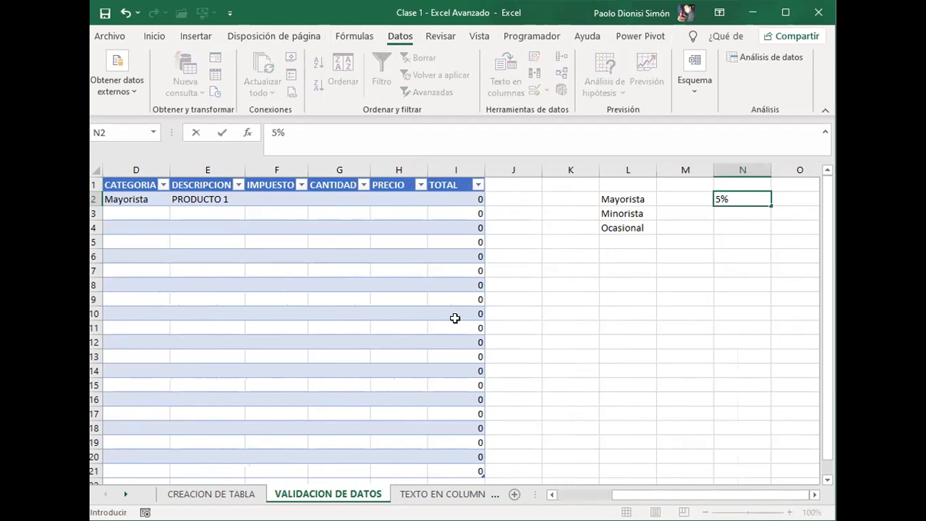
{"action": "key", "text": "Return"}
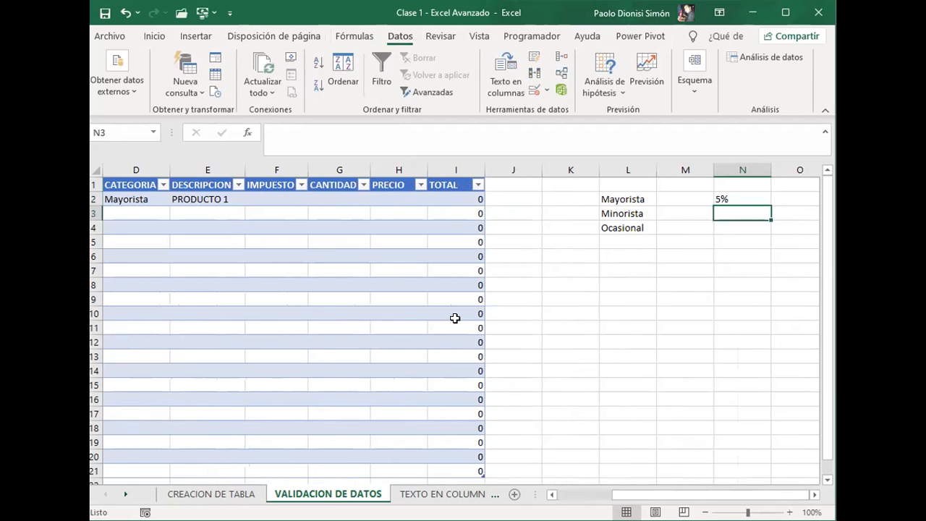
{"action": "type", "text": "10%"}
{"action": "key", "text": "Return"}
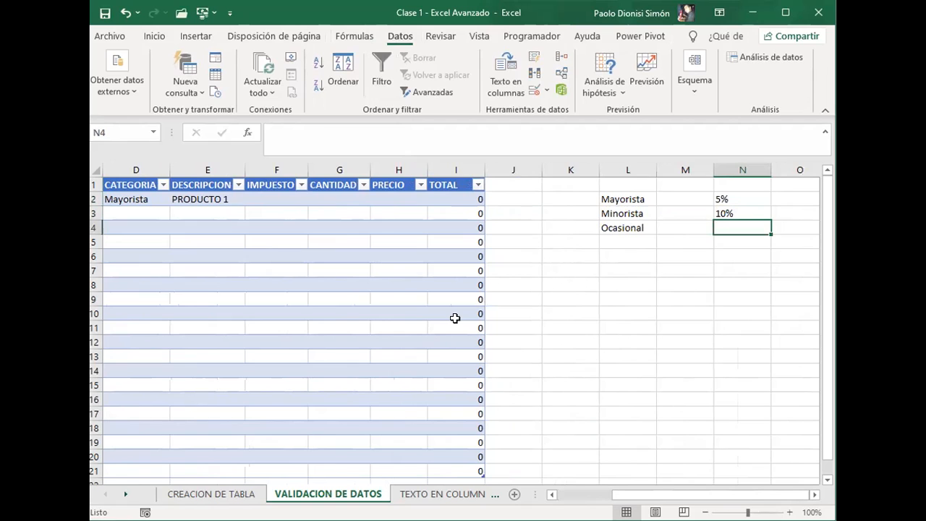
{"action": "type", "text": "e"}
{"action": "key", "text": "BackSpace"}
{"action": "type", "text": "EXENTO"}
{"action": "key", "text": "Return"}
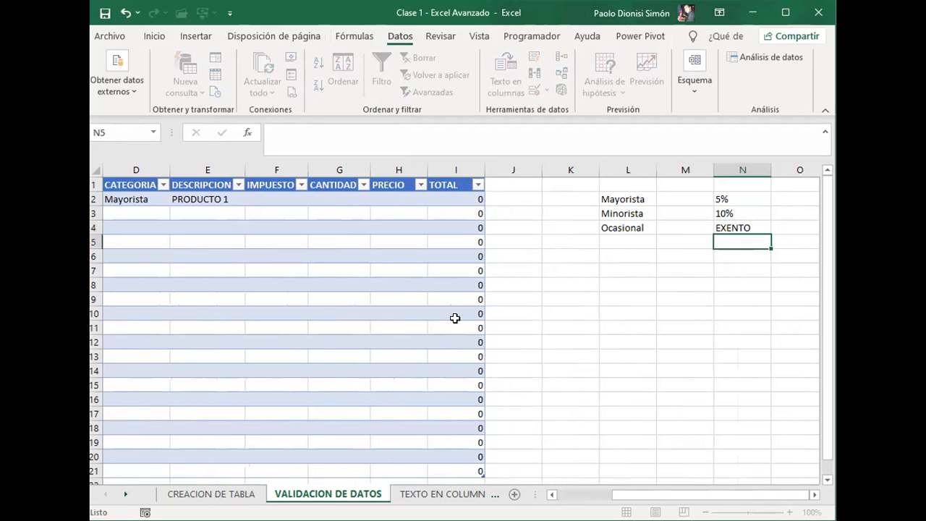
{"action": "key", "text": "Left"}
{"action": "key", "text": "Right"}
{"action": "key", "text": "Up"}
{"action": "key", "text": "Up"}
{"action": "key", "text": "Up"}
{"action": "key", "text": "shift+Down"}
{"action": "key", "text": "shift+Down"}
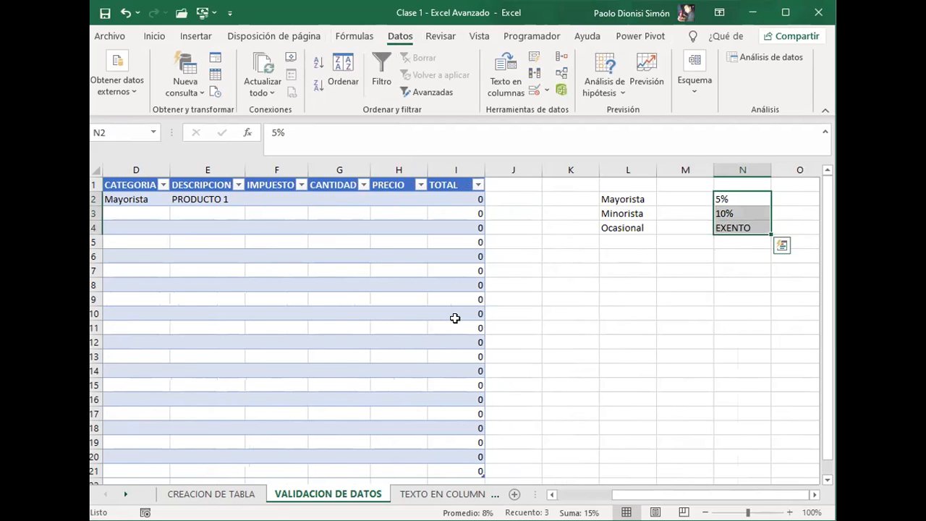
{"action": "key", "text": "ctrl+c"}
{"action": "key", "text": "Right"}
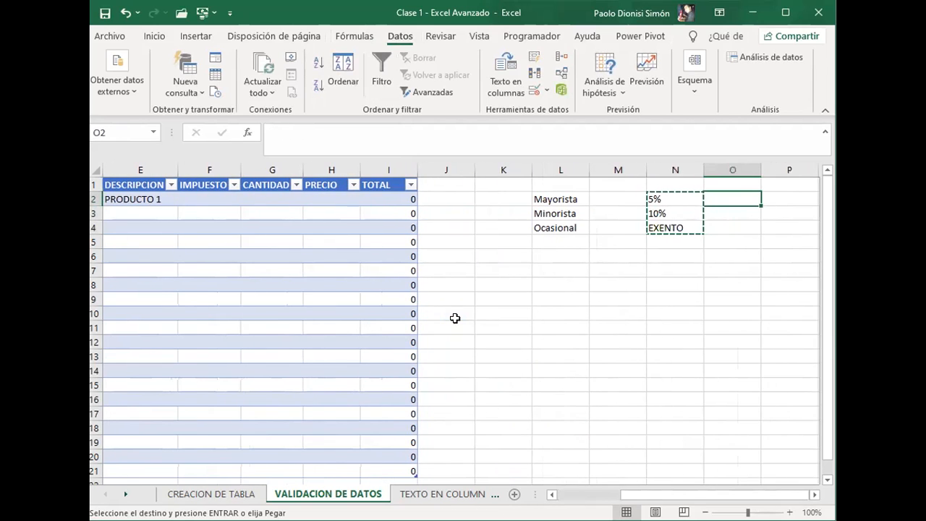
{"action": "key", "text": "Left"}
{"action": "key", "text": "shift+Down"}
{"action": "key", "text": "shift+Down"}
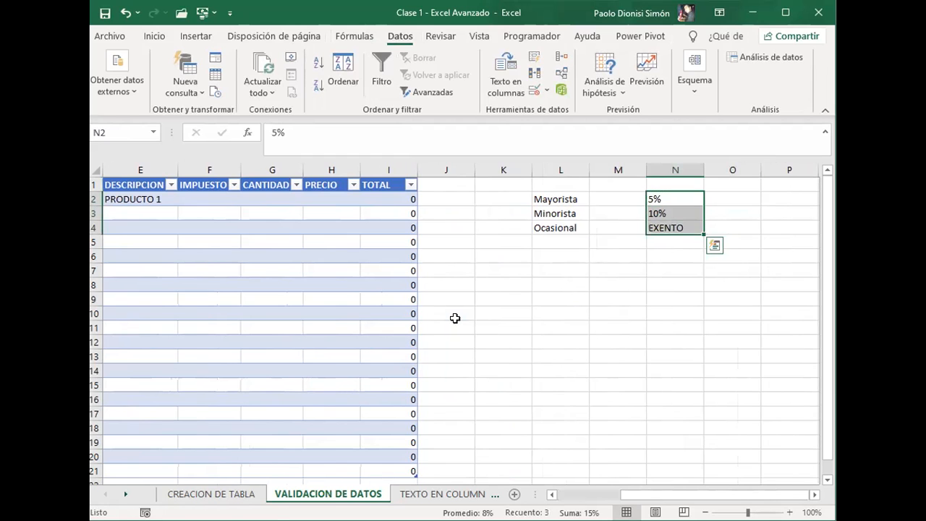
{"action": "key", "text": "Right"}
{"action": "key", "text": "BackSpace"}
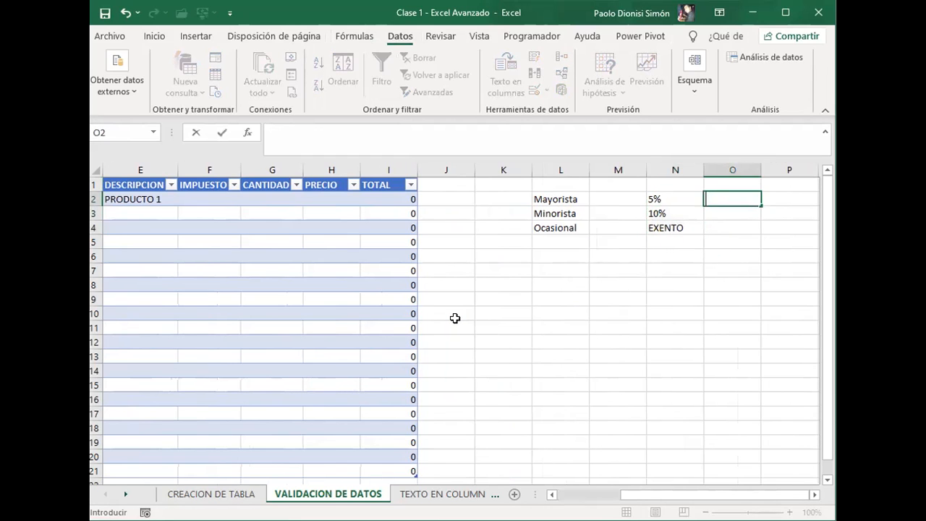
{"action": "key", "text": "Escape"}
Step: Copy the tax options from N2:N4 to O2:O4 and delete the originals in column N
{"action": "key", "text": "Left"}
{"action": "key", "text": "shift+Down"}
{"action": "key", "text": "shift+Down"}
{"action": "key", "text": "ctrl+c"}
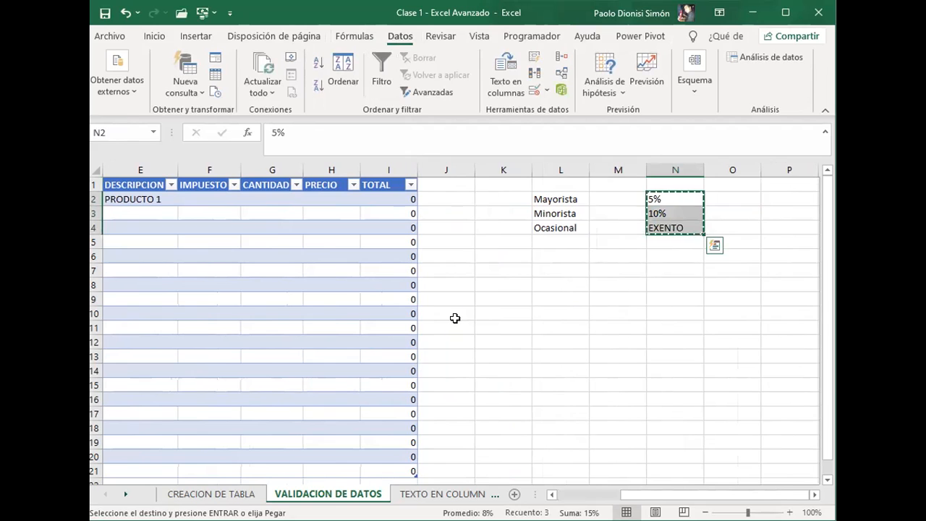
{"action": "key", "text": "Right"}
{"action": "key", "text": "ctrl+v"}
{"action": "key", "text": "Left"}
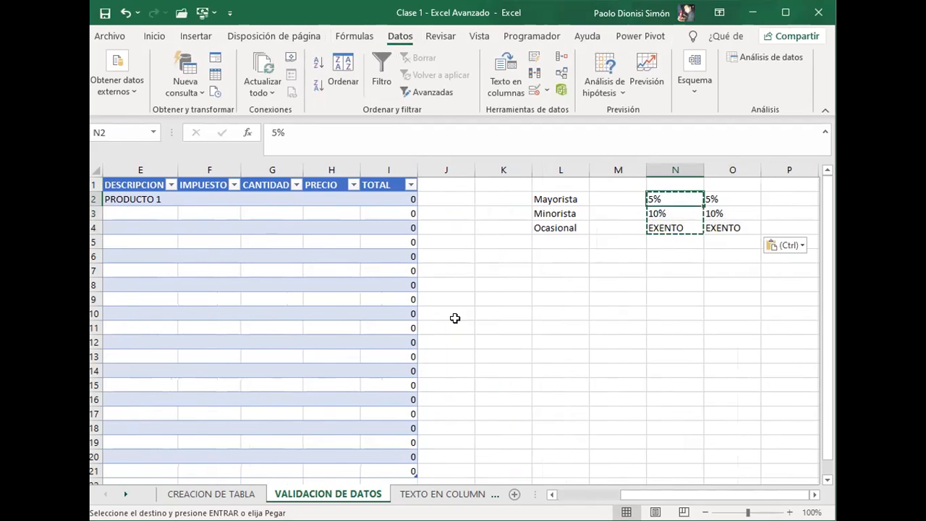
{"action": "key", "text": "shift+Down"}
{"action": "key", "text": "shift+Down"}
{"action": "key", "text": "Delete"}
Step: Change the list source of the IMPUESTO validation in F2 to $O$2:$O$4 and check its drop-down options
{"action": "key", "text": "Left"}
{"action": "key", "text": "Left"}
{"action": "key", "text": "Left"}
{"action": "key", "text": "Left"}
{"action": "key", "text": "Left"}
{"action": "key", "text": "Left"}
{"action": "key", "text": "Left"}
{"action": "key", "text": "Left"}
{"action": "key", "text": "Left"}
{"action": "key", "text": "Left"}
{"action": "key", "text": "Left"}
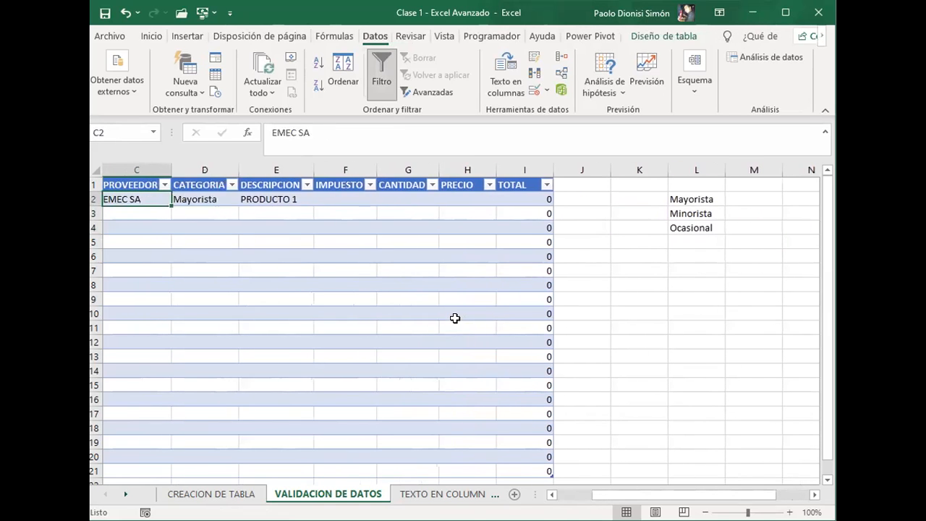
{"action": "key", "text": "Right"}
{"action": "key", "text": "Right"}
{"action": "key", "text": "Right"}
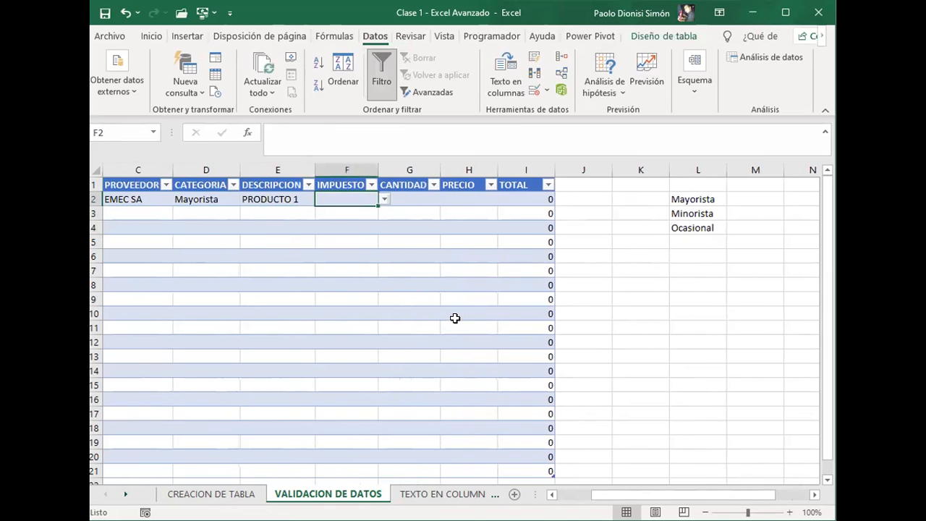
{"action": "left_click", "coordinate": [535, 90]}
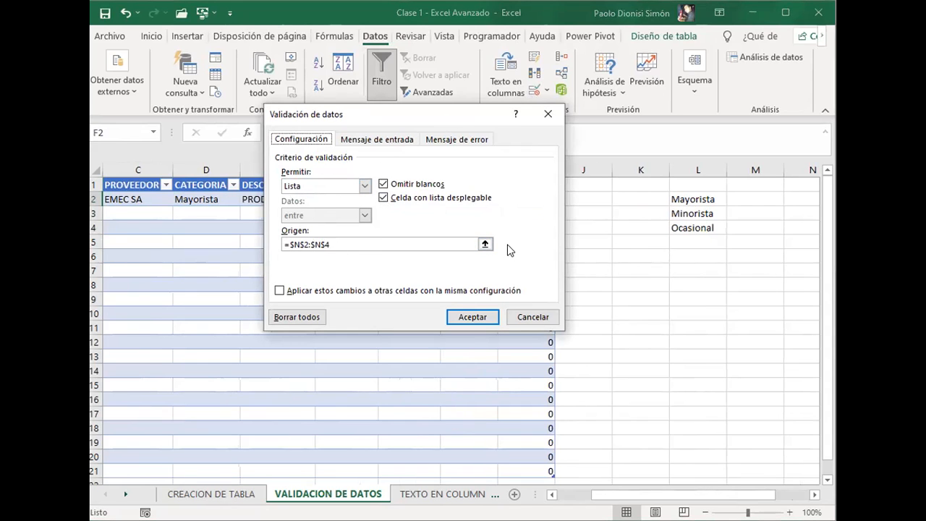
{"action": "left_click", "coordinate": [485, 244]}
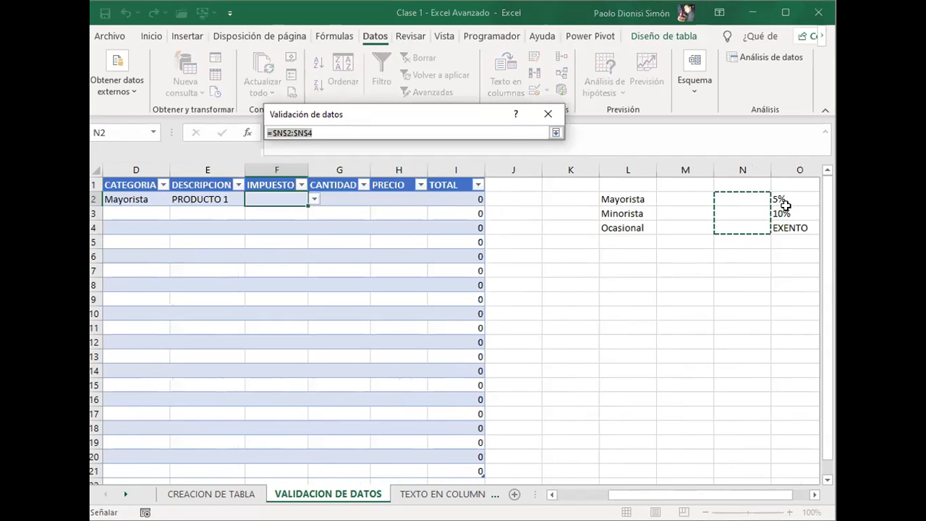
{"action": "left_click_drag", "start_coordinate": [785, 205], "coordinate": [787, 229]}
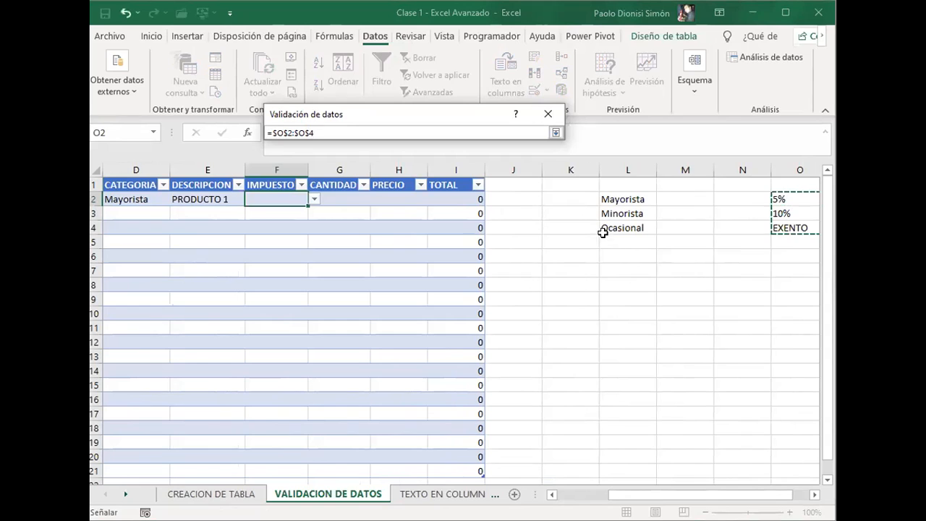
{"action": "left_click", "coordinate": [556, 134]}
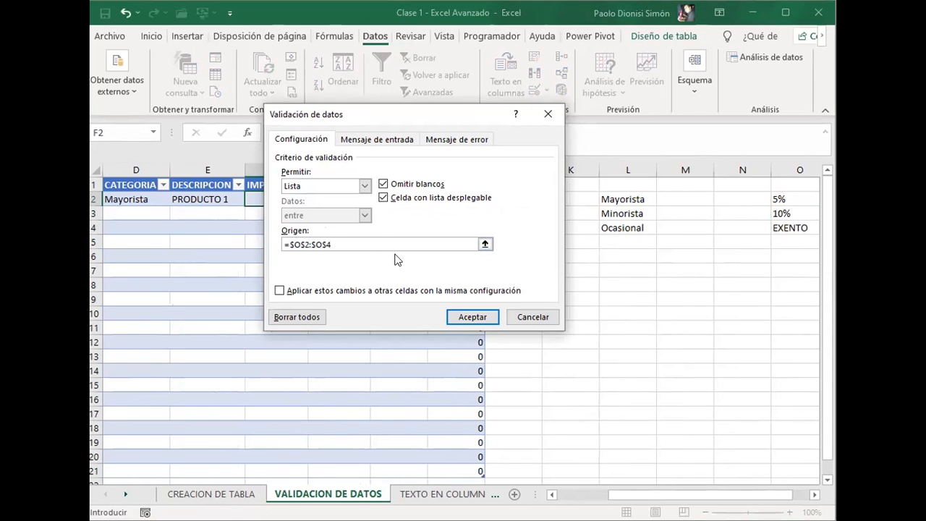
{"action": "left_click", "coordinate": [477, 316]}
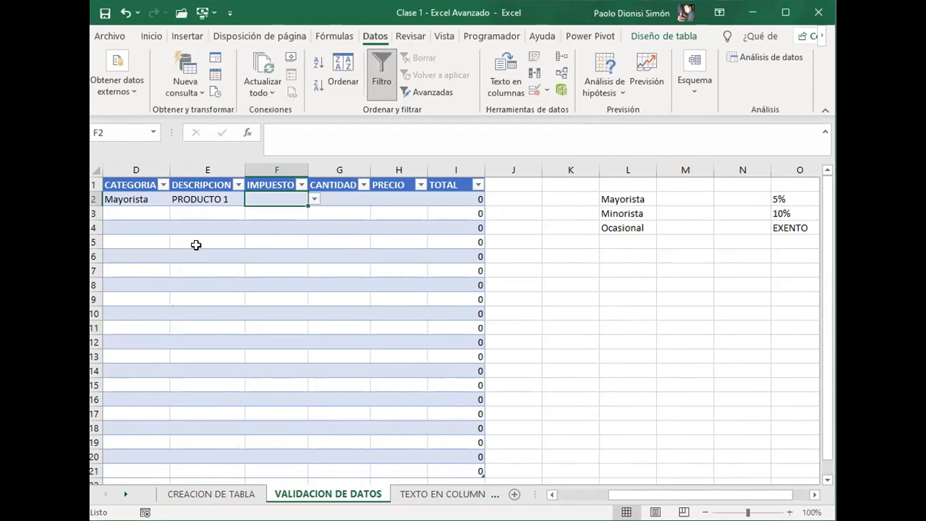
{"action": "left_click", "coordinate": [314, 200]}
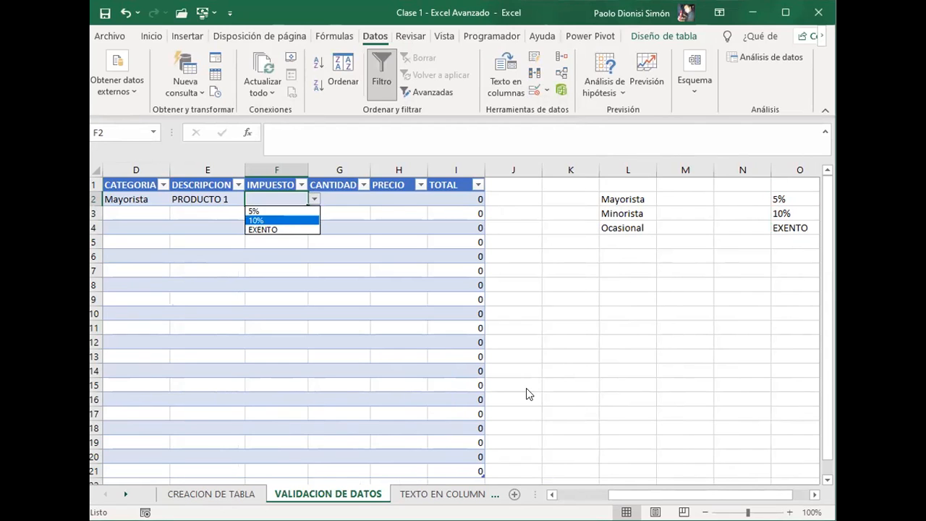
{"action": "left_click", "coordinate": [527, 234]}
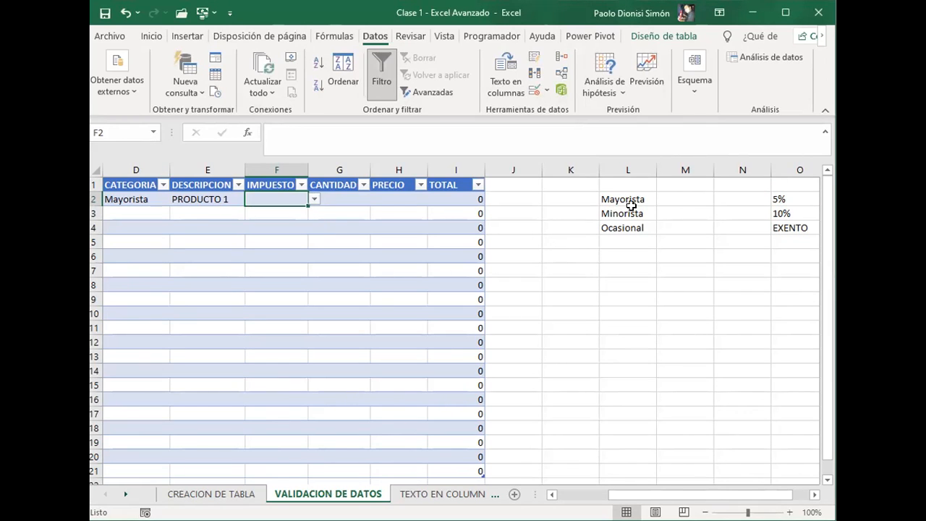
Step: Try hiding columns L to O, which hold the option lists, and undo the hiding
{"action": "left_click", "coordinate": [629, 164]}
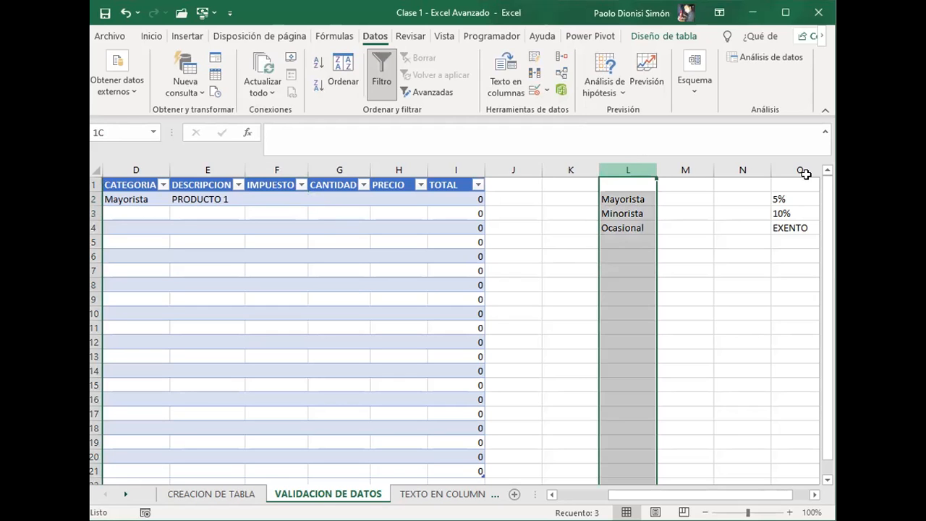
{"action": "left_click", "coordinate": [733, 163], "text": "shift"}
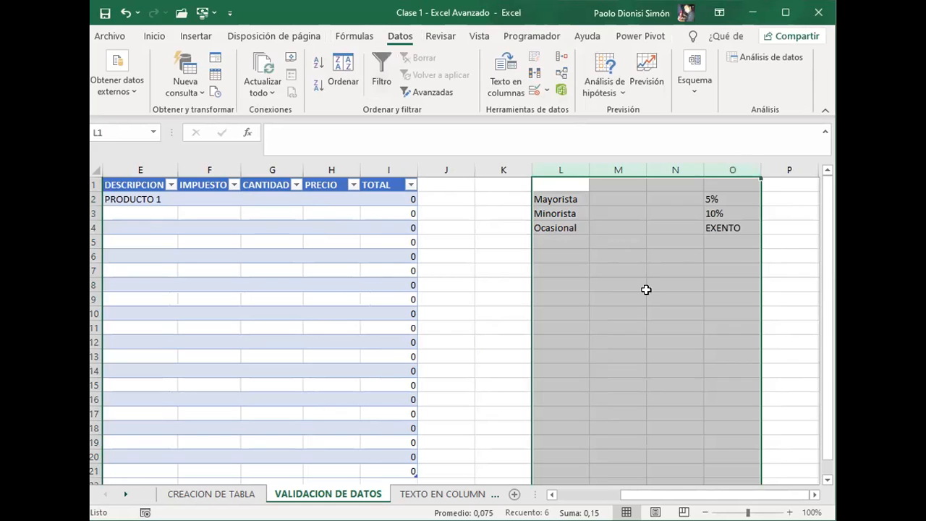
{"action": "right_click", "coordinate": [646, 290]}
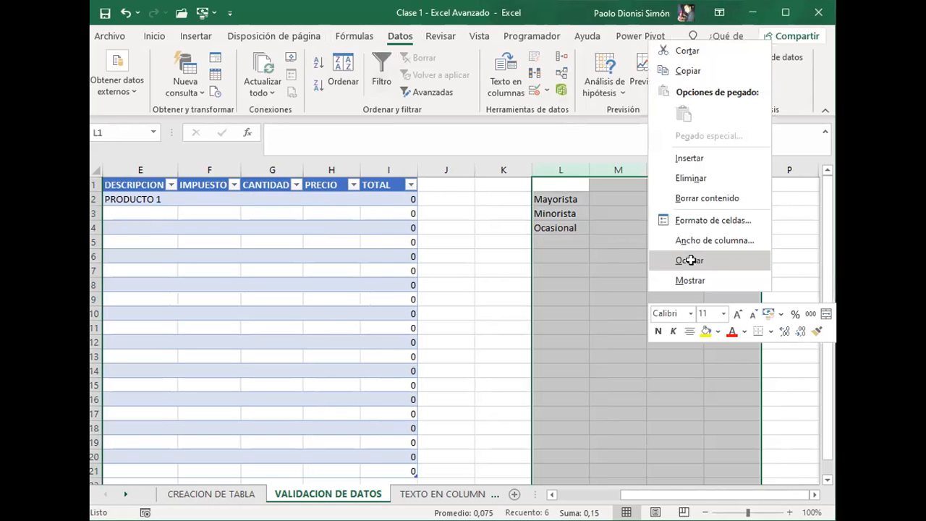
{"action": "left_click", "coordinate": [689, 260]}
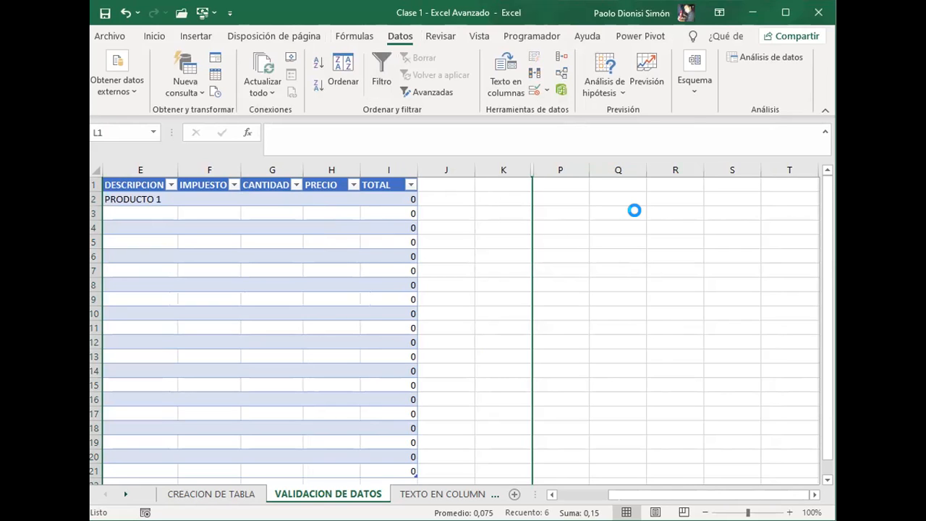
{"action": "key", "text": "ctrl+z"}
{"action": "key", "text": "ctrl+z"}
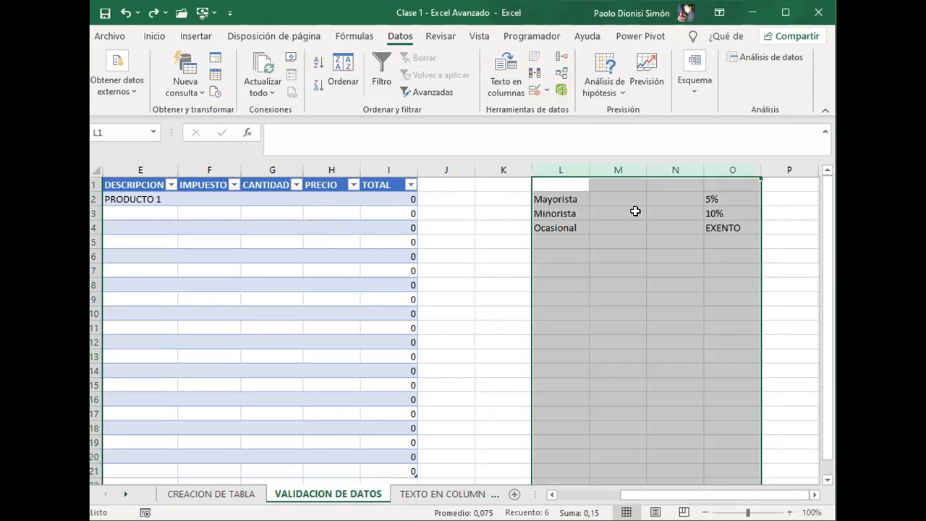
{"action": "left_click", "coordinate": [610, 242]}
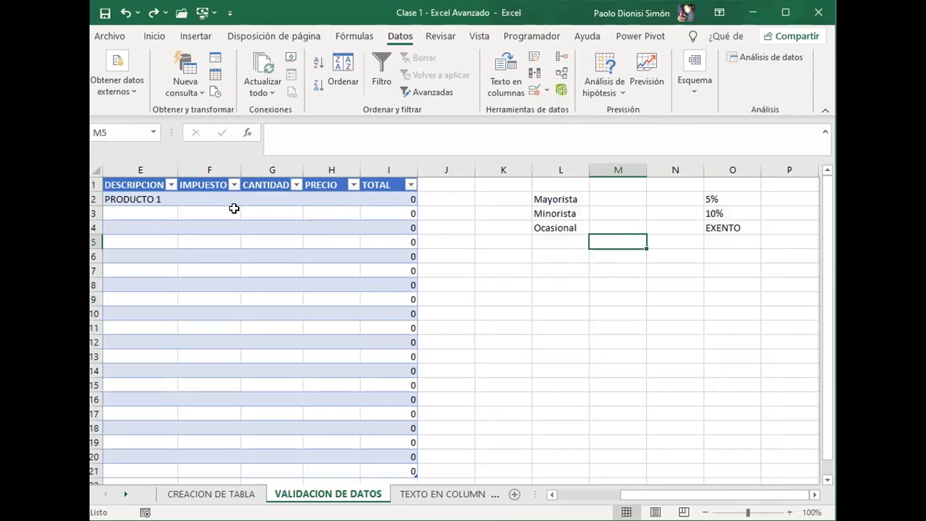
Step: Try 5% and 10% from the IMPUESTO drop-down list in F2
{"action": "left_click", "coordinate": [219, 205]}
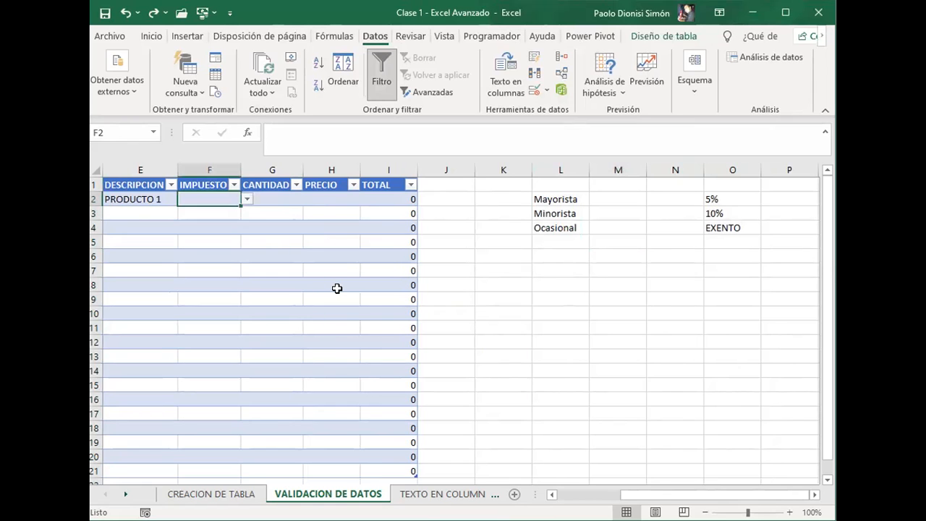
{"action": "key", "text": "Left"}
{"action": "key", "text": "Left"}
{"action": "key", "text": "Left"}
{"action": "key", "text": "Left"}
{"action": "key", "text": "Left"}
{"action": "key", "text": "Right"}
{"action": "key", "text": "Right"}
{"action": "key", "text": "Right"}
{"action": "key", "text": "Right"}
{"action": "key", "text": "Right"}
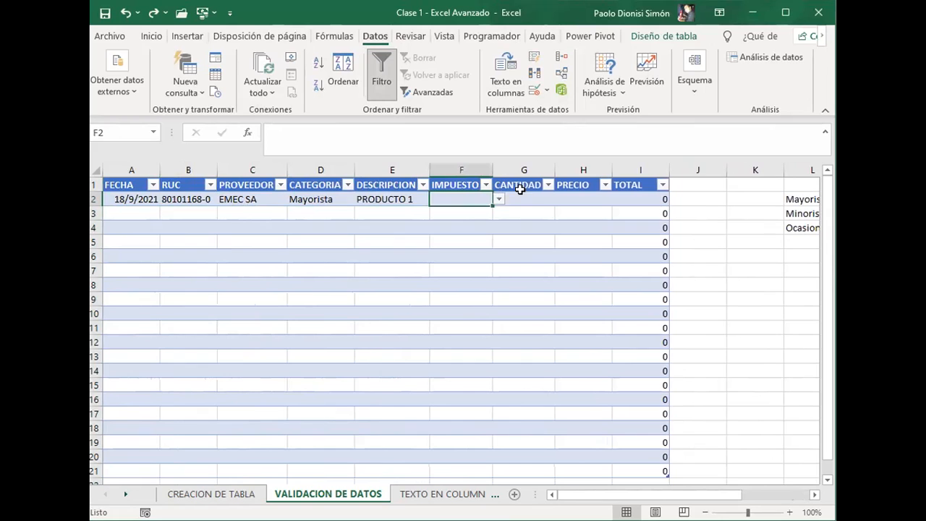
{"action": "left_click", "coordinate": [498, 199]}
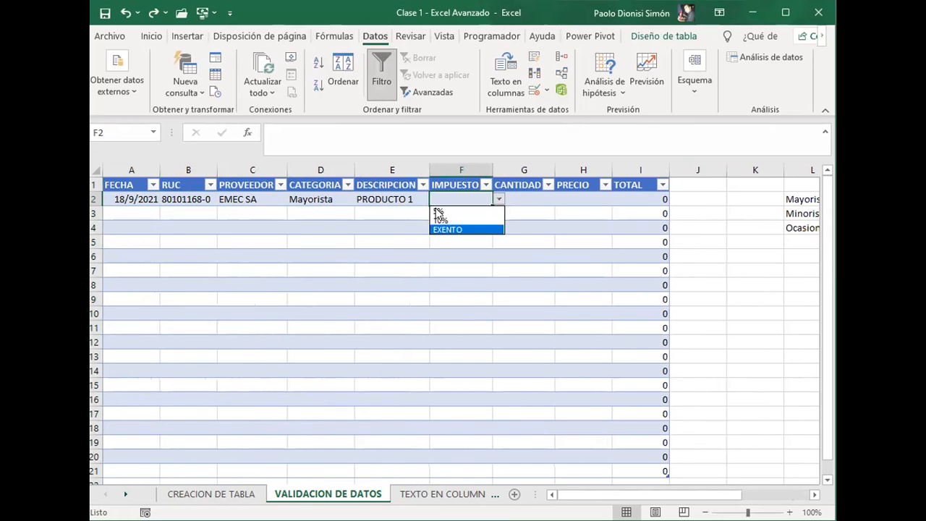
{"action": "left_click", "coordinate": [447, 212]}
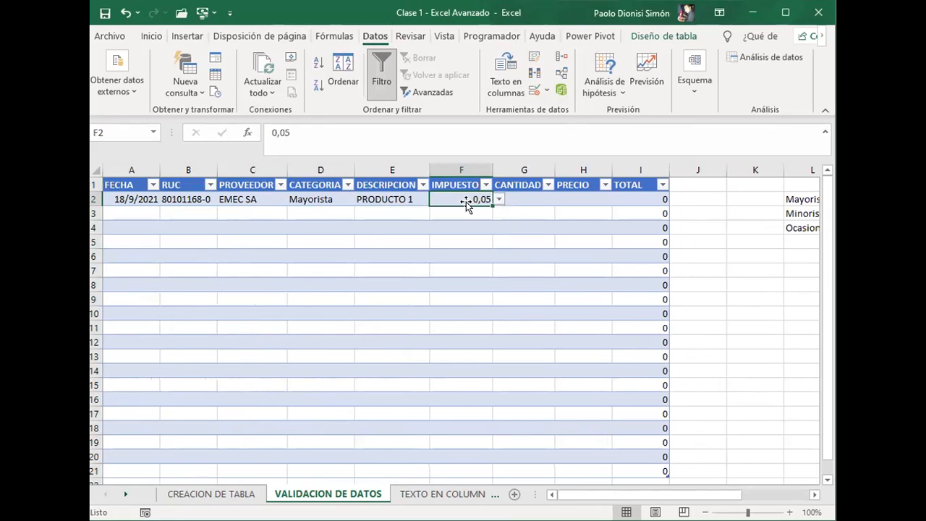
{"action": "left_click", "coordinate": [498, 200]}
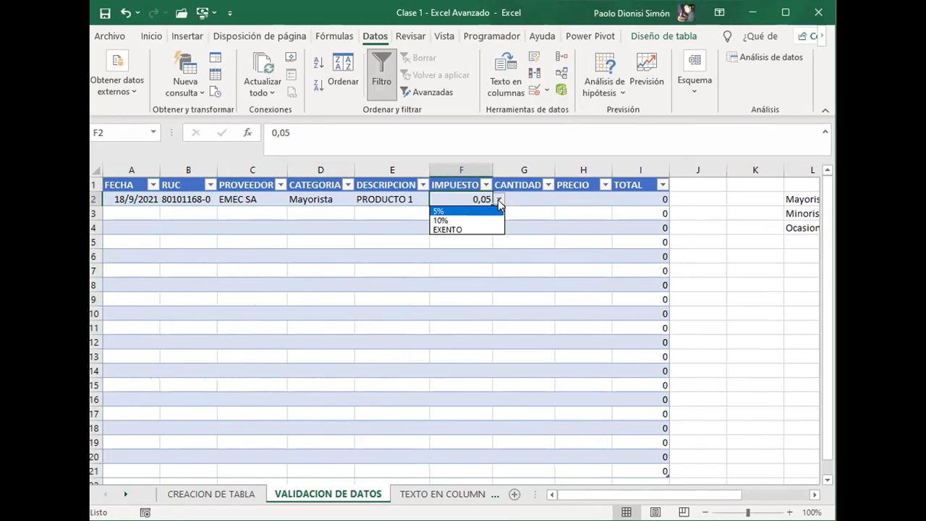
{"action": "left_click", "coordinate": [461, 215]}
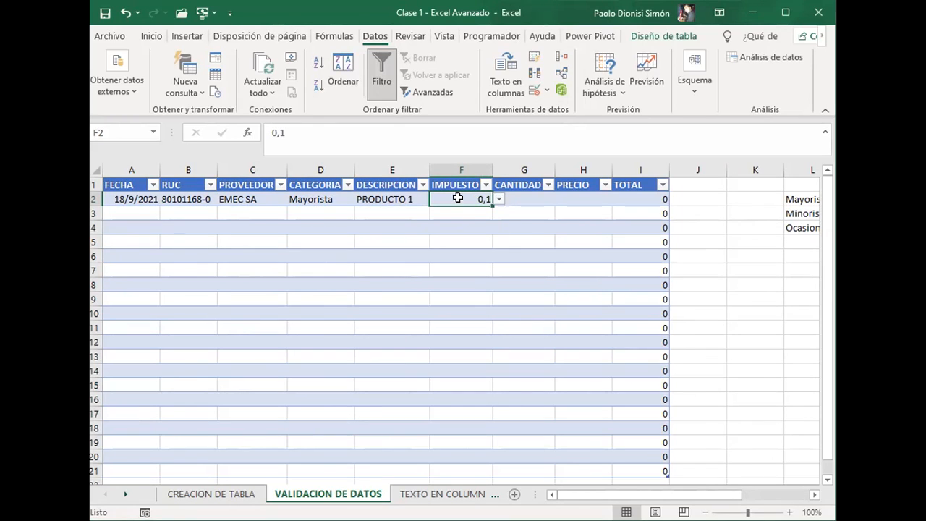
Step: Apply the percentage number format to the IMPUESTO cell F2 and check the drop-down list in F3
{"action": "left_click", "coordinate": [151, 37]}
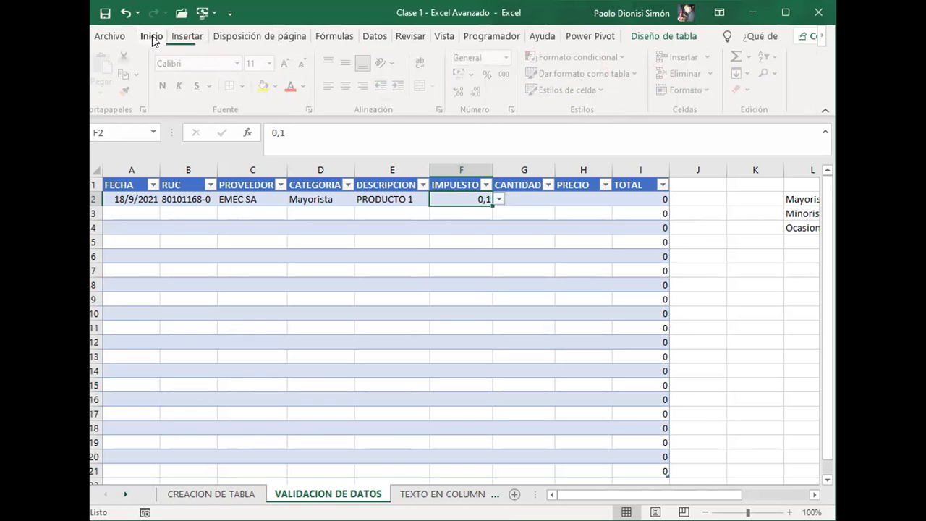
{"action": "left_click", "coordinate": [492, 75]}
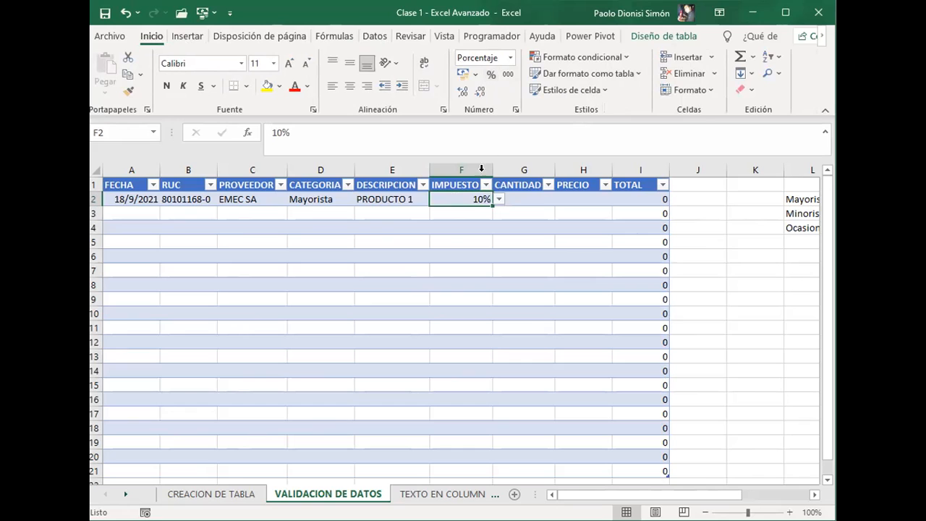
{"action": "left_click", "coordinate": [479, 215]}
{"action": "left_click", "coordinate": [499, 213]}
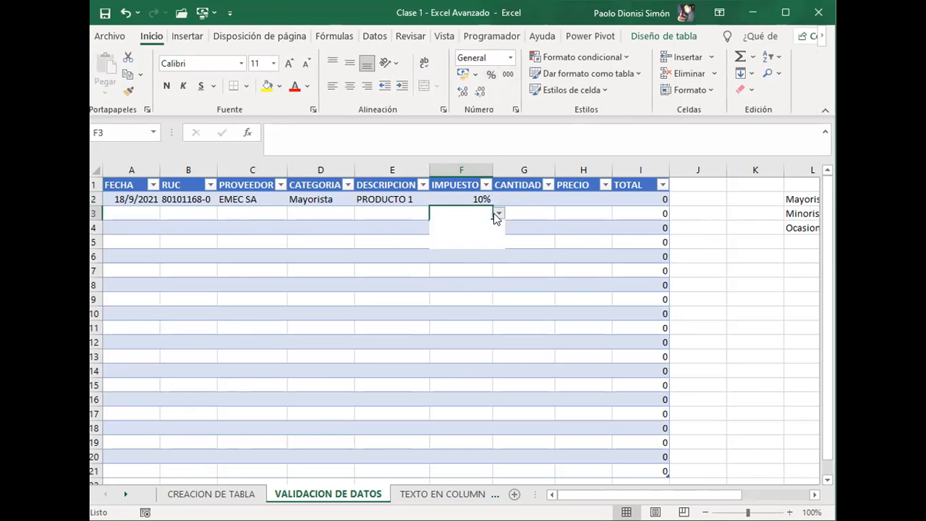
{"action": "left_click", "coordinate": [465, 199]}
{"action": "left_click", "coordinate": [465, 199]}
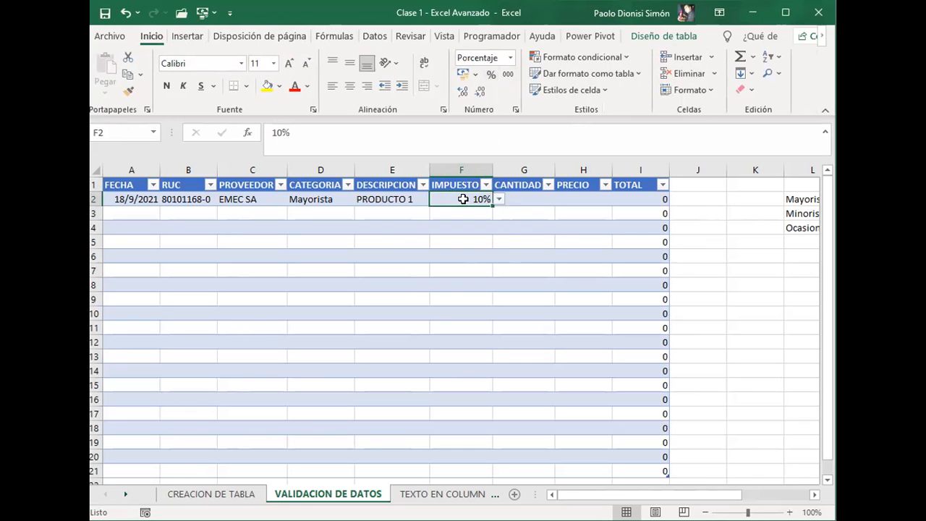
Step: Copy the format of F2 to the IMPUESTO cells F3:F21 and check the drop-down list in F3
{"action": "left_click", "coordinate": [130, 94]}
{"action": "left_click_drag", "start_coordinate": [466, 215], "coordinate": [473, 488]}
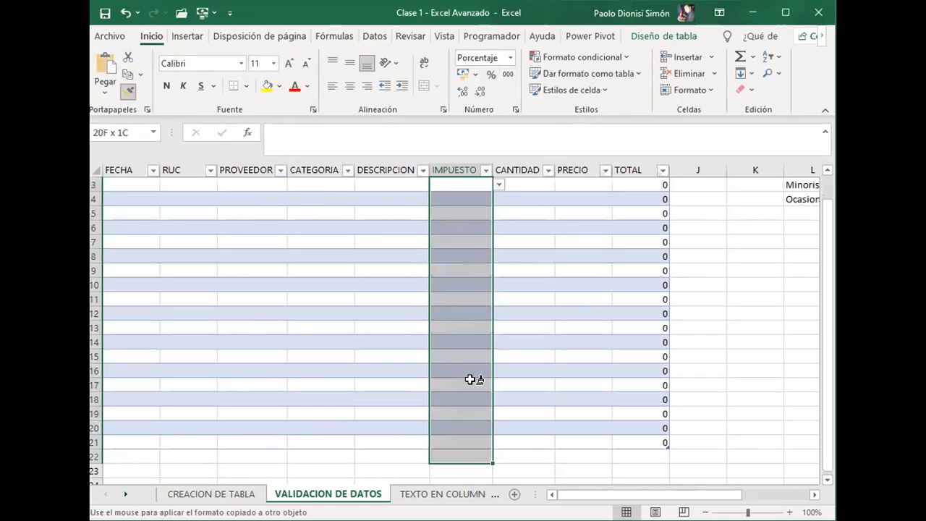
{"action": "left_click_drag", "start_coordinate": [471, 419], "coordinate": [471, 420]}
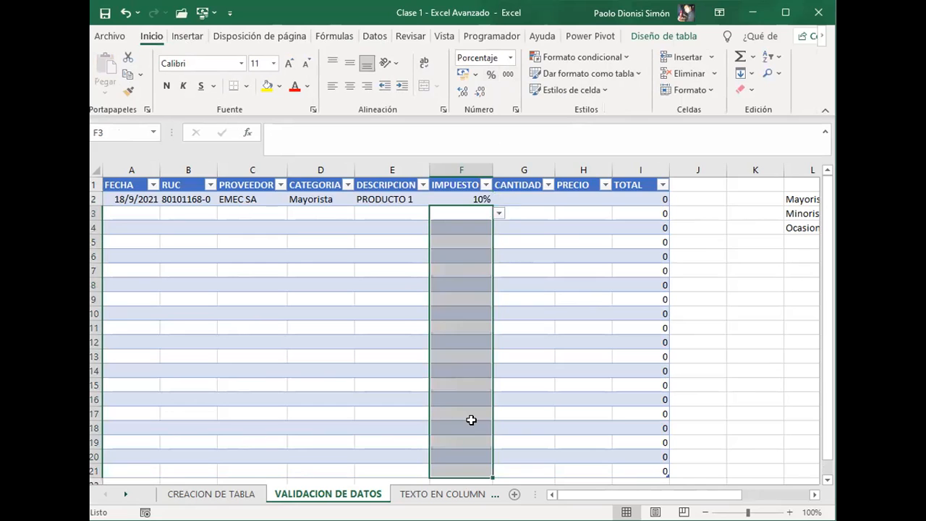
{"action": "left_click", "coordinate": [466, 213]}
{"action": "left_click", "coordinate": [499, 212]}
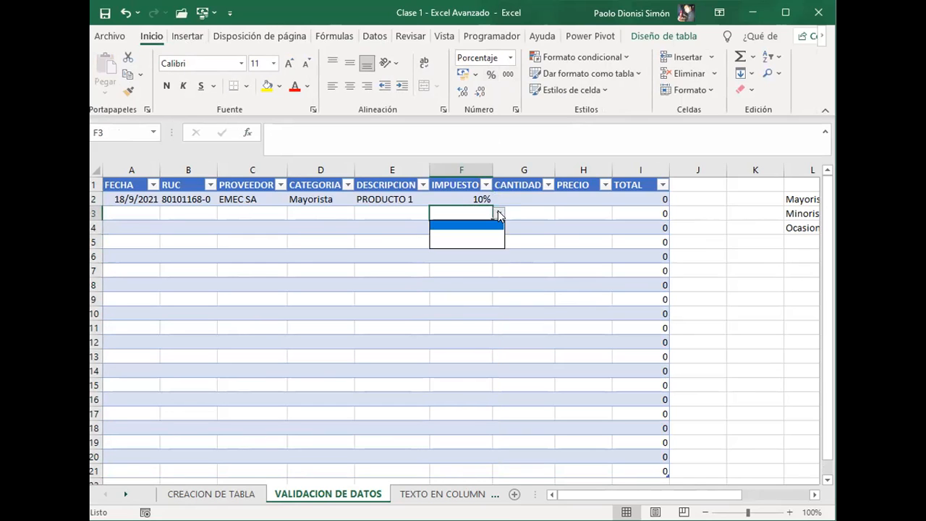
Step: Clear the value in F2 and copy the empty cell with its validation down the IMPUESTO column
{"action": "left_click", "coordinate": [469, 199]}
{"action": "key", "text": "Delete"}
{"action": "key", "text": "ctrl+c"}
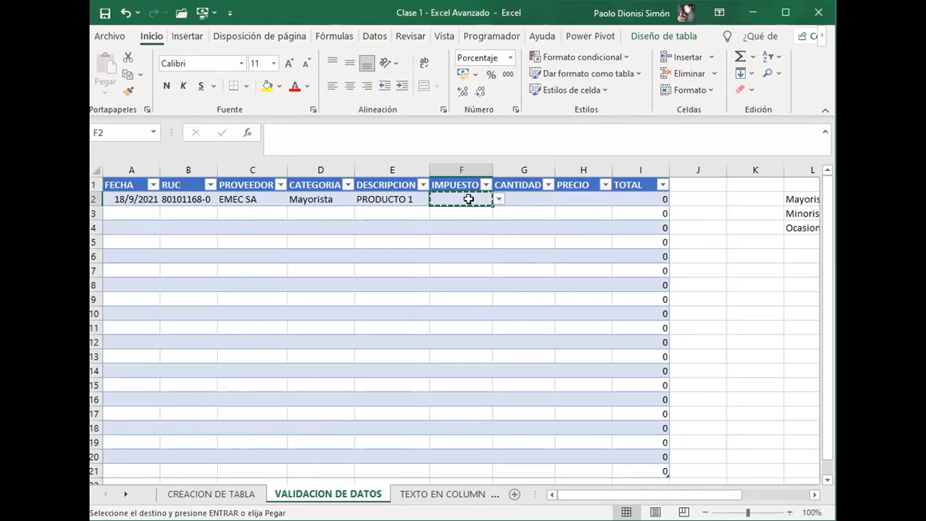
{"action": "key", "text": "shift+Down"}
{"action": "key", "text": "shift+Down"}
{"action": "key", "text": "shift+Down"}
{"action": "key", "text": "shift+Down"}
{"action": "key", "text": "shift+Down"}
{"action": "key", "text": "shift+Down"}
{"action": "key", "text": "shift+Down"}
{"action": "key", "text": "shift+Down"}
{"action": "key", "text": "shift+Down"}
{"action": "key", "text": "shift+Down"}
{"action": "key", "text": "shift+Down"}
{"action": "key", "text": "shift+Down"}
{"action": "key", "text": "shift+Down"}
{"action": "key", "text": "shift+Down"}
{"action": "key", "text": "shift+Down"}
{"action": "key", "text": "shift+Down"}
{"action": "key", "text": "shift+Down"}
{"action": "key", "text": "shift+Down"}
{"action": "key", "text": "shift+Down"}
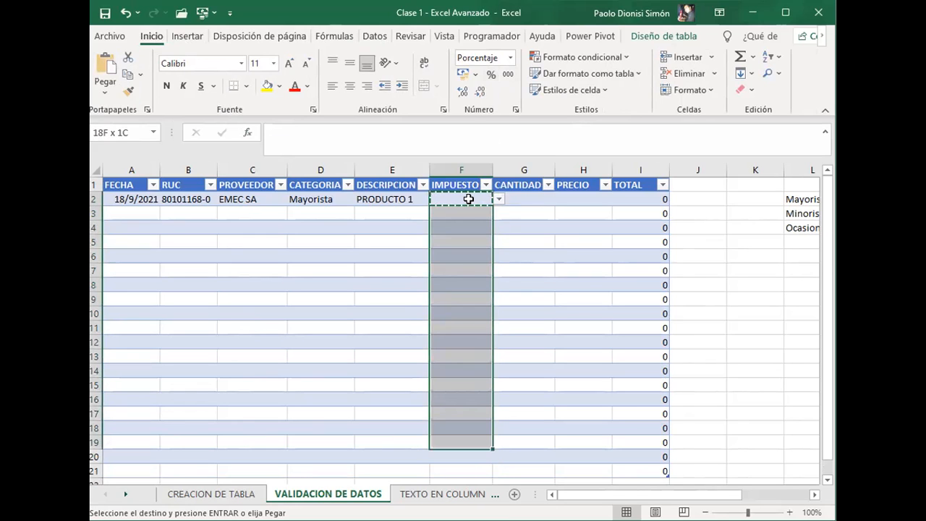
{"action": "key", "text": "Return"}
Step: Check the drop-down options of the IMPUESTO cells F3 and F4
{"action": "key", "text": "Right"}
{"action": "key", "text": "Left"}
{"action": "key", "text": "Down"}
{"action": "key", "text": "alt+Down"}
{"action": "key", "text": "Escape"}
{"action": "key", "text": "Down"}
{"action": "key", "text": "alt+Down"}
{"action": "key", "text": "Escape"}
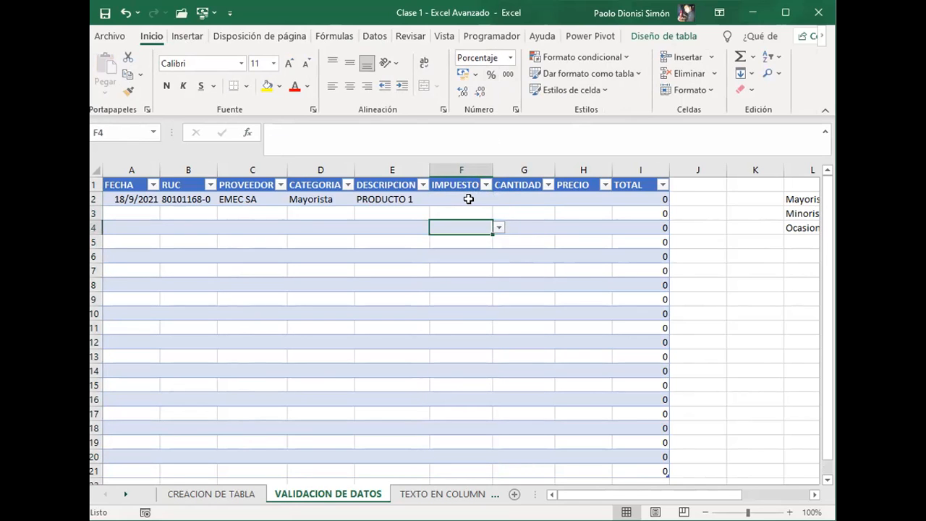
{"action": "key", "text": "Up"}
{"action": "key", "text": "Up"}
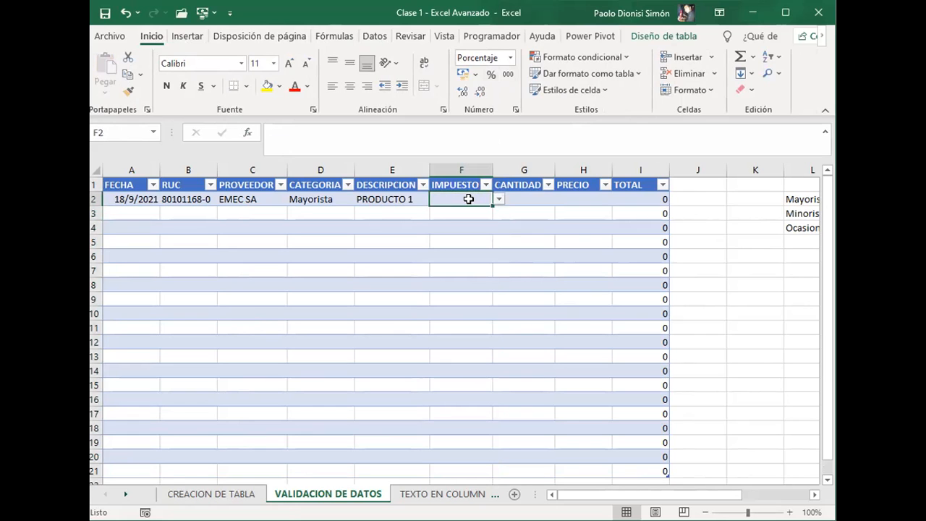
{"action": "left_click", "coordinate": [714, 246]}
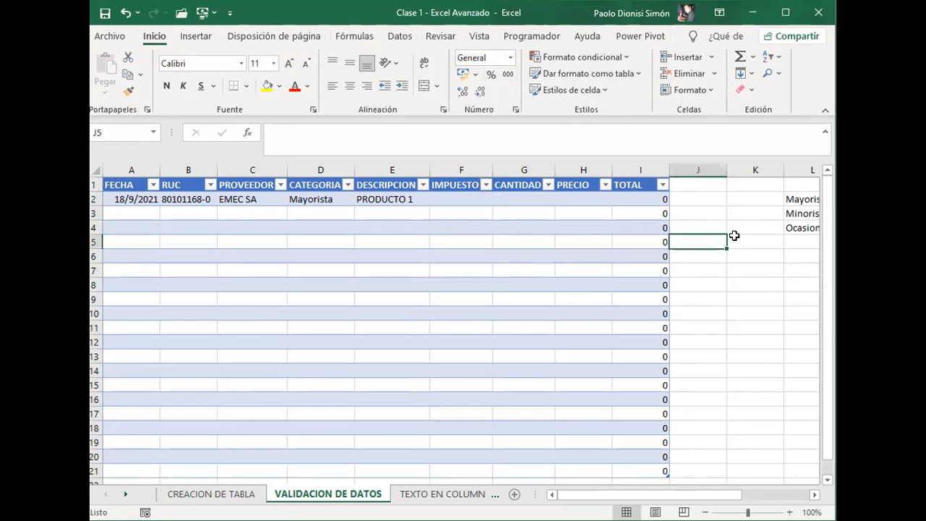
{"action": "left_click", "coordinate": [743, 235]}
{"action": "key", "text": "Up"}
{"action": "key", "text": "Right"}
{"action": "key", "text": "Left"}
{"action": "key", "text": "Left"}
{"action": "key", "text": "Left"}
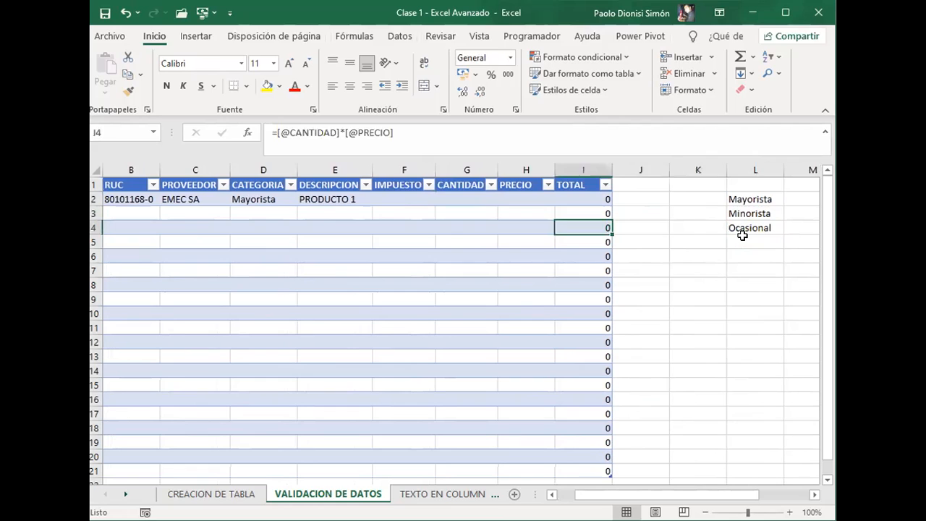
{"action": "key", "text": "Left"}
{"action": "key", "text": "Left"}
{"action": "key", "text": "Up"}
{"action": "key", "text": "Left"}
{"action": "key", "text": "Left"}
{"action": "key", "text": "Up"}
{"action": "key", "text": "Right"}
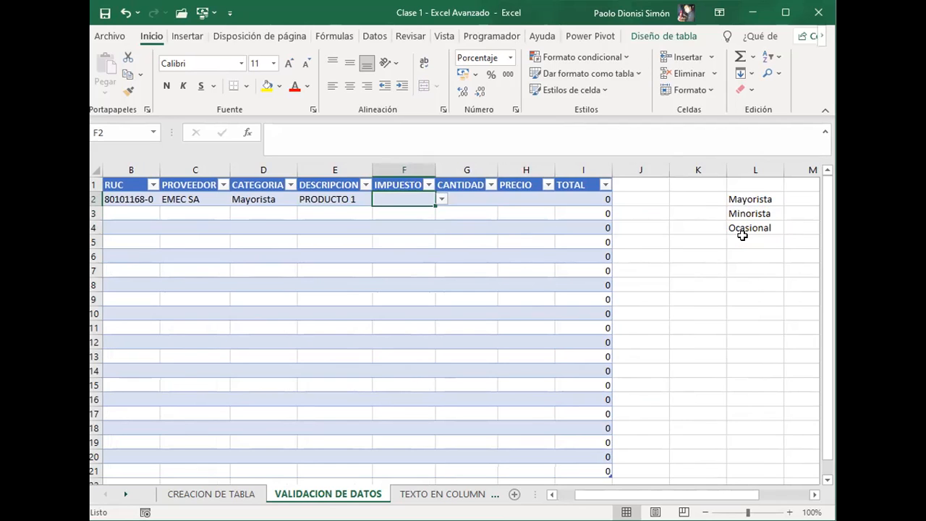
Step: Choose 10% from the drop-down list of the IMPUESTO cell F2
{"action": "key", "text": "alt+Down"}
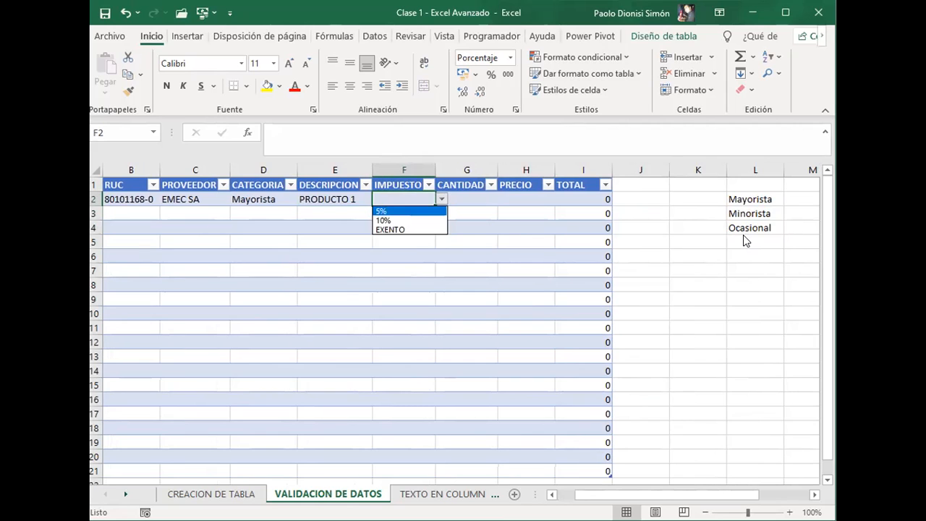
{"action": "key", "text": "Down"}
{"action": "key", "text": "Down"}
{"action": "key", "text": "Up"}
{"action": "key", "text": "Up"}
{"action": "key", "text": "Down"}
{"action": "key", "text": "Down"}
{"action": "key", "text": "Up"}
{"action": "key", "text": "Down"}
{"action": "key", "text": "Up"}
{"action": "key", "text": "Down"}
{"action": "key", "text": "Up"}
{"action": "key", "text": "Up"}
{"action": "key", "text": "Down"}
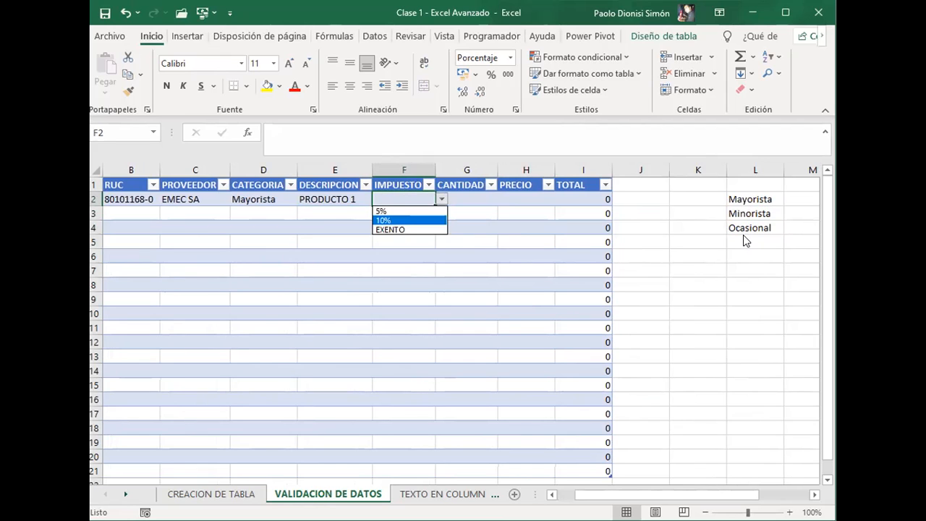
{"action": "key", "text": "Return"}
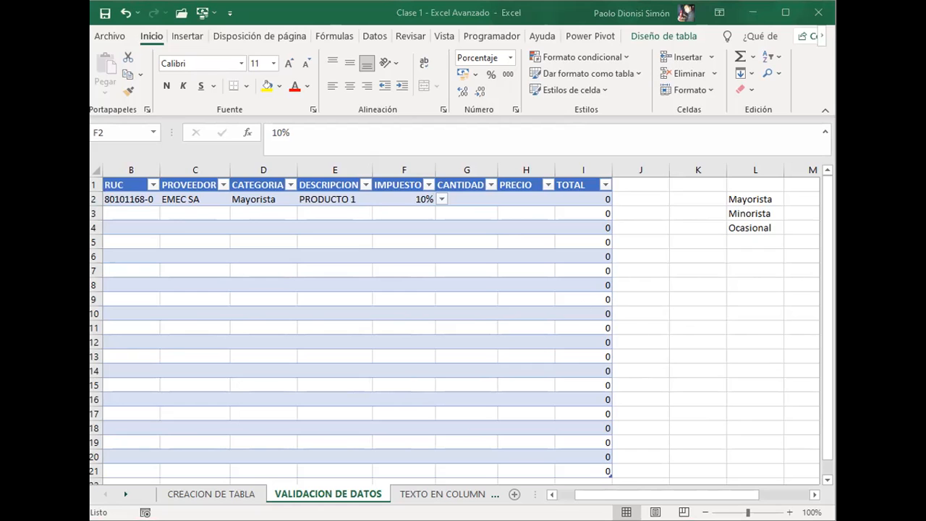
Step: Recheck the drop-down options of the IMPUESTO cell F2, keeping 10% selected
{"action": "key", "text": "Right"}
{"action": "key", "text": "Left"}
{"action": "key", "text": "alt+Down"}
{"action": "key", "text": "Down"}
{"action": "key", "text": "Up"}
{"action": "key", "text": "Up"}
{"action": "key", "text": "Down"}
{"action": "key", "text": "Return"}
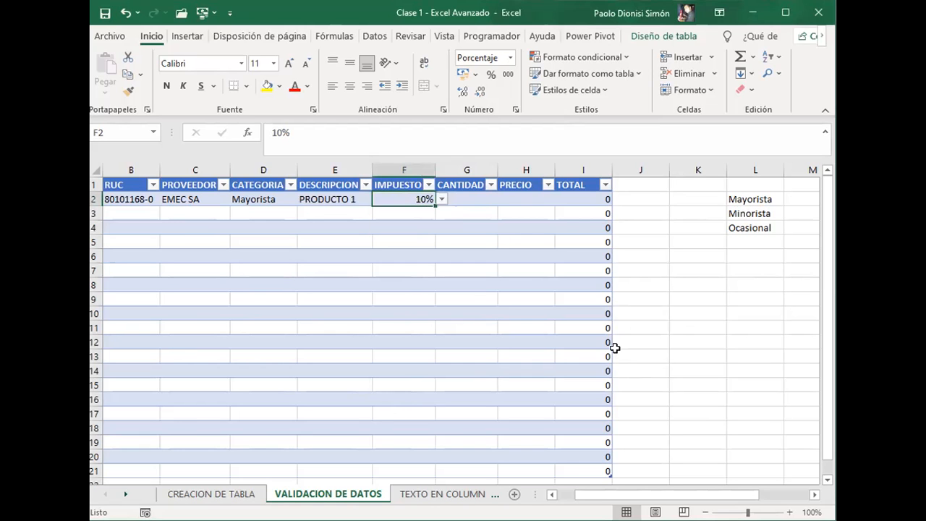
Step: Examine the filter menu of the RUC column header in B1, leaving the filter unchanged
{"action": "key", "text": "Left"}
{"action": "key", "text": "Left"}
{"action": "key", "text": "Left"}
{"action": "key", "text": "Left"}
{"action": "key", "text": "Left"}
{"action": "key", "text": "Right"}
{"action": "key", "text": "Right"}
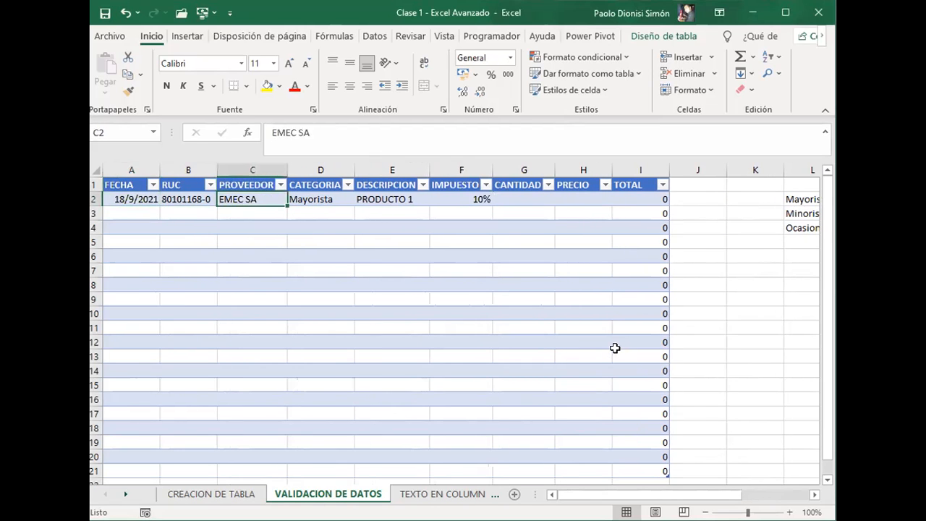
{"action": "key", "text": "Up"}
{"action": "key", "text": "Left"}
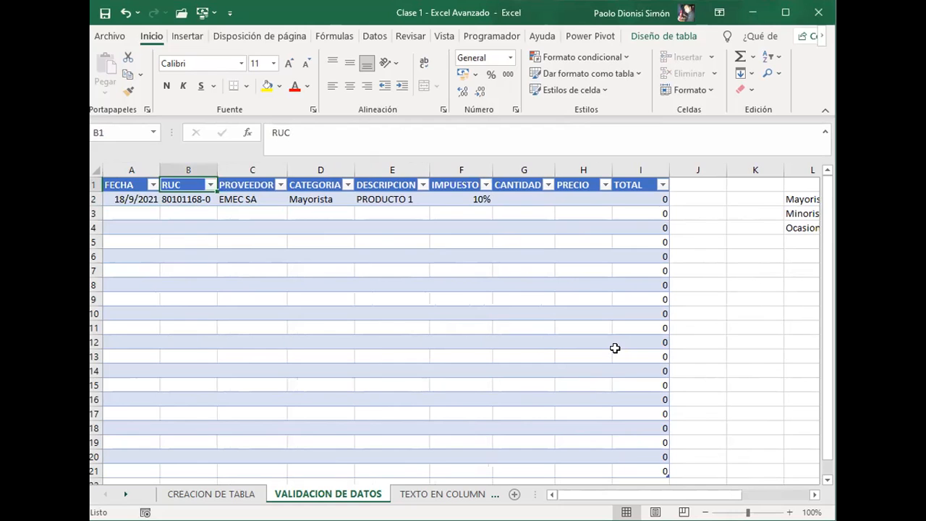
{"action": "key", "text": "alt+Down"}
{"action": "key", "text": "Down"}
{"action": "key", "text": "Down"}
{"action": "key", "text": "Down"}
{"action": "key", "text": "Down"}
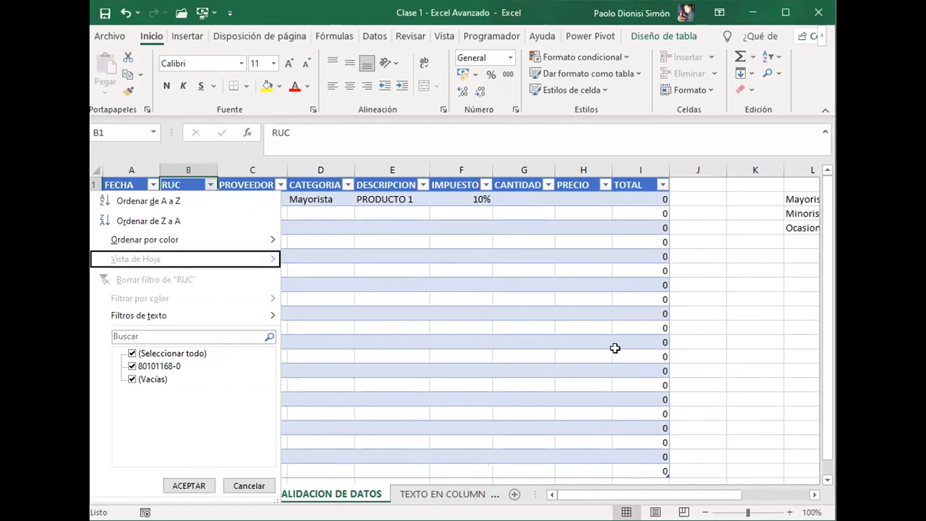
{"action": "key", "text": "Escape"}
Step: Enter a CANTIDAD of 2 and a PRECIO of 30000 in the first record
{"action": "key", "text": "Right"}
{"action": "key", "text": "Right"}
{"action": "key", "text": "Down"}
{"action": "key", "text": "Right"}
{"action": "key", "text": "Right"}
{"action": "key", "text": "Right"}
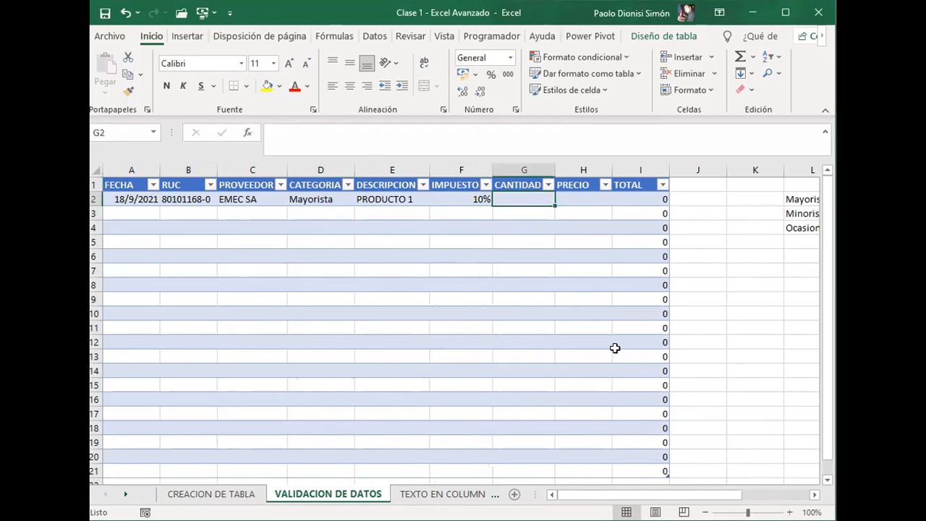
{"action": "type", "text": "2"}
{"action": "key", "text": "Tab"}
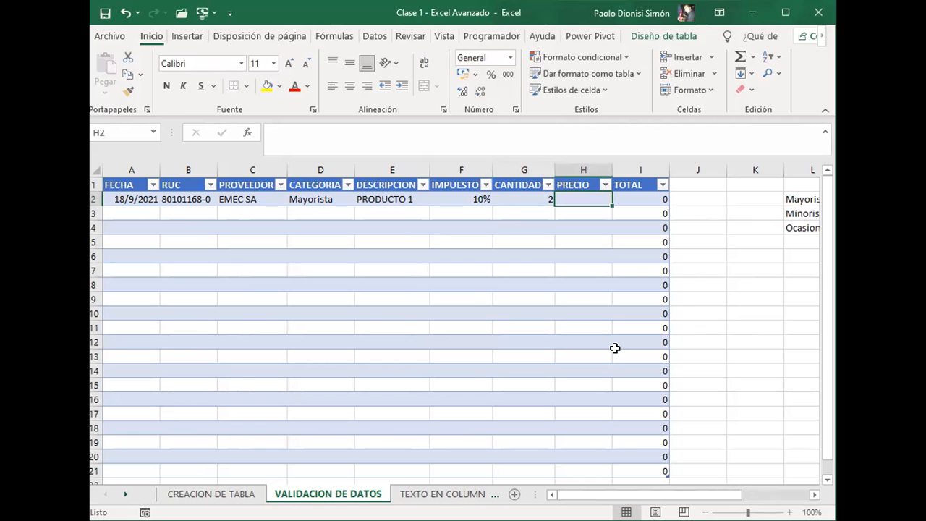
{"action": "type", "text": "30000"}
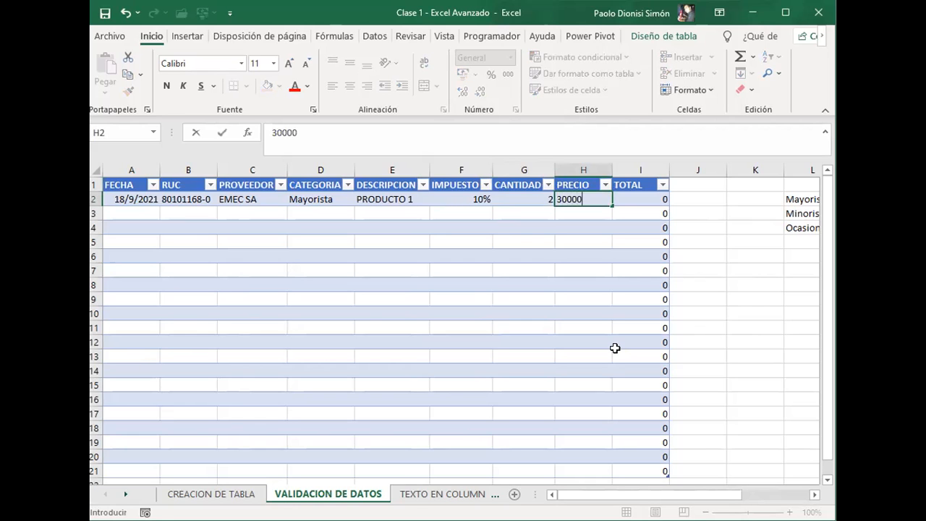
{"action": "key", "text": "Tab"}
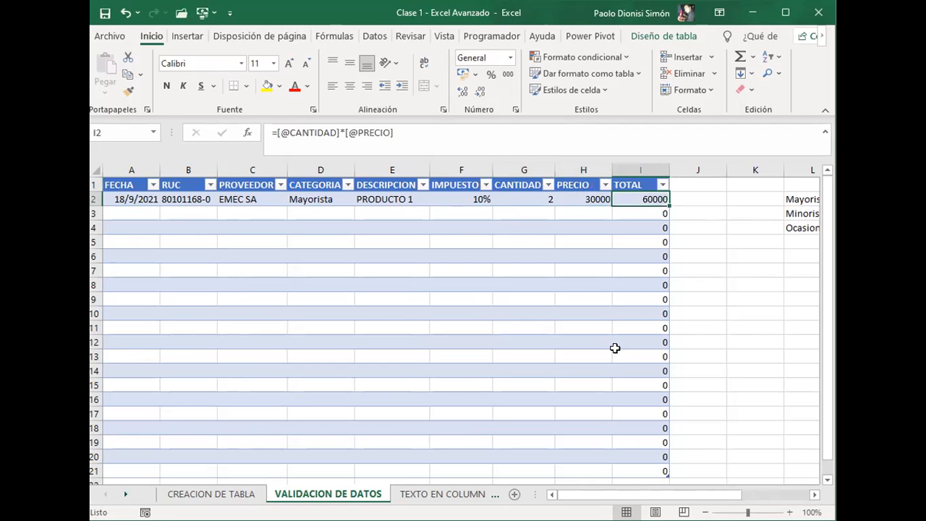
Step: Examine the TOTAL formula in the first record and in the empty rows beneath it
{"action": "key", "text": "Left"}
{"action": "key", "text": "Right"}
{"action": "key", "text": "Down"}
{"action": "key", "text": "Down"}
{"action": "key", "text": "Down"}
{"action": "key", "text": "Down"}
{"action": "key", "text": "Down"}
{"action": "key", "text": "Down"}
{"action": "key", "text": "Down"}
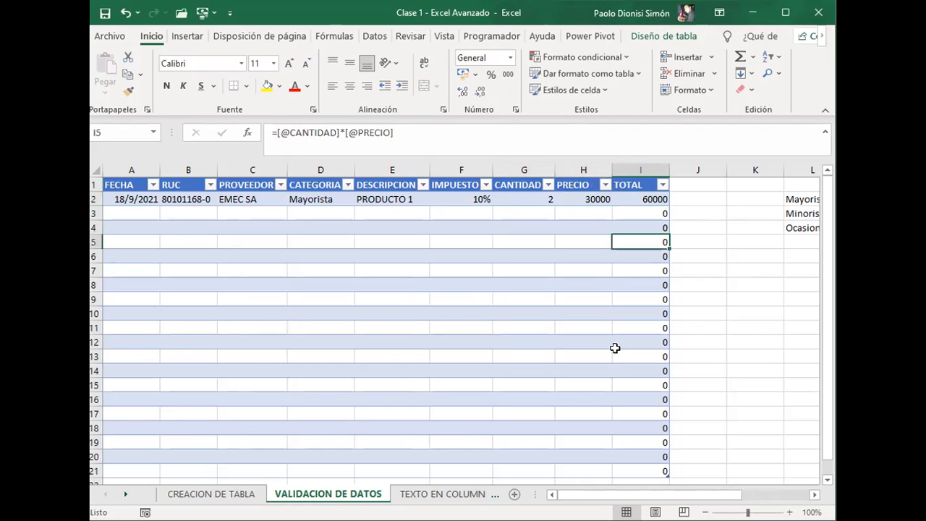
{"action": "key", "text": "Up"}
{"action": "key", "text": "Up"}
{"action": "key", "text": "Up"}
{"action": "key", "text": "Up"}
{"action": "key", "text": "Up"}
Step: Review the fields of the first record from PRECIO back to FECHA
{"action": "key", "text": "Left"}
{"action": "key", "text": "Left"}
{"action": "key", "text": "Up"}
{"action": "key", "text": "Up"}
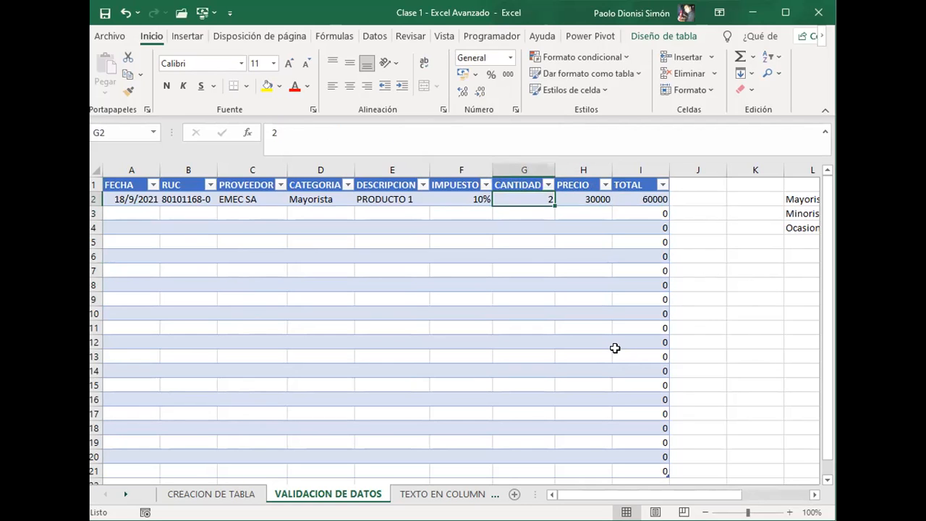
{"action": "key", "text": "Right"}
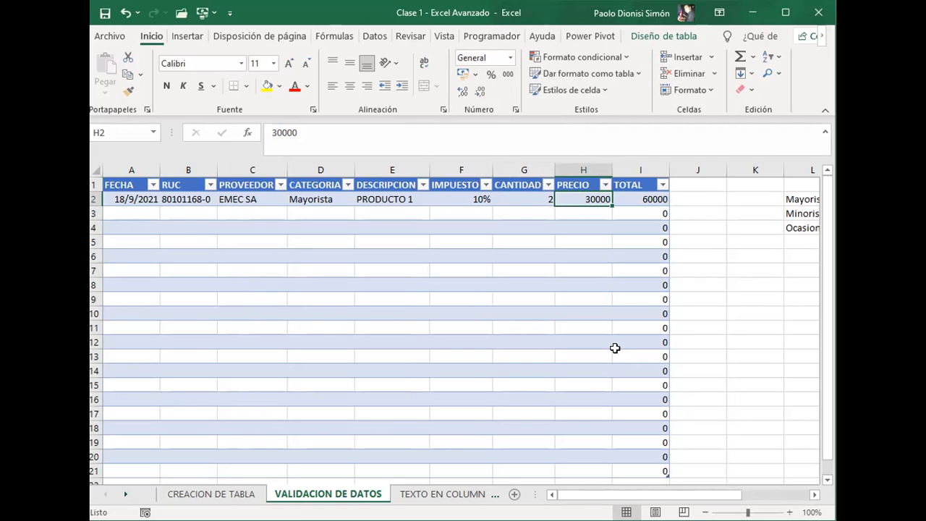
{"action": "key", "text": "Left"}
{"action": "key", "text": "Left"}
{"action": "key", "text": "Left"}
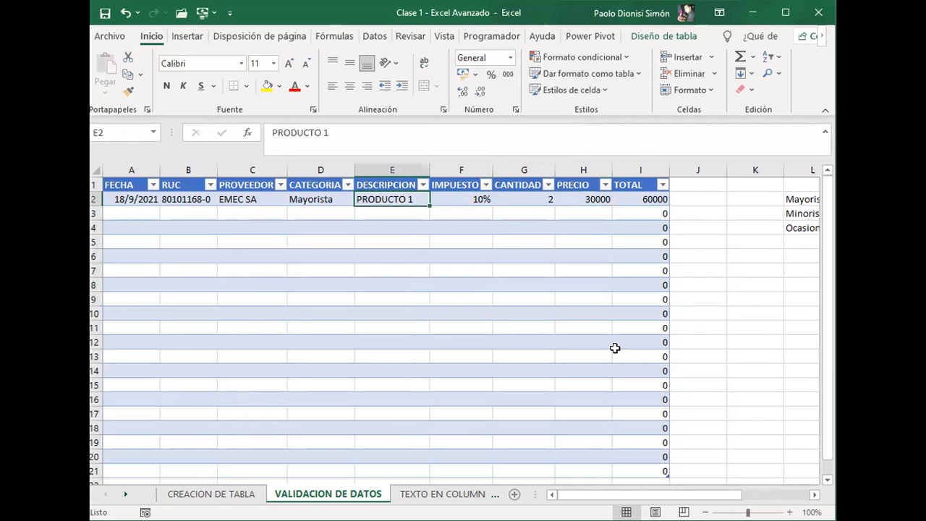
{"action": "key", "text": "Right"}
{"action": "key", "text": "Right"}
{"action": "key", "text": "Left"}
{"action": "key", "text": "Left"}
{"action": "key", "text": "Left"}
{"action": "key", "text": "Left"}
{"action": "key", "text": "Left"}
{"action": "key", "text": "Left"}
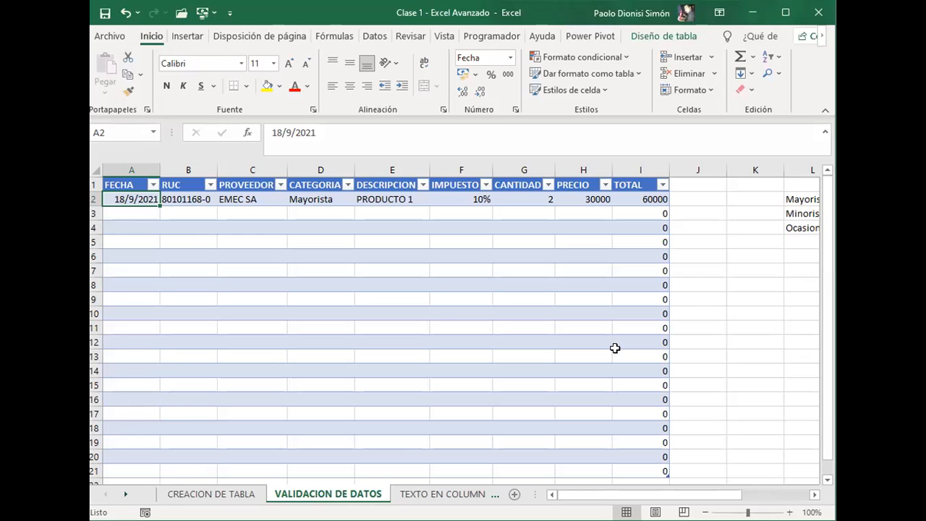
Step: Clear the RUC number in cell B2
{"action": "key", "text": "Right"}
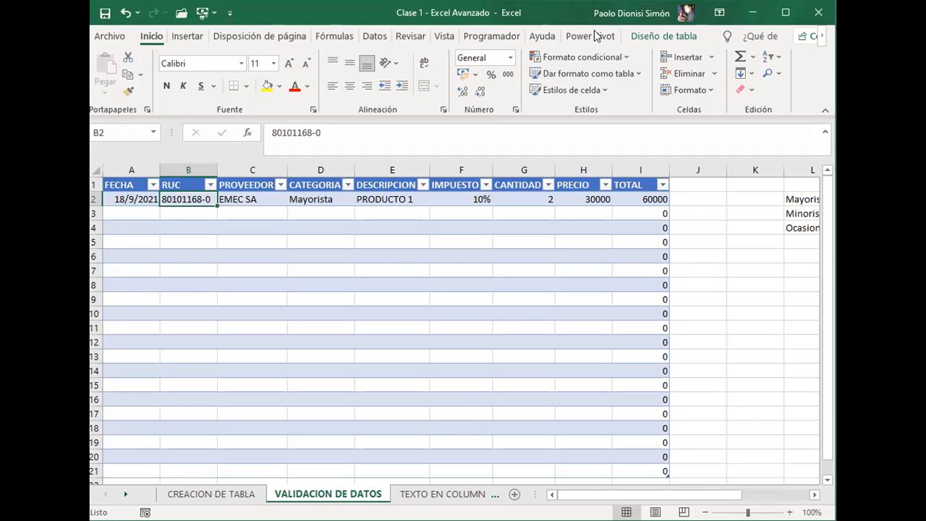
{"action": "key", "text": "alt+Tab"}
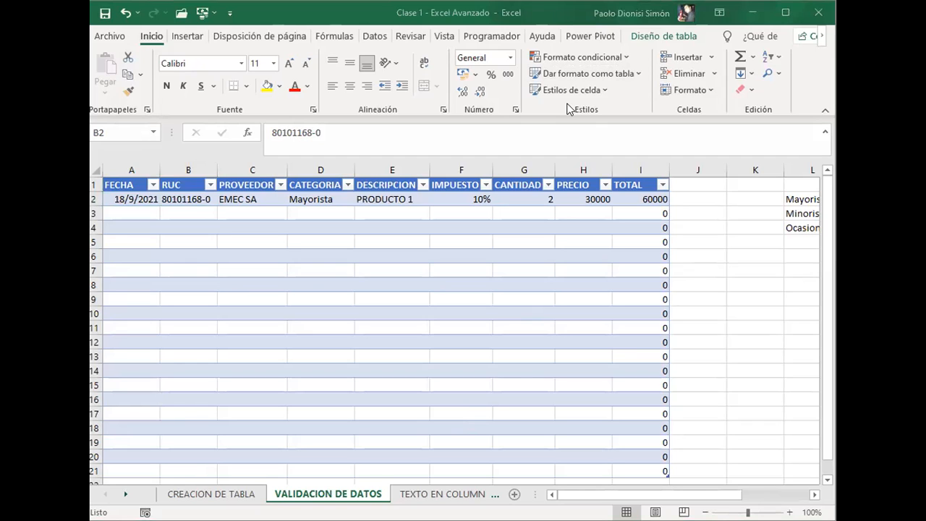
{"action": "left_click", "coordinate": [200, 203]}
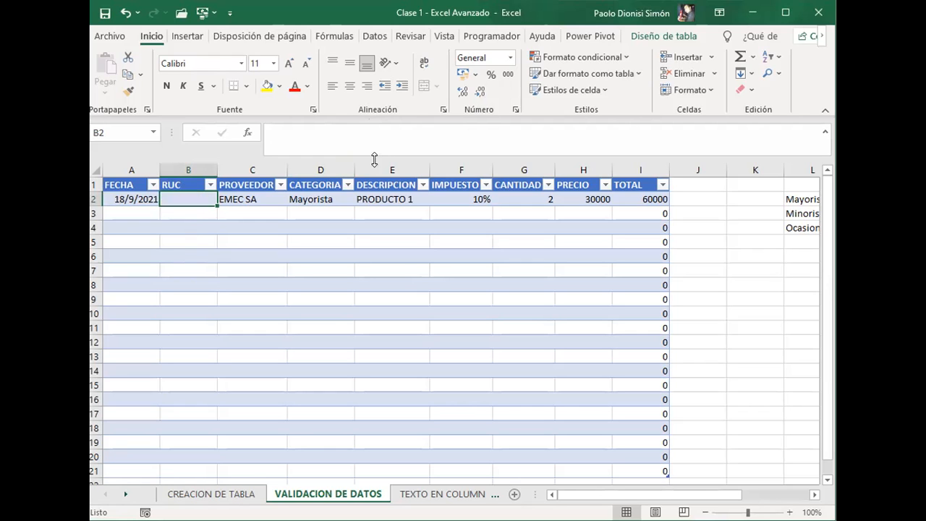
Step: Change the text length validation of the RUC cell B2 to "entre", with minimum 7 and maximum 10
{"action": "left_click", "coordinate": [374, 37]}
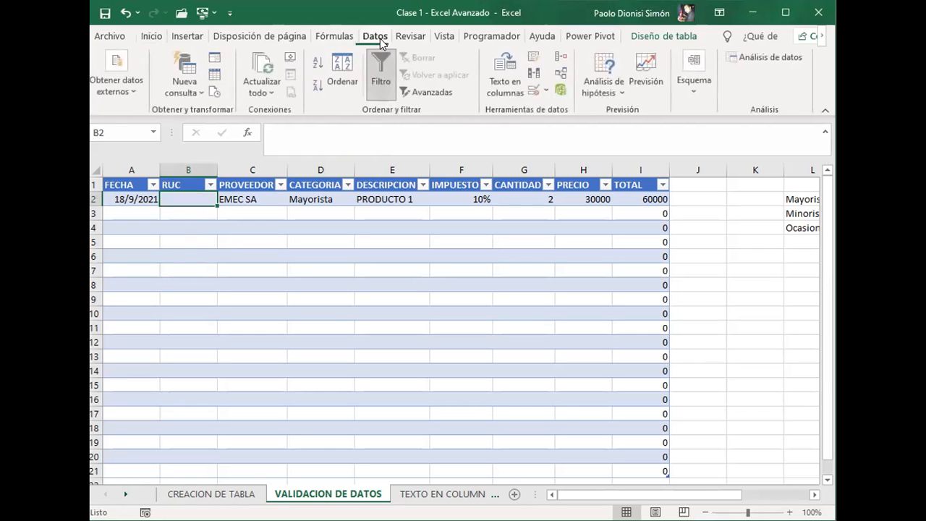
{"action": "left_click", "coordinate": [530, 91]}
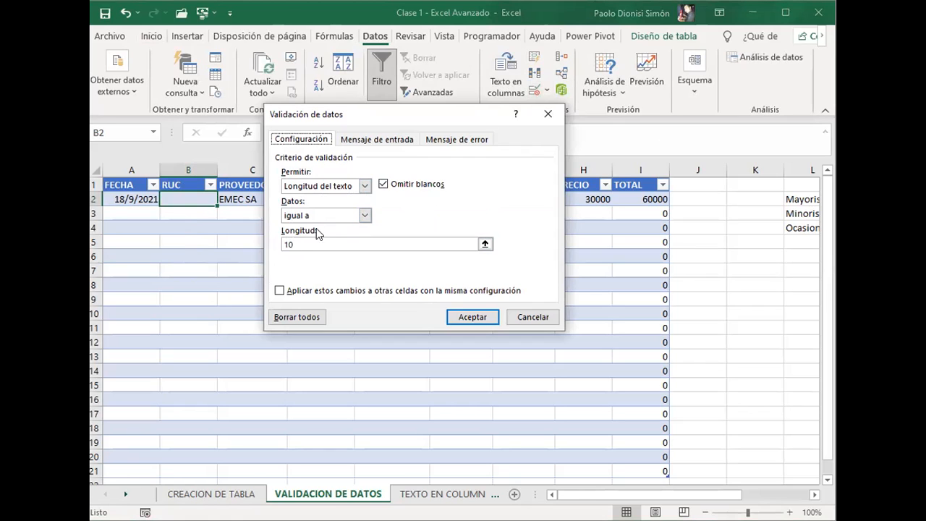
{"action": "left_click", "coordinate": [366, 215]}
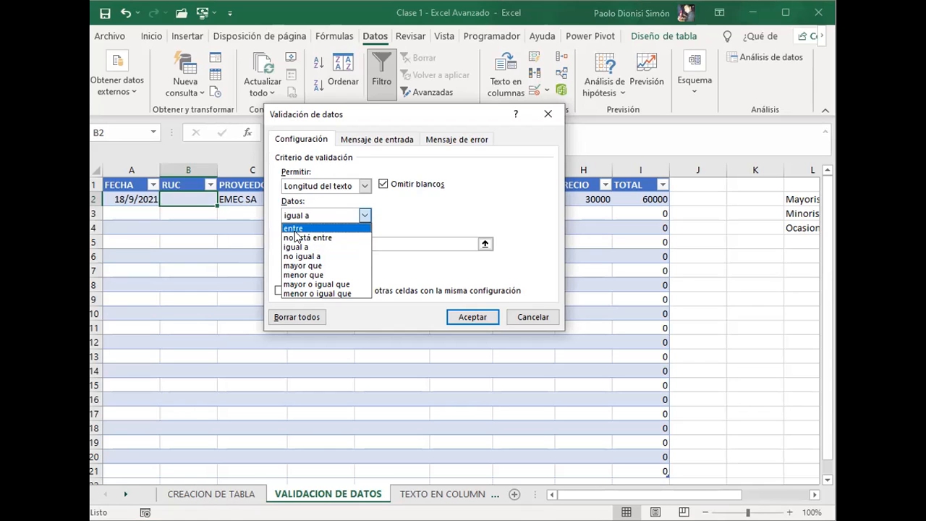
{"action": "left_click", "coordinate": [294, 228]}
{"action": "left_click", "coordinate": [306, 243]}
{"action": "type", "text": "7"}
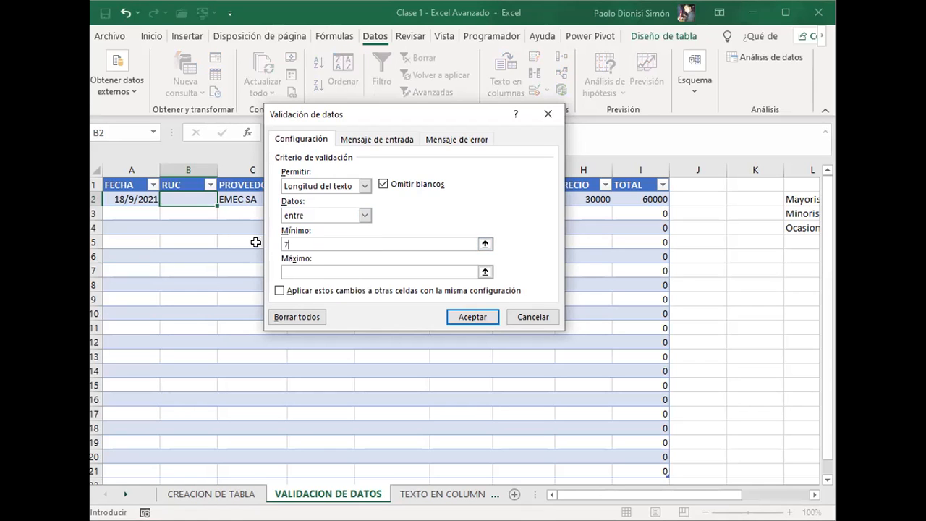
{"action": "key", "text": "Tab"}
{"action": "type", "text": "10"}
Step: Try the text length criteria "mayor que" with minimum 7 and "menor que" with maximum 15 for B2
{"action": "left_click", "coordinate": [323, 216]}
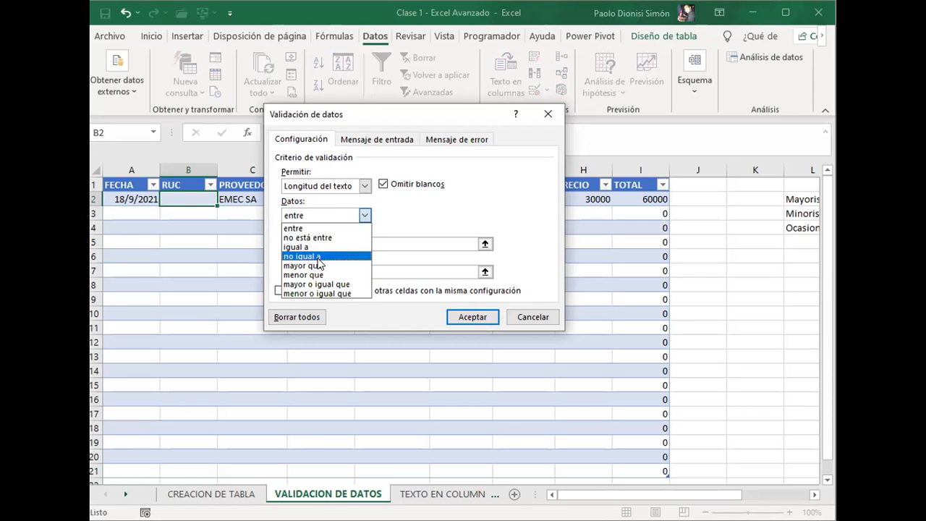
{"action": "left_click", "coordinate": [311, 267]}
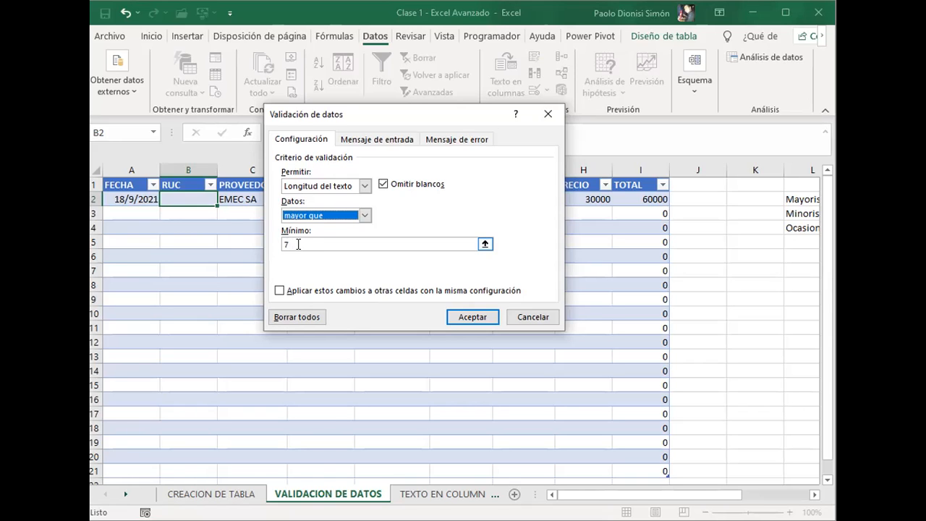
{"action": "left_click", "coordinate": [341, 216]}
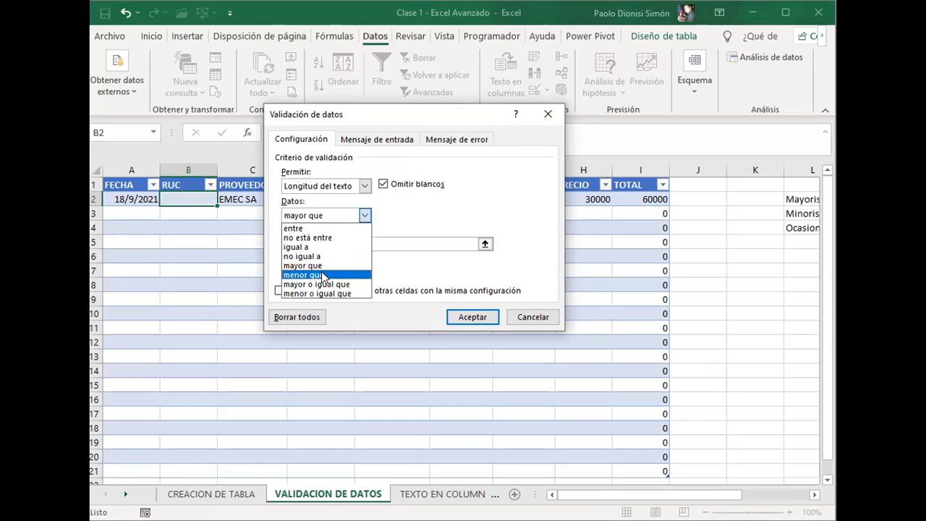
{"action": "left_click", "coordinate": [323, 276]}
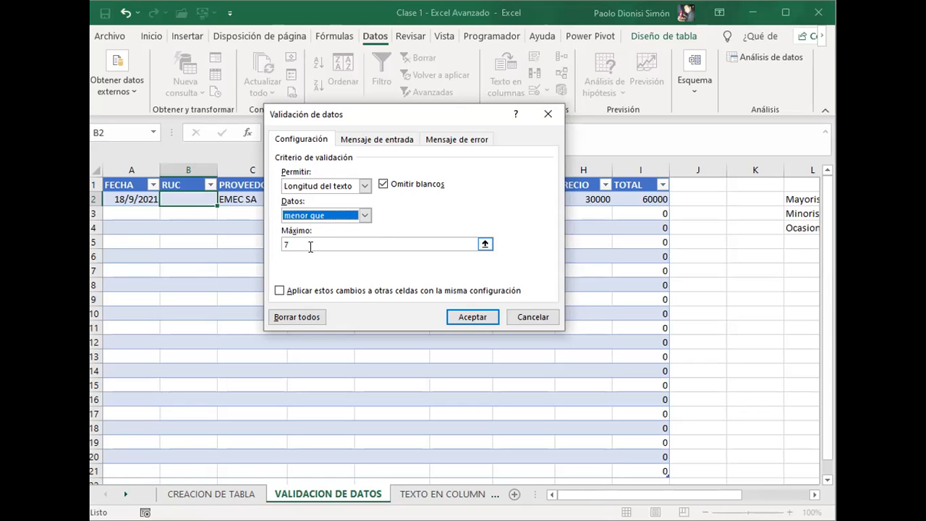
{"action": "key", "text": "Tab"}
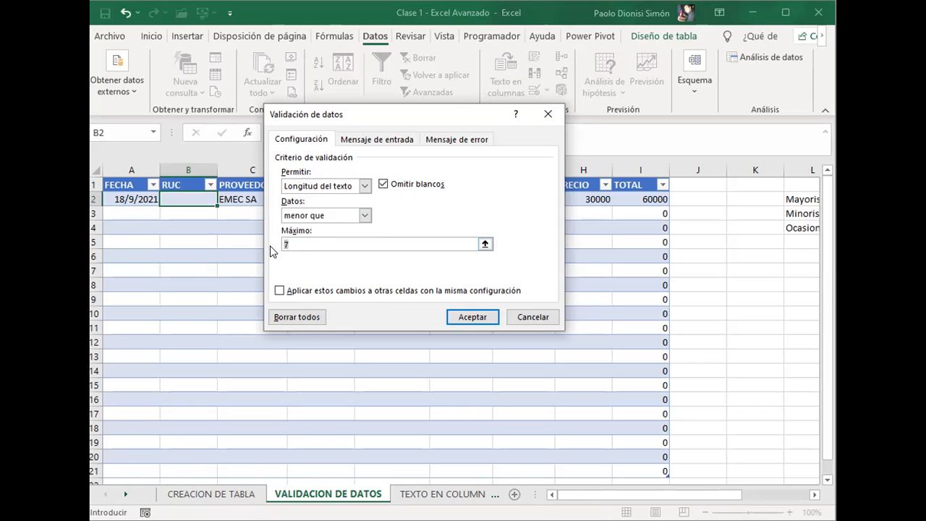
{"action": "type", "text": "15"}
Step: Try the text length criterion "mayor o igual que" with a minimum of 7 for B2
{"action": "left_click", "coordinate": [331, 217]}
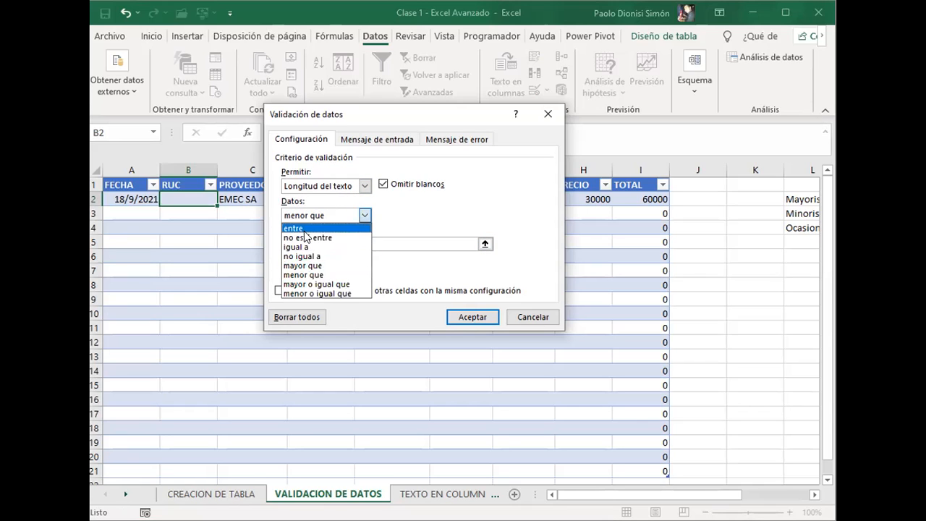
{"action": "left_click", "coordinate": [332, 284]}
{"action": "left_click", "coordinate": [285, 244]}
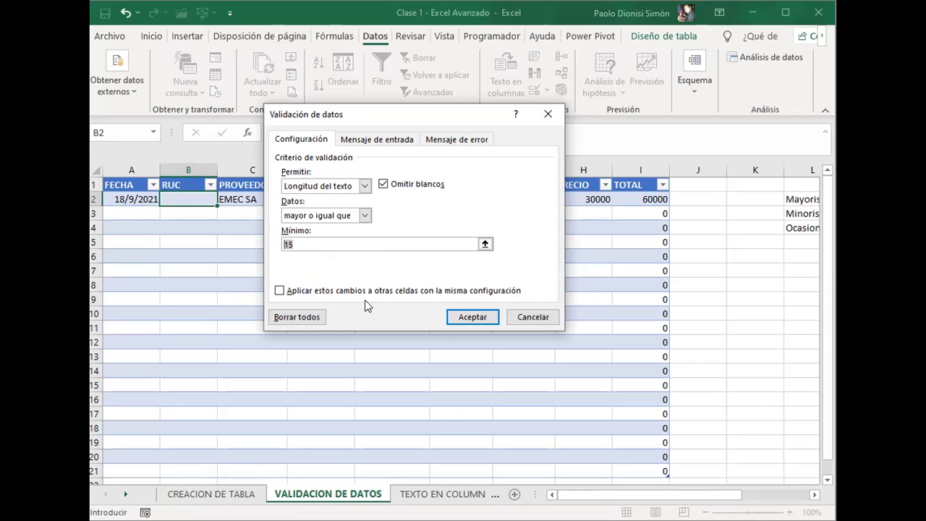
{"action": "type", "text": "7"}
{"action": "left_click", "coordinate": [366, 217]}
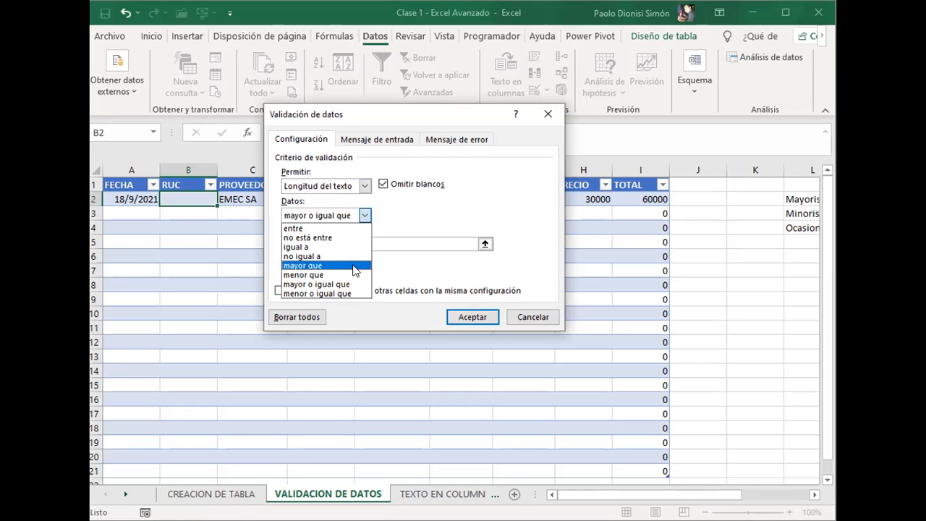
{"action": "left_click", "coordinate": [406, 275]}
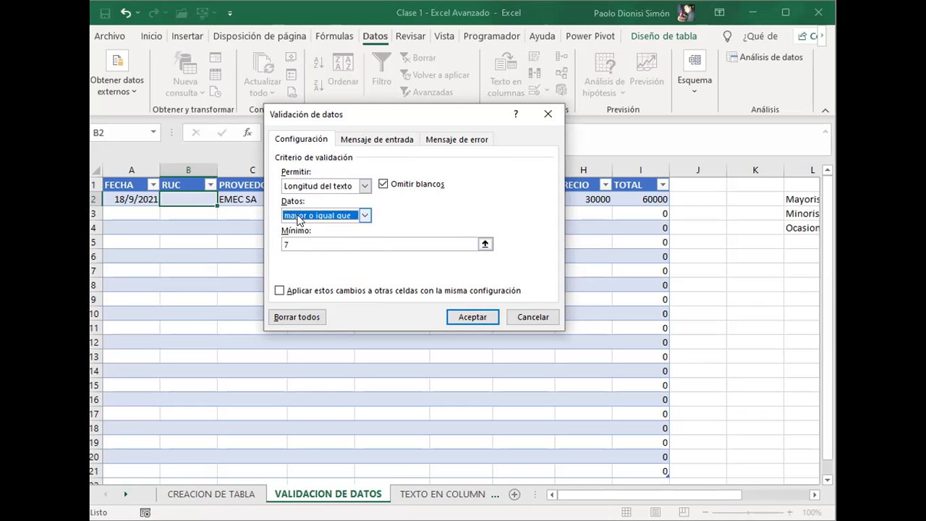
Step: Return the criterion to "entre", keeping minimum 7 and maximum 10, and apply the validation to B2
{"action": "left_click", "coordinate": [298, 216]}
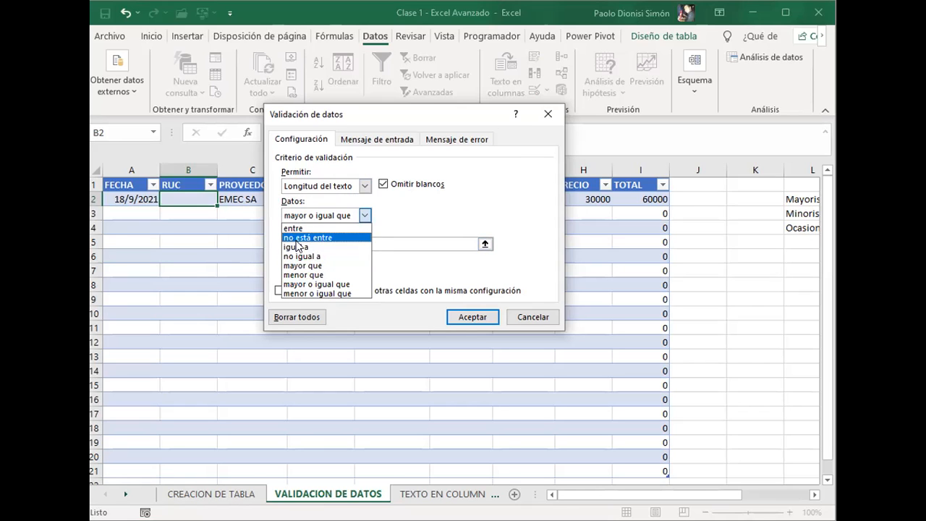
{"action": "left_click", "coordinate": [300, 229]}
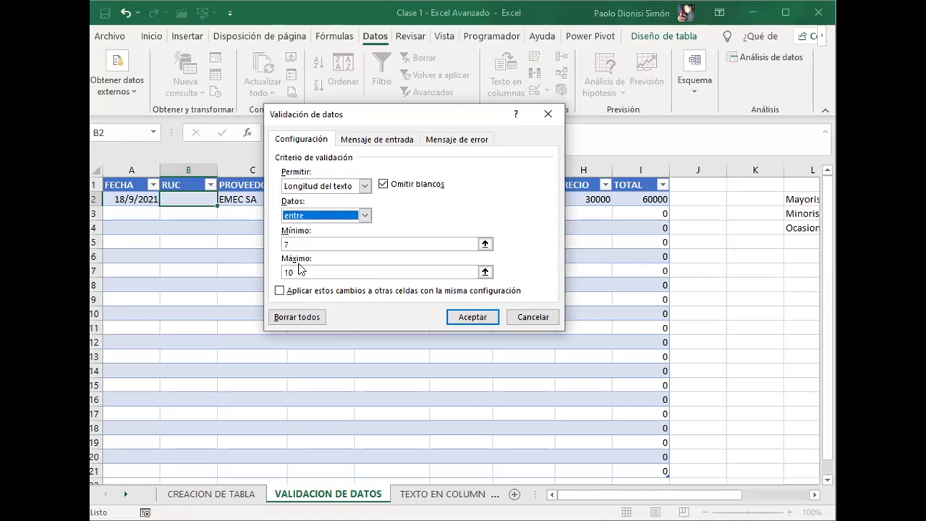
{"action": "left_click", "coordinate": [461, 318]}
Step: Copy the validated RUC cell B2 over the RUC column from row 2 through row 22
{"action": "key", "text": "ctrl+c"}
{"action": "key", "text": "shift+Down"}
{"action": "key", "text": "shift+Down"}
{"action": "key", "text": "shift+Down"}
{"action": "key", "text": "shift+Down"}
{"action": "key", "text": "shift+Down"}
{"action": "key", "text": "shift+Down"}
{"action": "key", "text": "shift+Down"}
{"action": "key", "text": "shift+Down"}
{"action": "key", "text": "shift+Down"}
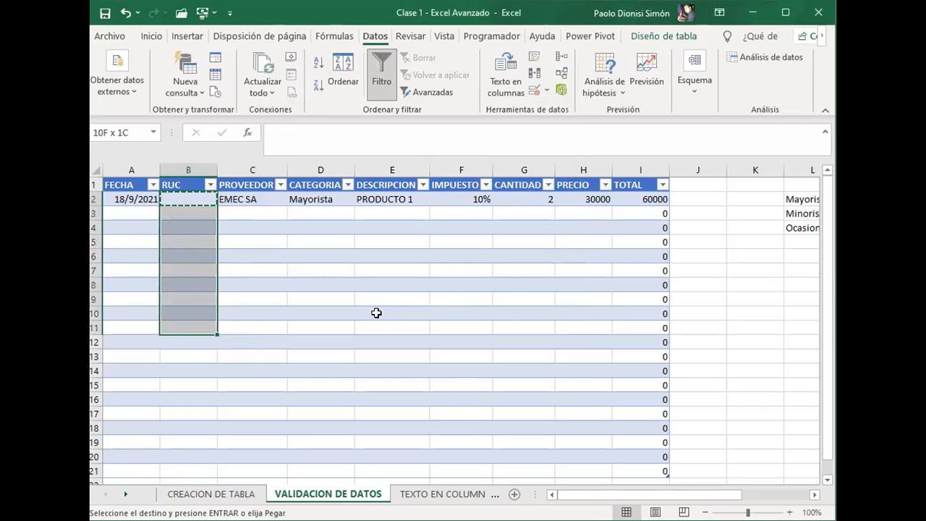
{"action": "key", "text": "shift+Down"}
{"action": "key", "text": "shift+Down"}
{"action": "key", "text": "shift+Down"}
{"action": "key", "text": "shift+Down"}
{"action": "key", "text": "shift+Down"}
{"action": "key", "text": "shift+Down"}
{"action": "key", "text": "shift+Down"}
{"action": "key", "text": "shift+Down"}
{"action": "key", "text": "shift+Down"}
{"action": "key", "text": "shift+Down"}
{"action": "key", "text": "shift+Down"}
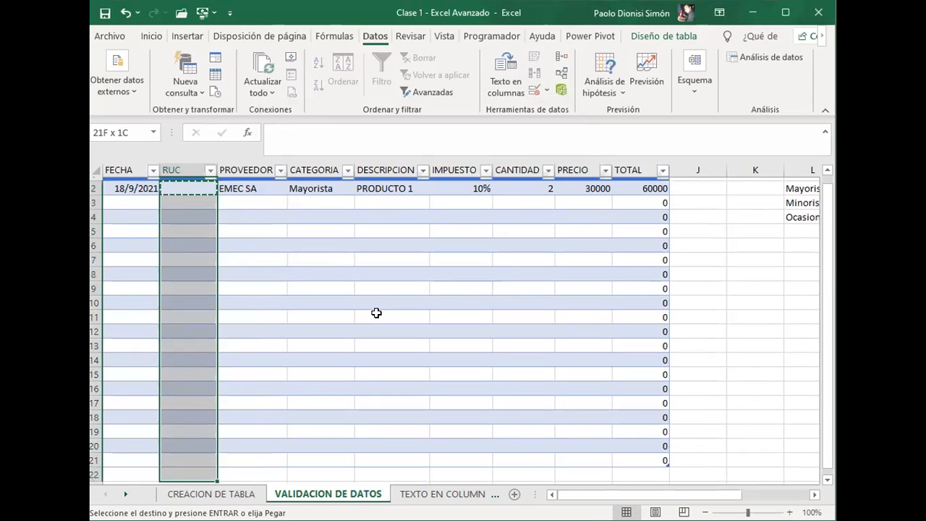
{"action": "key", "text": "Return"}
{"action": "scroll", "coordinate": [377, 313], "scroll_direction": "up", "scroll_amount": 1}
Step: Test the RUC validation in B7 with a six-digit number lacking the hyphen and check digit, and cancel the entry
{"action": "key", "text": "Down"}
{"action": "key", "text": "Down"}
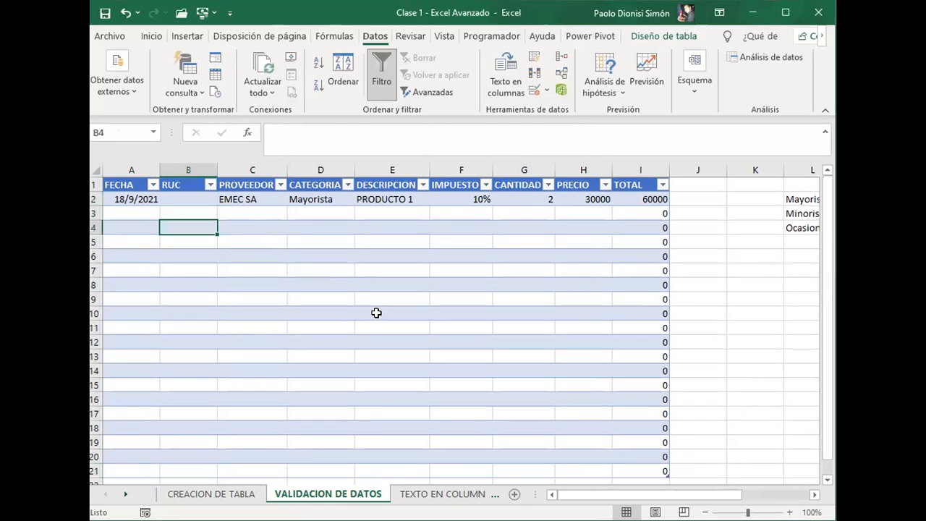
{"action": "key", "text": "Up"}
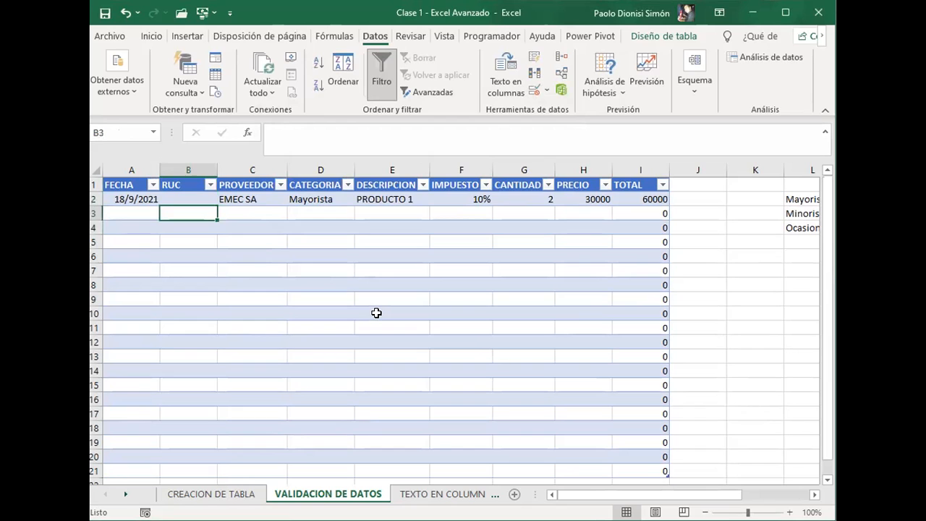
{"action": "key", "text": "Down"}
{"action": "key", "text": "Down"}
{"action": "key", "text": "Down"}
{"action": "key", "text": "Down"}
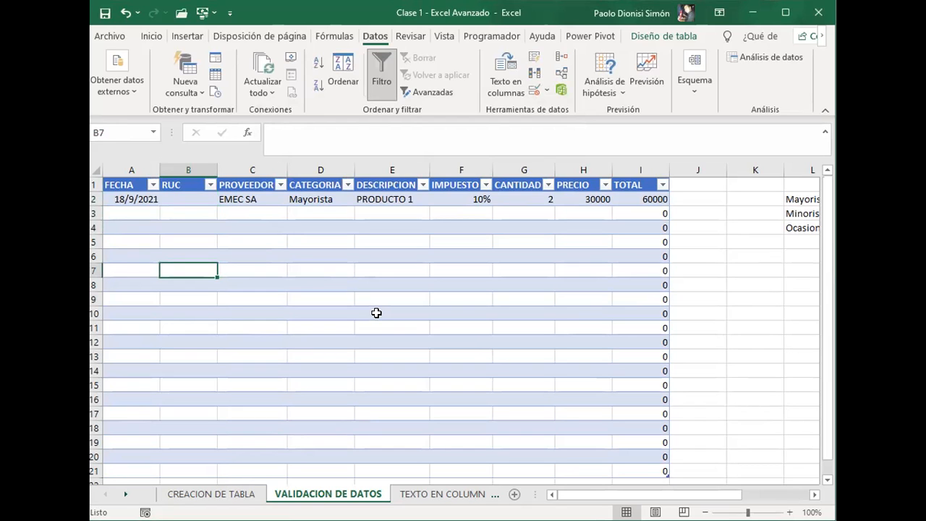
{"action": "type", "text": "111222"}
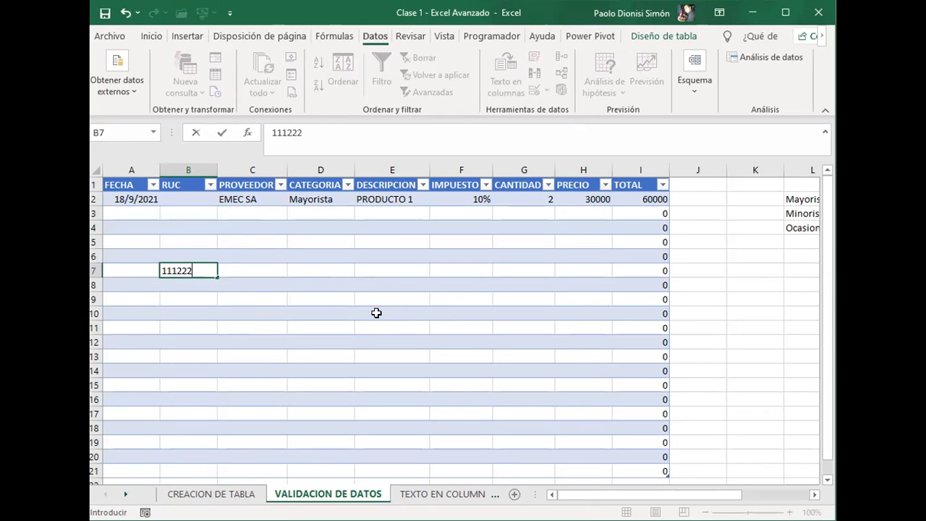
{"action": "key", "text": "Return"}
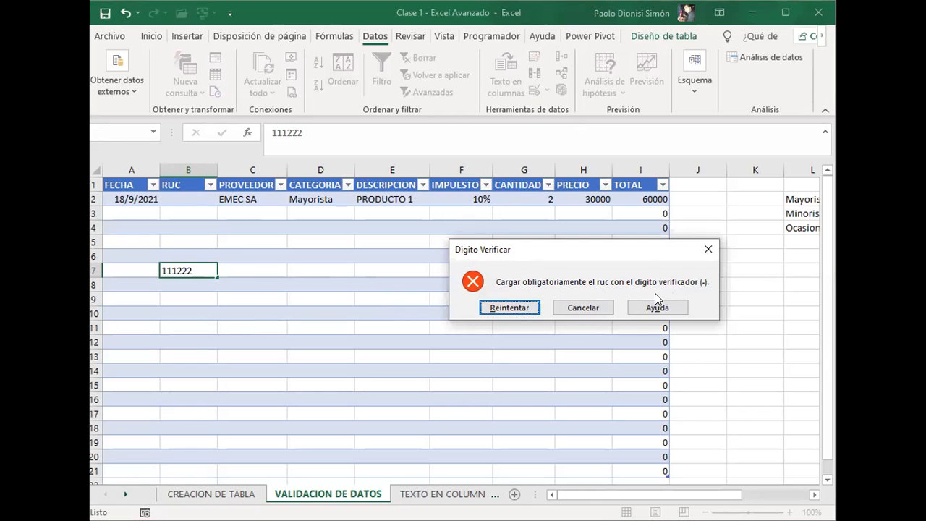
{"action": "left_click", "coordinate": [592, 311]}
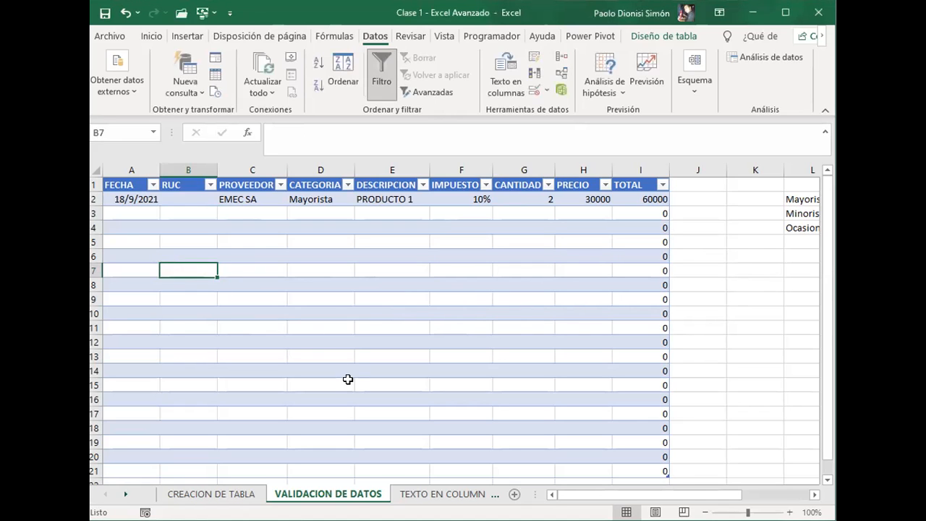
Step: Test B7 with a six-digit RUC followed by a hyphen and check digit, and delete the test entry
{"action": "type", "text": "111"}
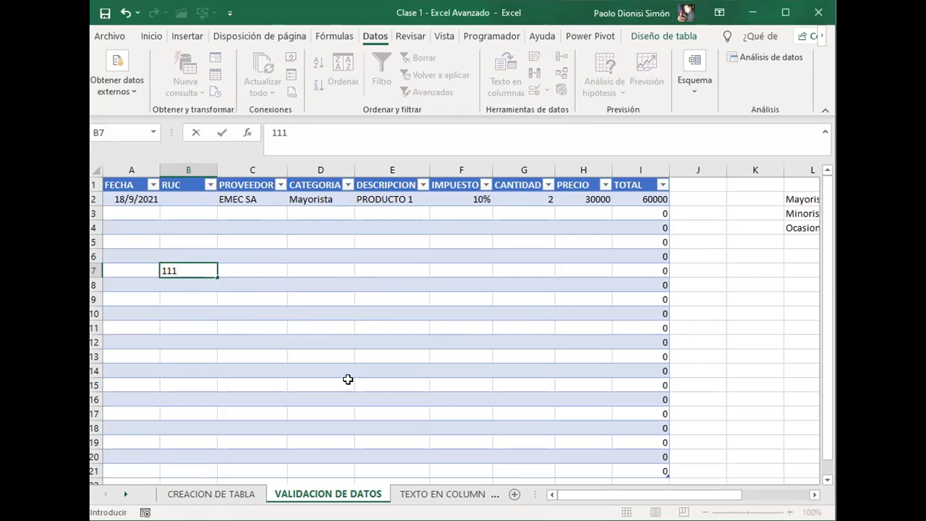
{"action": "type", "text": "222-0"}
{"action": "key", "text": "Return"}
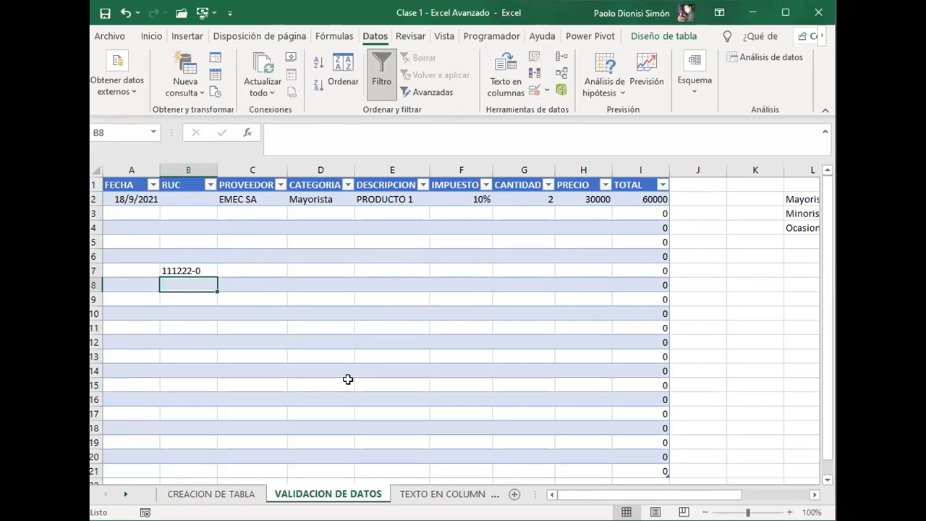
{"action": "key", "text": "Up"}
{"action": "key", "text": "Delete"}
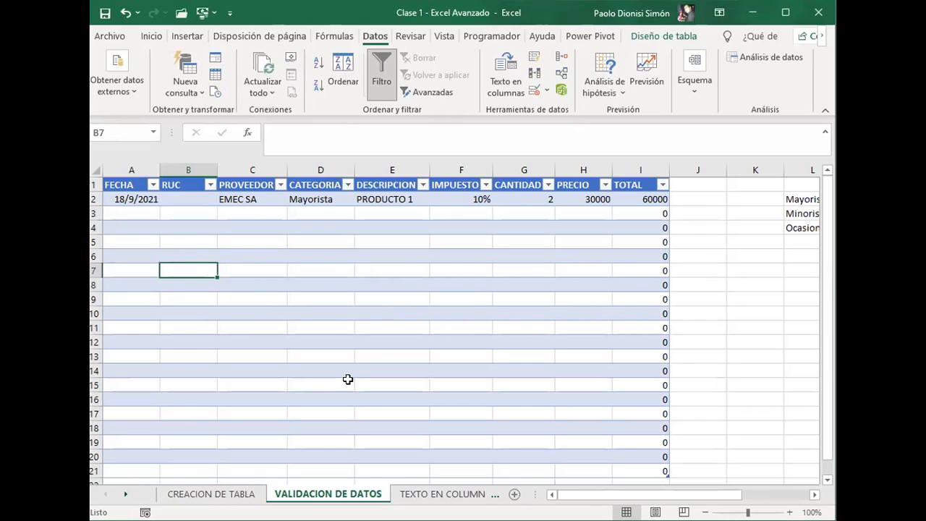
Step: Enter the supplier's eight-digit RUC number with hyphen and check digit in B2
{"action": "key", "text": "ctrl+Up"}
{"action": "key", "text": "Left"}
{"action": "key", "text": "Down"}
{"action": "key", "text": "Right"}
{"action": "key", "text": "Down"}
{"action": "key", "text": "Up"}
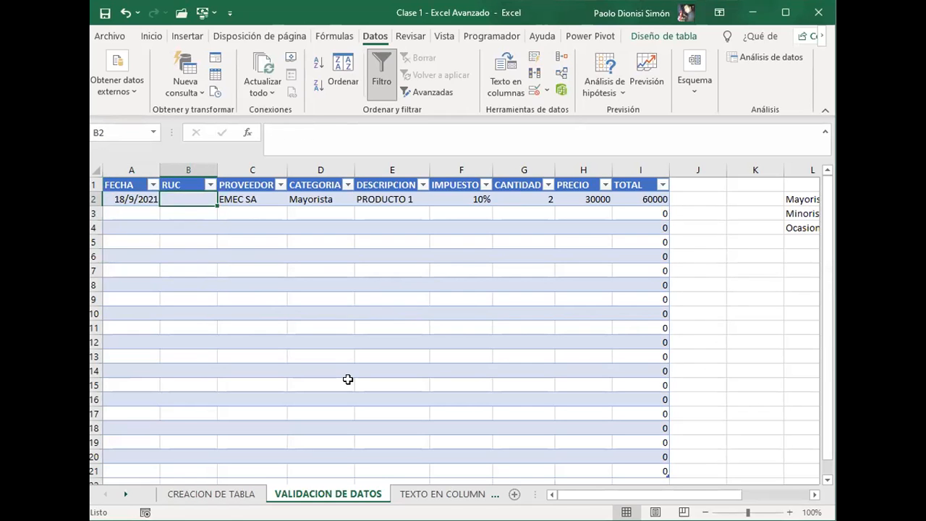
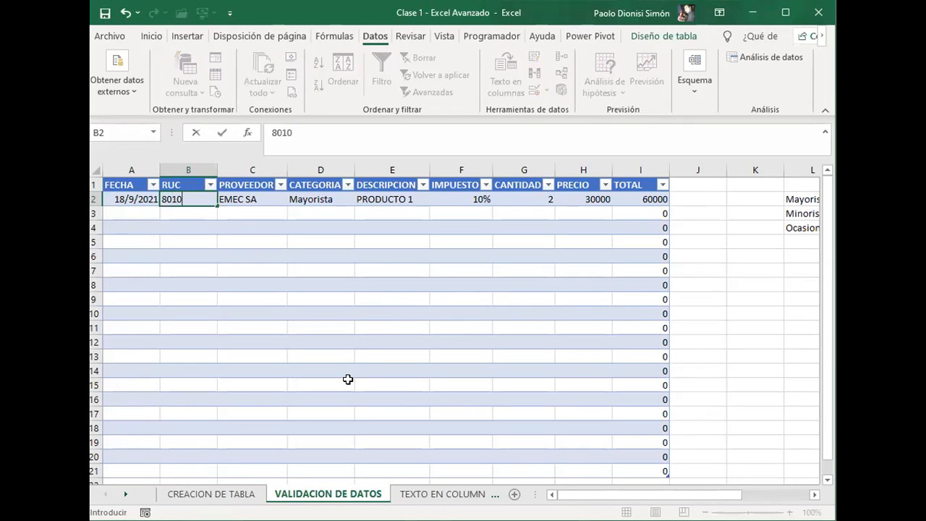
{"action": "key", "text": "Return"}
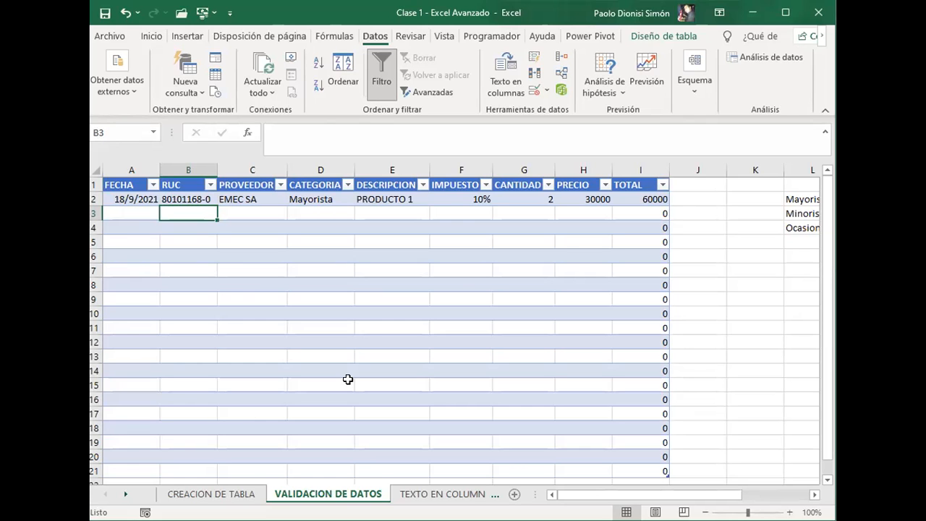
{"action": "key", "text": "Down"}
{"action": "key", "text": "Down"}
{"action": "key", "text": "Up"}
{"action": "key", "text": "Up"}
{"action": "key", "text": "Down"}
{"action": "key", "text": "Up"}
{"action": "key", "text": "Up"}
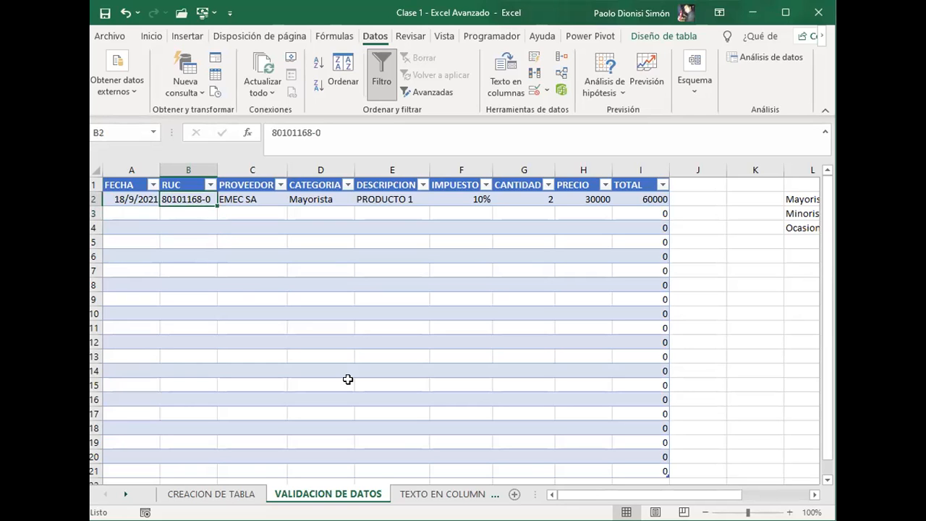
{"action": "key", "text": "Down"}
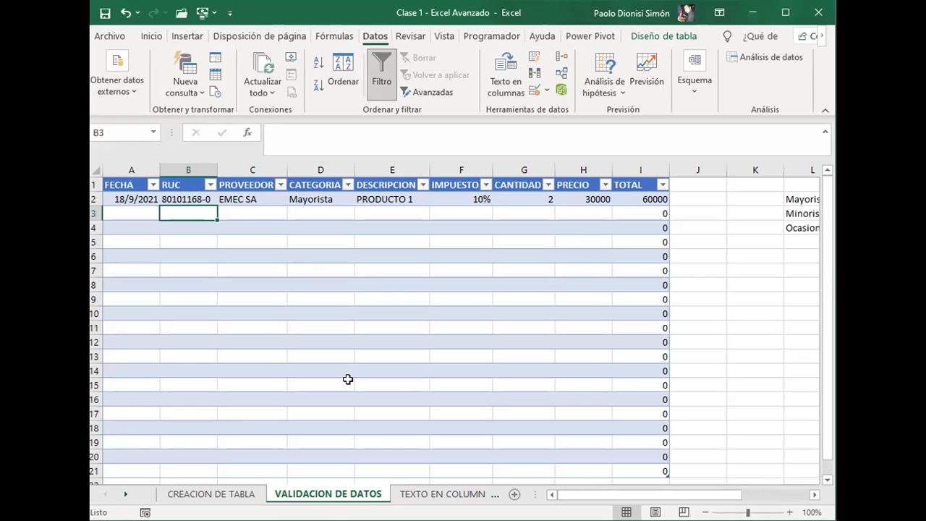
{"action": "key", "text": "Up"}
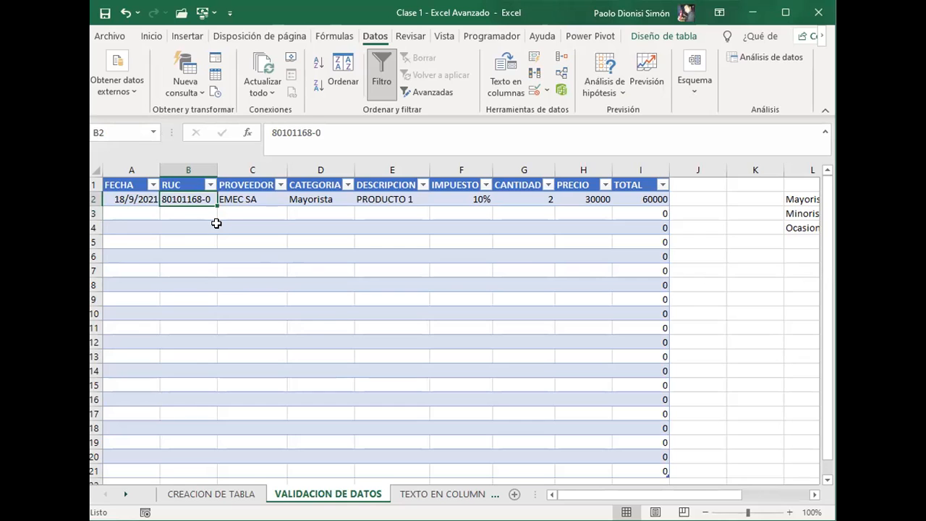
{"action": "key", "text": "Down"}
{"action": "key", "text": "Left"}
{"action": "key", "text": "Down"}
{"action": "key", "text": "Right"}
{"action": "key", "text": "Down"}
{"action": "key", "text": "Right"}
{"action": "key", "text": "Down"}
{"action": "key", "text": "Down"}
{"action": "key", "text": "Left"}
{"action": "key", "text": "Left"}
{"action": "key", "text": "Down"}
{"action": "key", "text": "Down"}
{"action": "key", "text": "Right"}
{"action": "key", "text": "Up"}
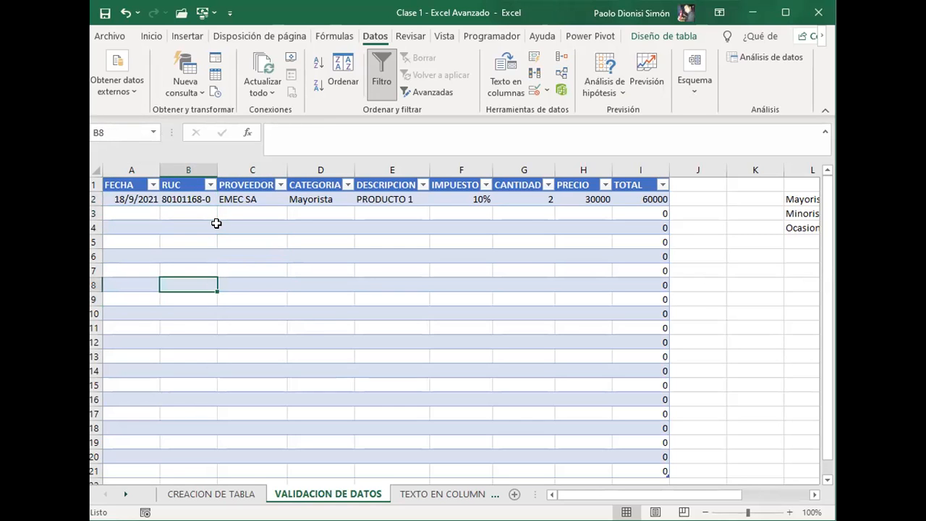
{"action": "key", "text": "Down"}
{"action": "key", "text": "Down"}
{"action": "key", "text": "Left"}
{"action": "key", "text": "Up"}
{"action": "key", "text": "Right"}
{"action": "key", "text": "Up"}
{"action": "key", "text": "Up"}
{"action": "key", "text": "Right"}
{"action": "key", "text": "Up"}
{"action": "key", "text": "Left"}
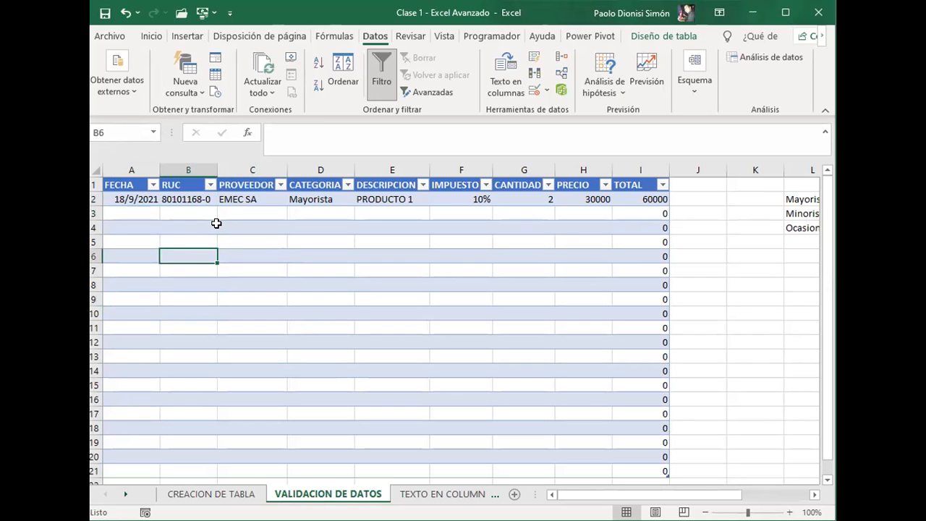
{"action": "key", "text": "Up"}
{"action": "key", "text": "Down"}
{"action": "key", "text": "Left"}
{"action": "key", "text": "Up"}
{"action": "key", "text": "Right"}
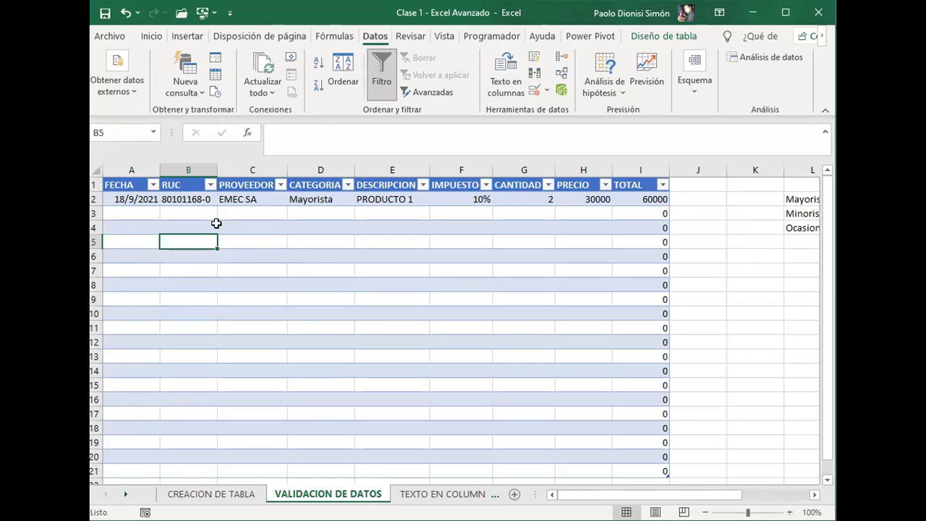
{"action": "key", "text": "ctrl+Down"}
{"action": "key", "text": "Up"}
{"action": "key", "text": "Up"}
{"action": "key", "text": "Up"}
{"action": "key", "text": "Up"}
{"action": "key", "text": "Up"}
{"action": "key", "text": "Up"}
{"action": "key", "text": "Up"}
{"action": "key", "text": "Up"}
{"action": "key", "text": "Up"}
{"action": "key", "text": "Up"}
{"action": "key", "text": "Up"}
{"action": "key", "text": "Up"}
{"action": "key", "text": "Up"}
{"action": "key", "text": "Up"}
{"action": "key", "text": "Up"}
{"action": "key", "text": "Up"}
{"action": "key", "text": "Up"}
{"action": "key", "text": "Up"}
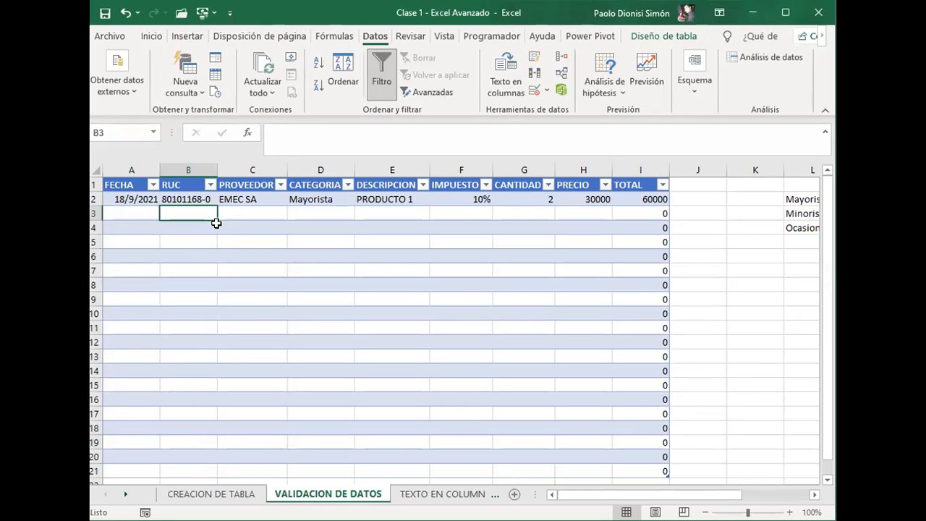
{"action": "key", "text": "Up"}
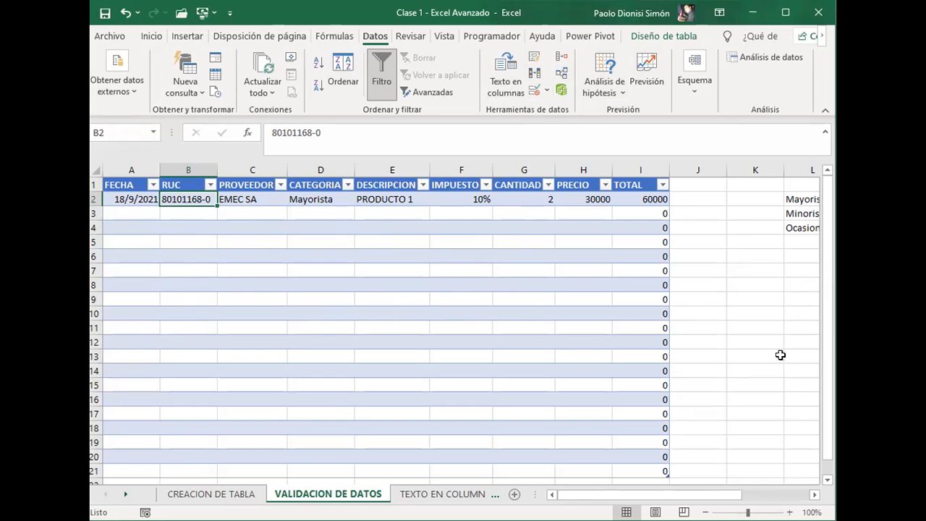
Step: Examine the list validation of the CATEGORIA cell D2 and its source range beside the table
{"action": "scroll", "coordinate": [724, 325], "scroll_direction": "right", "scroll_amount": 3}
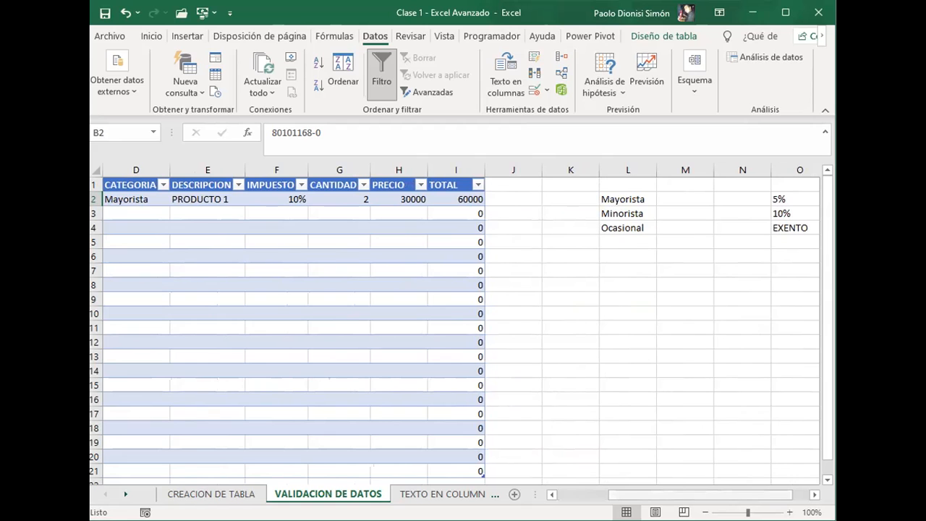
{"action": "scroll", "coordinate": [314, 192], "scroll_direction": "left", "scroll_amount": 3}
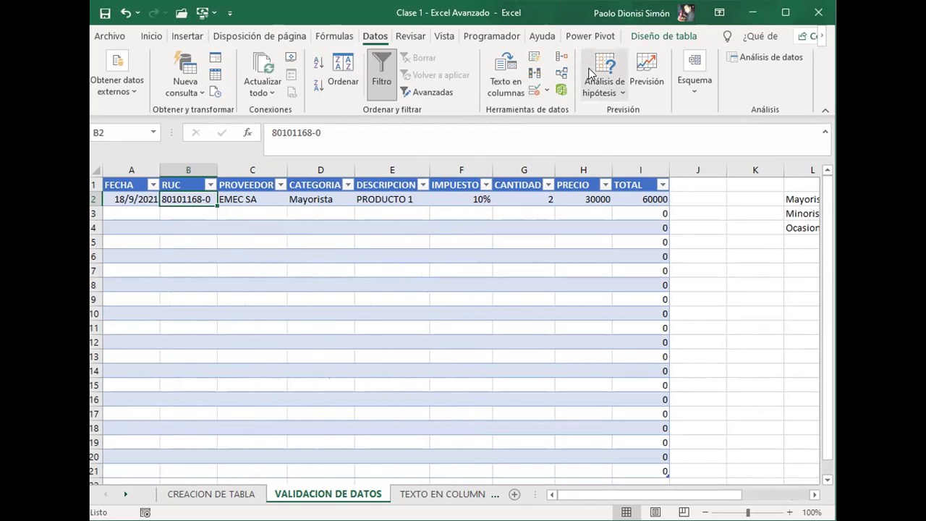
{"action": "left_click", "coordinate": [325, 200]}
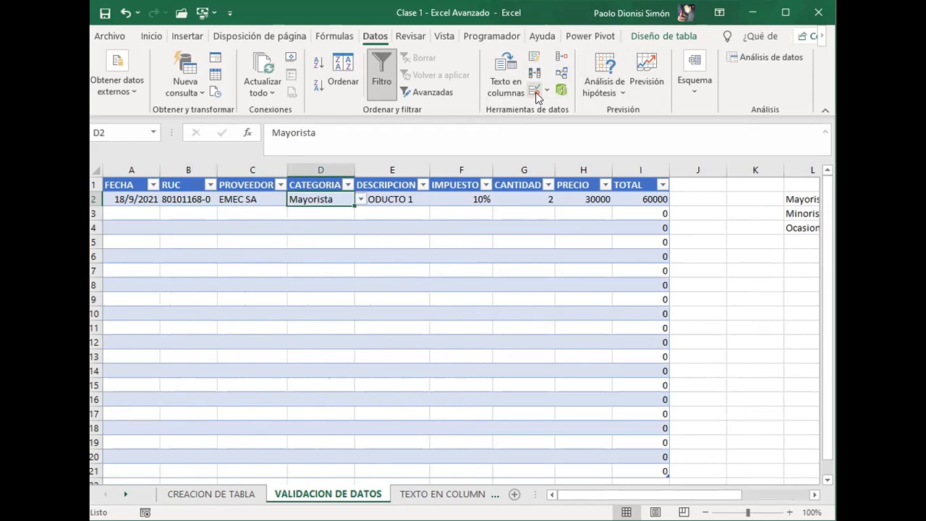
{"action": "left_click", "coordinate": [537, 93]}
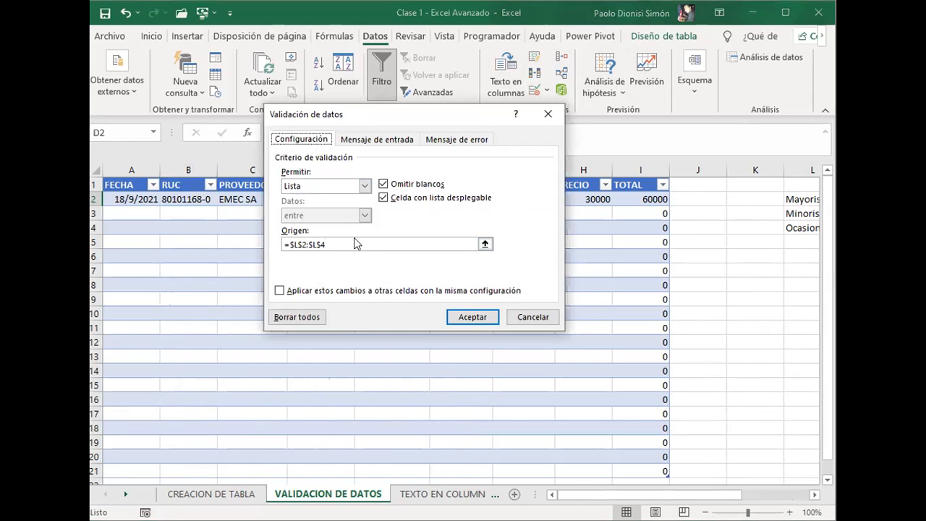
{"action": "left_click", "coordinate": [484, 244]}
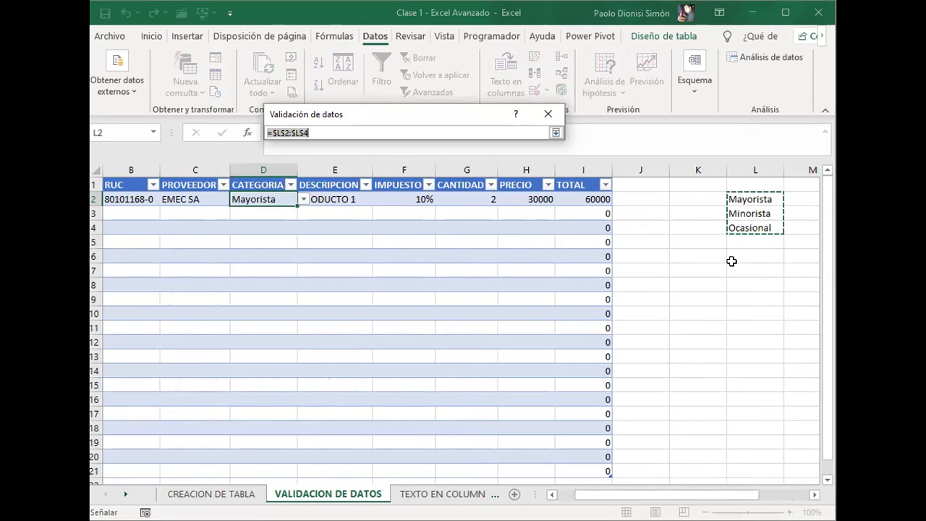
{"action": "left_click", "coordinate": [556, 133]}
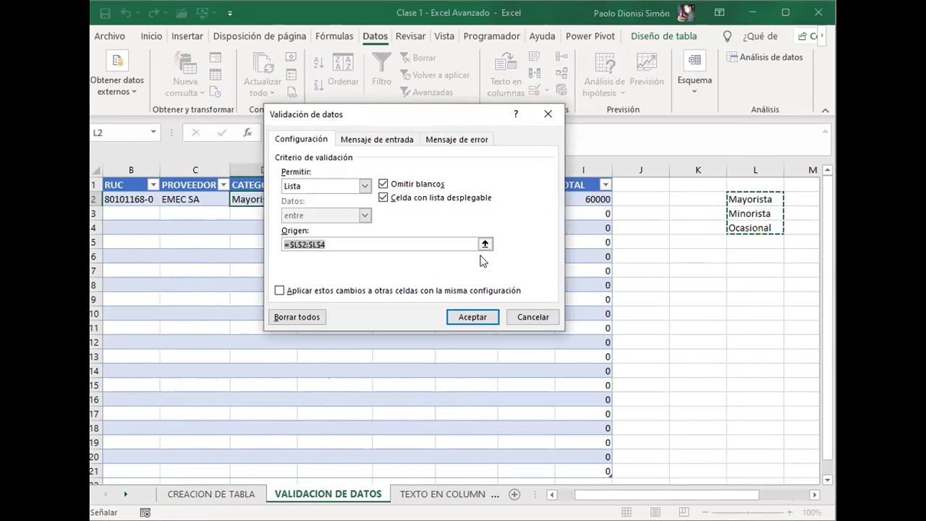
{"action": "left_click", "coordinate": [472, 319]}
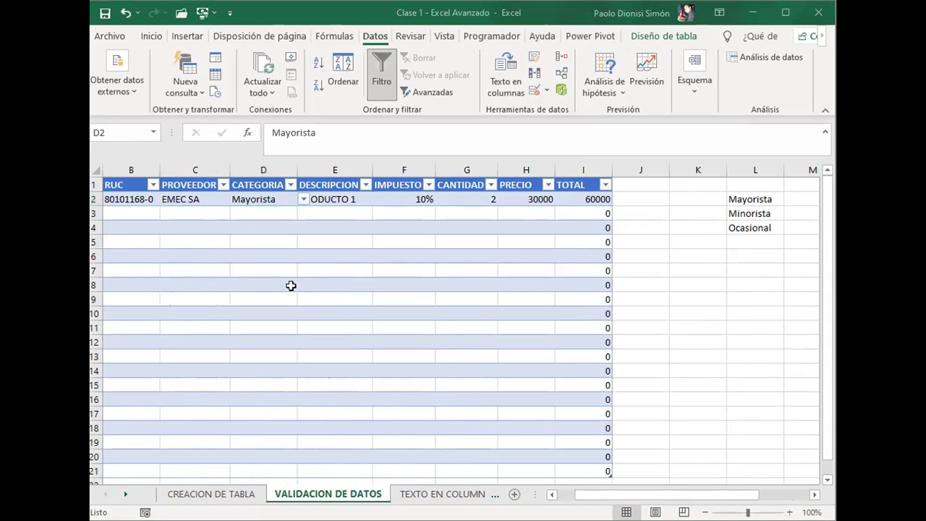
{"action": "key", "text": "Home"}
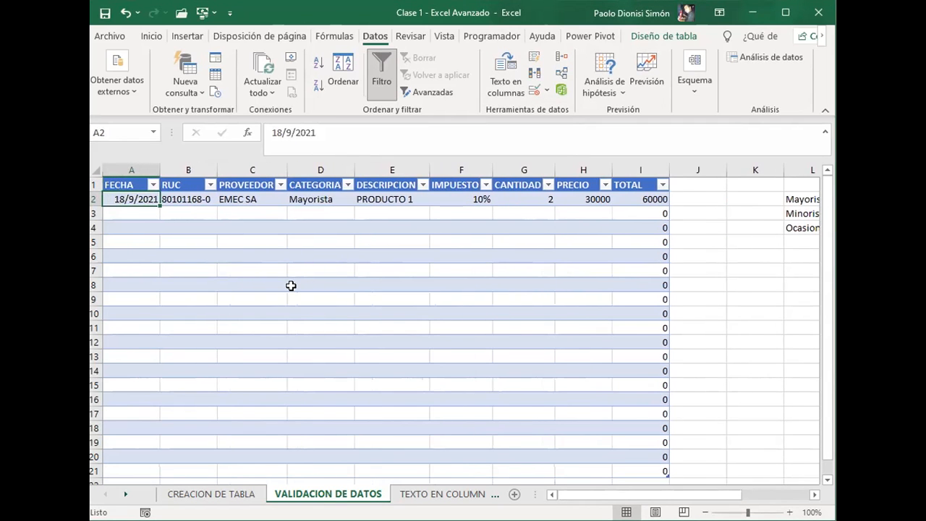
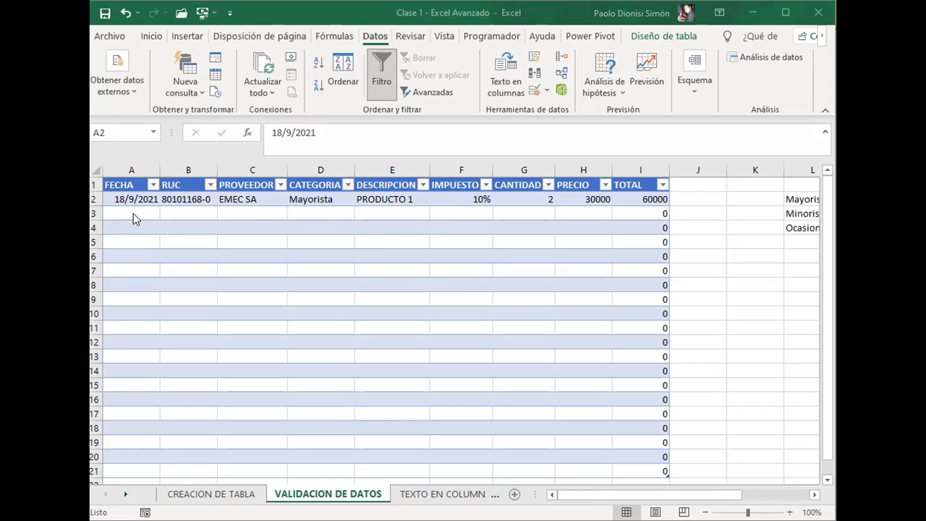
Step: Set the data validation error alert of the DESCRIPCION cell E3 to the Advertencia style
{"action": "left_click", "coordinate": [271, 213]}
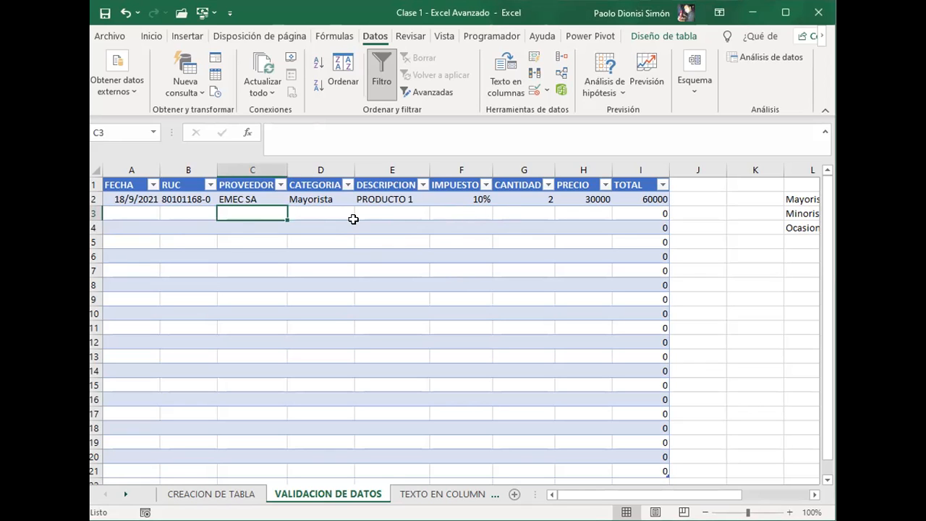
{"action": "left_click", "coordinate": [400, 213]}
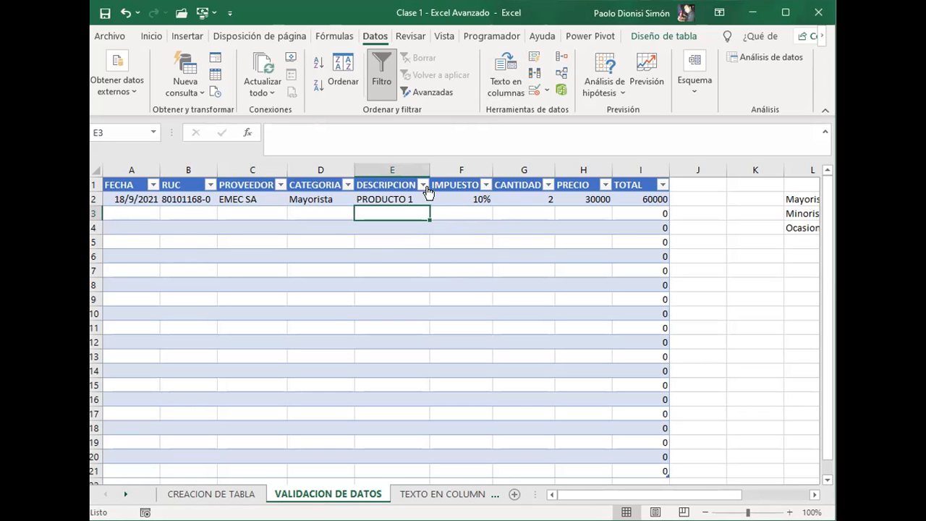
{"action": "left_click", "coordinate": [535, 90]}
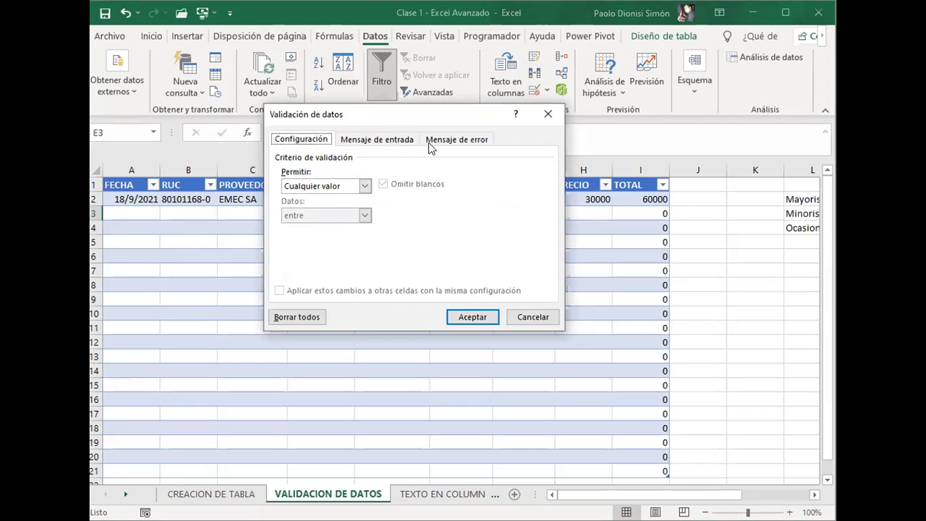
{"action": "left_click", "coordinate": [473, 144]}
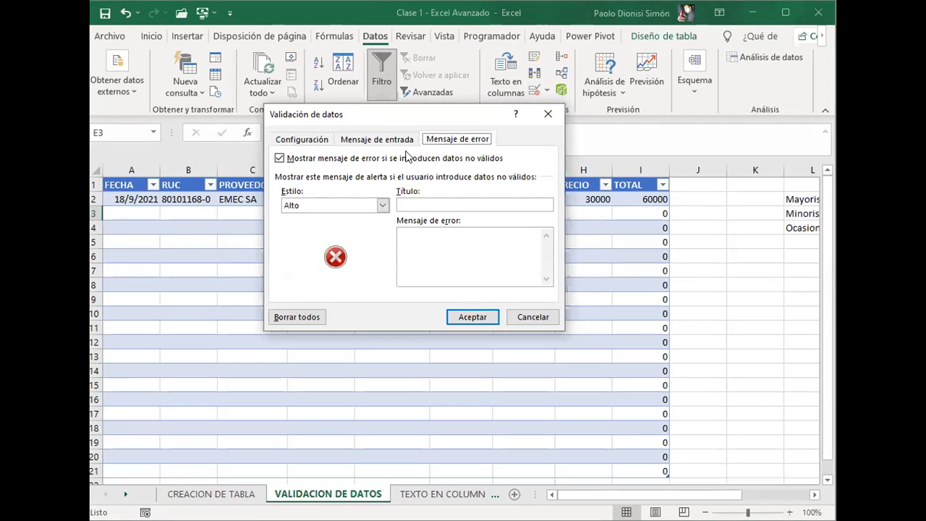
{"action": "left_click", "coordinate": [301, 208]}
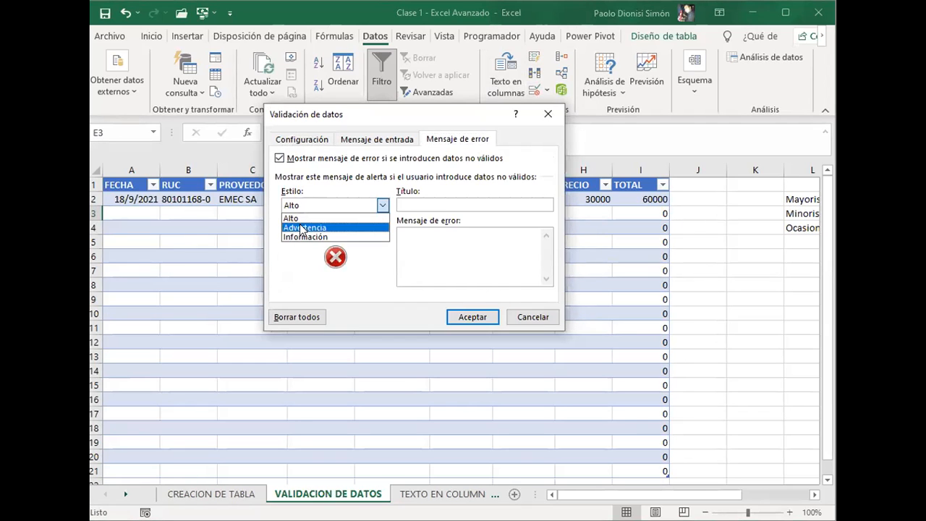
{"action": "left_click", "coordinate": [302, 228]}
Step: Title the validation error alert "Atención"
{"action": "left_click", "coordinate": [427, 203]}
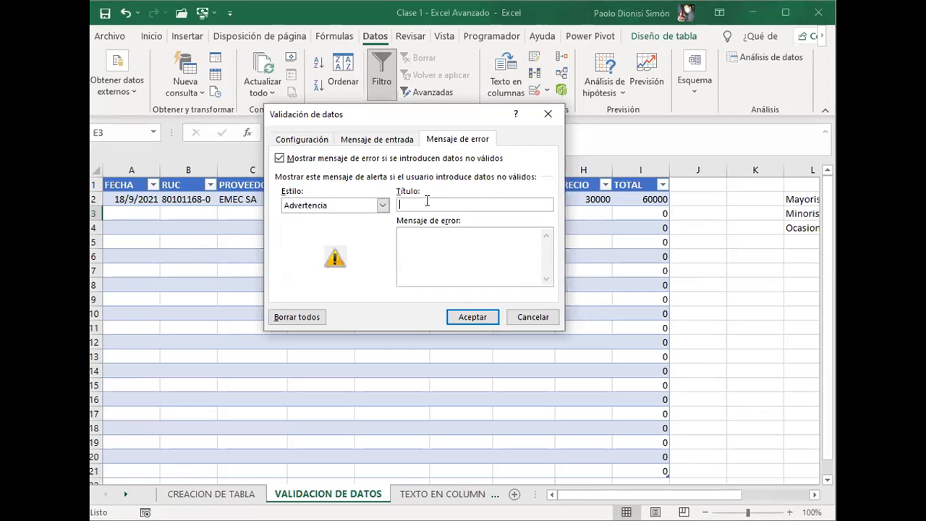
{"action": "type", "text": "Atencion"}
{"action": "key", "text": "BackSpace"}
{"action": "key", "text": "BackSpace"}
{"action": "type", "text": "ón"}
{"action": "key", "text": "Tab"}
Step: Enter the error message "Cargar los productos con su código de origen." and apply the validation to E3
{"action": "type", "text": "Cargar los productos con"}
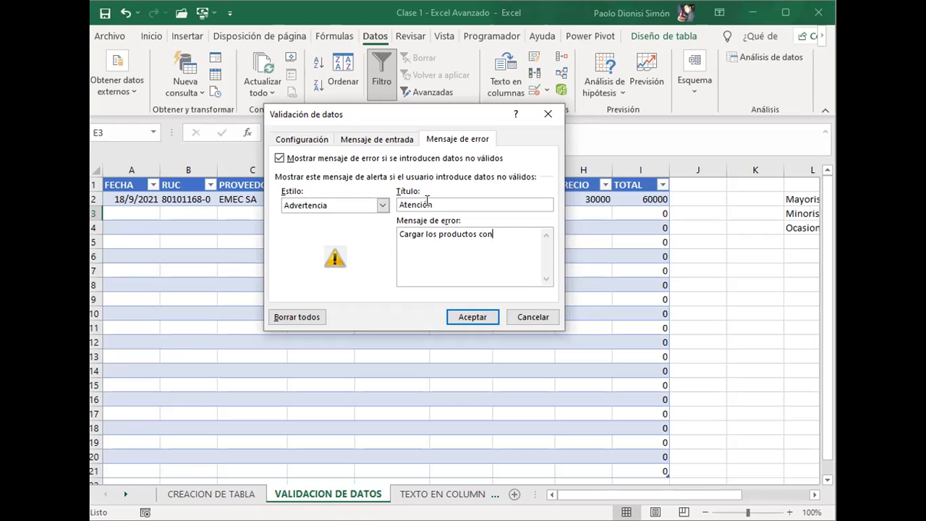
{"action": "type", "text": " su codigos"}
{"action": "key", "text": "BackSpace"}
{"action": "type", "text": "de origen."}
{"action": "left_click", "coordinate": [510, 230]}
{"action": "key", "text": "Delete"}
{"action": "type", "text": "ó"}
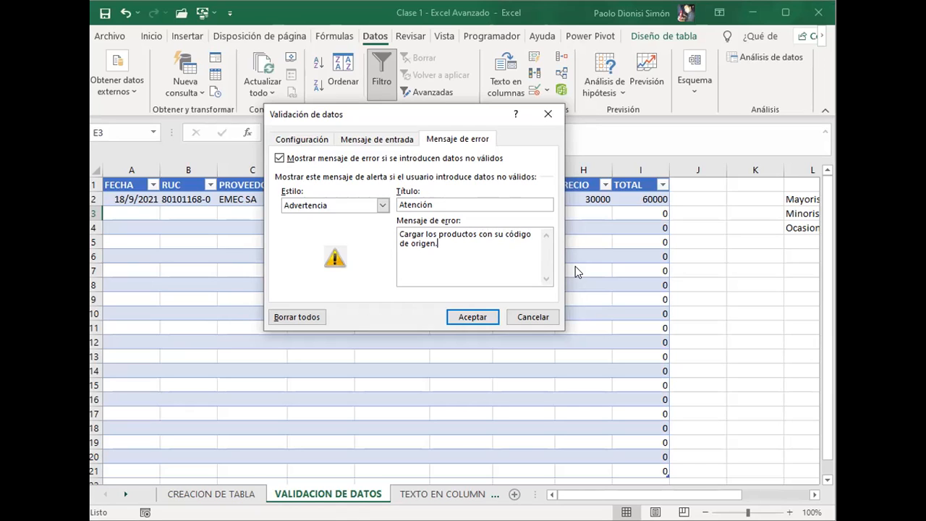
{"action": "left_click", "coordinate": [473, 317]}
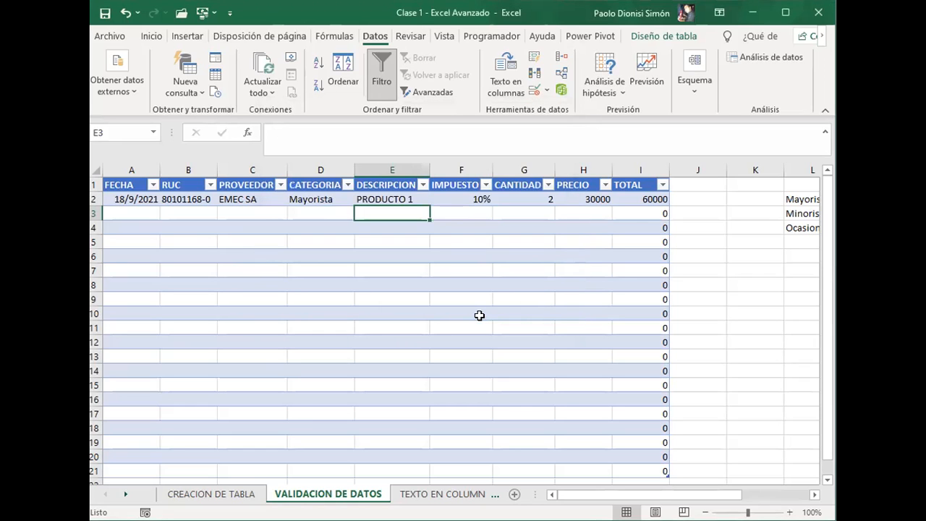
Step: Test the validation of the DESCRIPCION cell E3 by entering "Juguete", and select the cell again
{"action": "type", "text": "m"}
{"action": "key", "text": "BackSpace"}
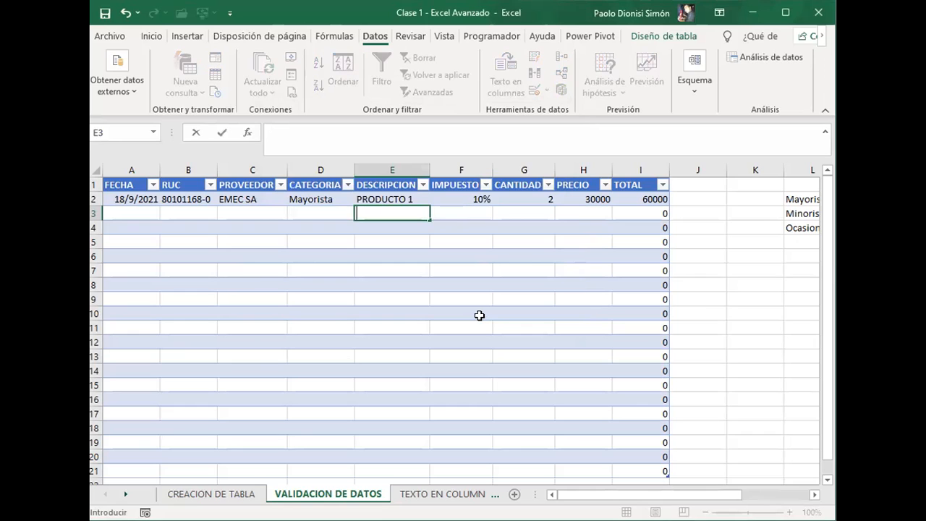
{"action": "key", "text": "Return"}
{"action": "key", "text": "Right"}
{"action": "key", "text": "Up"}
{"action": "key", "text": "Left"}
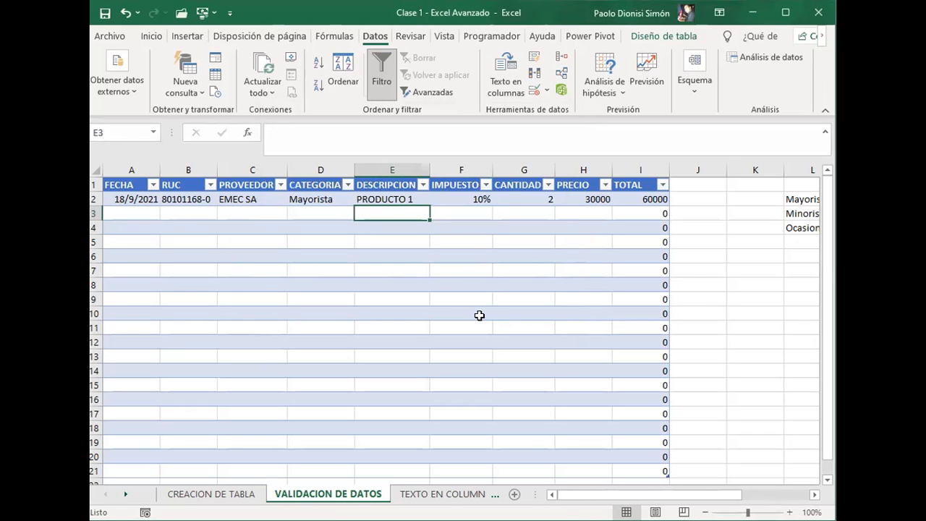
{"action": "type", "text": "Juge"}
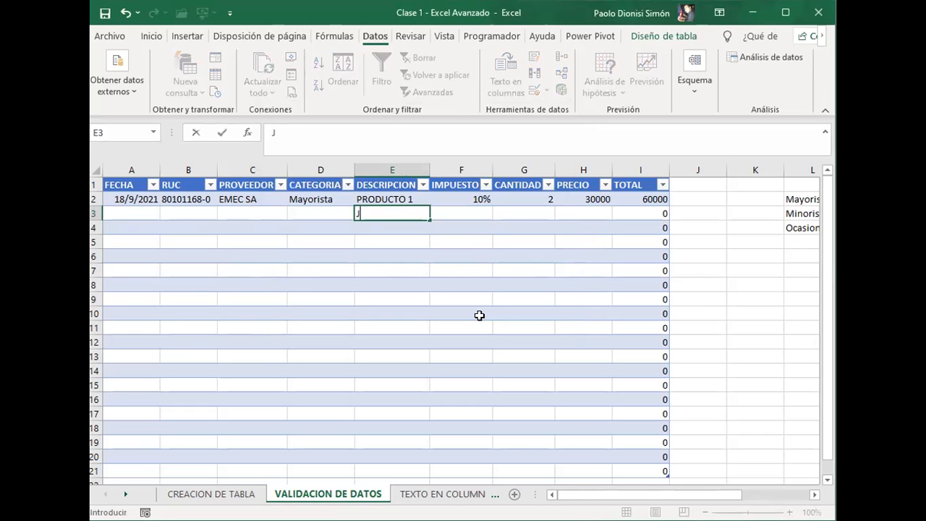
{"action": "key", "text": "BackSpace"}
{"action": "type", "text": "uete"}
{"action": "key", "text": "Return"}
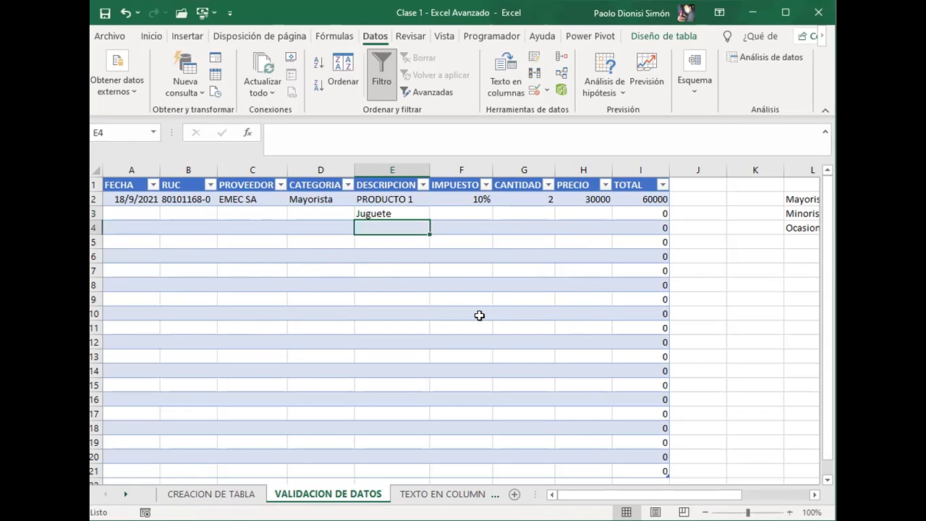
{"action": "key", "text": "Up"}
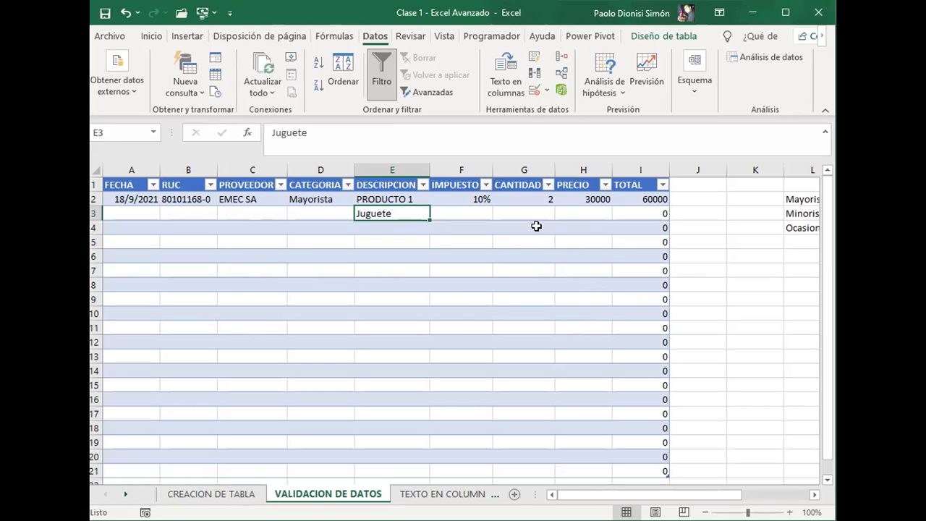
Step: Try Longitud del texto as the validation criterion for E3 and look through its comparison options
{"action": "left_click", "coordinate": [529, 89]}
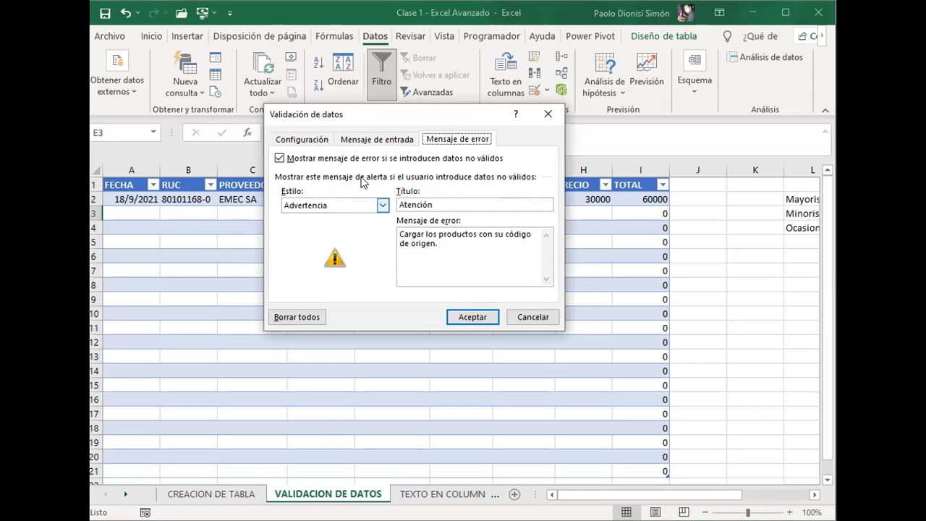
{"action": "left_click", "coordinate": [327, 143]}
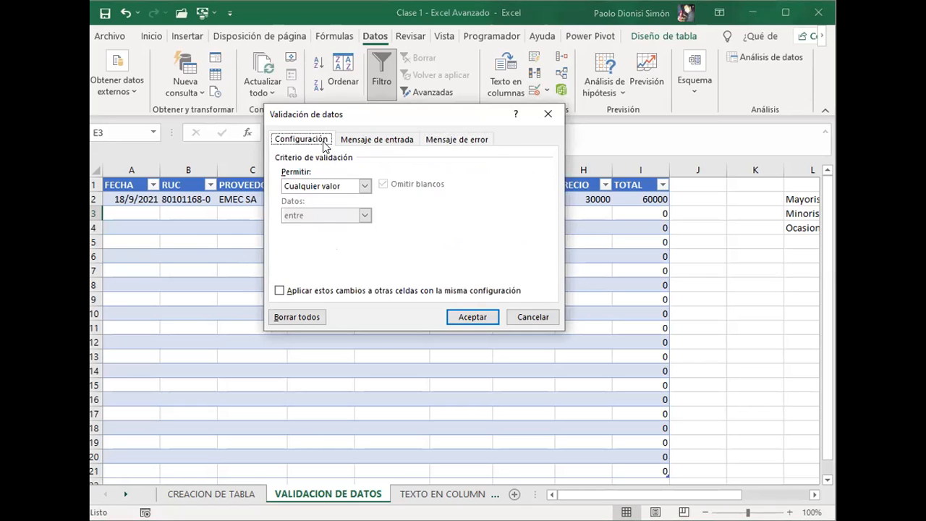
{"action": "left_click", "coordinate": [364, 186]}
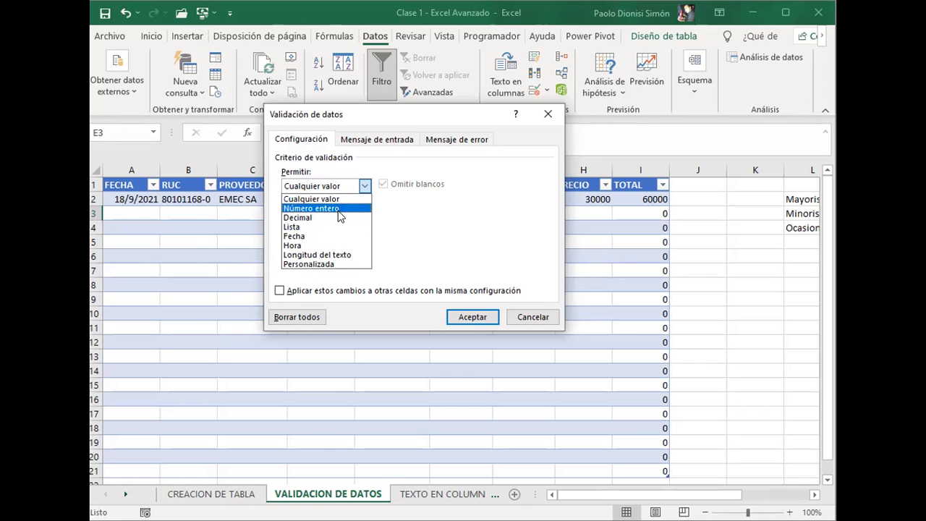
{"action": "left_click", "coordinate": [321, 250]}
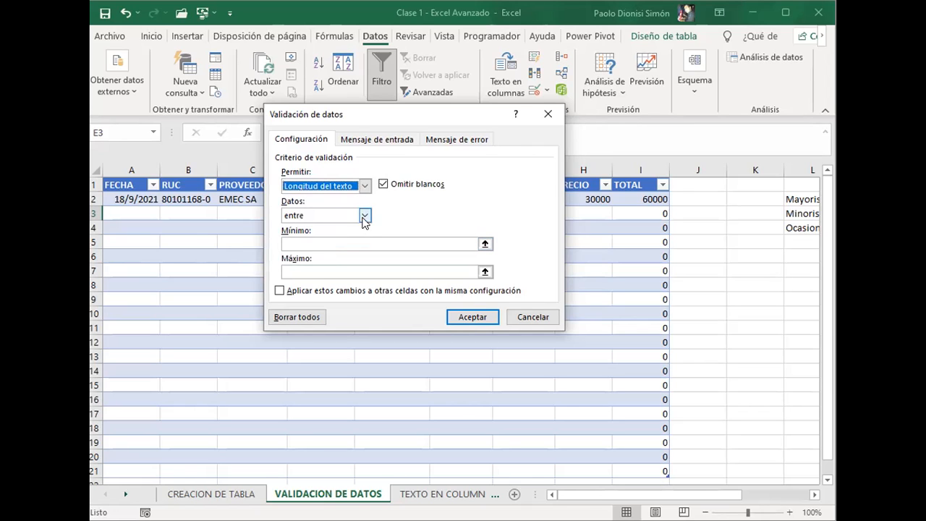
{"action": "left_click", "coordinate": [365, 216]}
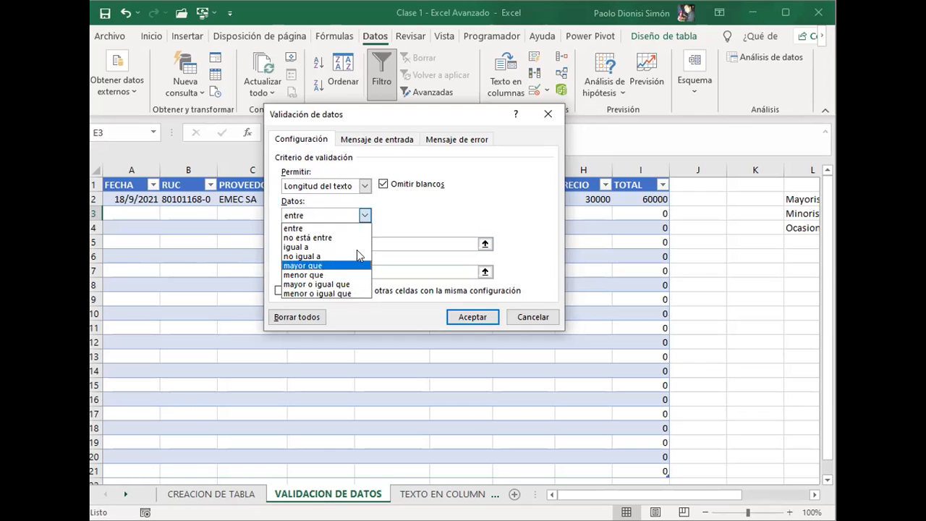
{"action": "left_click", "coordinate": [364, 215]}
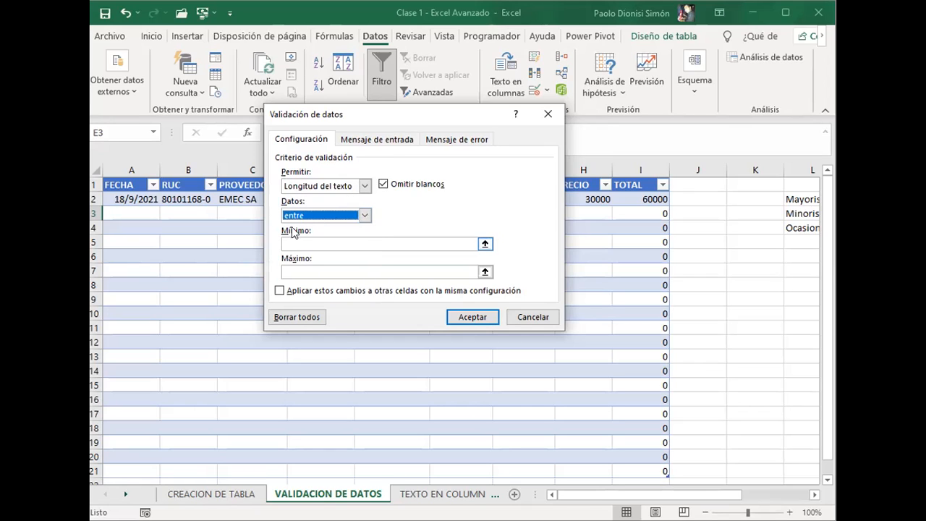
Step: Try Personalizada as the validation criterion for E3, view its formula field, and discard the changes
{"action": "left_click", "coordinate": [329, 186]}
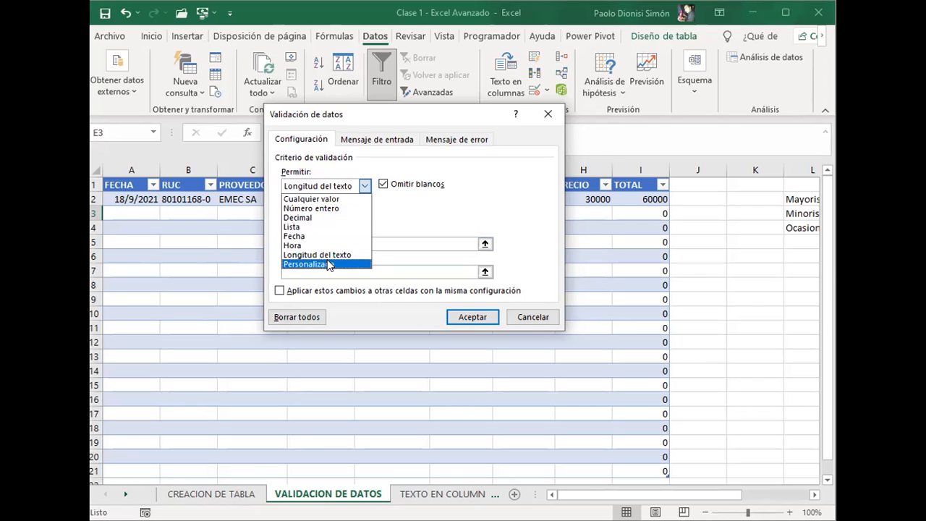
{"action": "left_click", "coordinate": [329, 264]}
{"action": "left_click", "coordinate": [483, 244]}
{"action": "left_click", "coordinate": [484, 245]}
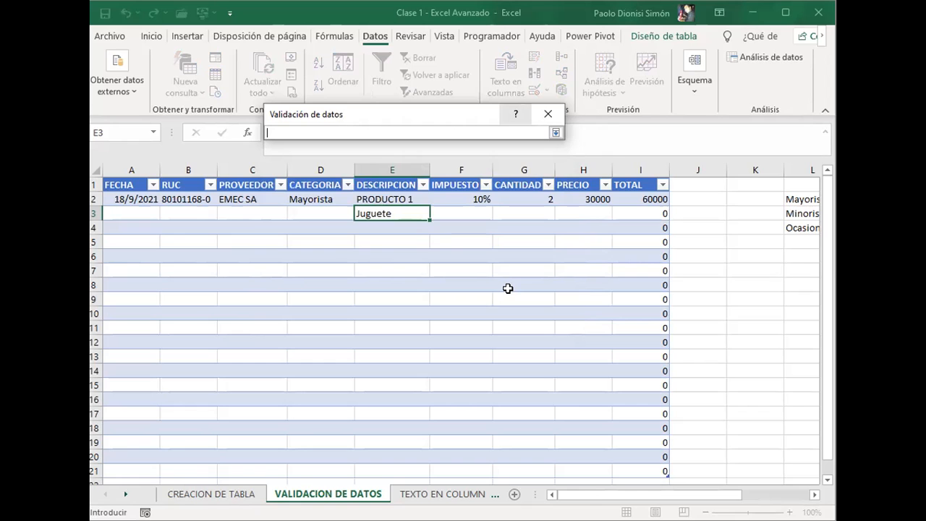
{"action": "key", "text": "Return"}
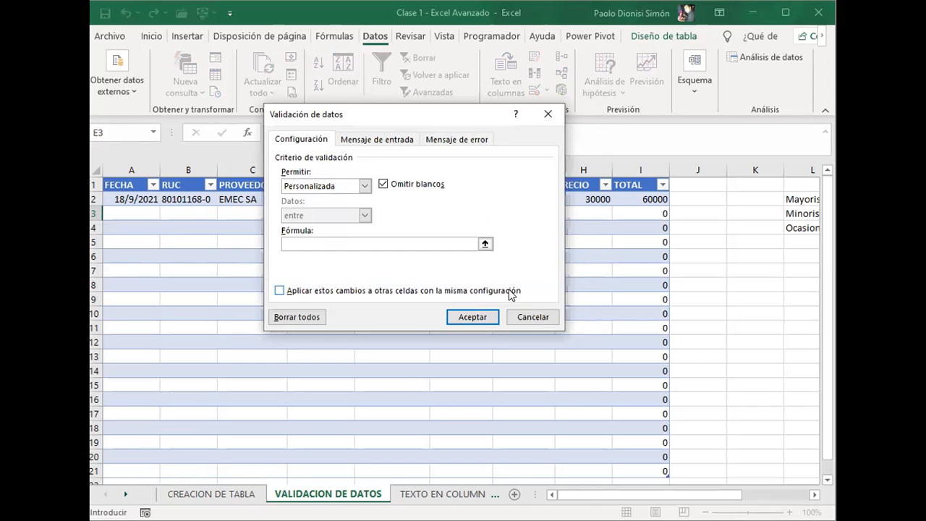
{"action": "key", "text": "Escape"}
{"action": "key", "text": "Escape"}
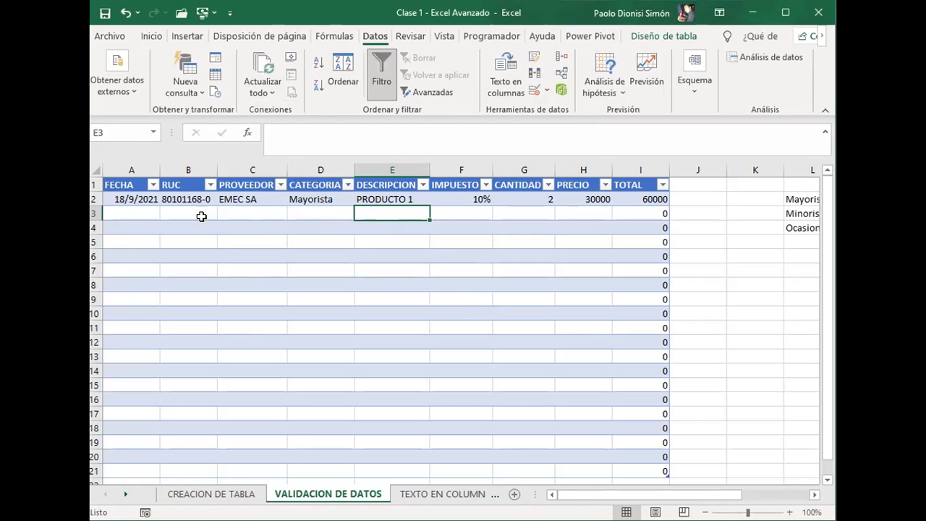
Step: Set the validation of the FECHA cell A3 to allow a Fecha with the entre comparison
{"action": "left_click", "coordinate": [148, 212]}
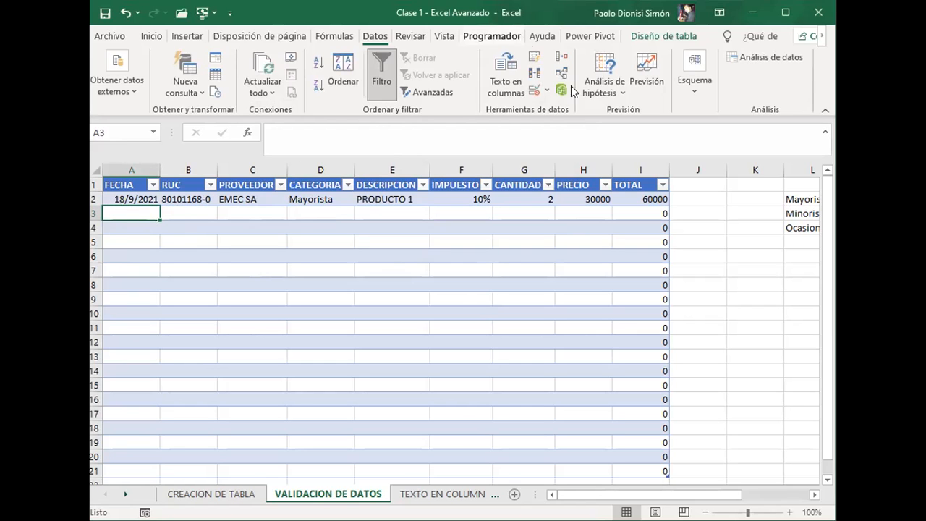
{"action": "left_click", "coordinate": [533, 93]}
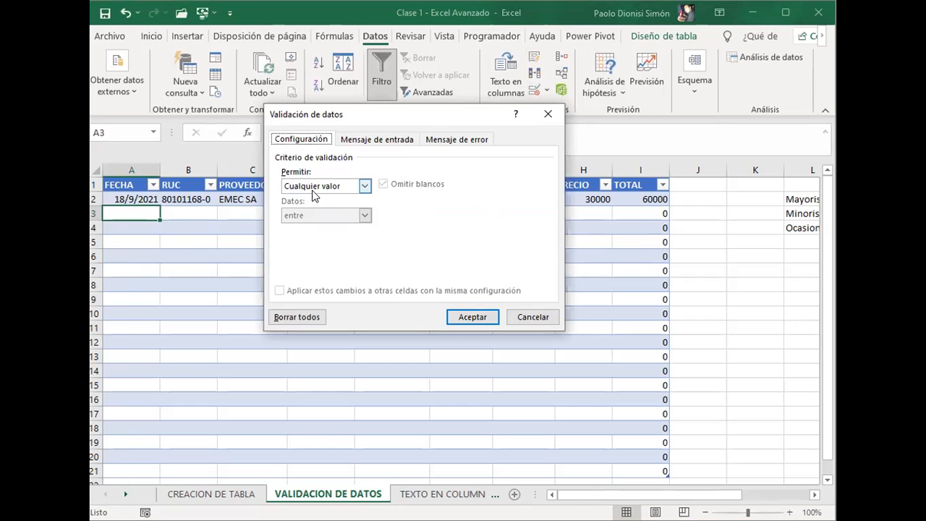
{"action": "left_click", "coordinate": [314, 189]}
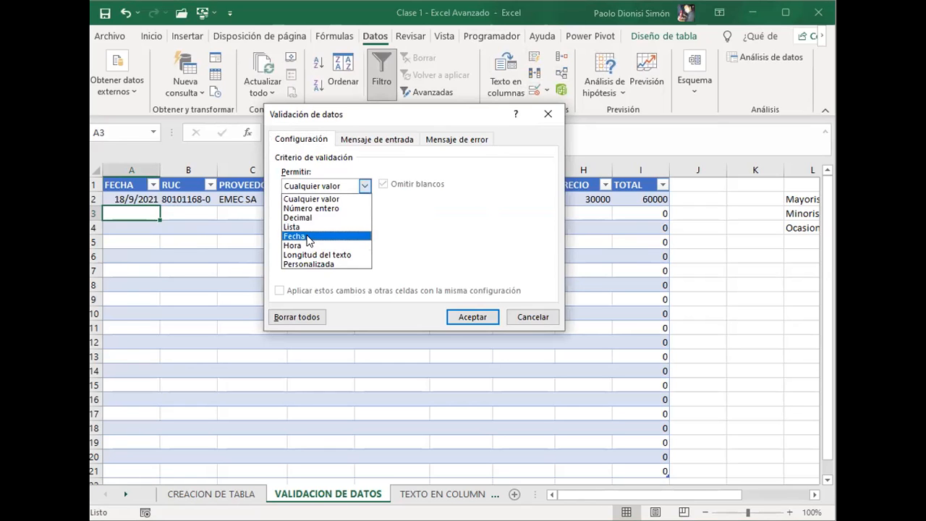
{"action": "left_click", "coordinate": [309, 237]}
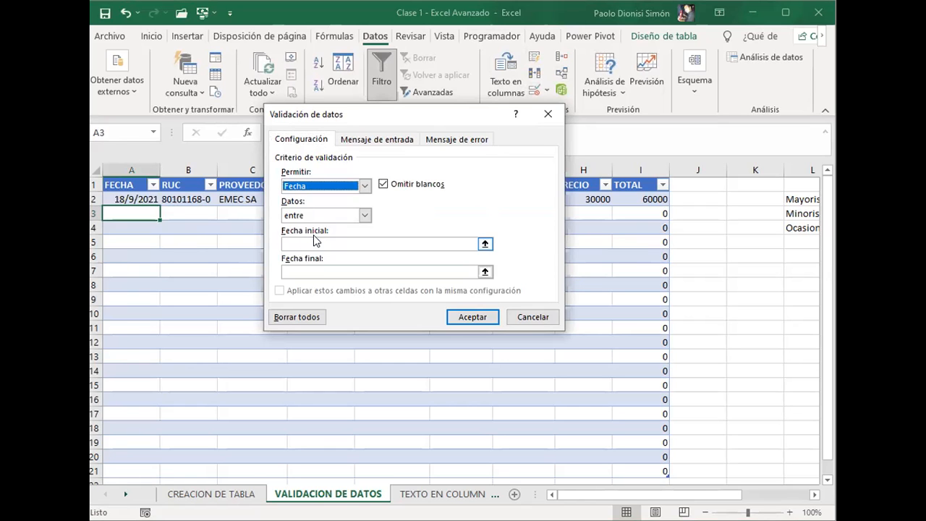
{"action": "left_click", "coordinate": [365, 216]}
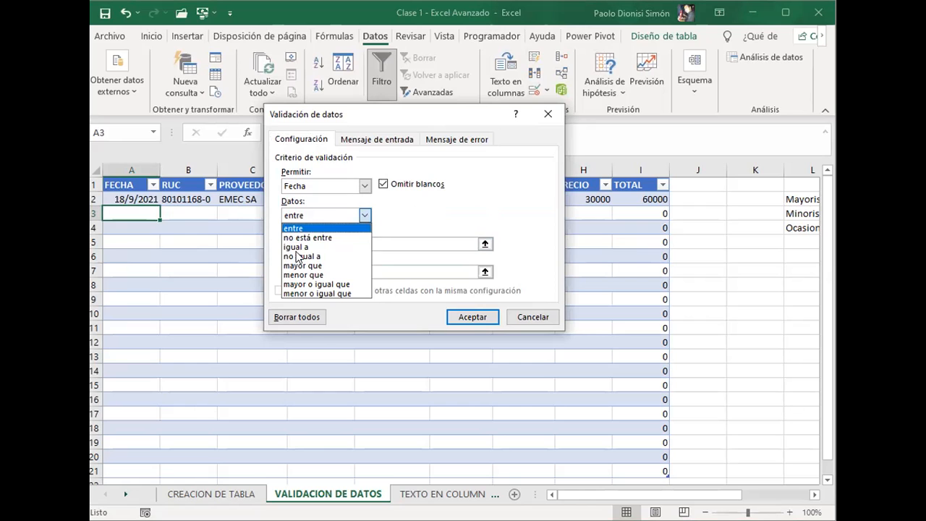
{"action": "left_click", "coordinate": [297, 228]}
Step: Limit the allowed dates to a start date of 01/01/2021 and an end date of 31/12/2021
{"action": "left_click", "coordinate": [297, 243]}
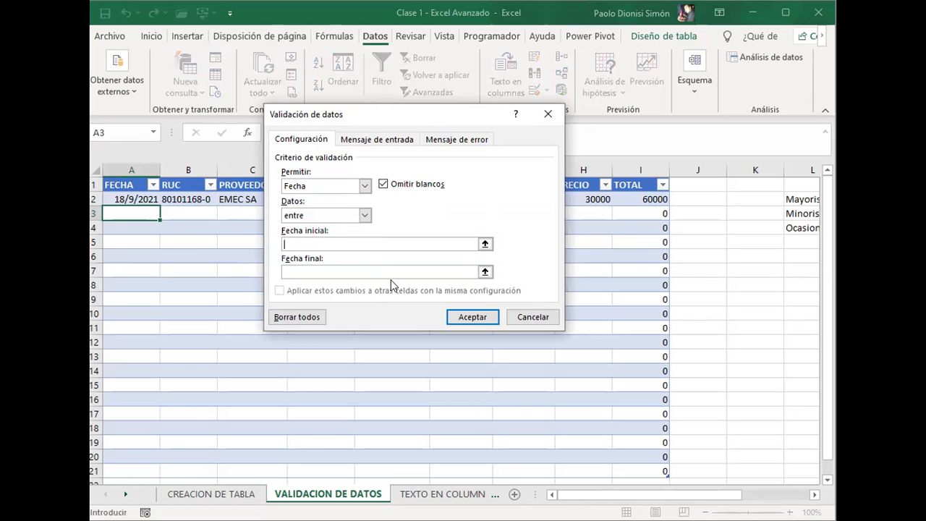
{"action": "type", "text": "01"}
{"action": "type", "text": "/01/"}
{"action": "type", "text": "201"}
{"action": "type", "text": "1"}
{"action": "key", "text": "Tab"}
{"action": "type", "text": "31/12/"}
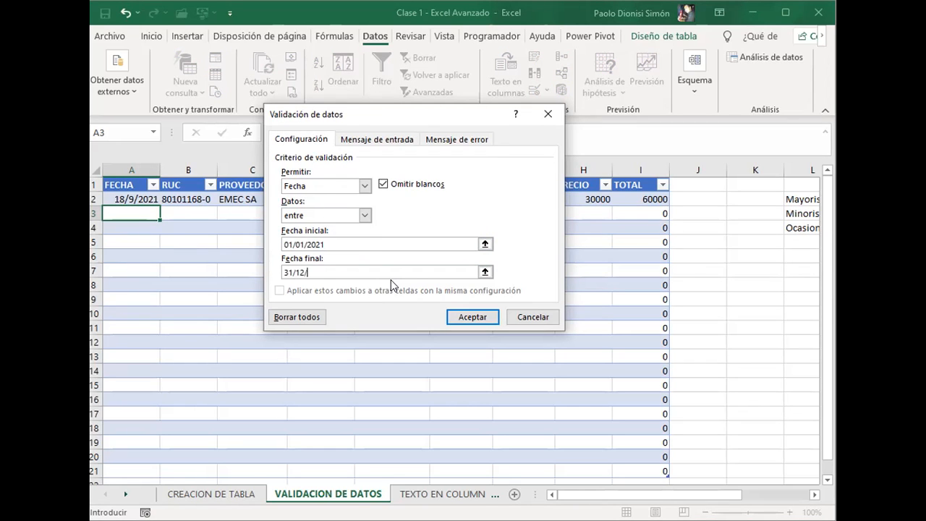
{"action": "type", "text": "2021"}
Step: Set the A3 error alert to the Advertencia style with the title "Año"
{"action": "left_click", "coordinate": [459, 140]}
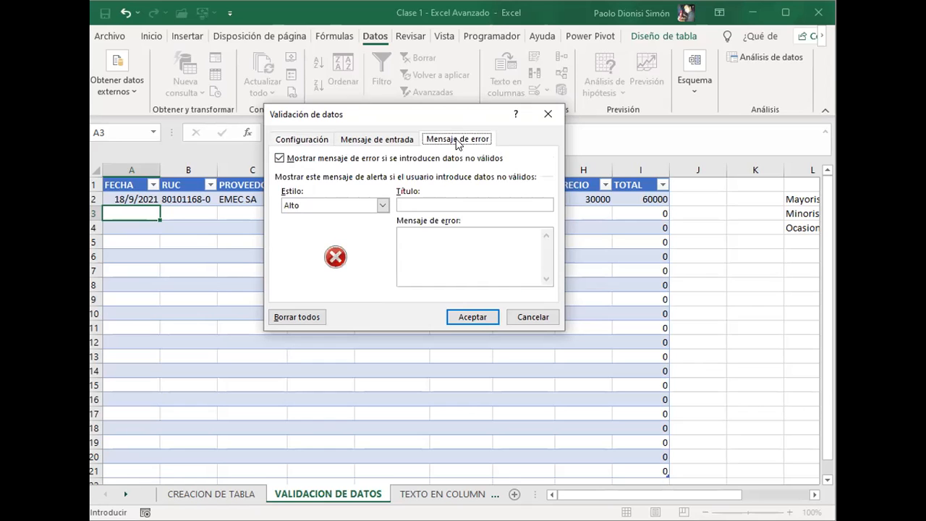
{"action": "left_click", "coordinate": [381, 206]}
{"action": "left_click", "coordinate": [326, 229]}
{"action": "left_click", "coordinate": [469, 204]}
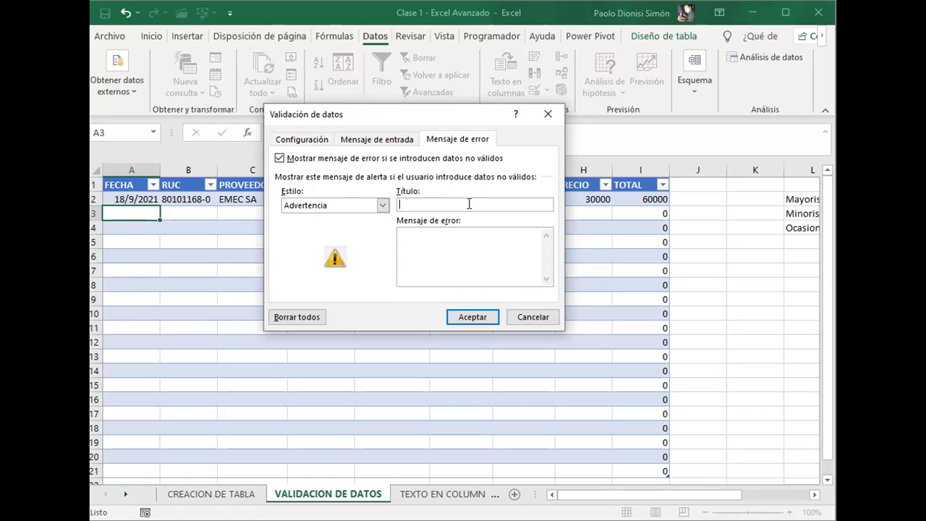
{"action": "type", "text": "Año"}
{"action": "key", "text": "Tab"}
Step: Enter the error message "Cargar solo fechas que correspondan al año 2021." for the A3 date validation
{"action": "type", "text": "Cargar solo fechas que"}
{"action": "type", "text": "co"}
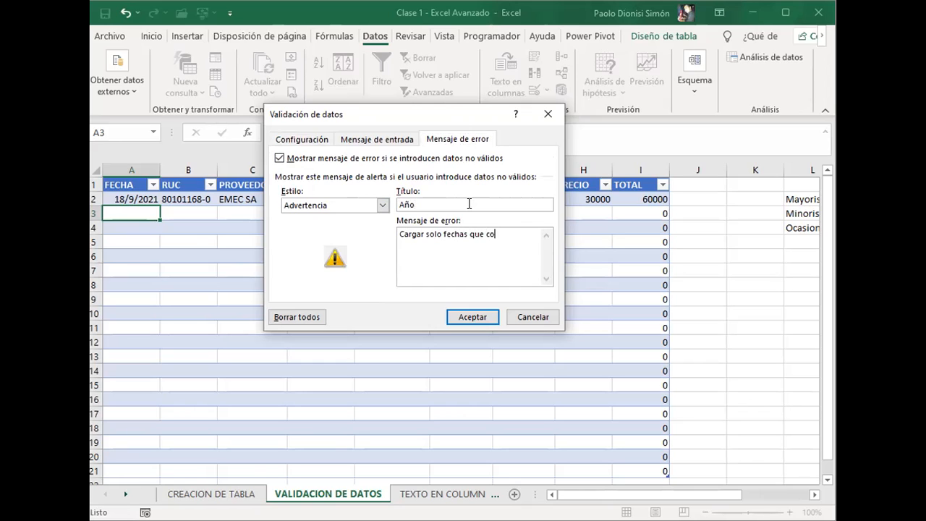
{"action": "type", "text": "rrespondan al año 2021."}
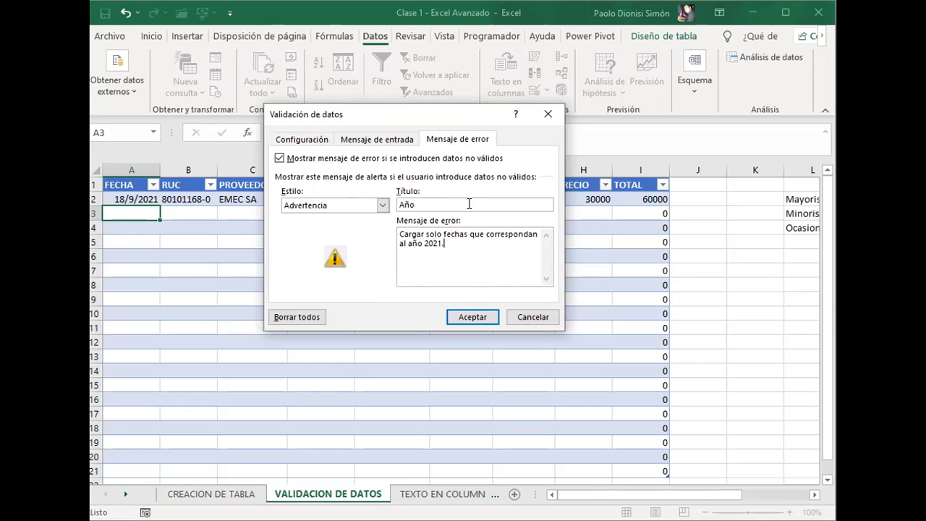
Step: Apply the date validation and test cell A3 with the date 06/07/2009, declining to keep the out-of-range entry
{"action": "left_click", "coordinate": [473, 317]}
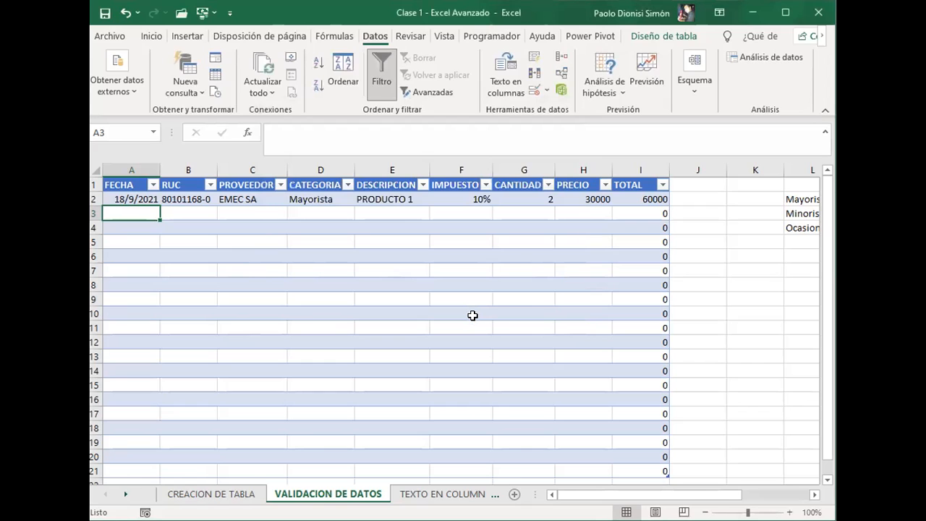
{"action": "type", "text": "06"}
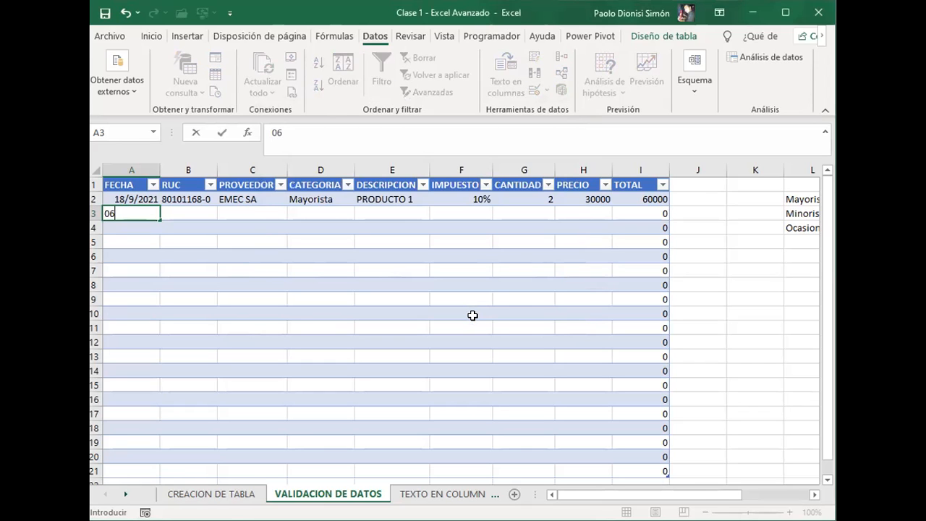
{"action": "type", "text": "/07/"}
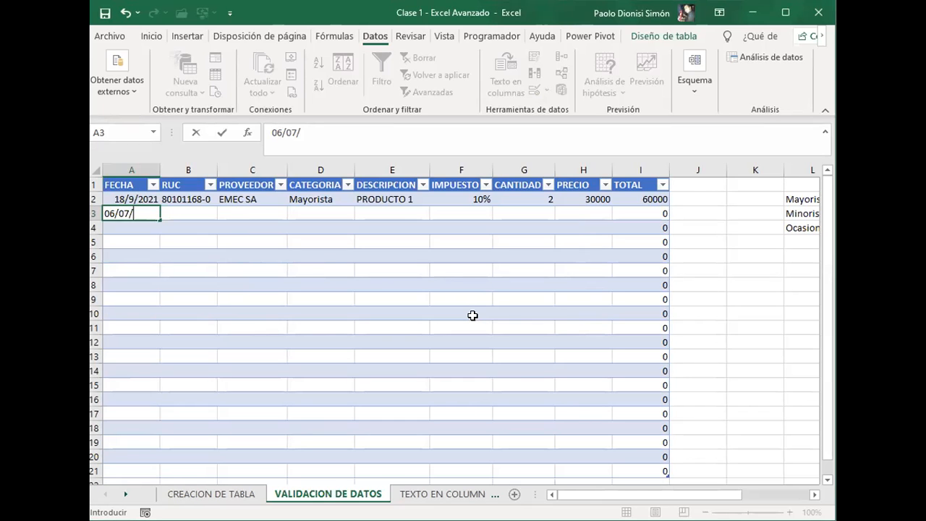
{"action": "type", "text": "2009"}
{"action": "key", "text": "Return"}
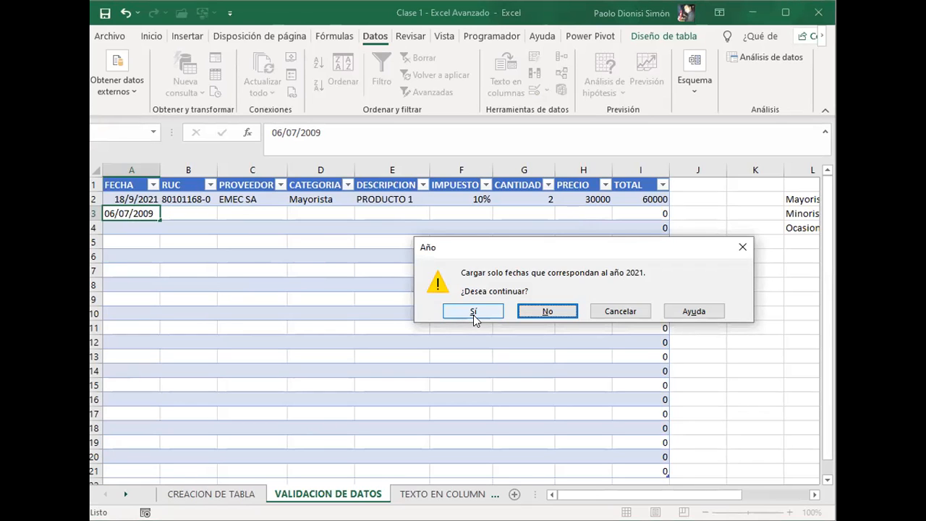
{"action": "left_click", "coordinate": [528, 315]}
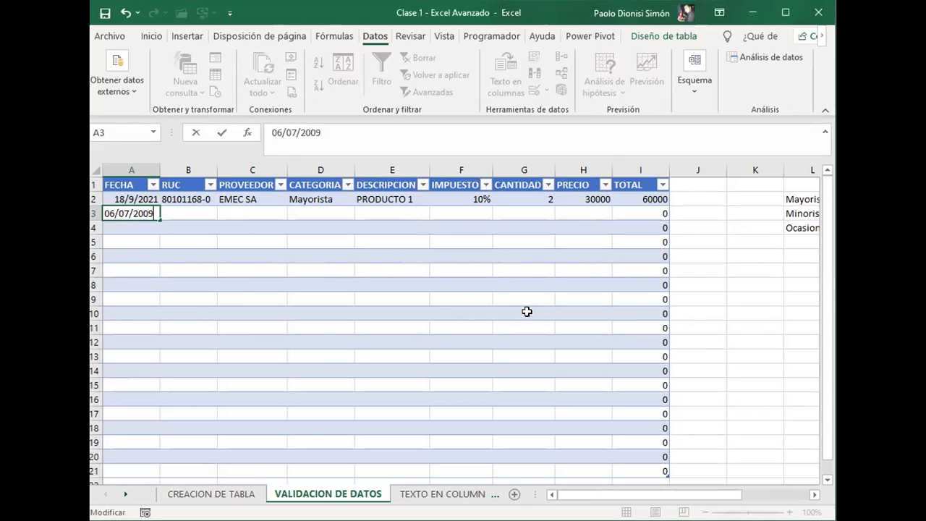
Step: Change the year of the date in cell A3 so the entry is 06/07/2021
{"action": "key", "text": "BackSpace"}
{"action": "key", "text": "BackSpace"}
{"action": "type", "text": "21"}
{"action": "key", "text": "Return"}
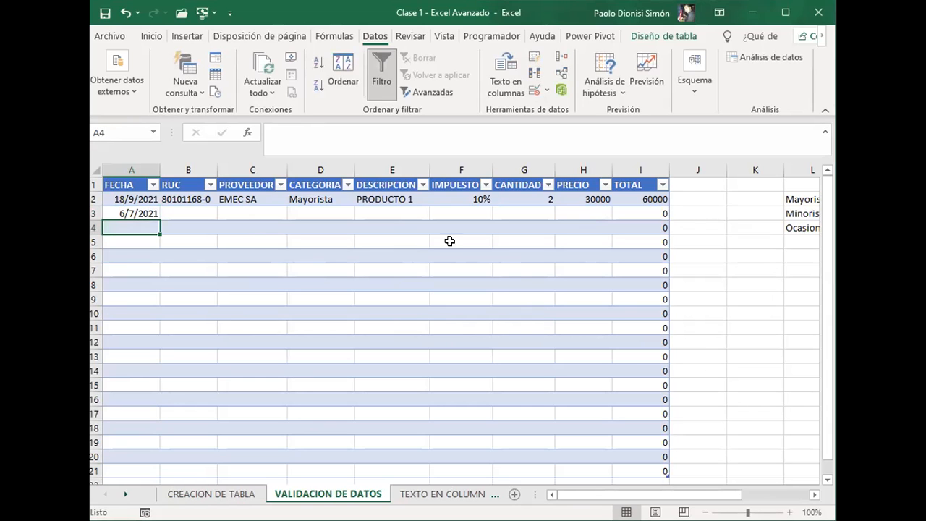
Step: Review the validation criteria types that can be allowed for cell A4, leaving its settings unapplied
{"action": "left_click", "coordinate": [533, 92]}
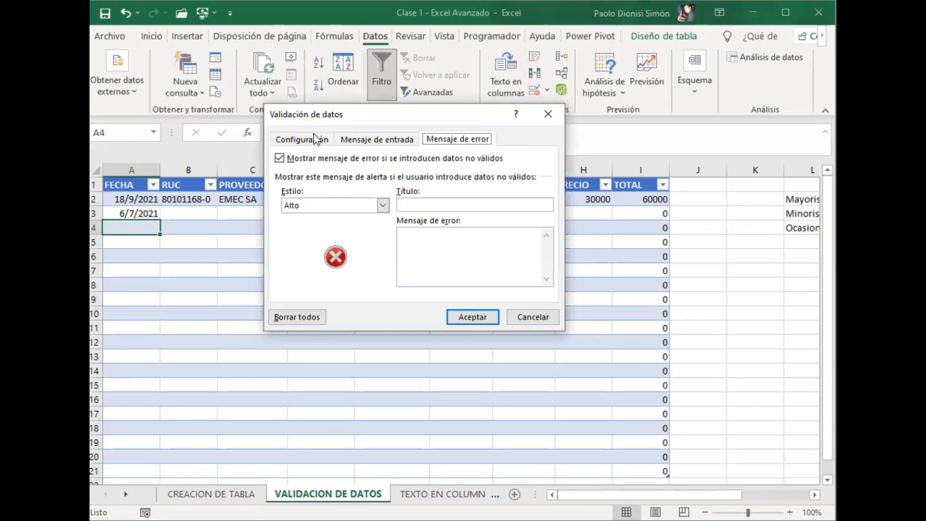
{"action": "left_click", "coordinate": [316, 139]}
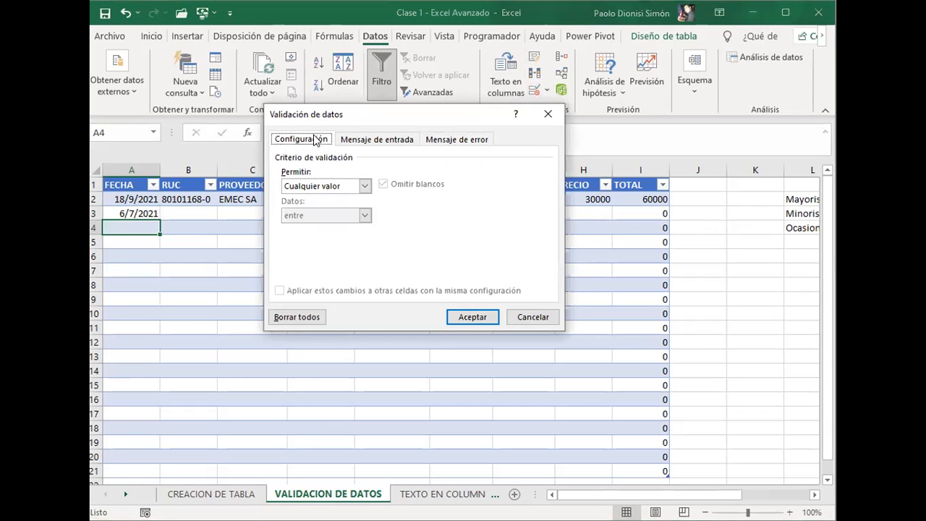
{"action": "left_click", "coordinate": [300, 185]}
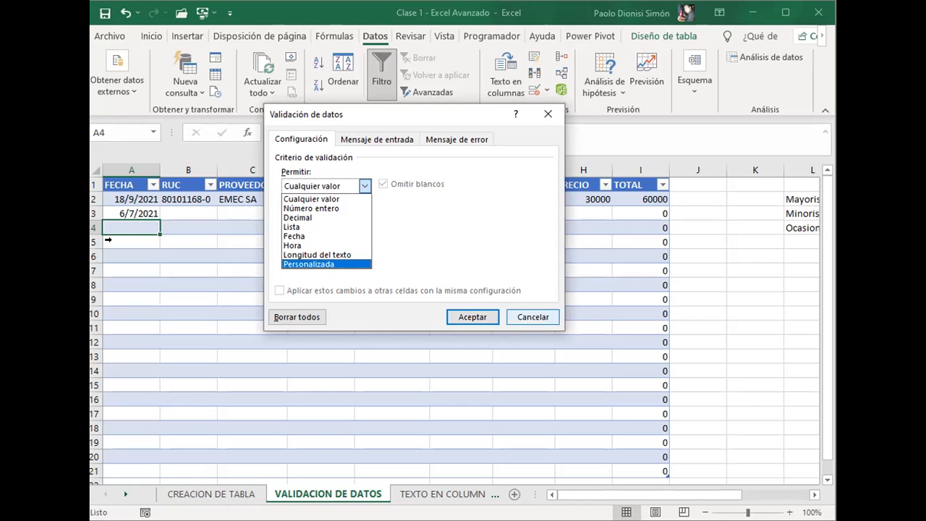
{"action": "key", "text": "Escape"}
{"action": "key", "text": "Escape"}
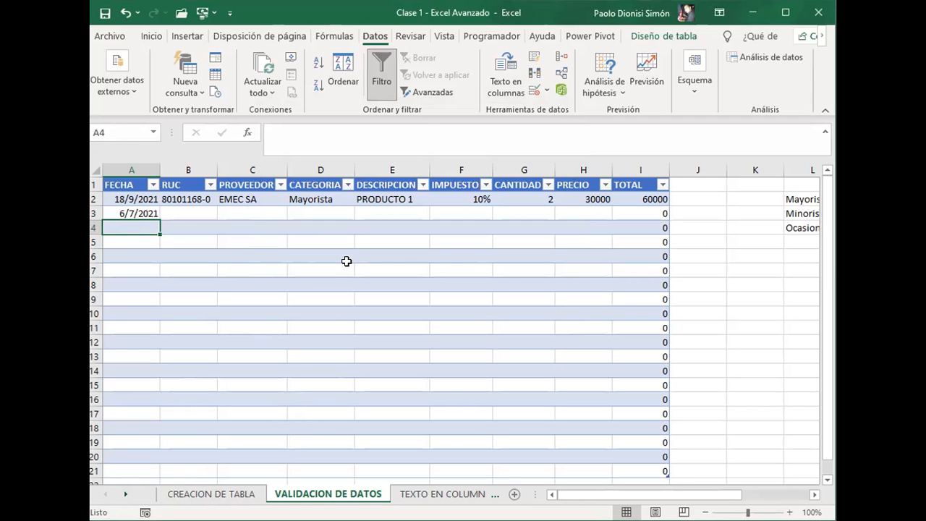
{"action": "left_click", "coordinate": [423, 494]}
{"action": "left_click", "coordinate": [265, 495]}
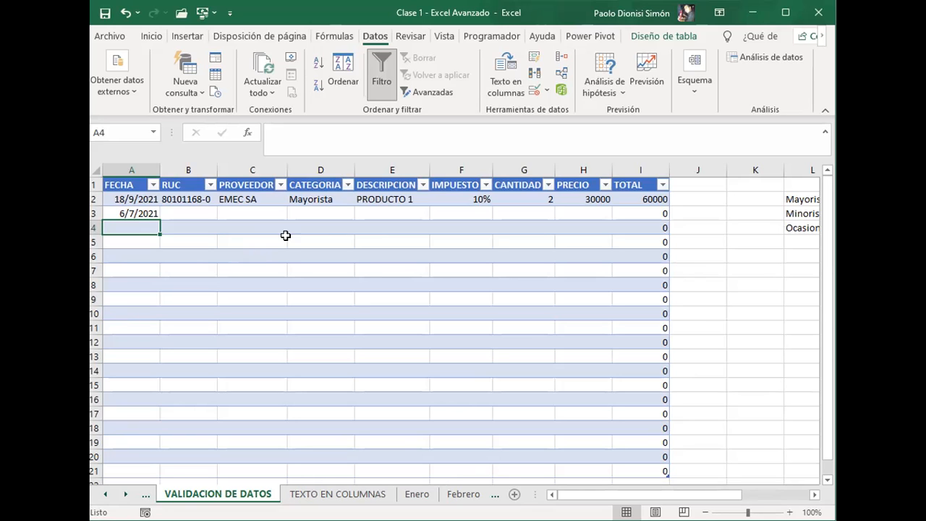
{"action": "left_click", "coordinate": [286, 235]}
{"action": "left_click", "coordinate": [258, 215]}
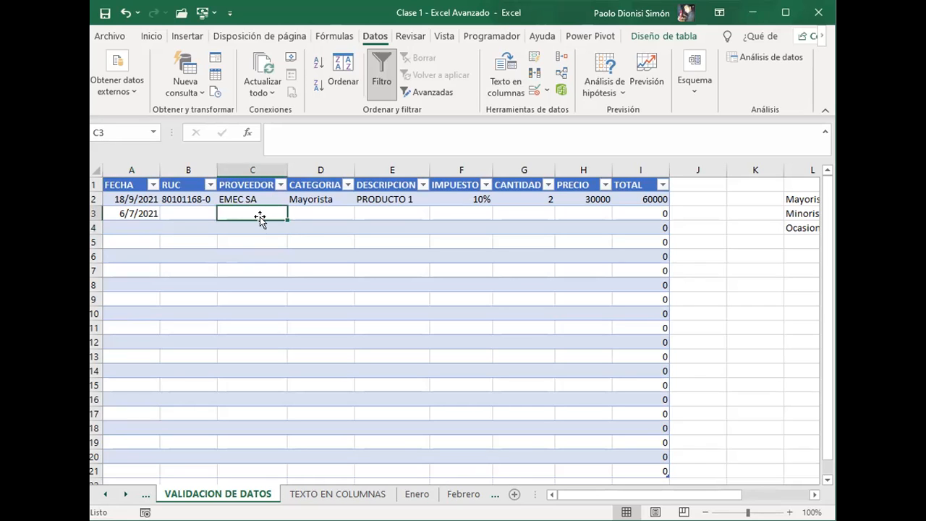
{"action": "left_click", "coordinate": [143, 212]}
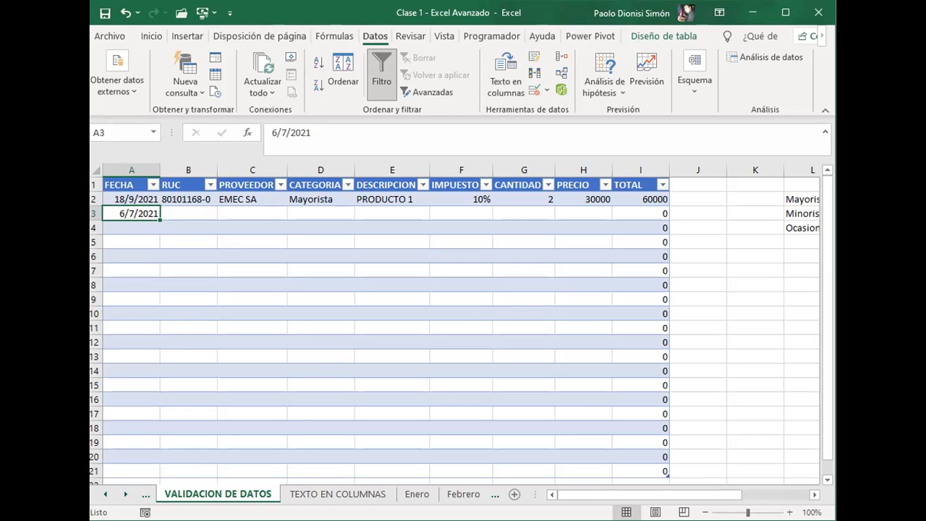
Step: Open the TEXTO EN COLUMNAS sheet and look through its semicolon-separated records down to the Total Fichero row
{"action": "left_click", "coordinate": [329, 496]}
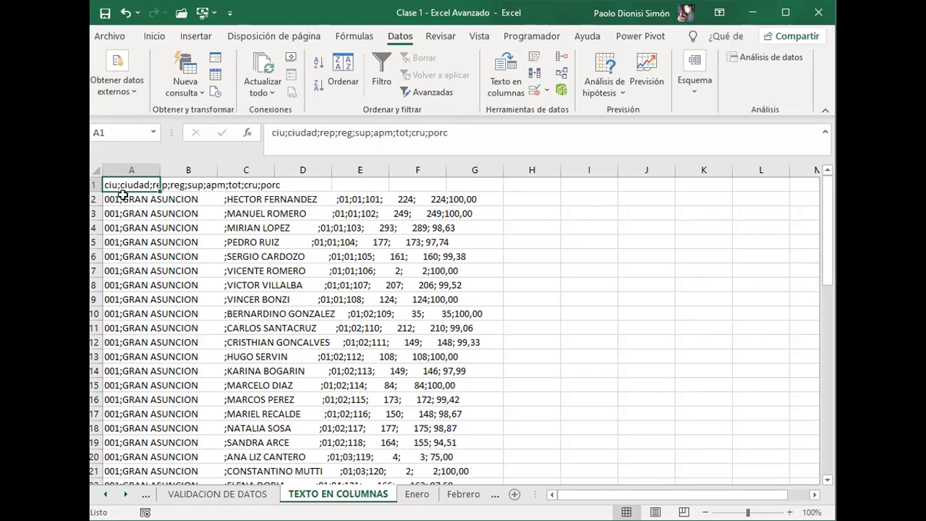
{"action": "scroll", "coordinate": [325, 304], "scroll_direction": "down", "scroll_amount": 10}
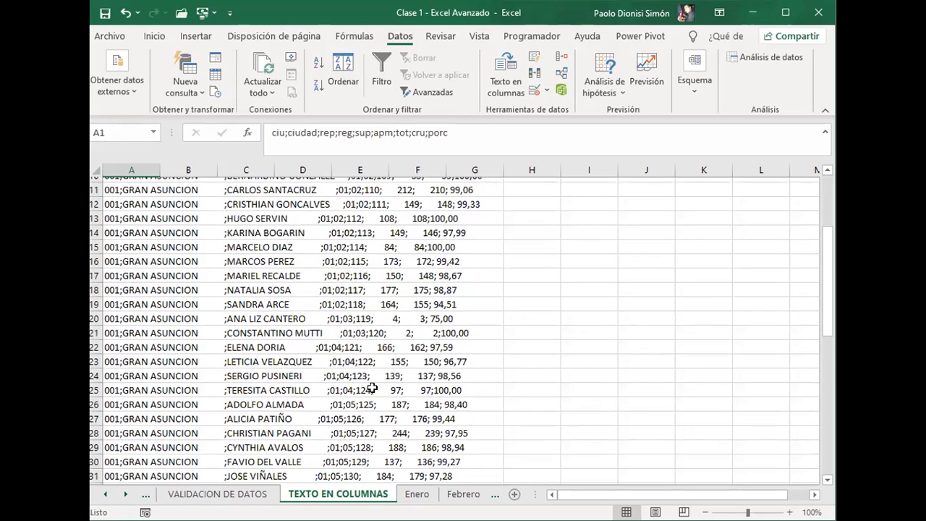
{"action": "scroll", "coordinate": [163, 353], "scroll_direction": "down", "scroll_amount": 19}
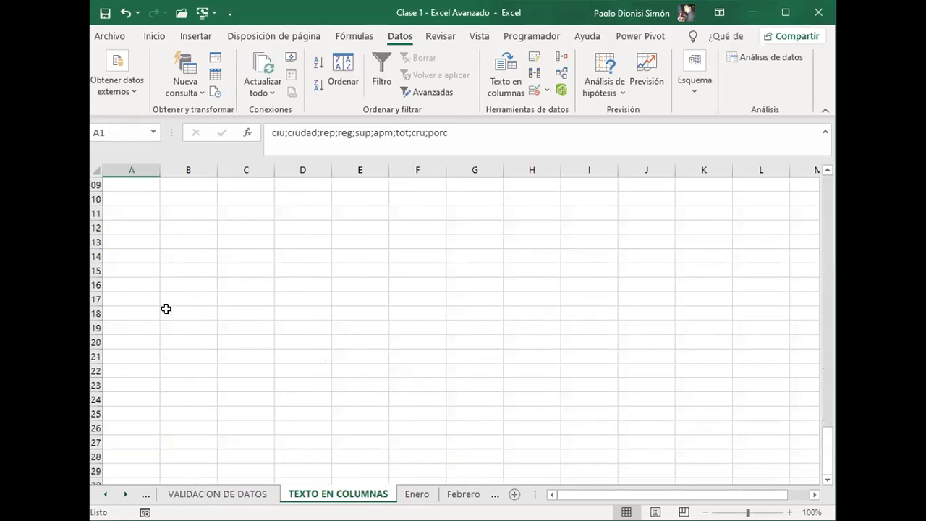
{"action": "scroll", "coordinate": [171, 302], "scroll_direction": "up", "scroll_amount": 15}
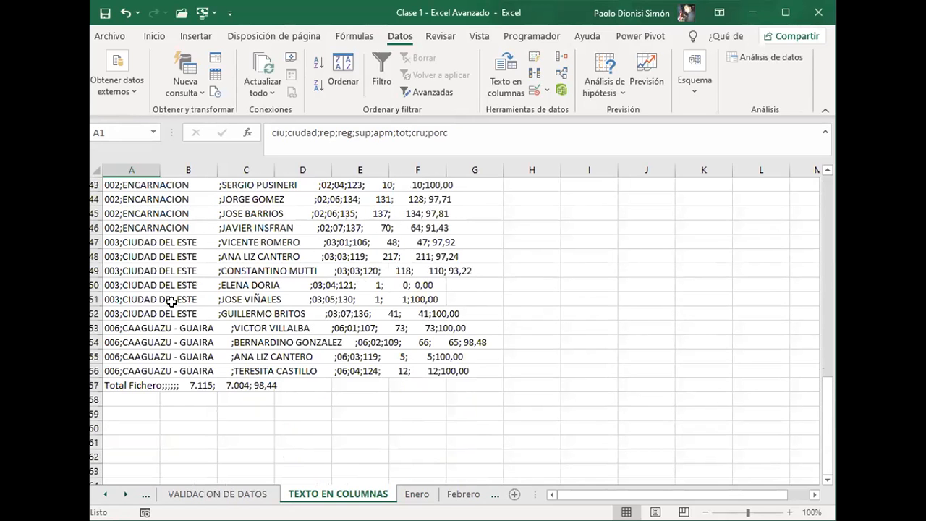
{"action": "scroll", "coordinate": [167, 292], "scroll_direction": "up", "scroll_amount": 14}
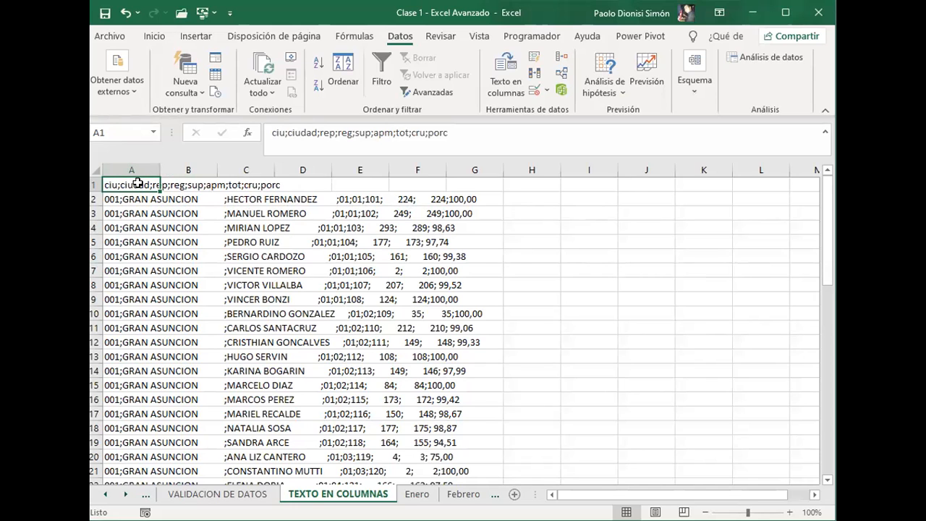
Step: Examine individual cells in the first rows across columns A to G to see which column holds the records' text
{"action": "key", "text": "Down"}
{"action": "key", "text": "Down"}
{"action": "key", "text": "Down"}
{"action": "key", "text": "Down"}
{"action": "key", "text": "Down"}
{"action": "key", "text": "Down"}
{"action": "key", "text": "Down"}
{"action": "key", "text": "Down"}
{"action": "key", "text": "Down"}
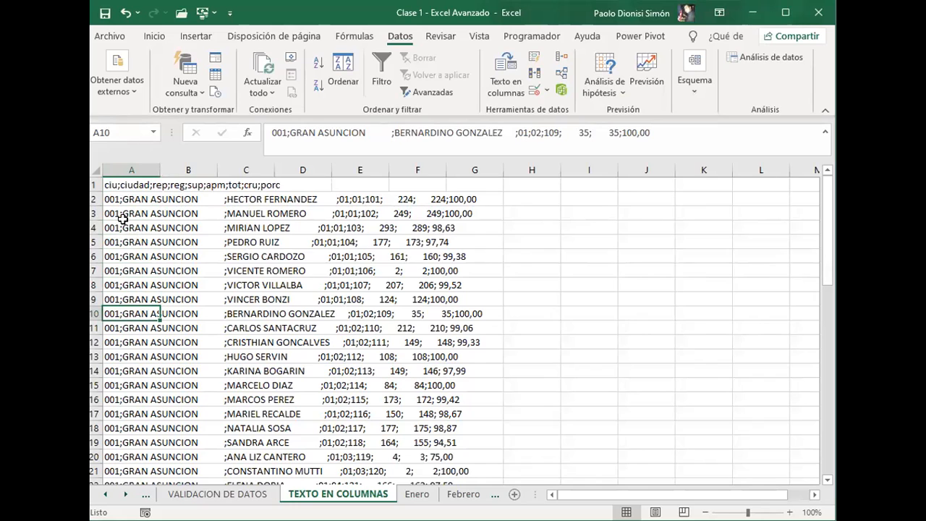
{"action": "key", "text": "Right"}
{"action": "key", "text": "ctrl+space"}
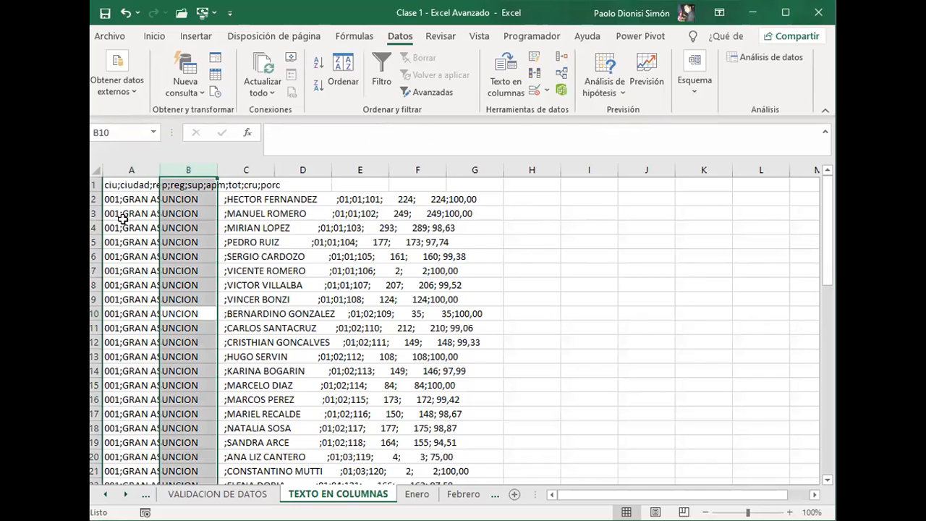
{"action": "key", "text": "Down"}
{"action": "key", "text": "Down"}
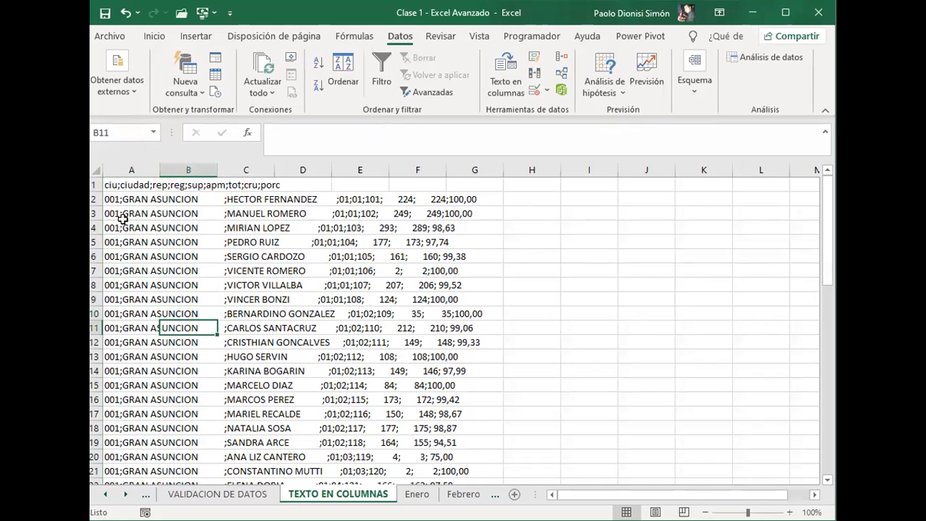
{"action": "key", "text": "Up"}
{"action": "key", "text": "Up"}
{"action": "key", "text": "Up"}
{"action": "key", "text": "Up"}
{"action": "key", "text": "Up"}
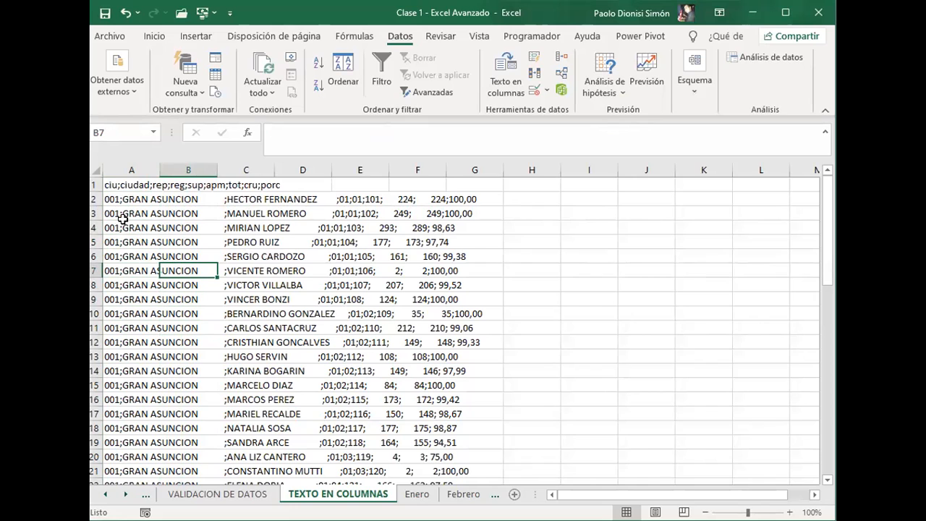
{"action": "key", "text": "Up"}
{"action": "key", "text": "Up"}
{"action": "key", "text": "Up"}
{"action": "key", "text": "Up"}
{"action": "key", "text": "Up"}
{"action": "key", "text": "Up"}
{"action": "key", "text": "Right"}
{"action": "key", "text": "Right"}
{"action": "key", "text": "Right"}
{"action": "key", "text": "Right"}
{"action": "key", "text": "Right"}
{"action": "key", "text": "Left"}
{"action": "key", "text": "Left"}
{"action": "key", "text": "Down"}
{"action": "key", "text": "Down"}
{"action": "key", "text": "Down"}
{"action": "key", "text": "Down"}
{"action": "key", "text": "Right"}
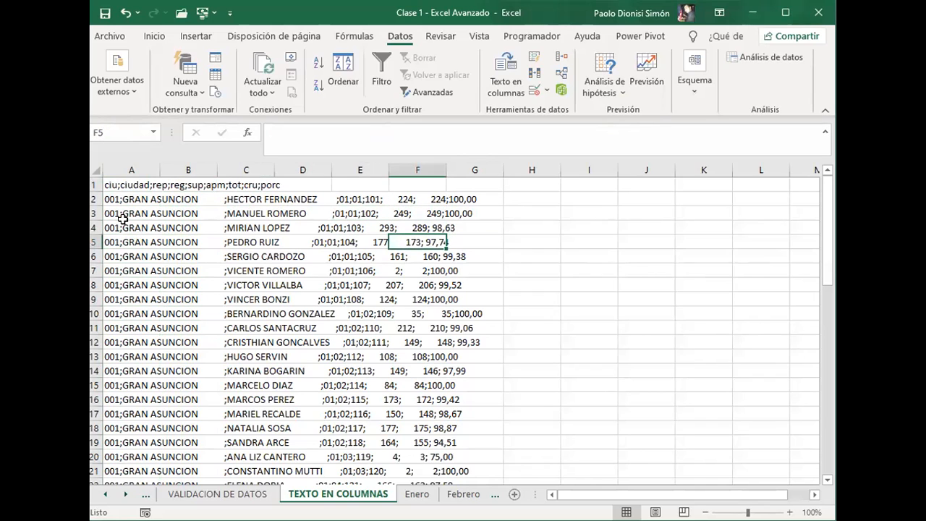
{"action": "key", "text": "Left"}
{"action": "key", "text": "Left"}
{"action": "key", "text": "Left"}
{"action": "key", "text": "Left"}
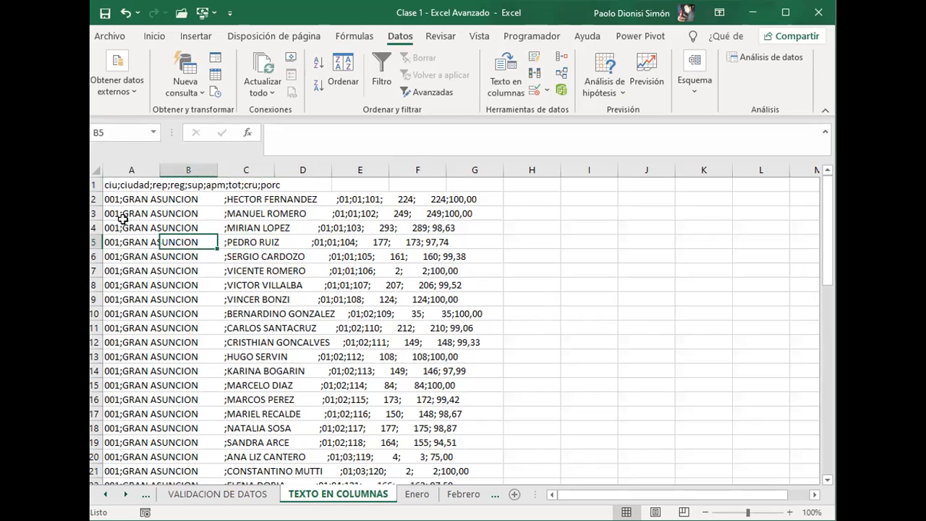
Step: Fit the width of column A to its longest record and check several cells in columns A and B
{"action": "double_click", "coordinate": [155, 169]}
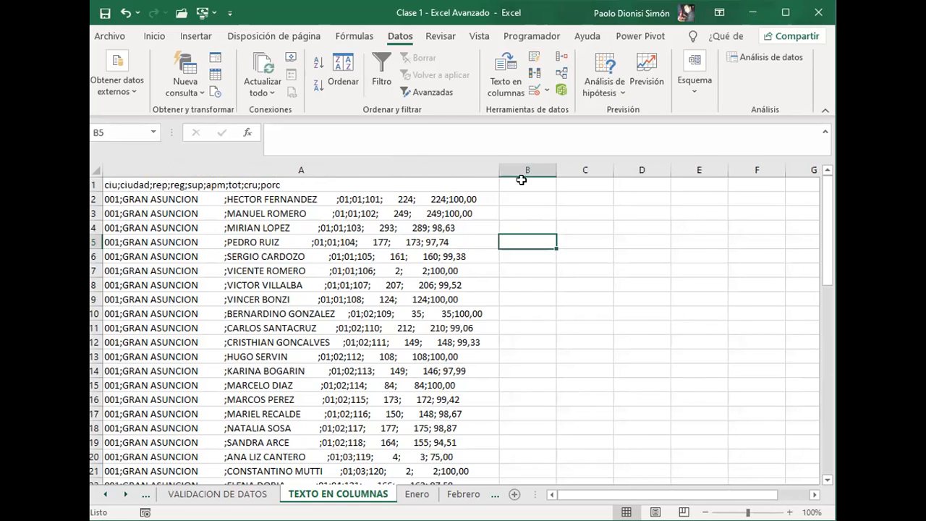
{"action": "left_click", "coordinate": [398, 211]}
{"action": "left_click", "coordinate": [328, 196]}
{"action": "left_click", "coordinate": [326, 183]}
{"action": "left_click", "coordinate": [304, 239]}
{"action": "left_click", "coordinate": [301, 300]}
{"action": "left_click", "coordinate": [300, 343]}
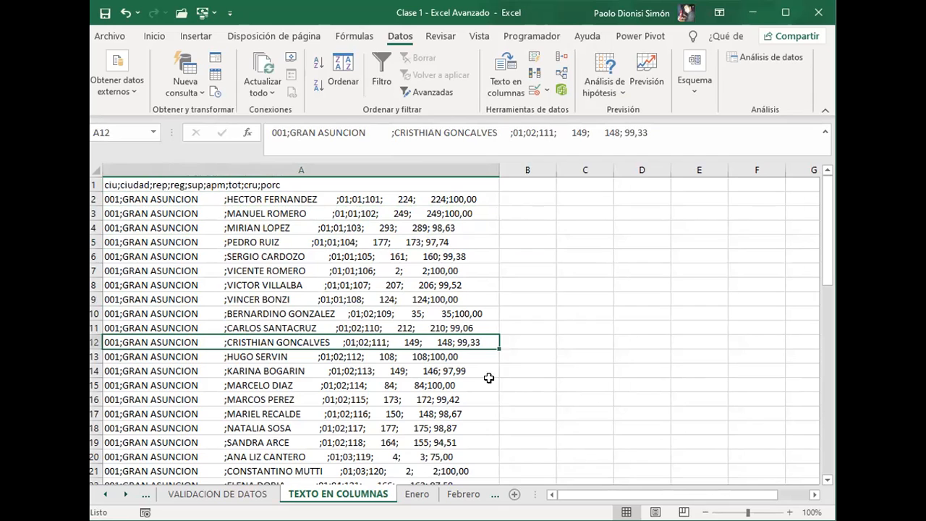
{"action": "left_click", "coordinate": [536, 194]}
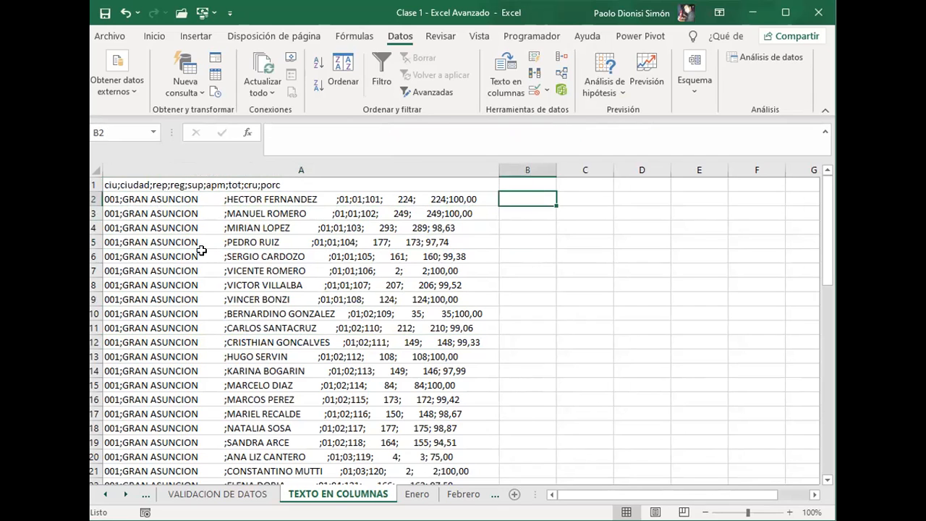
{"action": "left_click", "coordinate": [305, 207]}
{"action": "left_click", "coordinate": [293, 358]}
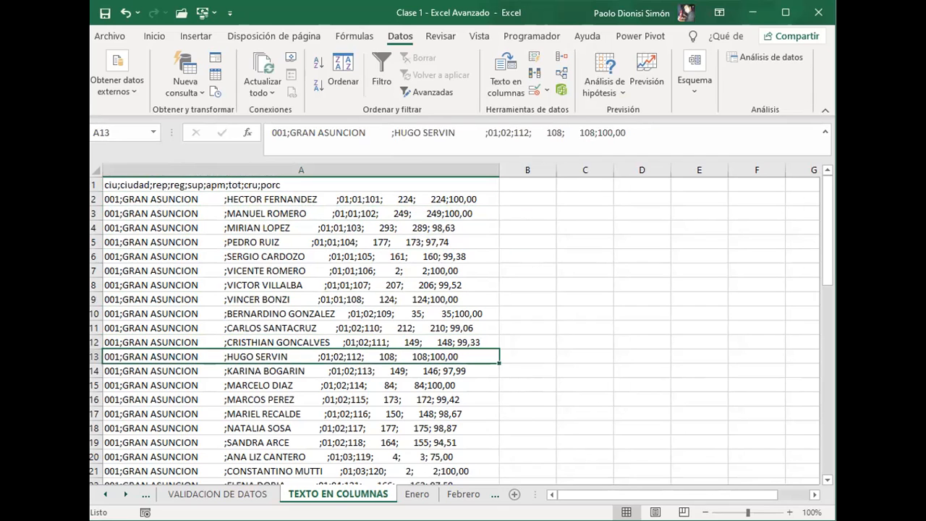
{"action": "left_click", "coordinate": [327, 272]}
{"action": "left_click", "coordinate": [547, 201]}
{"action": "left_click", "coordinate": [389, 205]}
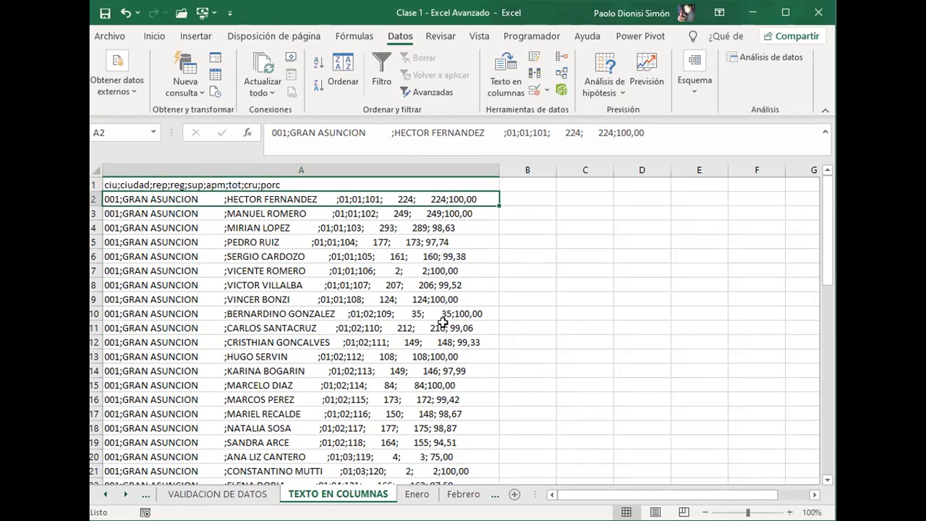
Step: Insert spaces after the representative's name in cell A3 to align its following semicolon with row 2
{"action": "double_click", "coordinate": [322, 212]}
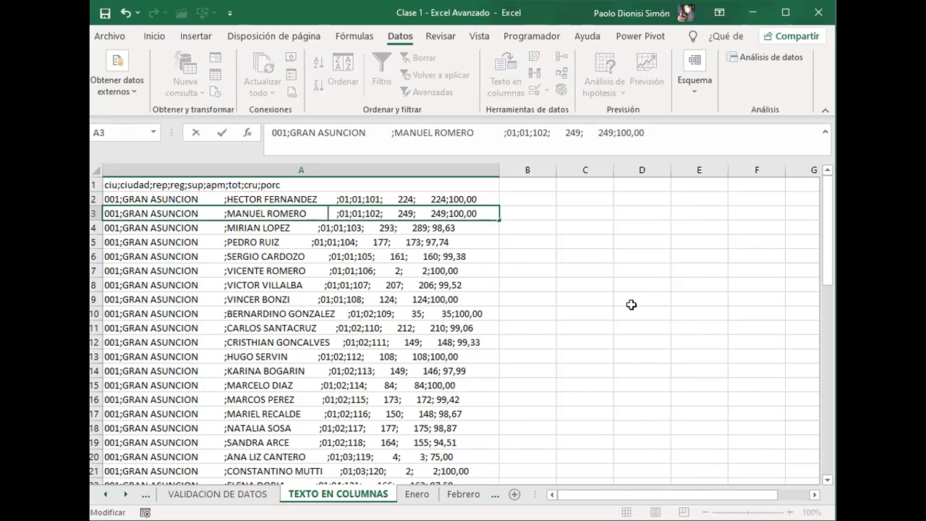
{"action": "key", "text": "Return"}
{"action": "key", "text": "BackSpace"}
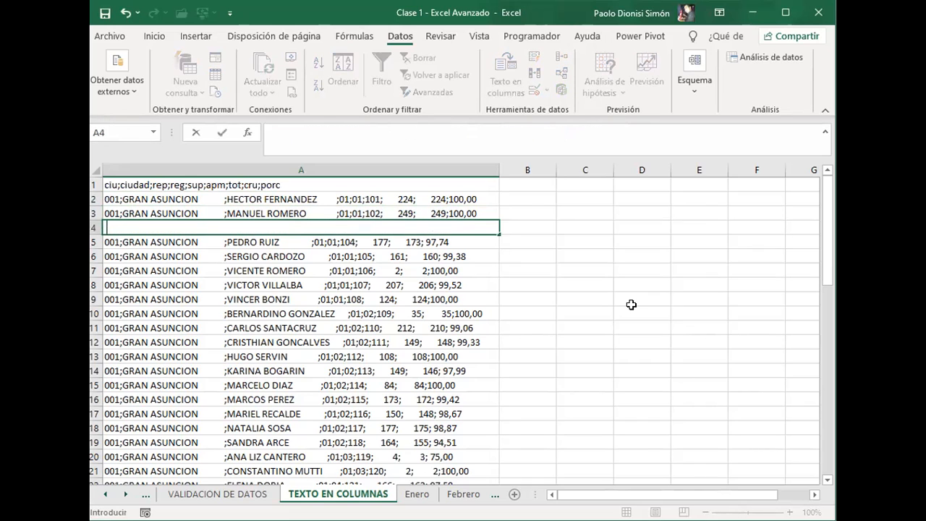
{"action": "key", "text": "Escape"}
Step: Insert spaces after the representatives' names in cells A4, A5 and A6 to align their following semicolons with the rows above
{"action": "key", "text": "F2"}
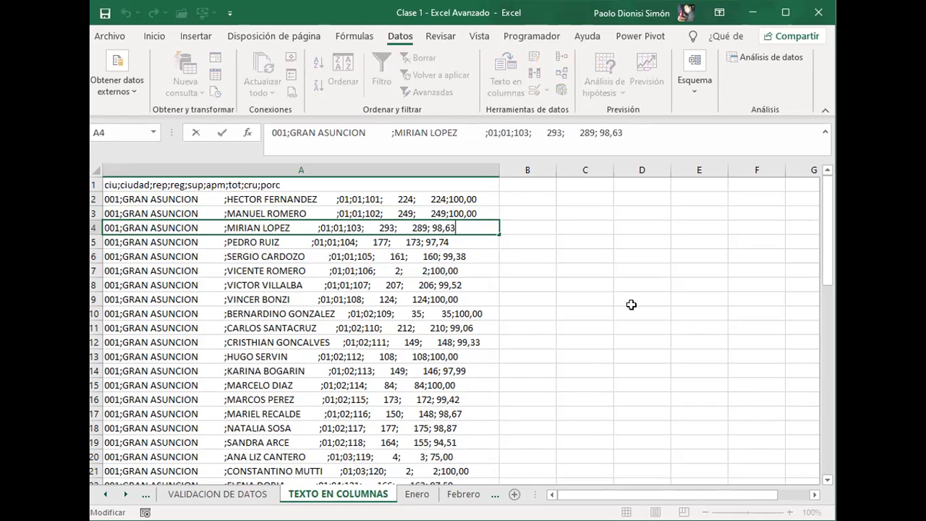
{"action": "left_click", "coordinate": [316, 228]}
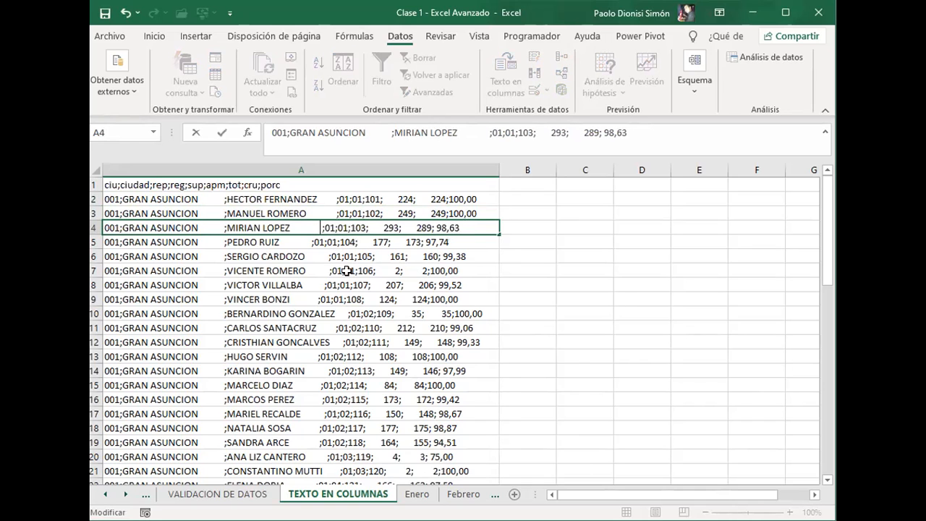
{"action": "left_click", "coordinate": [309, 241]}
{"action": "double_click", "coordinate": [309, 242]}
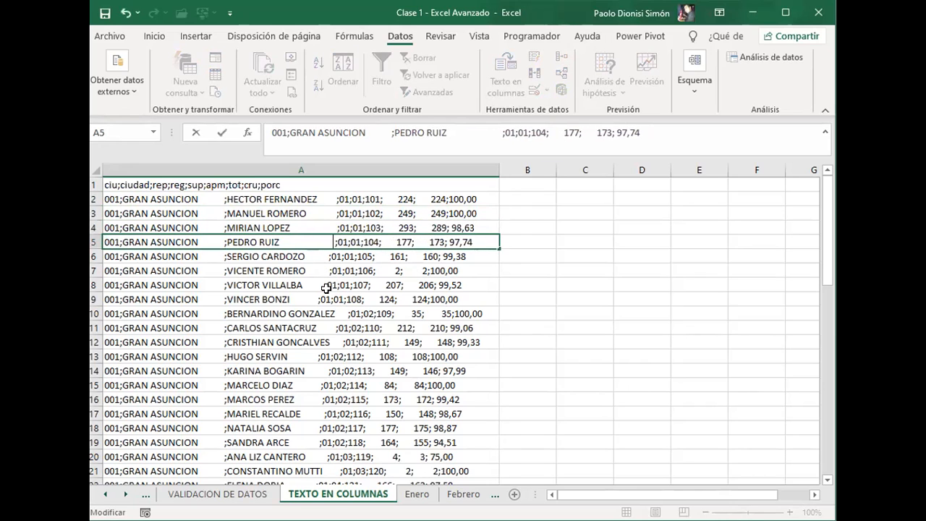
{"action": "left_click", "coordinate": [327, 260]}
{"action": "double_click", "coordinate": [329, 264]}
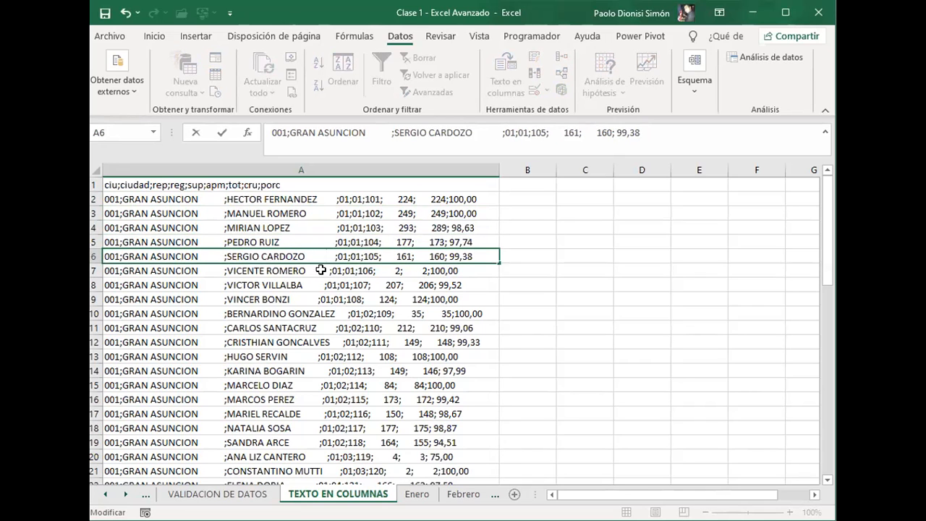
{"action": "left_click", "coordinate": [321, 269]}
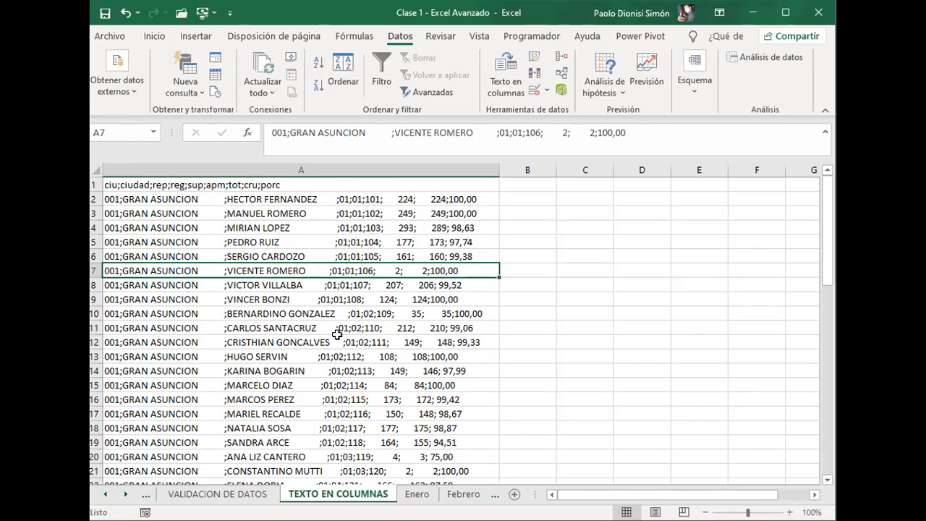
Step: Compare the semicolon positions and separators across the records, from the first rows down to the CIUDAD DEL ESTE rows
{"action": "scroll", "coordinate": [349, 355], "scroll_direction": "down", "scroll_amount": 2}
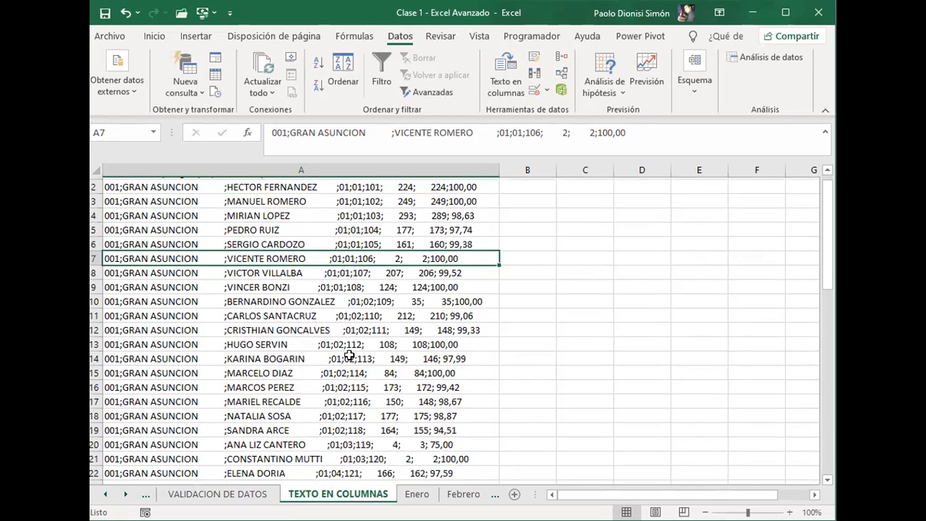
{"action": "scroll", "coordinate": [347, 327], "scroll_direction": "up", "scroll_amount": 2}
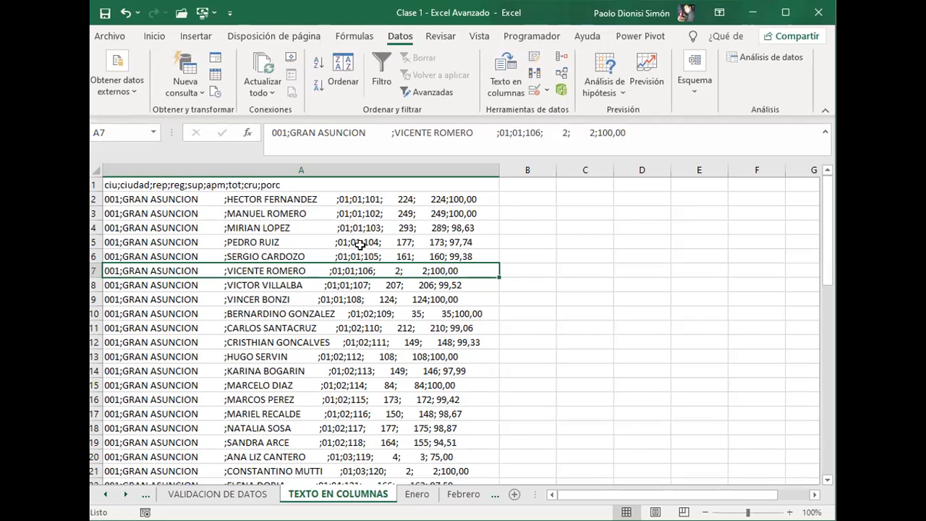
{"action": "scroll", "coordinate": [360, 327], "scroll_direction": "down", "scroll_amount": 2}
{"action": "scroll", "coordinate": [361, 327], "scroll_direction": "down", "scroll_amount": 3}
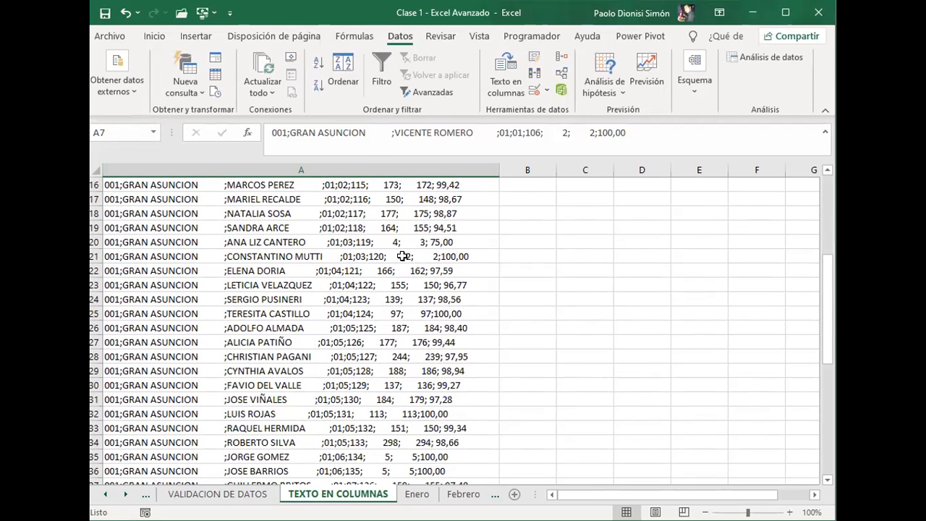
{"action": "scroll", "coordinate": [393, 310], "scroll_direction": "down", "scroll_amount": 5}
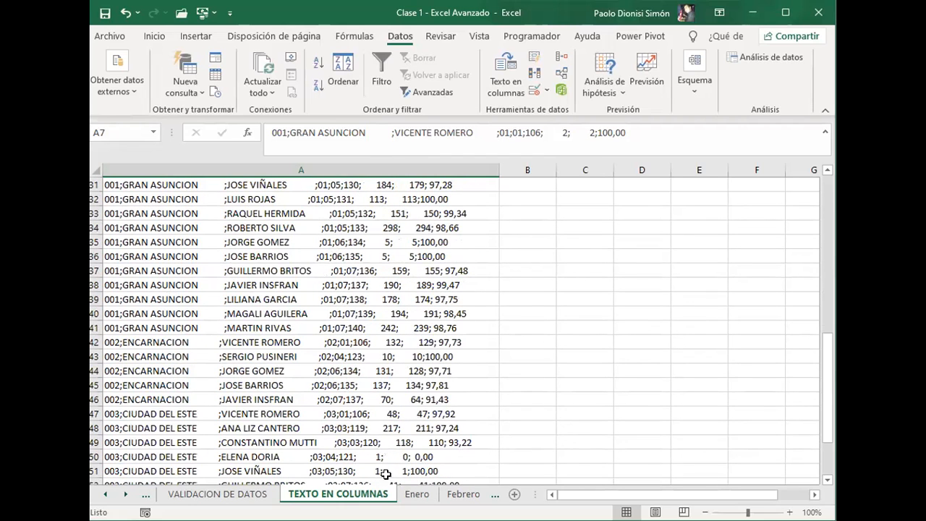
{"action": "scroll", "coordinate": [286, 330], "scroll_direction": "up", "scroll_amount": 10}
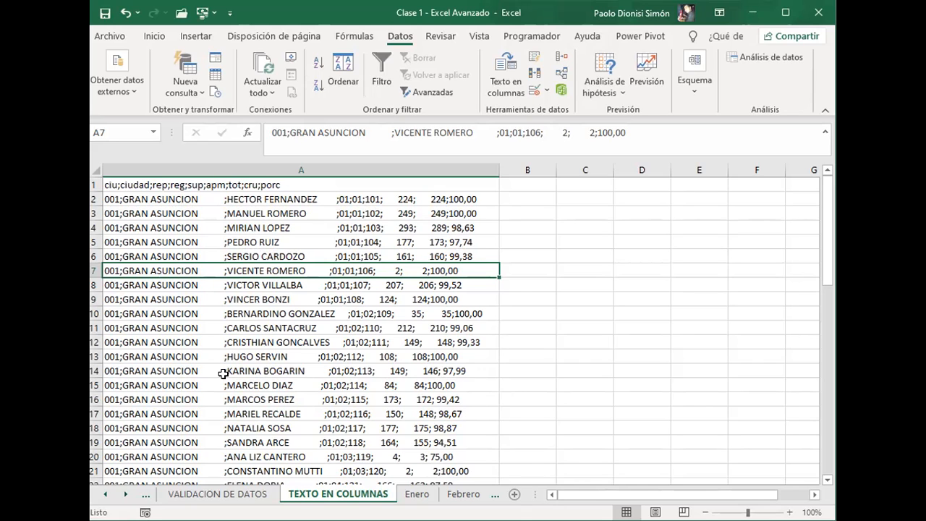
{"action": "left_click", "coordinate": [217, 227]}
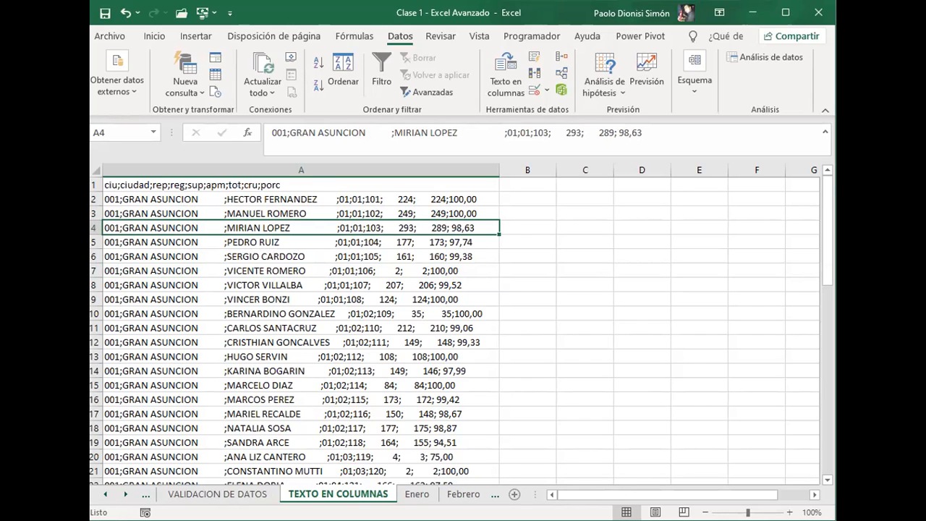
Step: Select the whole list A1:A57, start Texto en columnas on it, and move the wizard aside so the records stay in view
{"action": "left_click", "coordinate": [171, 184]}
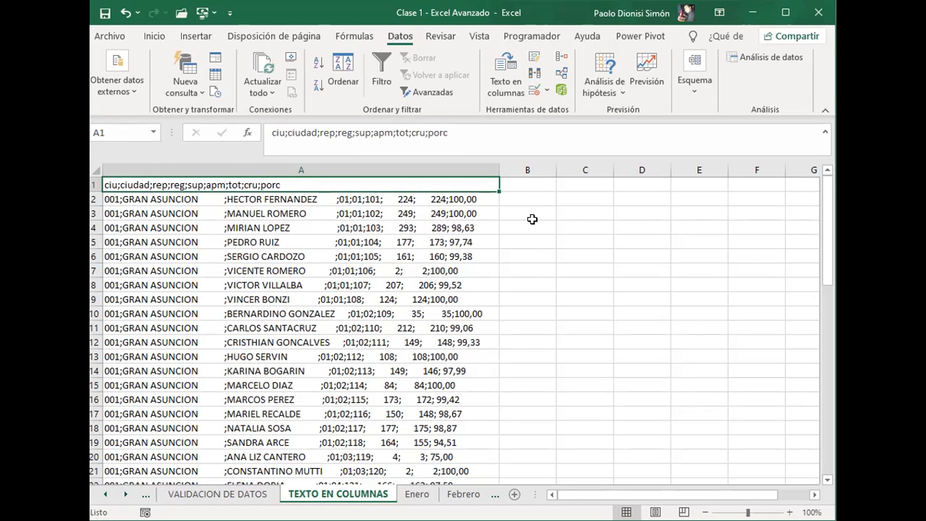
{"action": "key", "text": "ctrl+shift+Down"}
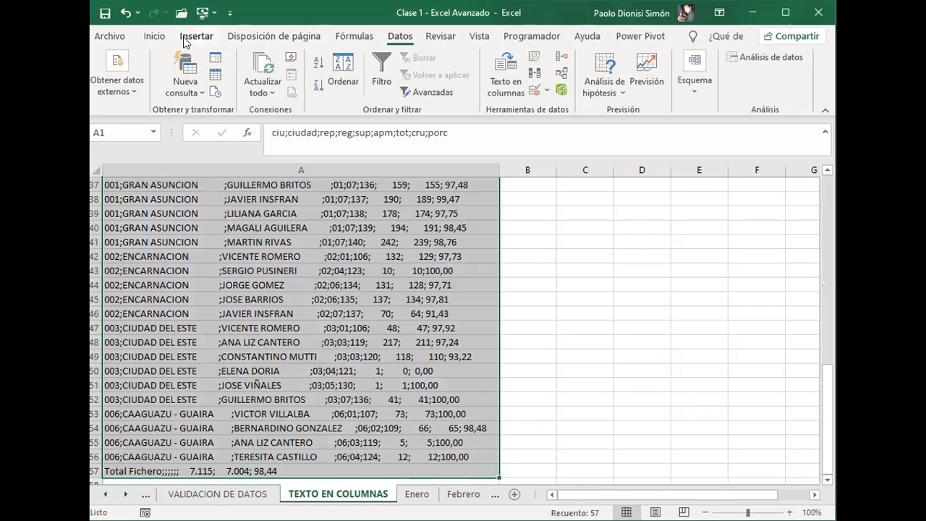
{"action": "left_click", "coordinate": [149, 37]}
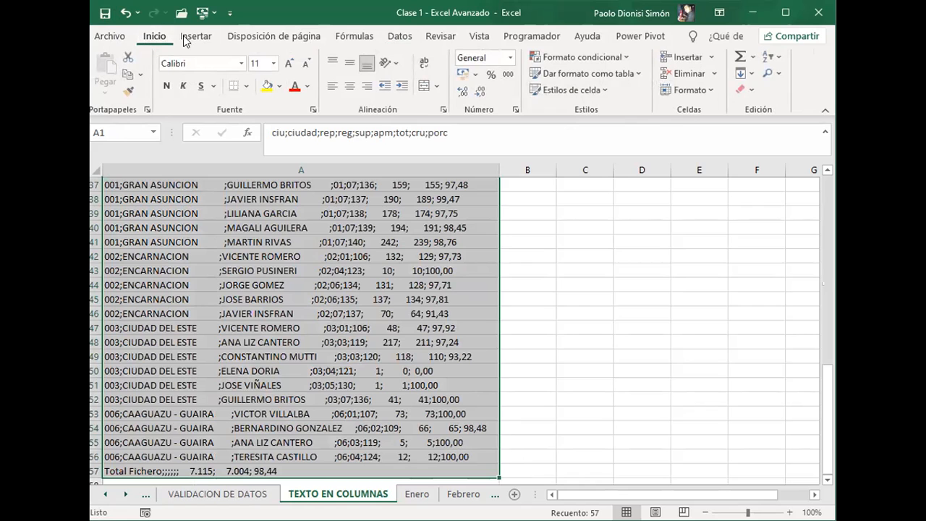
{"action": "left_click", "coordinate": [402, 38]}
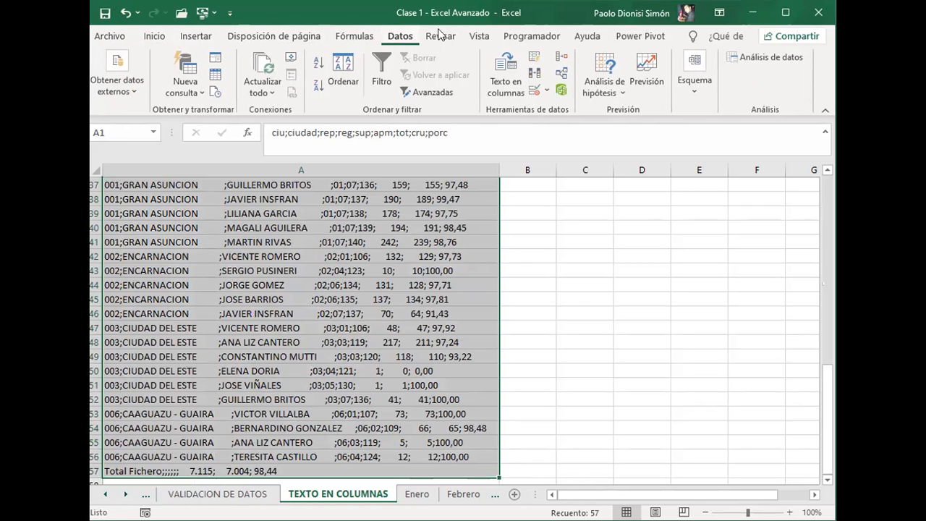
{"action": "left_click", "coordinate": [505, 80]}
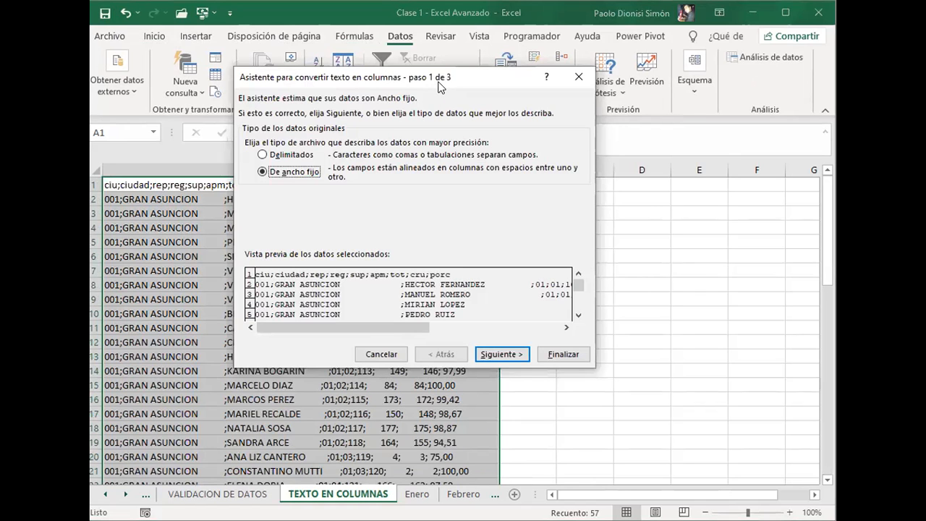
{"action": "left_click_drag", "start_coordinate": [438, 87], "coordinate": [668, 116]}
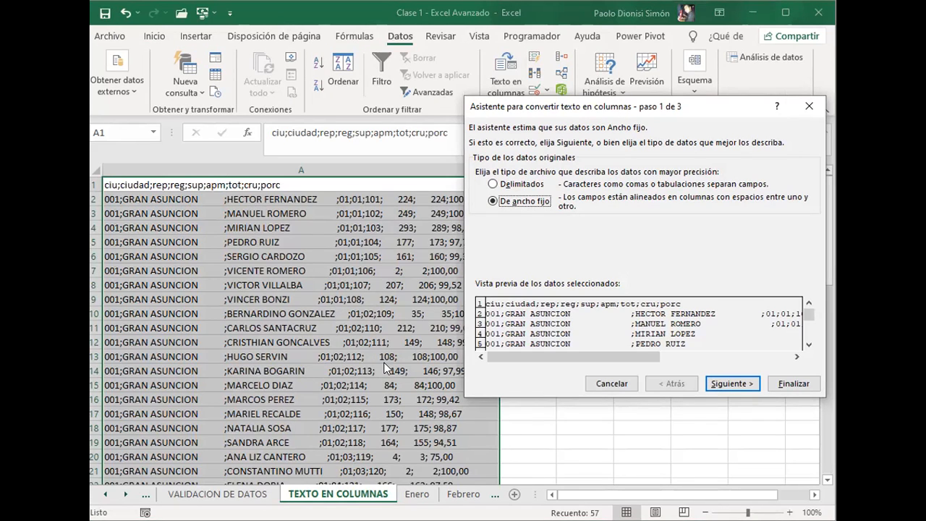
Step: Compare the Delimitados and De ancho fijo data types and examine the wizard's preview down to the Total Fichero row
{"action": "left_click", "coordinate": [510, 188]}
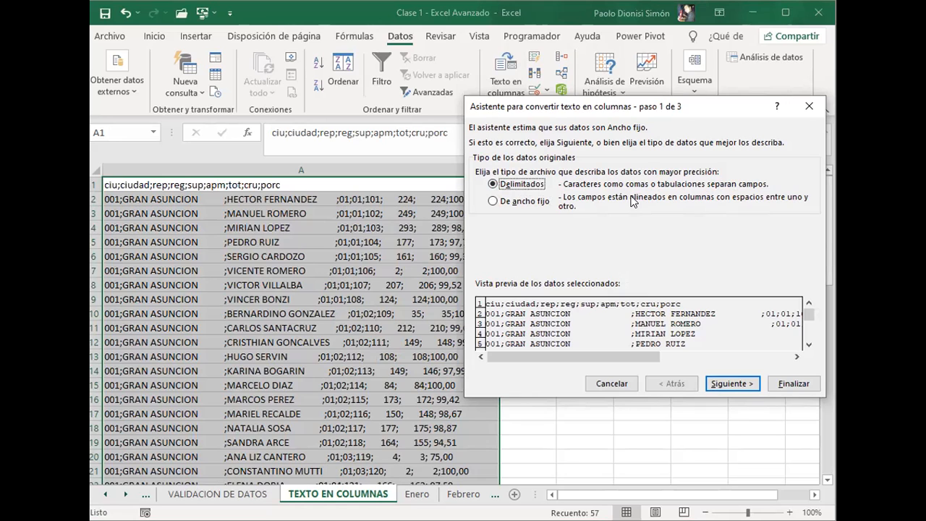
{"action": "left_click", "coordinate": [492, 201]}
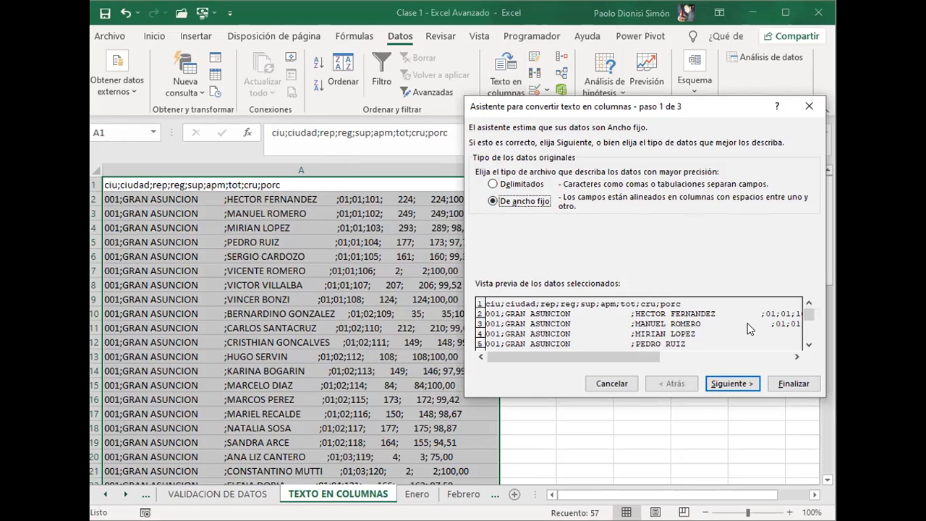
{"action": "left_click", "coordinate": [808, 346]}
{"action": "left_click_drag", "start_coordinate": [808, 346], "coordinate": [808, 345]}
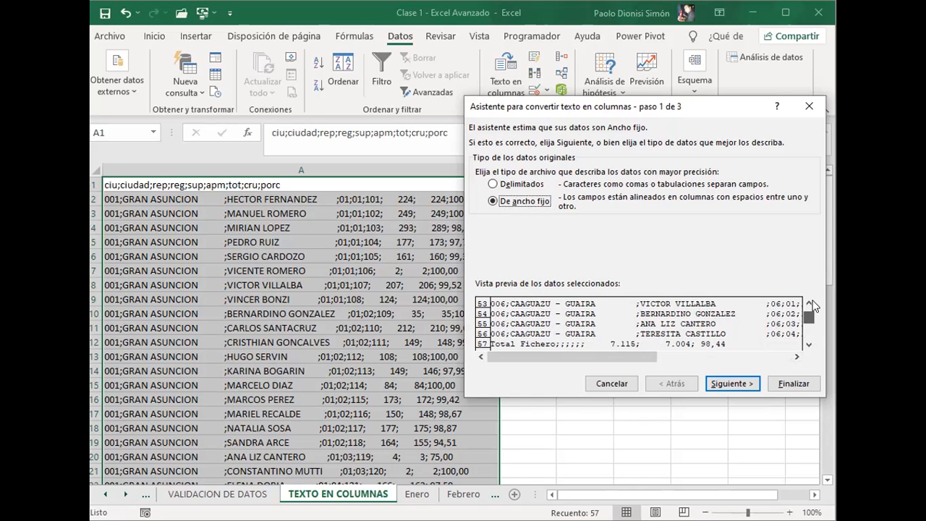
{"action": "left_click_drag", "start_coordinate": [812, 300], "coordinate": [812, 292]}
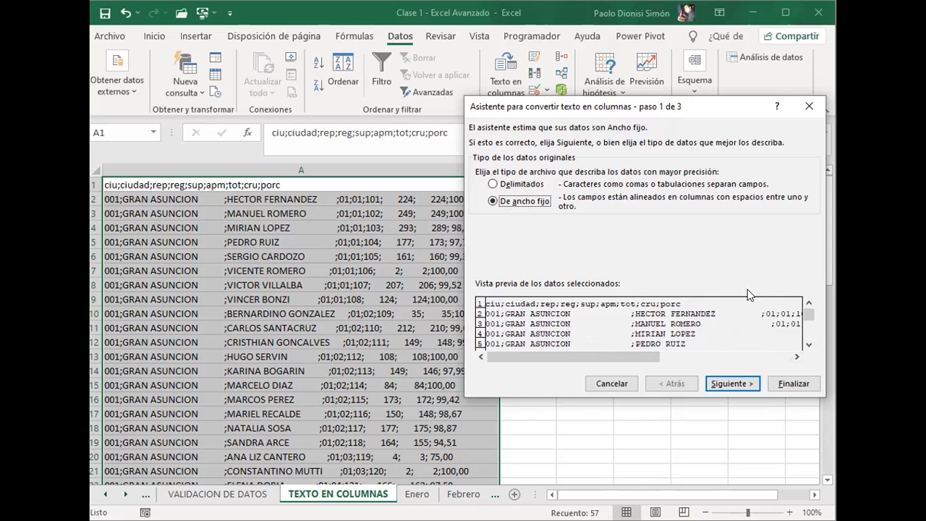
Step: Set the original data type to Delimitados and use Punto y coma instead of Tabulación as the separator
{"action": "left_click", "coordinate": [524, 184]}
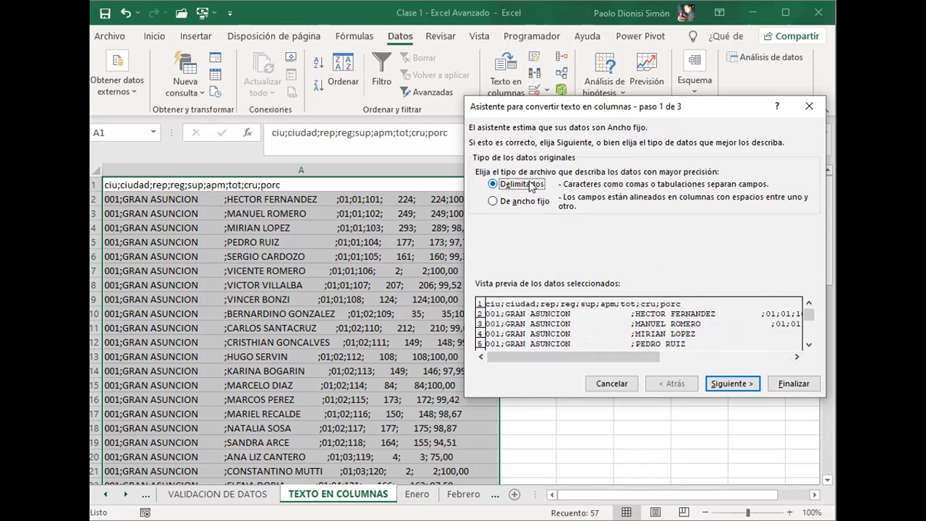
{"action": "left_click", "coordinate": [729, 387]}
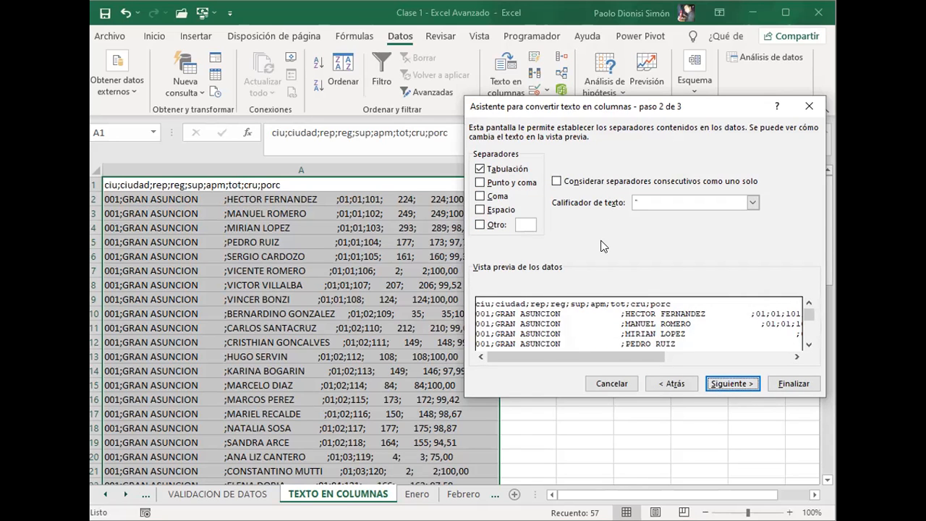
{"action": "left_click", "coordinate": [479, 170]}
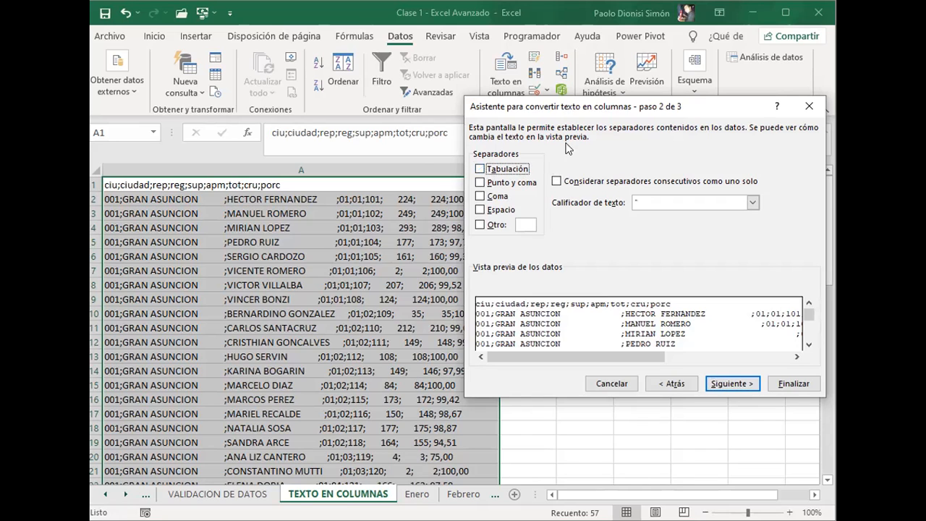
{"action": "left_click", "coordinate": [491, 188]}
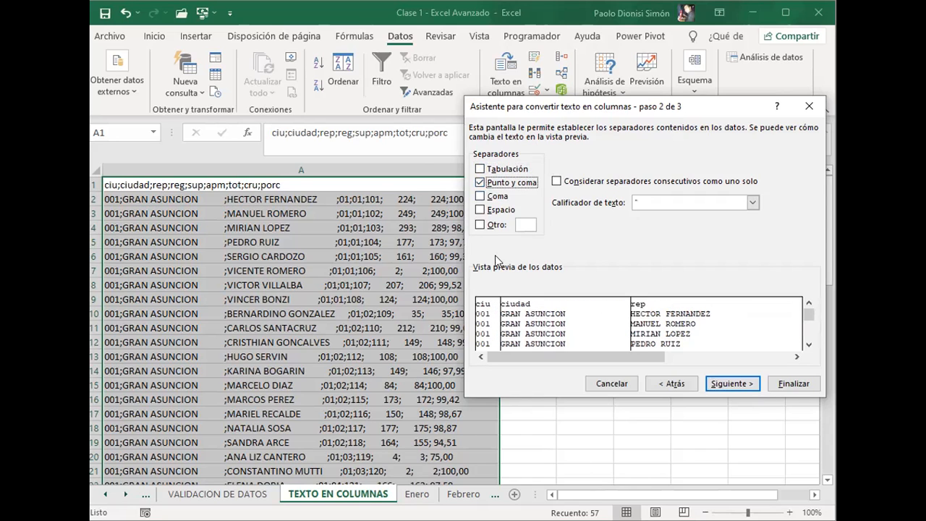
{"action": "left_click", "coordinate": [479, 184]}
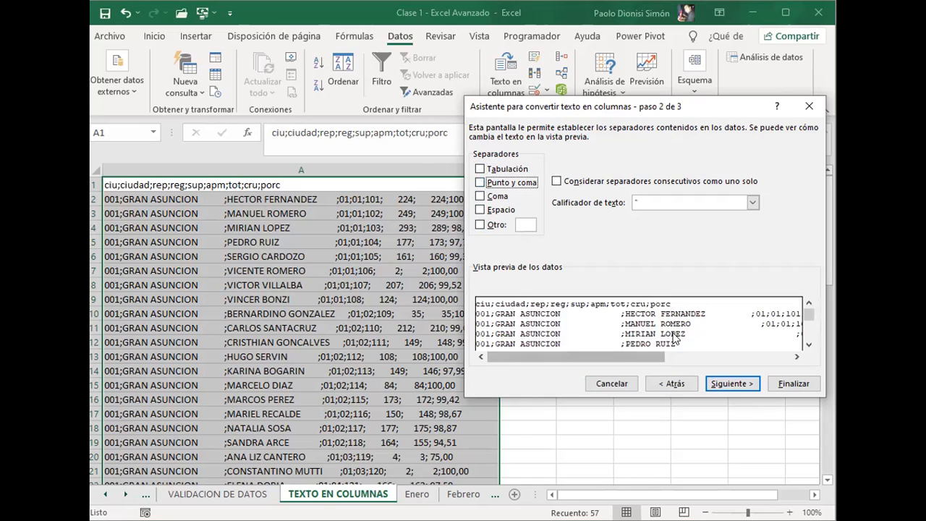
{"action": "left_click", "coordinate": [488, 184]}
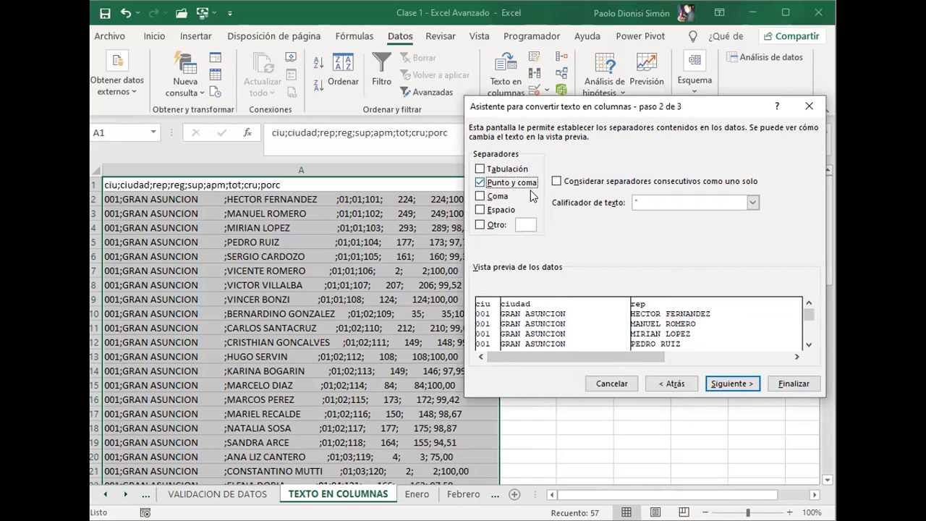
{"action": "left_click", "coordinate": [482, 183]}
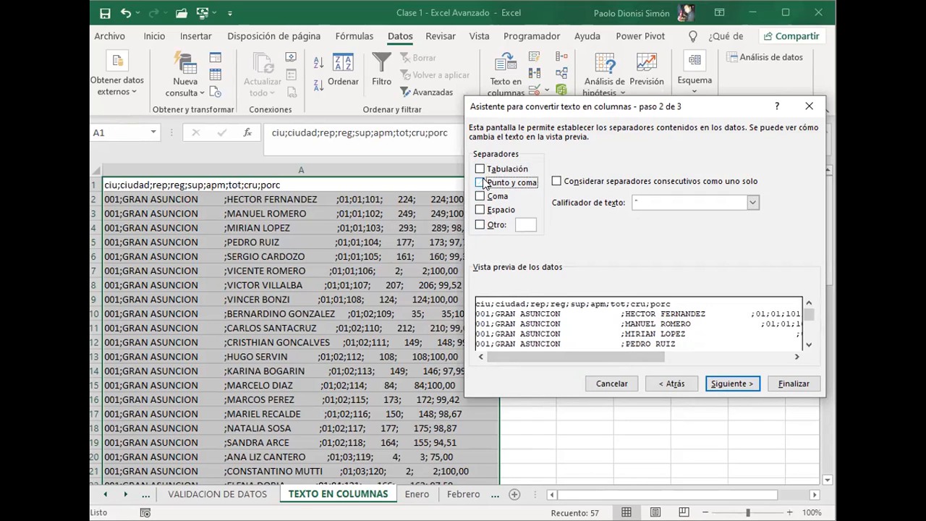
{"action": "left_click", "coordinate": [483, 225]}
{"action": "key", "text": "BackSpace"}
{"action": "left_click", "coordinate": [479, 225]}
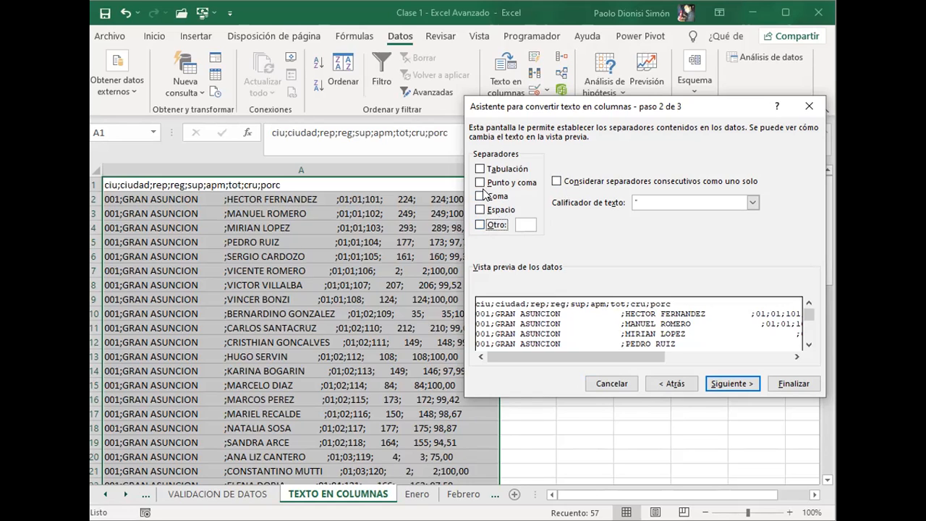
{"action": "left_click", "coordinate": [481, 184]}
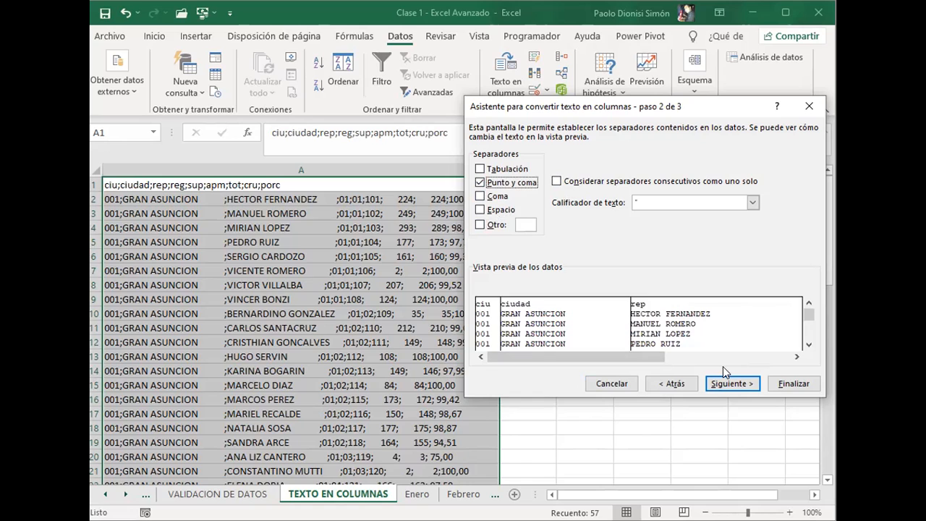
Step: Finish splitting the records into columns, keeping the General format and the destination $A$1
{"action": "left_click", "coordinate": [721, 385]}
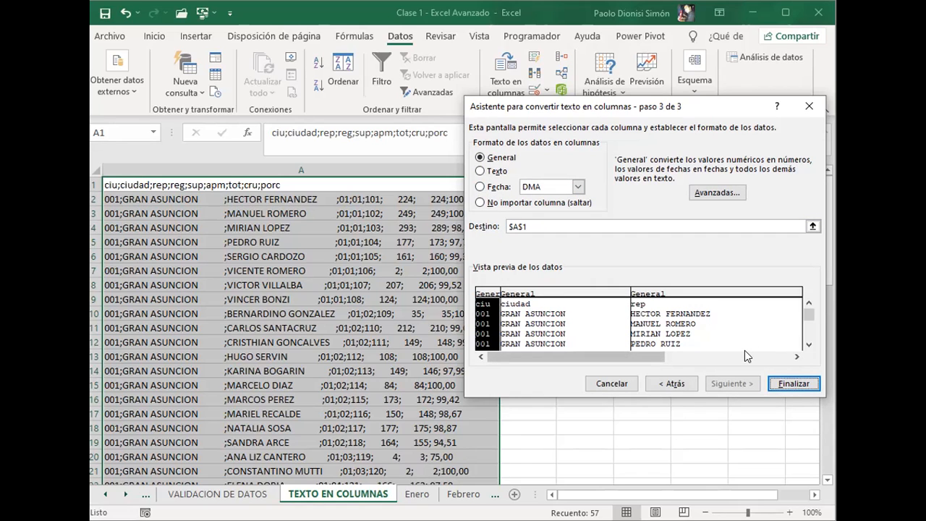
{"action": "left_click", "coordinate": [780, 382]}
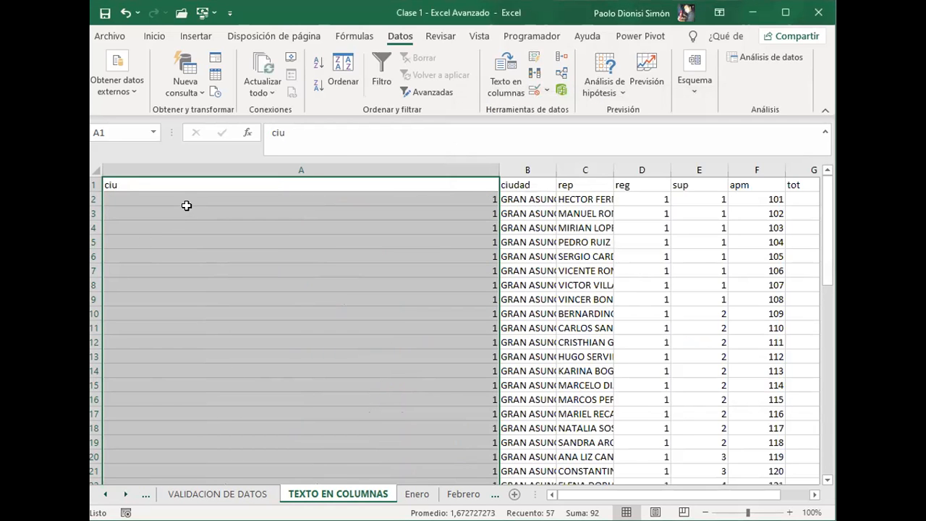
{"action": "left_click", "coordinate": [187, 205]}
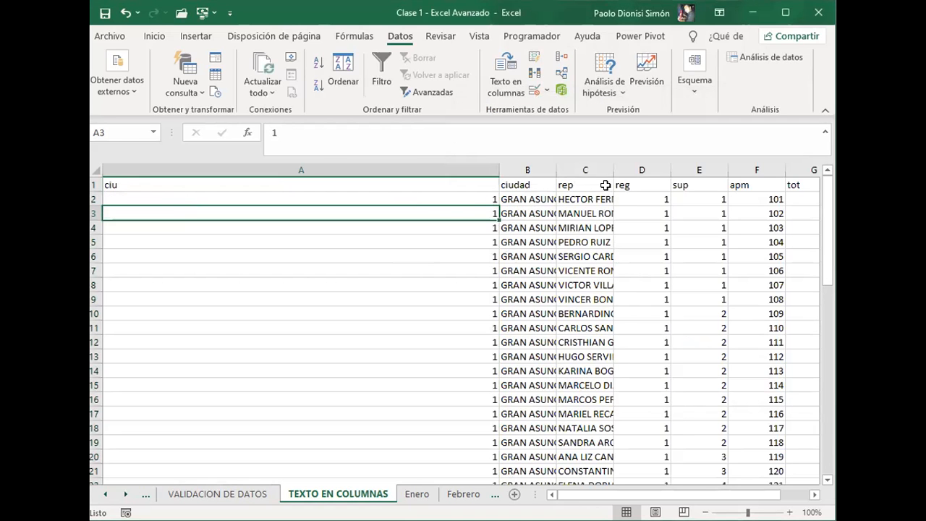
Step: Fit the width of column A to its contents, and do the same for all the sheet's columns
{"action": "double_click", "coordinate": [495, 170]}
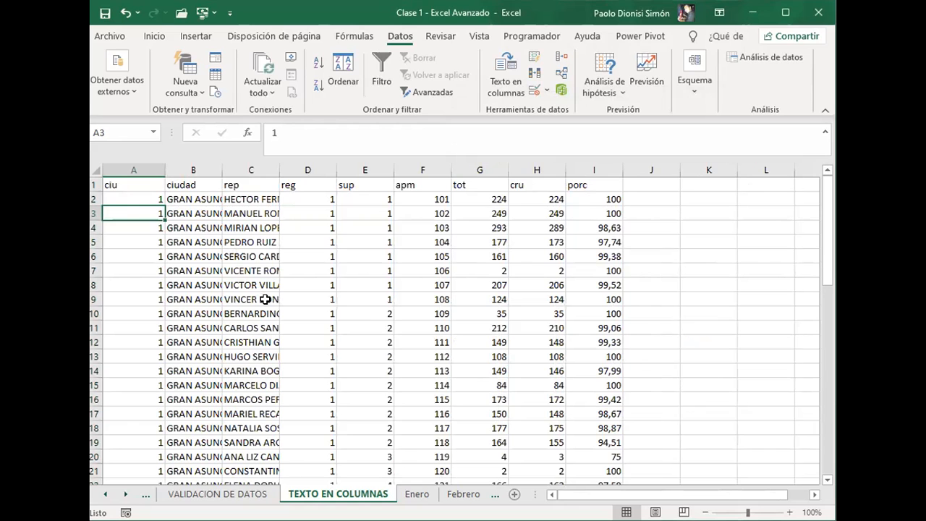
{"action": "left_click", "coordinate": [96, 171]}
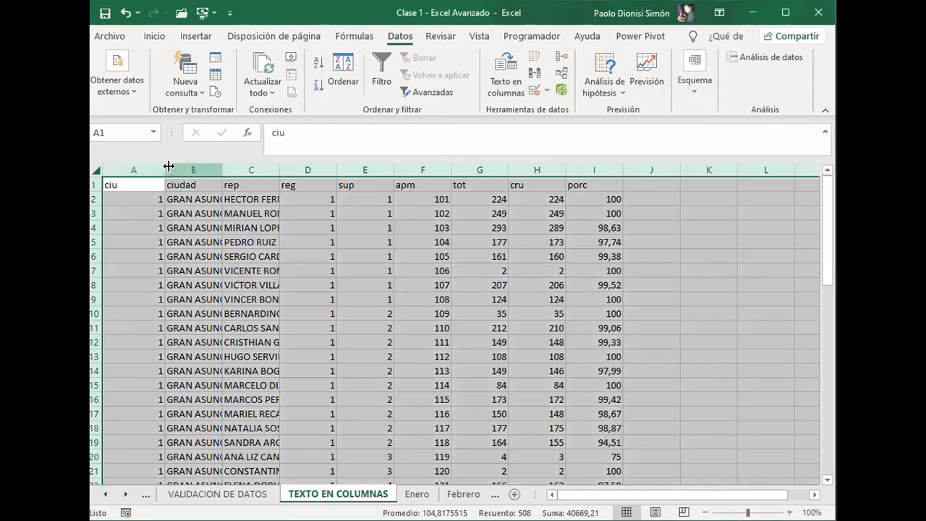
{"action": "double_click", "coordinate": [164, 168]}
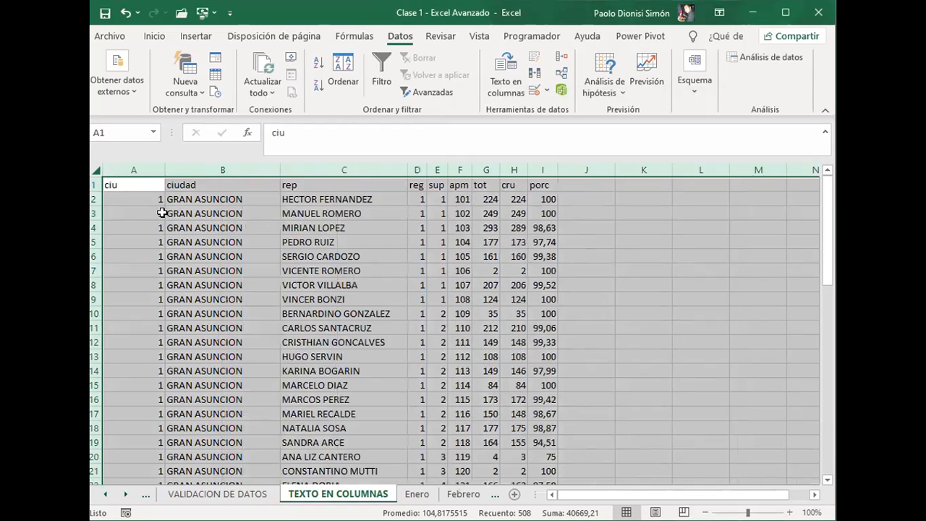
Step: Examine the split fields of the first records cell by cell, from ciu across to porc
{"action": "left_click", "coordinate": [162, 213]}
{"action": "key", "text": "Down"}
{"action": "key", "text": "Up"}
{"action": "key", "text": "Up"}
{"action": "key", "text": "Right"}
{"action": "key", "text": "Right"}
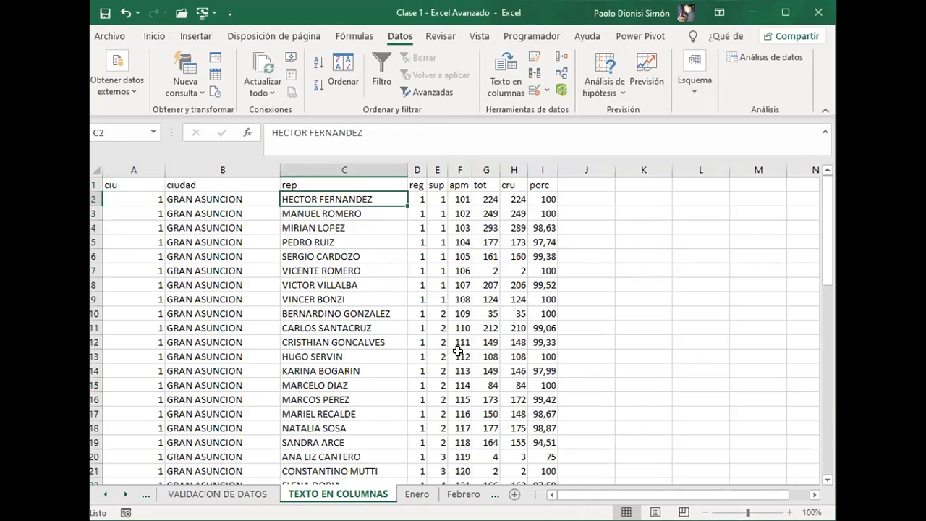
{"action": "key", "text": "Right"}
{"action": "key", "text": "Right"}
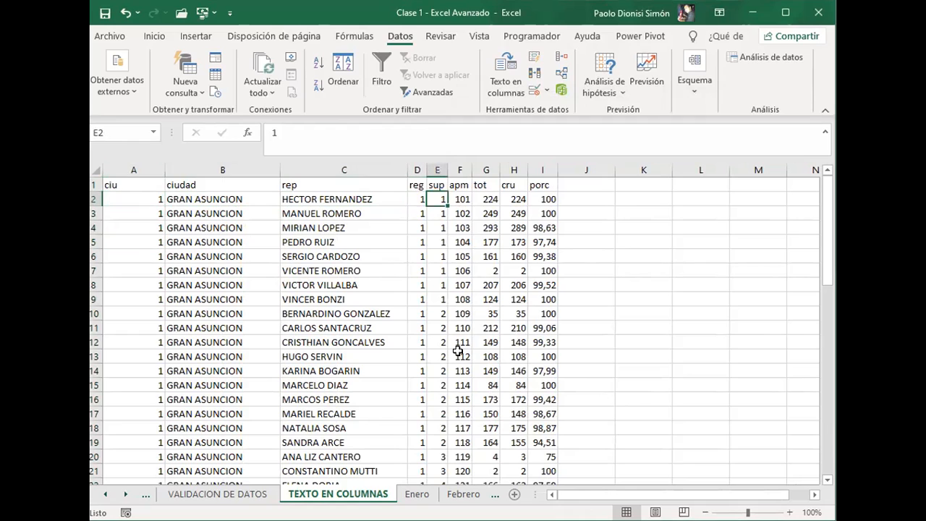
{"action": "key", "text": "Right"}
{"action": "key", "text": "Right"}
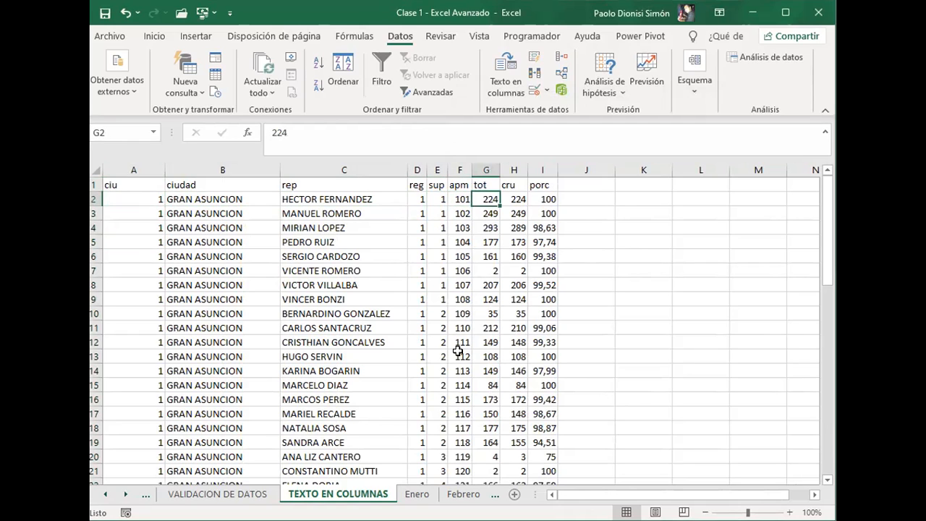
{"action": "key", "text": "Right"}
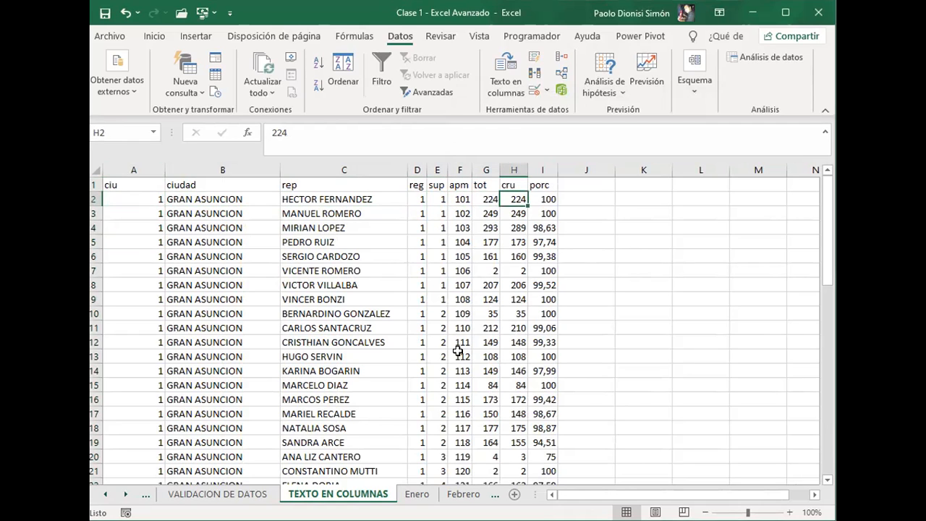
{"action": "key", "text": "Right"}
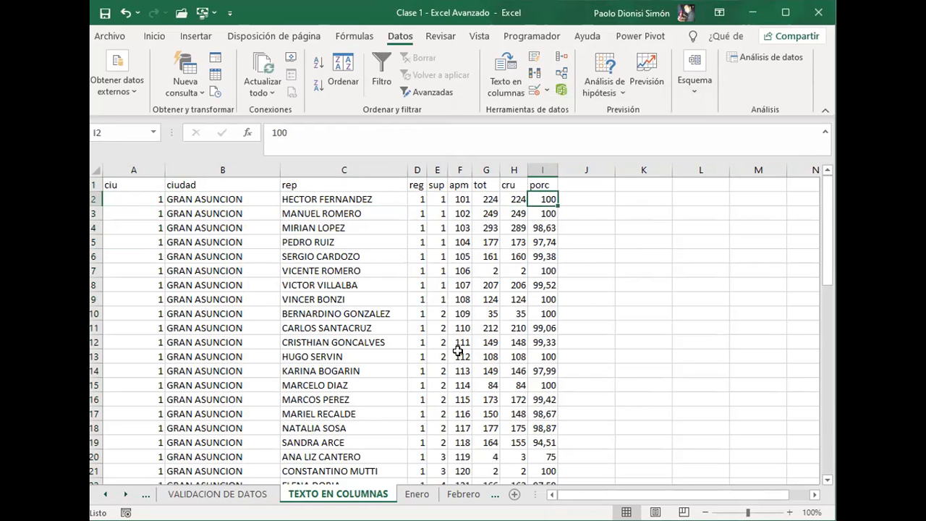
{"action": "key", "text": "Down"}
{"action": "key", "text": "Down"}
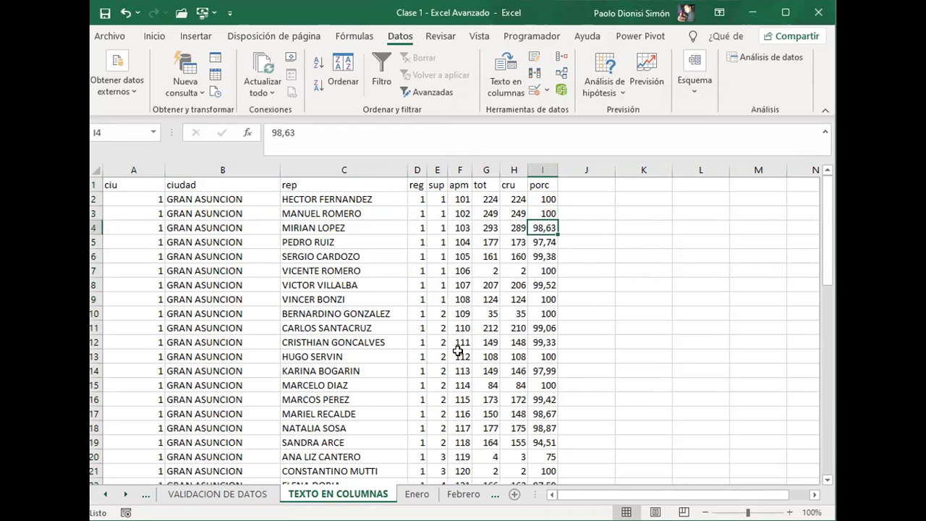
Step: Examine the Total Fichero row at the end of the list, from its empty cells to the totals, and return to the start
{"action": "key", "text": "ctrl+Down"}
{"action": "key", "text": "Down"}
{"action": "key", "text": "Left"}
{"action": "key", "text": "Left"}
{"action": "key", "text": "Left"}
{"action": "key", "text": "Left"}
{"action": "key", "text": "Left"}
{"action": "key", "text": "Left"}
{"action": "key", "text": "Left"}
{"action": "key", "text": "Left"}
{"action": "key", "text": "Up"}
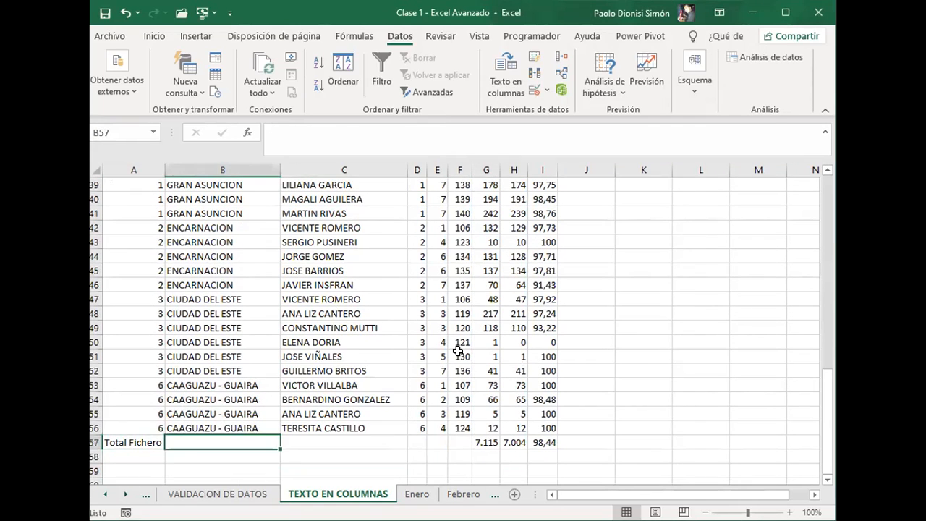
{"action": "key", "text": "Right"}
{"action": "key", "text": "Left"}
{"action": "key", "text": "Right"}
{"action": "key", "text": "Right"}
{"action": "key", "text": "Right"}
{"action": "key", "text": "Left"}
{"action": "key", "text": "Left"}
{"action": "key", "text": "Right"}
{"action": "key", "text": "Right"}
{"action": "key", "text": "Right"}
{"action": "key", "text": "Right"}
{"action": "key", "text": "Right"}
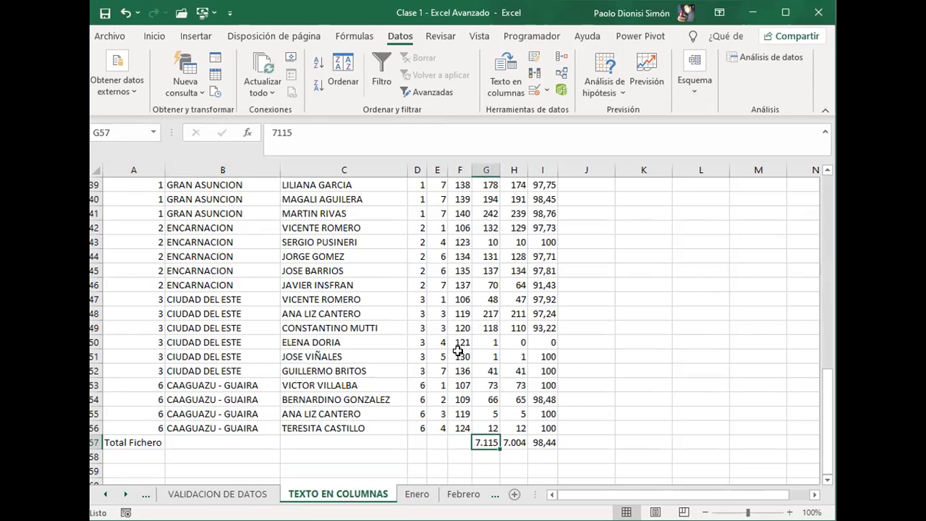
{"action": "key", "text": "Right"}
{"action": "key", "text": "Right"}
{"action": "key", "text": "Right"}
{"action": "key", "text": "Left"}
{"action": "key", "text": "Left"}
{"action": "key", "text": "Left"}
{"action": "key", "text": "Left"}
{"action": "key", "text": "Up"}
{"action": "key", "text": "Left"}
{"action": "key", "text": "ctrl+Up"}
{"action": "key", "text": "Left"}
{"action": "key", "text": "Left"}
{"action": "key", "text": "Left"}
{"action": "key", "text": "Left"}
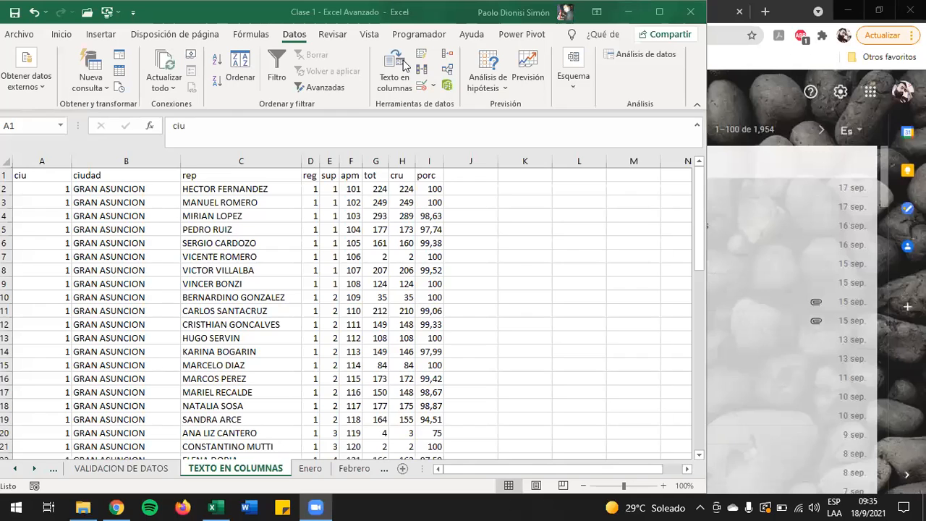
Step: Clear all contents of the split list A1:I57 on the TEXTO EN COLUMNAS sheet
{"action": "left_click", "coordinate": [30, 174]}
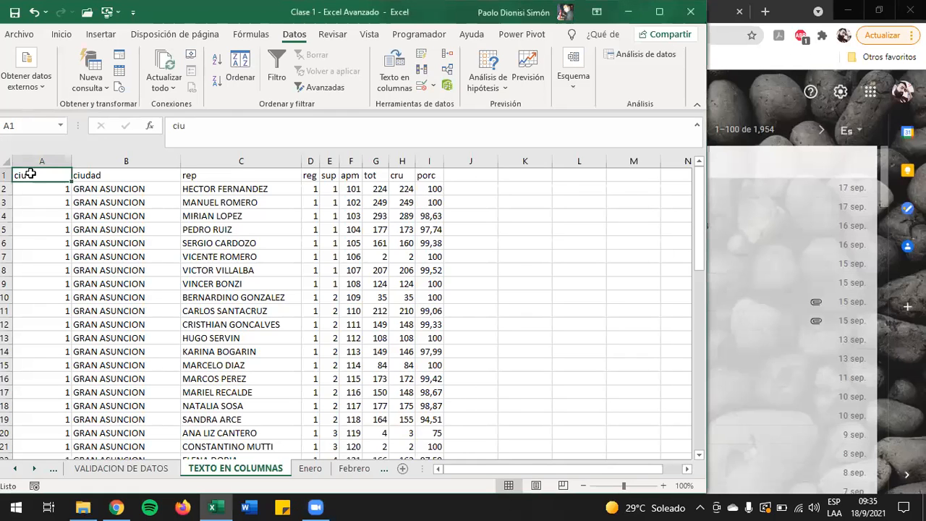
{"action": "key", "text": "ctrl+shift+Right"}
{"action": "key", "text": "ctrl+shift+Down"}
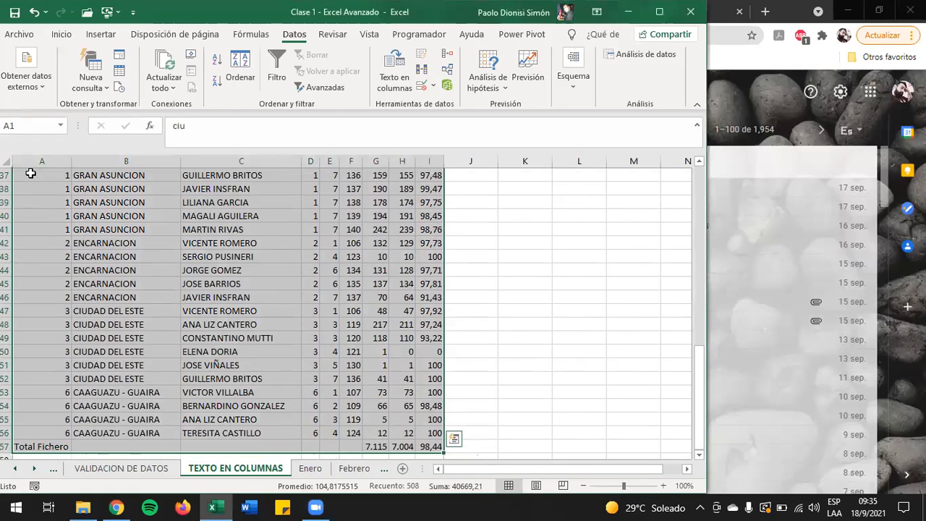
{"action": "key", "text": "Delete"}
{"action": "scroll", "coordinate": [29, 172], "scroll_direction": "up", "scroll_amount": 12}
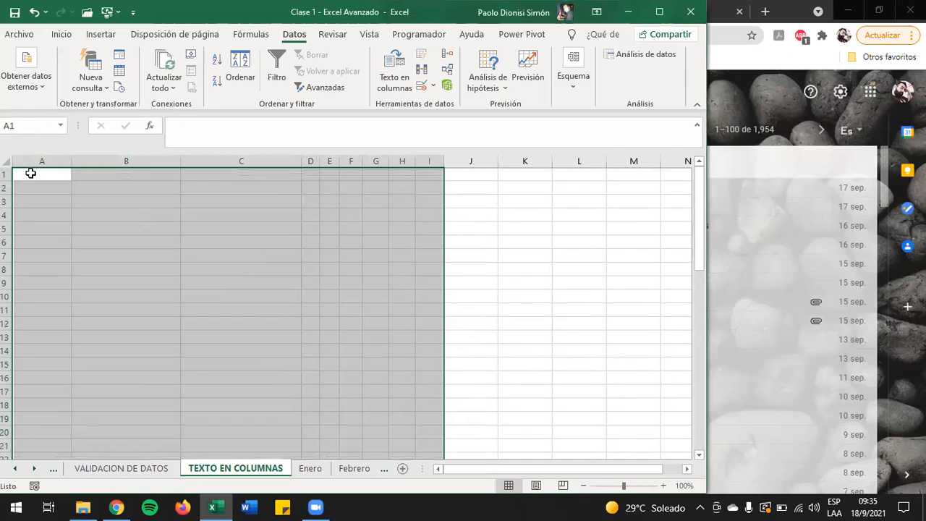
Step: Switch to File Explorer, go to the Descargas folder and open the RKG text file in Bloc de notas
{"action": "left_click", "coordinate": [83, 506]}
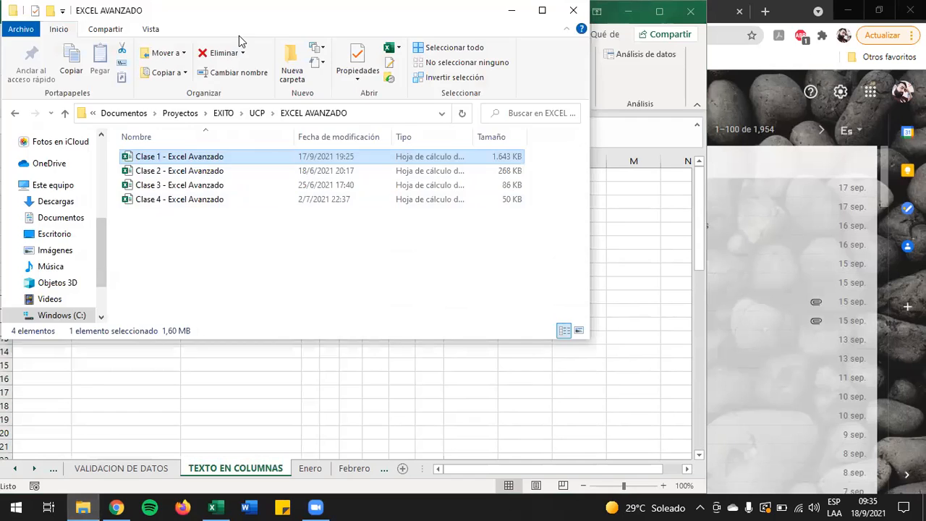
{"action": "left_click_drag", "start_coordinate": [239, 11], "coordinate": [240, 59]}
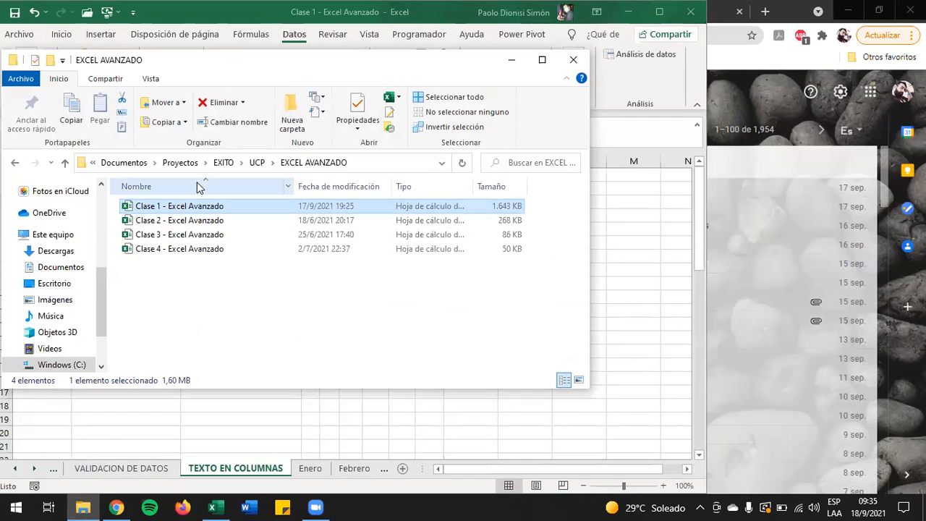
{"action": "left_click", "coordinate": [65, 253]}
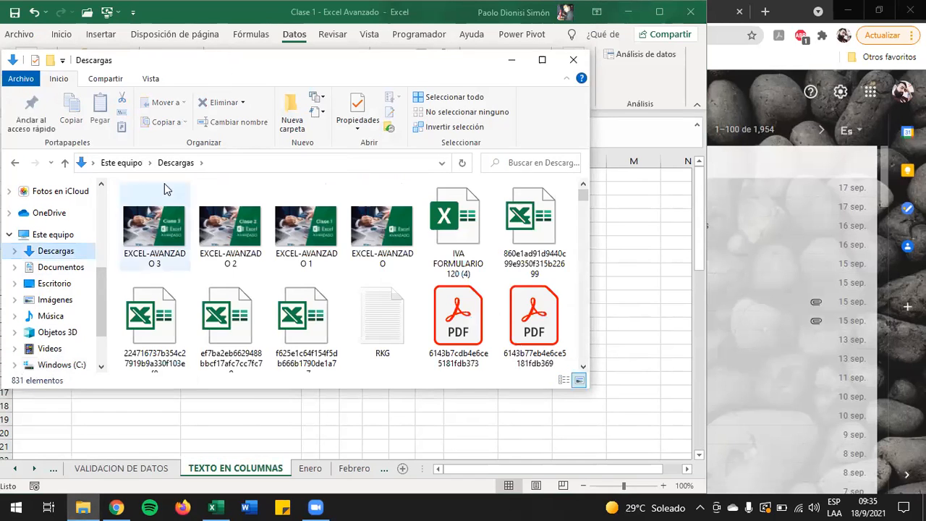
{"action": "scroll", "coordinate": [369, 252], "scroll_direction": "down", "scroll_amount": 5}
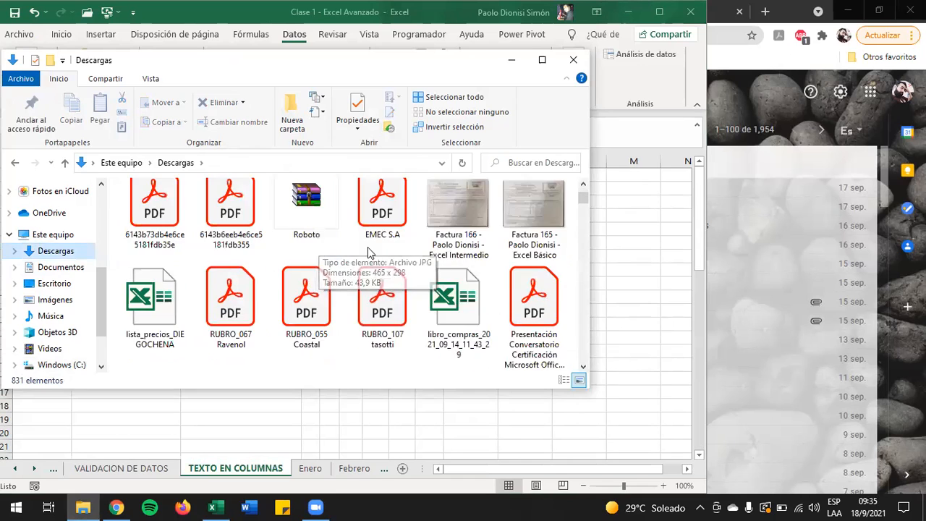
{"action": "scroll", "coordinate": [369, 252], "scroll_direction": "up", "scroll_amount": 2}
{"action": "left_click", "coordinate": [388, 211]}
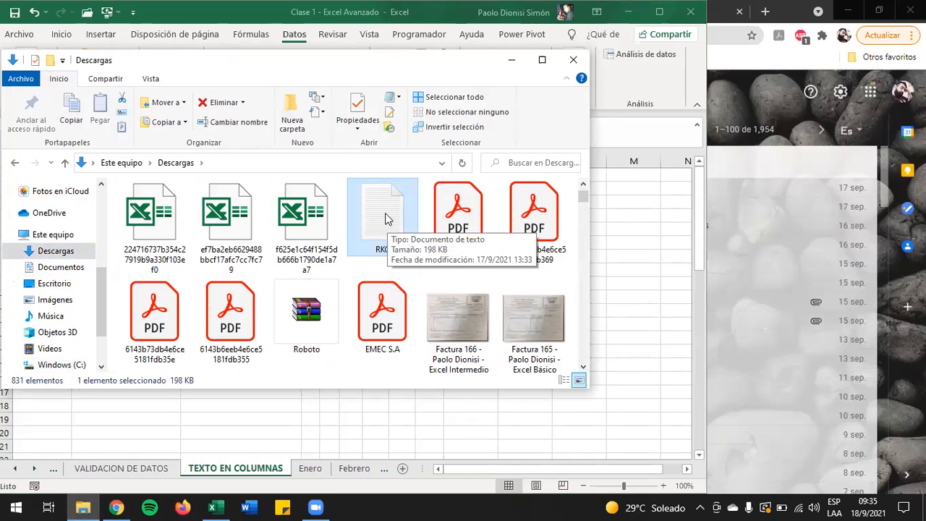
{"action": "double_click", "coordinate": [385, 219]}
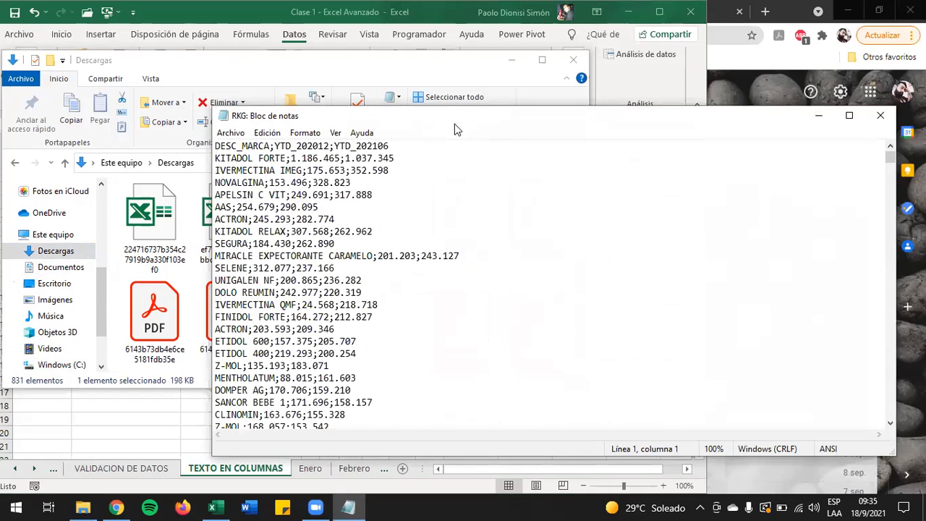
Step: Examine the semicolon-separated brand records in the RKG file with its window moved aside, and close the file
{"action": "left_click_drag", "start_coordinate": [454, 123], "coordinate": [259, 74]}
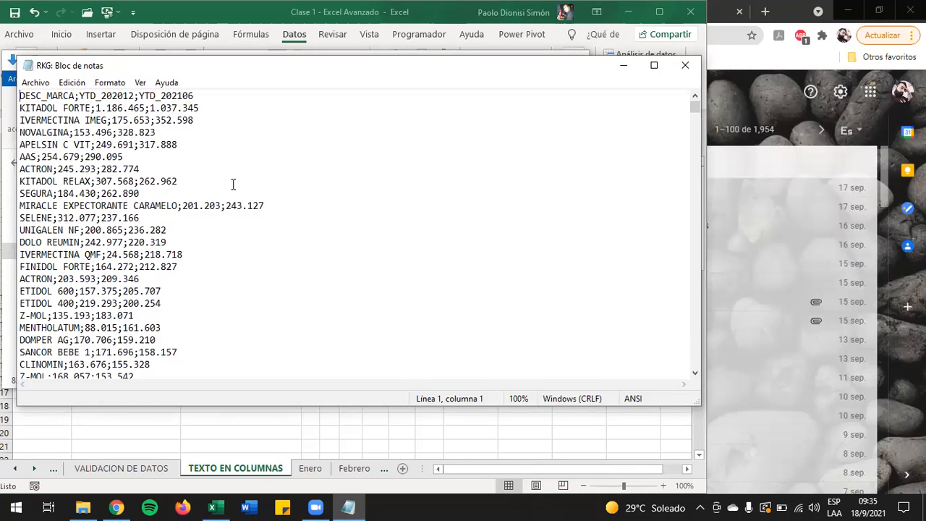
{"action": "scroll", "coordinate": [220, 188], "scroll_direction": "down", "scroll_amount": 3}
{"action": "scroll", "coordinate": [219, 188], "scroll_direction": "down", "scroll_amount": 14}
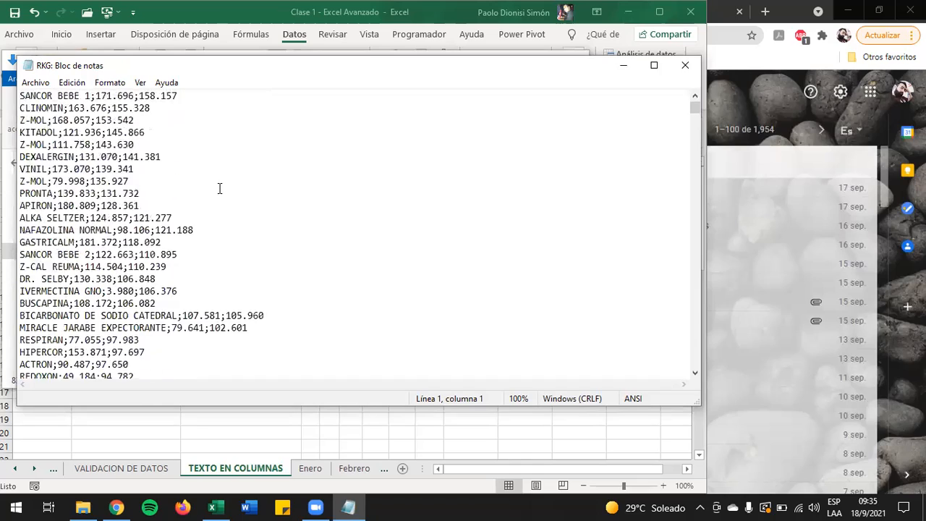
{"action": "scroll", "coordinate": [219, 188], "scroll_direction": "down", "scroll_amount": 16}
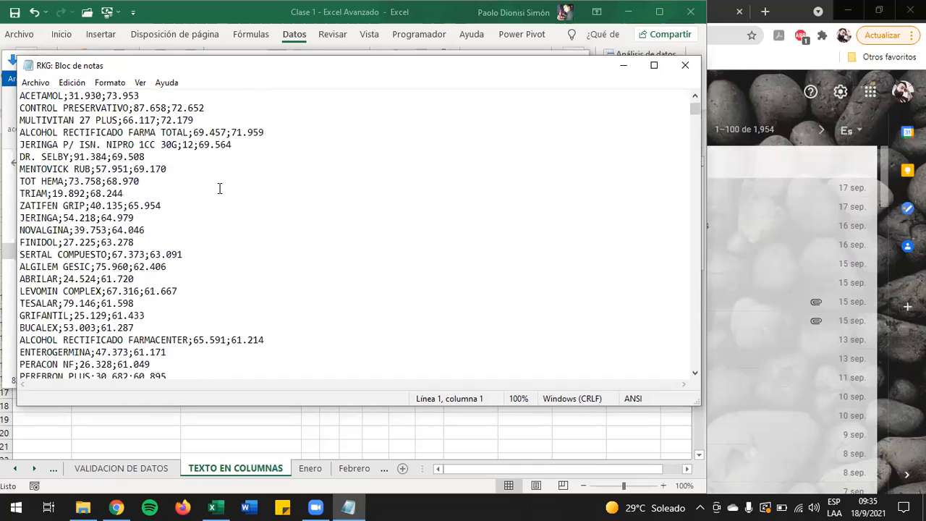
{"action": "scroll", "coordinate": [220, 188], "scroll_direction": "up", "scroll_amount": 20}
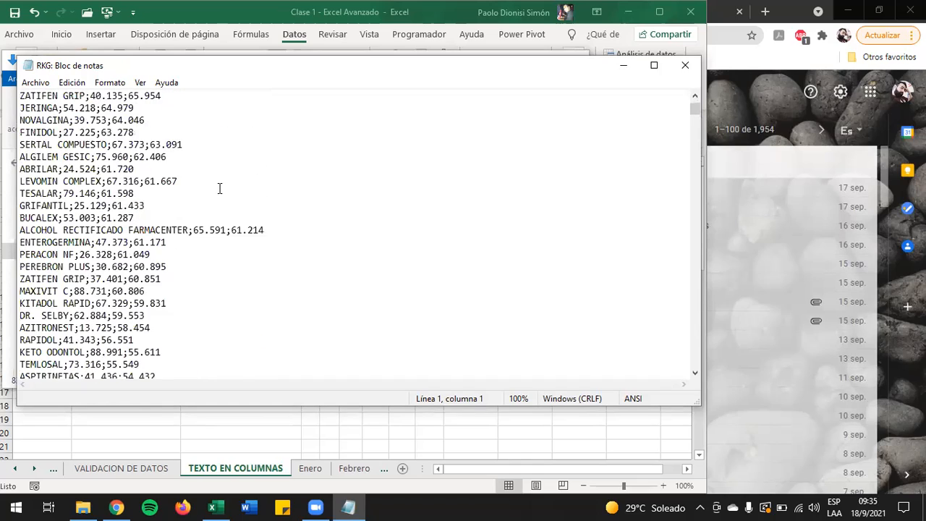
{"action": "scroll", "coordinate": [219, 188], "scroll_direction": "up", "scroll_amount": 5}
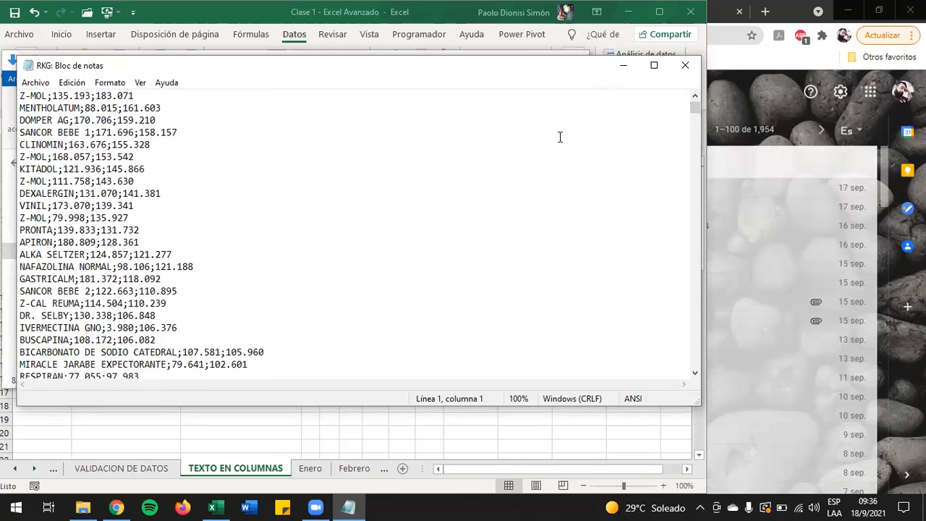
{"action": "left_click", "coordinate": [685, 65]}
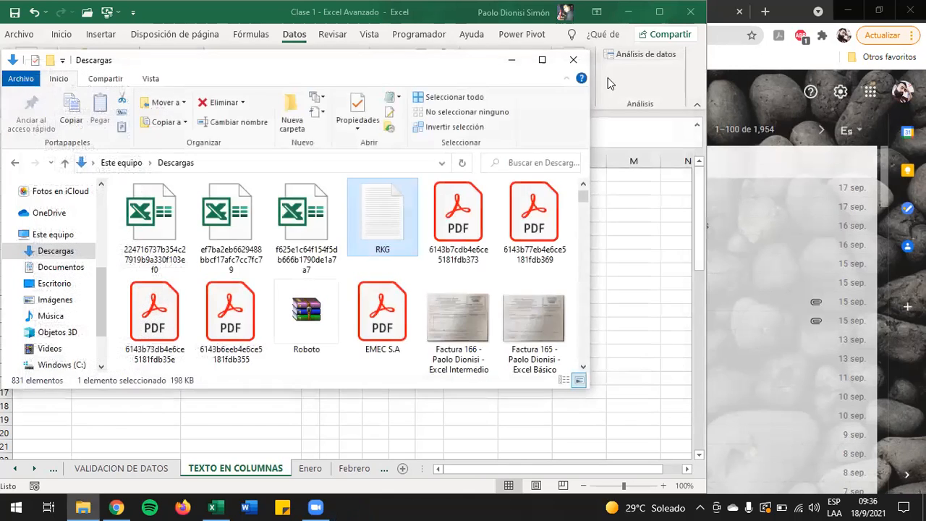
Step: Choose to open RKG with another application and look through the full list of available applications
{"action": "right_click", "coordinate": [396, 223]}
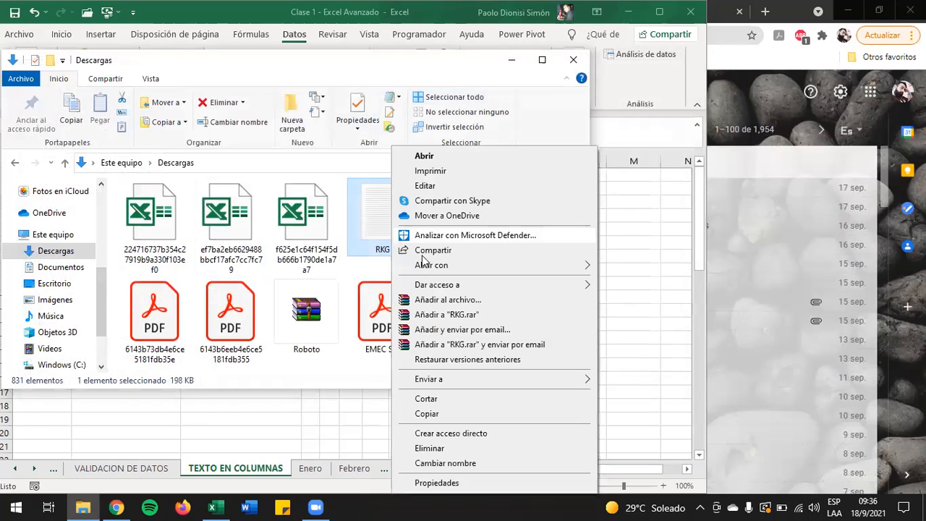
{"action": "mouse_move", "coordinate": [427, 268]}
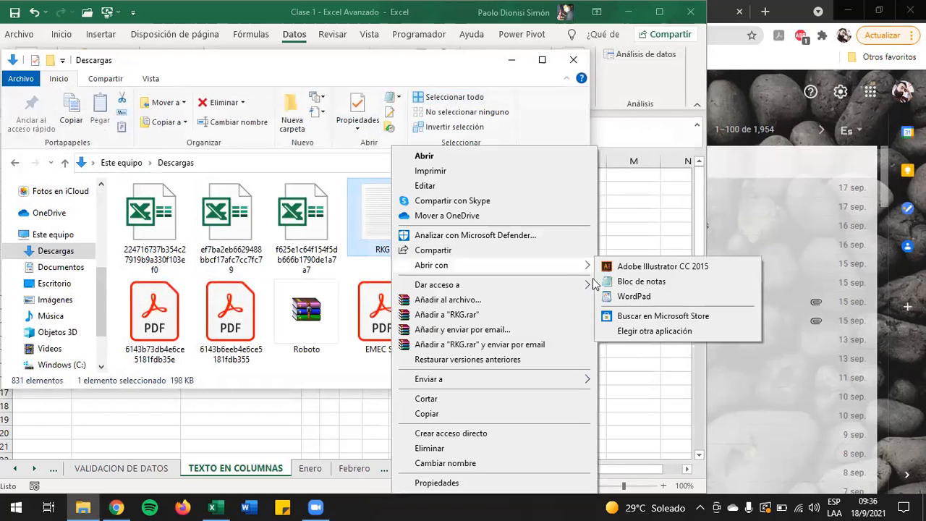
{"action": "left_click", "coordinate": [625, 332]}
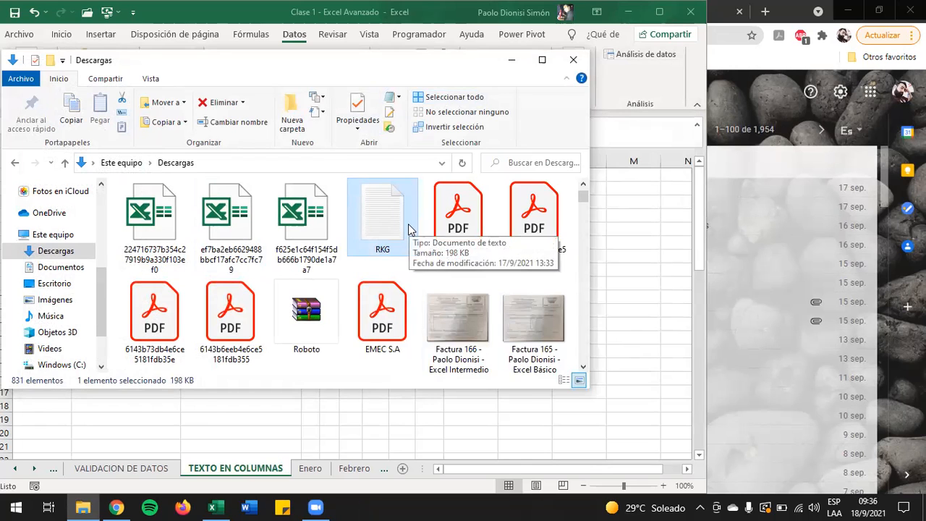
{"action": "left_click", "coordinate": [420, 364]}
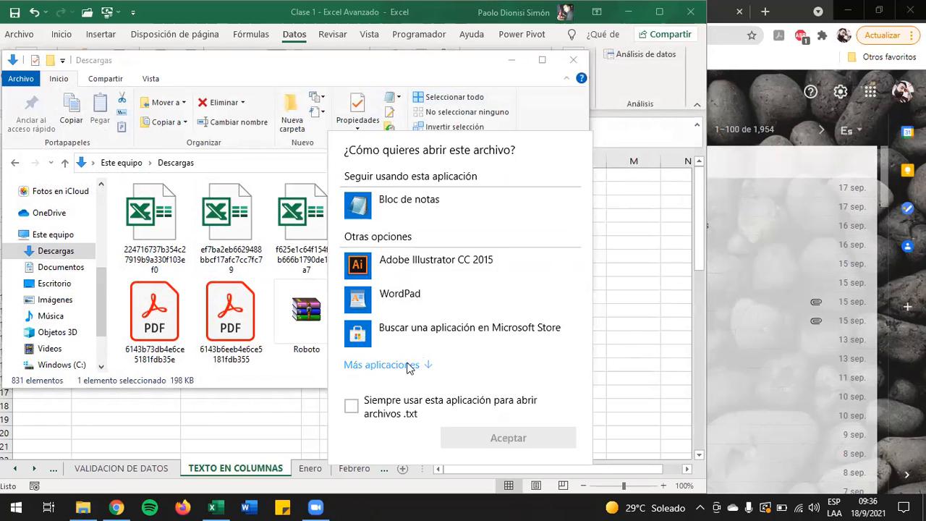
{"action": "scroll", "coordinate": [409, 360], "scroll_direction": "down", "scroll_amount": 3}
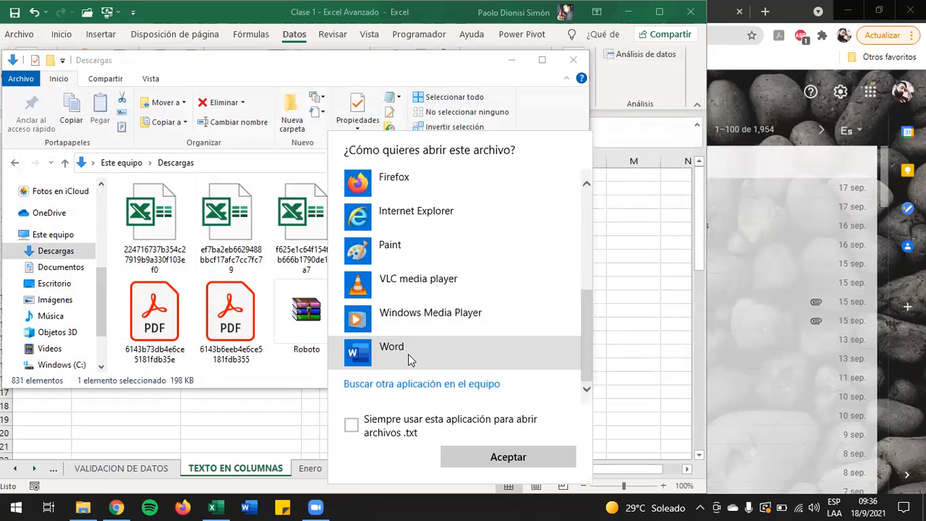
{"action": "scroll", "coordinate": [410, 360], "scroll_direction": "up", "scroll_amount": 3}
{"action": "scroll", "coordinate": [409, 360], "scroll_direction": "up", "scroll_amount": 2}
Step: Search the computer's program files for excel, pick the EXCEL program and open RKG with Excel
{"action": "scroll", "coordinate": [408, 358], "scroll_direction": "down", "scroll_amount": 4}
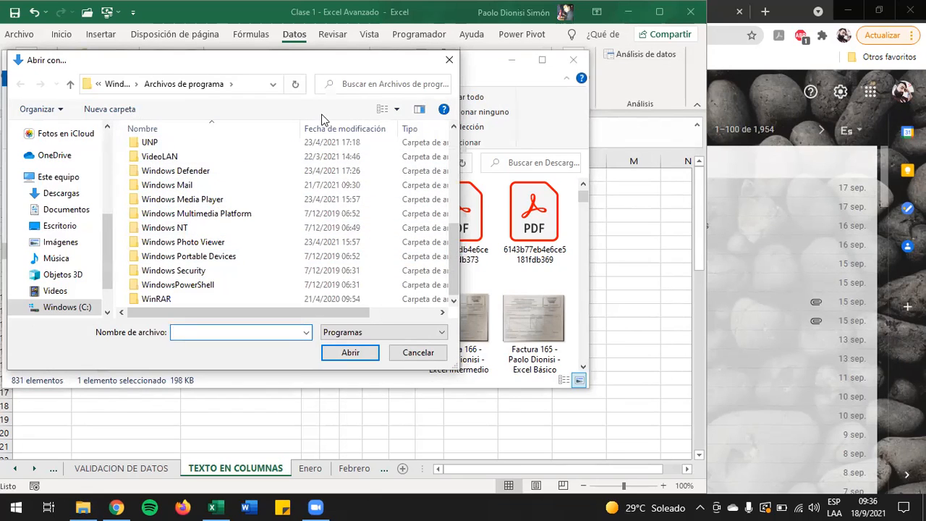
{"action": "left_click", "coordinate": [366, 87]}
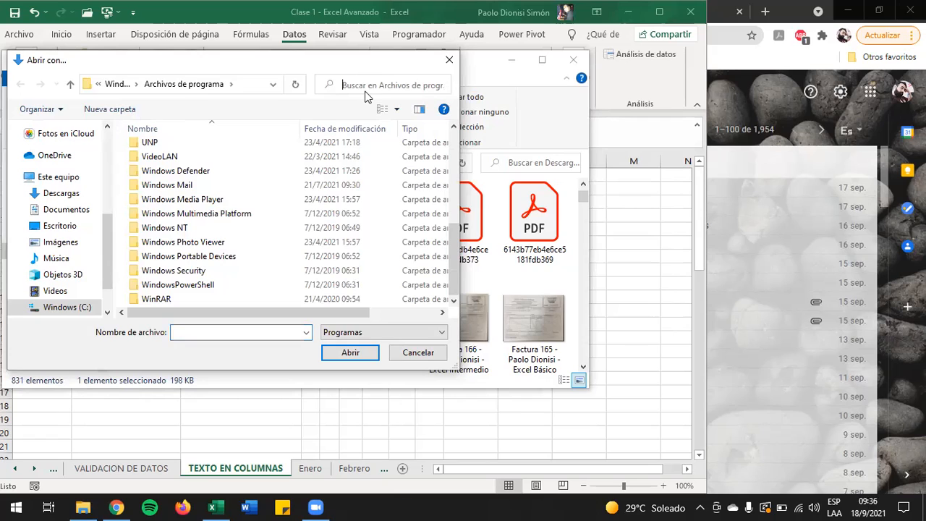
{"action": "type", "text": "exel"}
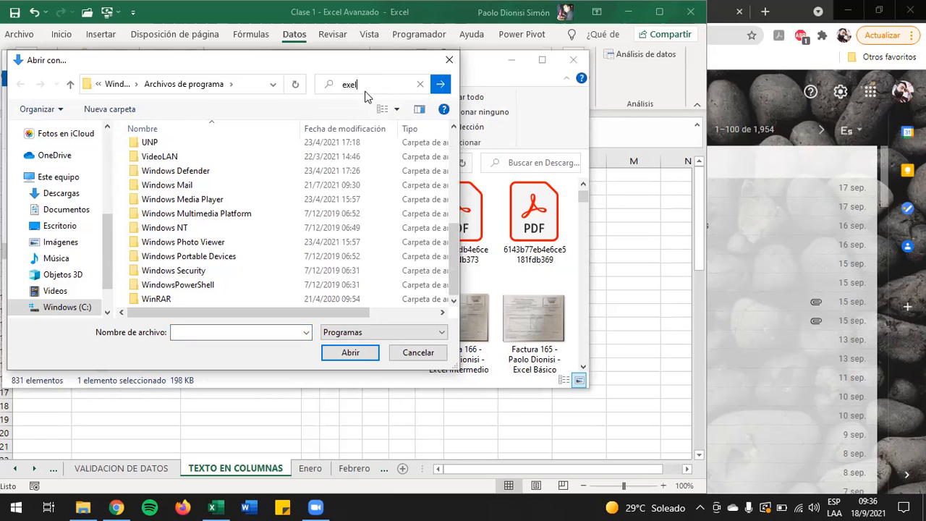
{"action": "key", "text": "BackSpace"}
{"action": "key", "text": "BackSpace"}
{"action": "key", "text": "Tab"}
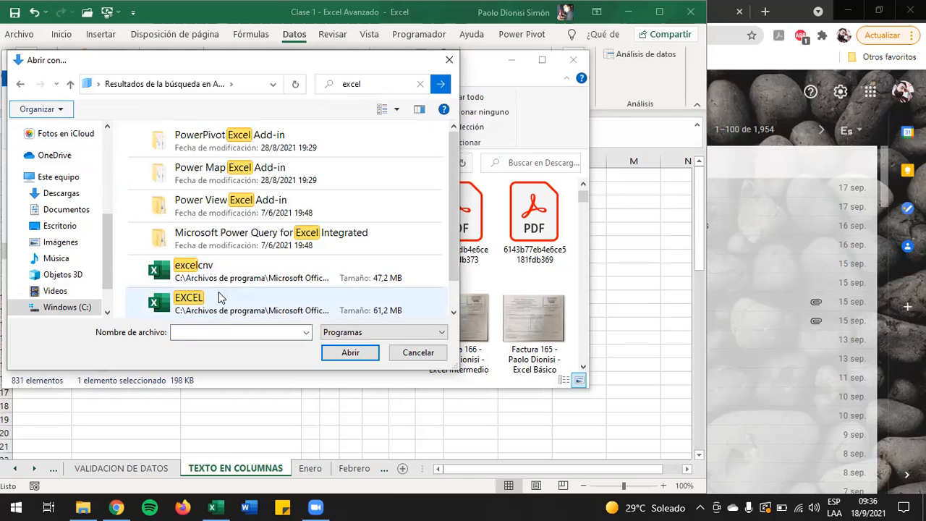
{"action": "double_click", "coordinate": [221, 304]}
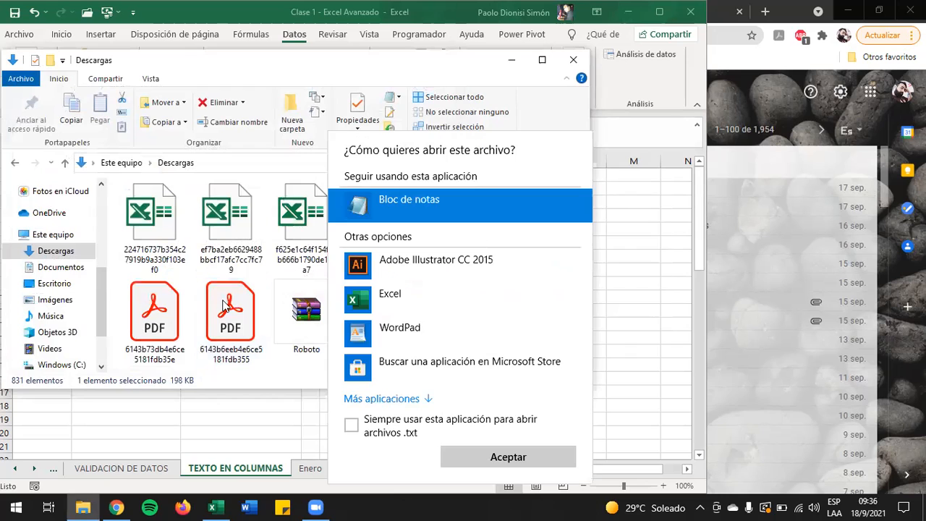
{"action": "double_click", "coordinate": [385, 293]}
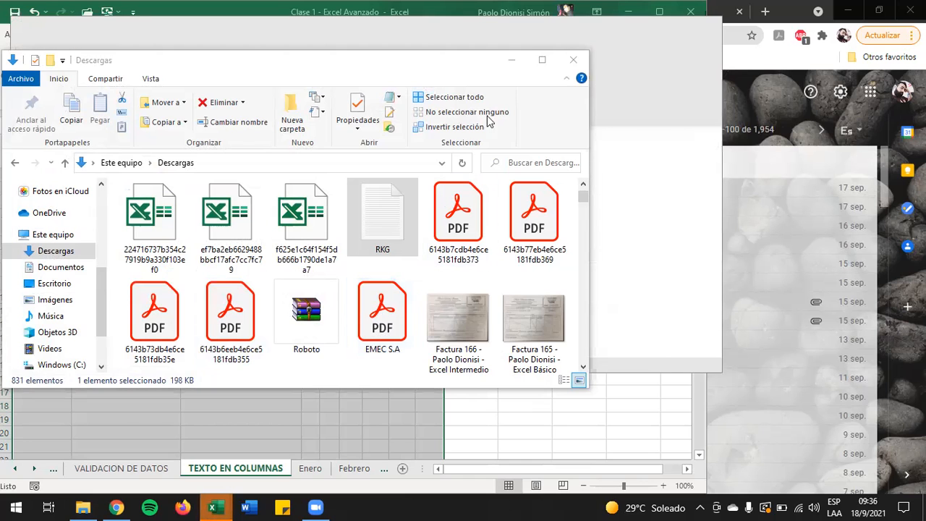
Step: Minimize File Explorer, stretch the RKG workbook window to full screen height and look through its unsplit records
{"action": "left_click", "coordinate": [511, 60]}
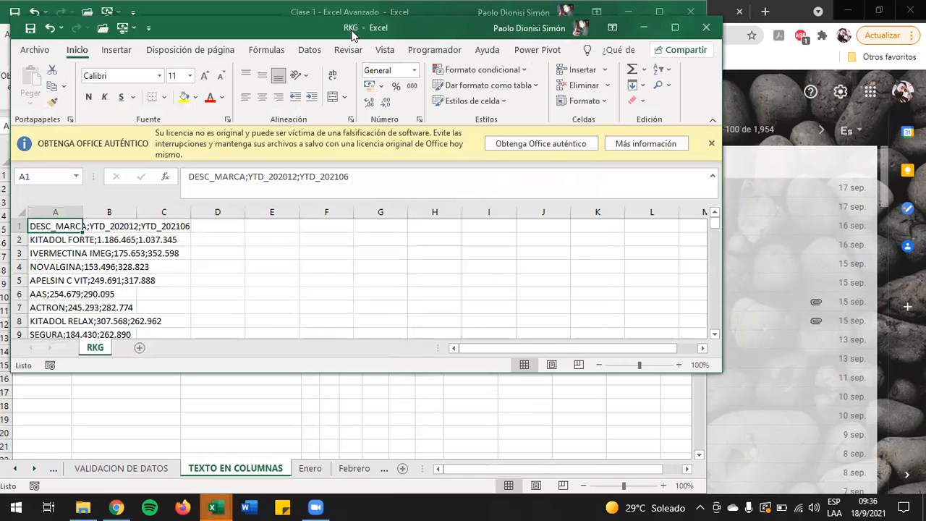
{"action": "left_click_drag", "start_coordinate": [351, 31], "coordinate": [337, 16]}
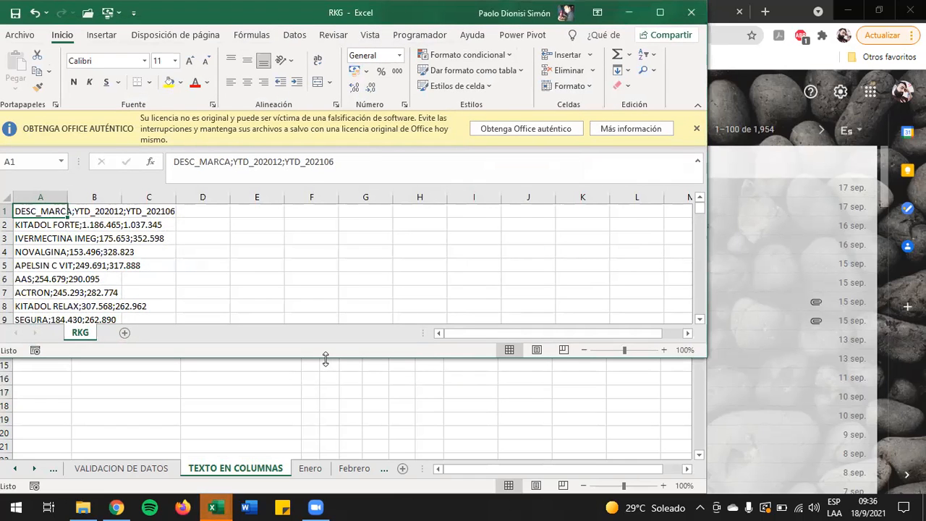
{"action": "double_click", "coordinate": [326, 359]}
{"action": "scroll", "coordinate": [154, 282], "scroll_direction": "down", "scroll_amount": 1}
{"action": "scroll", "coordinate": [154, 282], "scroll_direction": "down", "scroll_amount": 14}
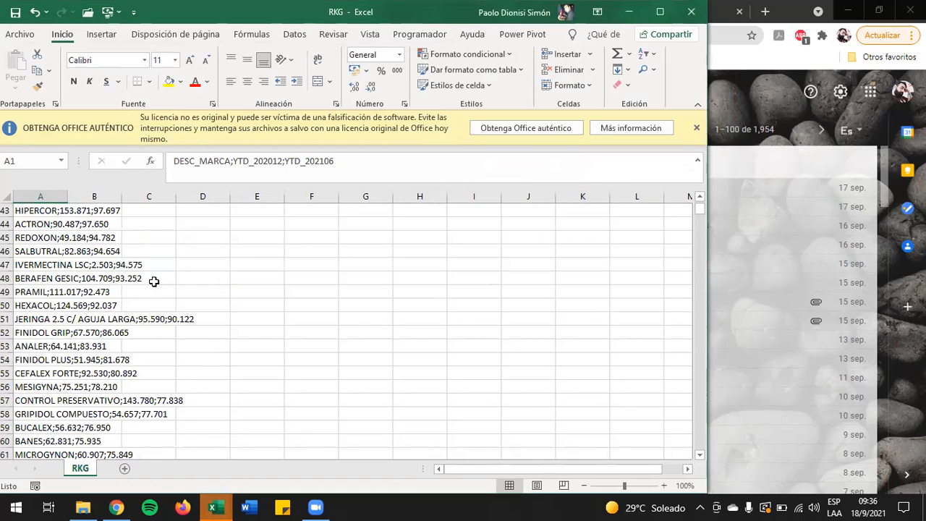
{"action": "scroll", "coordinate": [155, 282], "scroll_direction": "up", "scroll_amount": 14}
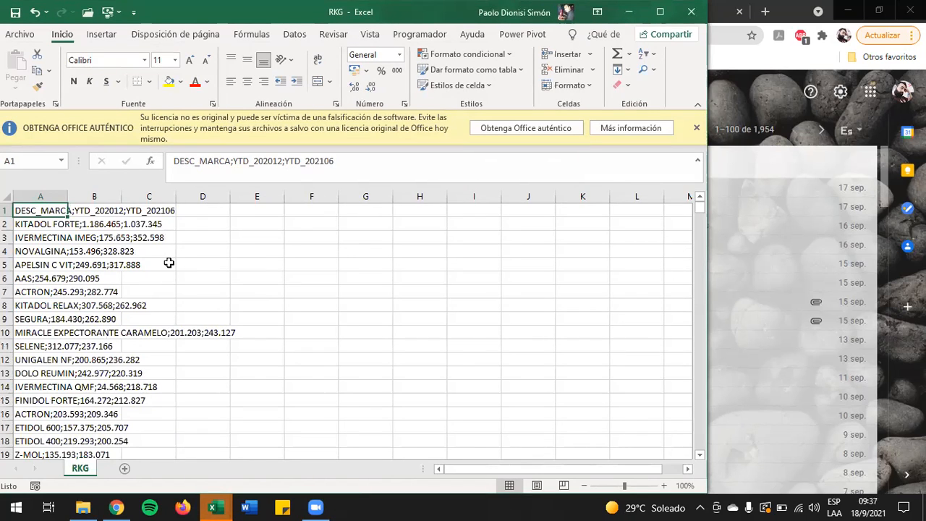
Step: Split all the RKG records in column A with Texto en columnas as Delimitados by Punto y coma, in General format with destination $A$1
{"action": "key", "text": "ctrl+shift+Down"}
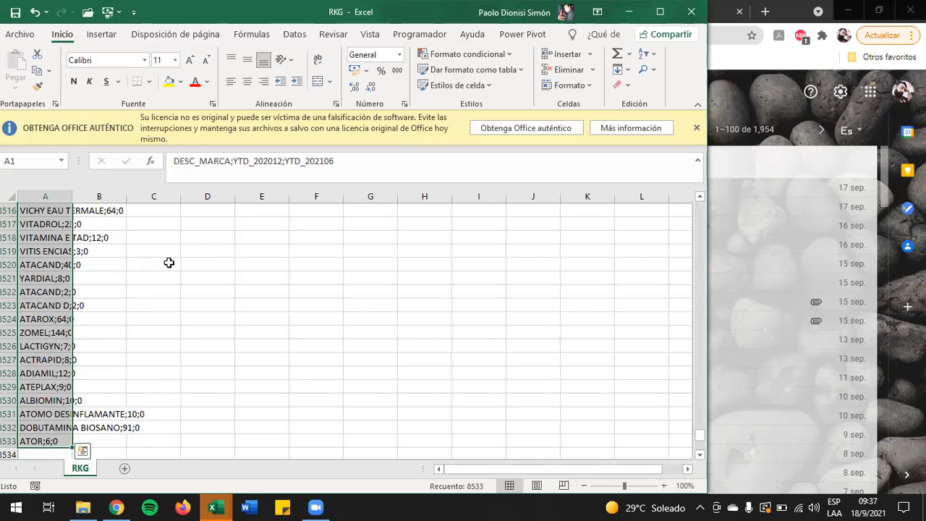
{"action": "left_click", "coordinate": [299, 36]}
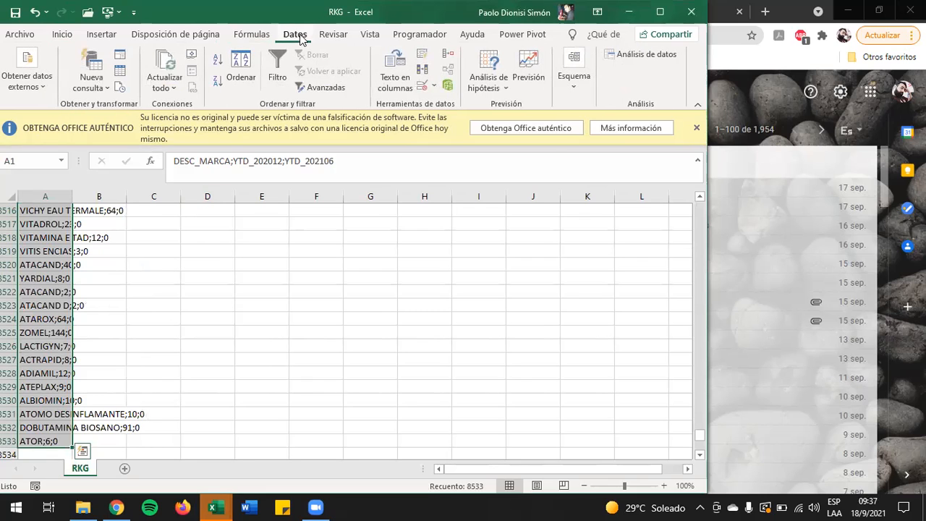
{"action": "left_click", "coordinate": [395, 72]}
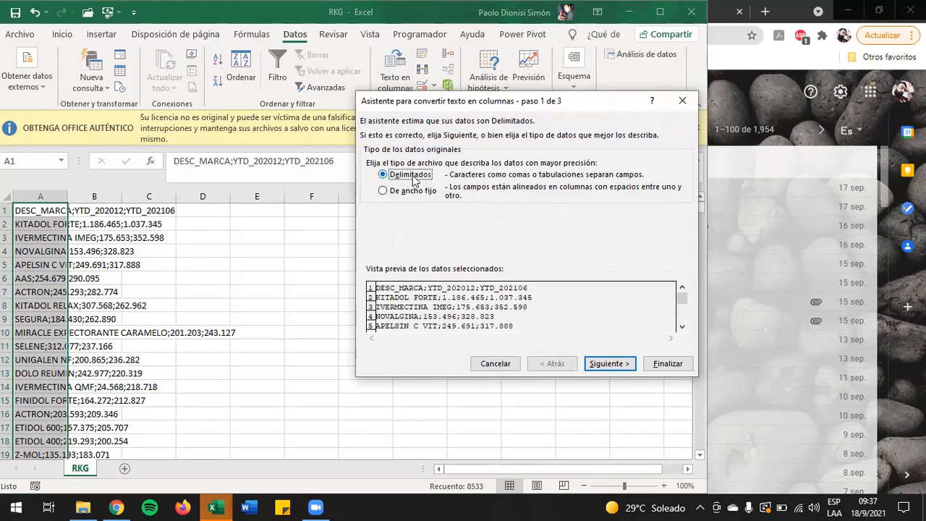
{"action": "left_click", "coordinate": [611, 364]}
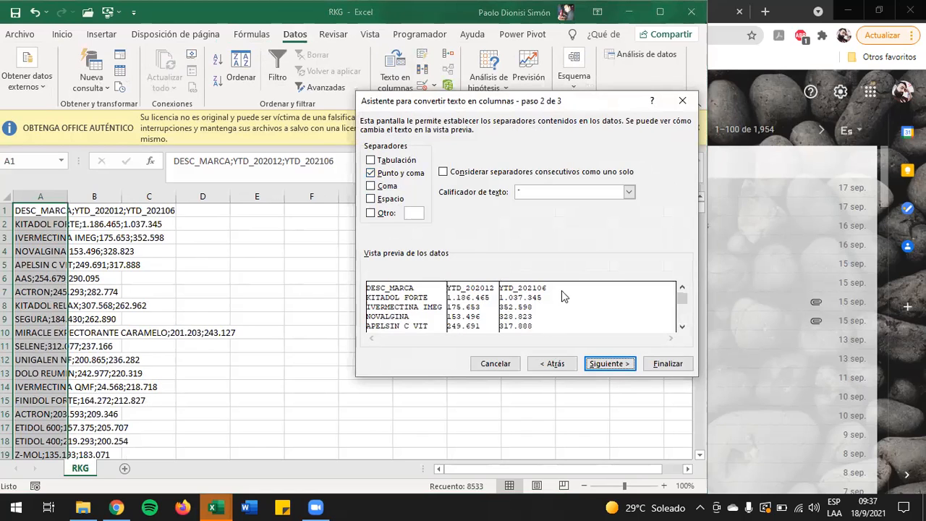
{"action": "left_click", "coordinate": [596, 361]}
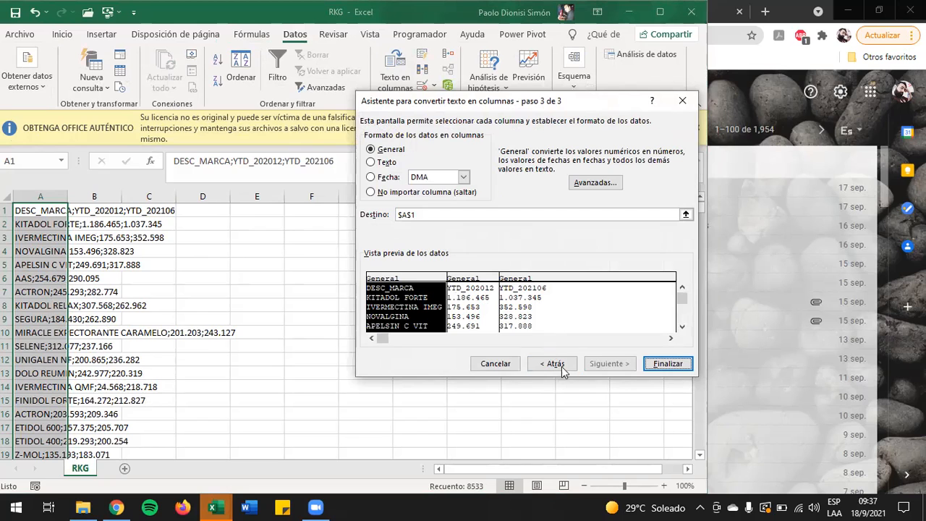
{"action": "left_click", "coordinate": [667, 364]}
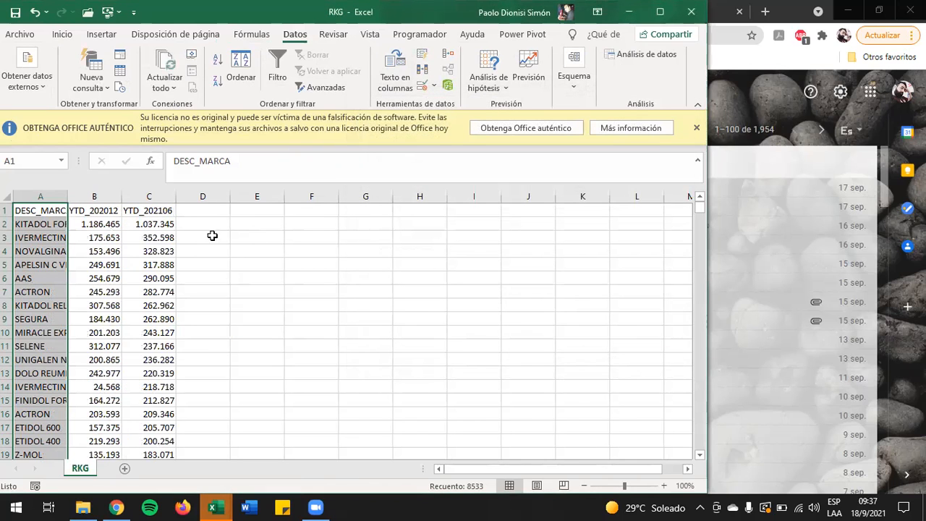
Step: Fit the width of all columns on the RKG sheet to their contents and close the workbook without saving
{"action": "left_click", "coordinate": [42, 262]}
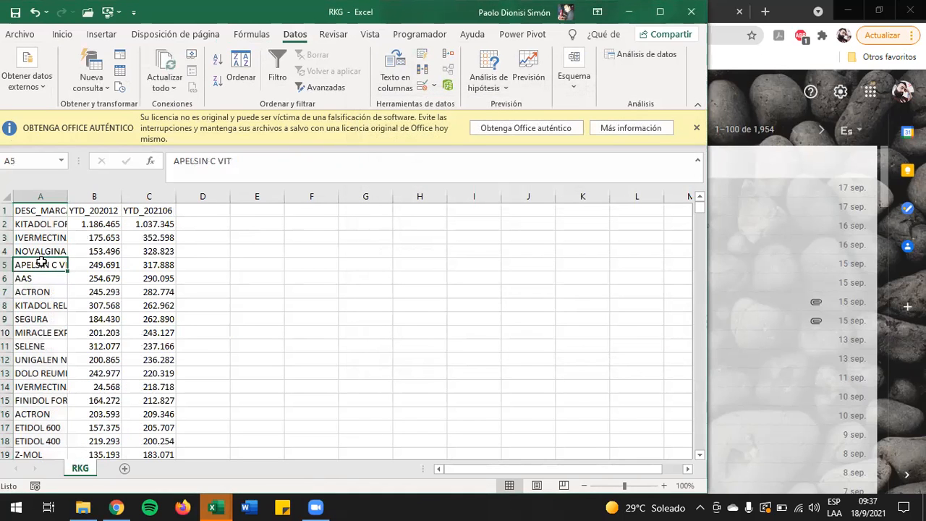
{"action": "left_click", "coordinate": [8, 198]}
{"action": "double_click", "coordinate": [73, 196]}
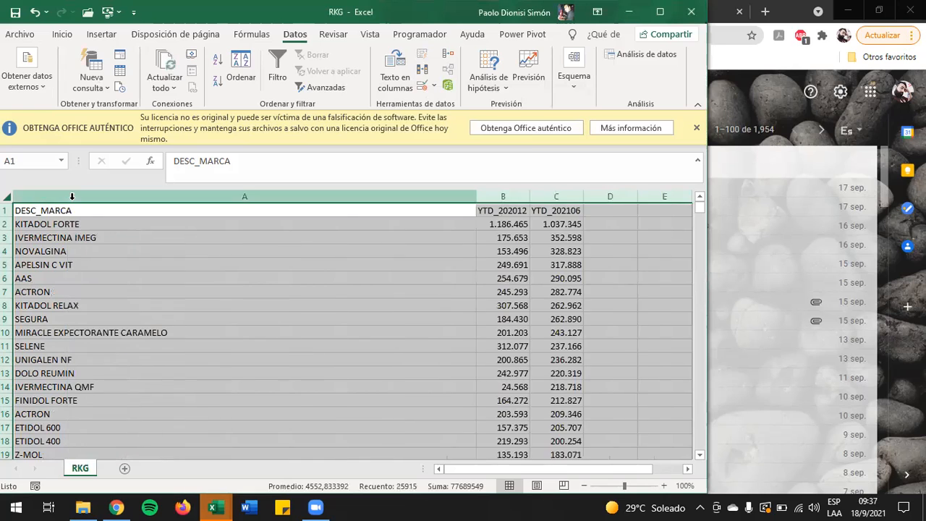
{"action": "left_click", "coordinate": [250, 321]}
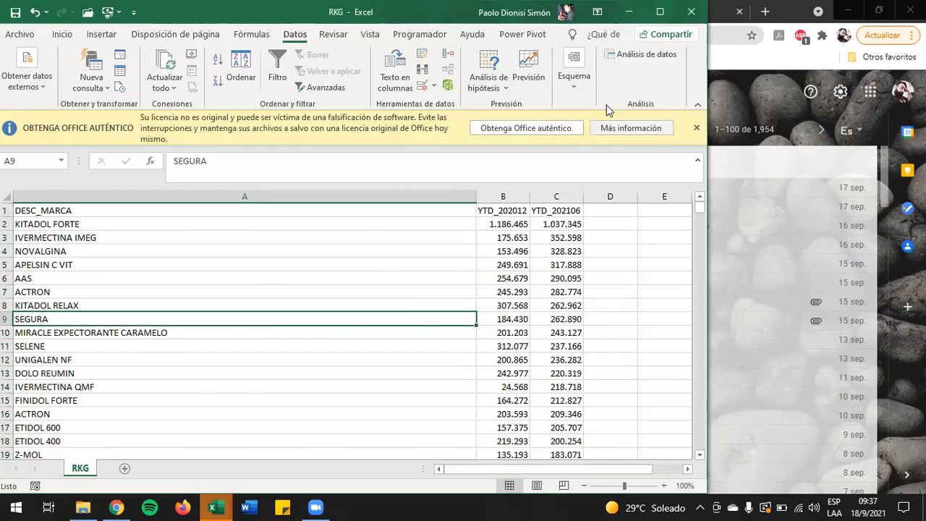
{"action": "left_click", "coordinate": [691, 11]}
{"action": "left_click", "coordinate": [461, 270]}
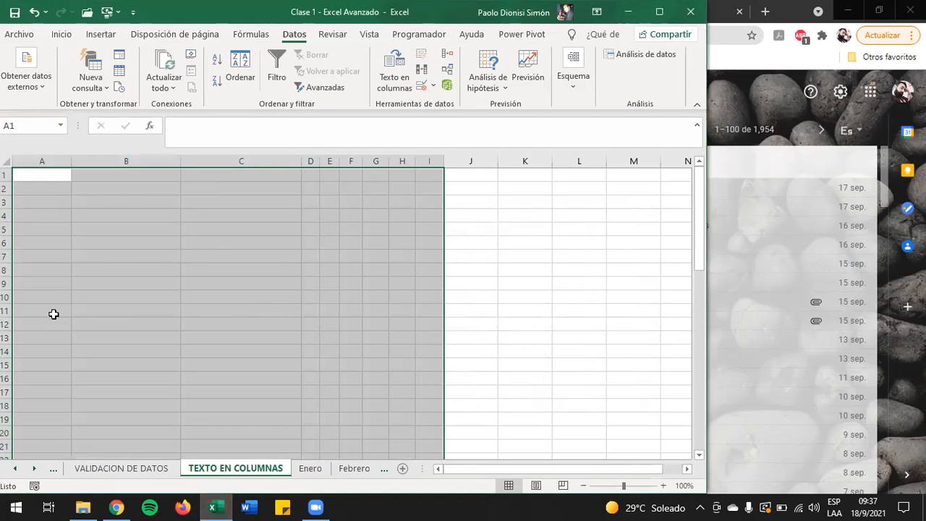
Step: Start importing the RKG text file from Descargas as external data at cell A1 of the TEXTO EN COLUMNAS sheet
{"action": "left_click", "coordinate": [47, 180]}
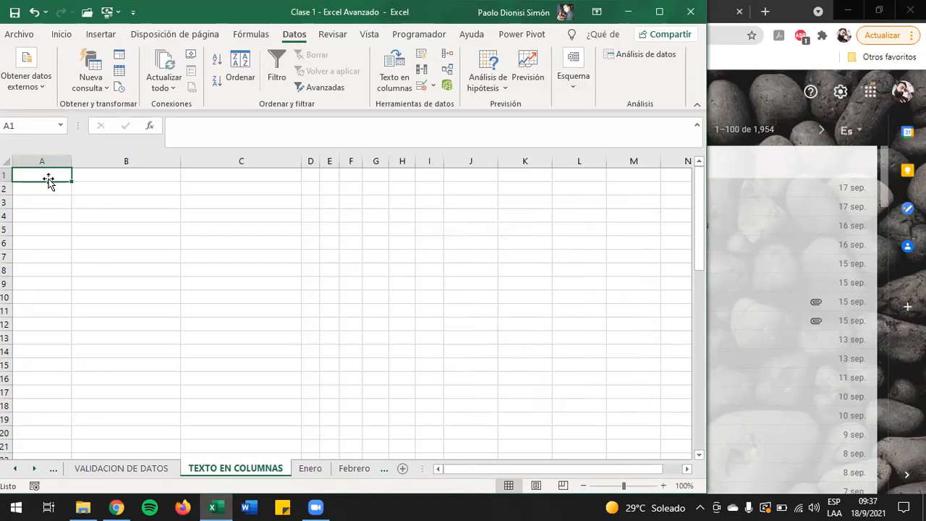
{"action": "left_click", "coordinate": [45, 91]}
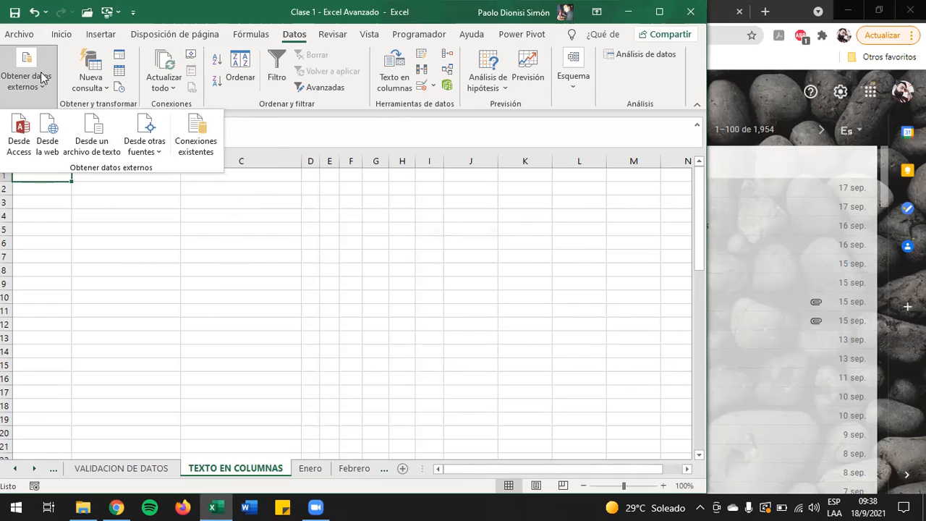
{"action": "left_click", "coordinate": [104, 154]}
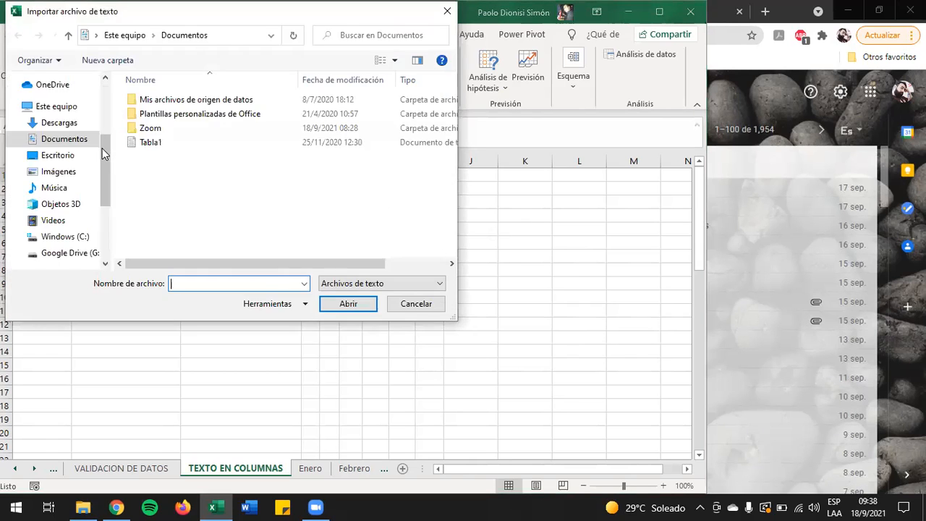
{"action": "left_click_drag", "start_coordinate": [130, 19], "coordinate": [130, 44]}
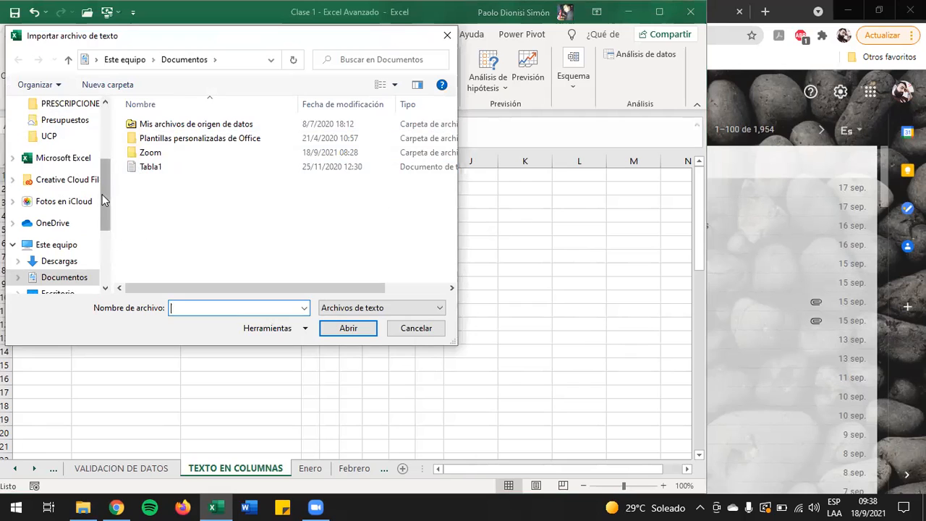
{"action": "left_click", "coordinate": [65, 263]}
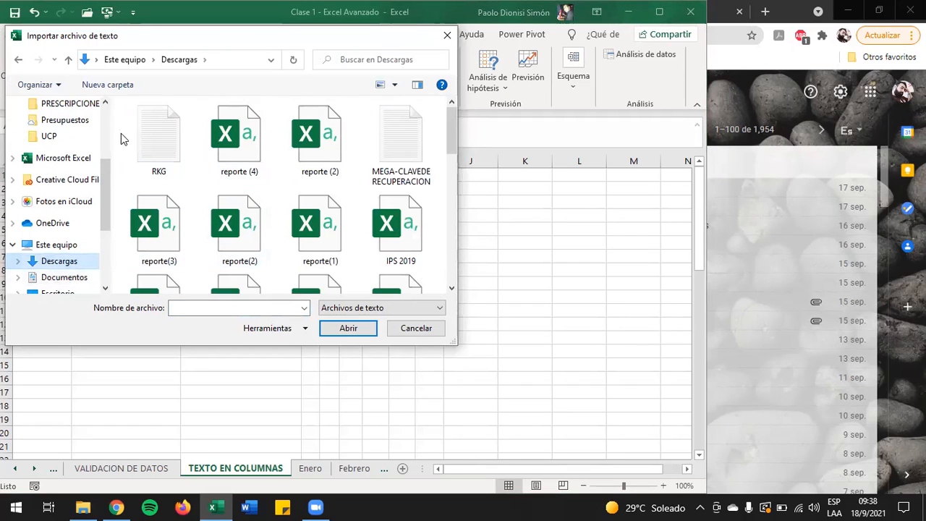
{"action": "double_click", "coordinate": [160, 145]}
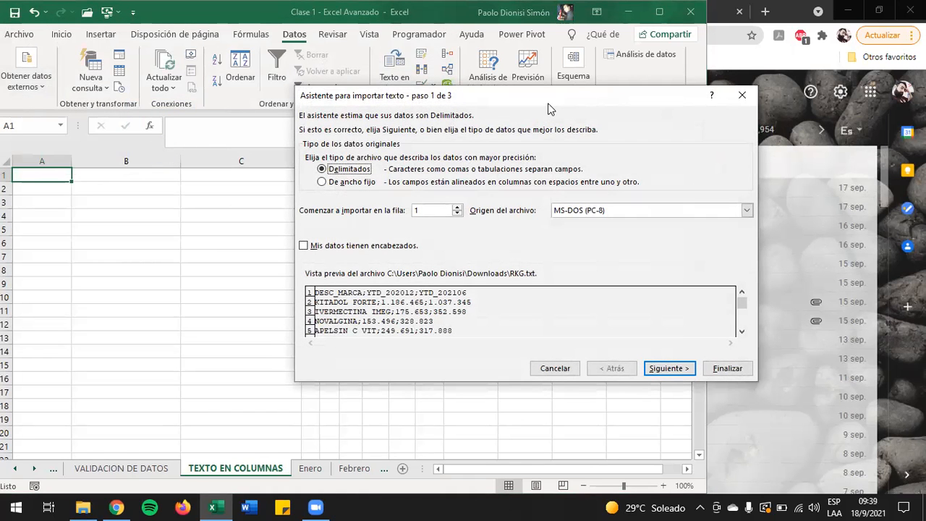
Step: Import the RKG data as Delimitados with Punto y coma as separator, placing it in the existing worksheet at =$A$1
{"action": "left_click_drag", "start_coordinate": [547, 109], "coordinate": [381, 125]}
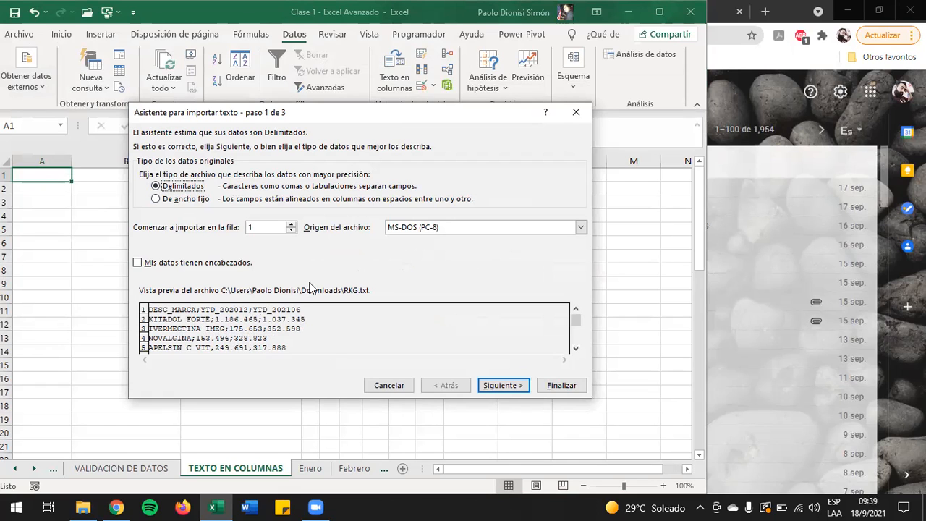
{"action": "left_click", "coordinate": [488, 388]}
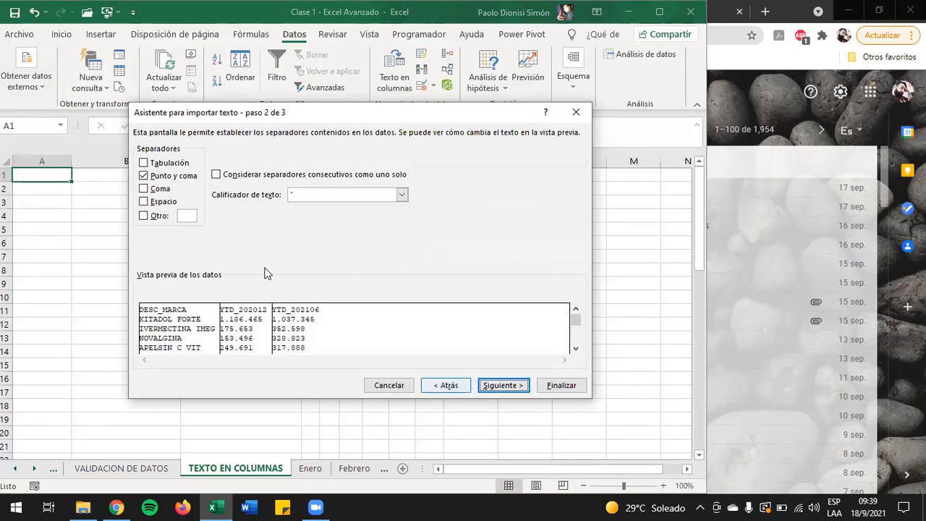
{"action": "left_click", "coordinate": [504, 387]}
{"action": "left_click", "coordinate": [558, 387]}
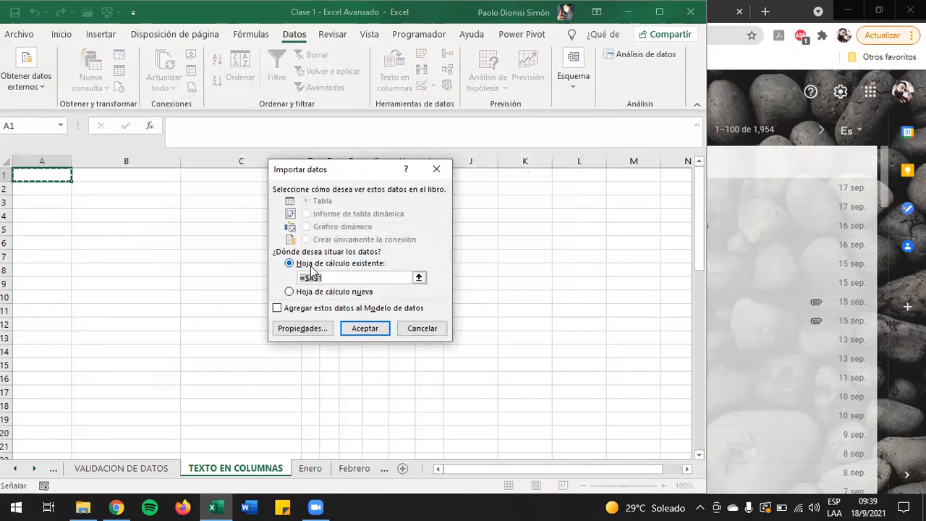
{"action": "left_click", "coordinate": [365, 328]}
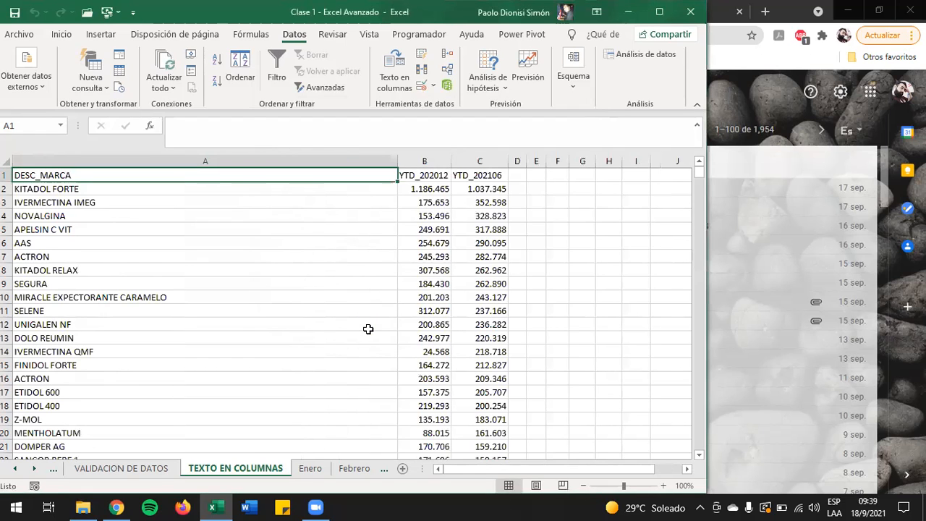
Step: Examine the imported brand records and their header cells, and review the options for getting external data
{"action": "left_click", "coordinate": [111, 207]}
{"action": "key", "text": "Up"}
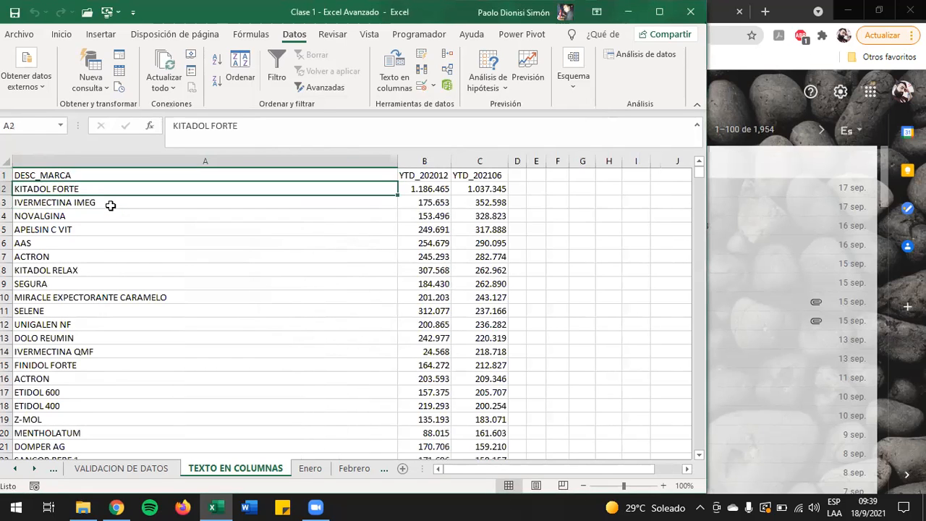
{"action": "key", "text": "Up"}
{"action": "key", "text": "Right"}
{"action": "key", "text": "Right"}
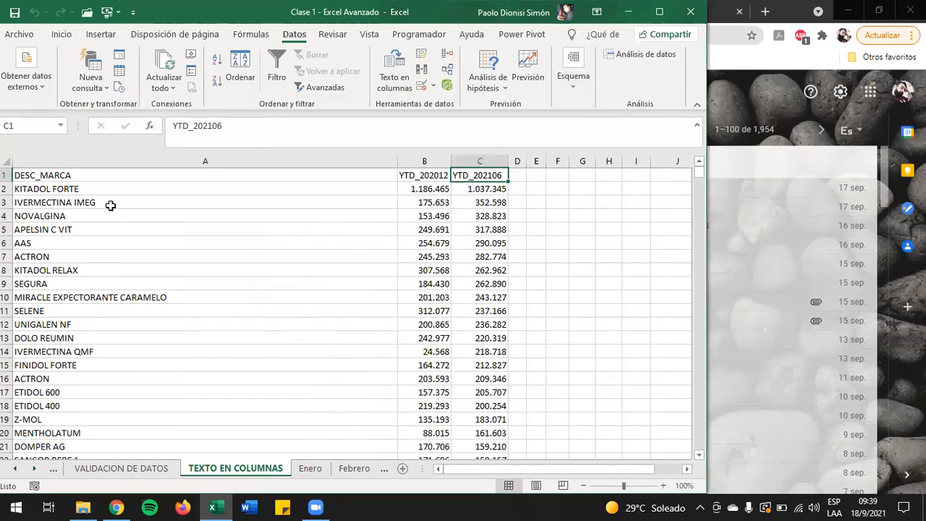
{"action": "left_click", "coordinate": [33, 87]}
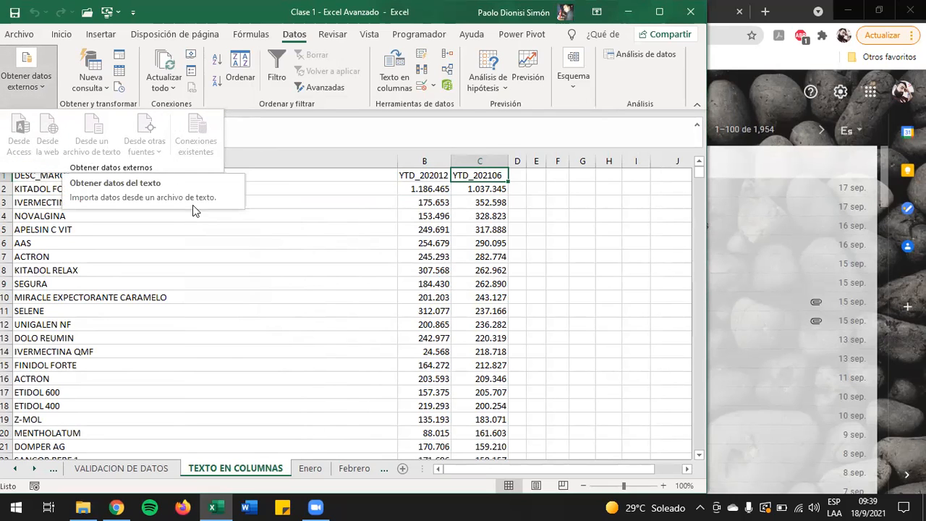
{"action": "left_click", "coordinate": [364, 198]}
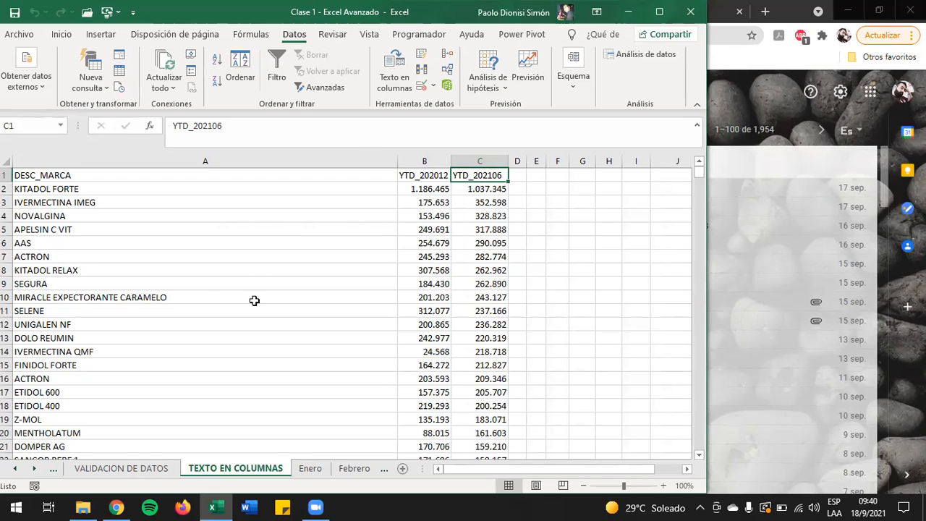
{"action": "key", "text": "ctrl+c"}
{"action": "key", "text": "Escape"}
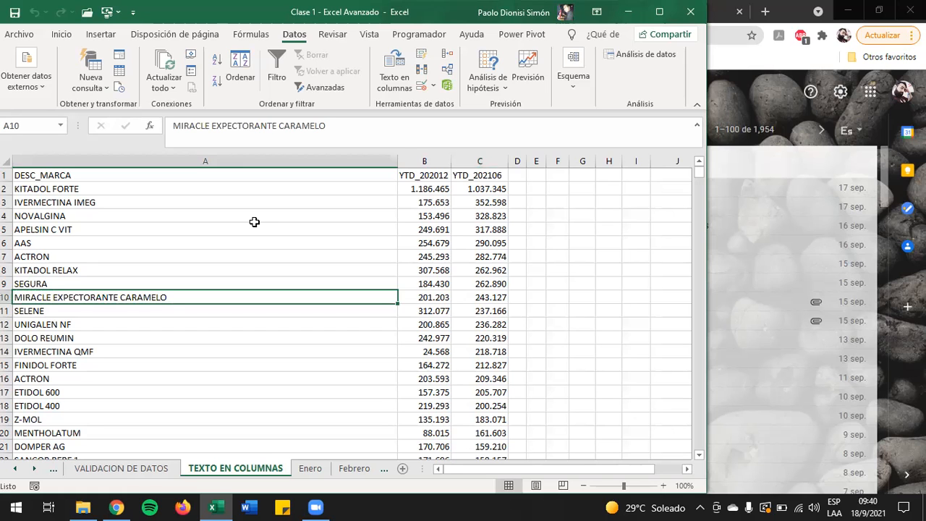
Step: Delete the imported RKG data from the TEXTO EN COLUMNAS sheet, starting at cell A1
{"action": "left_click", "coordinate": [59, 176]}
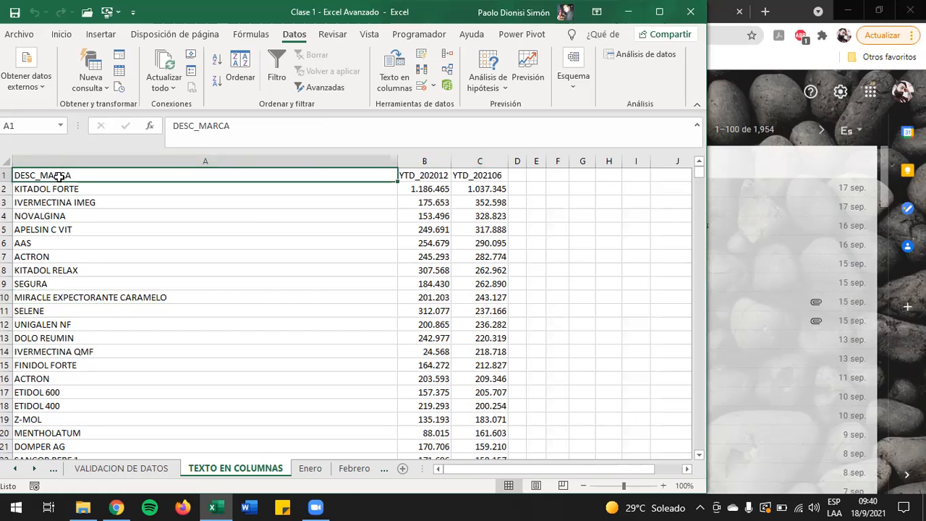
{"action": "key", "text": "ctrl+shift+Right"}
{"action": "key", "text": "ctrl+shift+Down"}
{"action": "key", "text": "Delete"}
{"action": "left_click", "coordinate": [59, 178]}
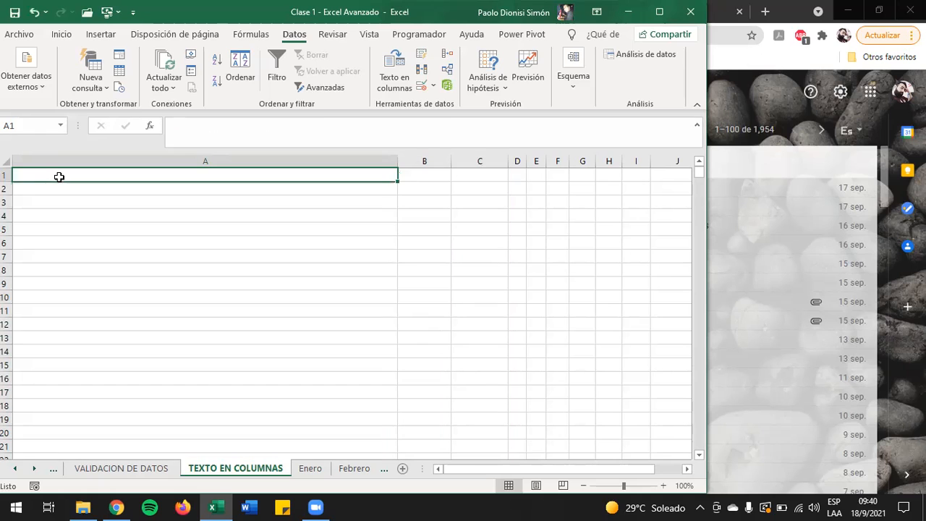
Step: Reset the width of all columns on the emptied TEXTO EN COLUMNAS sheet
{"action": "left_click", "coordinate": [36, 84]}
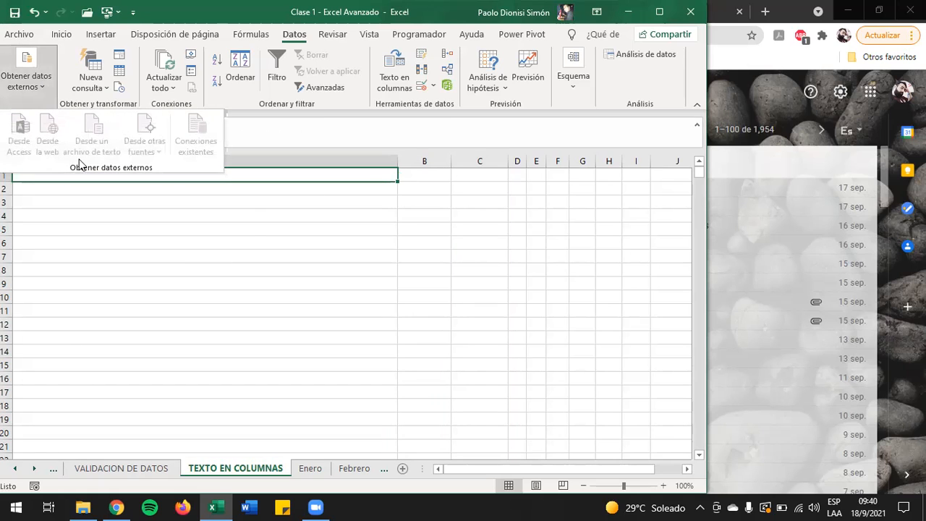
{"action": "left_click", "coordinate": [246, 223]}
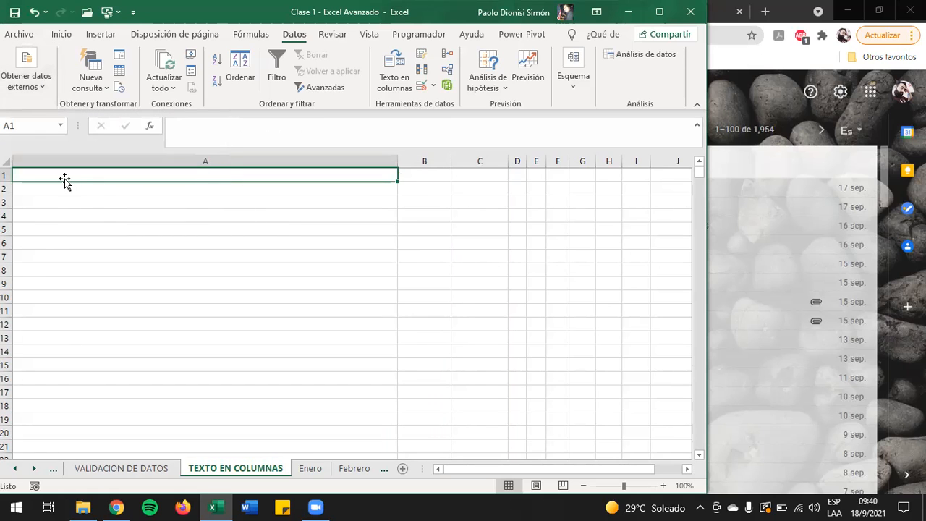
{"action": "left_click", "coordinate": [7, 164]}
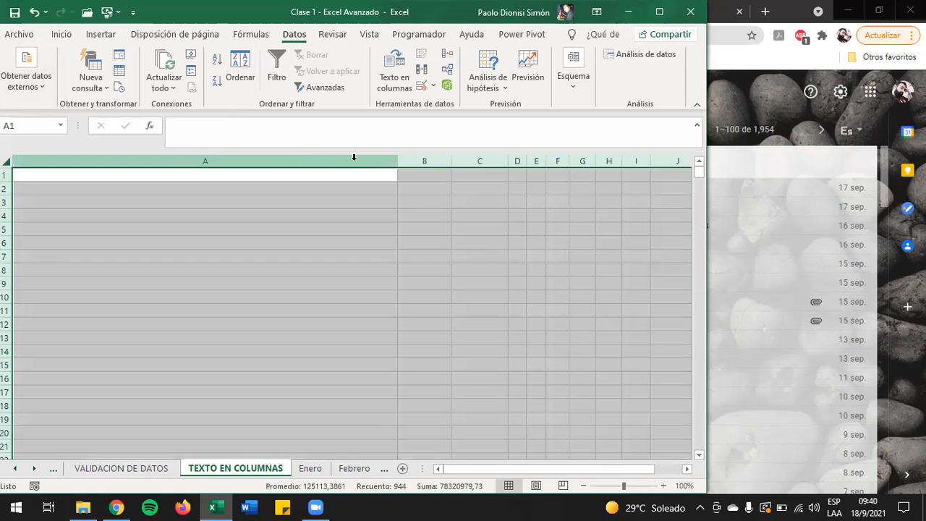
{"action": "double_click", "coordinate": [398, 164]}
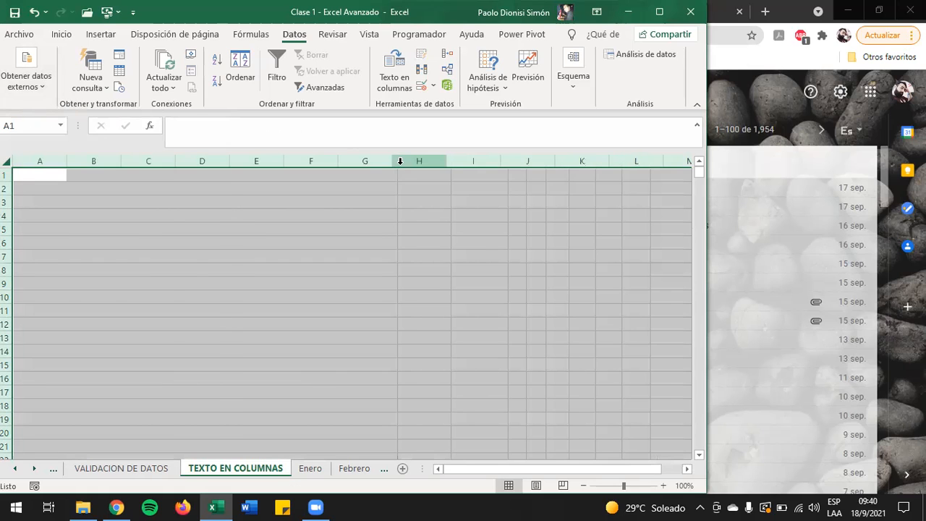
Step: Start importing the RKG text file from Descargas as external data at cell A1, using De ancho fijo as the data type
{"action": "left_click", "coordinate": [29, 175]}
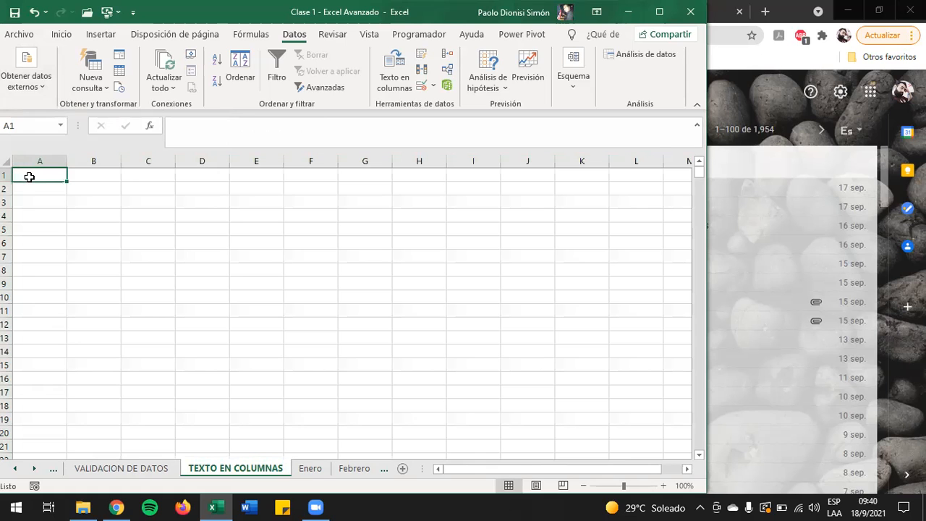
{"action": "left_click", "coordinate": [23, 91]}
{"action": "left_click", "coordinate": [93, 143]}
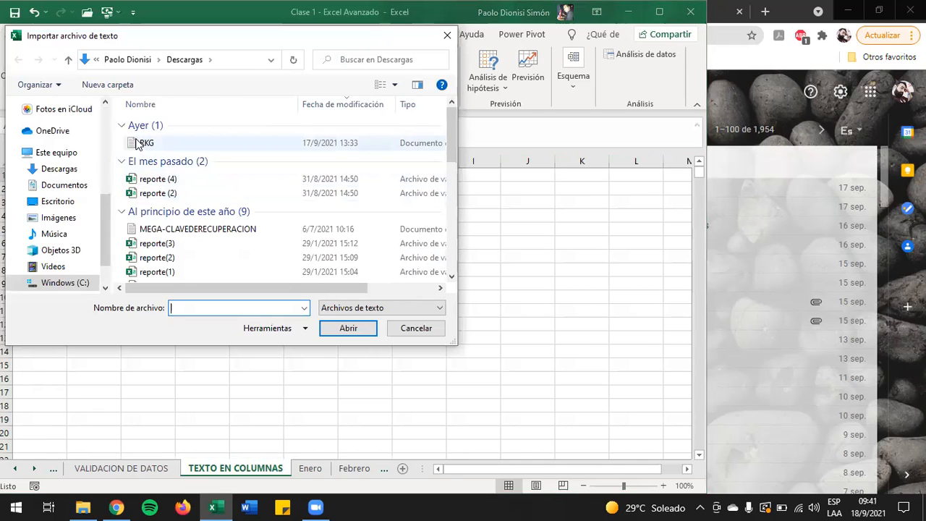
{"action": "double_click", "coordinate": [141, 143]}
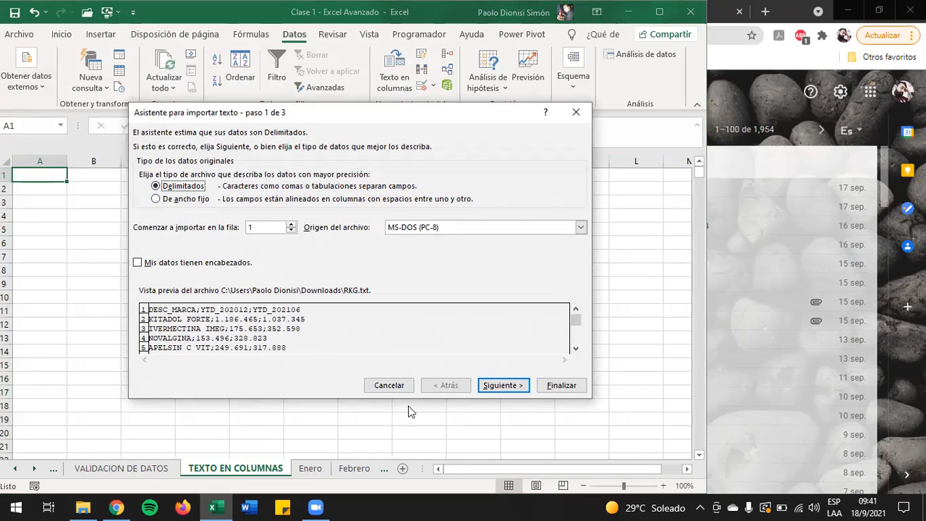
{"action": "left_click", "coordinate": [175, 199]}
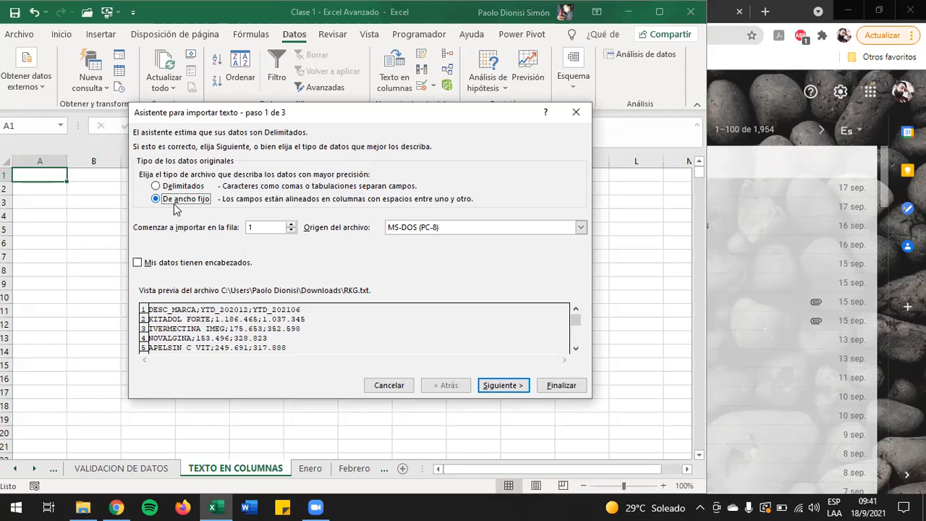
{"action": "left_click", "coordinate": [499, 390]}
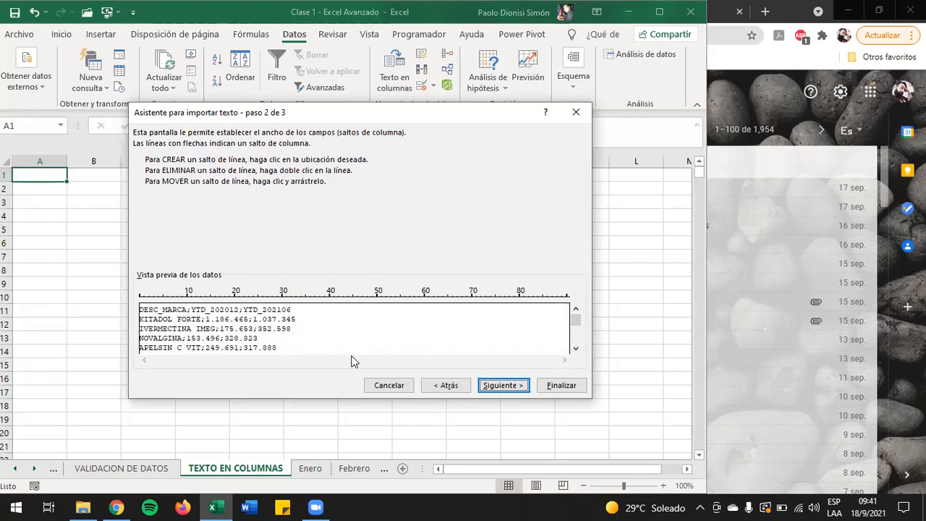
Step: Add seven column breaks in the data preview, at about positions 10, 13, 47, 51, 55, 58 and 69
{"action": "left_click", "coordinate": [188, 303]}
{"action": "left_click", "coordinate": [201, 298]}
{"action": "left_click", "coordinate": [362, 309]}
{"action": "left_click", "coordinate": [380, 297]}
{"action": "left_click", "coordinate": [400, 301]}
{"action": "left_click", "coordinate": [415, 301]}
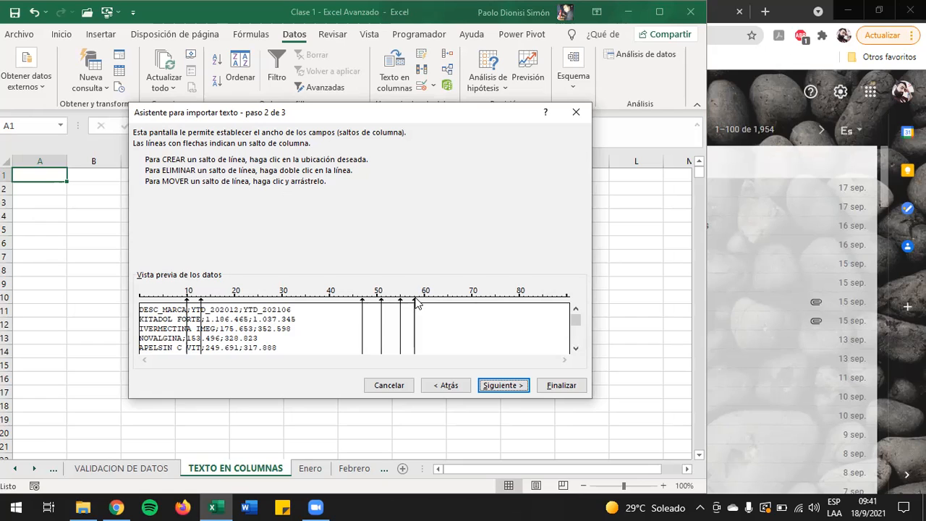
{"action": "left_click", "coordinate": [466, 302]}
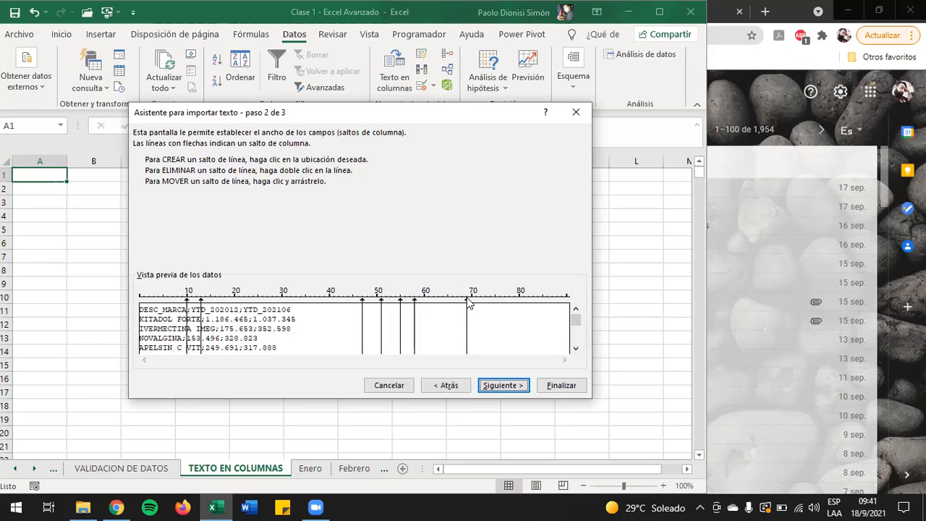
Step: Finish the fixed-width import, placing the data in the existing worksheet at =$A$1
{"action": "left_click", "coordinate": [492, 385]}
{"action": "left_click", "coordinate": [578, 385]}
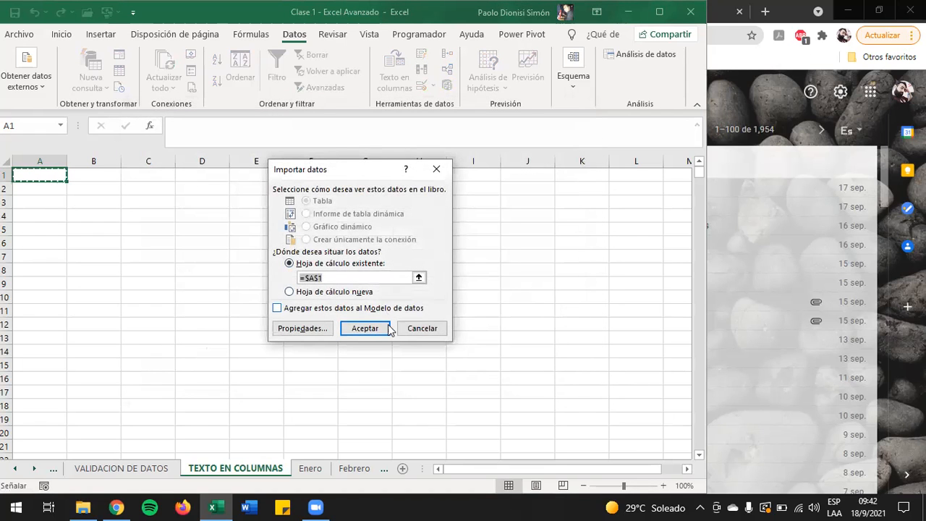
{"action": "left_click", "coordinate": [365, 329]}
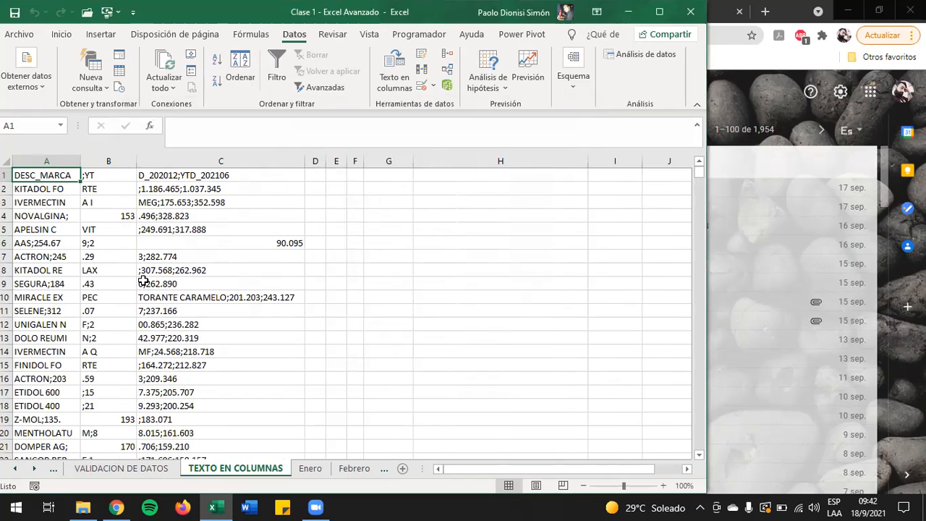
Step: Examine how the fixed-width import split the records, from the first rows to the last row of data
{"action": "left_click", "coordinate": [189, 197]}
{"action": "key", "text": "Down"}
{"action": "key", "text": "Down"}
{"action": "key", "text": "Down"}
{"action": "key", "text": "Down"}
{"action": "key", "text": "Down"}
{"action": "key", "text": "Left"}
{"action": "key", "text": "Left"}
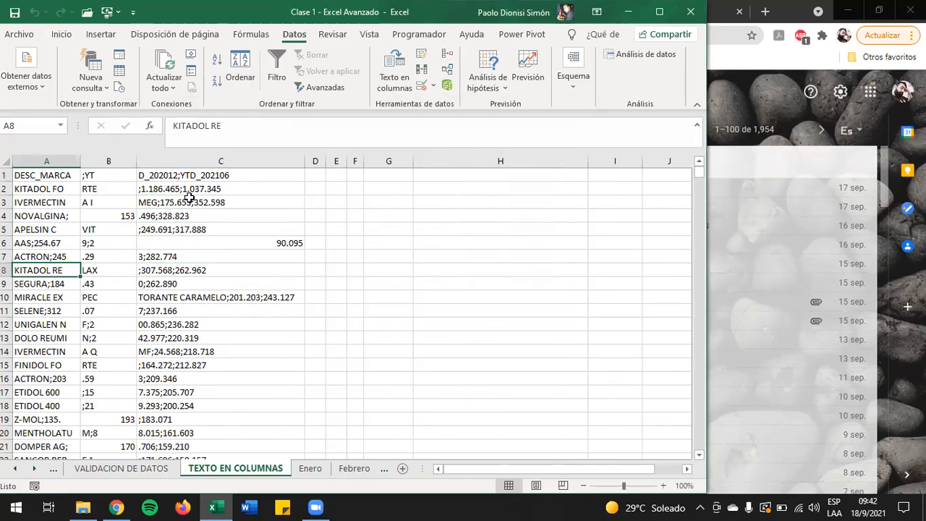
{"action": "key", "text": "ctrl+Down"}
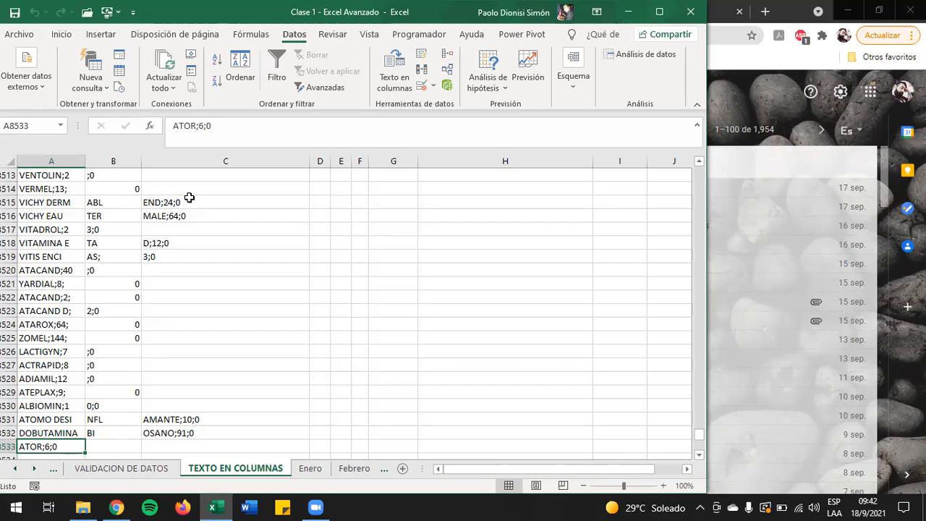
{"action": "key", "text": "Up"}
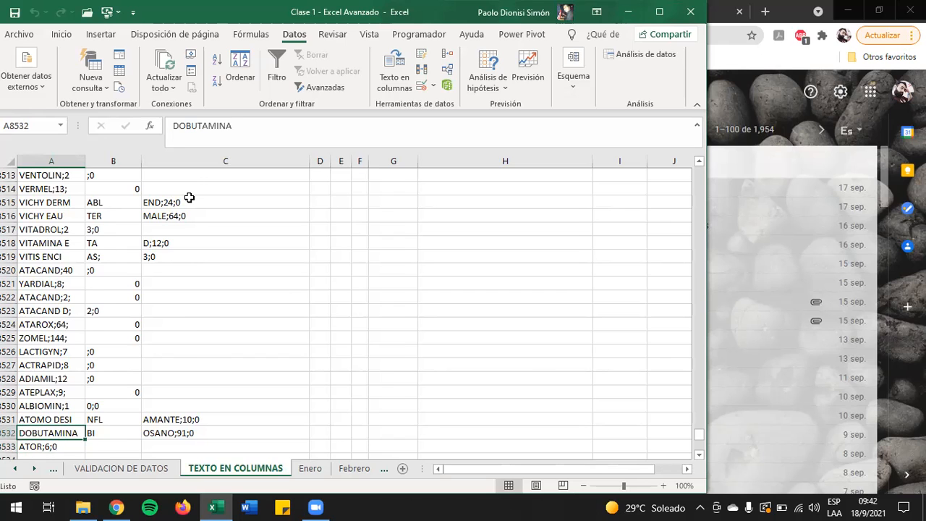
{"action": "key", "text": "ctrl+Up"}
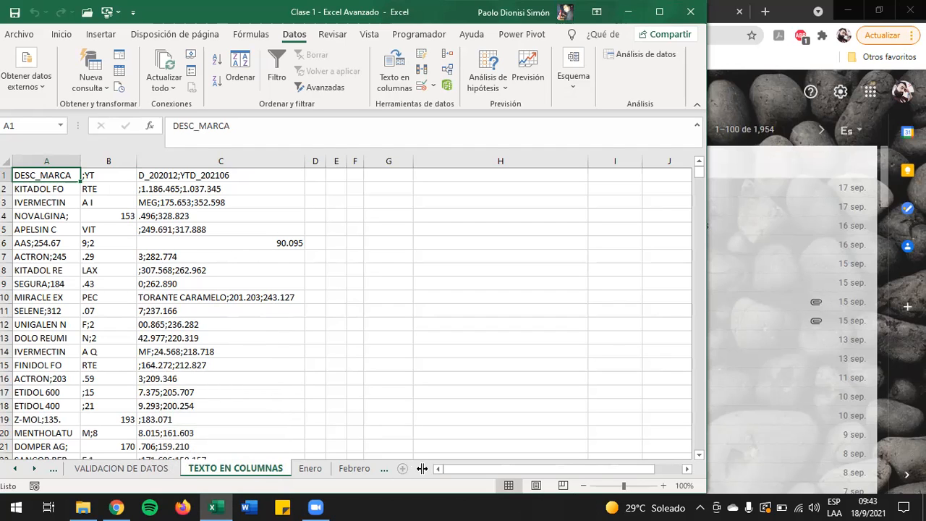
Step: Look through the Enero, Febrero, Marzo and CONSOLIDACION DE DATOS sheets, making room to see more sheet names
{"action": "left_click_drag", "start_coordinate": [421, 469], "coordinate": [470, 469]}
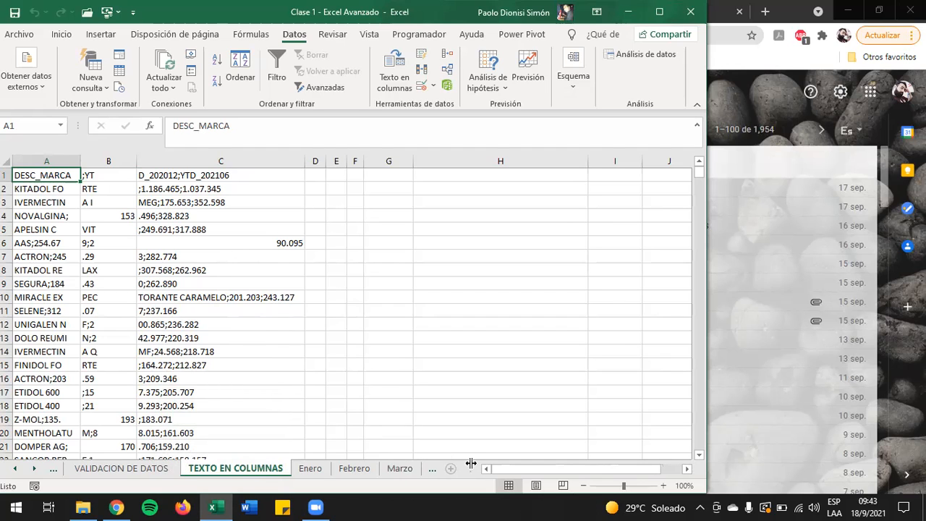
{"action": "left_click", "coordinate": [304, 468]}
{"action": "key", "text": "ctrl+Page_Down"}
{"action": "key", "text": "ctrl+Page_Down"}
{"action": "key", "text": "ctrl+Page_Down"}
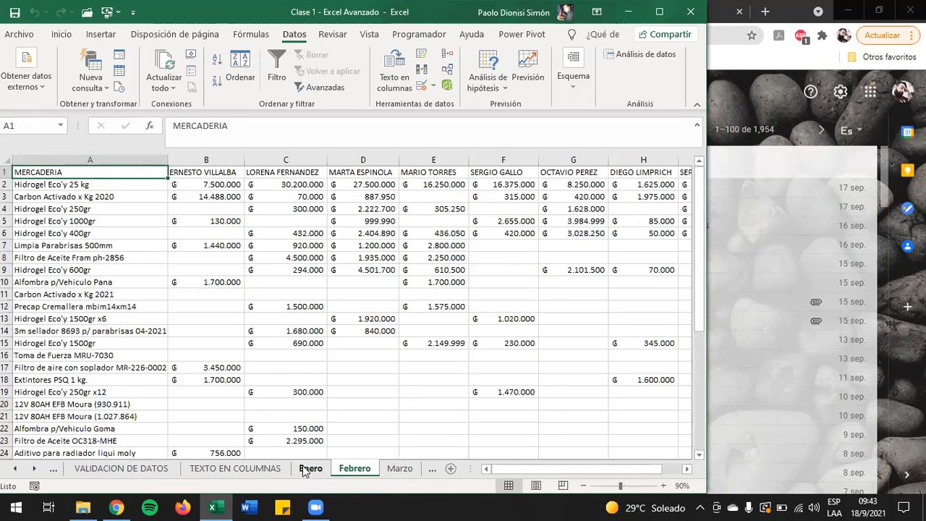
{"action": "key", "text": "ctrl+Page_Up"}
{"action": "key", "text": "ctrl+Page_Up"}
{"action": "key", "text": "ctrl+Page_Up"}
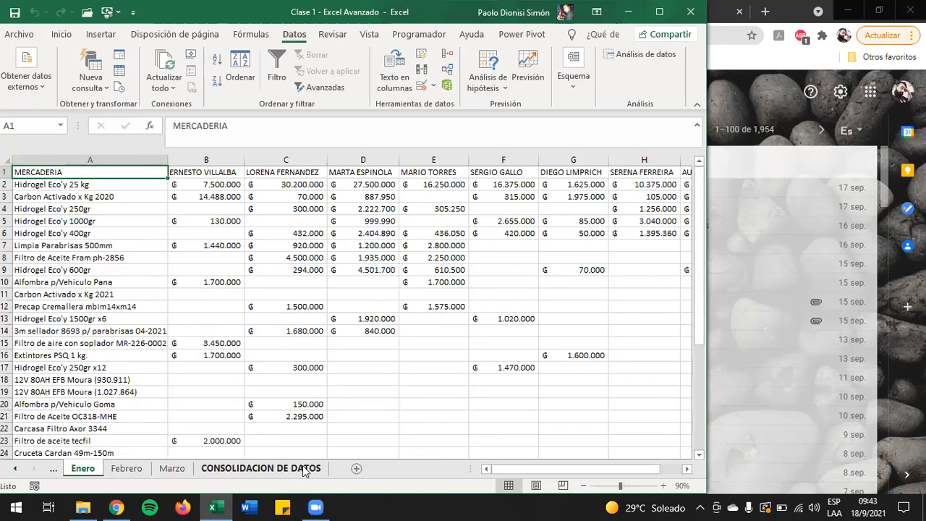
{"action": "key", "text": "ctrl+Page_Down"}
{"action": "key", "text": "ctrl+Page_Down"}
{"action": "key", "text": "ctrl+Page_Down"}
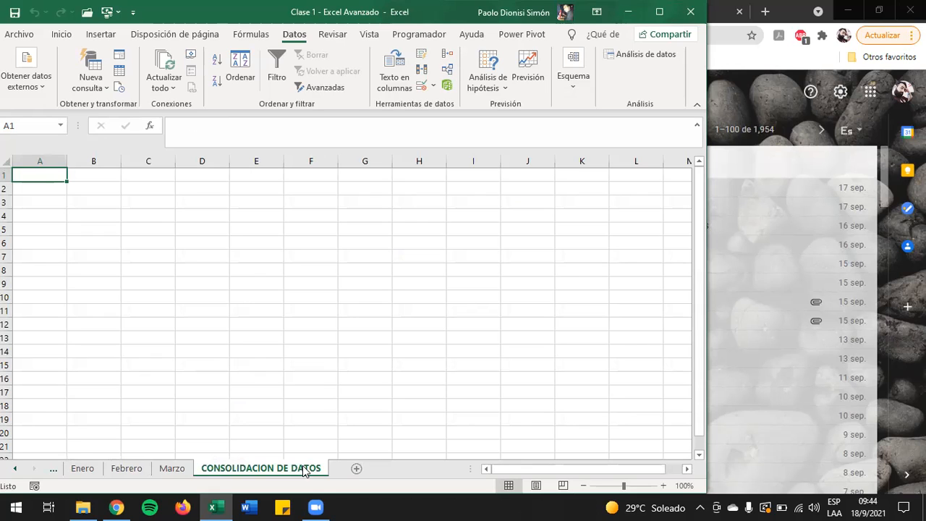
Step: Return to the Enero sheet and examine its MERCADERIA rows and the seller headers in row 1
{"action": "key", "text": "ctrl+Page_Up"}
{"action": "key", "text": "ctrl+Page_Up"}
{"action": "key", "text": "ctrl+Page_Up"}
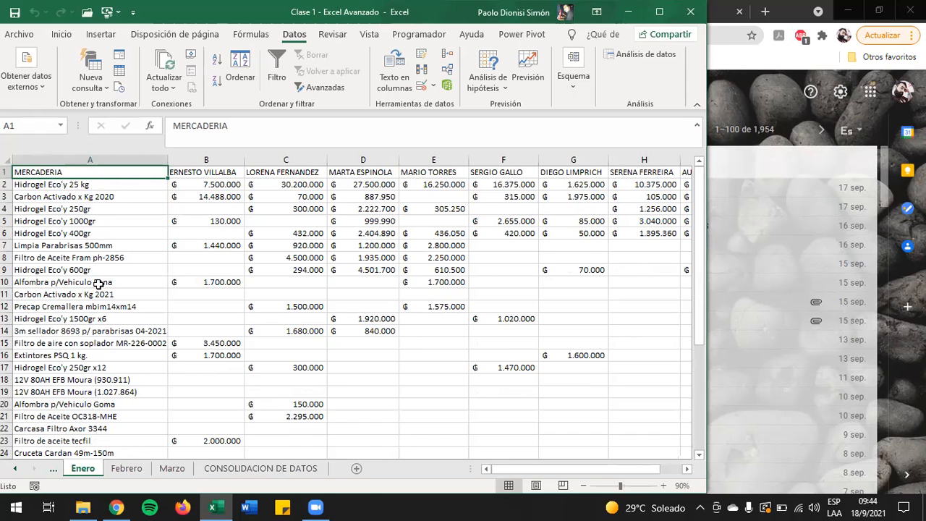
{"action": "scroll", "coordinate": [100, 375], "scroll_direction": "down", "scroll_amount": 2}
{"action": "scroll", "coordinate": [100, 375], "scroll_direction": "down", "scroll_amount": 3}
{"action": "scroll", "coordinate": [100, 375], "scroll_direction": "up", "scroll_amount": 5}
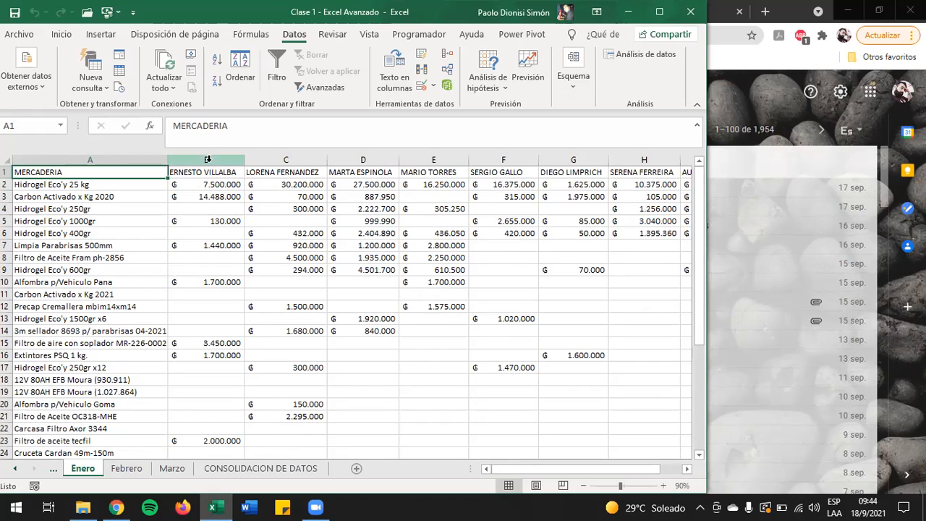
{"action": "left_click", "coordinate": [208, 172]}
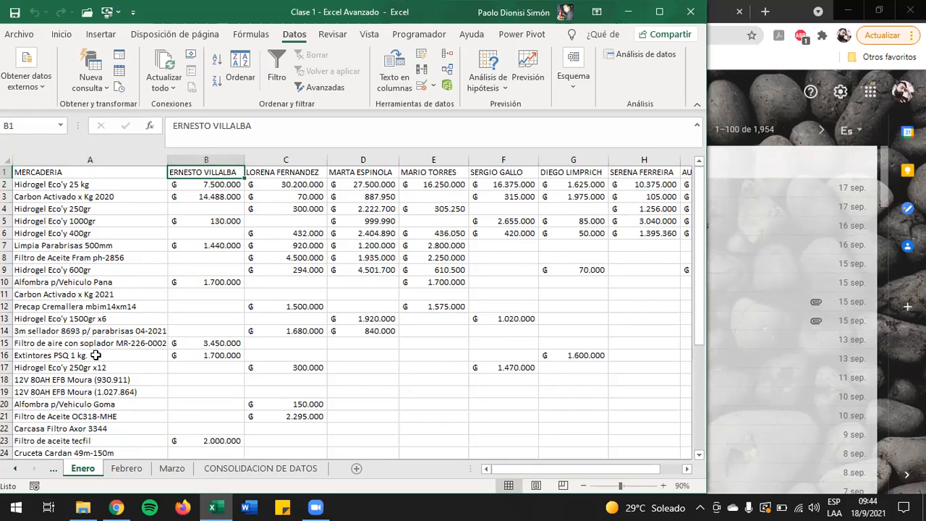
{"action": "key", "text": "Right"}
{"action": "key", "text": "Right"}
{"action": "key", "text": "Right"}
{"action": "key", "text": "Right"}
{"action": "key", "text": "Right"}
{"action": "key", "text": "Right"}
{"action": "key", "text": "Right"}
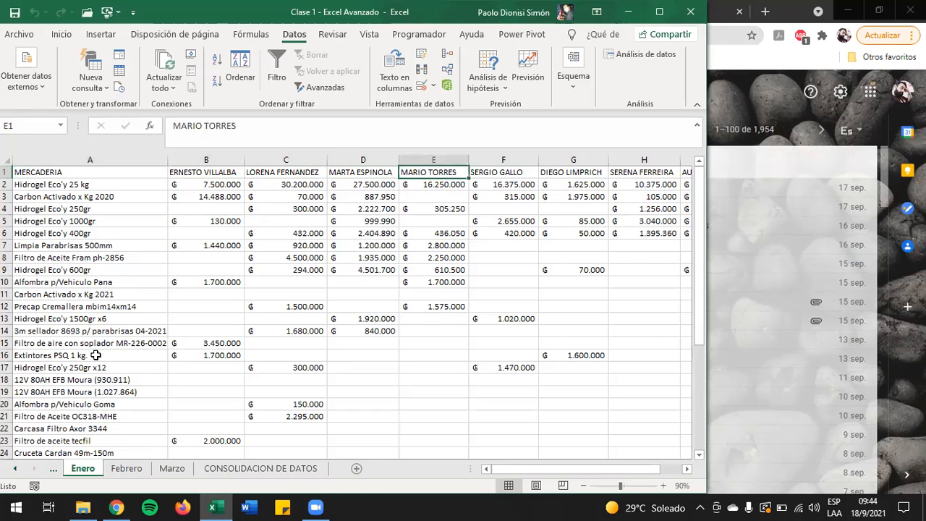
{"action": "key", "text": "ctrl+Left"}
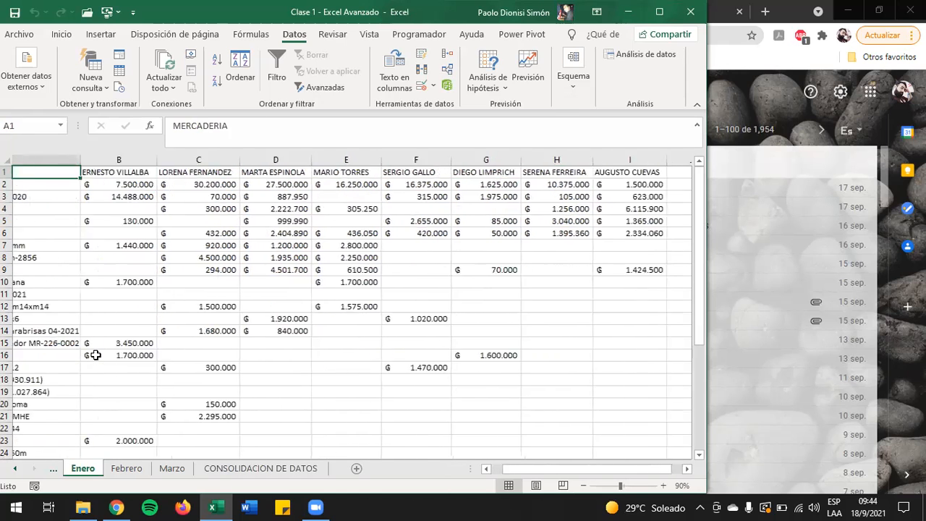
{"action": "key", "text": "Down"}
{"action": "key", "text": "Up"}
{"action": "key", "text": "Right"}
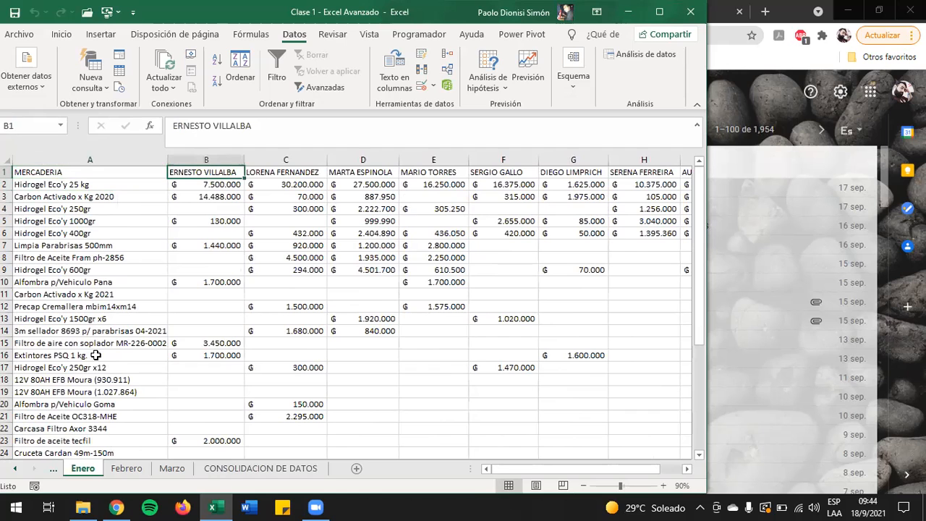
Step: Highlight the seller names across row 1 of the Enero sheet, starting at cell B1
{"action": "key", "text": "shift+Right"}
{"action": "key", "text": "shift+Right"}
{"action": "key", "text": "shift+Right"}
{"action": "key", "text": "shift+Right"}
{"action": "key", "text": "shift+Right"}
{"action": "key", "text": "shift+Right"}
{"action": "key", "text": "shift+Right"}
{"action": "key", "text": "shift+Left"}
{"action": "key", "text": "shift+Left"}
{"action": "key", "text": "shift+Left"}
{"action": "key", "text": "shift+Left"}
{"action": "key", "text": "shift+Left"}
{"action": "key", "text": "shift+Left"}
{"action": "key", "text": "shift+Left"}
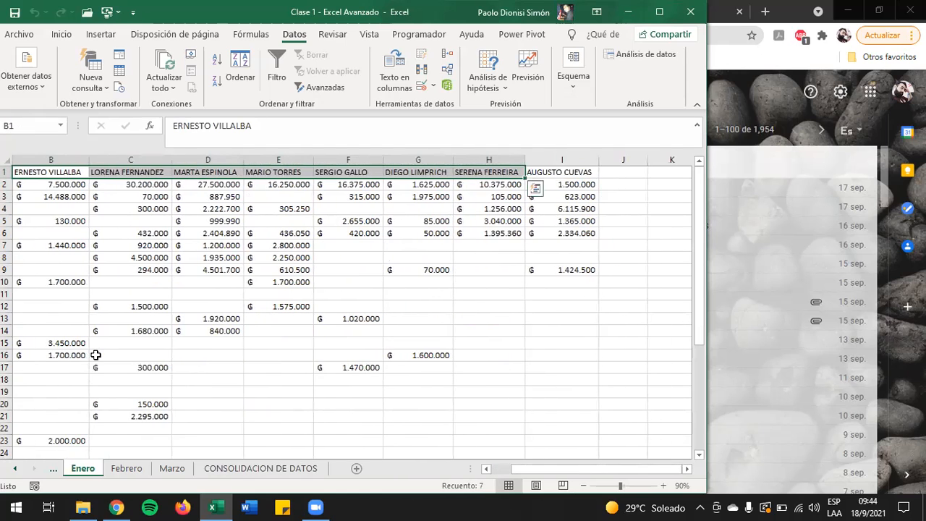
Step: Highlight the merchandise list in A2:A37 of the Enero sheet, leaving out the Total general row
{"action": "key", "text": "Left"}
{"action": "key", "text": "Down"}
{"action": "key", "text": "shift+Down"}
{"action": "key", "text": "shift+Down"}
{"action": "key", "text": "shift+Down"}
{"action": "key", "text": "shift+Down"}
{"action": "key", "text": "shift+Down"}
{"action": "key", "text": "shift+Down"}
{"action": "key", "text": "shift+Down"}
{"action": "key", "text": "shift+Down"}
{"action": "key", "text": "shift+Down"}
{"action": "key", "text": "shift+Down"}
{"action": "key", "text": "shift+Down"}
{"action": "key", "text": "shift+Down"}
{"action": "key", "text": "shift+Down"}
{"action": "key", "text": "shift+Down"}
{"action": "key", "text": "shift+Down"}
{"action": "key", "text": "shift+Down"}
{"action": "key", "text": "shift+Down"}
{"action": "key", "text": "shift+Down"}
{"action": "key", "text": "shift+Down"}
{"action": "key", "text": "shift+Down"}
{"action": "key", "text": "shift+Down"}
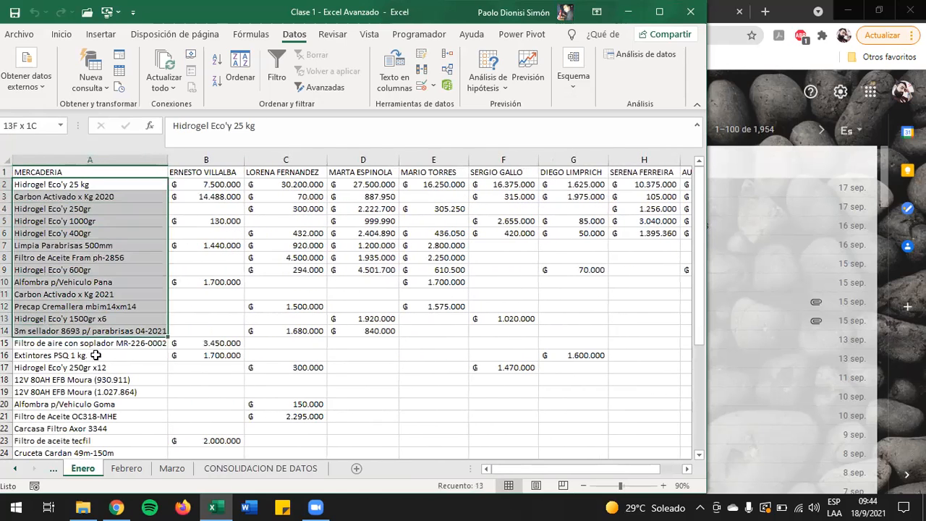
{"action": "key", "text": "shift+Down"}
{"action": "key", "text": "shift+Down"}
{"action": "key", "text": "shift+Down"}
{"action": "key", "text": "shift+Down"}
{"action": "key", "text": "shift+Down"}
{"action": "key", "text": "shift+Down"}
{"action": "key", "text": "shift+Down"}
{"action": "key", "text": "shift+Down"}
{"action": "key", "text": "shift+Down"}
{"action": "key", "text": "shift+Down"}
{"action": "key", "text": "shift+Down"}
{"action": "key", "text": "shift+Down"}
{"action": "key", "text": "shift+Down"}
{"action": "key", "text": "shift+Down"}
{"action": "key", "text": "shift+Down"}
{"action": "key", "text": "shift+Down"}
{"action": "key", "text": "shift+Down"}
{"action": "key", "text": "shift+Down"}
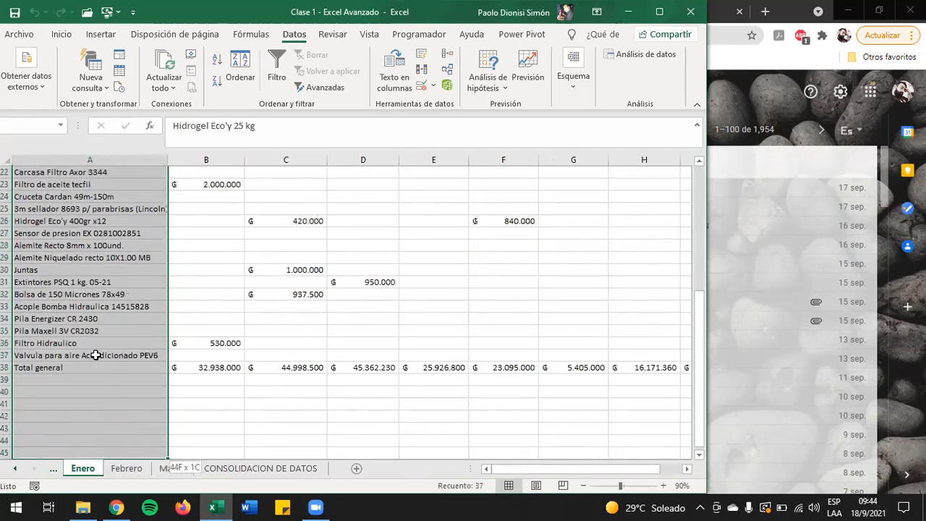
{"action": "key", "text": "shift+Up"}
{"action": "key", "text": "shift+Up"}
{"action": "key", "text": "shift+Up"}
{"action": "key", "text": "shift+Up"}
{"action": "key", "text": "shift+Up"}
{"action": "key", "text": "shift+Up"}
{"action": "key", "text": "shift+Up"}
{"action": "key", "text": "shift+Up"}
{"action": "key", "text": "shift+Up"}
{"action": "key", "text": "shift+Up"}
{"action": "key", "text": "shift+Up"}
{"action": "key", "text": "shift+Up"}
{"action": "key", "text": "shift+Up"}
{"action": "key", "text": "shift+Up"}
{"action": "key", "text": "shift+Up"}
{"action": "key", "text": "shift+Up"}
{"action": "key", "text": "shift+Down"}
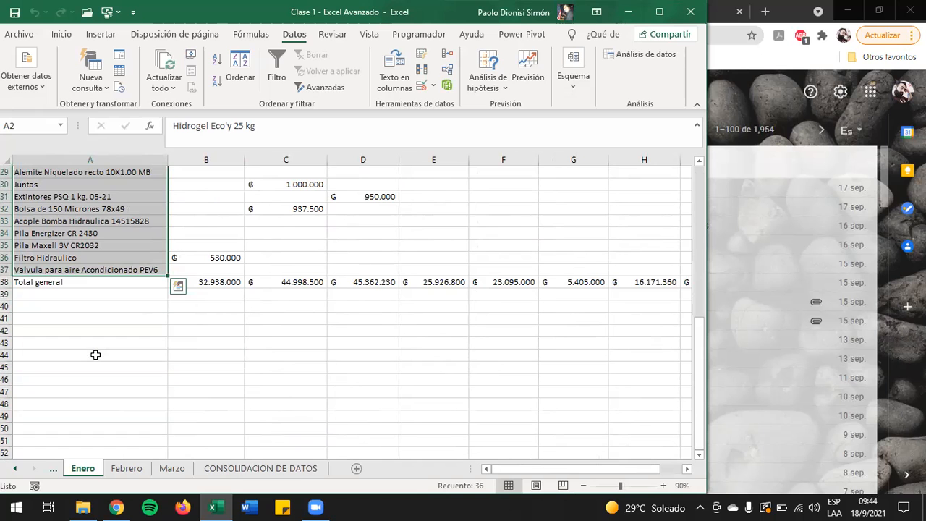
Step: Examine the sales amounts by merchandise and seller in the Enero sheet, going through the rows down to Extintores PSQ 1 kg. in A16
{"action": "key", "text": "Right"}
{"action": "key", "text": "Up"}
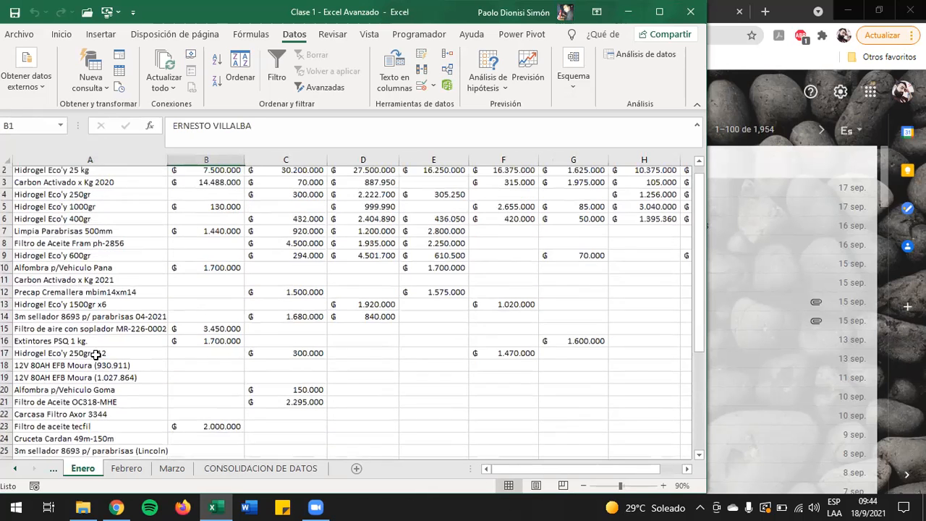
{"action": "key", "text": "Down"}
{"action": "key", "text": "Right"}
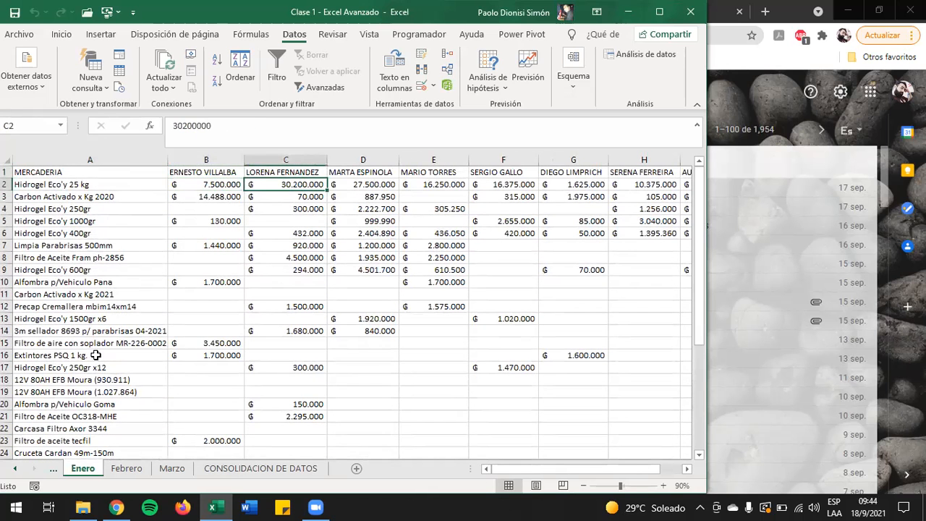
{"action": "key", "text": "Right"}
{"action": "key", "text": "Down"}
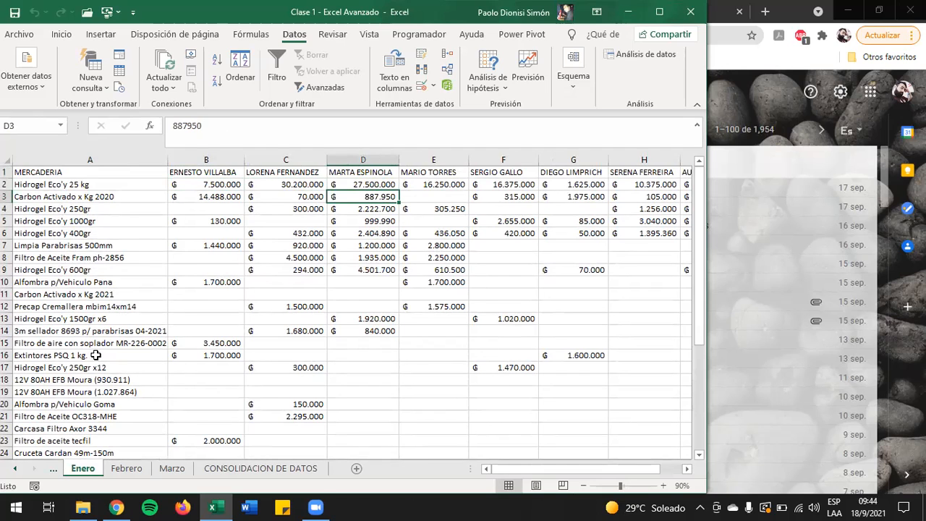
{"action": "key", "text": "Down"}
{"action": "key", "text": "Left"}
{"action": "key", "text": "Down"}
{"action": "key", "text": "Down"}
{"action": "key", "text": "Down"}
{"action": "key", "text": "Down"}
{"action": "key", "text": "Down"}
{"action": "key", "text": "Left"}
{"action": "key", "text": "Left"}
{"action": "key", "text": "Down"}
{"action": "key", "text": "Down"}
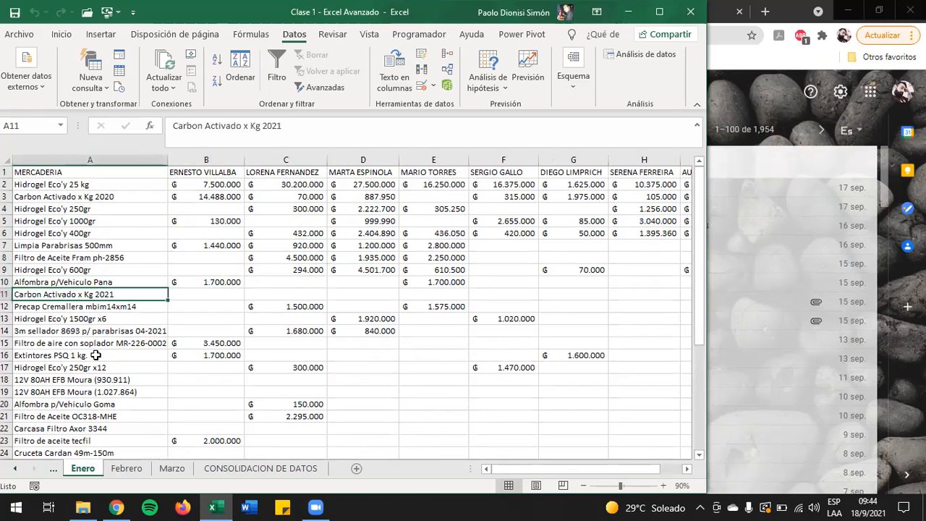
{"action": "key", "text": "Right"}
{"action": "key", "text": "Down"}
{"action": "key", "text": "Down"}
{"action": "key", "text": "Down"}
{"action": "key", "text": "Down"}
{"action": "key", "text": "Down"}
{"action": "key", "text": "Down"}
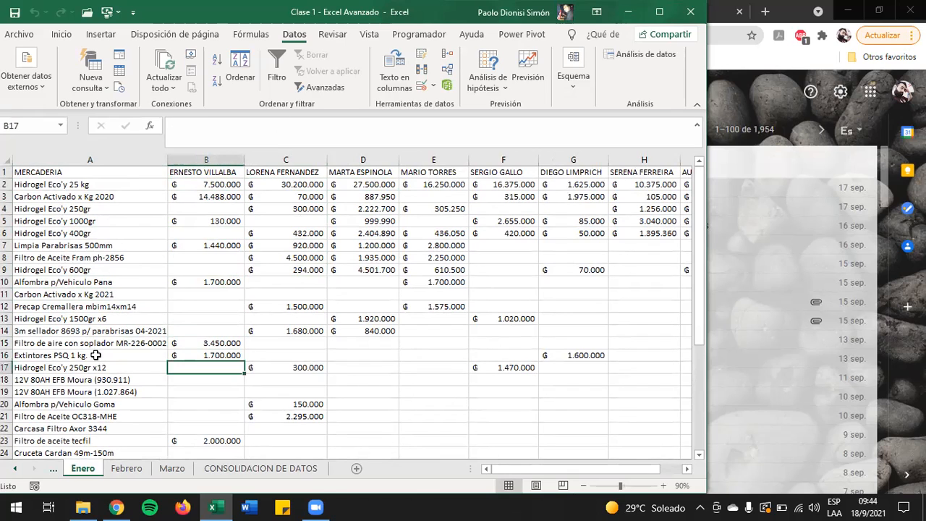
{"action": "key", "text": "Up"}
{"action": "key", "text": "Left"}
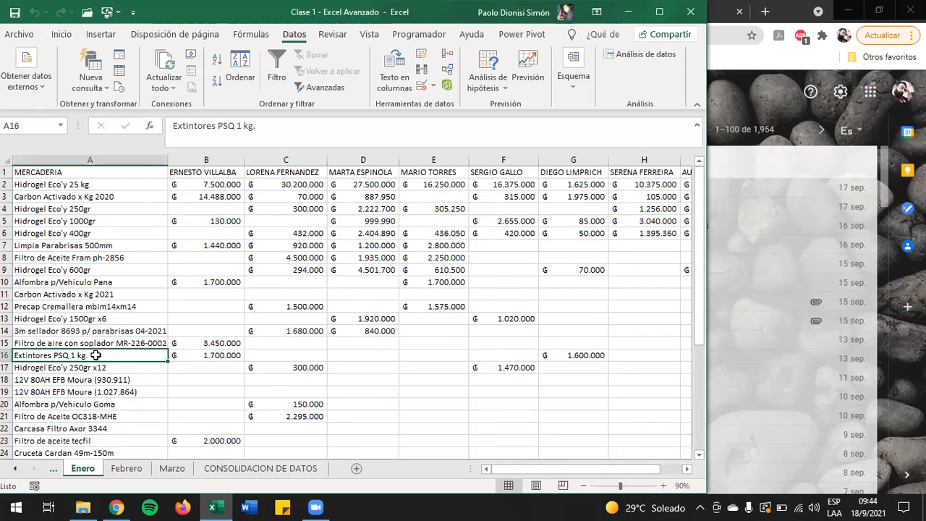
Step: Highlight the seller names in B1:I1 of the Enero sheet again
{"action": "key", "text": "ctrl+Up"}
{"action": "key", "text": "Right"}
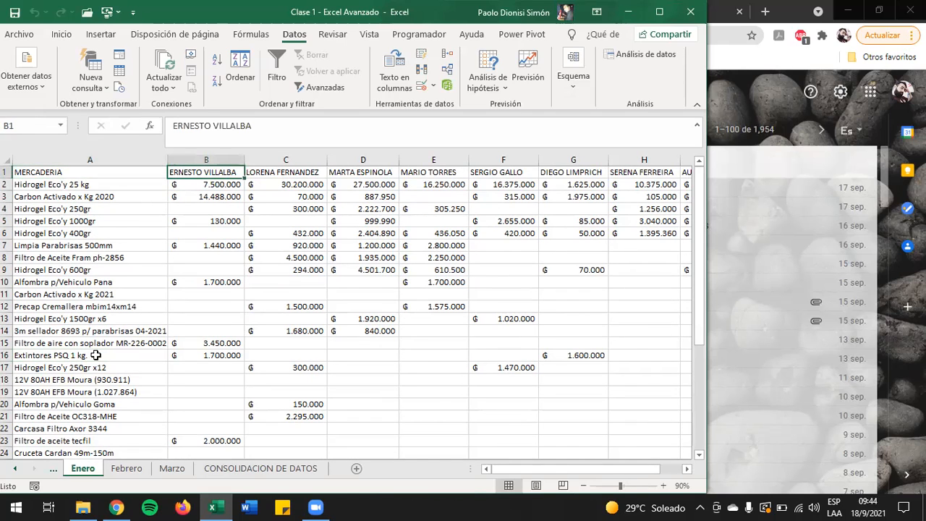
{"action": "key", "text": "ctrl+shift+Right"}
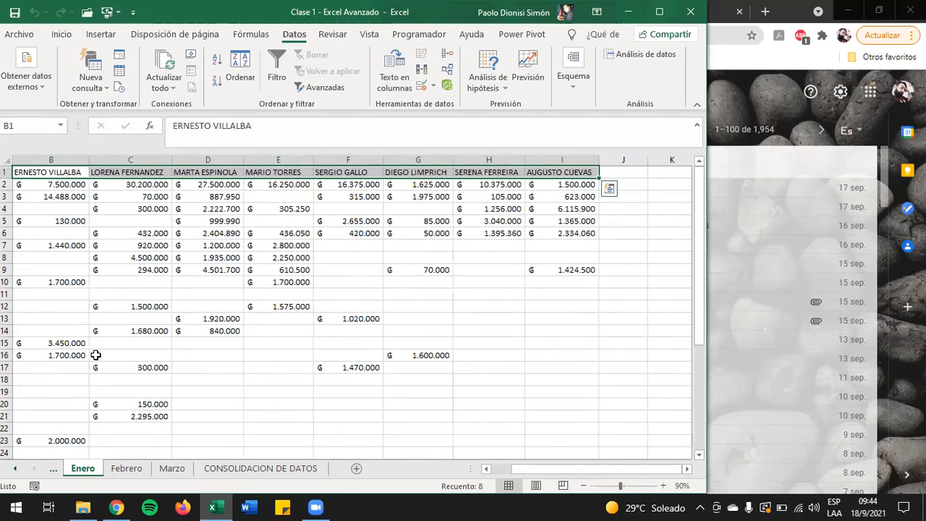
Step: Highlight the merchandise items in column A of the Enero sheet again, from A2 to A37, without Total general
{"action": "key", "text": "Left"}
{"action": "key", "text": "Down"}
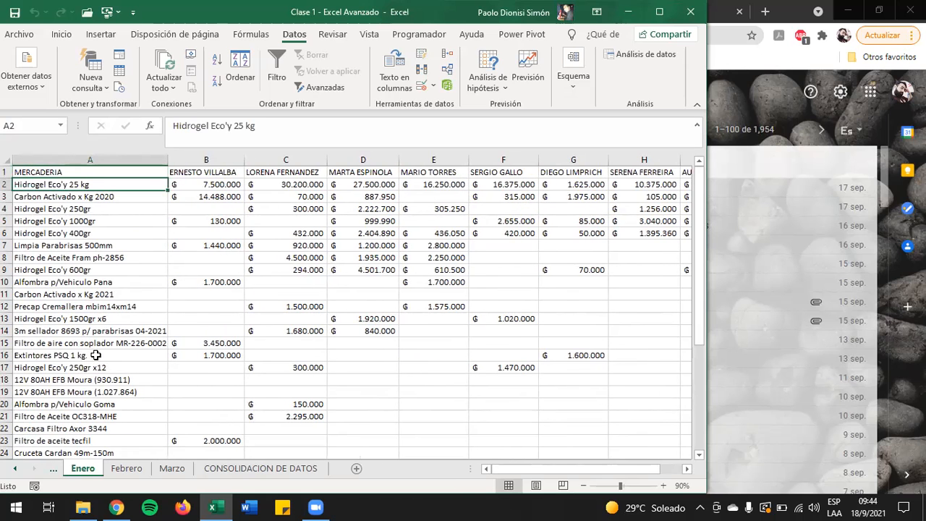
{"action": "key", "text": "ctrl+shift+Down"}
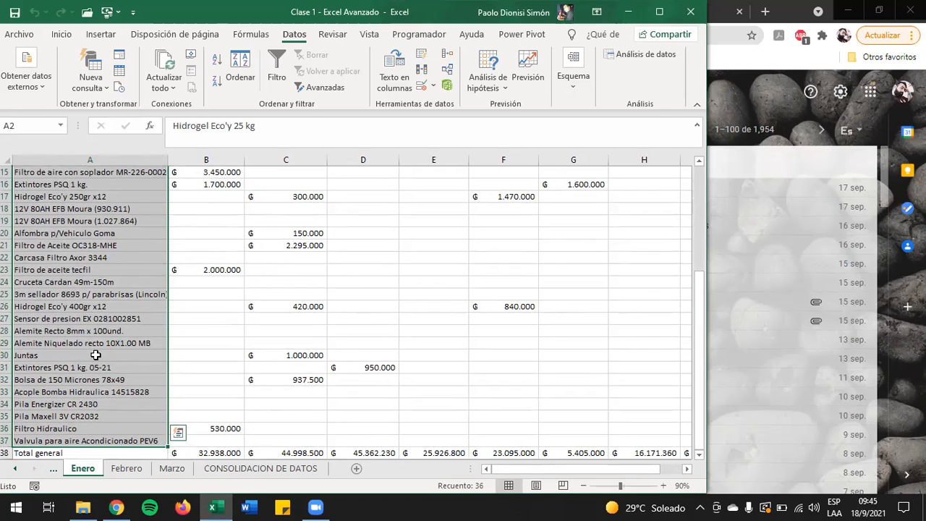
{"action": "left_click", "coordinate": [323, 44]}
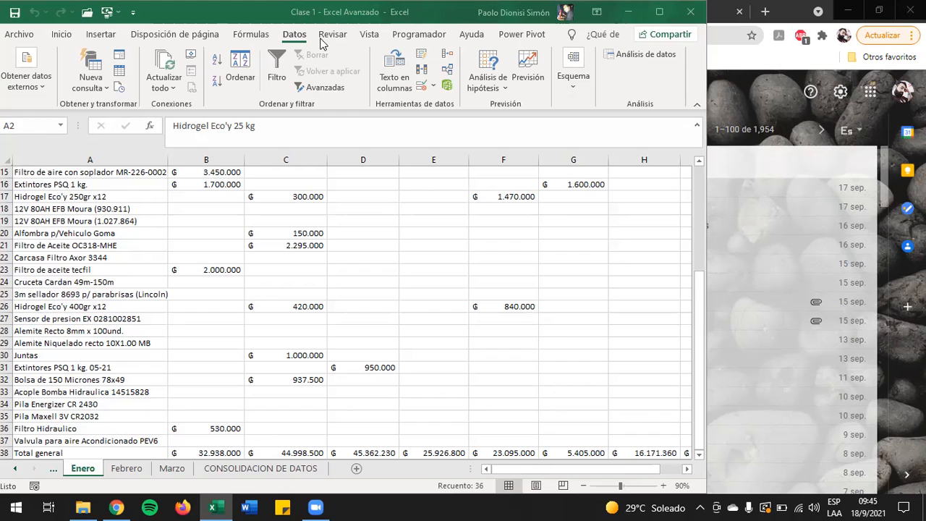
Step: Highlight the seller names in B1:I1 and the merchandise items in A2:A37 of the Enero sheet once more
{"action": "left_click", "coordinate": [275, 219]}
{"action": "key", "text": "ctrl+Home"}
{"action": "key", "text": "Right"}
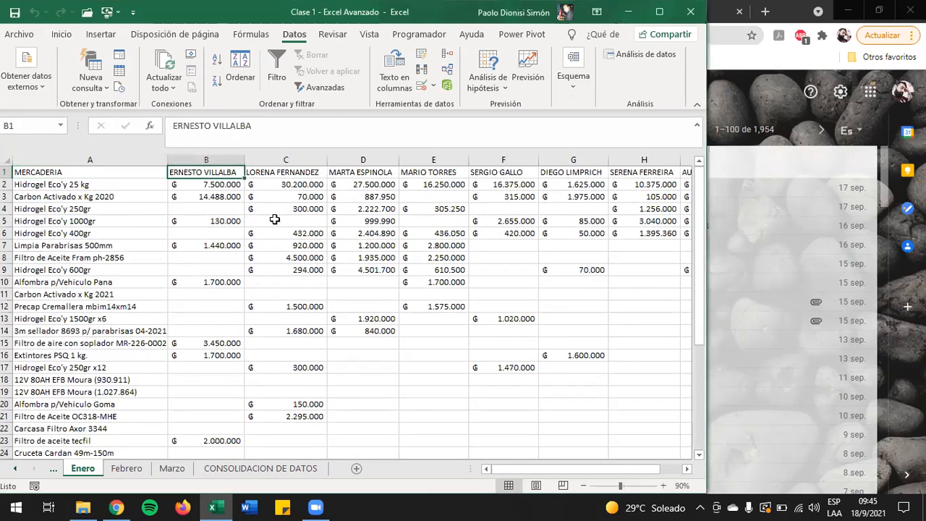
{"action": "key", "text": "ctrl+shift+Right"}
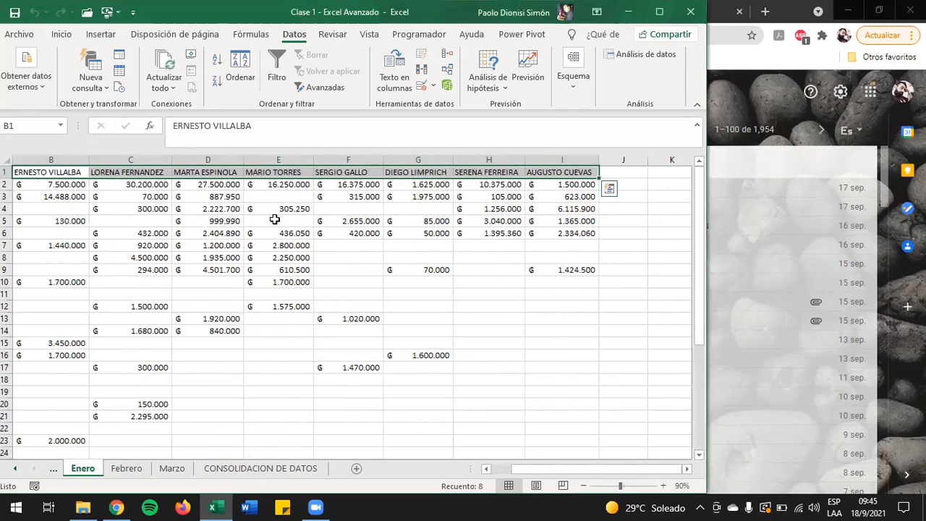
{"action": "key", "text": "ctrl+Home"}
{"action": "key", "text": "Down"}
{"action": "key", "text": "ctrl+shift+Down"}
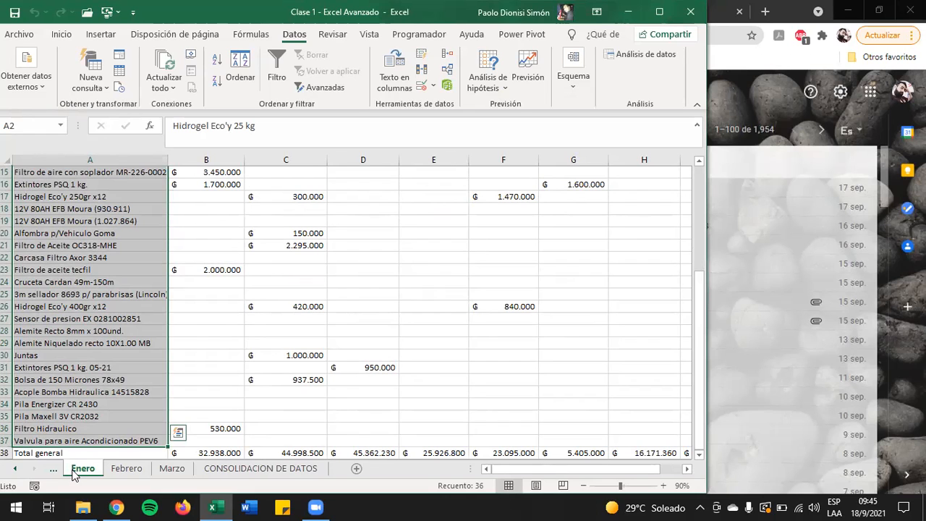
Step: Highlight the seller names in B1:J1 of the Febrero sheet
{"action": "key", "text": "ctrl+Page_Down"}
{"action": "key", "text": "Right"}
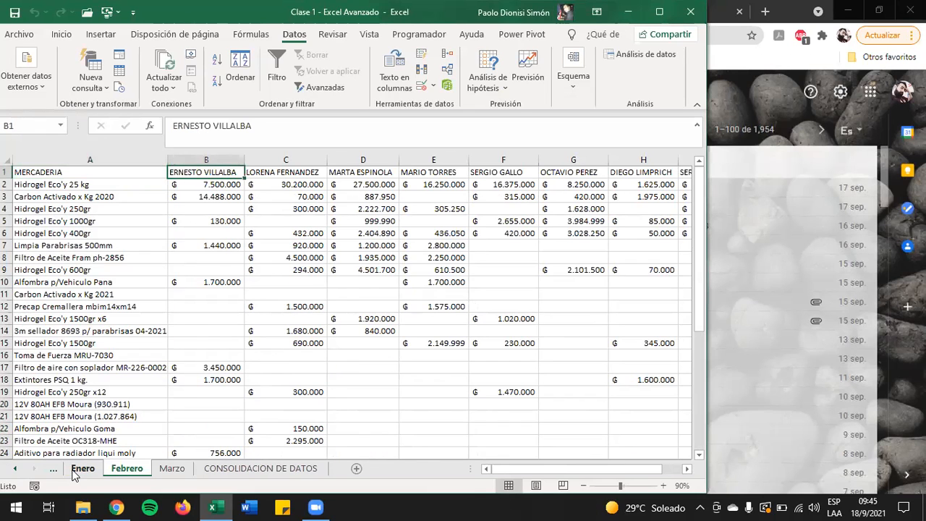
{"action": "key", "text": "Left"}
{"action": "key", "text": "Right"}
{"action": "key", "text": "ctrl+shift+Right"}
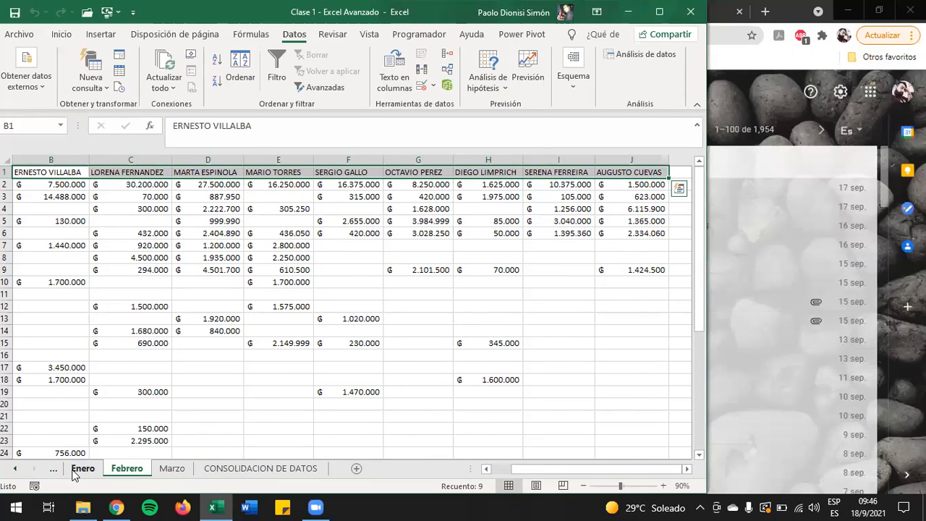
Step: Highlight the merchandise items in A2:A40 of the Febrero sheet, leaving out the Total general row
{"action": "key", "text": "ctrl+Home"}
{"action": "key", "text": "Down"}
{"action": "key", "text": "shift+Down"}
{"action": "key", "text": "shift+Down"}
{"action": "key", "text": "shift+Down"}
{"action": "key", "text": "shift+Down"}
{"action": "key", "text": "shift+Down"}
{"action": "key", "text": "shift+Down"}
{"action": "key", "text": "shift+Down"}
{"action": "key", "text": "shift+Down"}
{"action": "key", "text": "shift+Down"}
{"action": "key", "text": "shift+Down"}
{"action": "key", "text": "shift+Down"}
{"action": "key", "text": "shift+Down"}
{"action": "key", "text": "shift+Down"}
{"action": "key", "text": "shift+Down"}
{"action": "key", "text": "shift+Down"}
{"action": "key", "text": "shift+Down"}
{"action": "key", "text": "shift+Down"}
{"action": "key", "text": "shift+Down"}
{"action": "key", "text": "shift+Down"}
{"action": "key", "text": "shift+Down"}
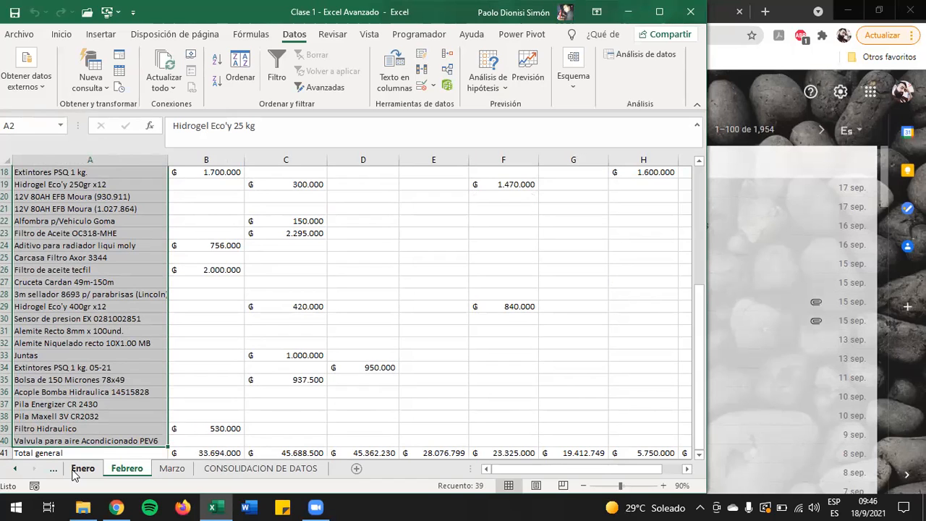
Step: Highlight the seller names in B1:K1 of the Marzo sheet
{"action": "key", "text": "ctrl+Page_Down"}
{"action": "key", "text": "Right"}
{"action": "key", "text": "ctrl+shift+Right"}
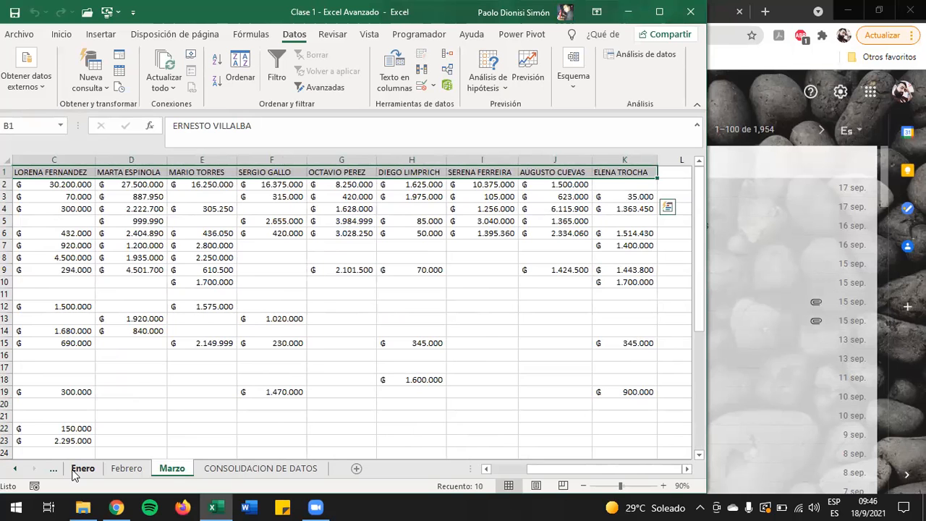
Step: Highlight the merchandise items in A2:A40 of the Marzo sheet without Total general, and return to cell A1
{"action": "key", "text": "Left"}
{"action": "key", "text": "Down"}
{"action": "key", "text": "ctrl+shift+Down"}
{"action": "key", "text": "shift+Up"}
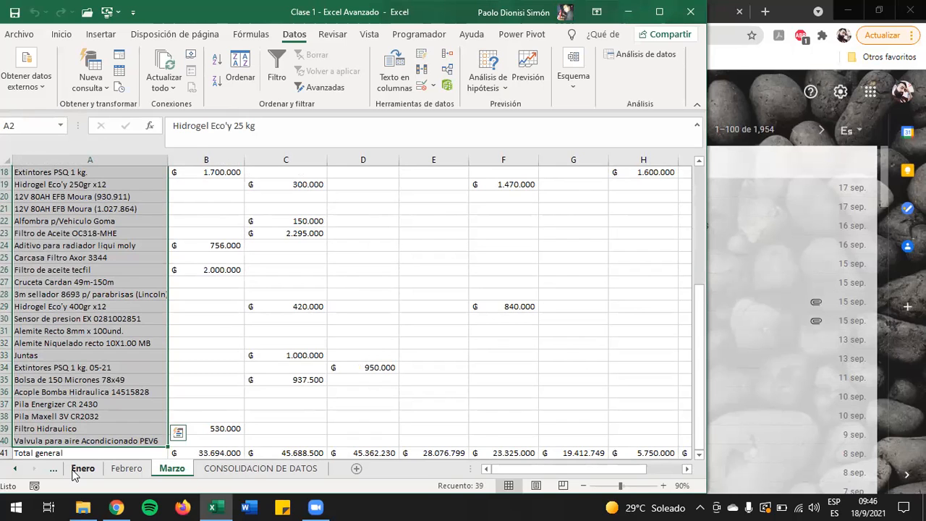
{"action": "key", "text": "Up"}
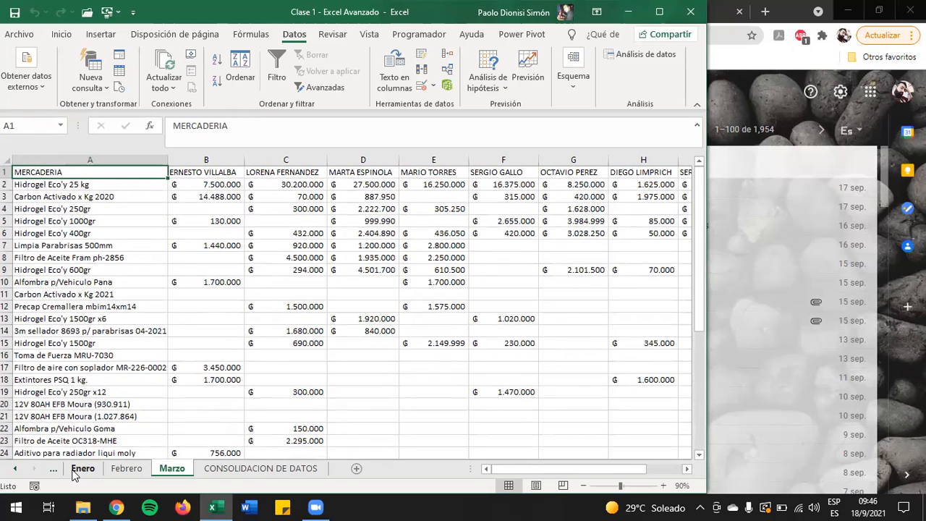
Step: Compare the Febrero, Marzo and Enero sheets, ending on cell A1 of Enero
{"action": "left_click", "coordinate": [127, 469]}
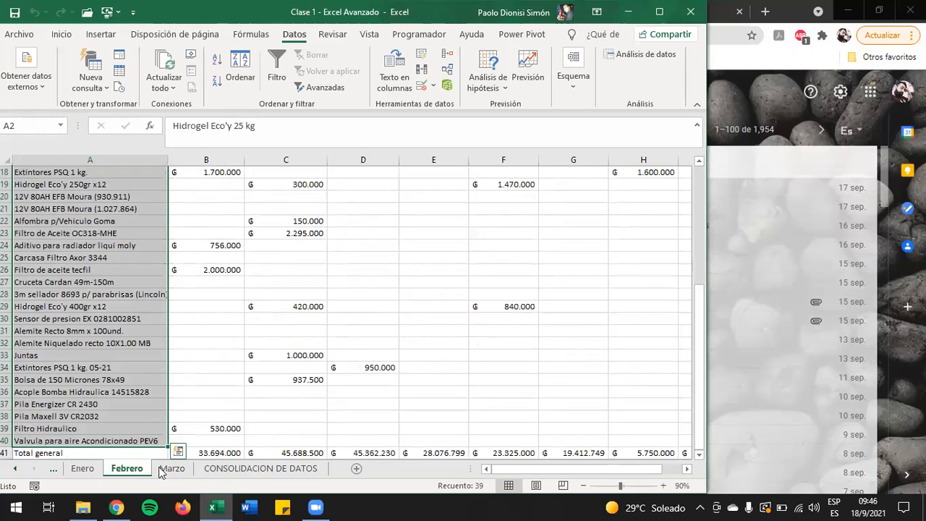
{"action": "left_click", "coordinate": [162, 471]}
{"action": "left_click", "coordinate": [91, 470]}
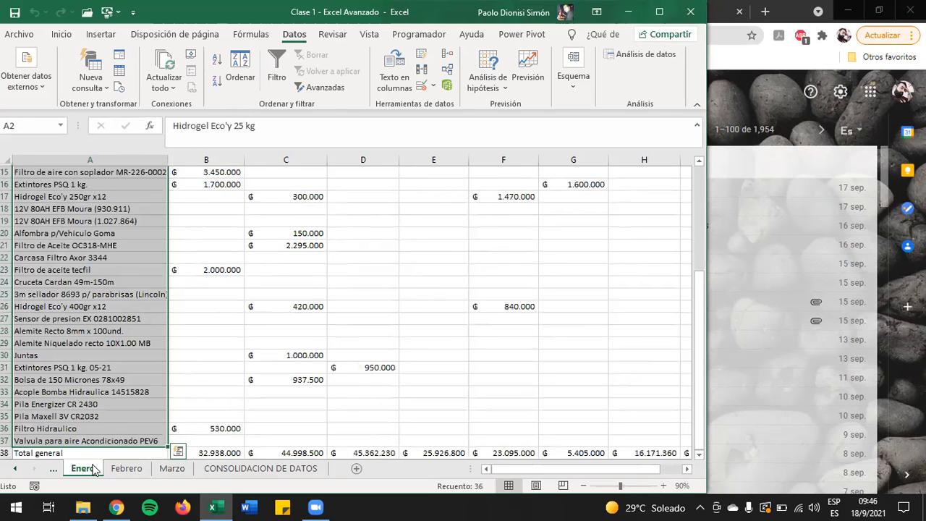
{"action": "key", "text": "Up"}
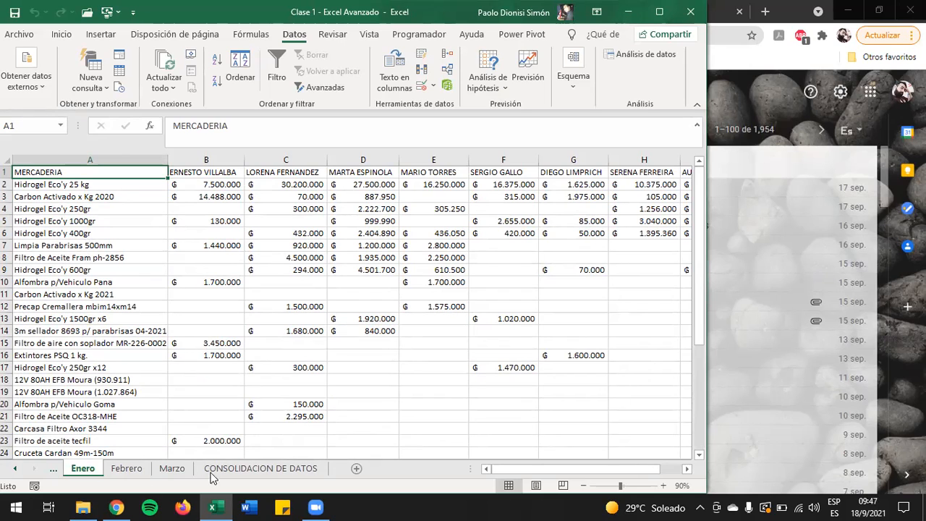
Step: View the CONSOLIDACION DE DATOS sheet and return to the Enero sheet
{"action": "left_click", "coordinate": [246, 468]}
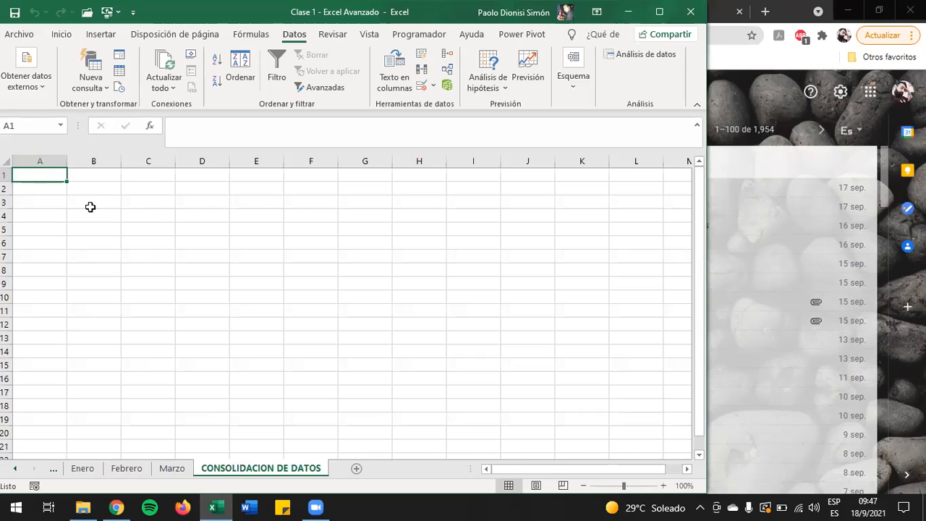
{"action": "key", "text": "ctrl+Page_Up"}
{"action": "key", "text": "ctrl+Page_Up"}
{"action": "key", "text": "ctrl+Page_Up"}
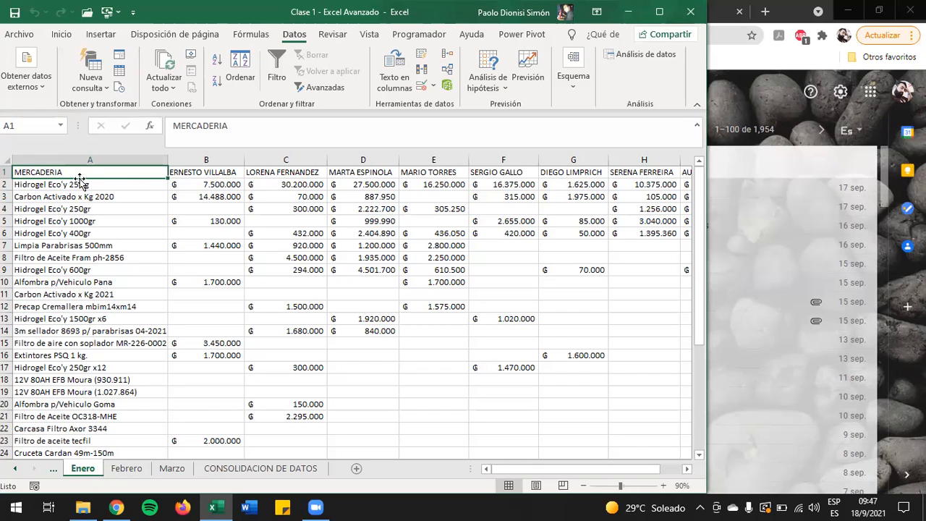
Step: Start defining a new name called Enero with the whole workbook (Libro) as its scope
{"action": "left_click", "coordinate": [247, 36]}
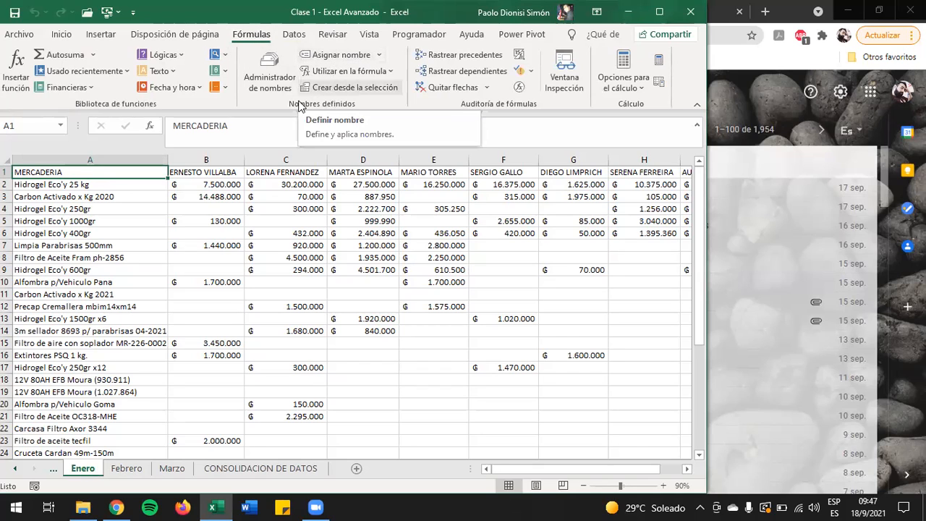
{"action": "left_click", "coordinate": [337, 56]}
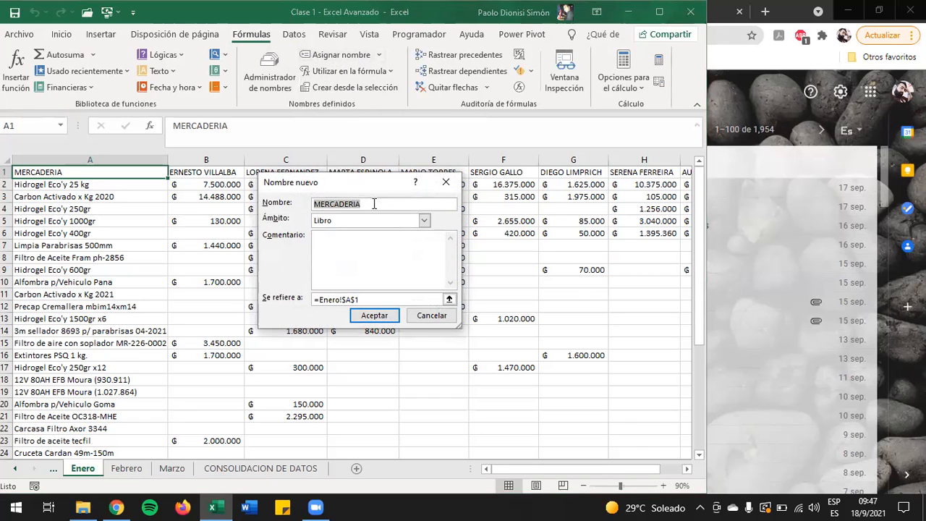
{"action": "type", "text": "Enero"}
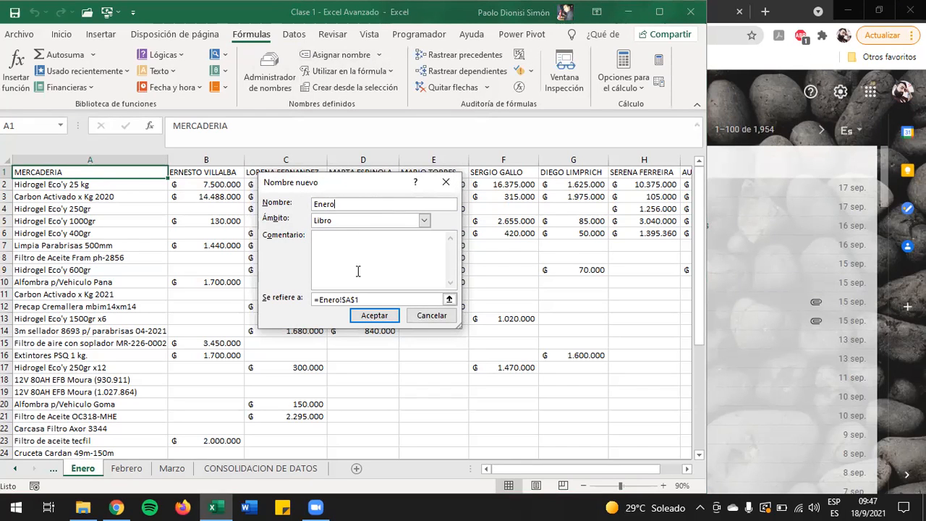
Step: Try to select the Enero sales table from A1 across to column I and down as the name's reference
{"action": "left_click", "coordinate": [449, 299]}
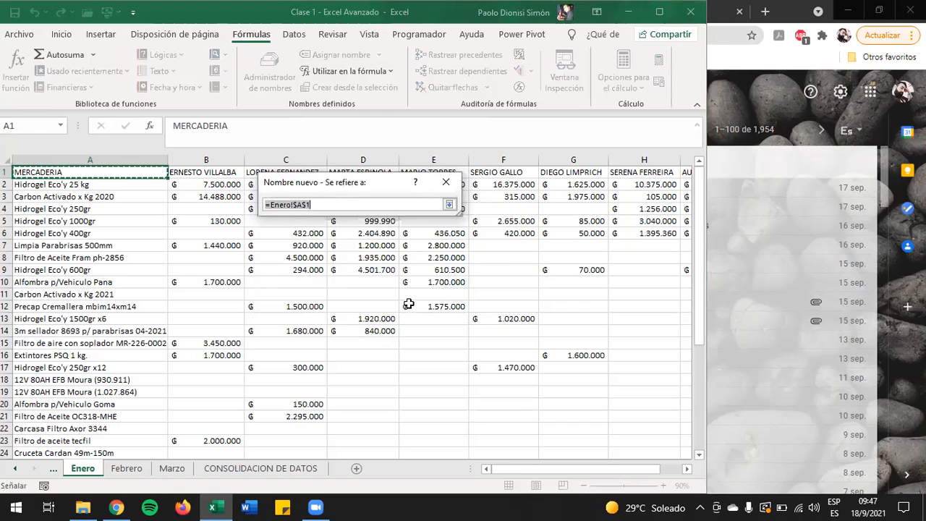
{"action": "key", "text": "ctrl+shift+Right"}
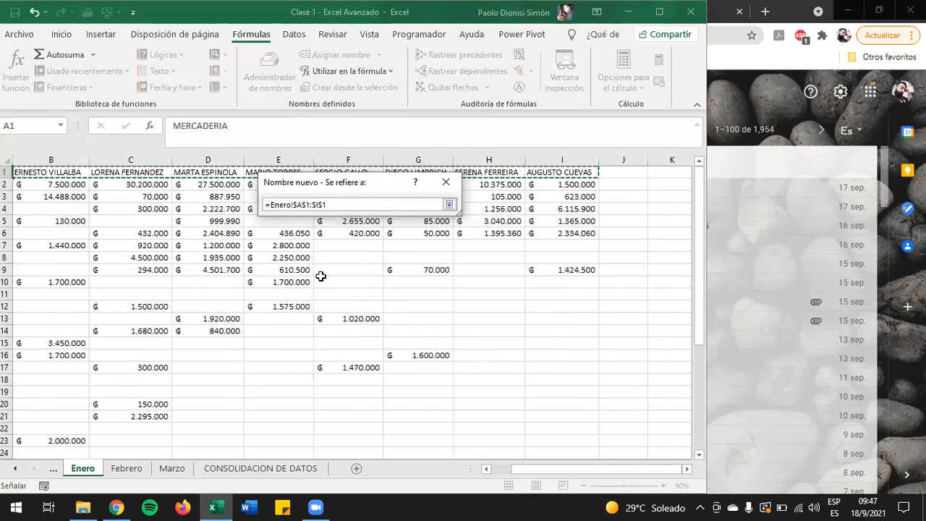
{"action": "key", "text": "ctrl+shift+Down"}
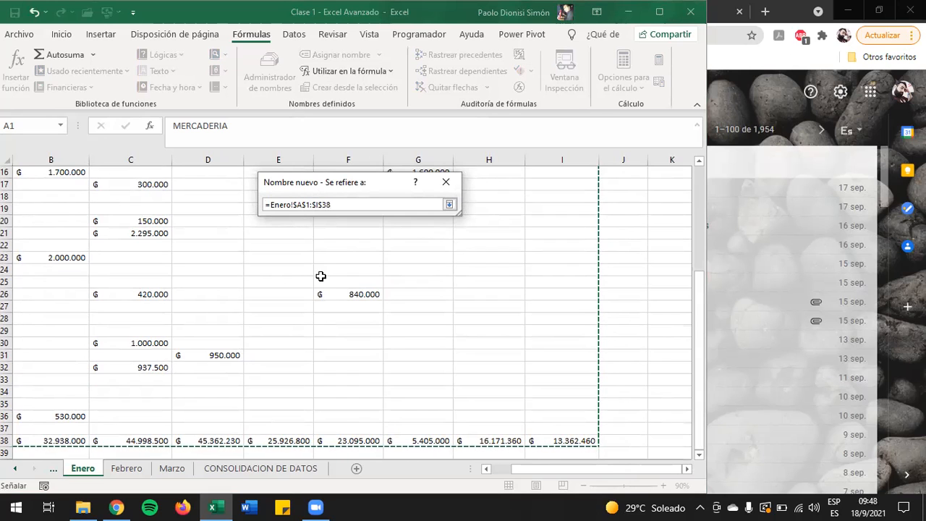
{"action": "key", "text": "shift+Up"}
{"action": "key", "text": "ctrl+Home"}
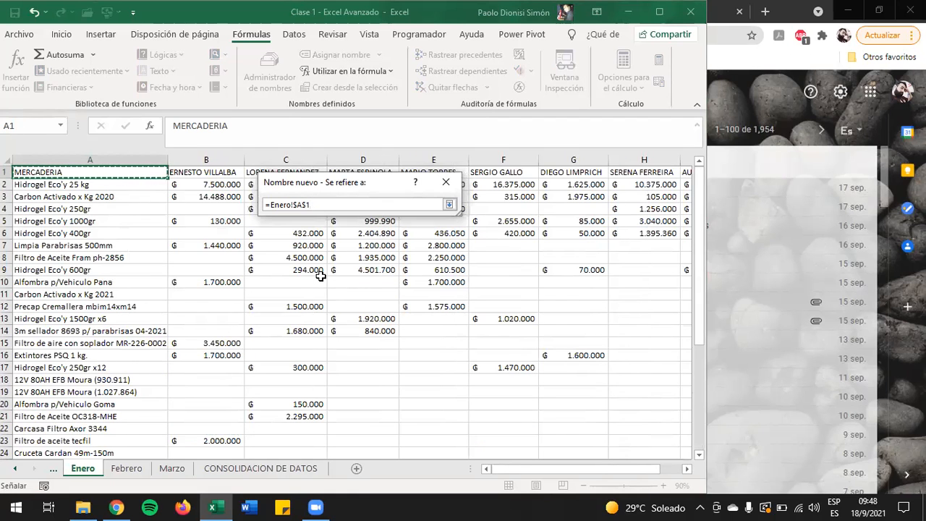
Step: Set the new name's reference to =Enero!$A$1:$I$37, leaving out the Total general row
{"action": "key", "text": "ctrl+shift+Down"}
{"action": "key", "text": "shift+Up"}
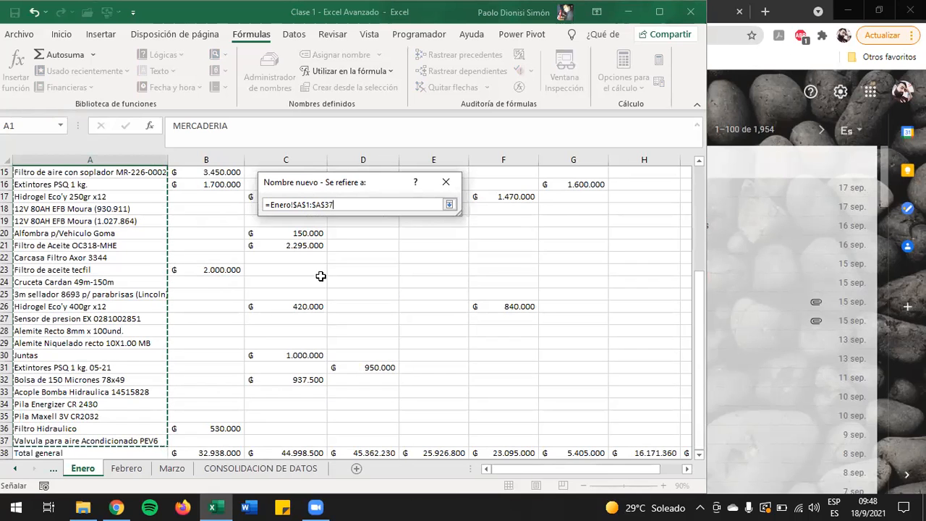
{"action": "key", "text": "shift+Right"}
{"action": "key", "text": "shift+Right"}
{"action": "key", "text": "shift+Right"}
{"action": "key", "text": "shift+Right"}
{"action": "key", "text": "shift+Right"}
{"action": "key", "text": "shift+Right"}
{"action": "key", "text": "shift+Right"}
{"action": "key", "text": "shift+Right"}
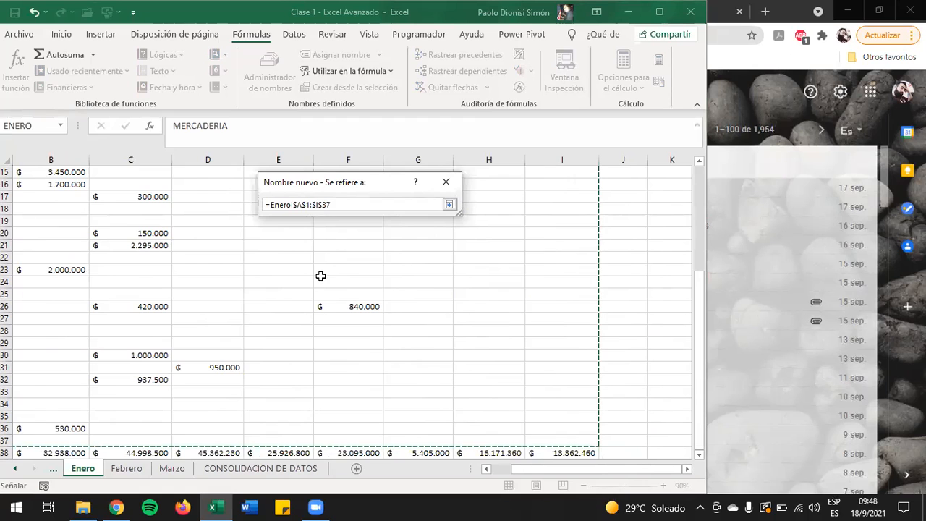
{"action": "key", "text": "Return"}
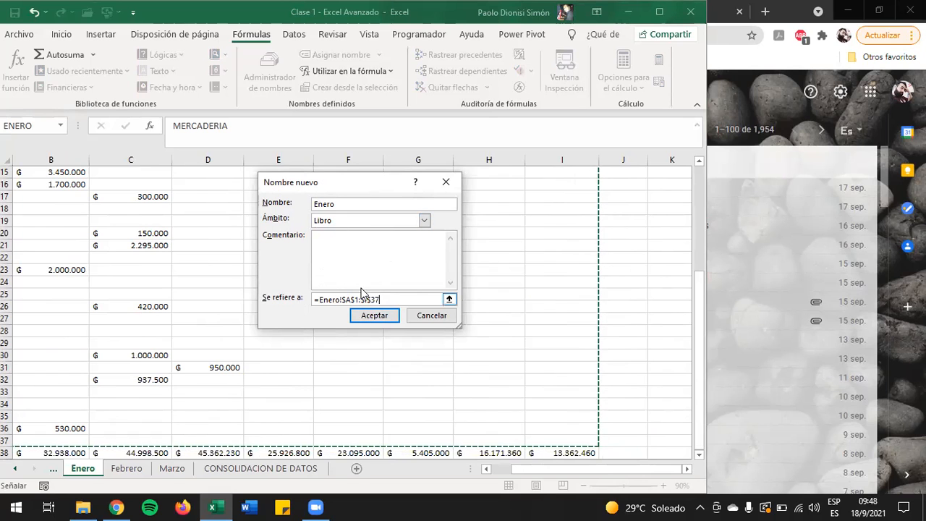
Step: Try to create the name Enero, check the scope options with Libro selected, and cancel the new name
{"action": "left_click", "coordinate": [376, 316]}
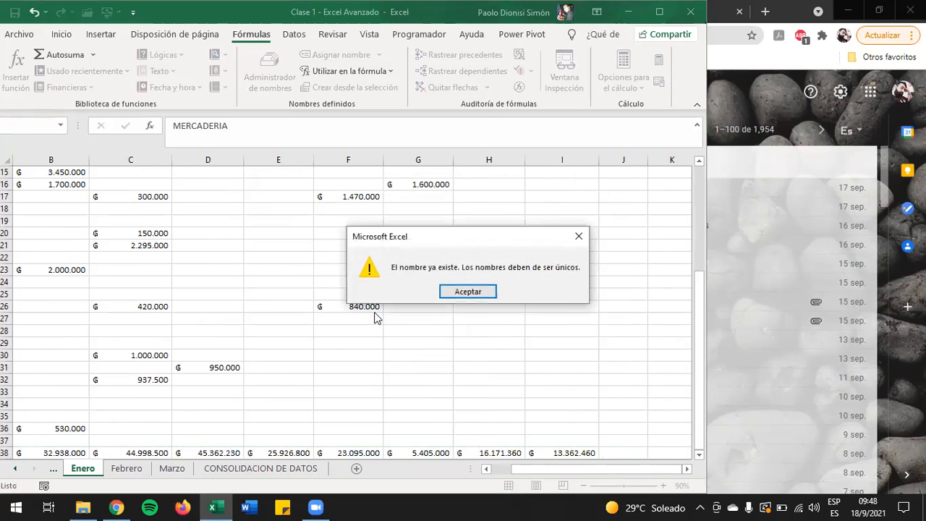
{"action": "left_click", "coordinate": [468, 292]}
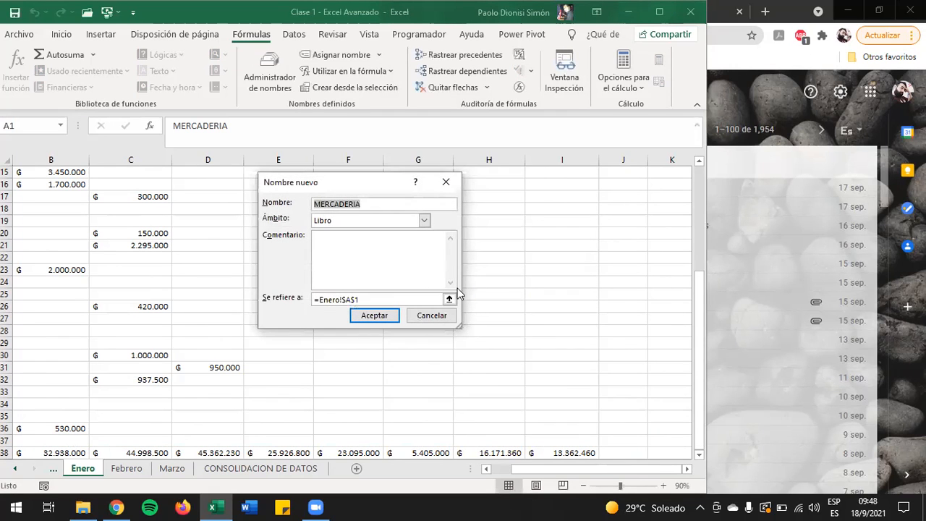
{"action": "left_click", "coordinate": [350, 222]}
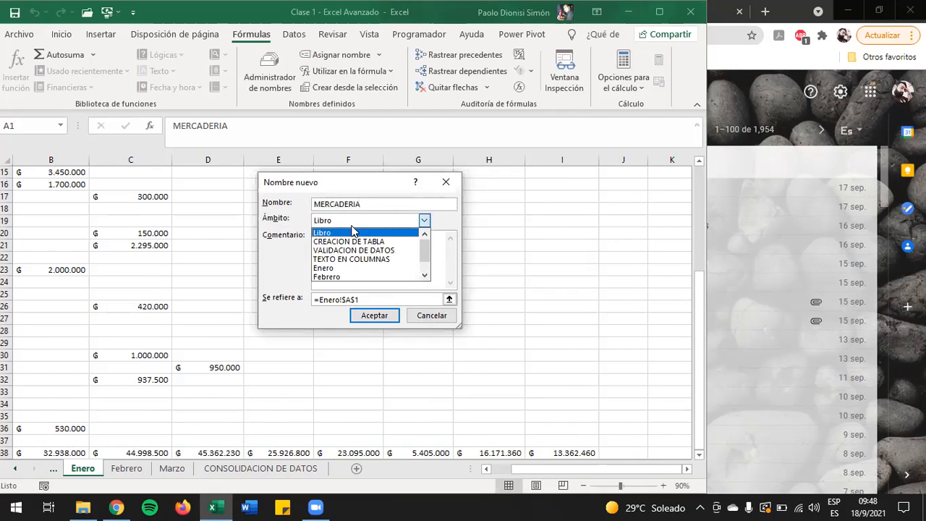
{"action": "left_click", "coordinate": [352, 231]}
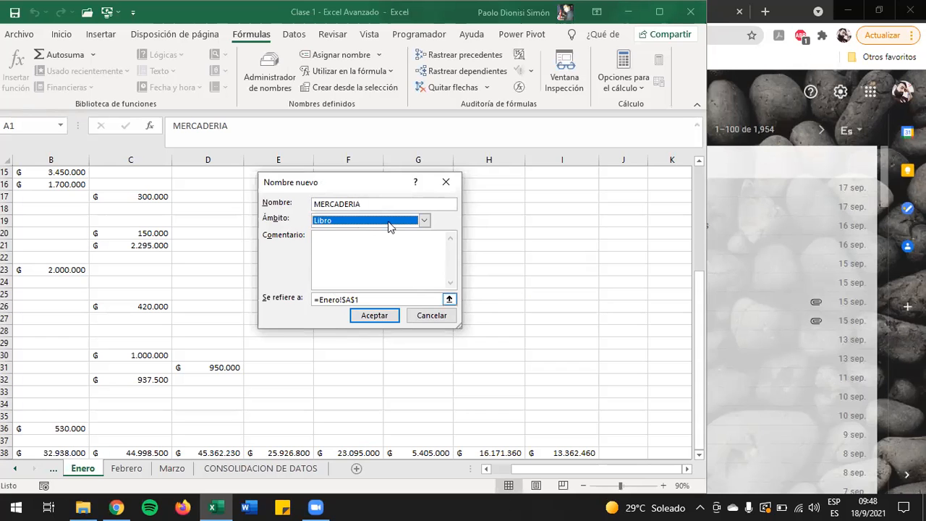
{"action": "left_click", "coordinate": [432, 317]}
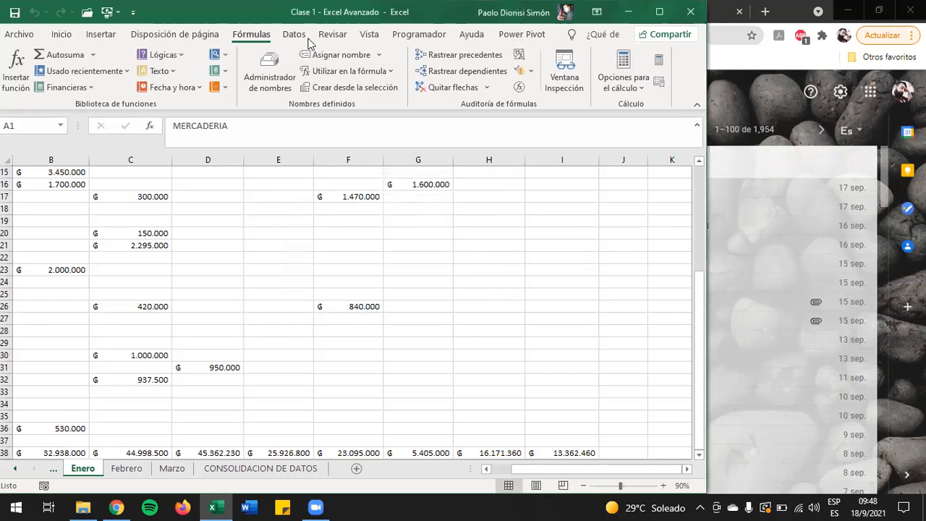
Step: Delete the existing defined name ENERO in the Name Manager
{"action": "left_click", "coordinate": [269, 78]}
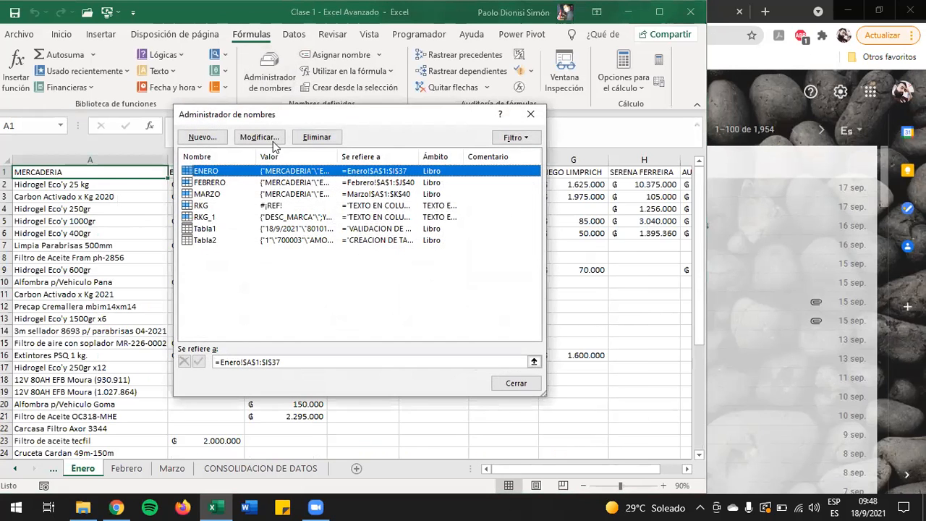
{"action": "left_click", "coordinate": [516, 384]}
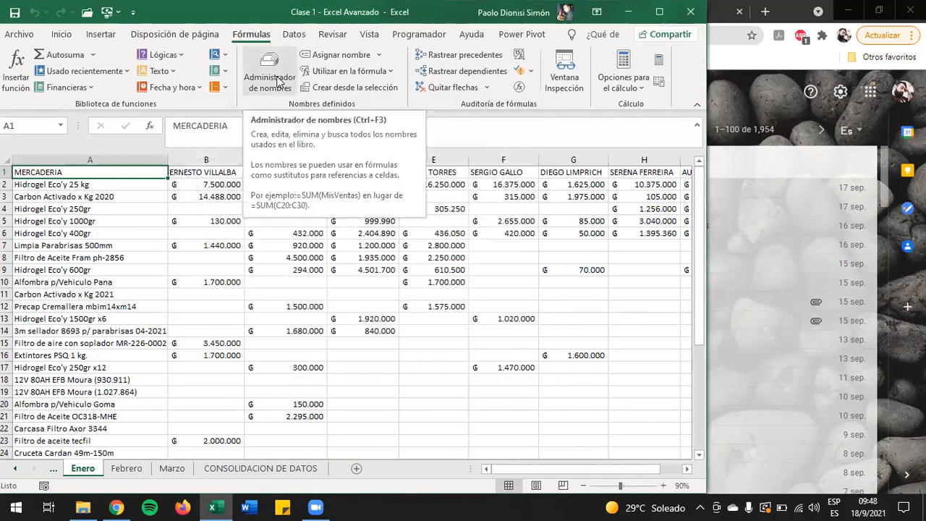
{"action": "left_click", "coordinate": [278, 82]}
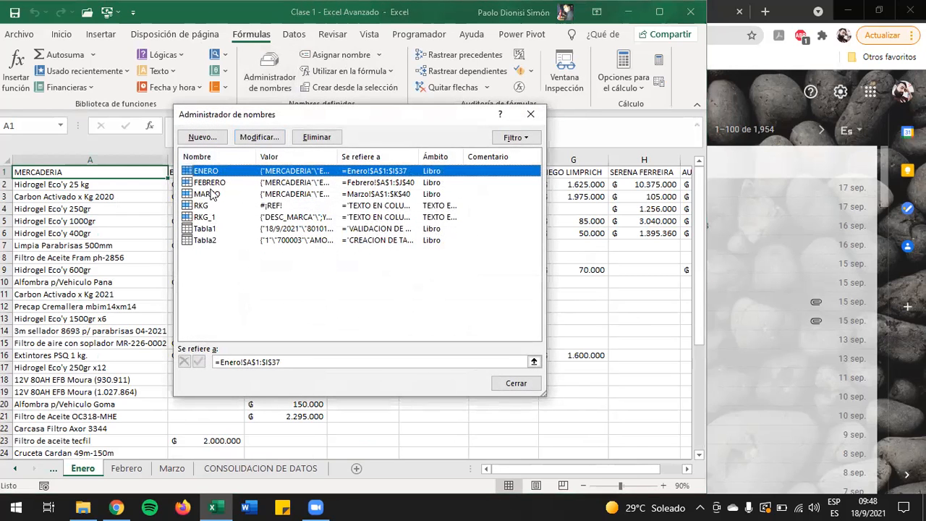
{"action": "key", "text": "Delete"}
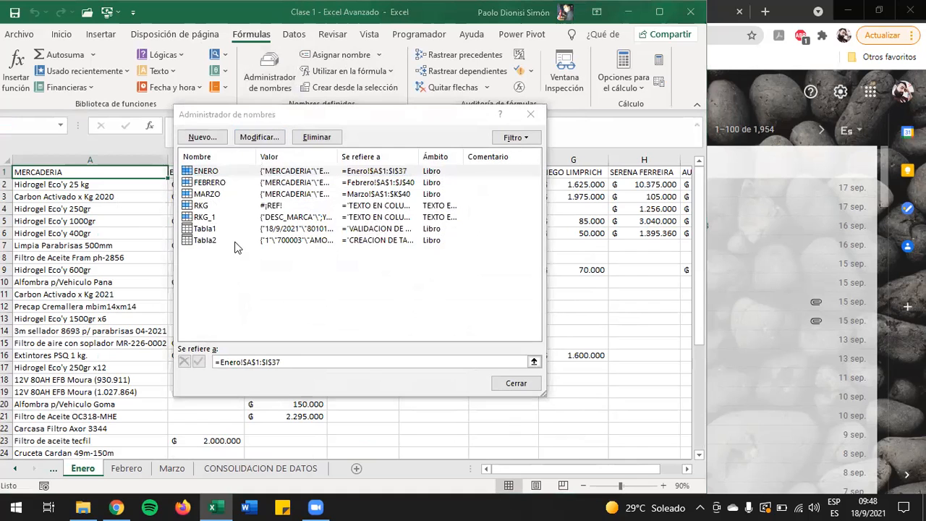
{"action": "key", "text": "Return"}
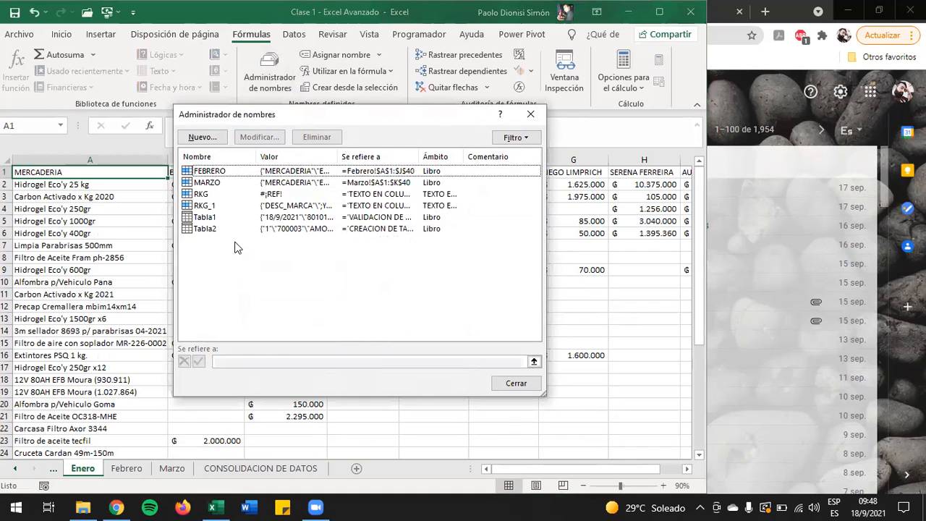
Step: Delete the defined names FEBRERO and MARZO and close the Name Manager
{"action": "left_click", "coordinate": [266, 174]}
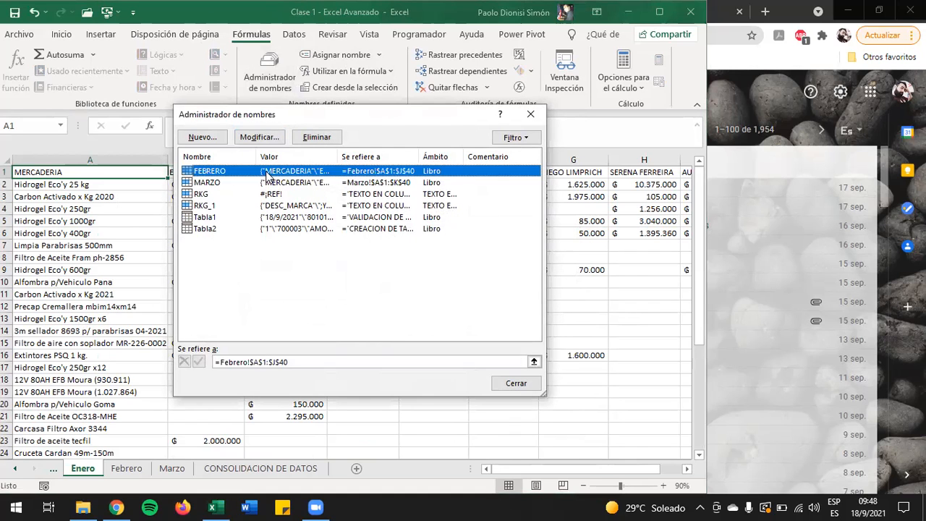
{"action": "key", "text": "Delete"}
{"action": "key", "text": "Return"}
{"action": "left_click", "coordinate": [267, 174]}
{"action": "key", "text": "Delete"}
{"action": "key", "text": "Return"}
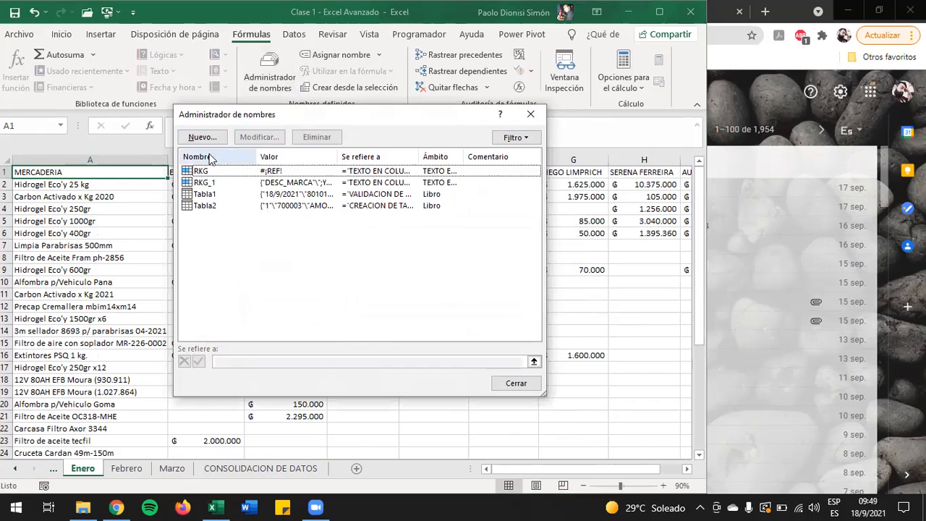
{"action": "left_click", "coordinate": [514, 383]}
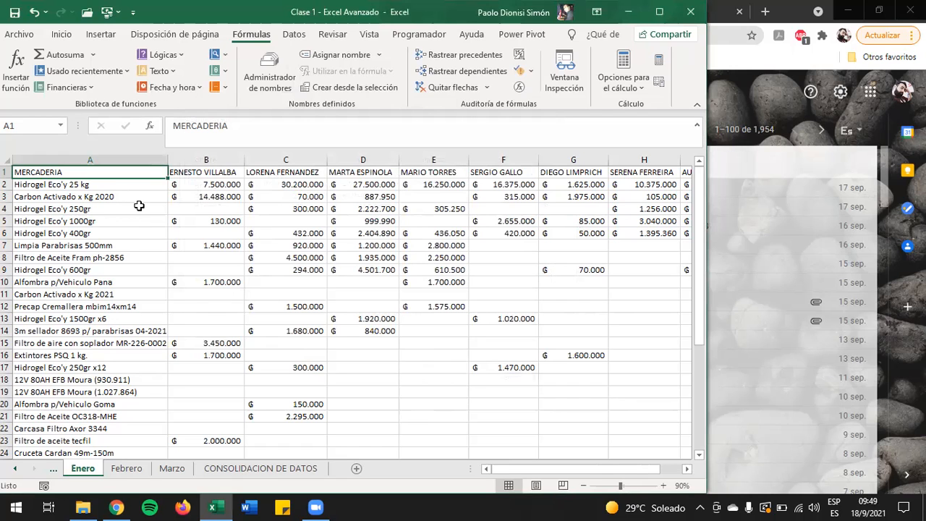
Step: Define the workbook-scope name Enero for range A1:I37 of the Enero sheet, leaving out the Total general row
{"action": "key", "text": "ctrl+shift+Right"}
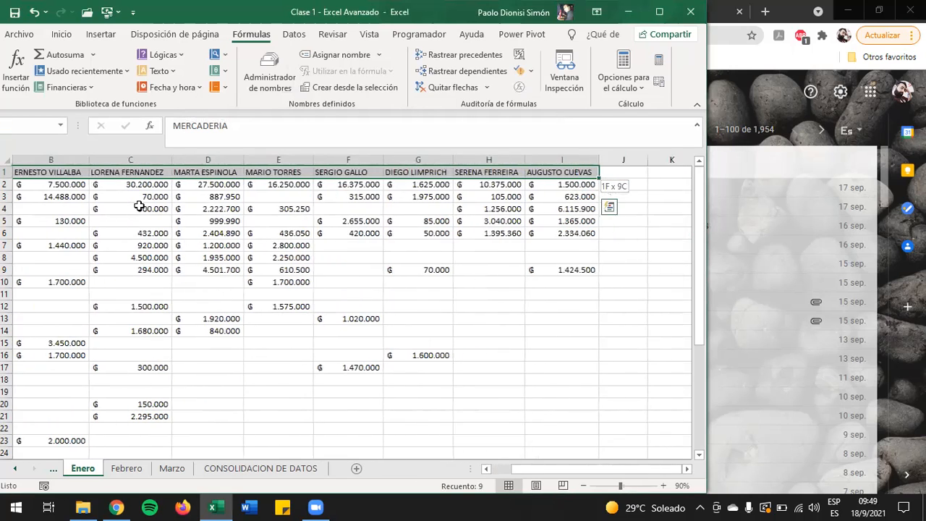
{"action": "key", "text": "ctrl+shift+Down"}
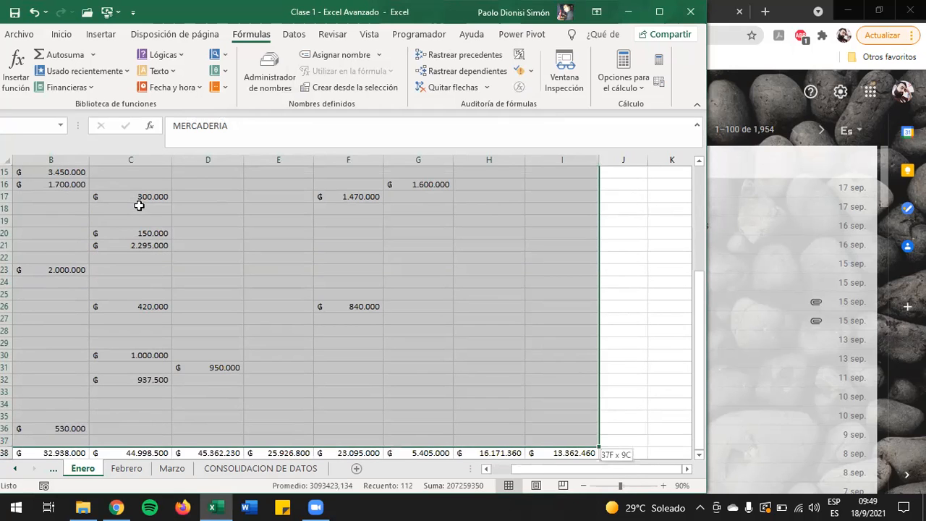
{"action": "left_click_drag", "start_coordinate": [522, 469], "coordinate": [476, 470]}
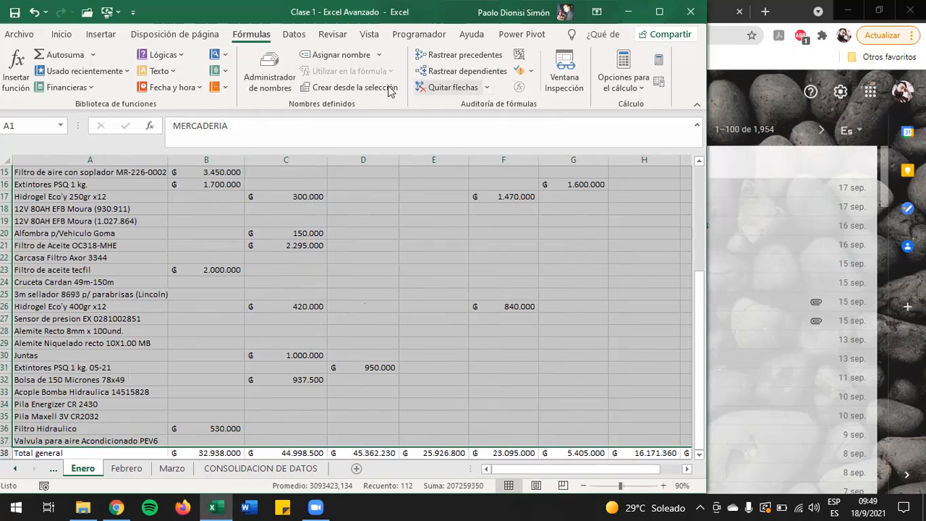
{"action": "left_click", "coordinate": [336, 58]}
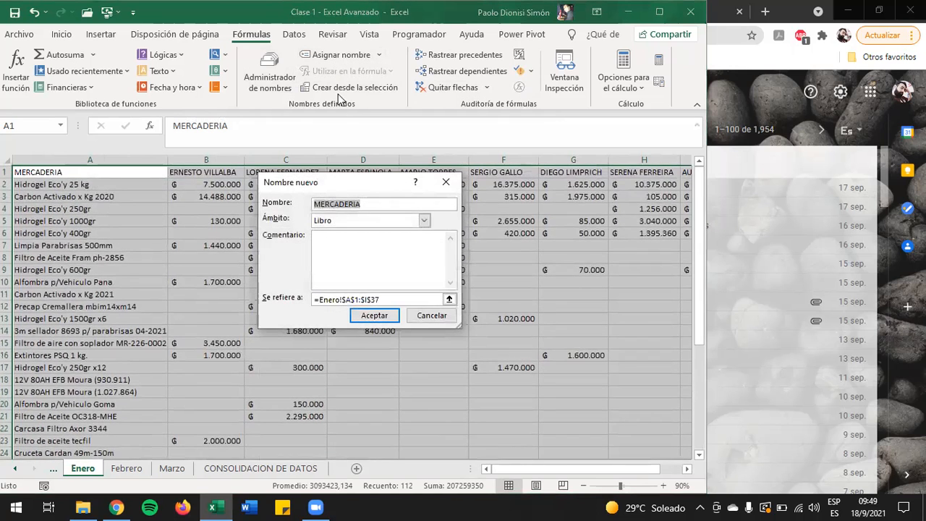
{"action": "type", "text": "ene"}
{"action": "key", "text": "BackSpace"}
{"action": "key", "text": "BackSpace"}
{"action": "key", "text": "BackSpace"}
{"action": "type", "text": "Enero"}
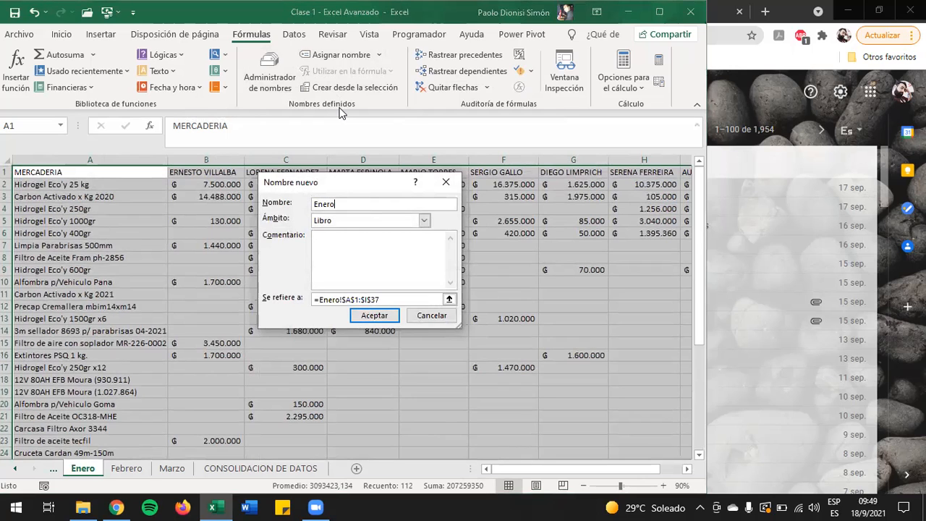
{"action": "key", "text": "Tab"}
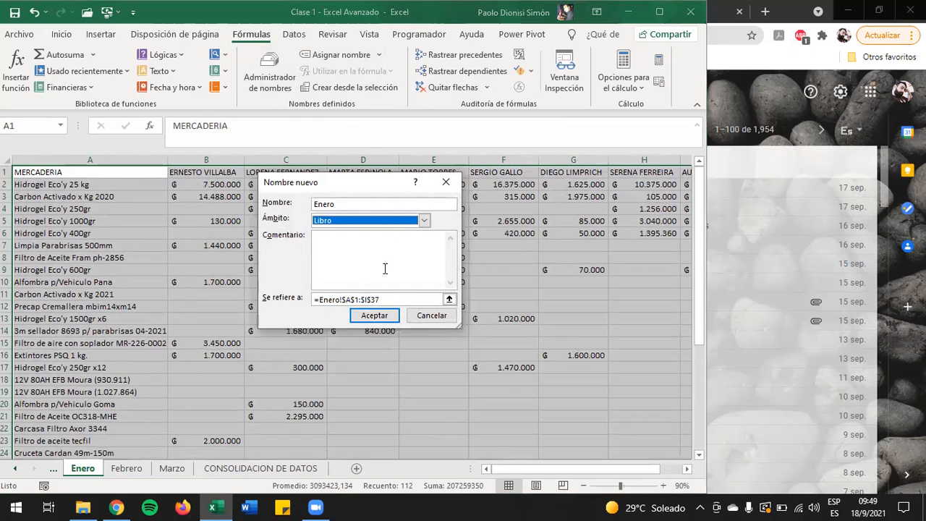
{"action": "left_click", "coordinate": [377, 316]}
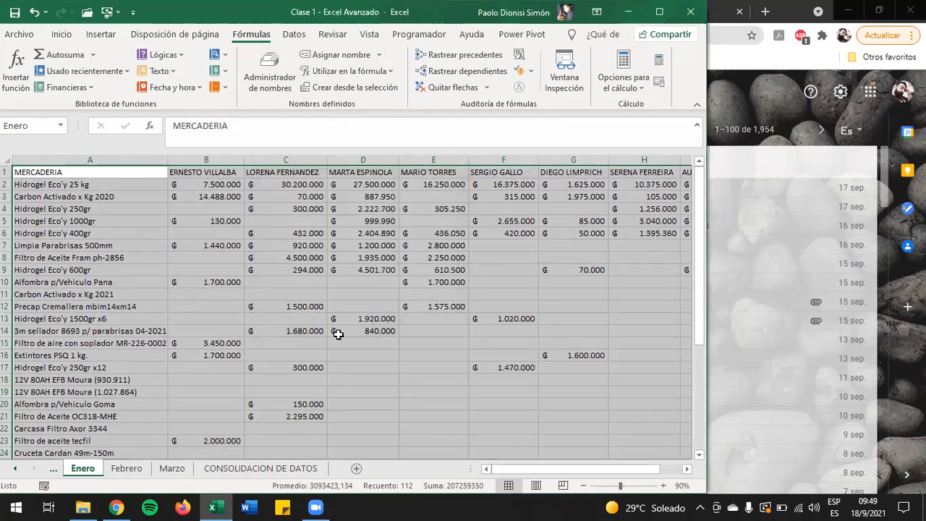
{"action": "left_click", "coordinate": [126, 171]}
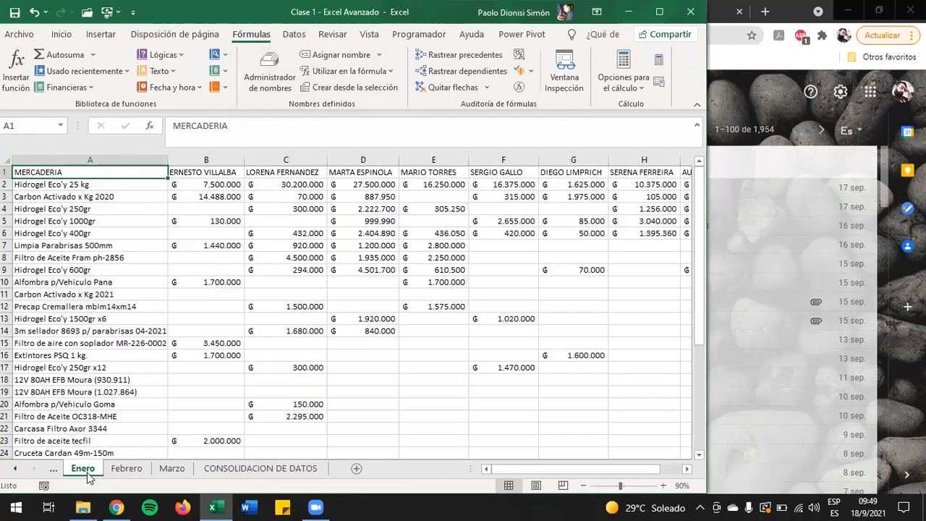
Step: Define the workbook-scope name Febrero for range A1:J40 of the Febrero sheet
{"action": "left_click", "coordinate": [126, 469]}
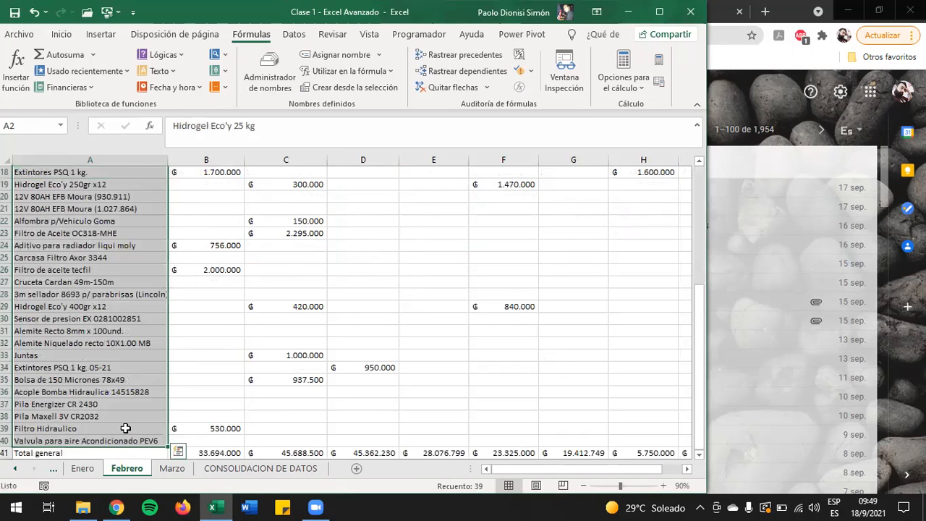
{"action": "key", "text": "ctrl+Home"}
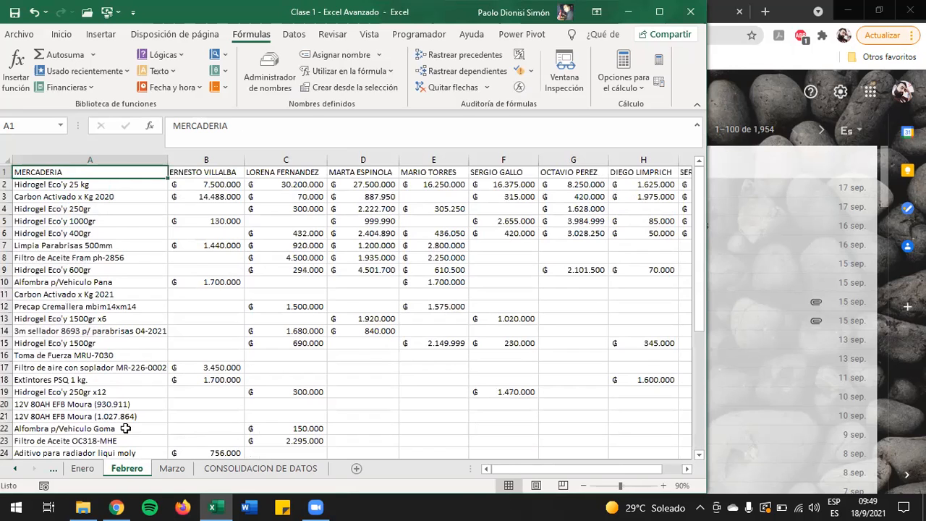
{"action": "key", "text": "ctrl+shift+Right"}
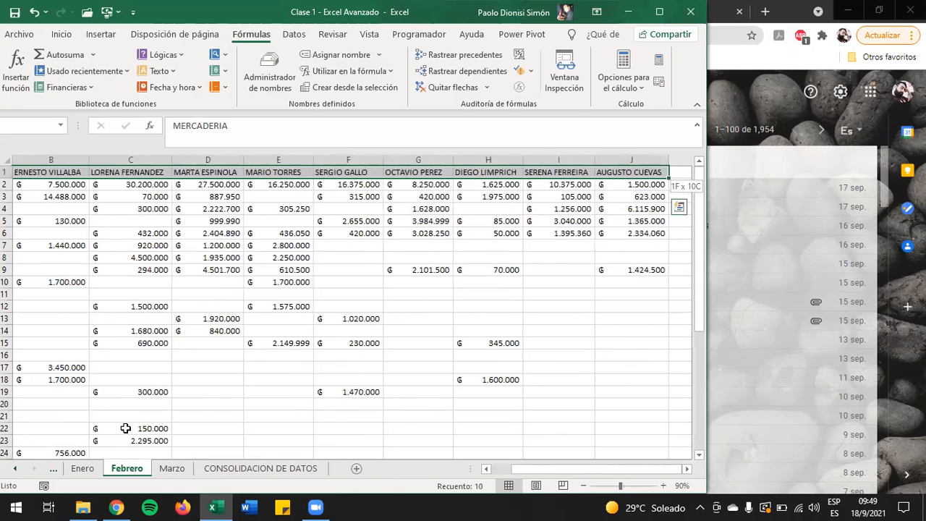
{"action": "key", "text": "ctrl+shift+Down"}
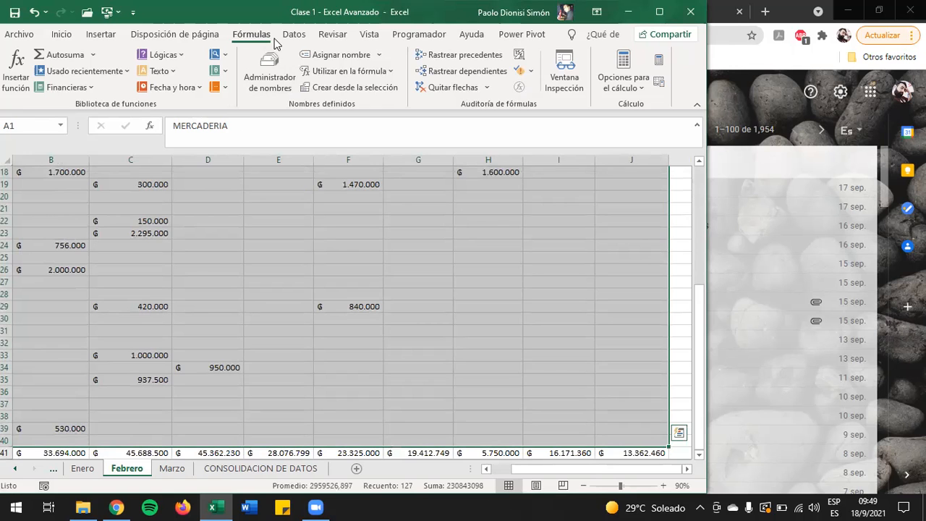
{"action": "left_click", "coordinate": [329, 58]}
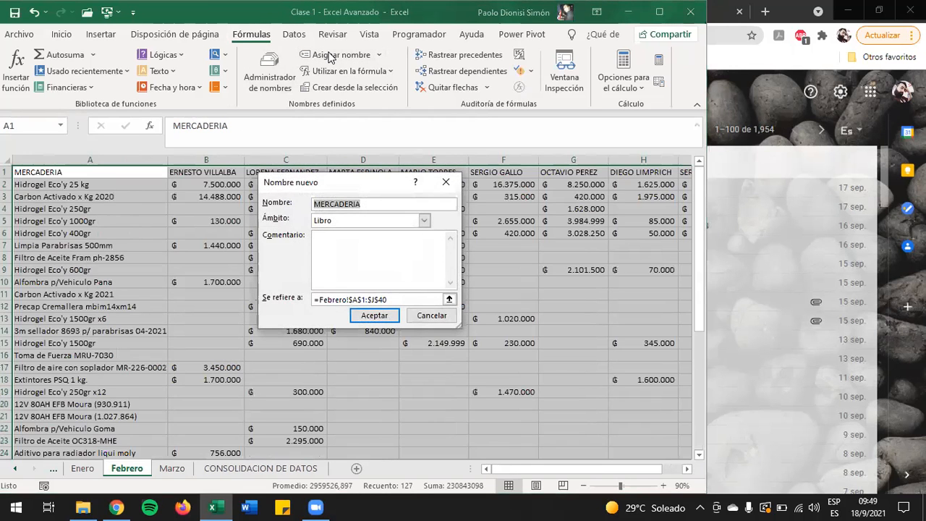
{"action": "type", "text": "Febrer"}
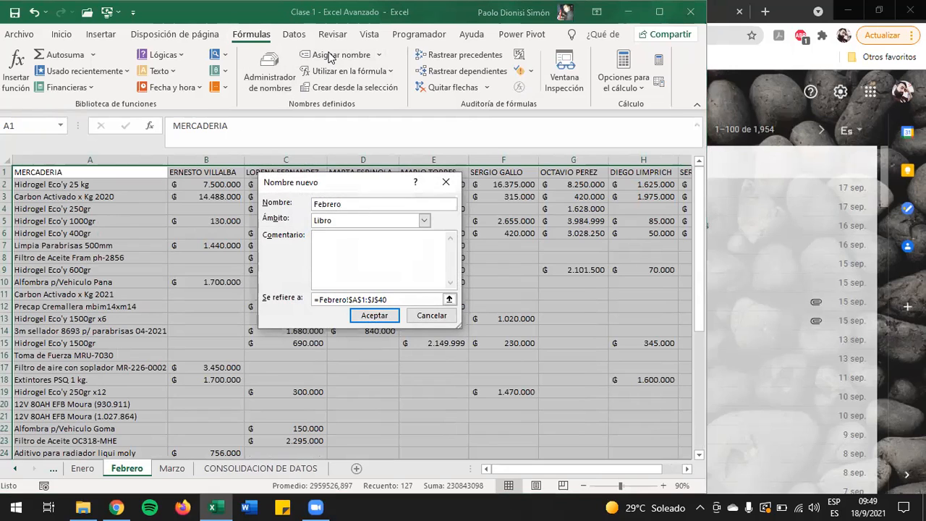
{"action": "type", "text": "o"}
{"action": "key", "text": "Tab"}
{"action": "key", "text": "Tab"}
{"action": "key", "text": "Tab"}
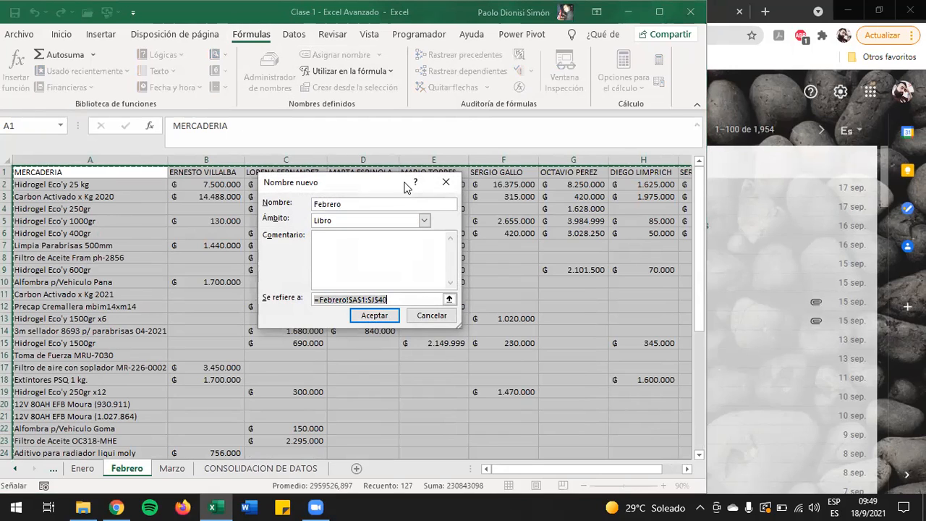
{"action": "left_click", "coordinate": [366, 322]}
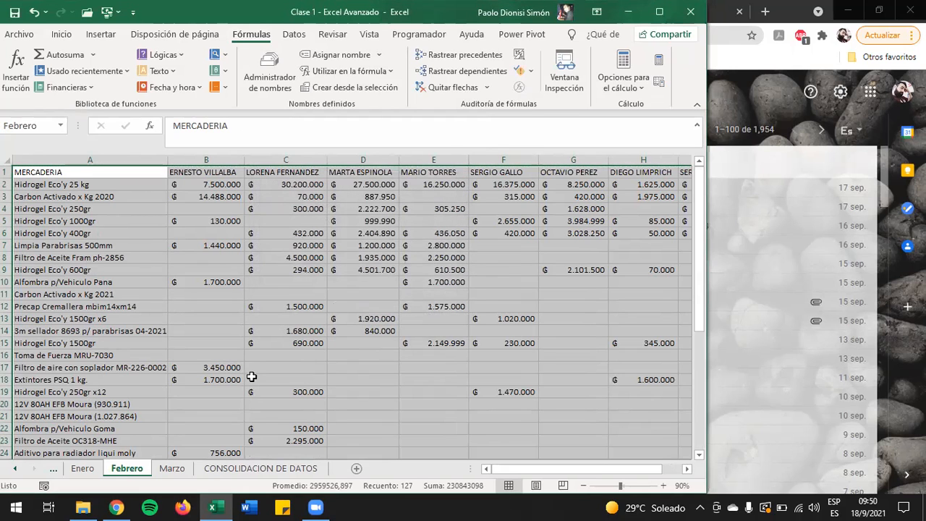
Step: Define the workbook-scope name Marzo for range A1:K40 of the Marzo sheet
{"action": "left_click", "coordinate": [172, 470]}
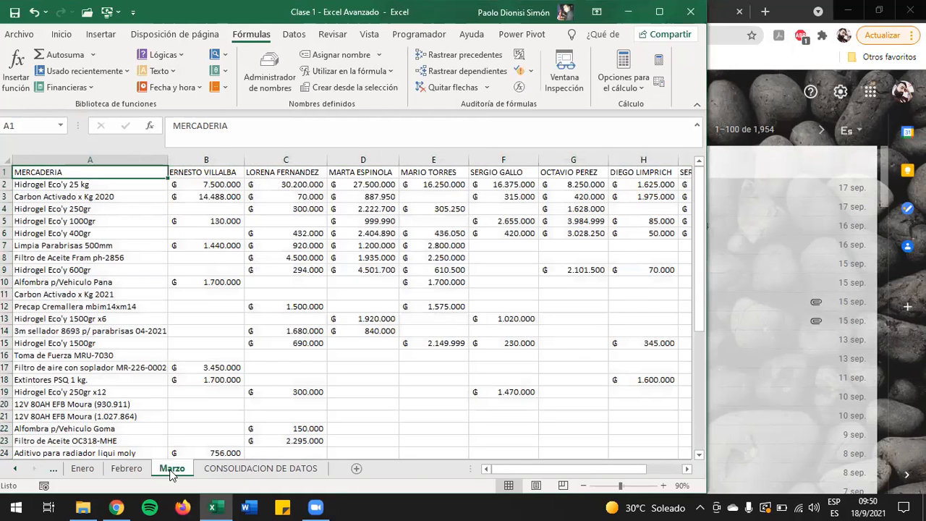
{"action": "key", "text": "ctrl+shift+Right"}
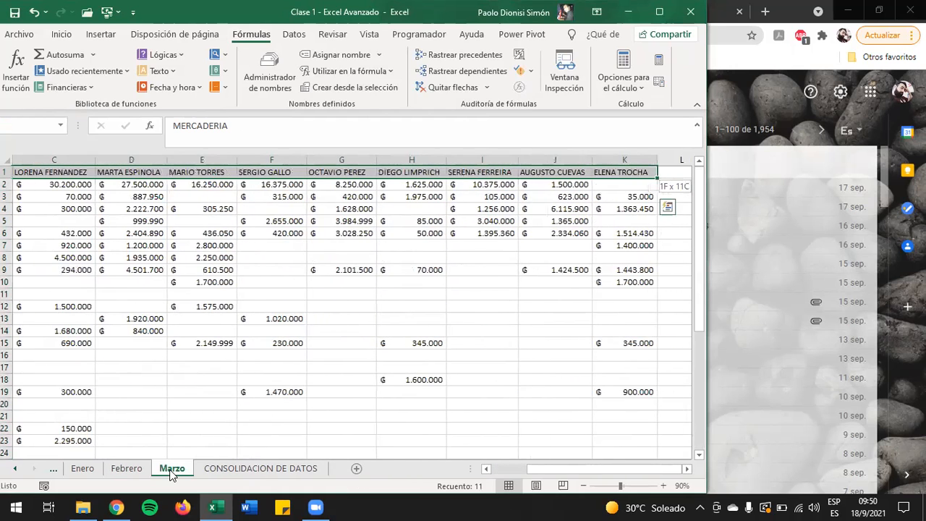
{"action": "key", "text": "ctrl+shift+Down"}
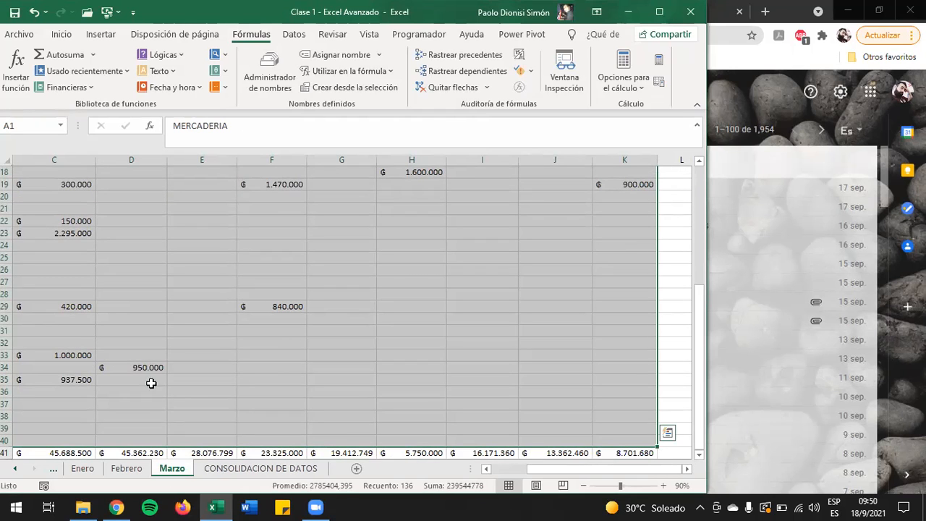
{"action": "left_click", "coordinate": [324, 58]}
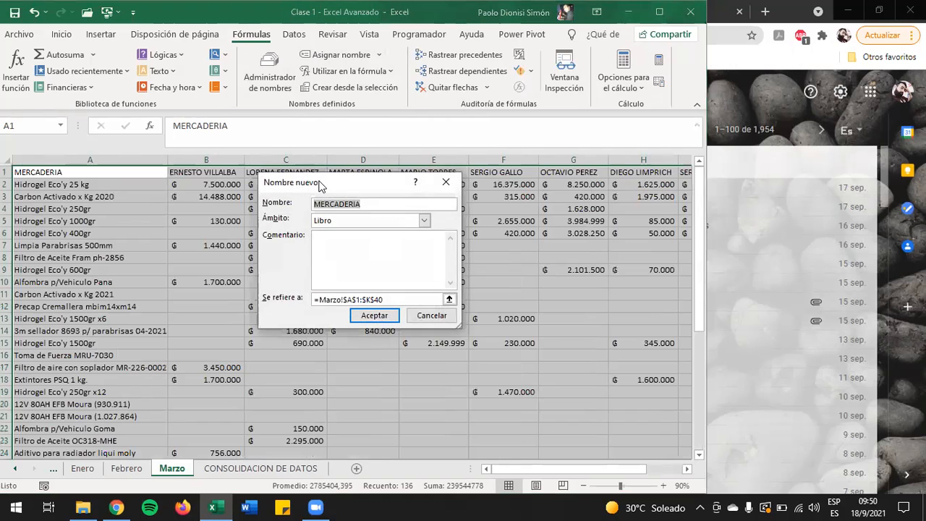
{"action": "type", "text": "mar"}
{"action": "key", "text": "BackSpace"}
{"action": "key", "text": "BackSpace"}
{"action": "key", "text": "BackSpace"}
{"action": "type", "text": "M"}
{"action": "key", "text": "Tab"}
{"action": "key", "text": "Tab"}
{"action": "key", "text": "Tab"}
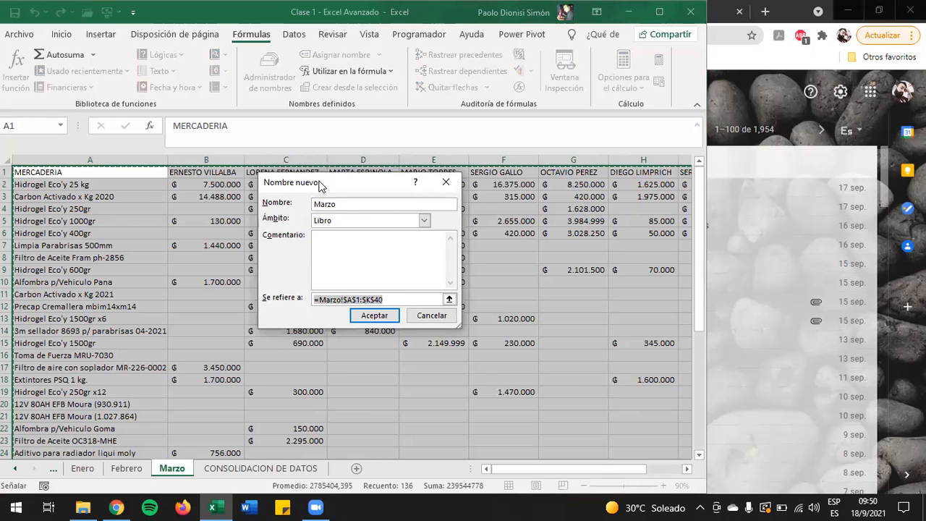
{"action": "left_click", "coordinate": [374, 316]}
{"action": "left_click", "coordinate": [127, 176]}
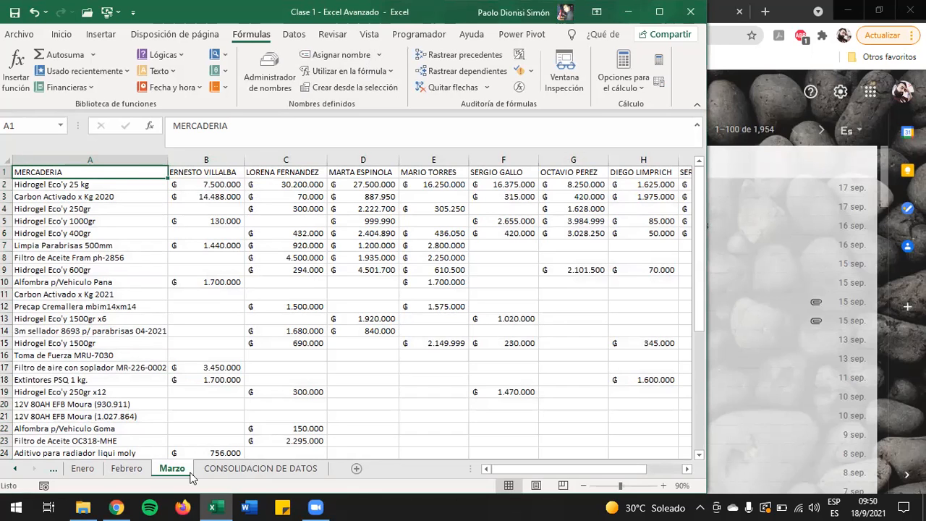
Step: Start a data consolidation at cell A1 of the CONSOLIDACION DE DATOS sheet with the Suma function
{"action": "left_click", "coordinate": [279, 474]}
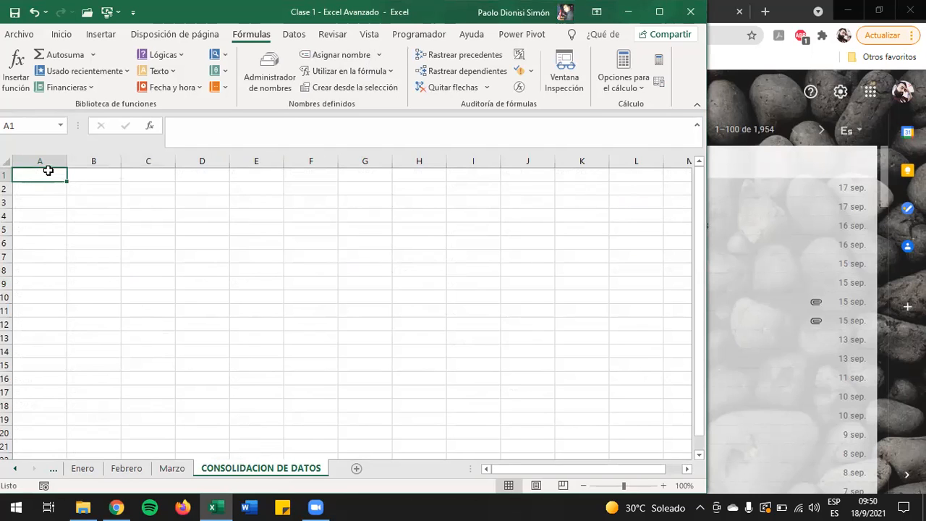
{"action": "left_click", "coordinate": [294, 34]}
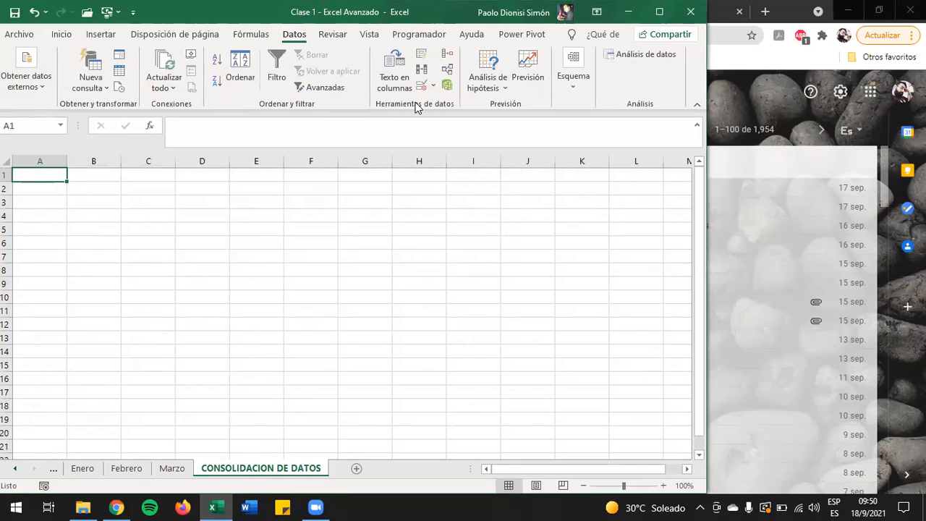
{"action": "left_click", "coordinate": [447, 61]}
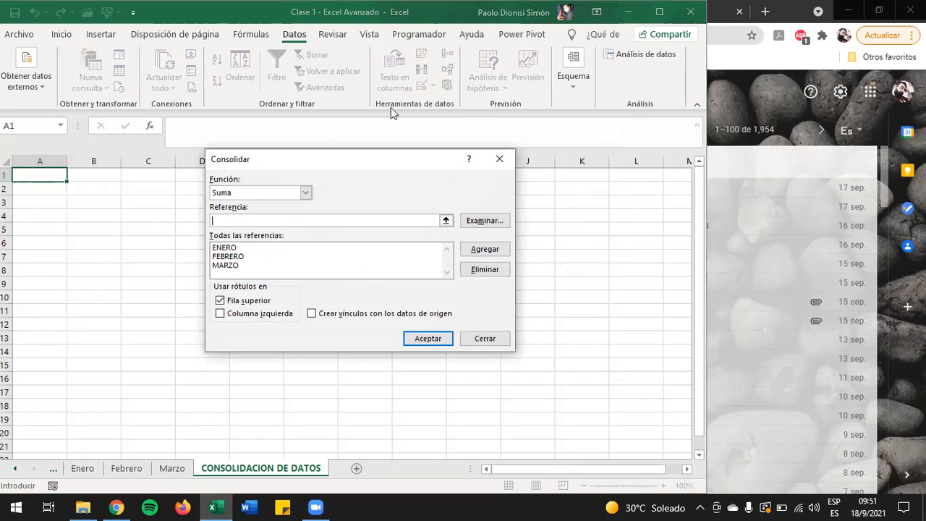
{"action": "left_click", "coordinate": [268, 194]}
{"action": "left_click", "coordinate": [246, 205]}
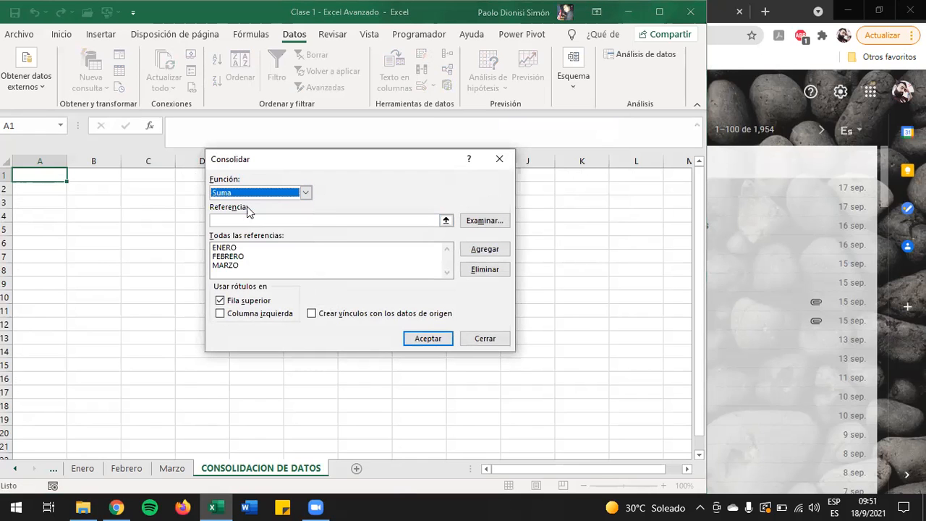
Step: Remove the old references MARZO, FEBRERO and ENERO from the consolidation's reference list
{"action": "left_click", "coordinate": [234, 248]}
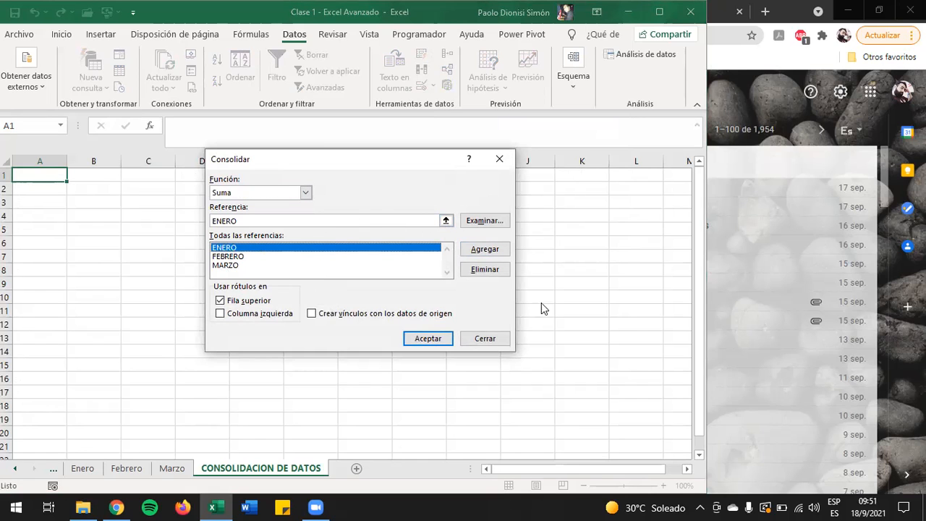
{"action": "left_click", "coordinate": [244, 265]}
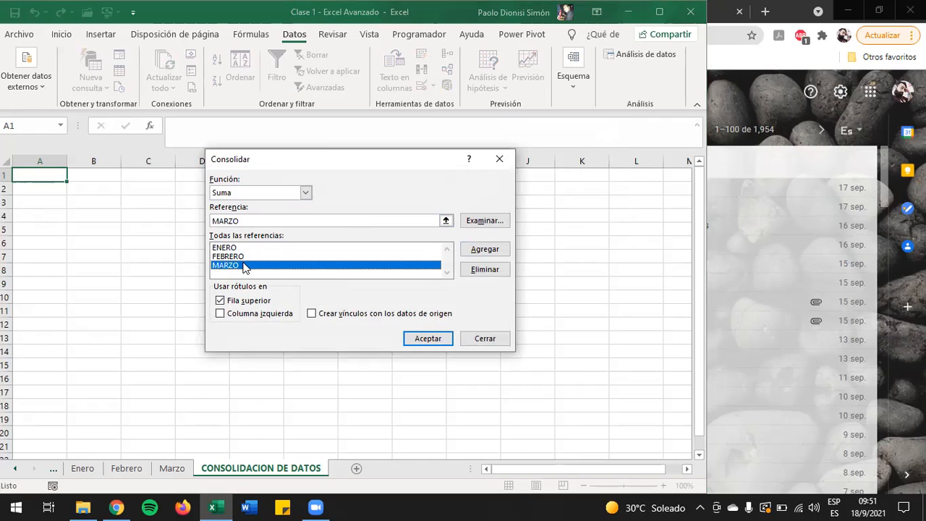
{"action": "left_click", "coordinate": [470, 268]}
{"action": "left_click", "coordinate": [364, 259]}
{"action": "left_click", "coordinate": [477, 269]}
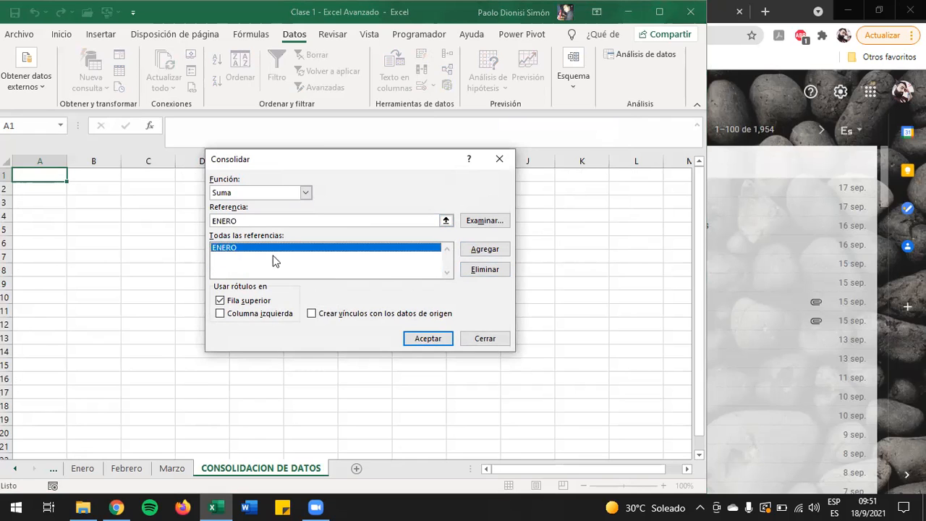
{"action": "left_click", "coordinate": [495, 275]}
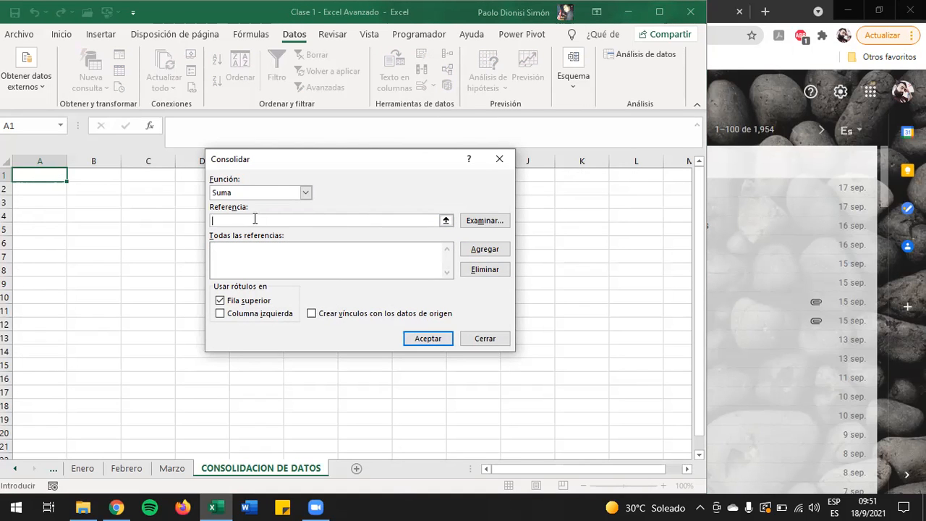
Step: Review the summary functions available for the consolidation, keep Suma, and return to the empty reference entry
{"action": "left_click", "coordinate": [256, 194]}
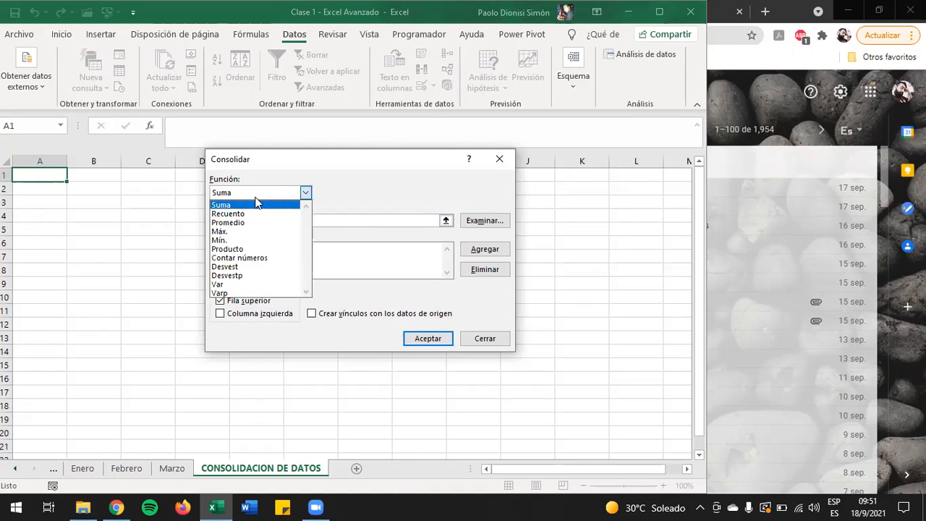
{"action": "left_click", "coordinate": [361, 191]}
{"action": "left_click", "coordinate": [315, 222]}
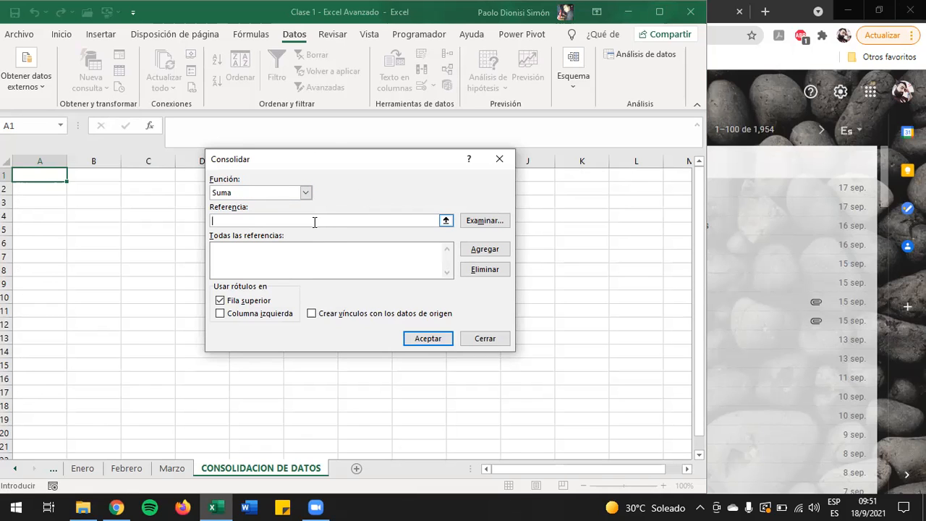
Step: Add the named range Enero to the consolidation's list of references
{"action": "type", "text": "Enero"}
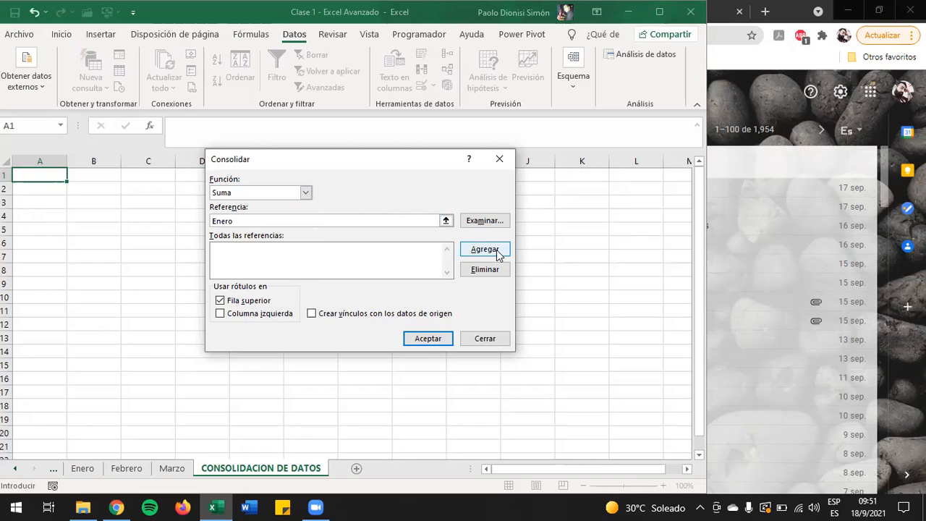
{"action": "left_click", "coordinate": [488, 224]}
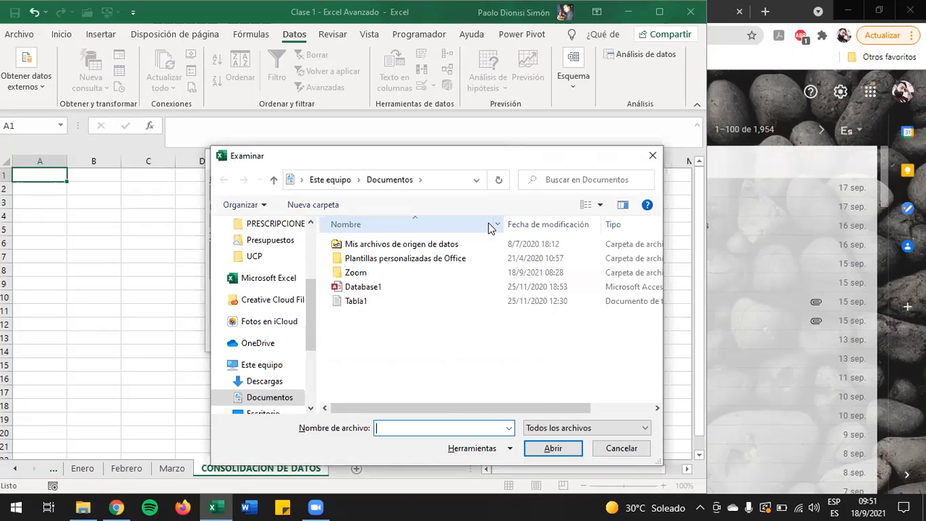
{"action": "key", "text": "Escape"}
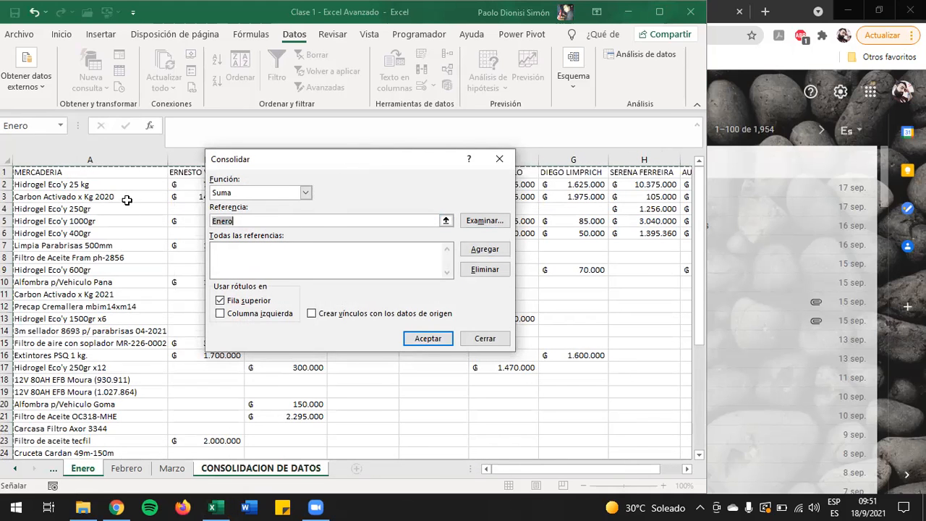
{"action": "left_click", "coordinate": [482, 248]}
Step: Add the named ranges Febrero and Marzo to the consolidation's list of references
{"action": "left_click", "coordinate": [280, 224]}
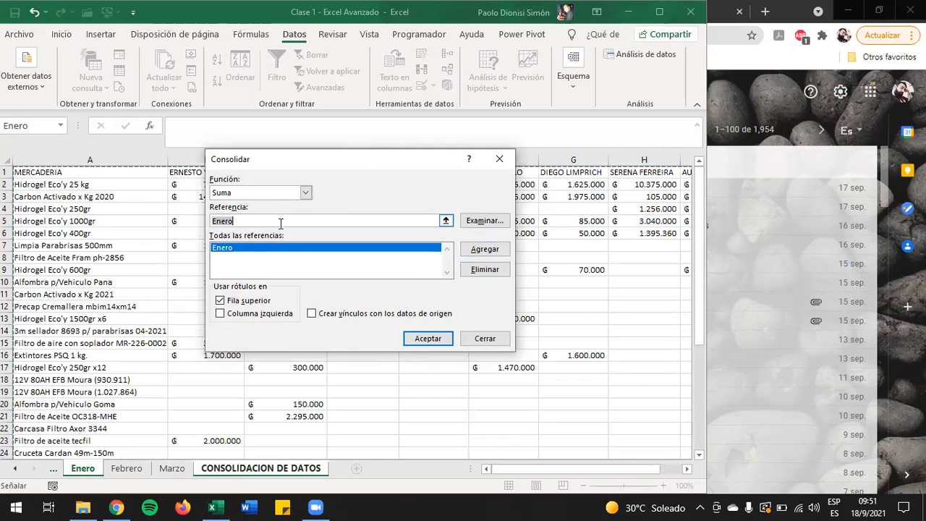
{"action": "key", "text": "BackSpace"}
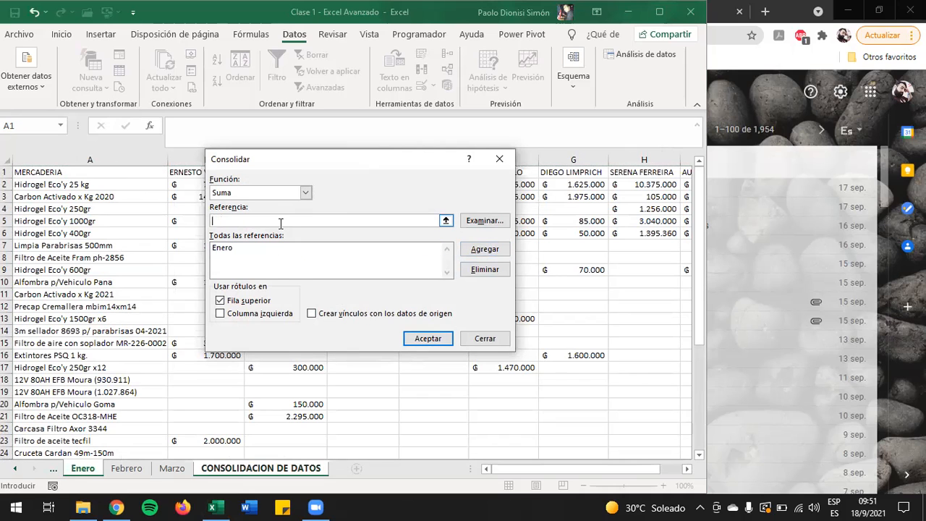
{"action": "type", "text": "Febrero"}
{"action": "left_click", "coordinate": [481, 249]}
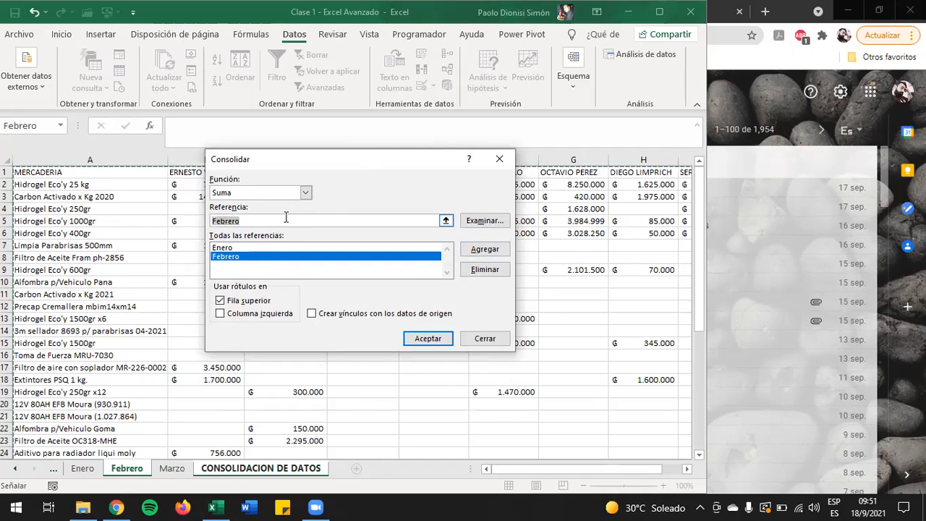
{"action": "type", "text": "Mar"}
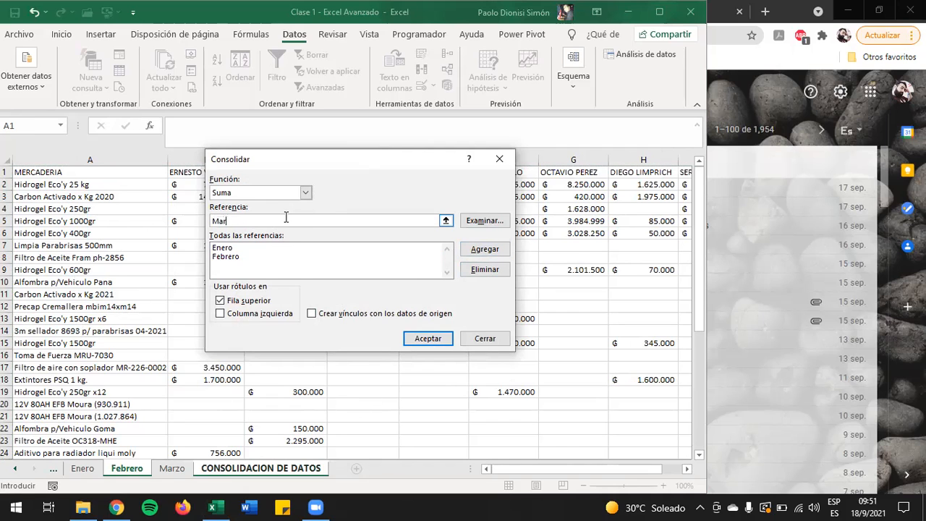
{"action": "type", "text": "zo"}
{"action": "left_click", "coordinate": [480, 250]}
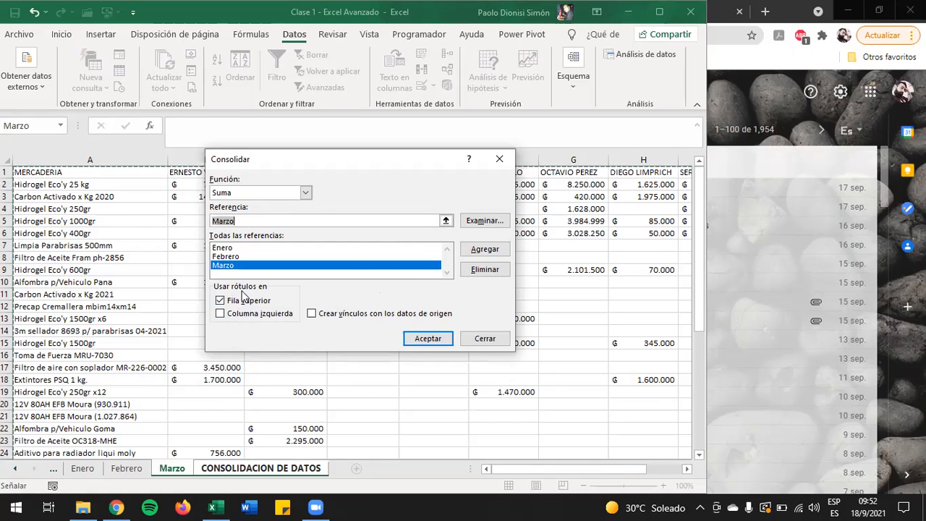
Step: Use labels from both the top row and the left column, and run the consolidation
{"action": "left_click", "coordinate": [228, 306]}
{"action": "left_click", "coordinate": [222, 314]}
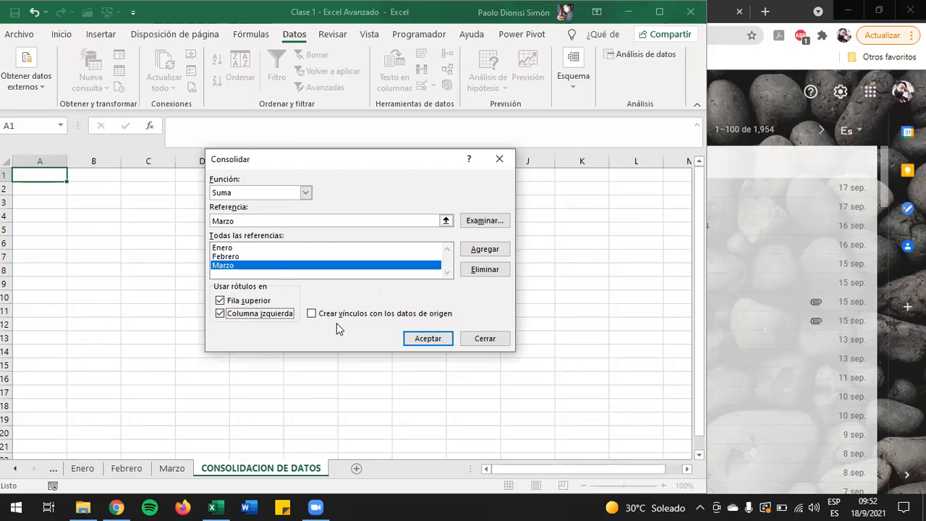
{"action": "left_click", "coordinate": [432, 336]}
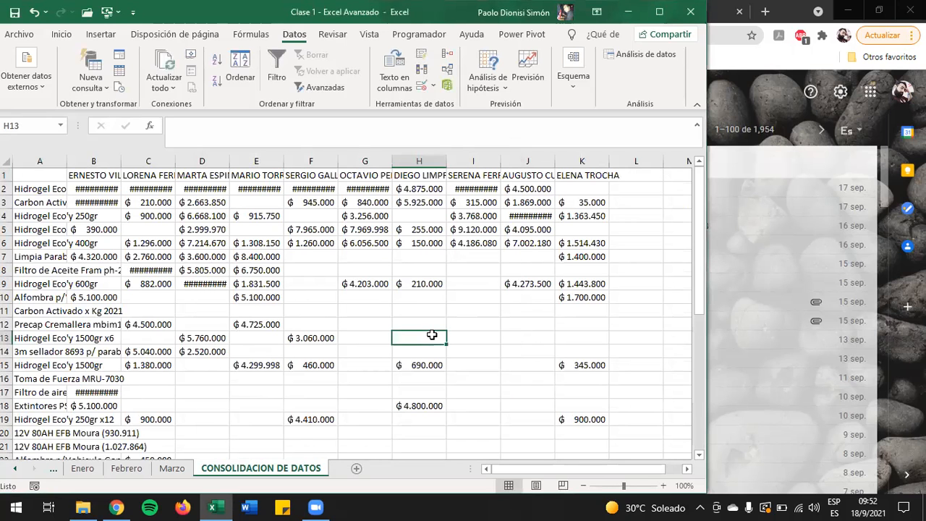
Step: Autofit the width of all columns on the CONSOLIDACION DE DATOS sheet to their contents
{"action": "left_click", "coordinate": [12, 160]}
{"action": "double_click", "coordinate": [66, 160]}
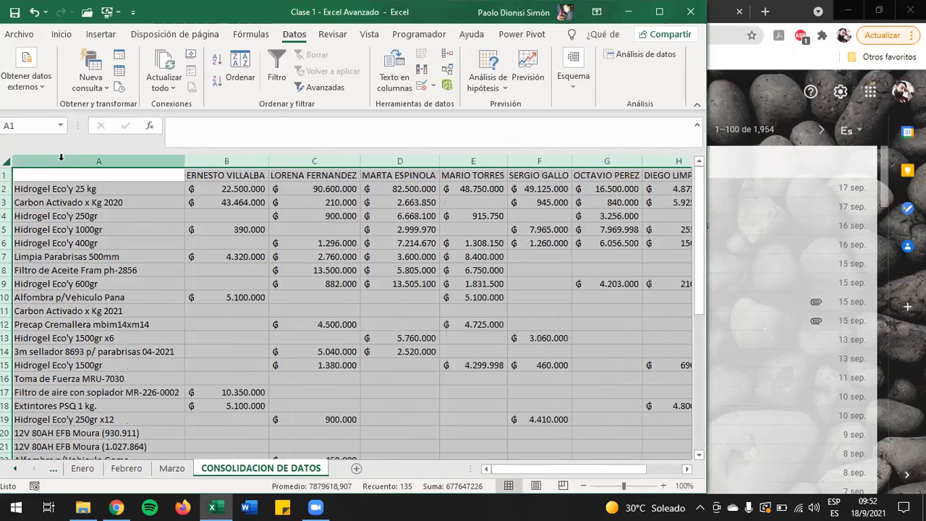
{"action": "left_click", "coordinate": [124, 206]}
{"action": "left_click", "coordinate": [233, 186]}
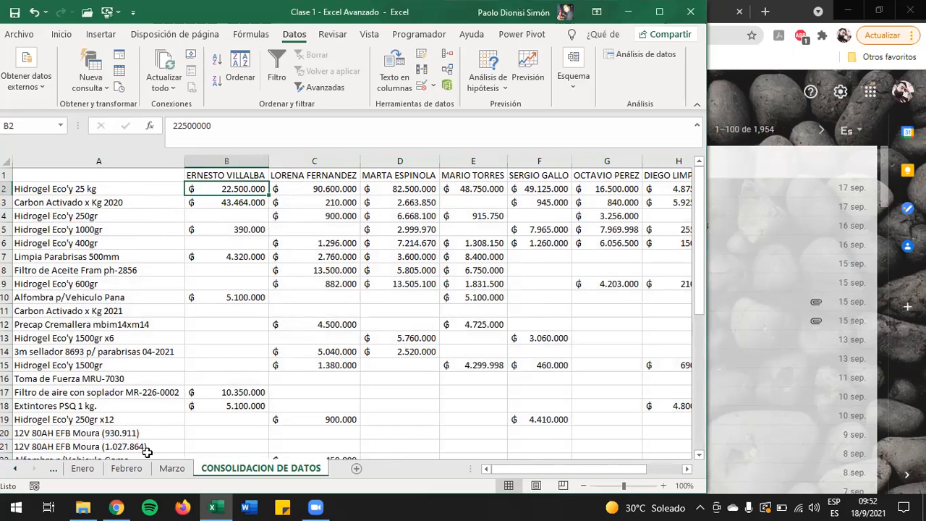
Step: Total the first salesperson's column in cell B41 with the formula =SUMA(B2:B40)
{"action": "scroll", "coordinate": [228, 217], "scroll_direction": "down", "scroll_amount": 6}
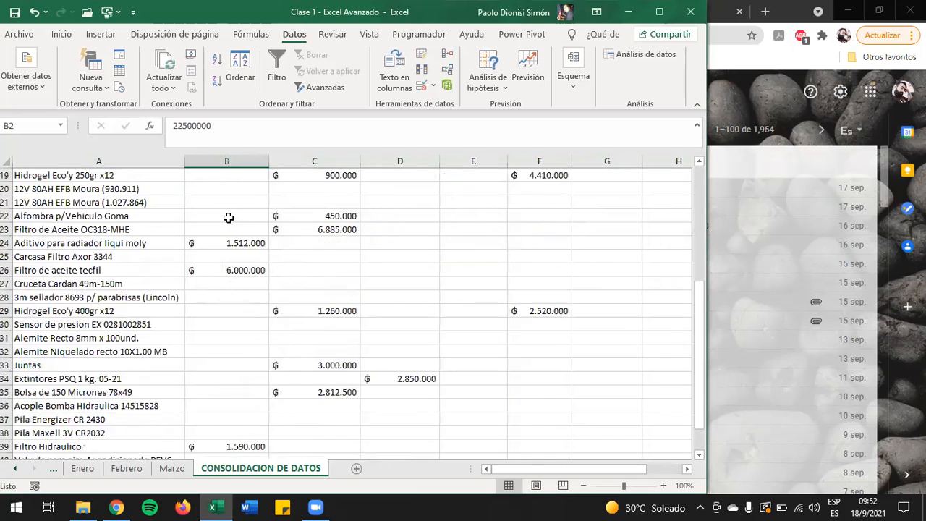
{"action": "scroll", "coordinate": [228, 217], "scroll_direction": "down", "scroll_amount": 7}
{"action": "scroll", "coordinate": [228, 218], "scroll_direction": "up", "scroll_amount": 2}
{"action": "left_click", "coordinate": [228, 269]}
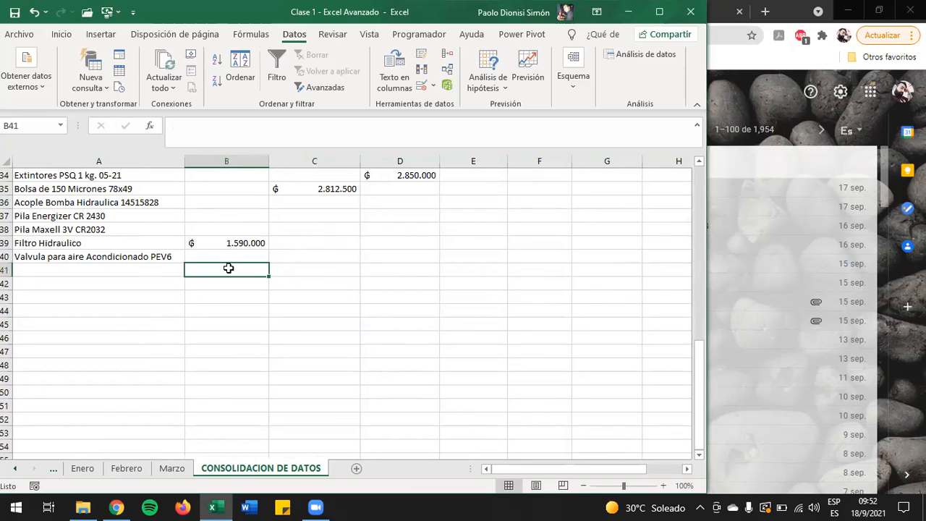
{"action": "left_click", "coordinate": [63, 36]}
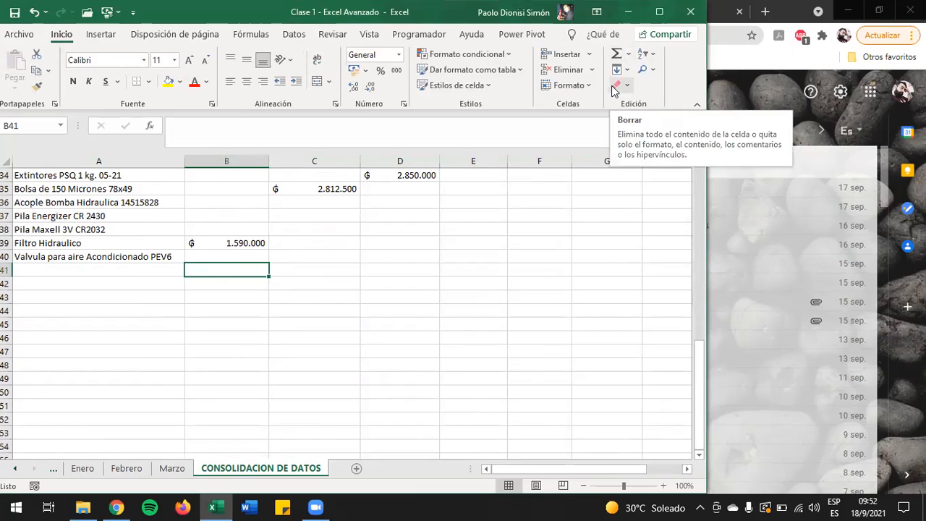
{"action": "key", "text": "alt+equal"}
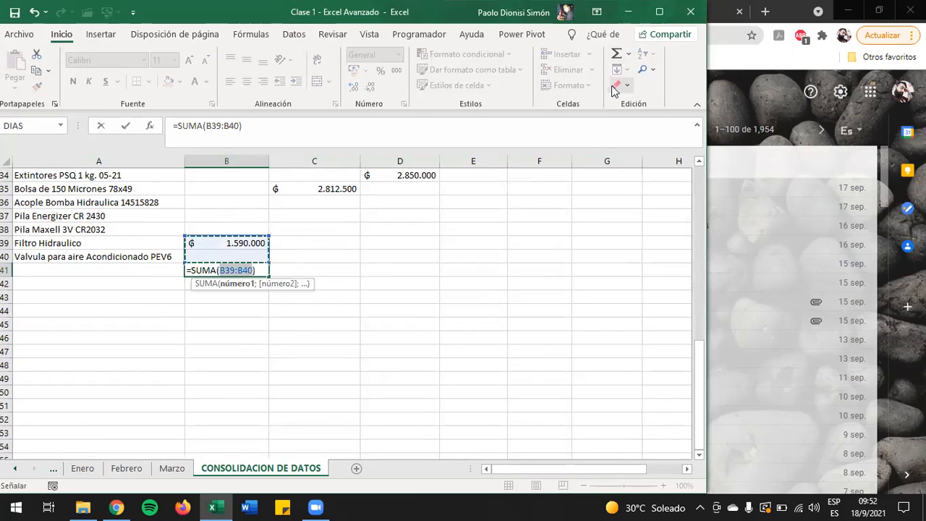
{"action": "key", "text": "Down"}
{"action": "key", "text": "Up"}
{"action": "key", "text": "Down"}
{"action": "key", "text": "shift+Up"}
{"action": "key", "text": "shift+Up"}
{"action": "key", "text": "shift+Up"}
{"action": "key", "text": "shift+Up"}
{"action": "key", "text": "shift+Up"}
{"action": "key", "text": "shift+Up"}
{"action": "key", "text": "shift+Up"}
{"action": "key", "text": "shift+Up"}
{"action": "key", "text": "shift+Up"}
{"action": "key", "text": "shift+Up"}
{"action": "key", "text": "shift+Up"}
{"action": "key", "text": "shift+Up"}
{"action": "key", "text": "shift+Up"}
{"action": "key", "text": "shift+Up"}
{"action": "key", "text": "shift+Up"}
{"action": "key", "text": "shift+Up"}
{"action": "key", "text": "shift+Up"}
{"action": "key", "text": "shift+Up"}
{"action": "key", "text": "shift+Up"}
{"action": "key", "text": "shift+Up"}
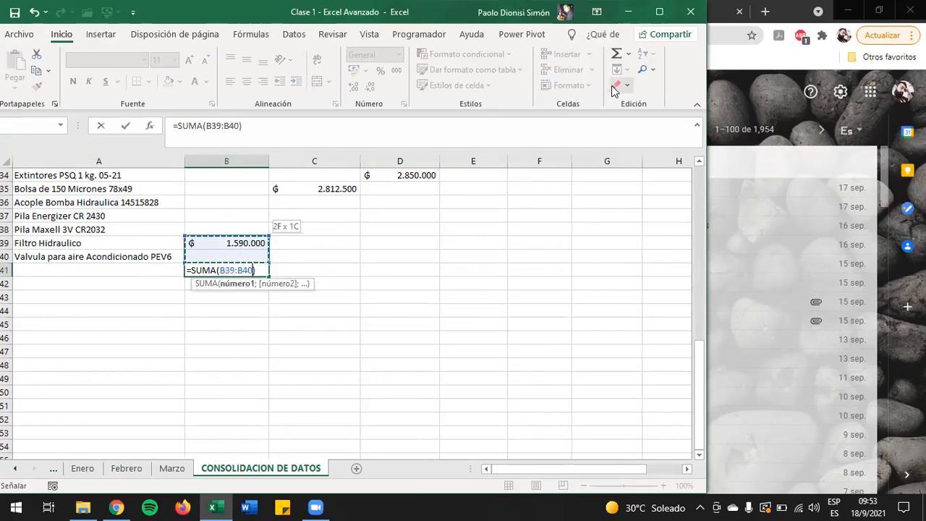
{"action": "key", "text": "shift+Up"}
{"action": "key", "text": "shift+Up"}
{"action": "key", "text": "shift+Up"}
{"action": "key", "text": "shift+Up"}
{"action": "key", "text": "shift+Up"}
{"action": "key", "text": "shift+Up"}
{"action": "key", "text": "shift+Up"}
{"action": "key", "text": "shift+Up"}
{"action": "key", "text": "shift+Up"}
{"action": "key", "text": "shift+Up"}
{"action": "key", "text": "shift+Up"}
{"action": "key", "text": "shift+Up"}
{"action": "key", "text": "shift+Up"}
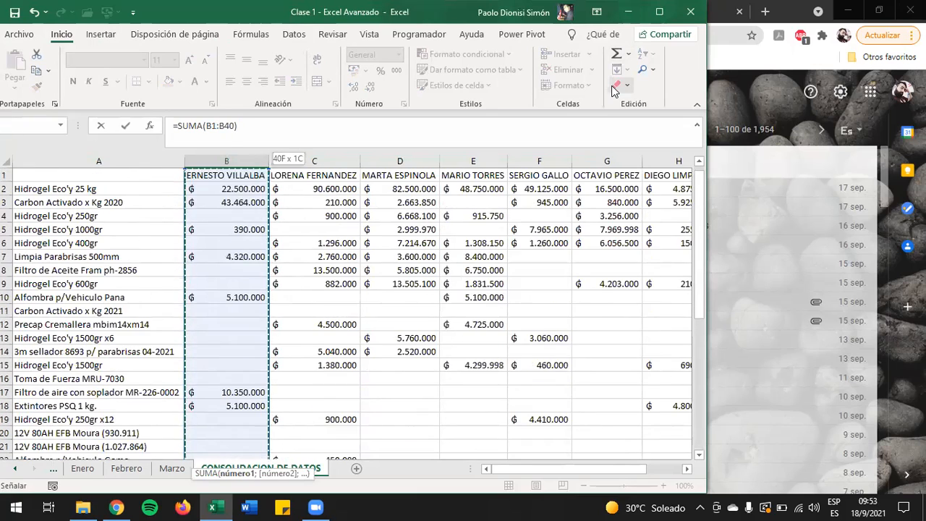
{"action": "key", "text": "Return"}
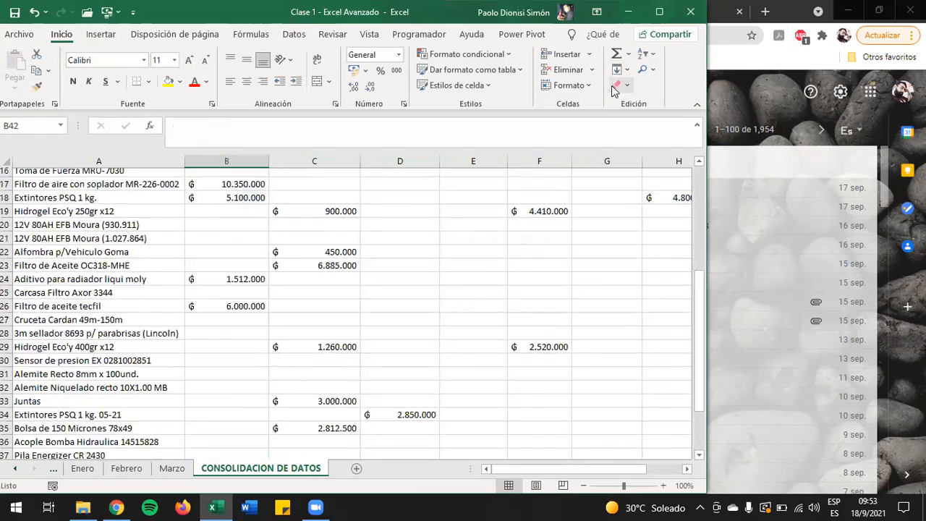
Step: Copy the total formula from B41 across row 41 for the other salesperson columns
{"action": "key", "text": "Up"}
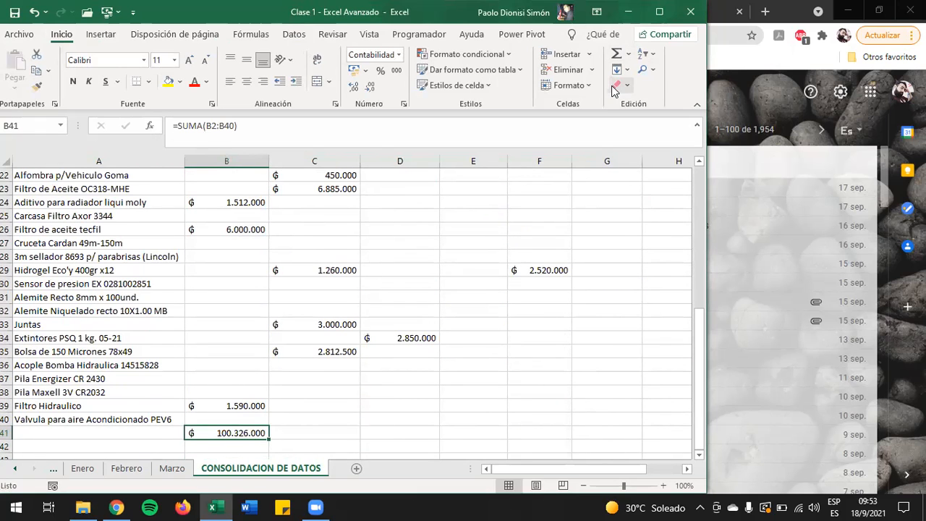
{"action": "key", "text": "ctrl+c"}
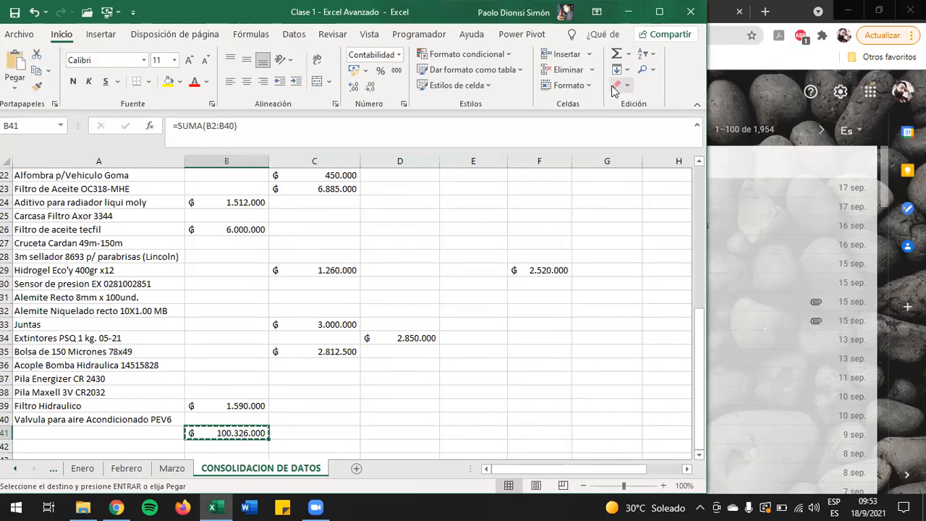
{"action": "key", "text": "shift+Right"}
{"action": "key", "text": "shift+Right"}
{"action": "key", "text": "shift+Right"}
{"action": "key", "text": "shift+Right"}
{"action": "key", "text": "shift+Right"}
{"action": "key", "text": "shift+Right"}
{"action": "key", "text": "shift+Right"}
{"action": "key", "text": "shift+Right"}
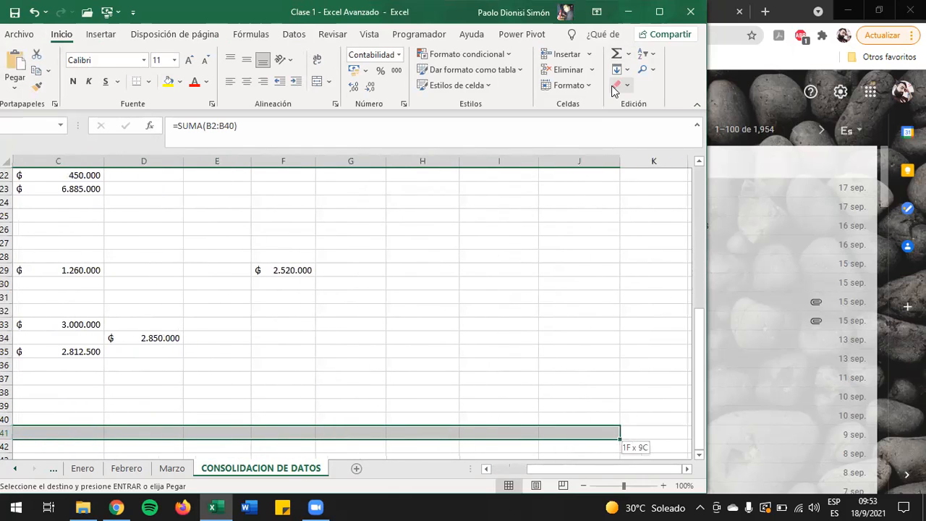
{"action": "key", "text": "Return"}
Step: Check how far the row 41 totals extend against the salesperson headers and data through column K
{"action": "key", "text": "Right"}
{"action": "key", "text": "Right"}
{"action": "key", "text": "Right"}
{"action": "key", "text": "Right"}
{"action": "key", "text": "Right"}
{"action": "key", "text": "Right"}
{"action": "key", "text": "Right"}
{"action": "key", "text": "Right"}
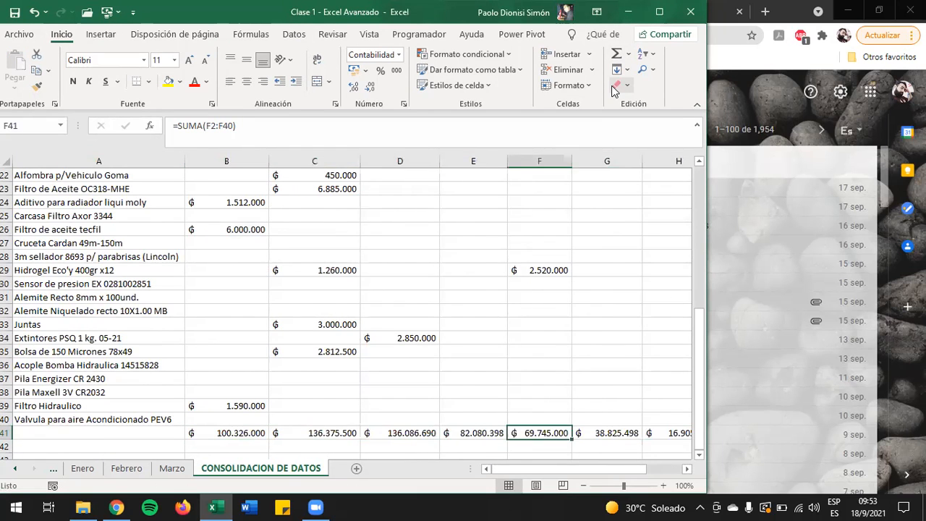
{"action": "key", "text": "Left"}
{"action": "key", "text": "ctrl+Up"}
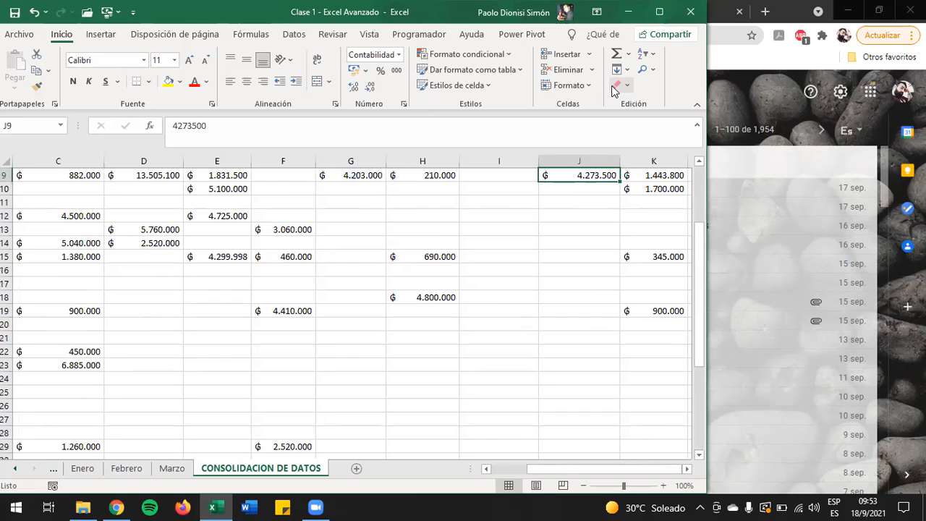
{"action": "key", "text": "Right"}
{"action": "key", "text": "Up"}
{"action": "key", "text": "Up"}
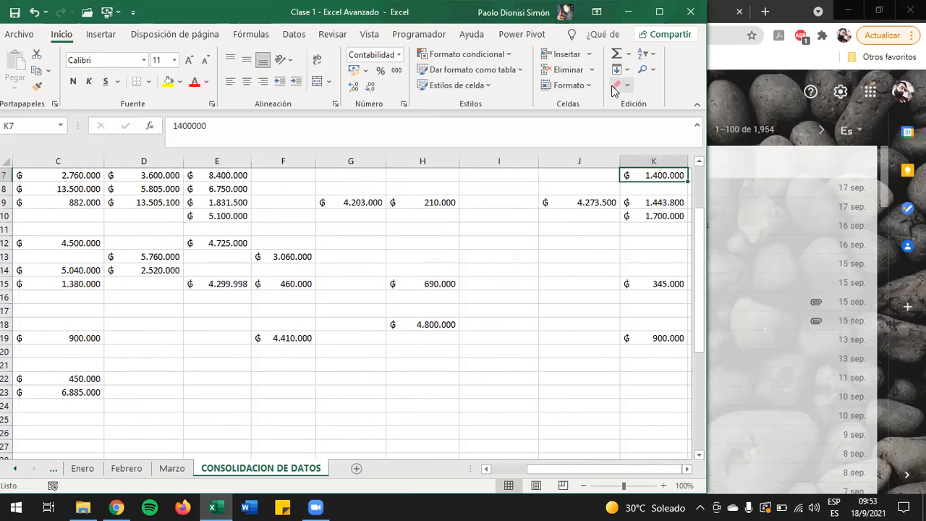
{"action": "key", "text": "ctrl+Home"}
{"action": "key", "text": "Right"}
{"action": "key", "text": "ctrl+Right"}
{"action": "key", "text": "Right"}
{"action": "key", "text": "Right"}
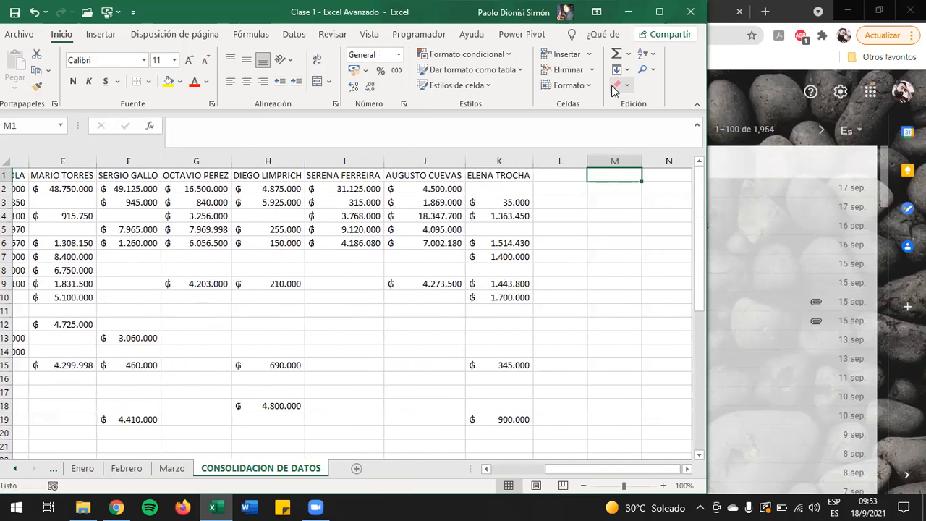
{"action": "key", "text": "Left"}
{"action": "key", "text": "Left"}
{"action": "key", "text": "Down"}
{"action": "key", "text": "Down"}
{"action": "key", "text": "ctrl+Left"}
{"action": "key", "text": "ctrl+Left"}
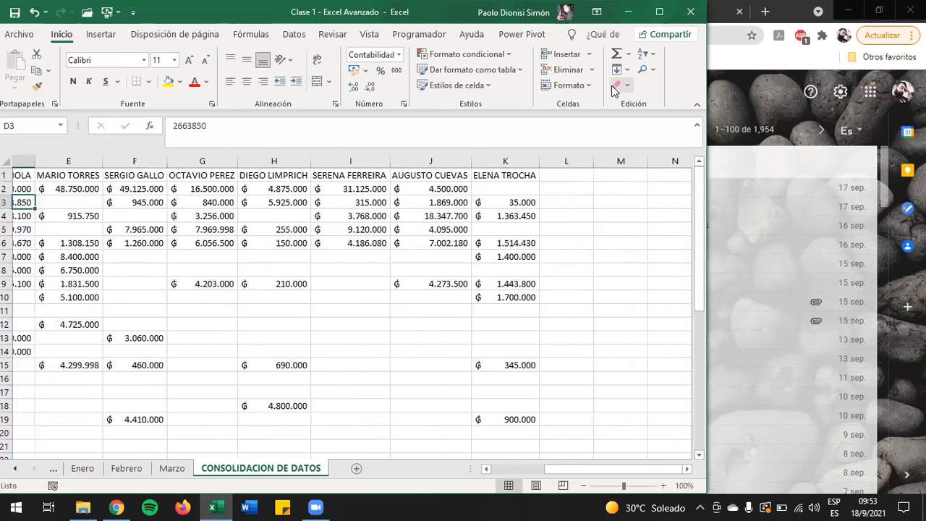
{"action": "key", "text": "ctrl+Left"}
{"action": "key", "text": "ctrl+Down"}
{"action": "key", "text": "Down"}
{"action": "key", "text": "Right"}
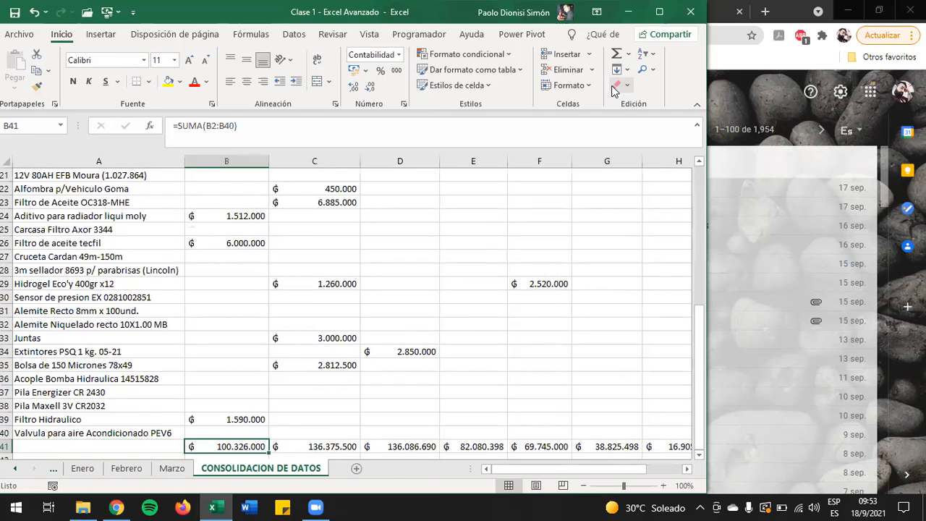
Step: Copy the B41 total formula across row 41 once more so it covers the remaining salesperson columns
{"action": "key", "text": "shift+Right"}
{"action": "key", "text": "shift+Right"}
{"action": "key", "text": "shift+Right"}
{"action": "key", "text": "shift+Right"}
{"action": "key", "text": "shift+Right"}
{"action": "key", "text": "shift+Right"}
{"action": "key", "text": "shift+Right"}
{"action": "key", "text": "shift+Right"}
{"action": "key", "text": "shift+Right"}
{"action": "key", "text": "shift+Right"}
{"action": "key", "text": "ctrl+c"}
{"action": "key", "text": "shift+Left"}
{"action": "key", "text": "ctrl+v"}
{"action": "key", "text": "Escape"}
{"action": "key", "text": "Right"}
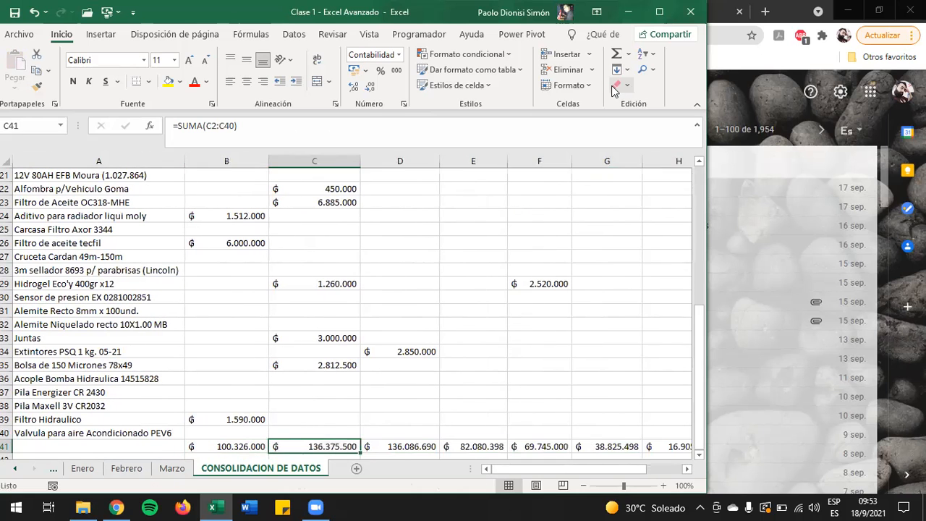
Step: Examine the salesperson totals in row 41 of the consolidated table
{"action": "key", "text": "Right"}
{"action": "key", "text": "Right"}
{"action": "key", "text": "Right"}
{"action": "key", "text": "Right"}
{"action": "key", "text": "Right"}
{"action": "key", "text": "Right"}
{"action": "key", "text": "Right"}
{"action": "key", "text": "Right"}
{"action": "key", "text": "Right"}
{"action": "key", "text": "Right"}
{"action": "key", "text": "Right"}
{"action": "key", "text": "Left"}
{"action": "key", "text": "Left"}
{"action": "key", "text": "Left"}
{"action": "key", "text": "Left"}
{"action": "key", "text": "Left"}
{"action": "key", "text": "Left"}
{"action": "key", "text": "Left"}
{"action": "key", "text": "Left"}
{"action": "key", "text": "Left"}
{"action": "key", "text": "Left"}
{"action": "key", "text": "Left"}
{"action": "key", "text": "Left"}
{"action": "key", "text": "Left"}
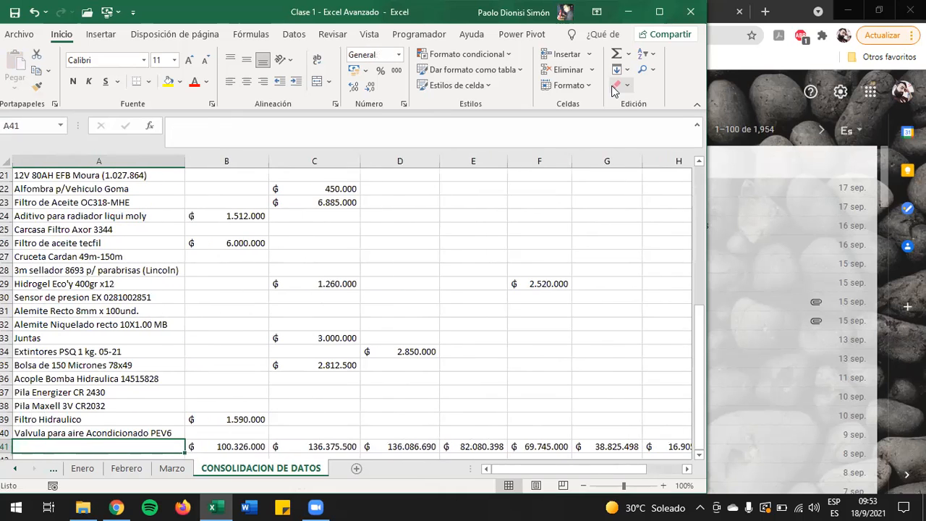
{"action": "key", "text": "Right"}
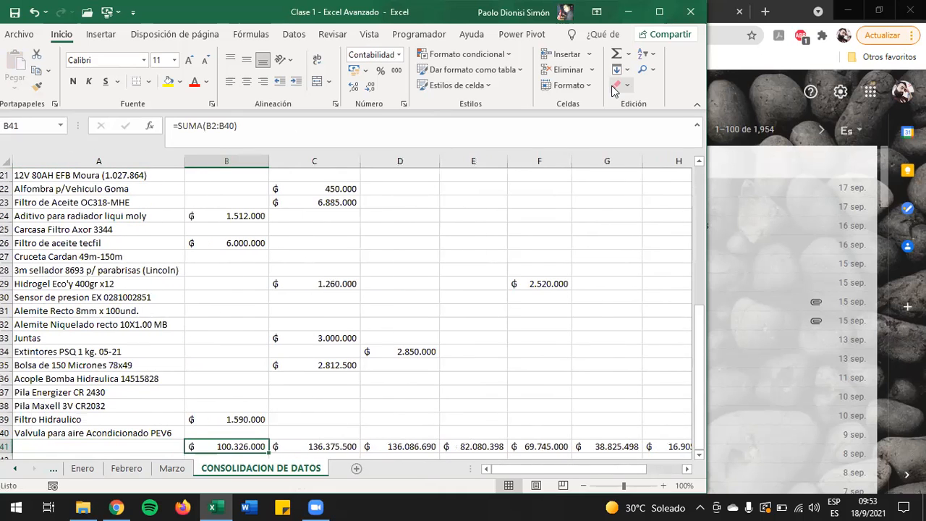
{"action": "scroll", "coordinate": [612, 88], "scroll_direction": "down", "scroll_amount": 1}
{"action": "scroll", "coordinate": [281, 405], "scroll_direction": "down", "scroll_amount": 2}
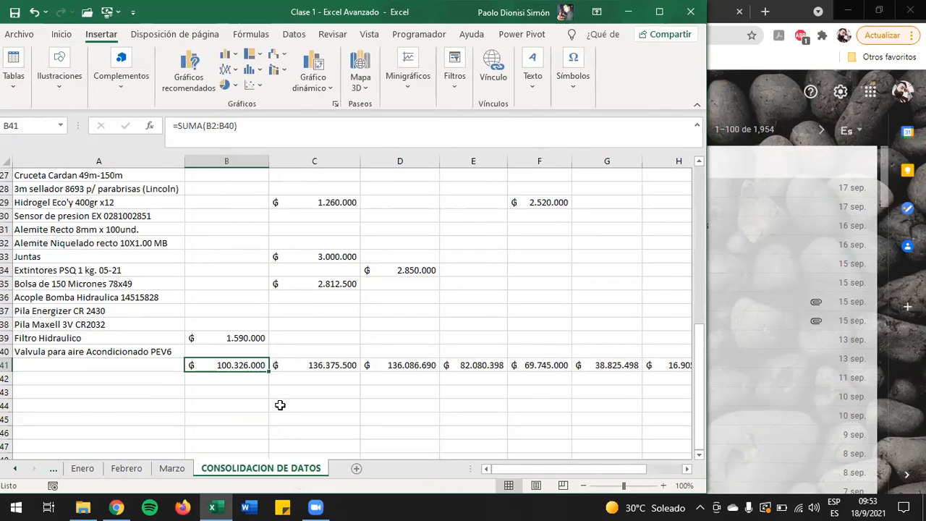
Step: Go to the Enero sheet and inspect its Total general row for comparison with the consolidated totals
{"action": "left_click", "coordinate": [214, 389]}
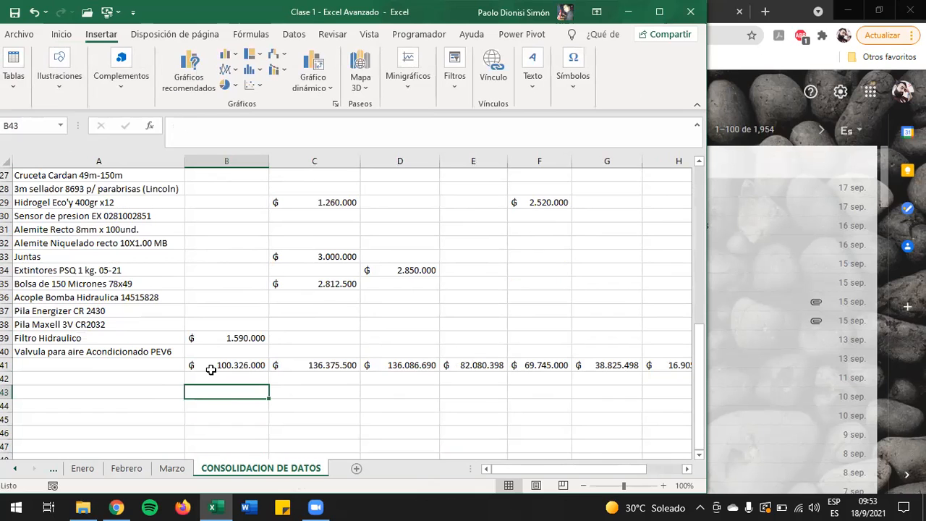
{"action": "left_click", "coordinate": [82, 468]}
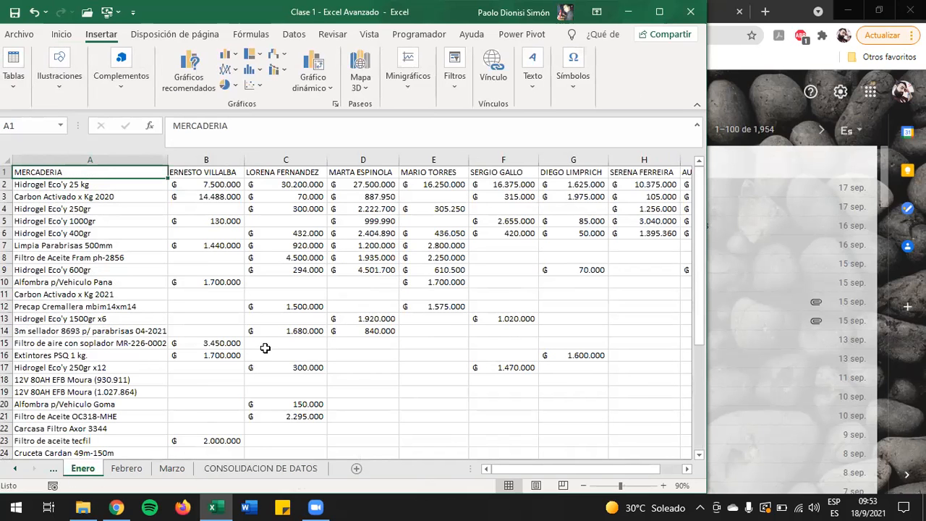
{"action": "scroll", "coordinate": [157, 352], "scroll_direction": "down", "scroll_amount": 8}
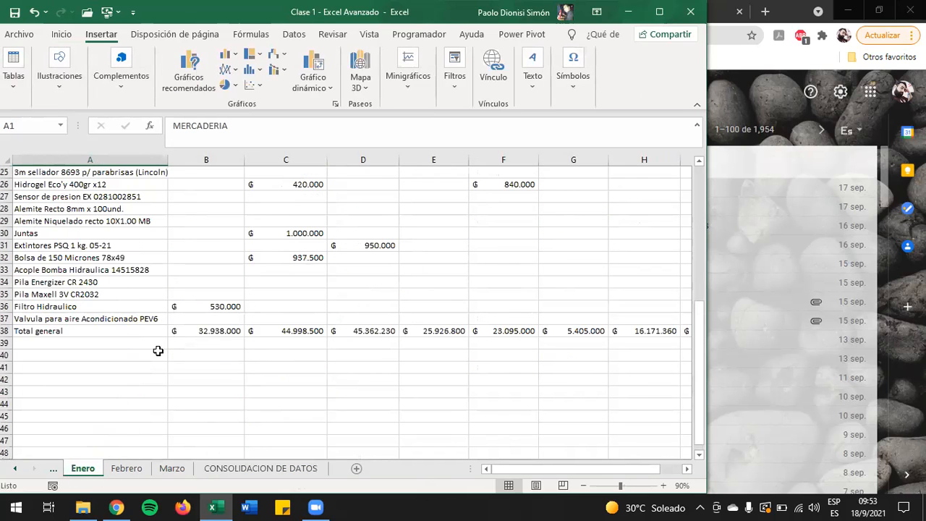
Step: Copy the Enero total in B38 and paste it as a value into B43 of the CONSOLIDACION DE DATOS sheet
{"action": "left_click", "coordinate": [222, 331]}
{"action": "key", "text": "ctrl+c"}
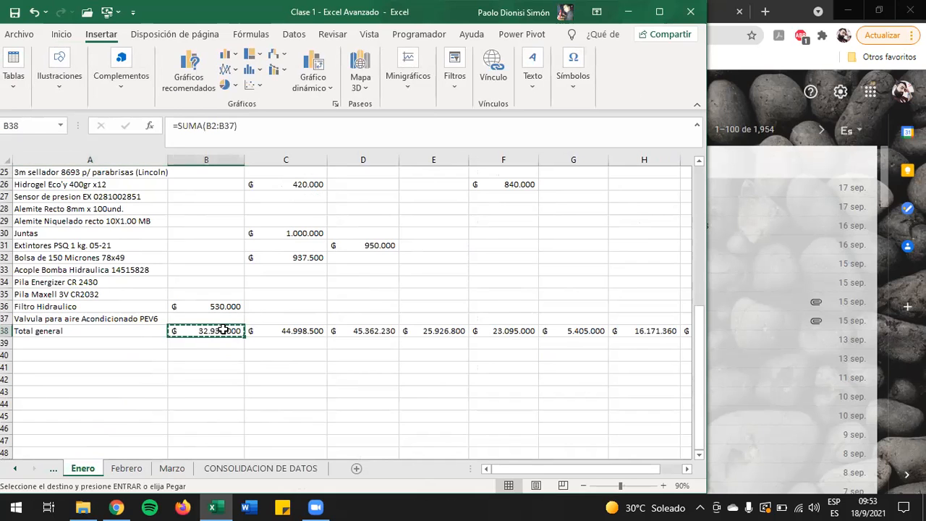
{"action": "scroll", "coordinate": [209, 295], "scroll_direction": "up", "scroll_amount": 8}
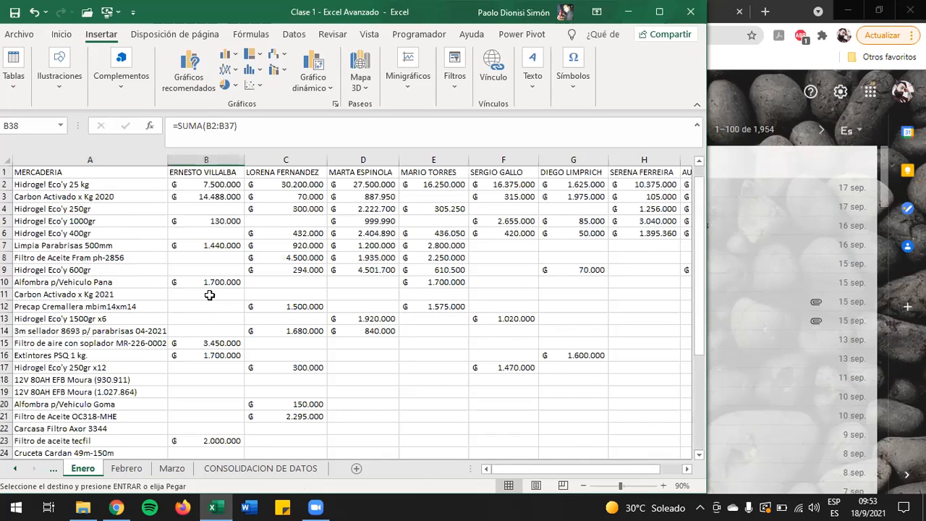
{"action": "scroll", "coordinate": [201, 245], "scroll_direction": "down", "scroll_amount": 9}
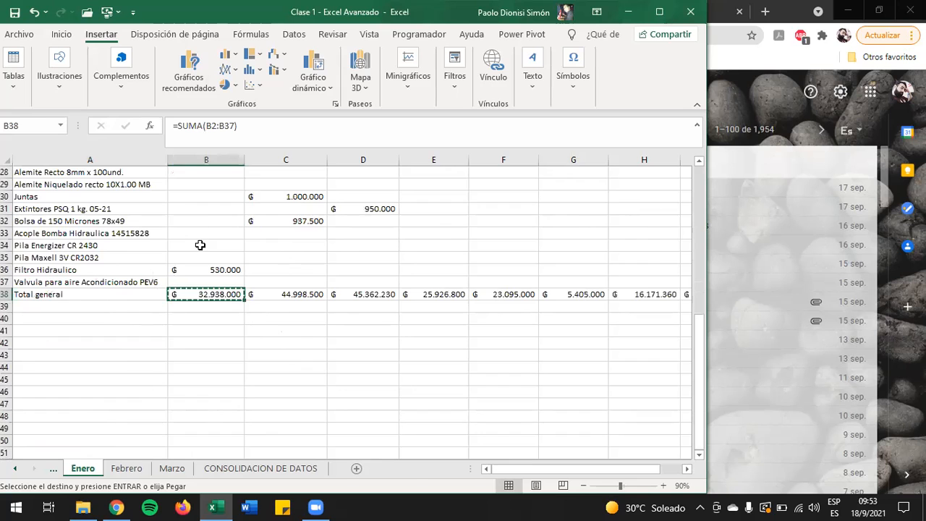
{"action": "left_click", "coordinate": [216, 468]}
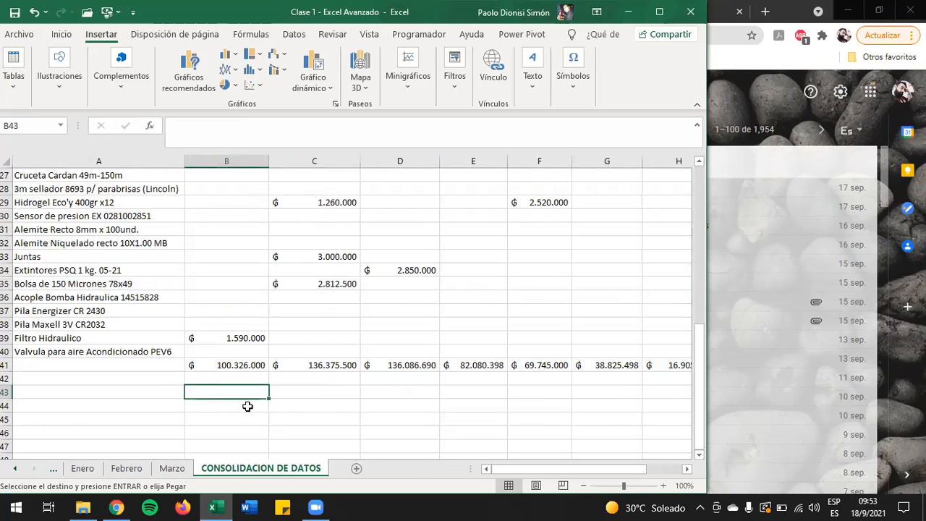
{"action": "left_click", "coordinate": [61, 34]}
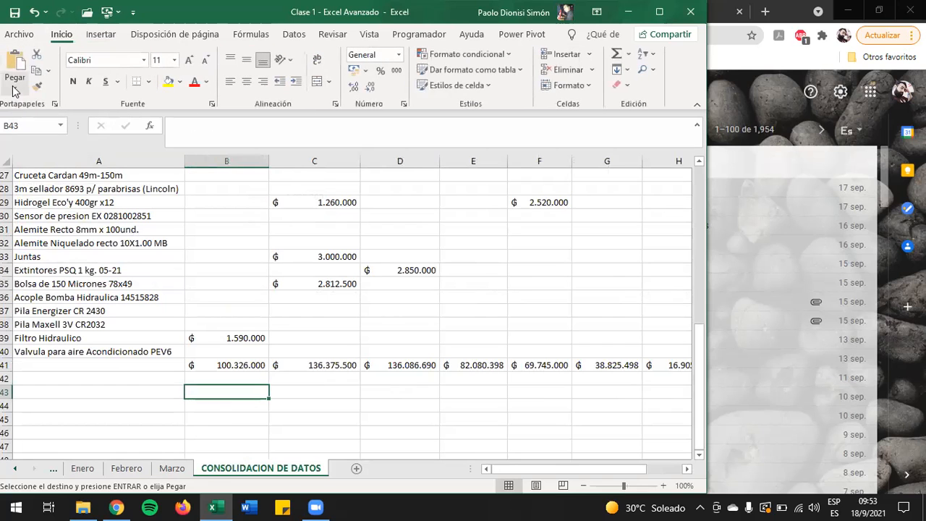
{"action": "left_click", "coordinate": [13, 91]}
{"action": "left_click", "coordinate": [16, 190]}
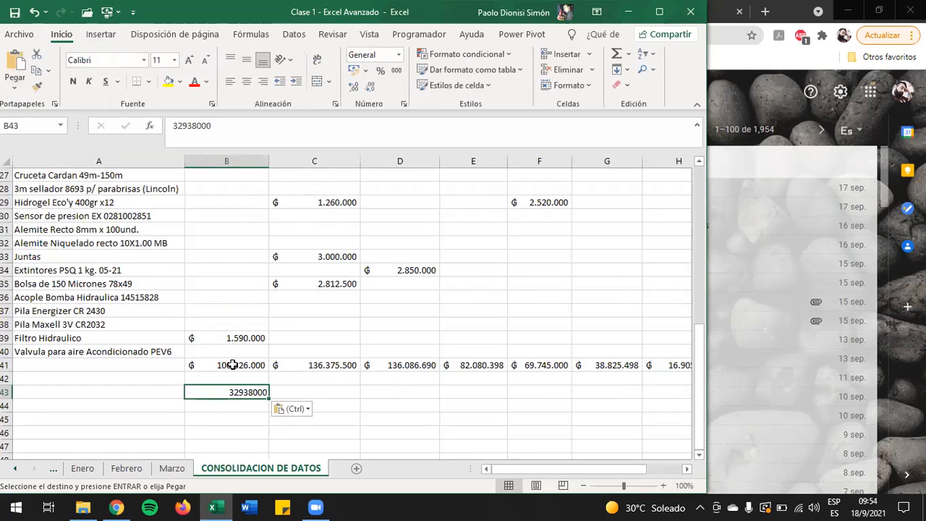
Step: Copy the Febrero total in B41 and paste it as a value into B44 of the CONSOLIDACION DE DATOS sheet
{"action": "left_click", "coordinate": [82, 468]}
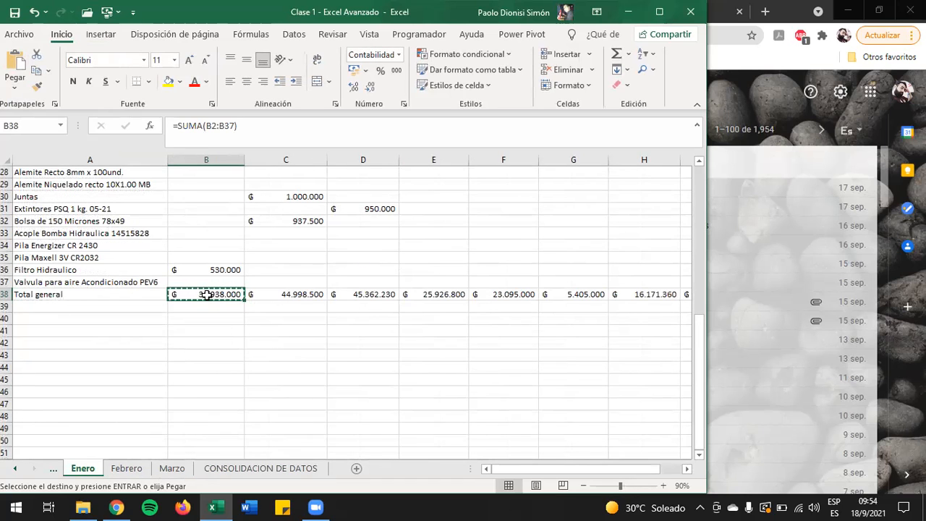
{"action": "scroll", "coordinate": [207, 294], "scroll_direction": "up", "scroll_amount": 1}
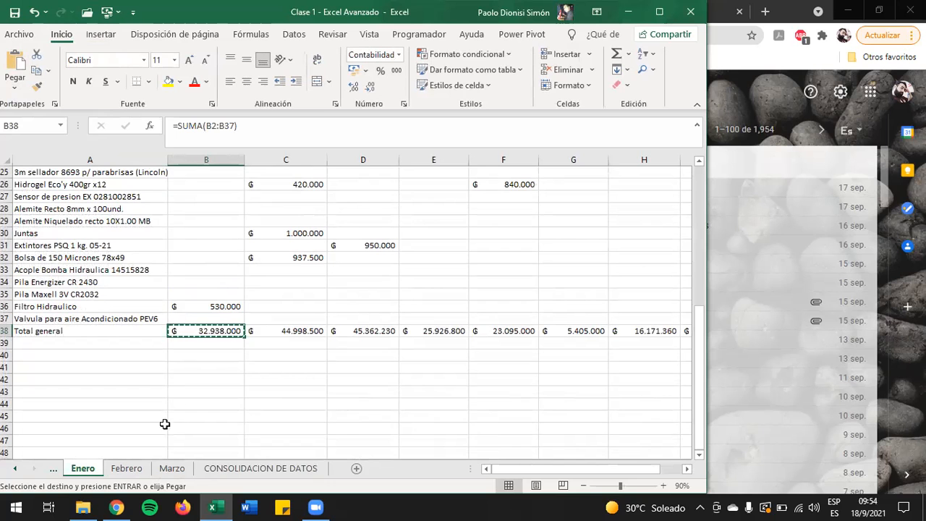
{"action": "left_click", "coordinate": [127, 469]}
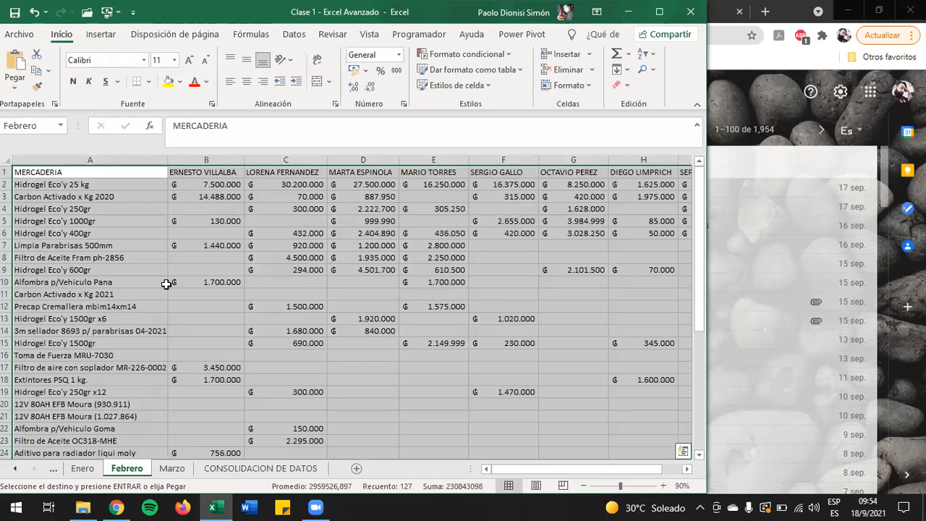
{"action": "left_click", "coordinate": [141, 272]}
{"action": "key", "text": "ctrl+Down"}
{"action": "key", "text": "Right"}
{"action": "key", "text": "ctrl+c"}
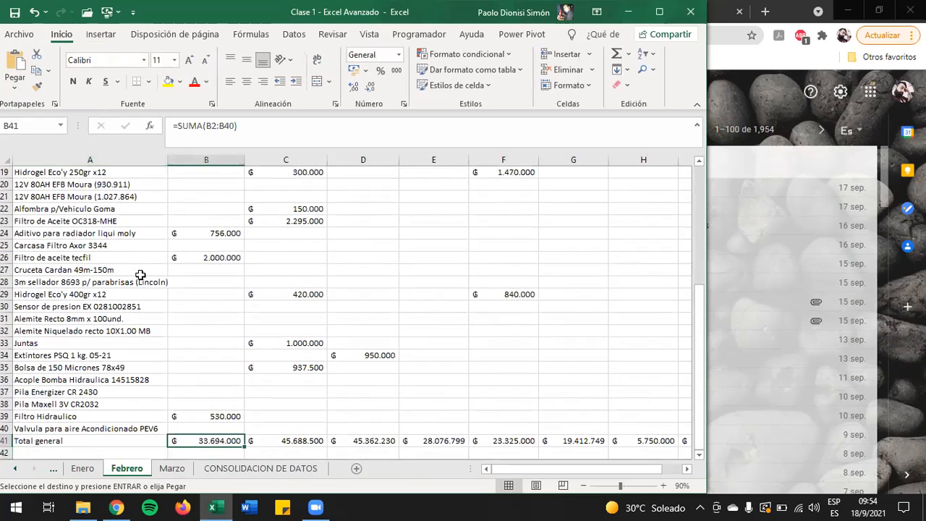
{"action": "key", "text": "ctrl+Page_Down"}
{"action": "key", "text": "ctrl+Page_Down"}
{"action": "key", "text": "Down"}
{"action": "key", "text": "ctrl+v"}
{"action": "key", "text": "ctrl"}
{"action": "key", "text": "v"}
{"action": "key", "text": "Down"}
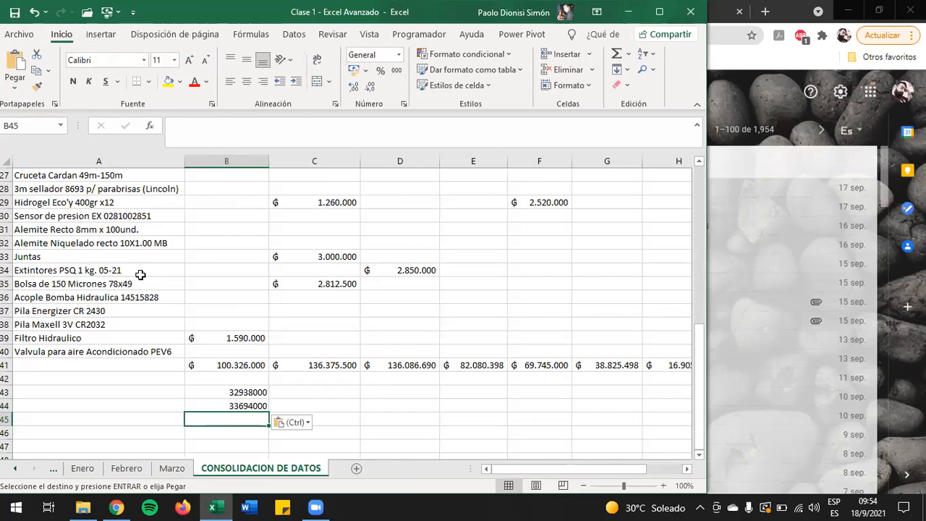
Step: Copy the Marzo total in B41 and paste it as a value into B45 of the CONSOLIDACION DE DATOS sheet
{"action": "key", "text": "ctrl+Page_Up"}
{"action": "key", "text": "Right"}
{"action": "key", "text": "Left"}
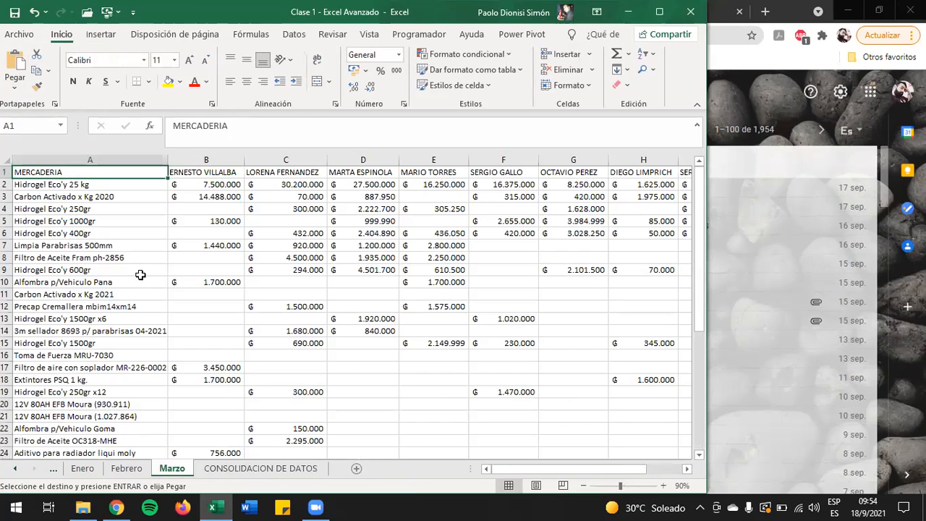
{"action": "key", "text": "ctrl+Down"}
{"action": "key", "text": "Right"}
{"action": "key", "text": "ctrl+c"}
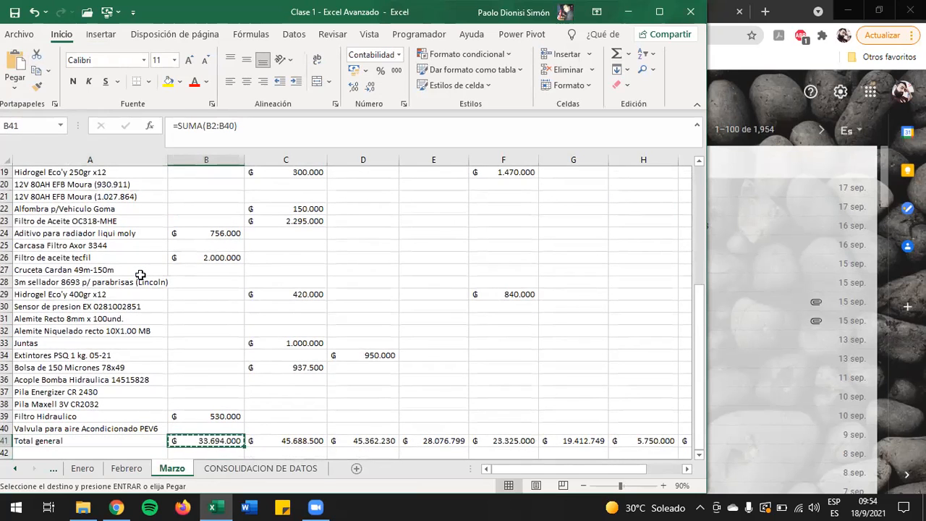
{"action": "key", "text": "ctrl+Page_Down"}
{"action": "key", "text": "ctrl+v"}
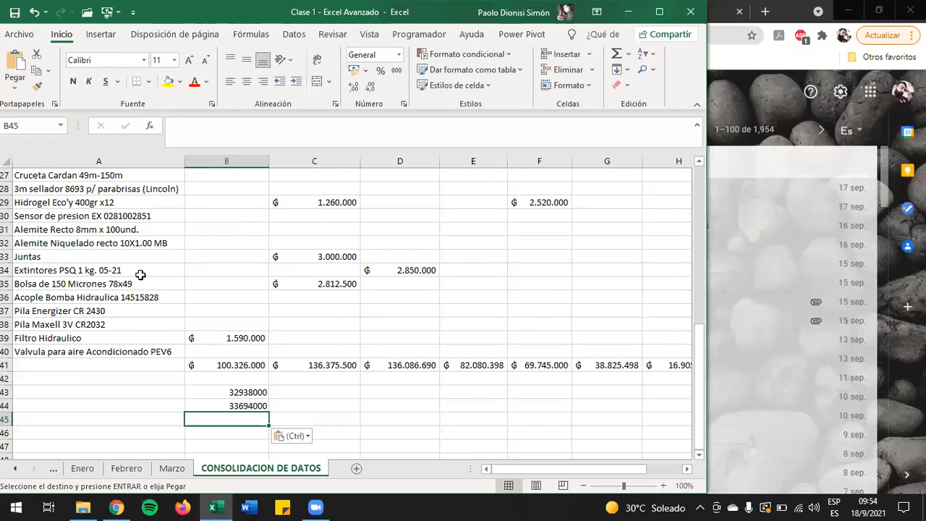
{"action": "key", "text": "ctrl"}
{"action": "key", "text": "v"}
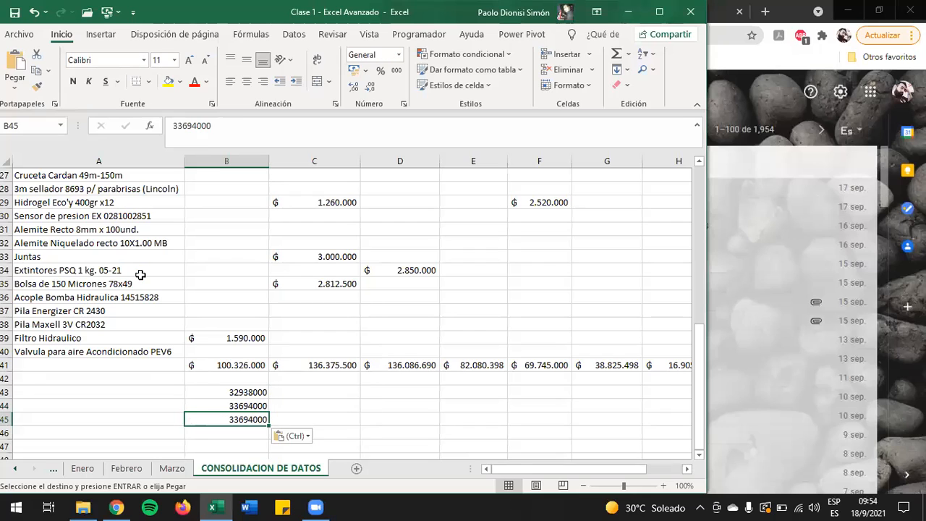
{"action": "key", "text": "Down"}
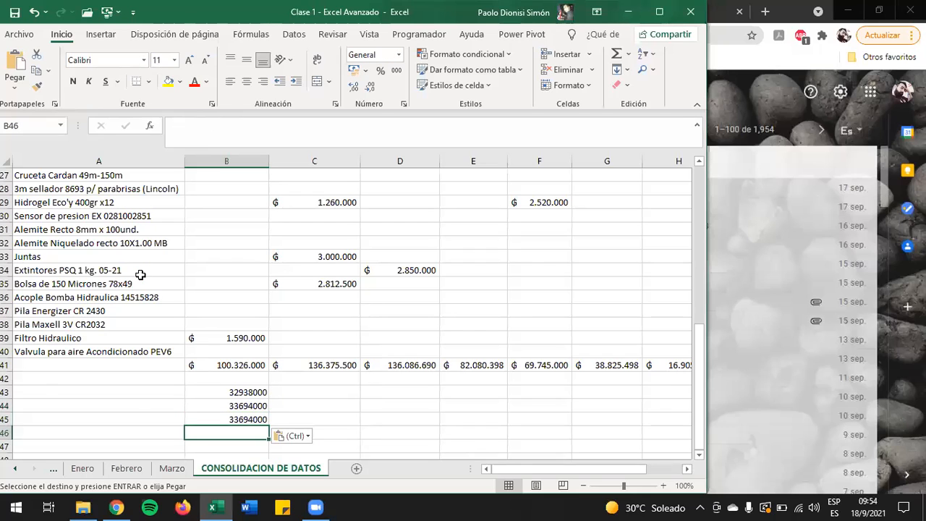
Step: Sum the three monthly values B43:B45 in B46 and compare the result with the consolidated total in B41
{"action": "key", "text": "alt+equal"}
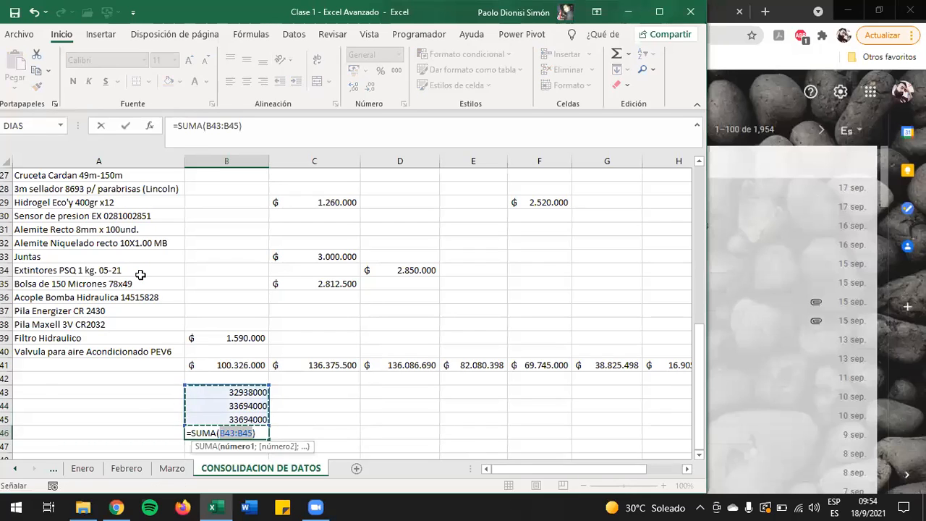
{"action": "key", "text": "Return"}
{"action": "key", "text": "Up"}
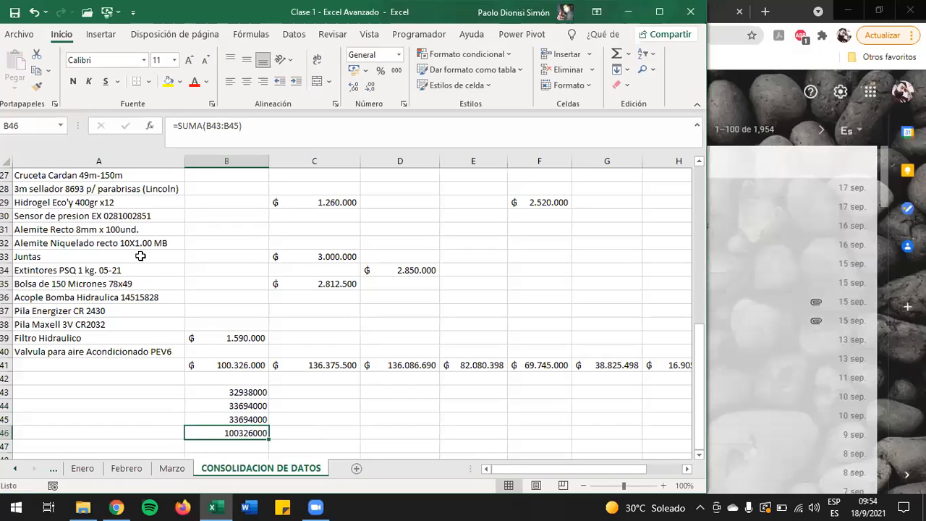
{"action": "left_click", "coordinate": [253, 364]}
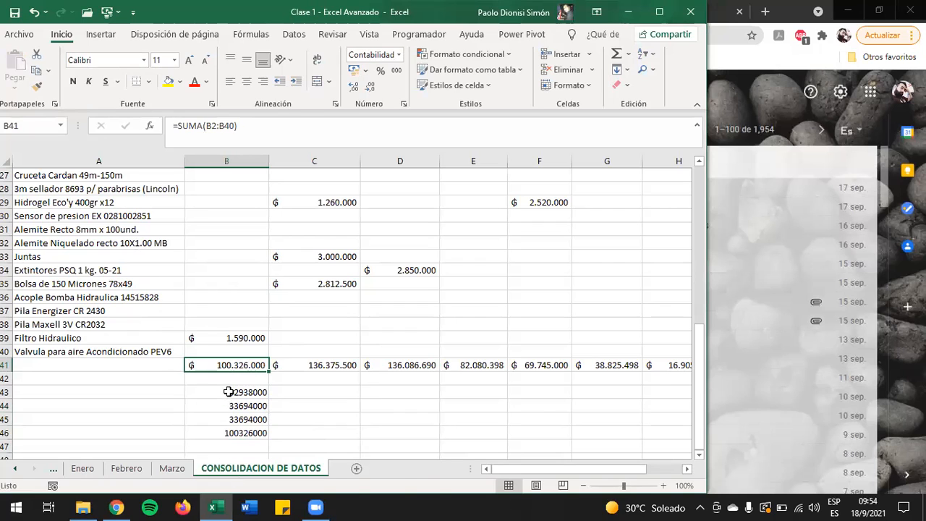
{"action": "left_click_drag", "start_coordinate": [228, 392], "coordinate": [229, 416]}
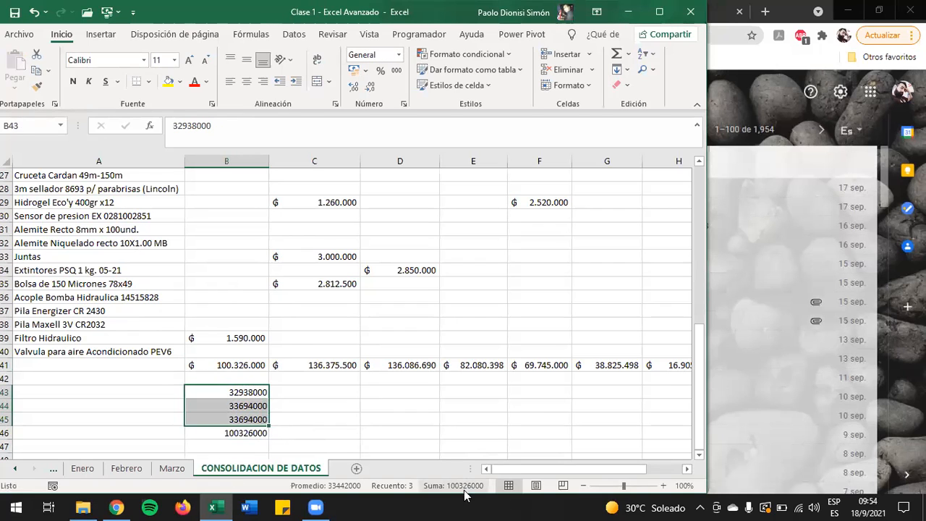
{"action": "left_click", "coordinate": [252, 432]}
{"action": "left_click", "coordinate": [255, 369]}
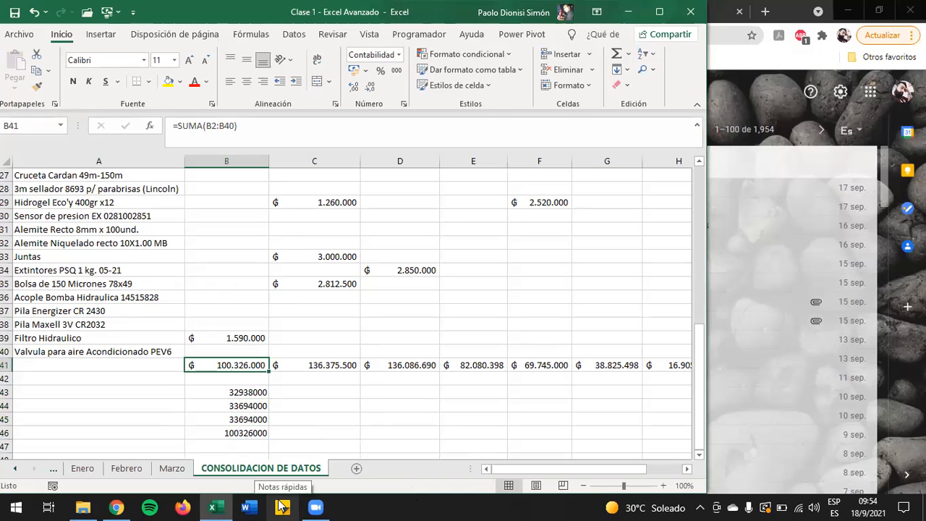
Step: Review the salesperson headers across row 1 of the consolidated table through column K
{"action": "scroll", "coordinate": [246, 474], "scroll_direction": "up", "scroll_amount": 9}
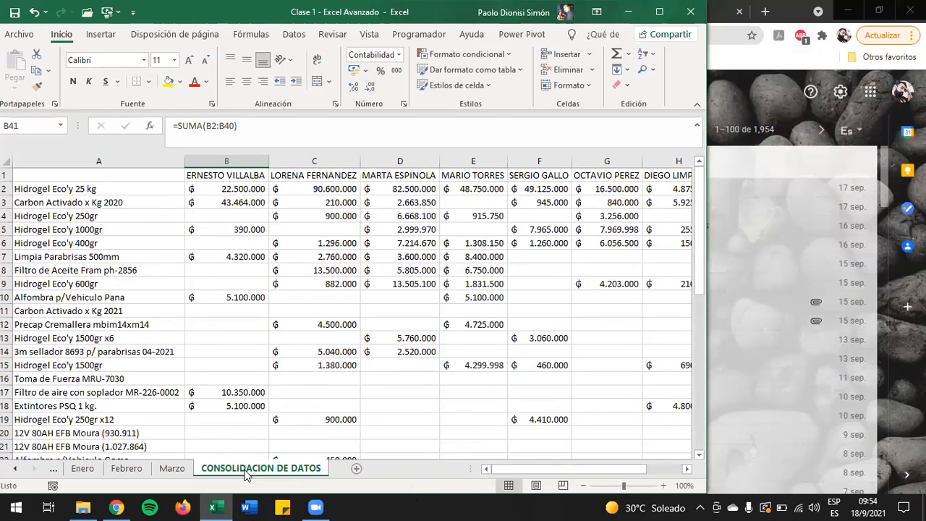
{"action": "left_click", "coordinate": [434, 176]}
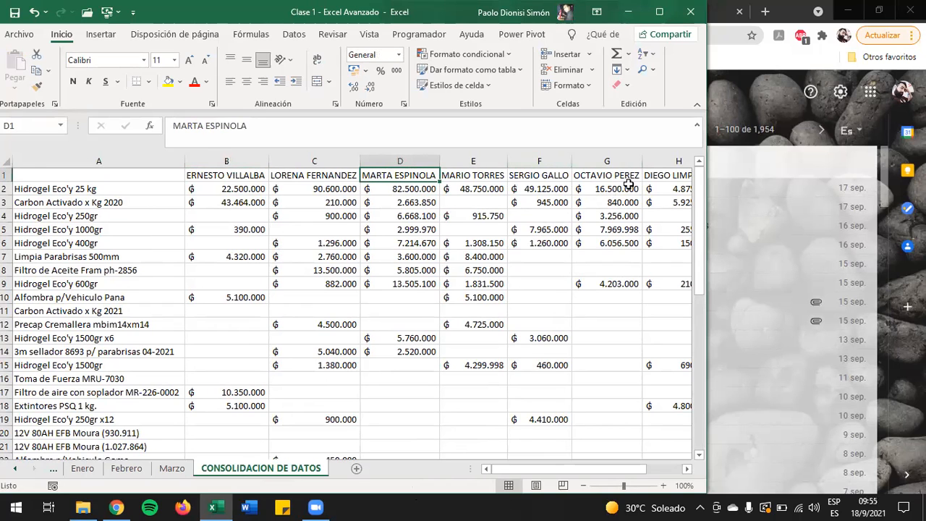
{"action": "scroll", "coordinate": [538, 233], "scroll_direction": "down", "scroll_amount": 3}
{"action": "scroll", "coordinate": [537, 234], "scroll_direction": "up", "scroll_amount": 3}
{"action": "key", "text": "Right"}
{"action": "key", "text": "Right"}
{"action": "key", "text": "Right"}
{"action": "key", "text": "Right"}
{"action": "key", "text": "Right"}
{"action": "key", "text": "Right"}
{"action": "key", "text": "Right"}
{"action": "key", "text": "Right"}
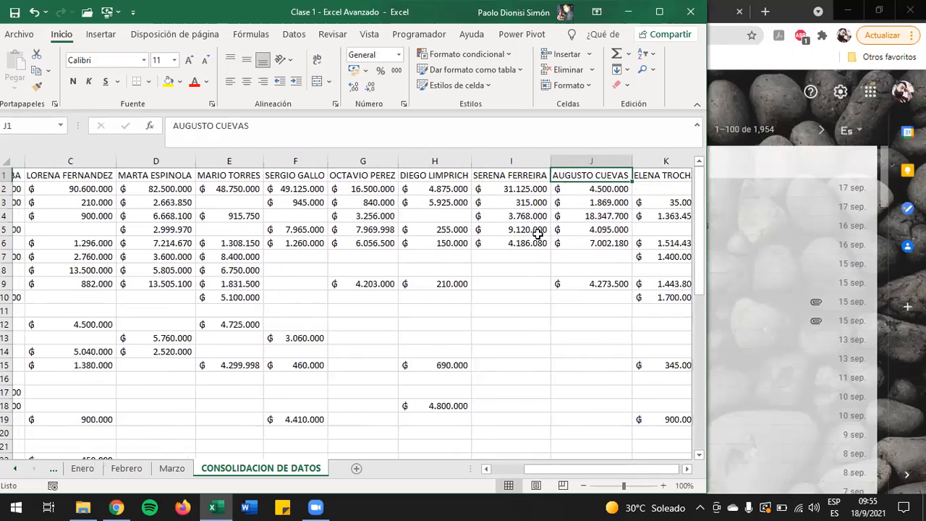
{"action": "key", "text": "Left"}
{"action": "key", "text": "Left"}
{"action": "key", "text": "Left"}
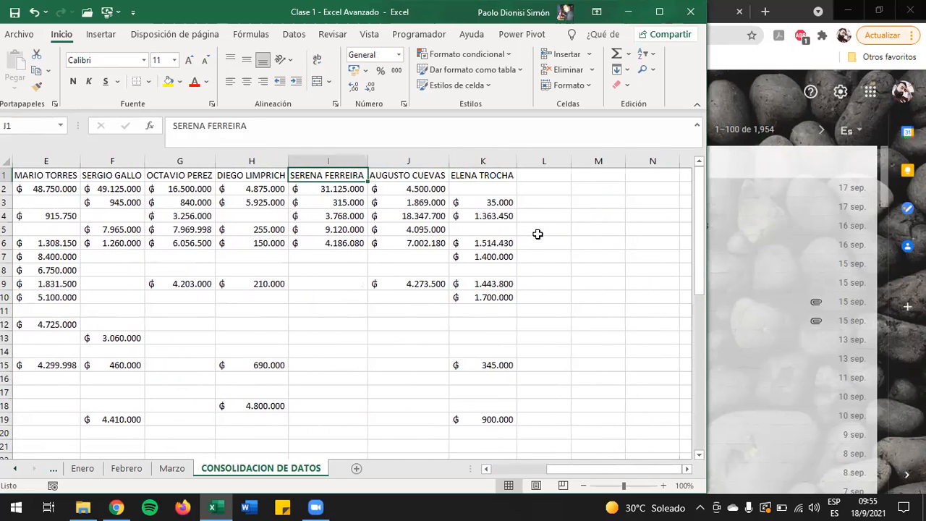
{"action": "key", "text": "Down"}
{"action": "key", "text": "Left"}
{"action": "key", "text": "Right"}
{"action": "key", "text": "Left"}
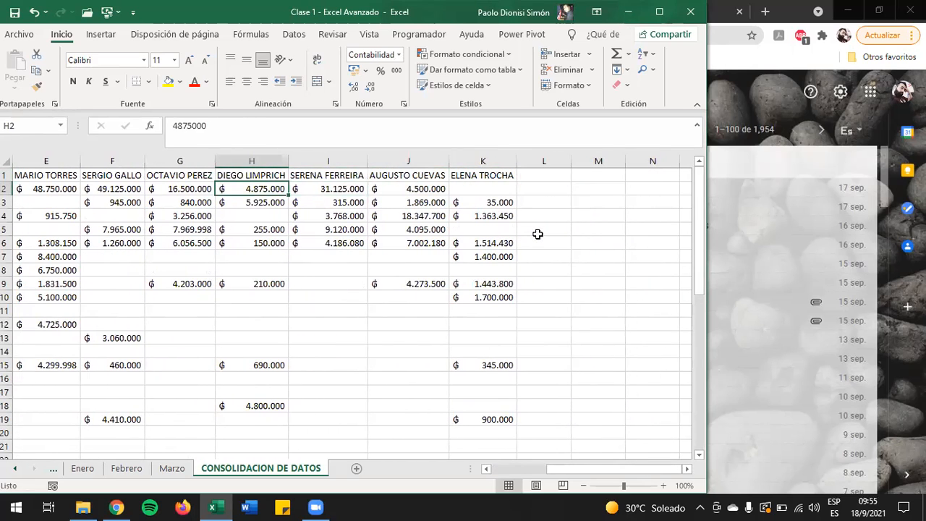
Step: Examine the consolidated amounts per product and salesperson in rows 2 to 10 of the table
{"action": "key", "text": "Home"}
{"action": "key", "text": "Right"}
{"action": "key", "text": "Right"}
{"action": "key", "text": "Right"}
{"action": "key", "text": "Right"}
{"action": "key", "text": "Right"}
{"action": "key", "text": "Right"}
{"action": "key", "text": "Right"}
{"action": "key", "text": "Right"}
{"action": "key", "text": "Right"}
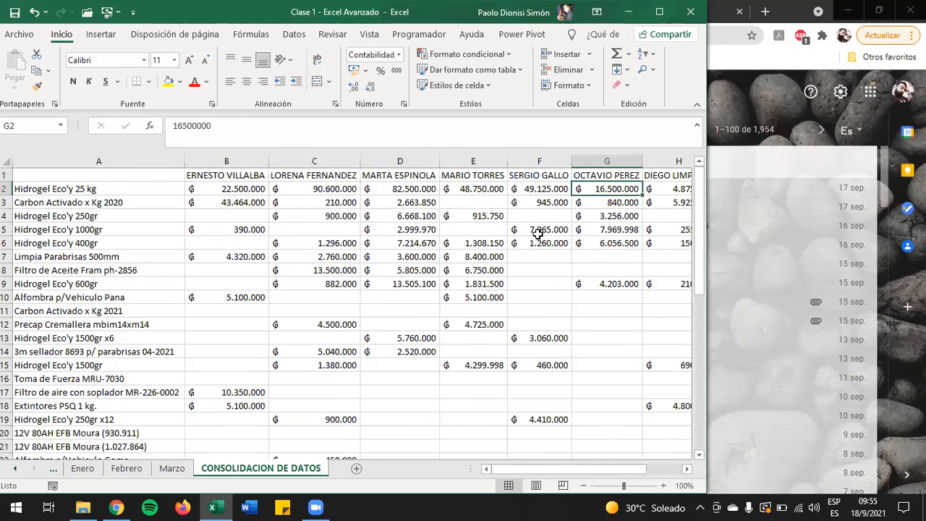
{"action": "key", "text": "Down"}
{"action": "key", "text": "Down"}
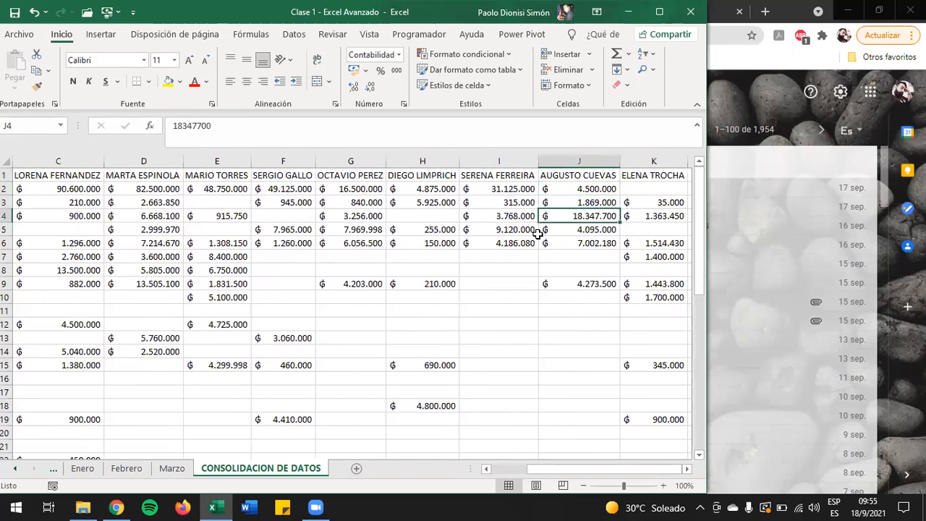
{"action": "key", "text": "Left"}
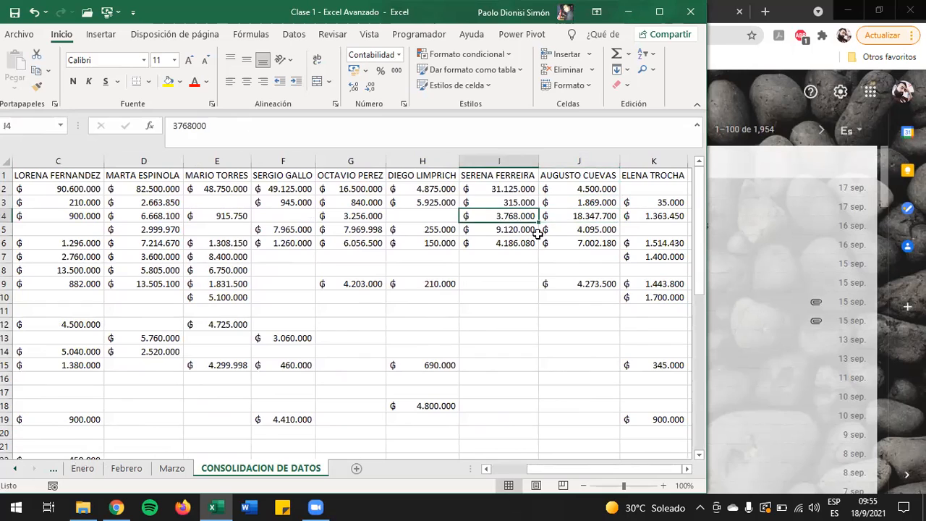
{"action": "key", "text": "Up"}
{"action": "key", "text": "Down"}
{"action": "key", "text": "Down"}
{"action": "key", "text": "Up"}
{"action": "key", "text": "Down"}
{"action": "key", "text": "Down"}
{"action": "key", "text": "Down"}
{"action": "key", "text": "Down"}
{"action": "key", "text": "Left"}
{"action": "key", "text": "Left"}
{"action": "key", "text": "Left"}
{"action": "key", "text": "Left"}
{"action": "key", "text": "Left"}
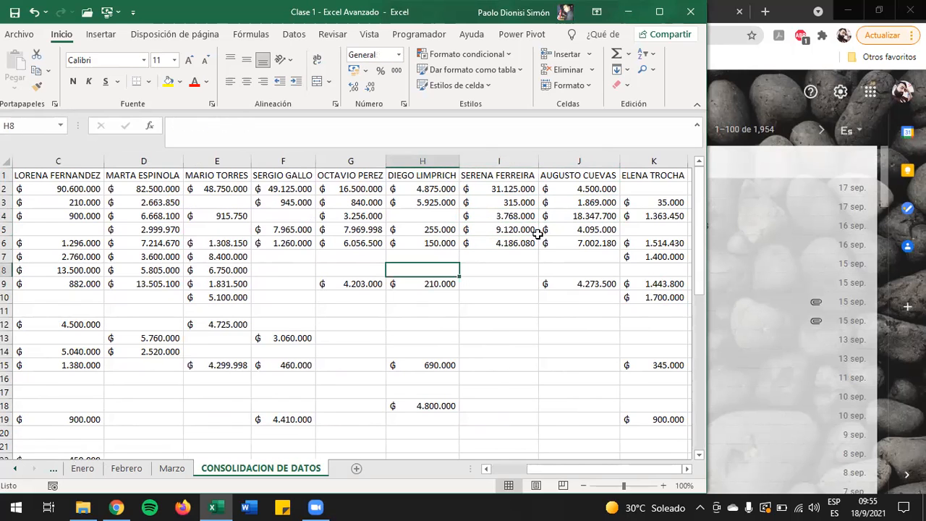
{"action": "key", "text": "Left"}
{"action": "key", "text": "Left"}
{"action": "key", "text": "Left"}
{"action": "key", "text": "Right"}
{"action": "key", "text": "Down"}
{"action": "key", "text": "Down"}
{"action": "key", "text": "Left"}
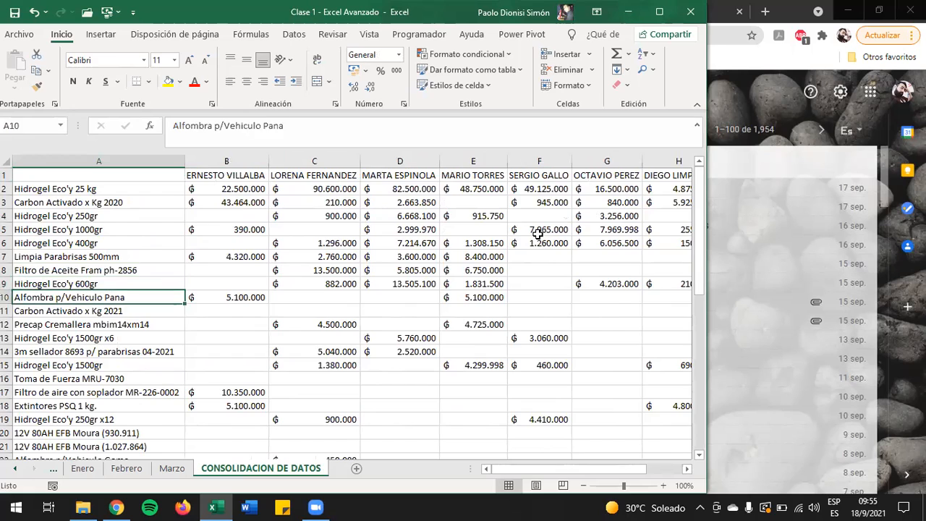
Step: Inspect the end of the consolidated table, including the row 41 totals, the check values below and the last product rows
{"action": "key", "text": "ctrl+Down"}
{"action": "key", "text": "Down"}
{"action": "key", "text": "Down"}
{"action": "key", "text": "Right"}
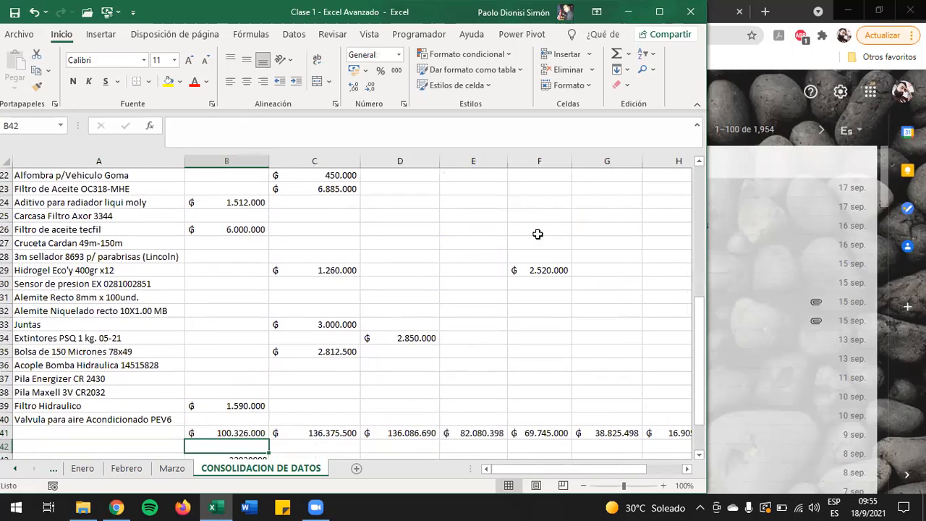
{"action": "key", "text": "Down"}
{"action": "key", "text": "Down"}
{"action": "key", "text": "Up"}
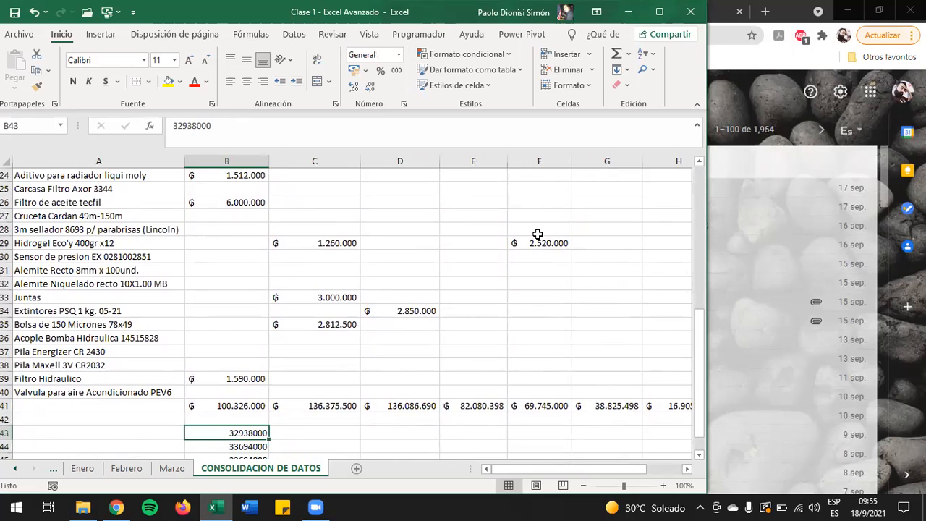
{"action": "key", "text": "Up"}
{"action": "key", "text": "Up"}
{"action": "key", "text": "Up"}
{"action": "key", "text": "Up"}
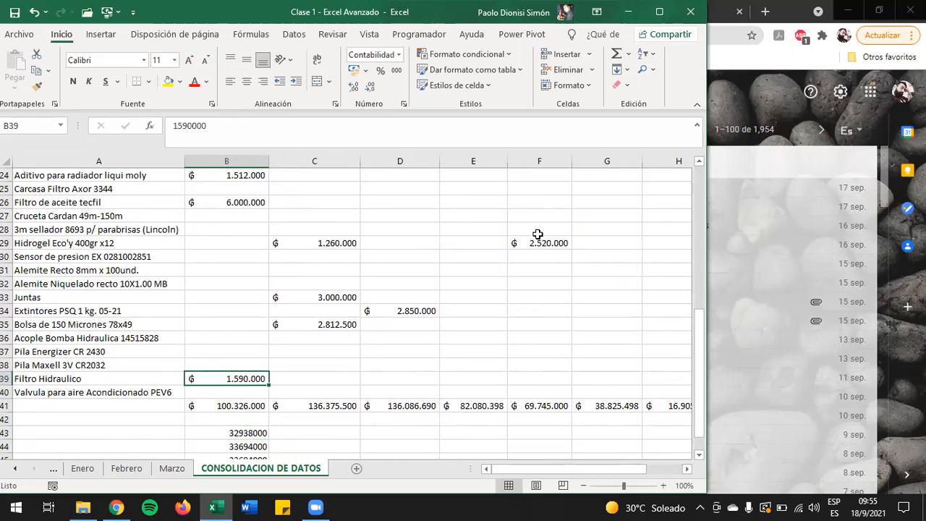
{"action": "key", "text": "Left"}
{"action": "key", "text": "Right"}
{"action": "key", "text": "Left"}
{"action": "key", "text": "Right"}
{"action": "key", "text": "Left"}
{"action": "key", "text": "Up"}
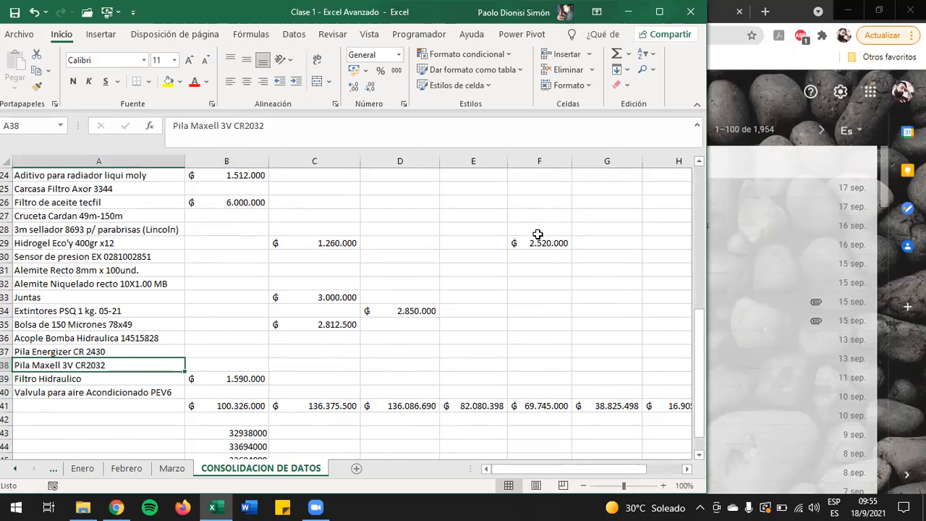
Step: Locate the consolidated Filtro Hidraulico amount in column B of the CONSOLIDACION DE DATOS sheet
{"action": "key", "text": "ctrl+Up"}
{"action": "key", "text": "Up"}
{"action": "key", "text": "Right"}
{"action": "key", "text": "Left"}
{"action": "key", "text": "Down"}
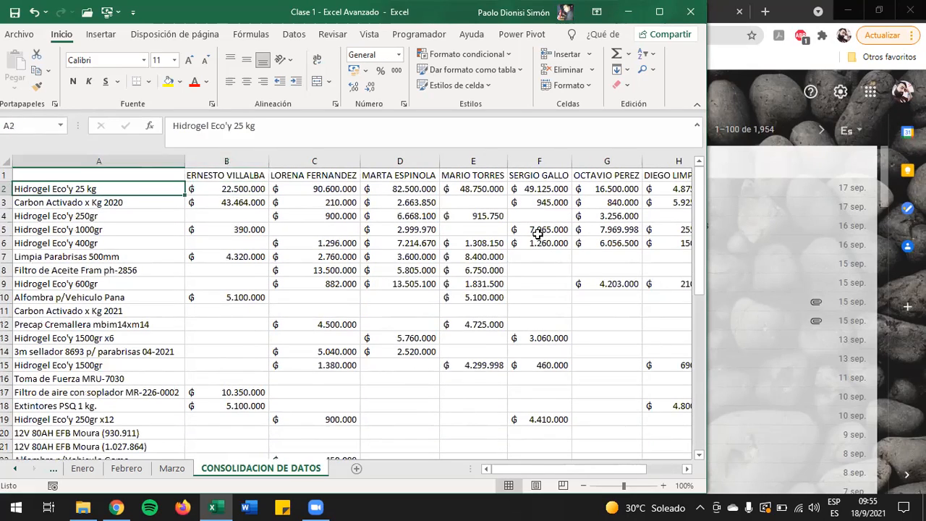
{"action": "key", "text": "ctrl+Down"}
{"action": "key", "text": "Right"}
{"action": "key", "text": "Up"}
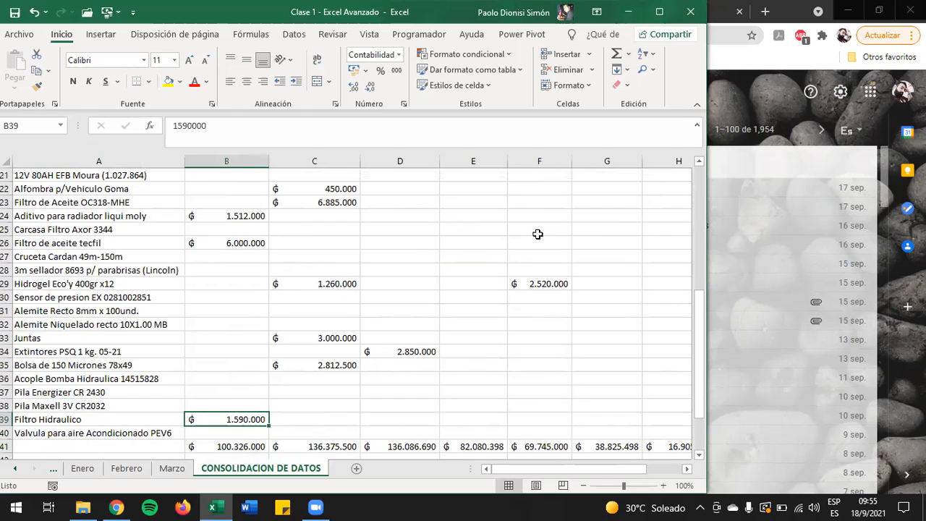
Step: Compare the Filtro Hidraulico amounts in column B of the Enero, Febrero and Marzo sheets with the consolidated amount, and return to cell A1
{"action": "key", "text": "ctrl+Page_Up"}
{"action": "key", "text": "ctrl+Page_Up"}
{"action": "key", "text": "ctrl+Page_Up"}
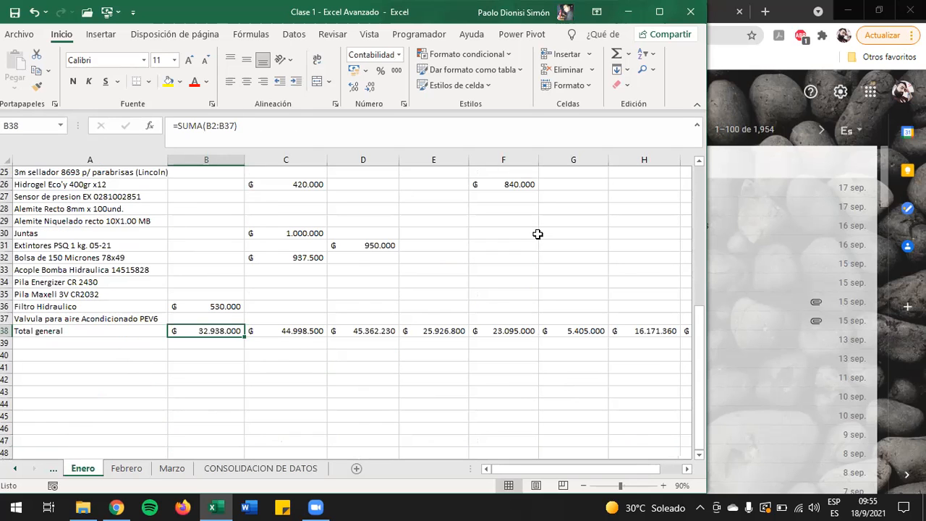
{"action": "key", "text": "Up"}
{"action": "key", "text": "Up"}
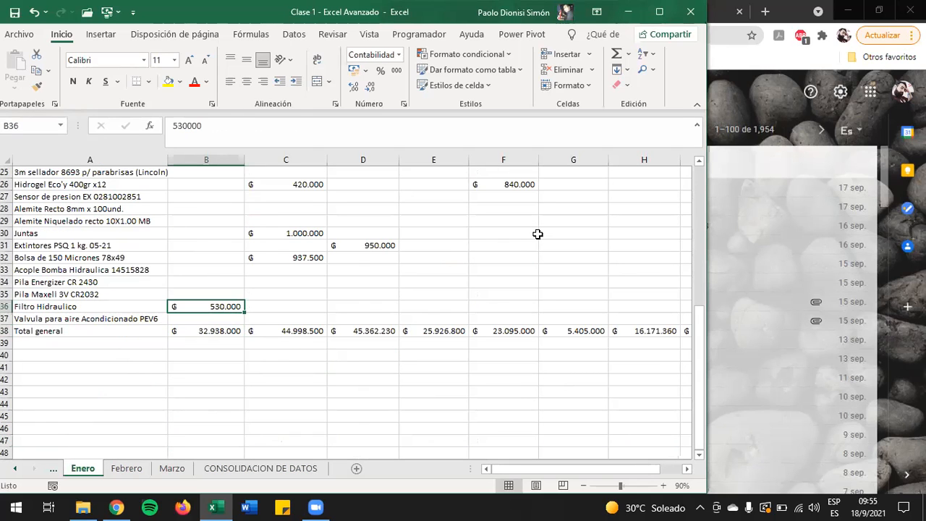
{"action": "key", "text": "ctrl+Page_Down"}
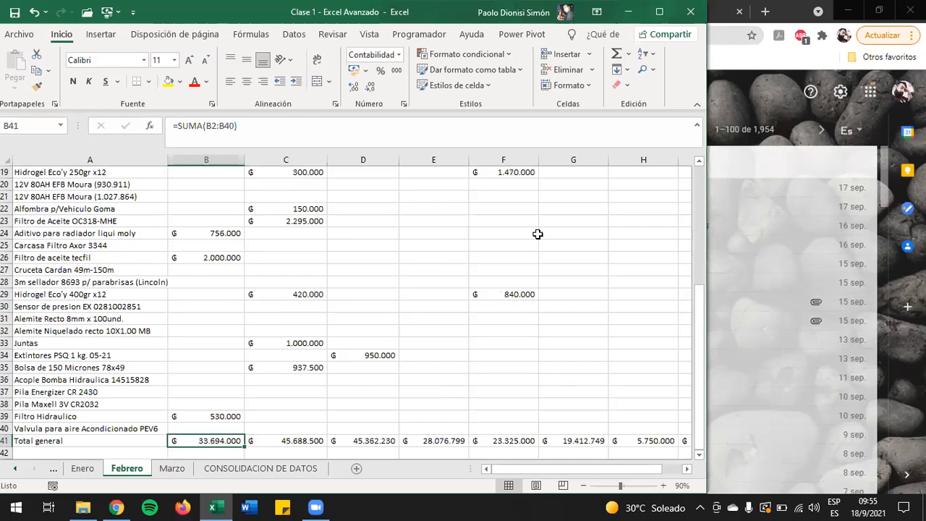
{"action": "key", "text": "Up"}
{"action": "key", "text": "Up"}
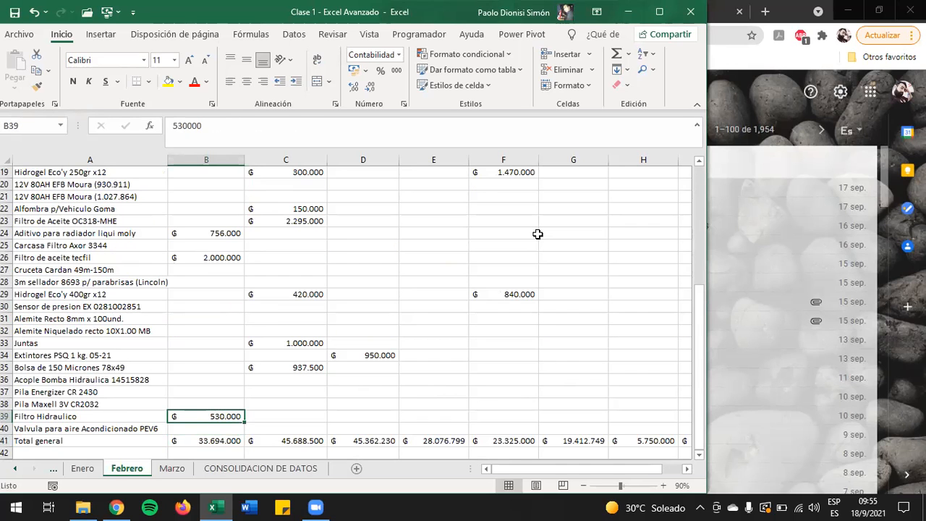
{"action": "key", "text": "ctrl+Page_Down"}
{"action": "key", "text": "Up"}
{"action": "key", "text": "Up"}
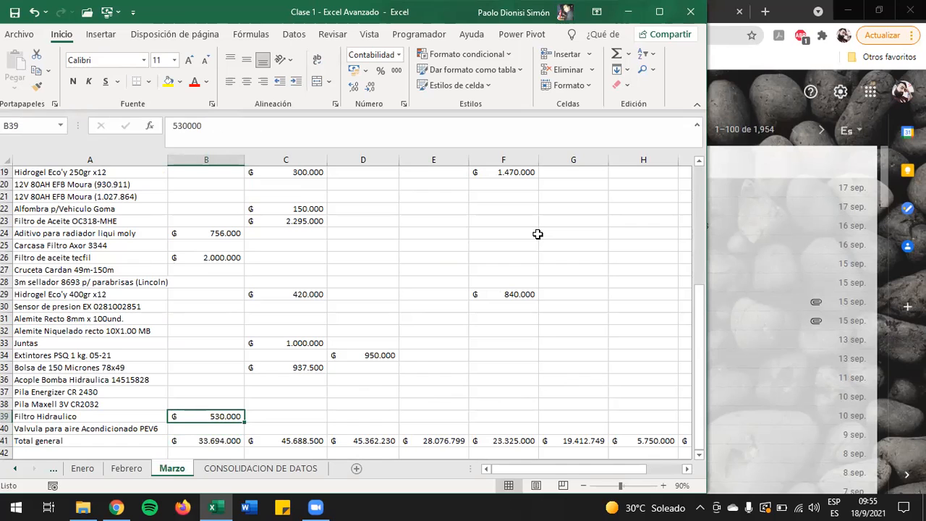
{"action": "key", "text": "ctrl+Page_Down"}
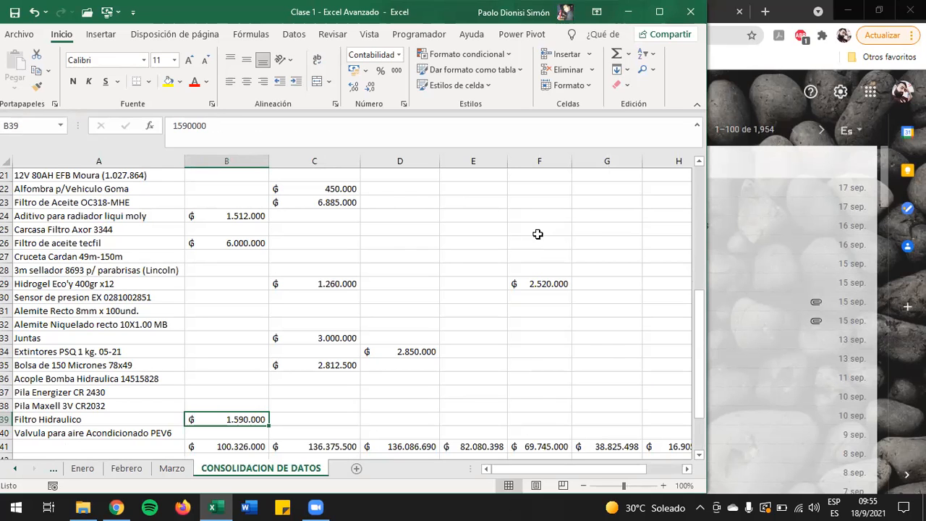
{"action": "key", "text": "ctrl+Home"}
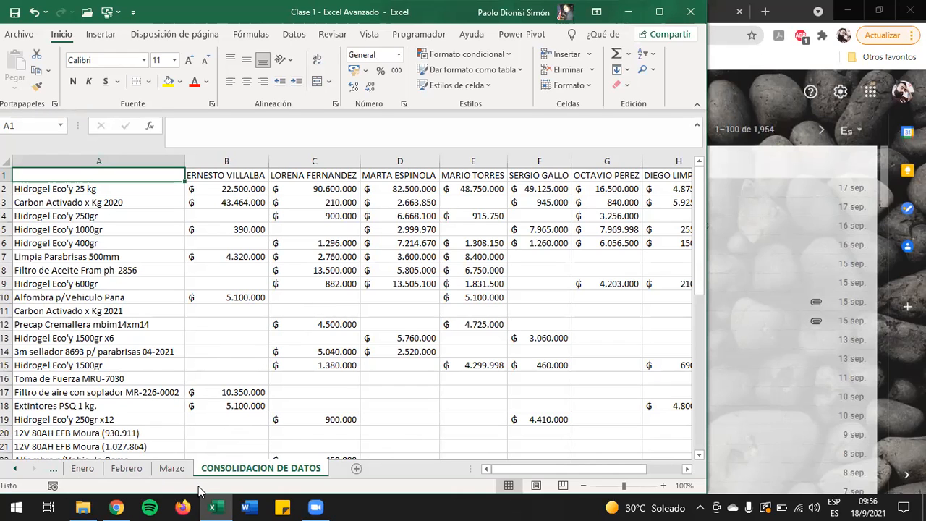
Step: Review the product and salesperson tables on the Enero and Febrero sheets, ending on the Enero sheet
{"action": "left_click", "coordinate": [82, 468]}
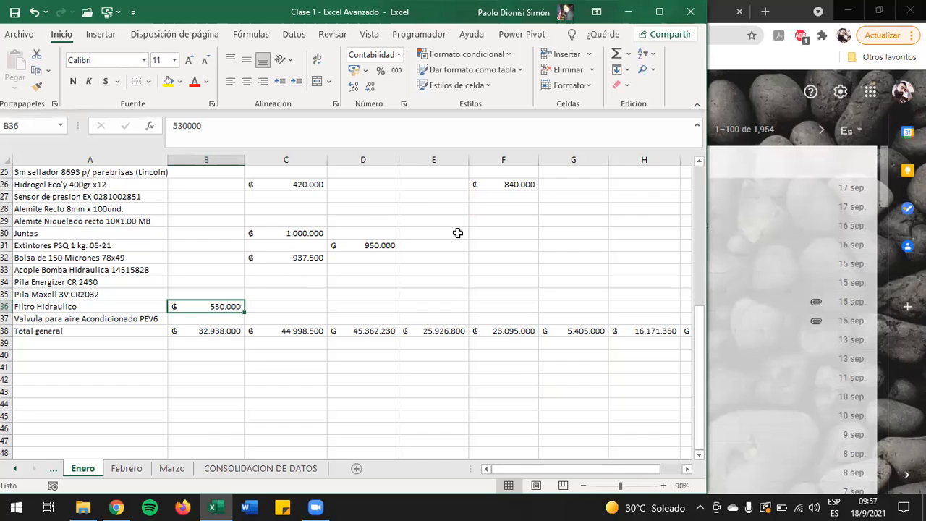
{"action": "scroll", "coordinate": [193, 339], "scroll_direction": "up", "scroll_amount": 8}
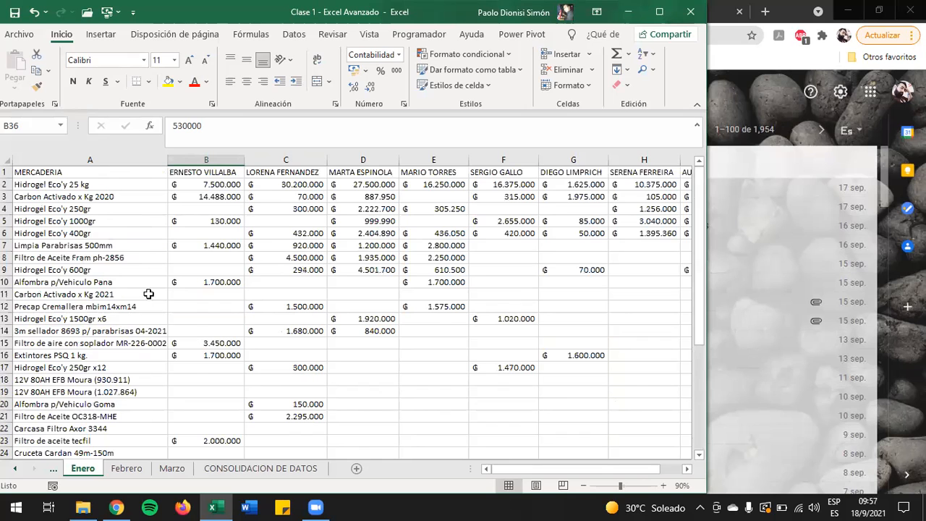
{"action": "left_click", "coordinate": [130, 469]}
{"action": "key", "text": "ctrl+Page_Down"}
{"action": "left_click", "coordinate": [130, 469]}
{"action": "key", "text": "ctrl+Page_Up"}
Step: Check the ranges that the defined names Enero, Febrero and Marzo refer to in the Name Manager
{"action": "left_click", "coordinate": [248, 38]}
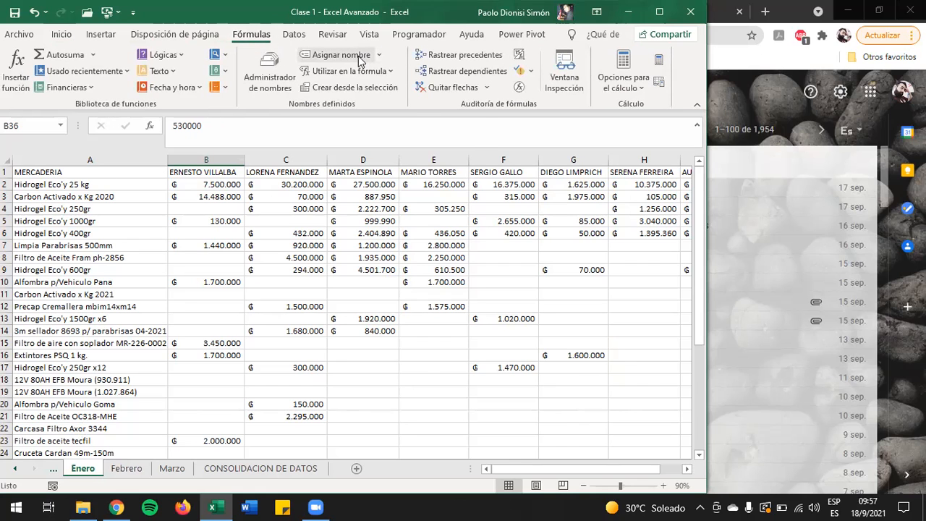
{"action": "left_click", "coordinate": [284, 79]}
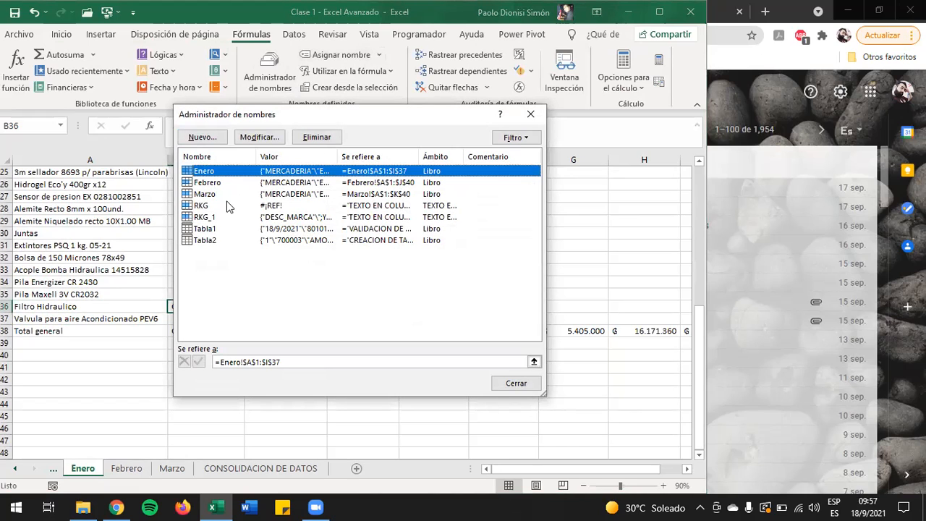
{"action": "left_click", "coordinate": [526, 387]}
{"action": "left_click", "coordinate": [346, 56]}
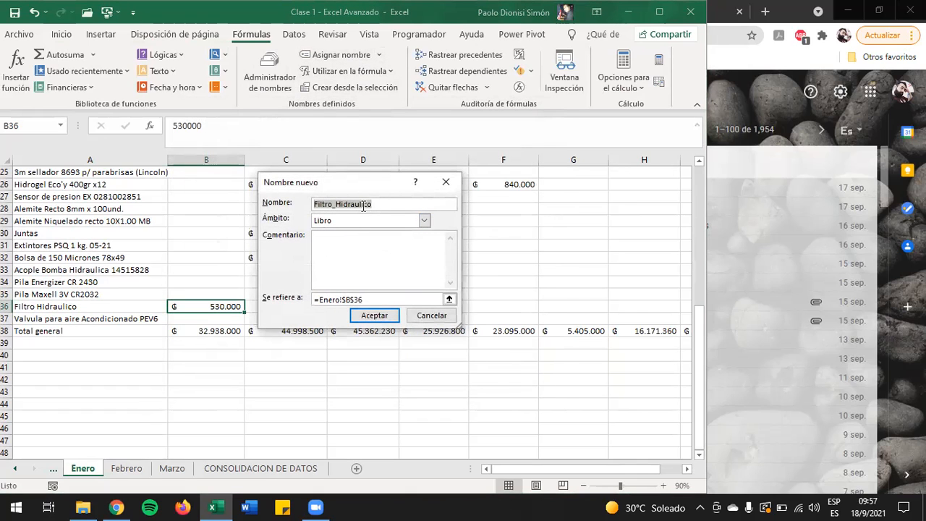
{"action": "type", "text": "g"}
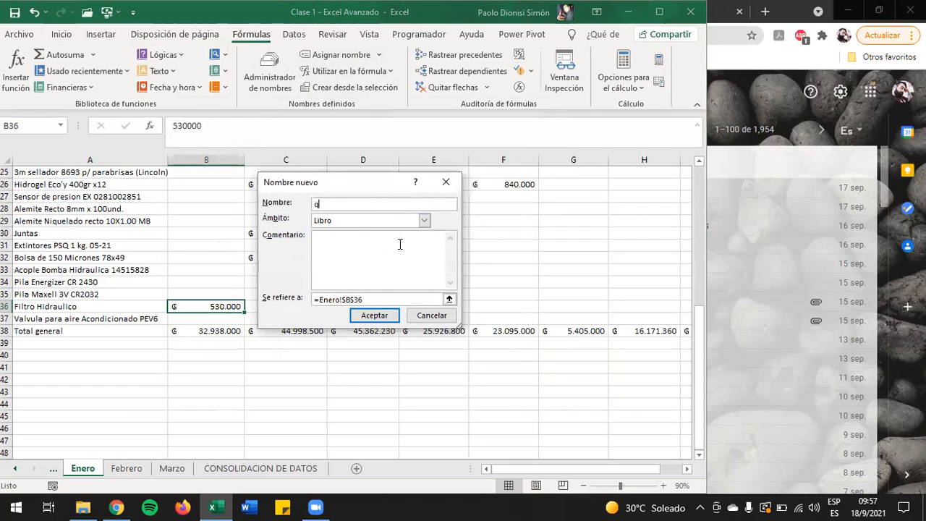
{"action": "key", "text": "BackSpace"}
{"action": "type", "text": "1"}
{"action": "key", "text": "BackSpace"}
{"action": "left_click", "coordinate": [432, 316]}
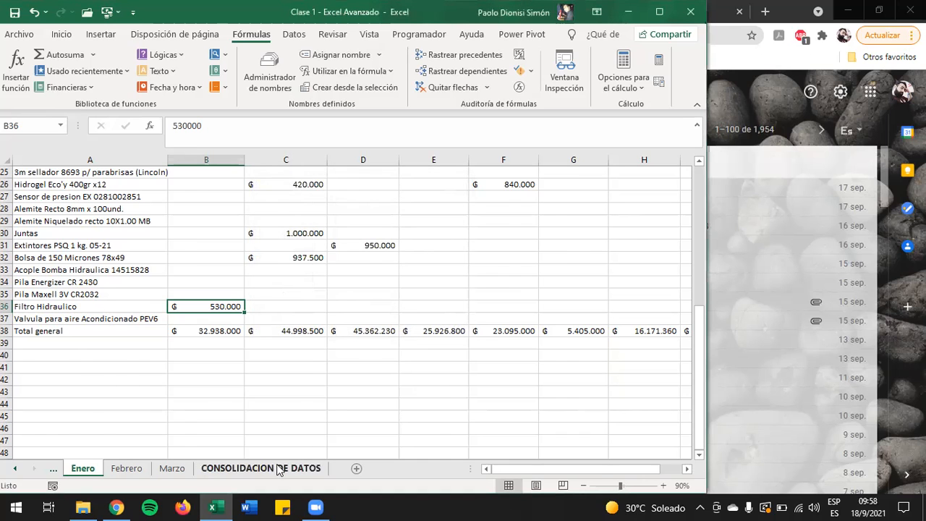
Step: Rerun the consolidation on the CONSOLIDACION DE DATOS sheet with the Suma function, the Enero, Febrero and Marzo references, and top-row and left-column labels
{"action": "left_click", "coordinate": [279, 469]}
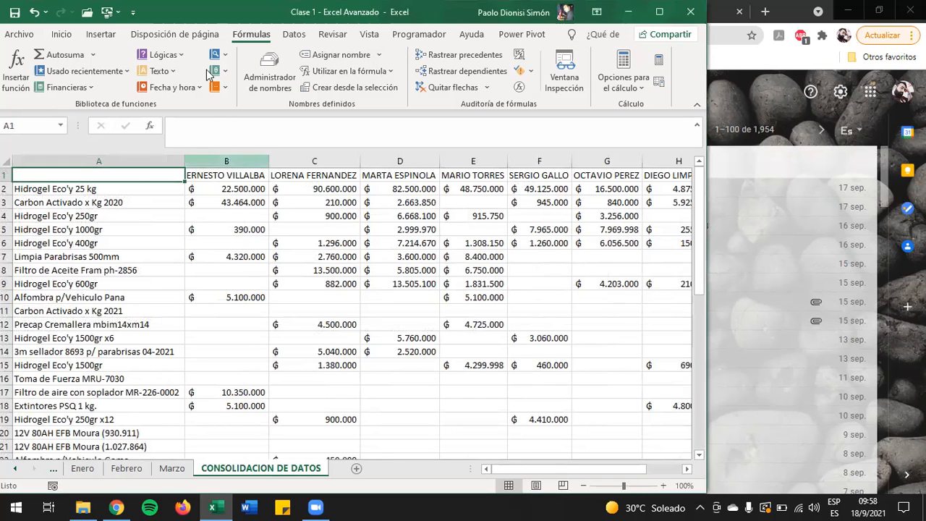
{"action": "left_click", "coordinate": [293, 34]}
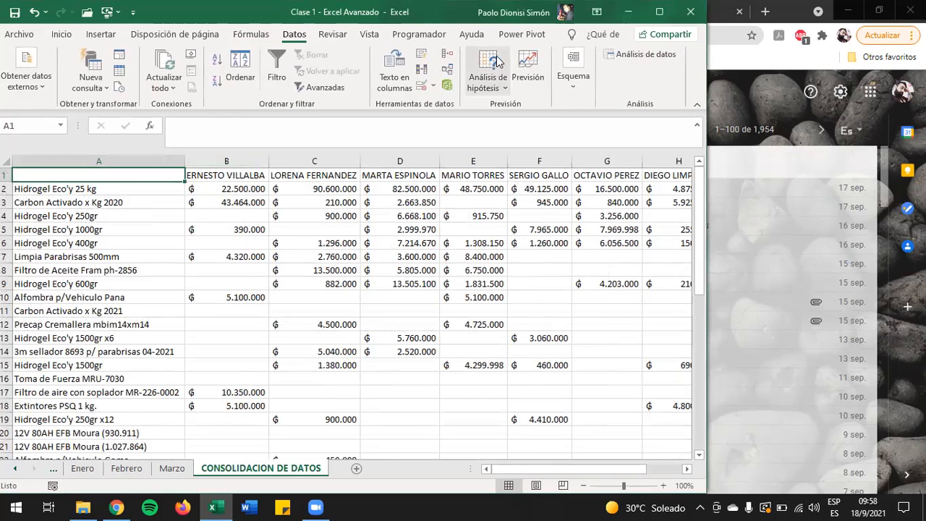
{"action": "left_click", "coordinate": [447, 57]}
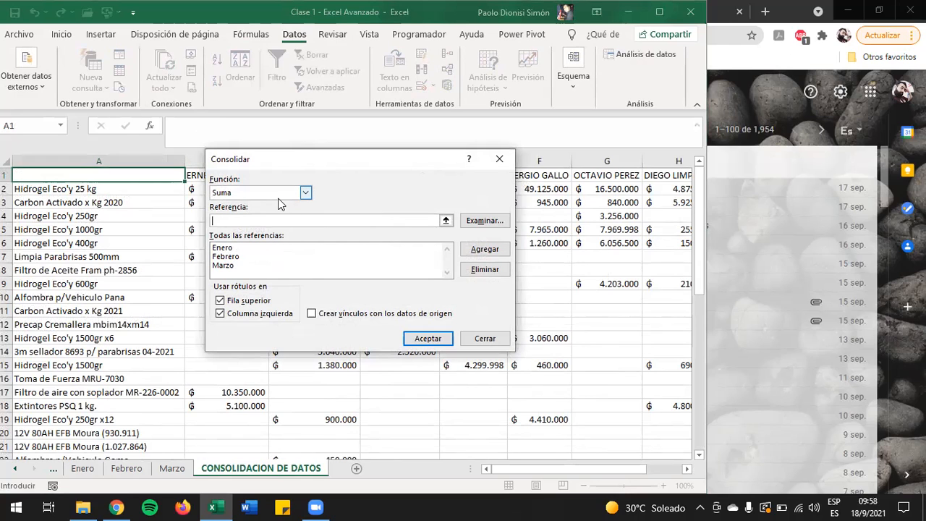
{"action": "left_click", "coordinate": [279, 193]}
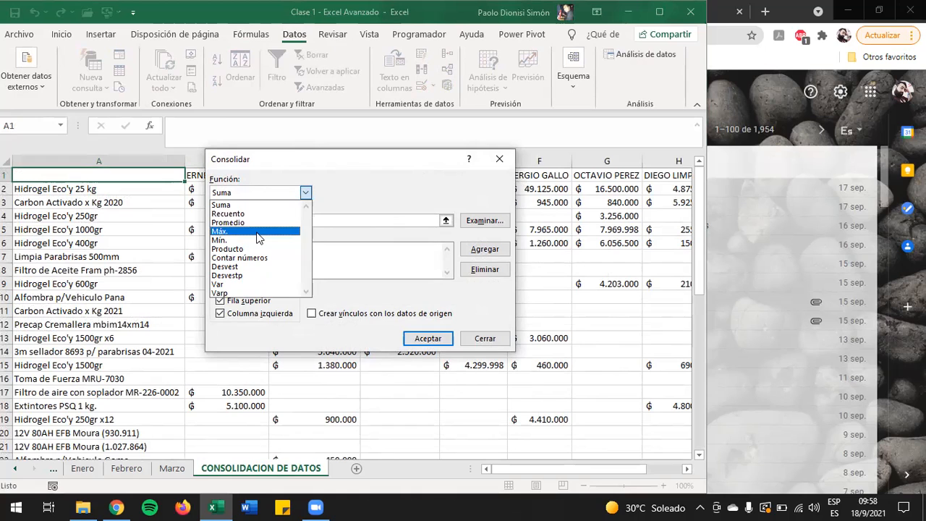
{"action": "left_click", "coordinate": [301, 195]}
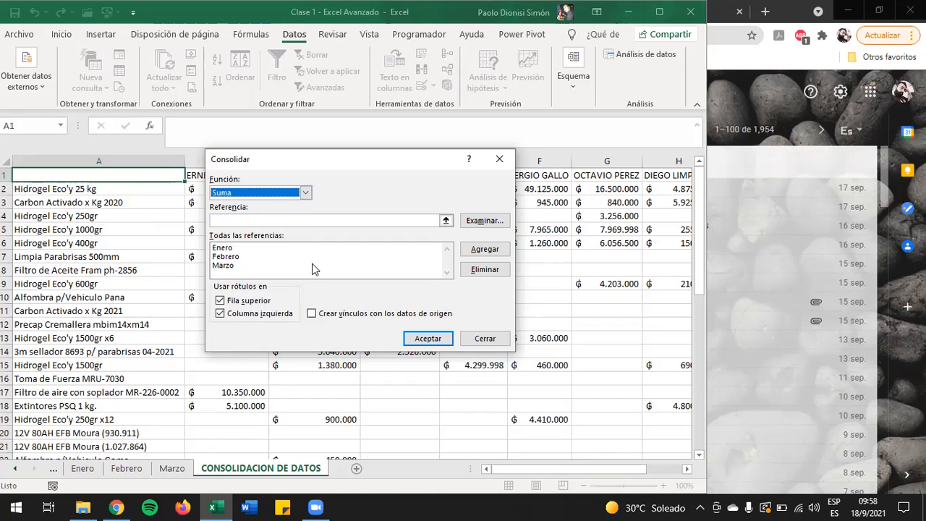
{"action": "left_click", "coordinate": [424, 338]}
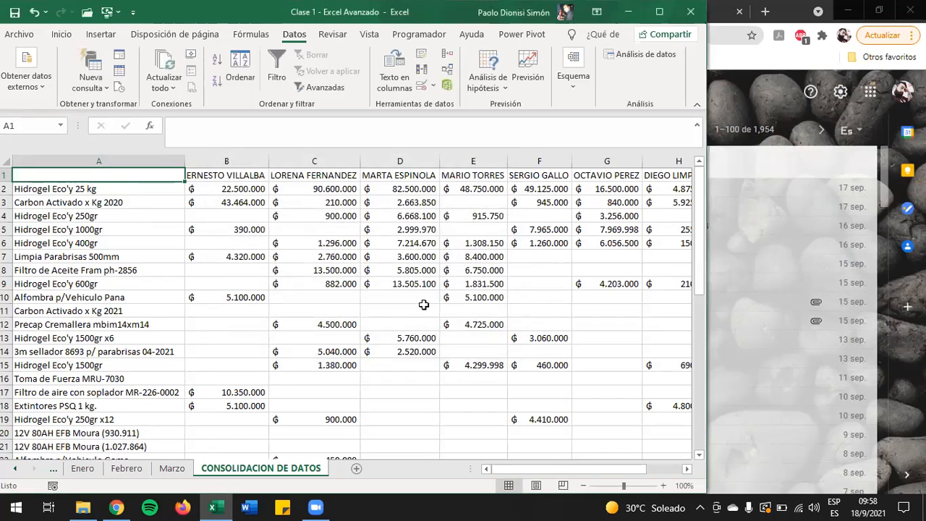